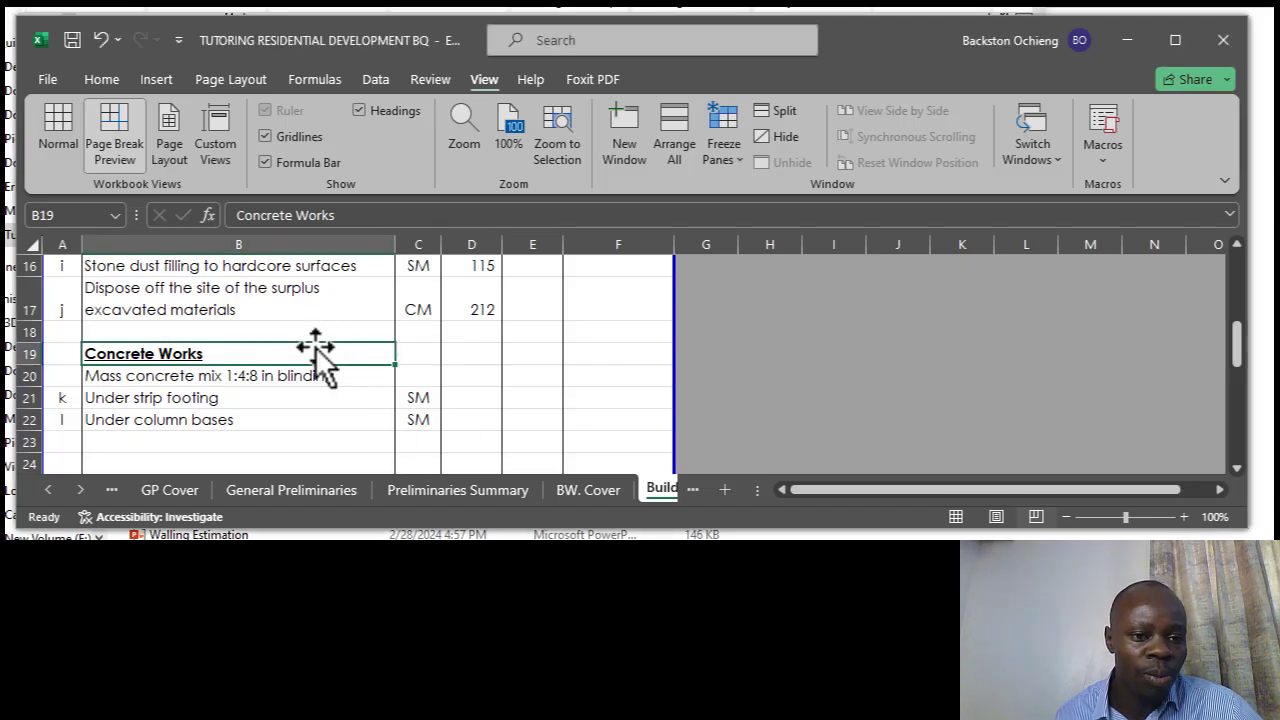
Review the bill's excavation items and the Concrete Works section, including the mass concrete mix 1:4:8 blinding item.
scroll(314, 349, "up", 5)
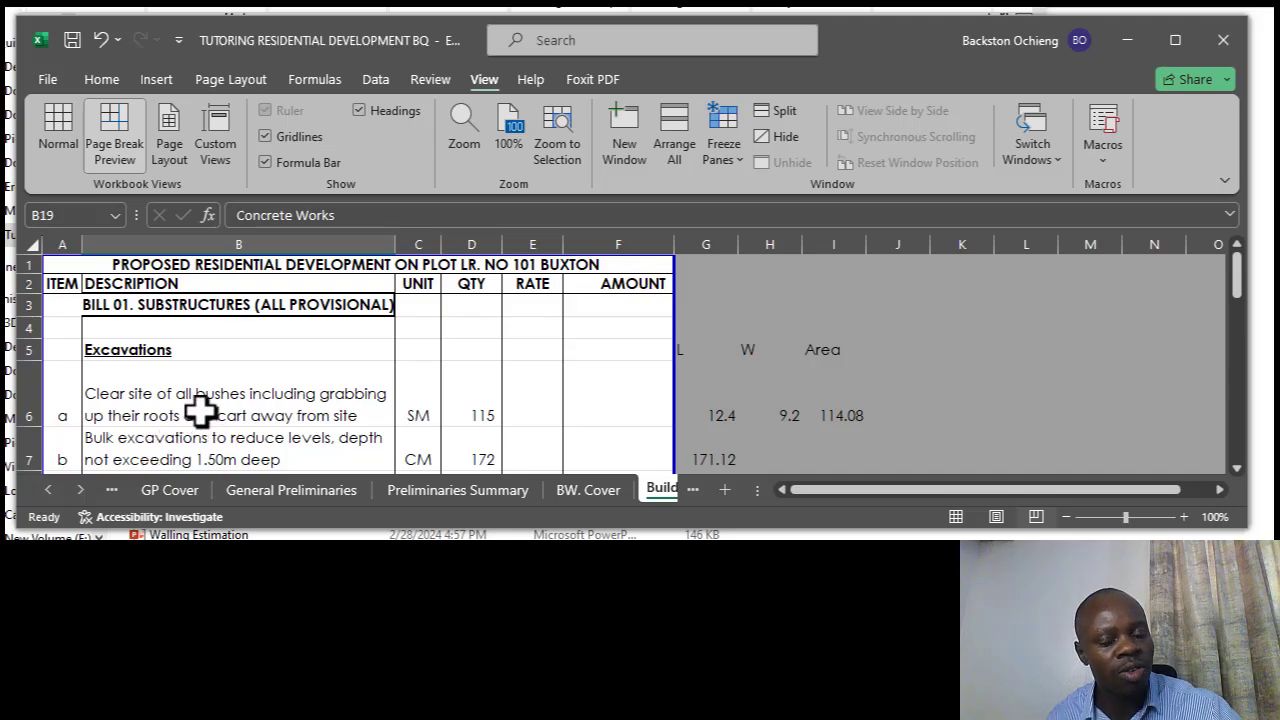
scroll(329, 408, "down", 4)
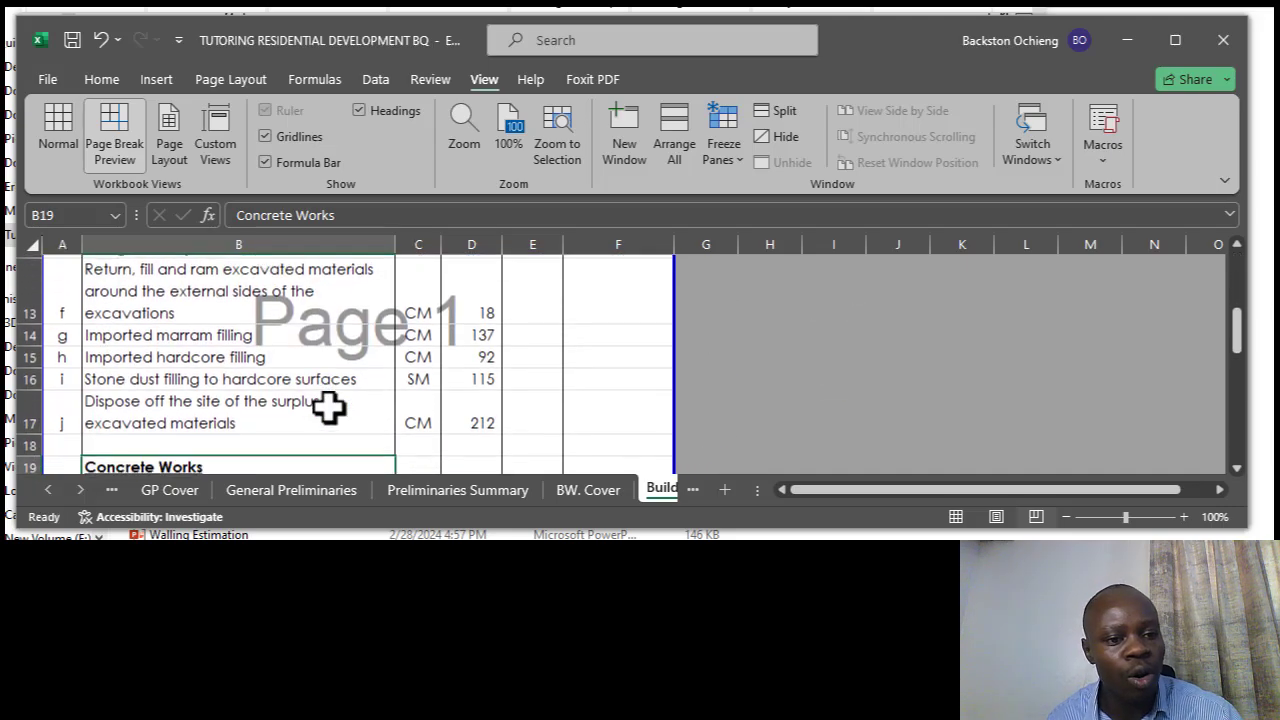
left_click(245, 336)
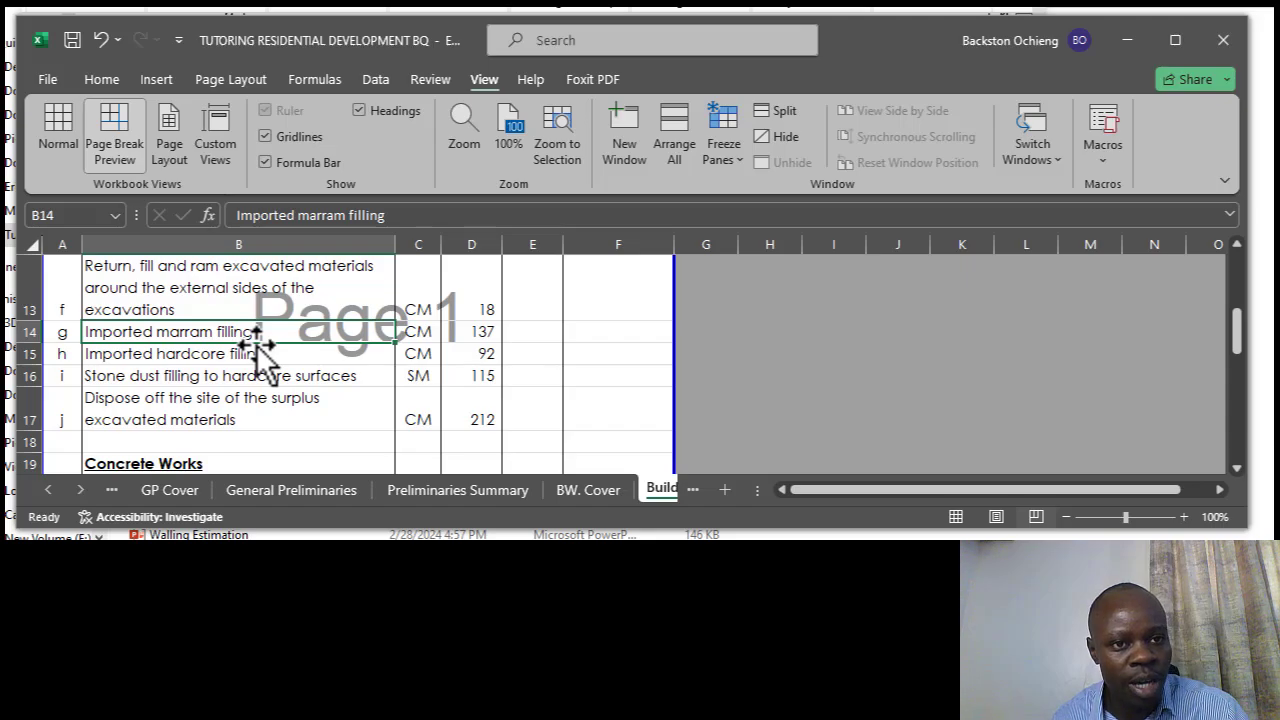
scroll(257, 349, "down", 1)
left_click(207, 354)
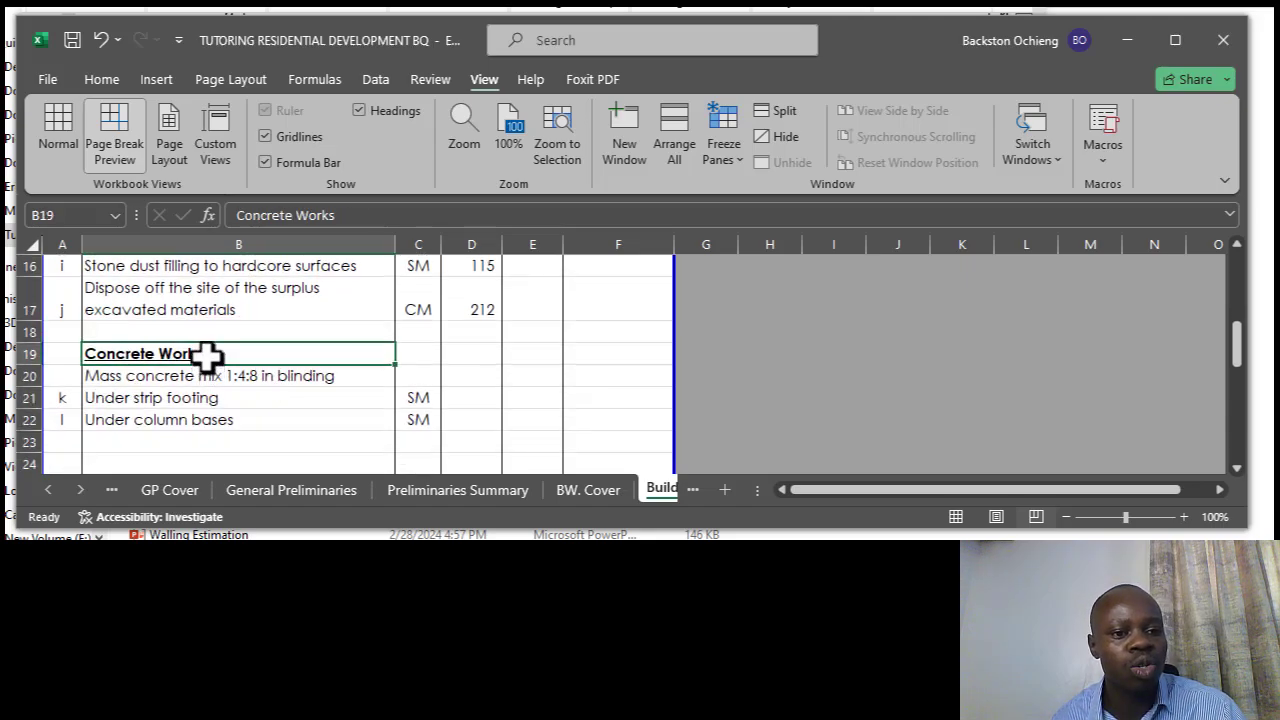
left_click(225, 376)
left_click(258, 350)
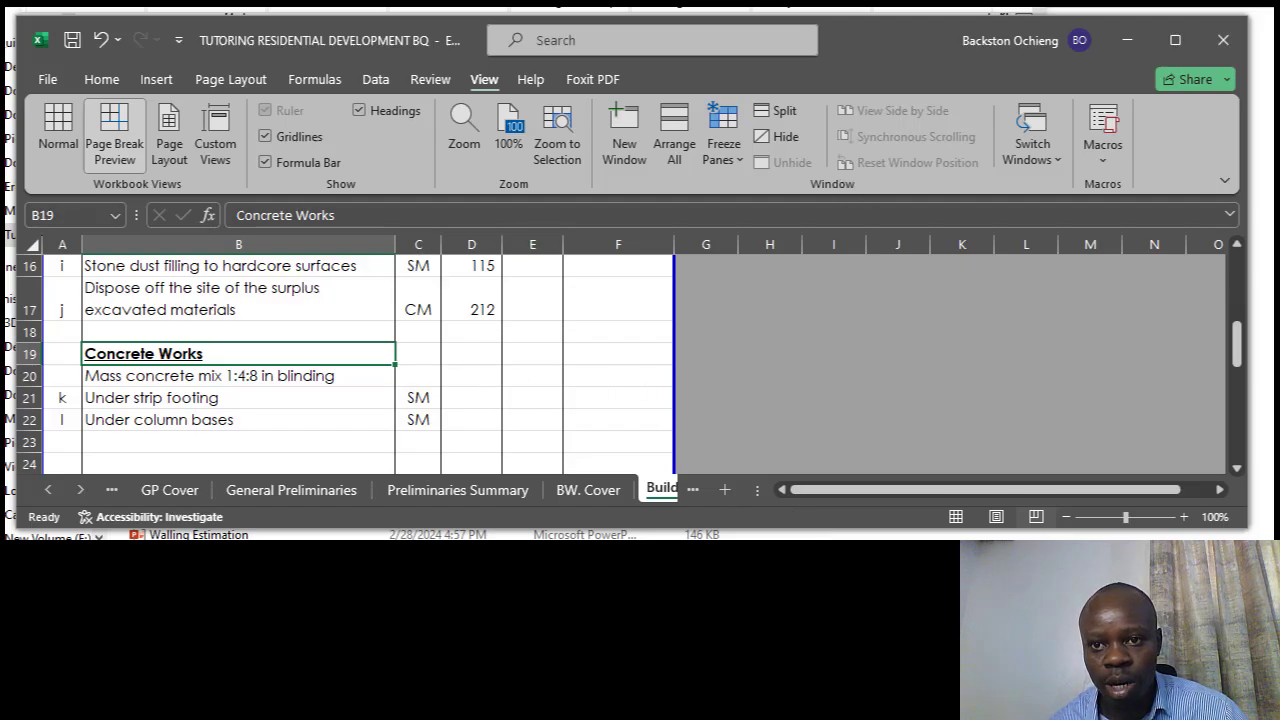
Switch to the structural drawings PDF, underline the strip footing section's title and circle its 50mm Blinding note.
left_click(815, 9)
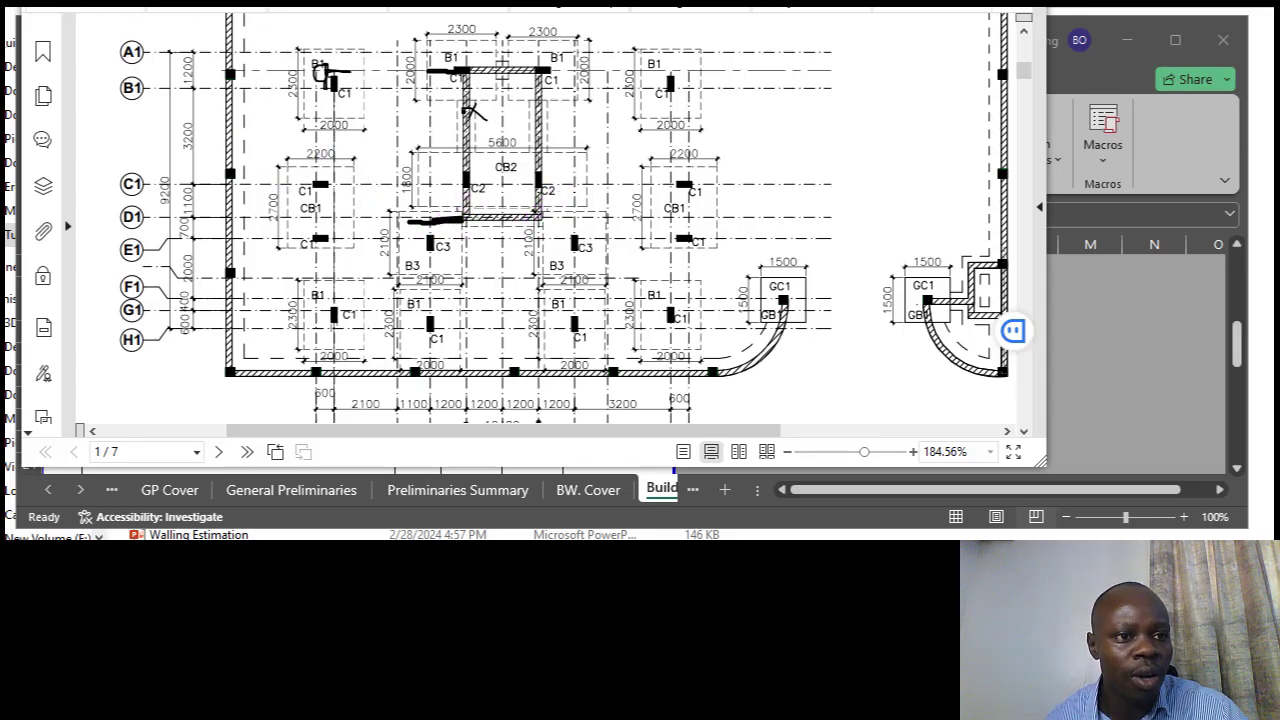
left_click_drag(22, 181, 8, 181)
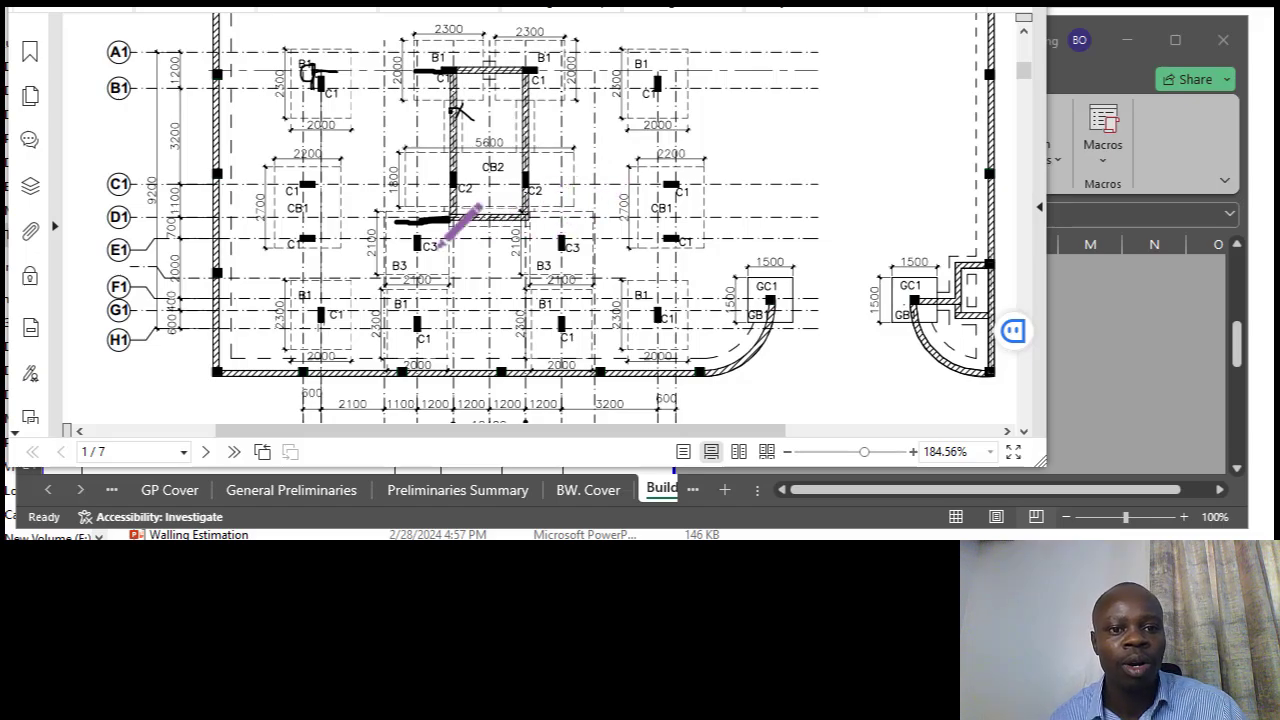
scroll(440, 244, "down", 10)
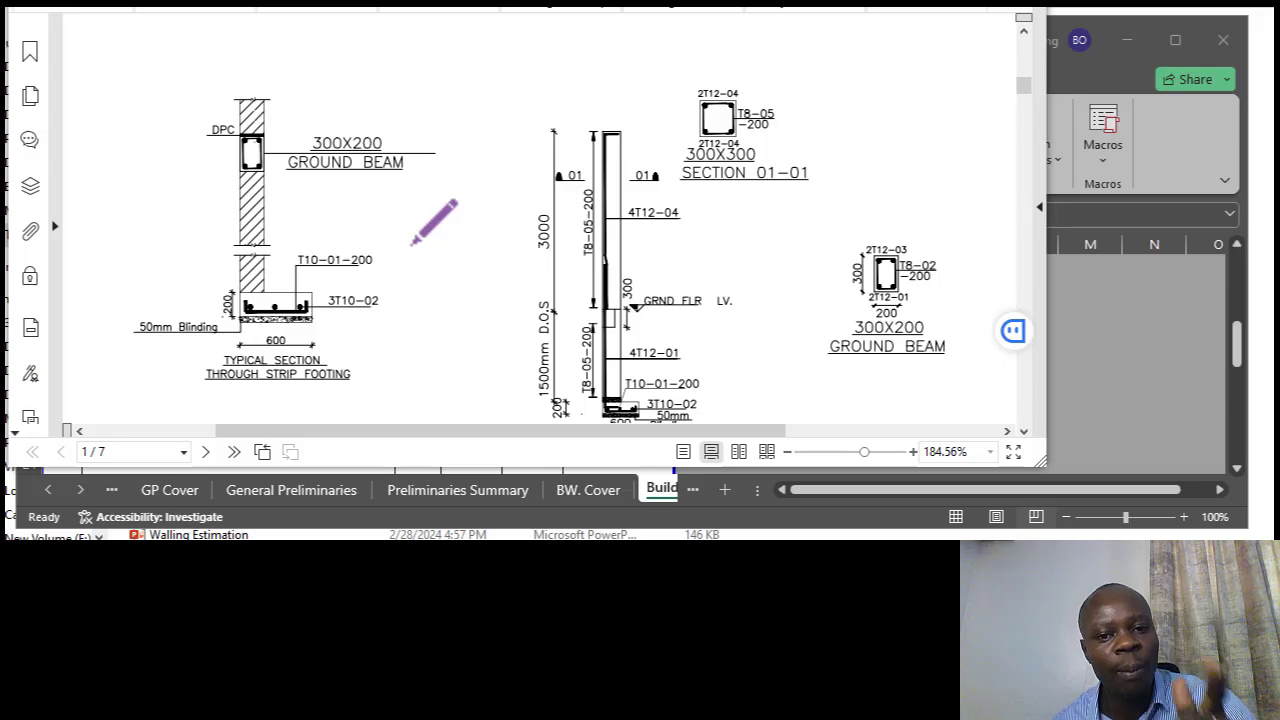
scroll(415, 260, "up", 6)
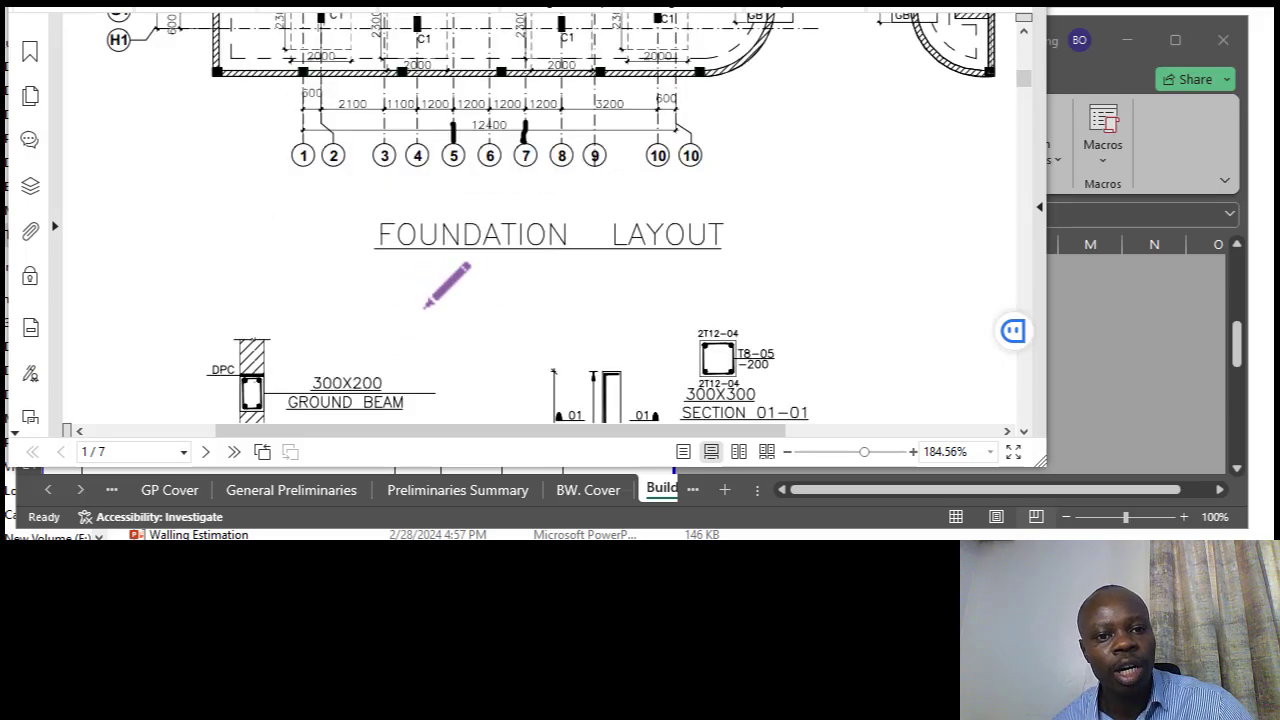
scroll(455, 312, "up", 2)
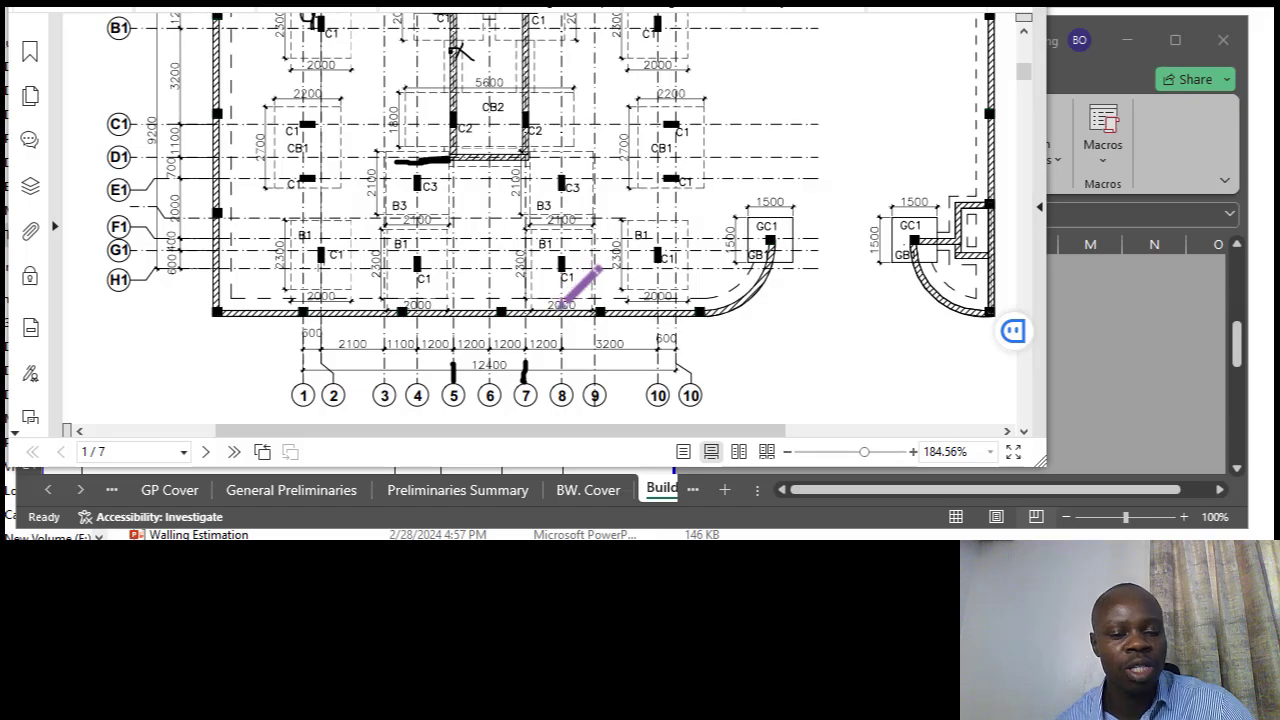
scroll(558, 306, "down", 2)
scroll(568, 262, "down", 5)
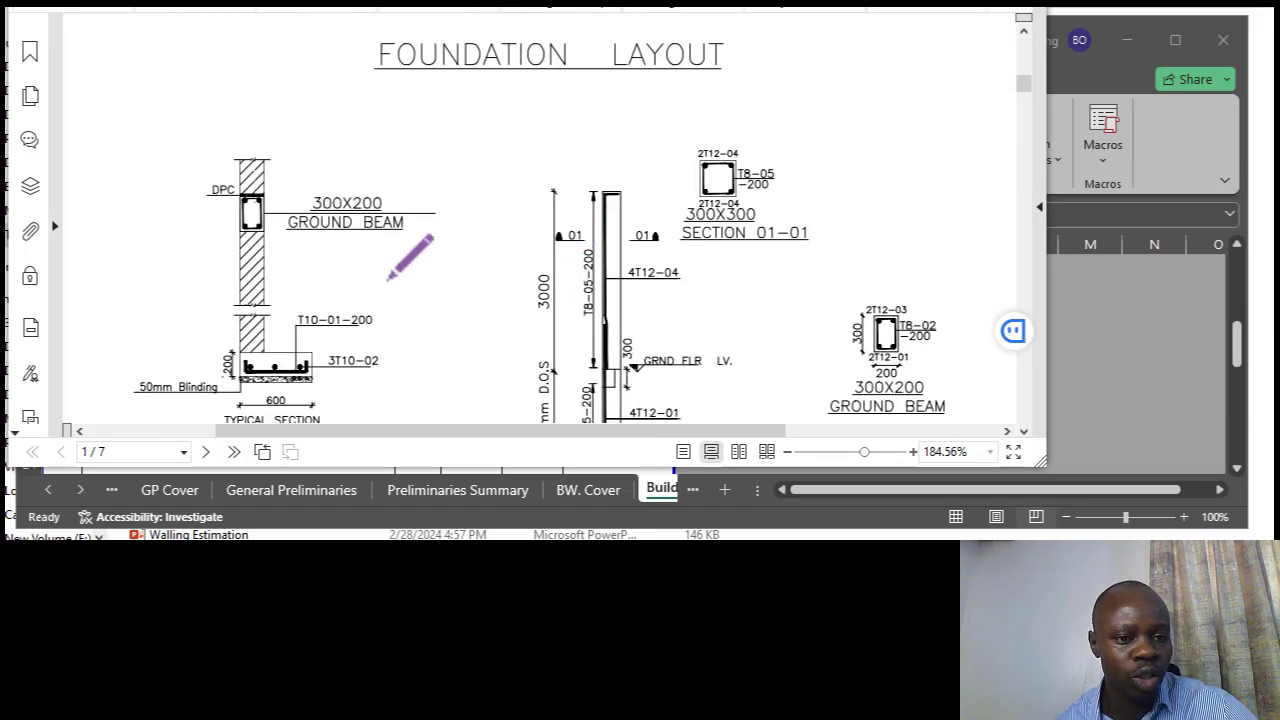
scroll(392, 265, "down", 1)
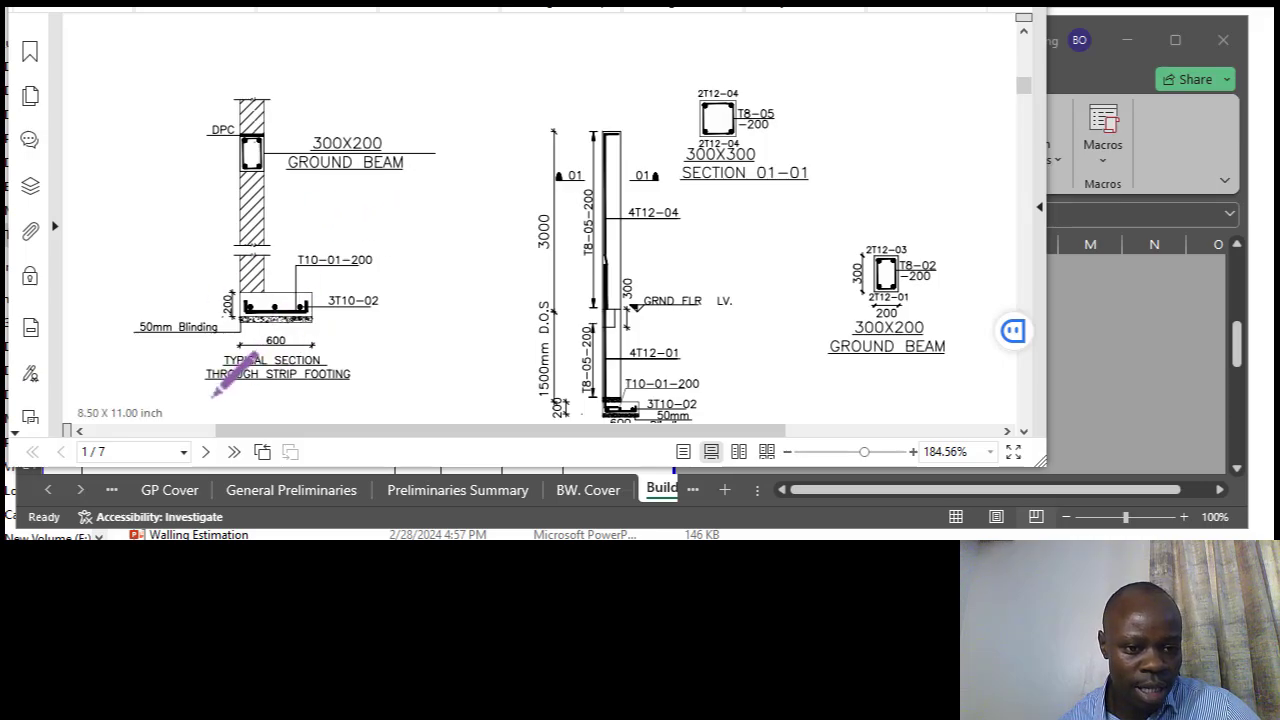
left_click_drag(211, 397, 288, 405)
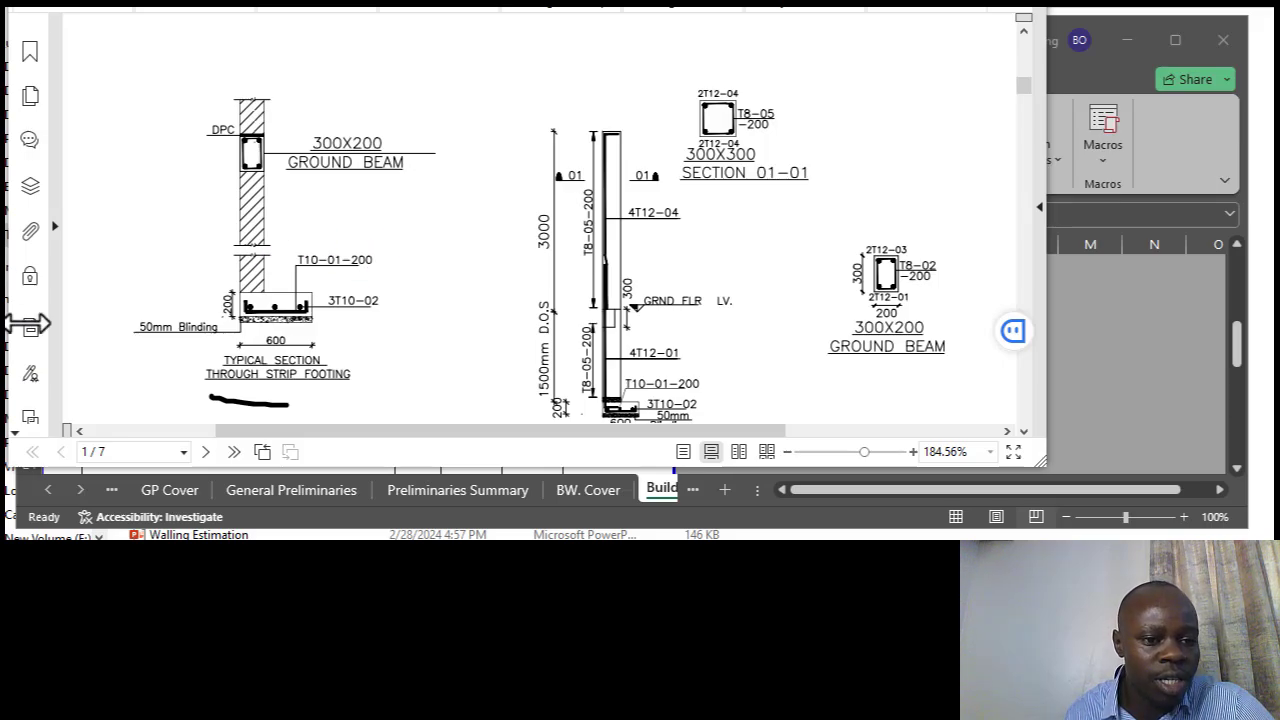
mouse_move(157, 350)
left_mouse_down()
mouse_move(224, 335)
mouse_move(215, 302)
mouse_move(155, 298)
mouse_move(160, 353)
left_mouse_up()
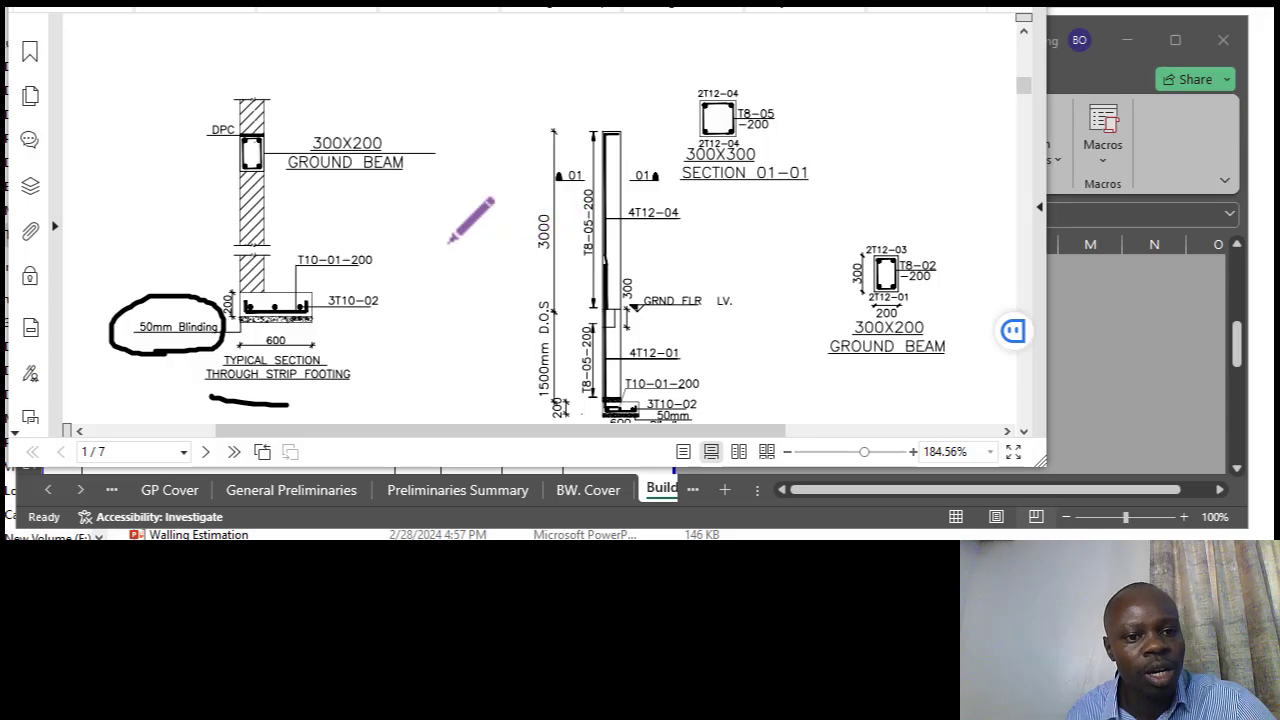
Check the Base B1 detail on page 2 and mark the B1 label at the upper-left corner of the foundation layout's central walls.
scroll(450, 240, "down", 10)
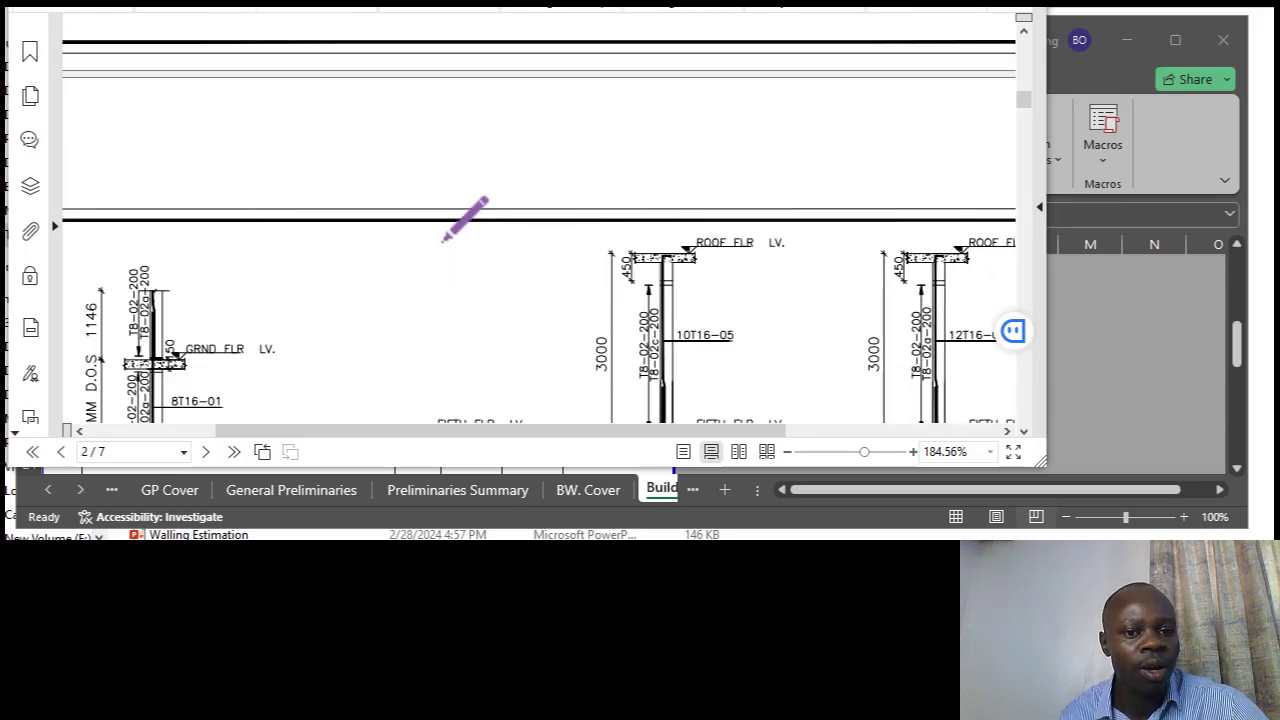
scroll(445, 238, "down", 6)
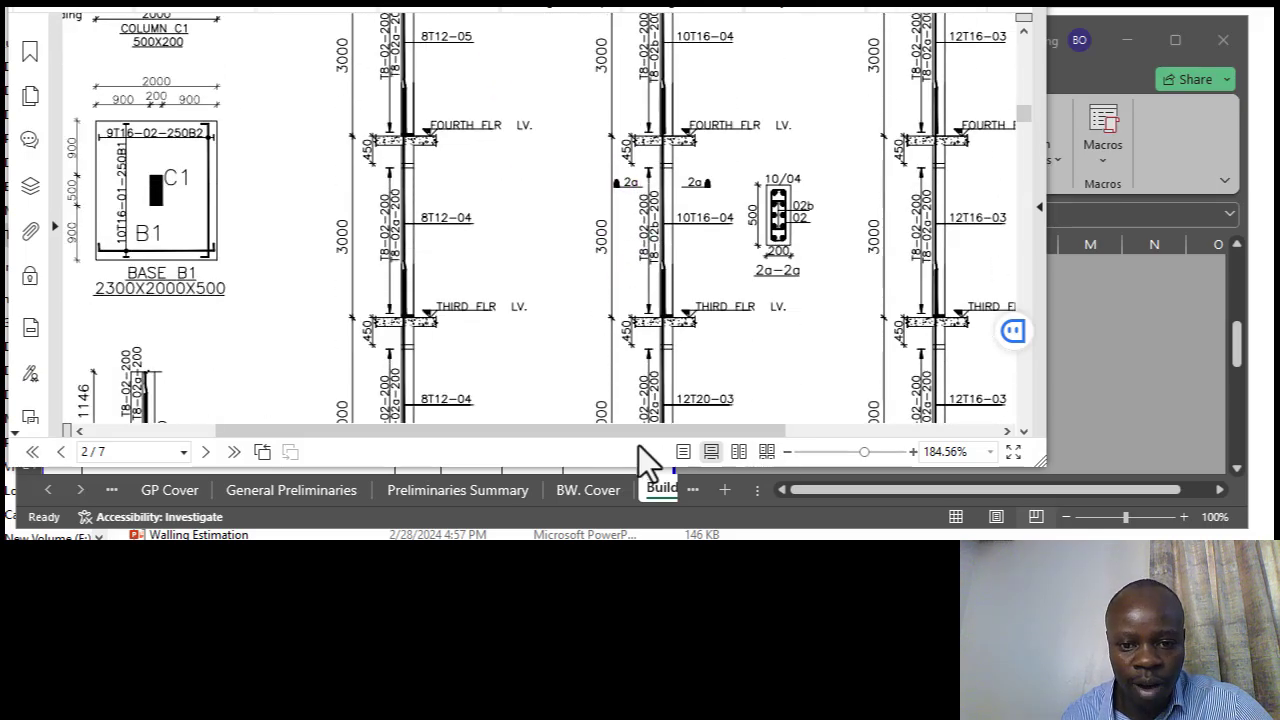
left_click_drag(635, 433, 557, 452)
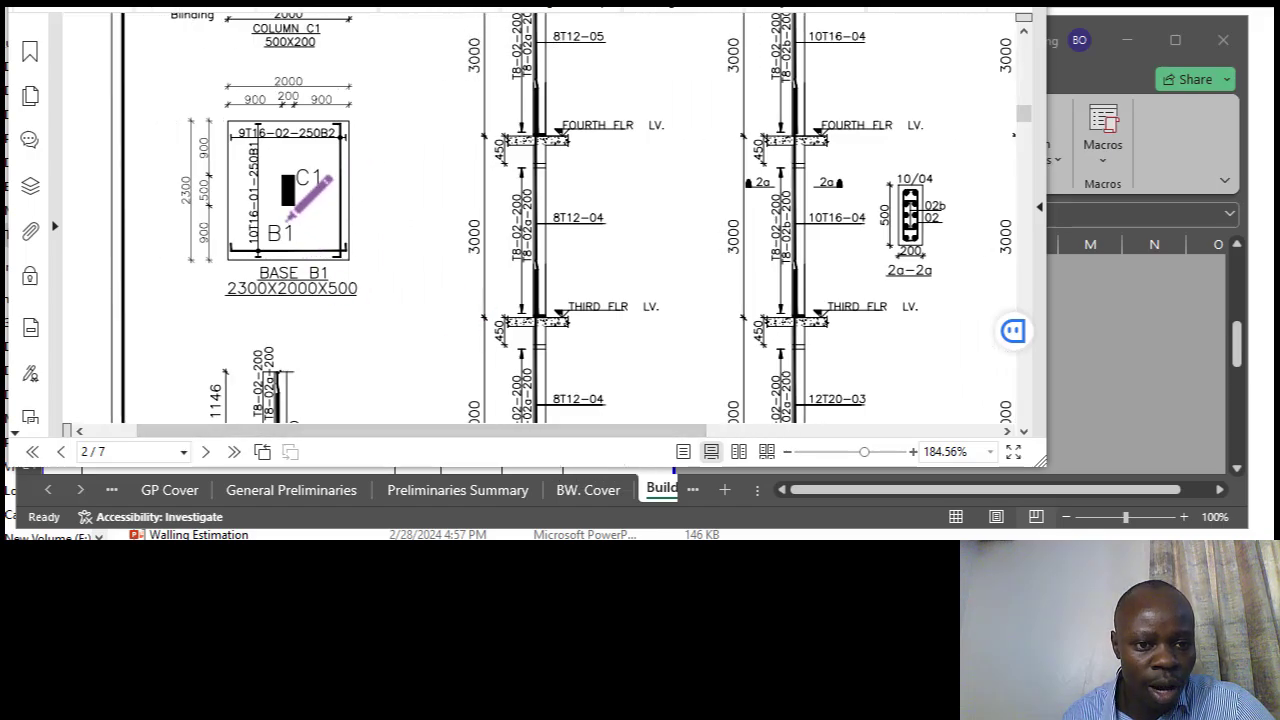
scroll(554, 294, "up", 4)
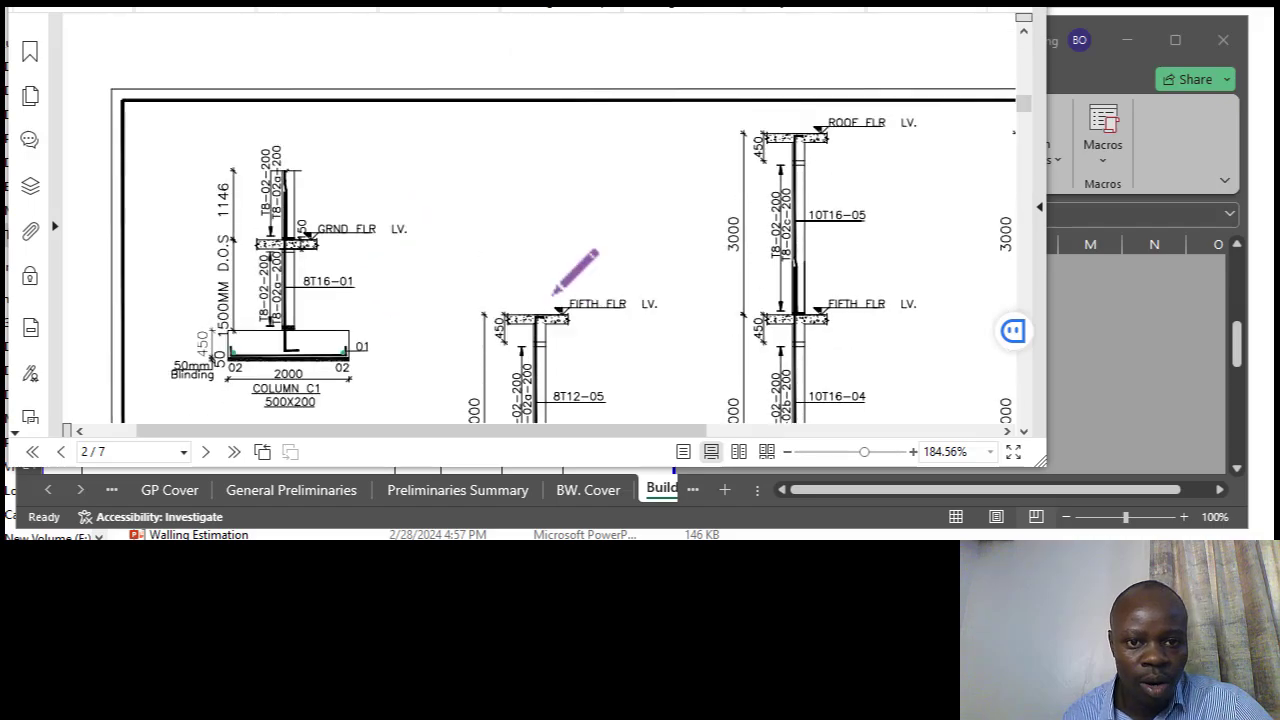
scroll(573, 272, "up", 10)
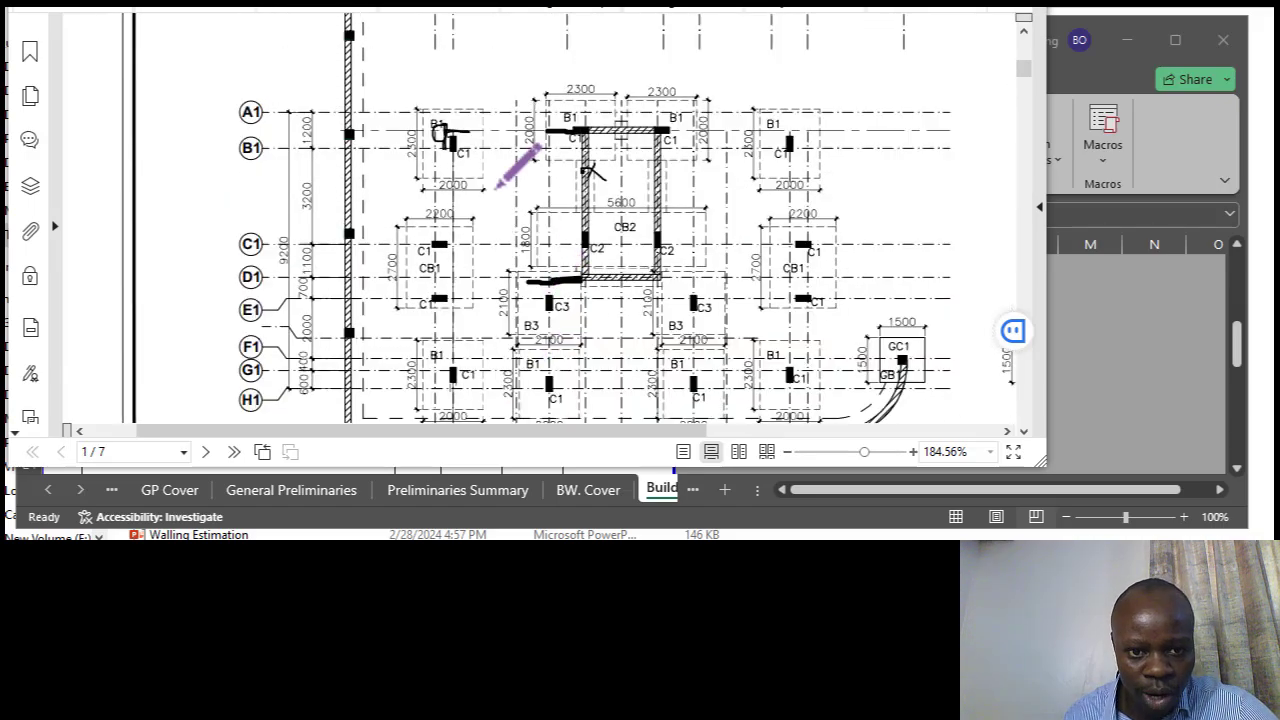
scroll(497, 170, "down", 1)
scroll(606, 194, "up", 1)
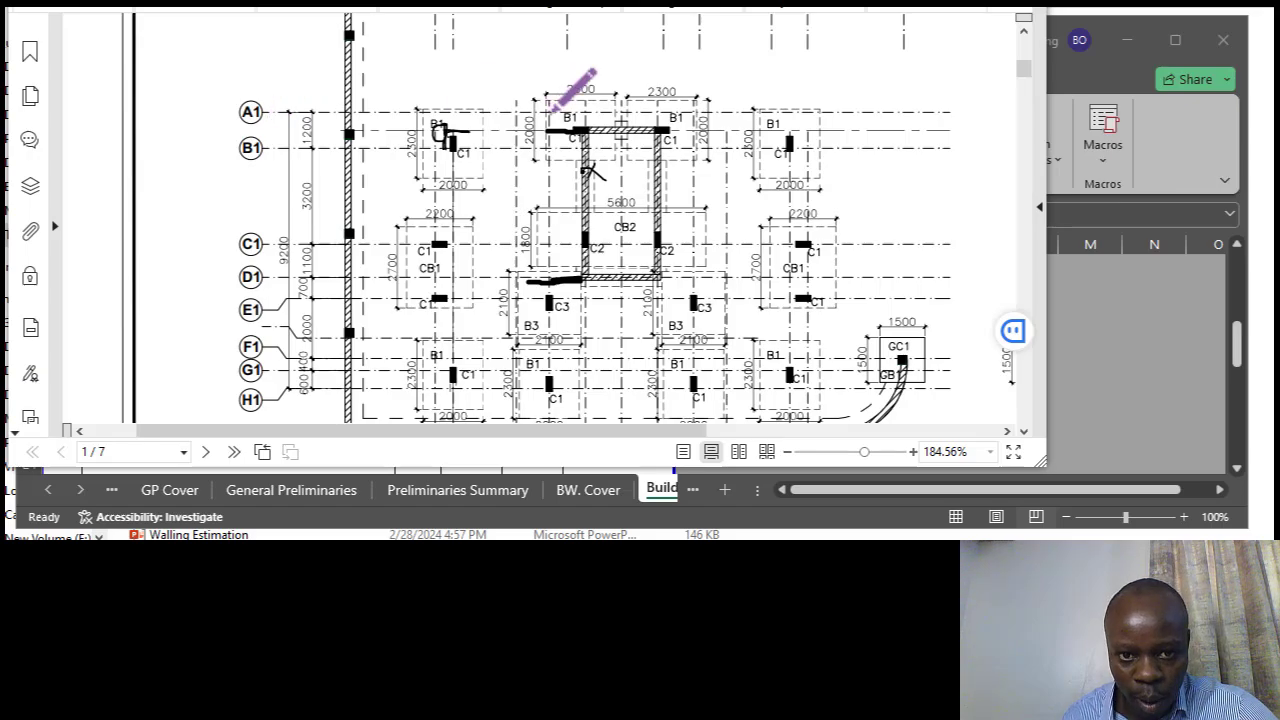
mouse_move(585, 107)
left_mouse_down()
mouse_move(563, 109)
mouse_move(575, 126)
left_mouse_up()
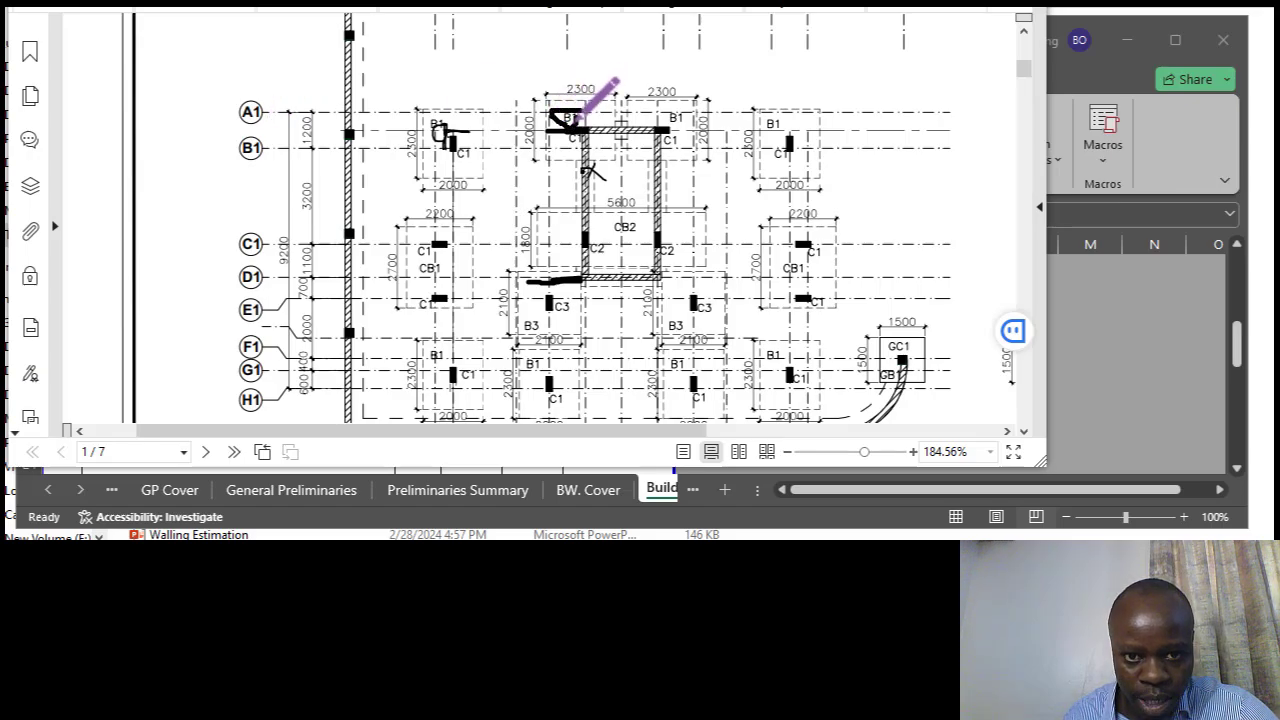
Mark the B1 label with a freehand stroke in the Base B1 plan on page 2.
scroll(566, 232, "down", 10)
scroll(513, 243, "down", 10)
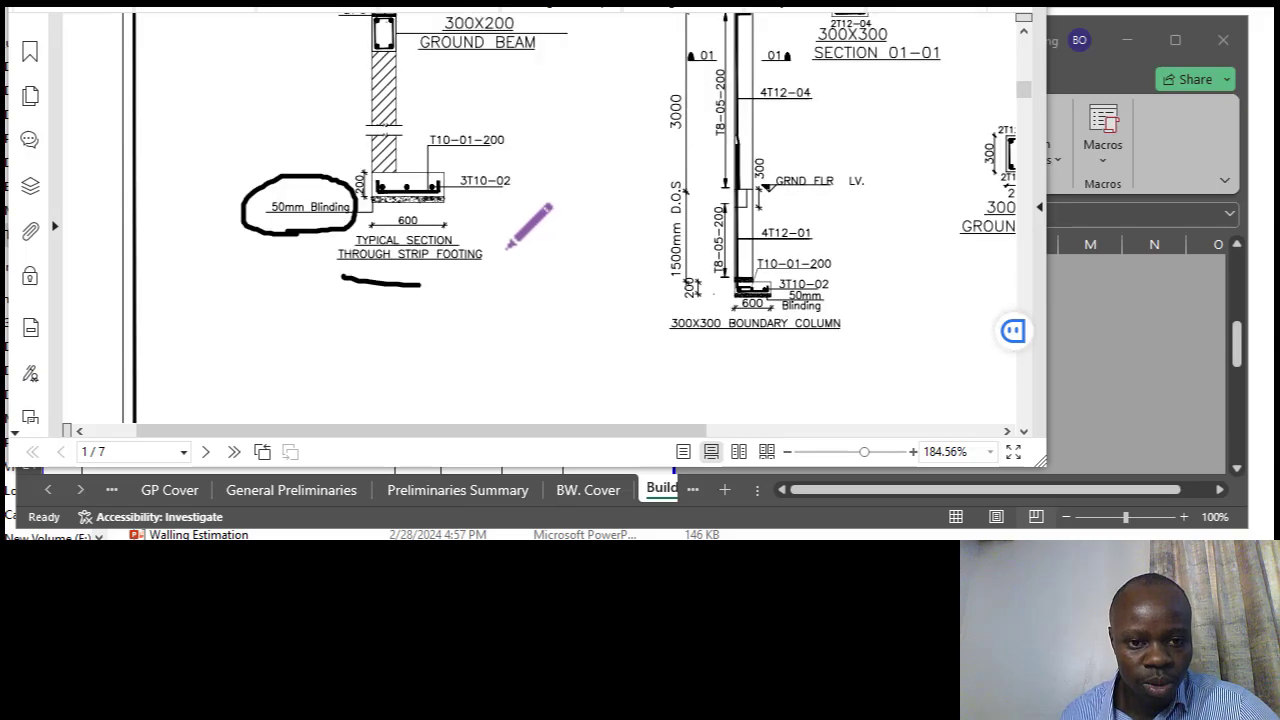
scroll(363, 260, "down", 2)
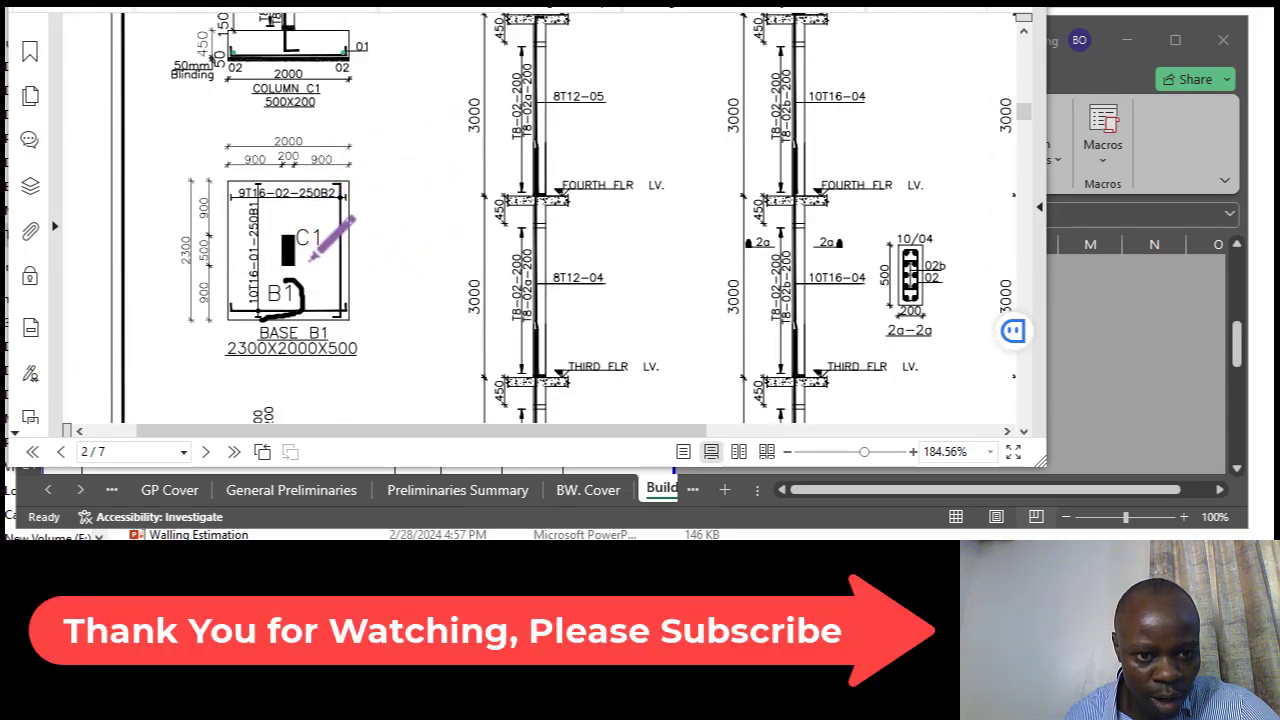
Underline the 50mm Blinding note in the Column C1 section and draw a short stroke above its 01 label.
scroll(305, 250, "up", 2)
scroll(320, 240, "up", 1)
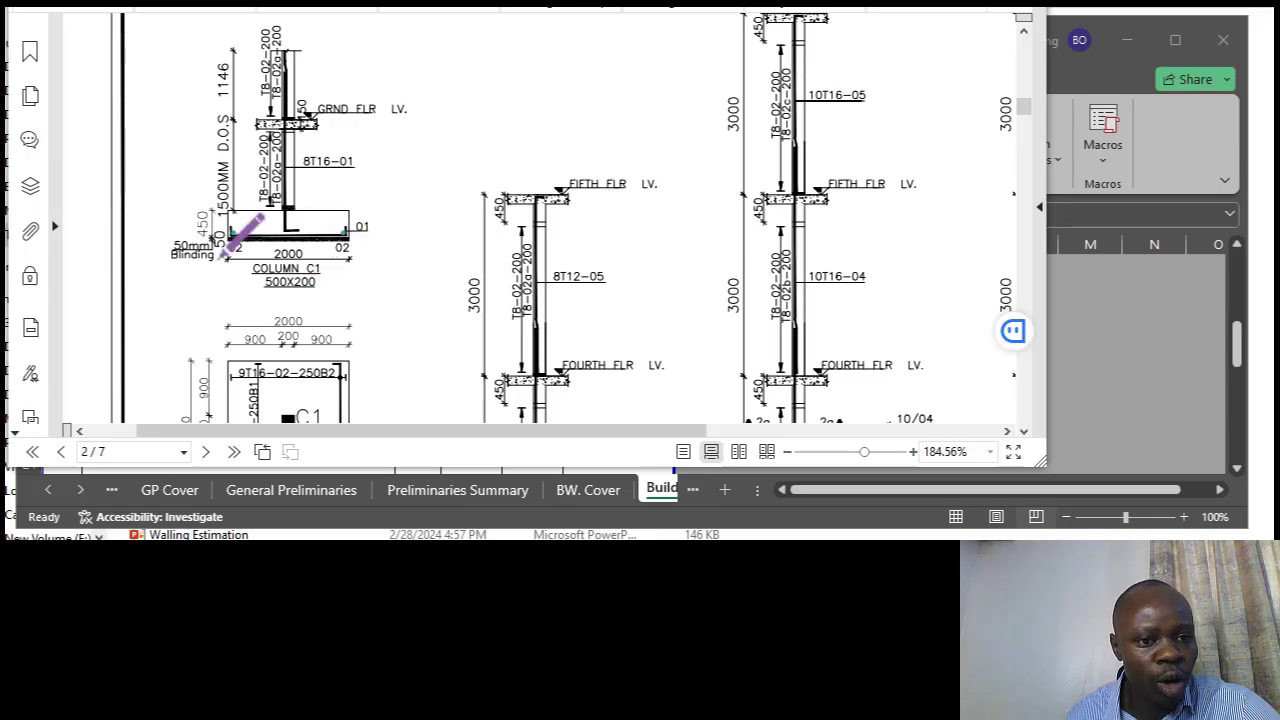
left_click_drag(165, 259, 216, 259)
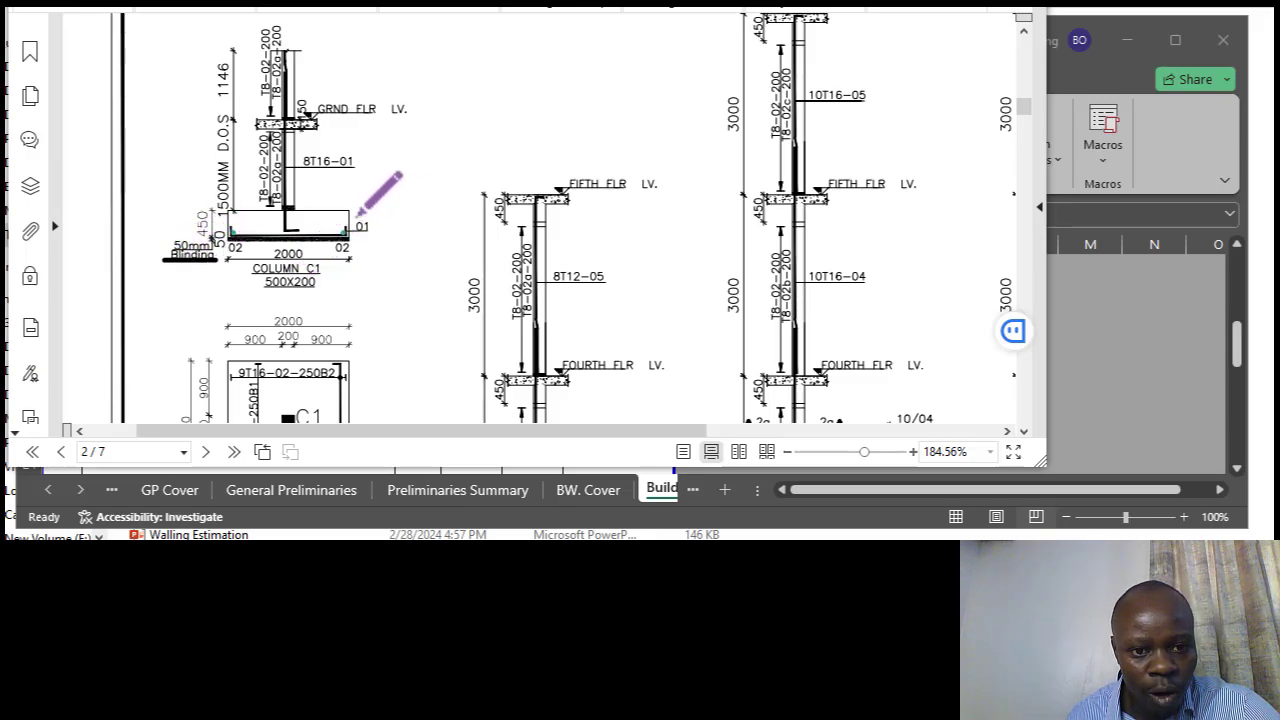
left_click_drag(355, 218, 373, 208)
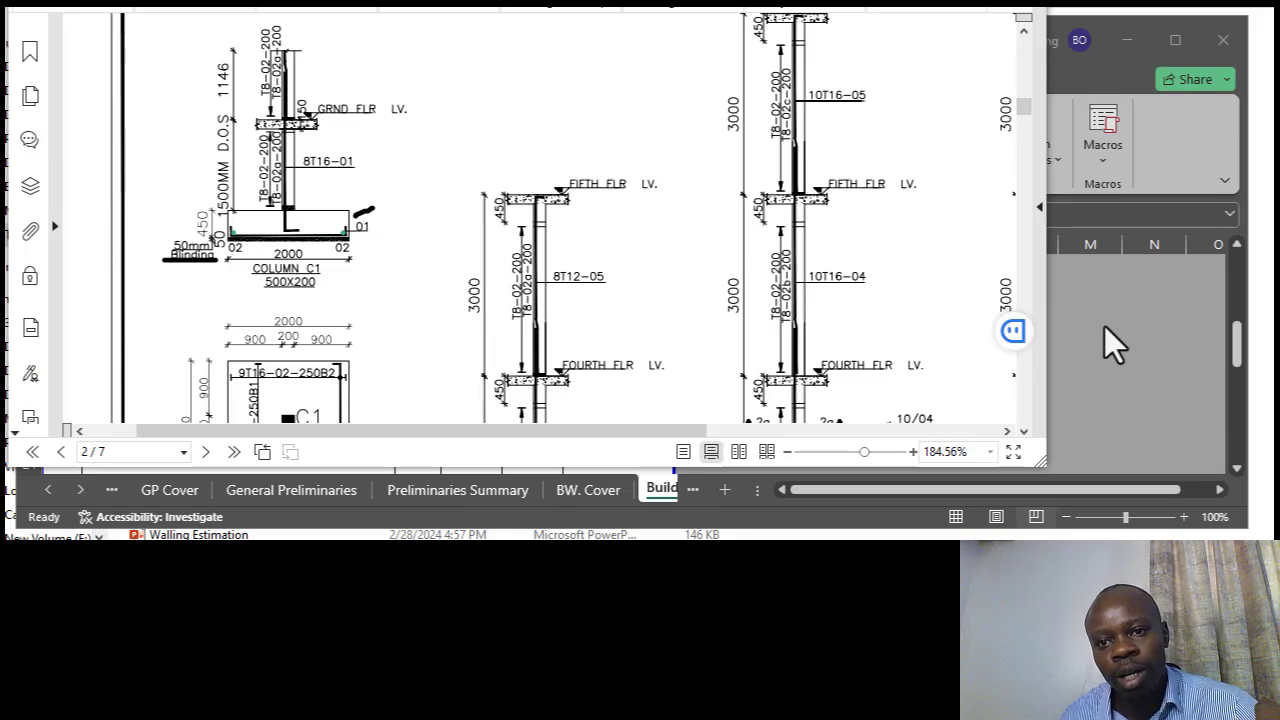
Switch to the Excel bill, review the Concrete Works heading and blinding description, and select the Under strip footing item.
left_click(1068, 316)
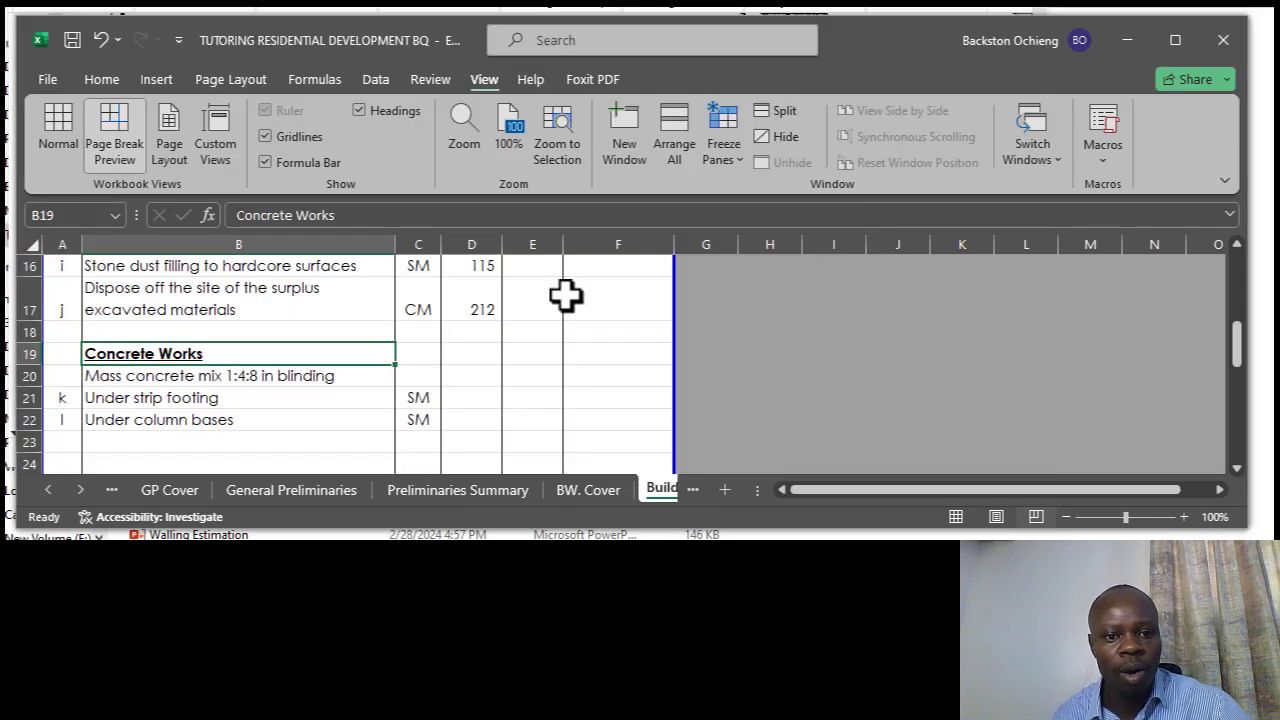
left_click(200, 292)
left_click(168, 350)
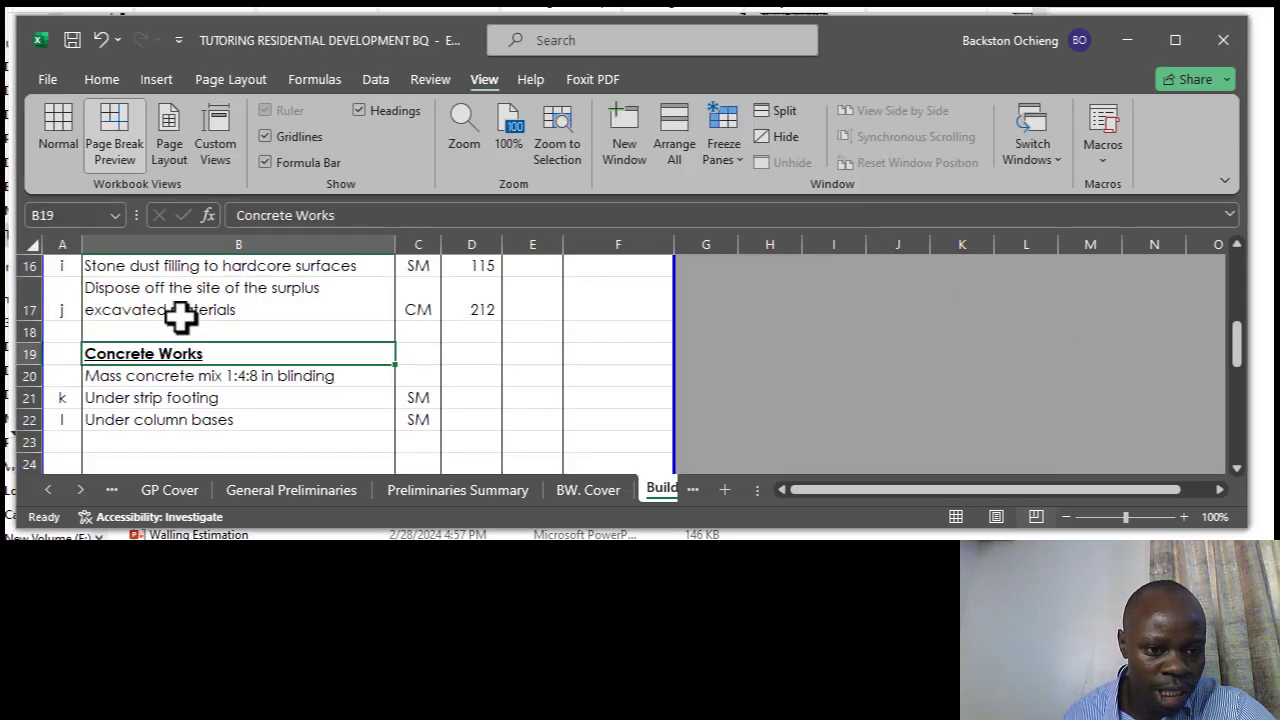
left_click(180, 318)
left_click(189, 371)
left_click(199, 327)
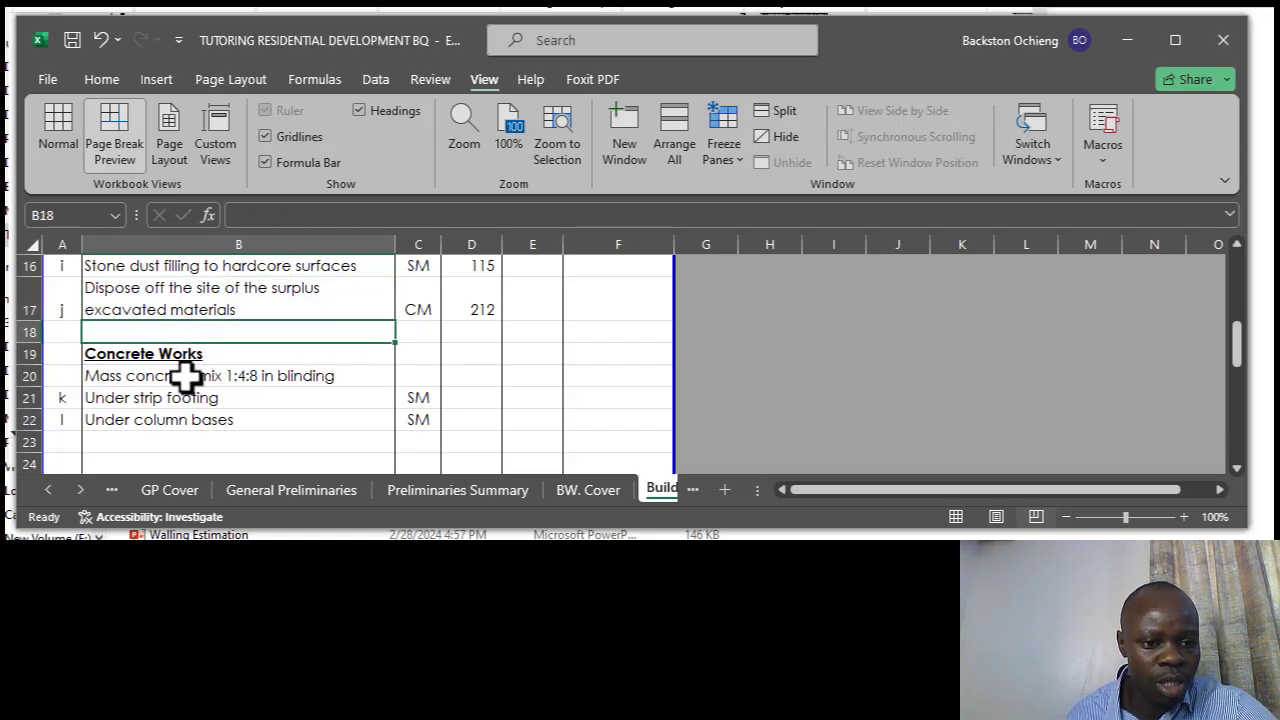
left_click(187, 376)
left_click(267, 334)
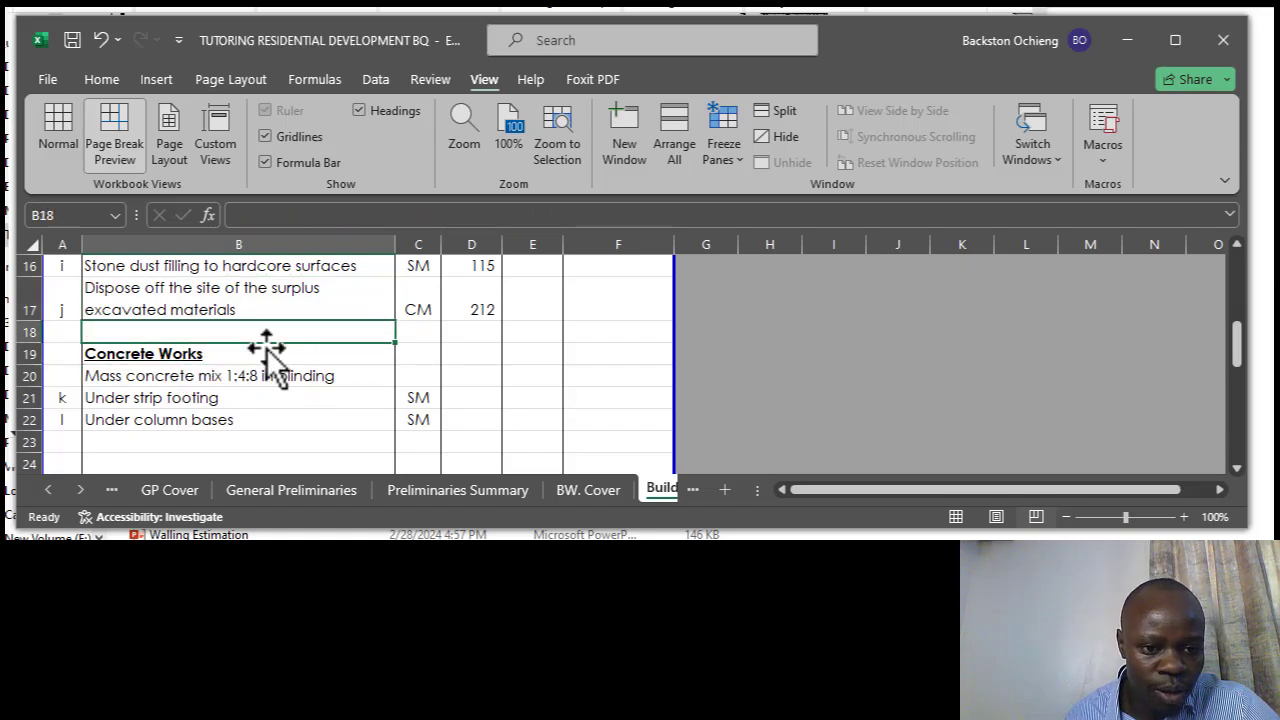
left_click(258, 376)
left_click(285, 350)
left_click(207, 397)
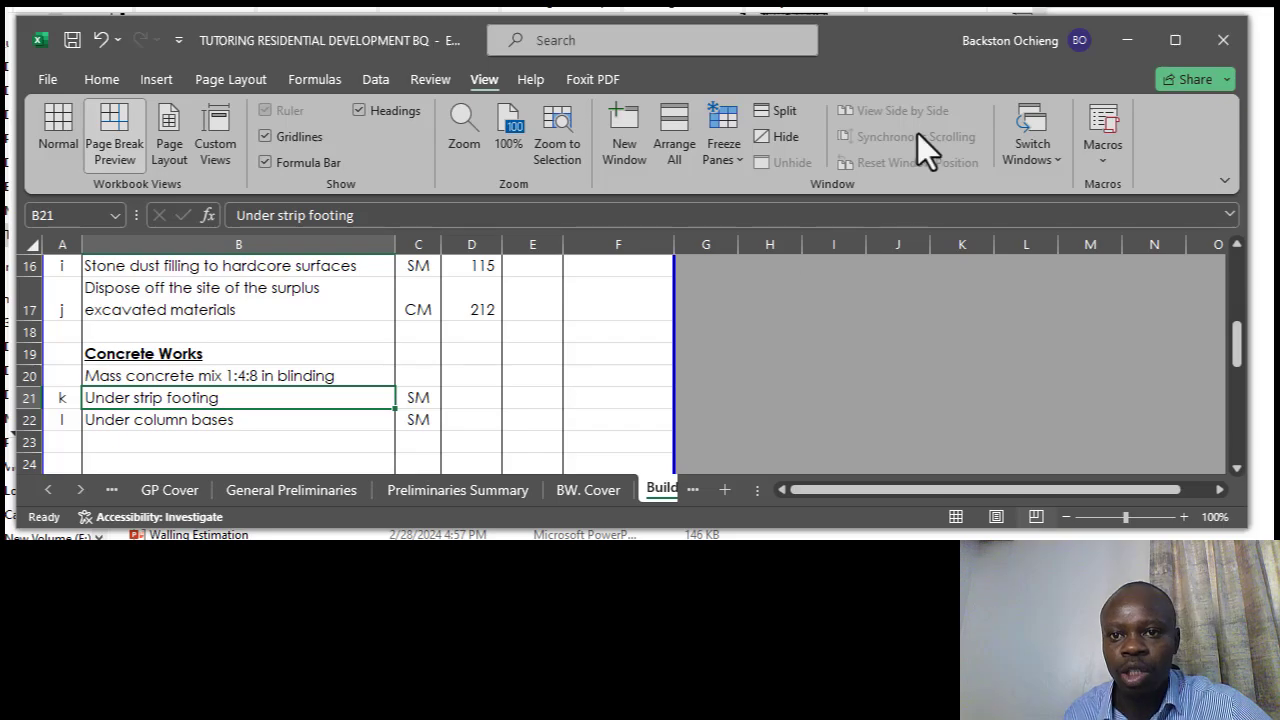
Switch back to the drawings PDF at the foundation layout and narrow its window until worksheet columns G onward are exposed.
key("alt+Tab")
scroll(403, 214, "up", 8)
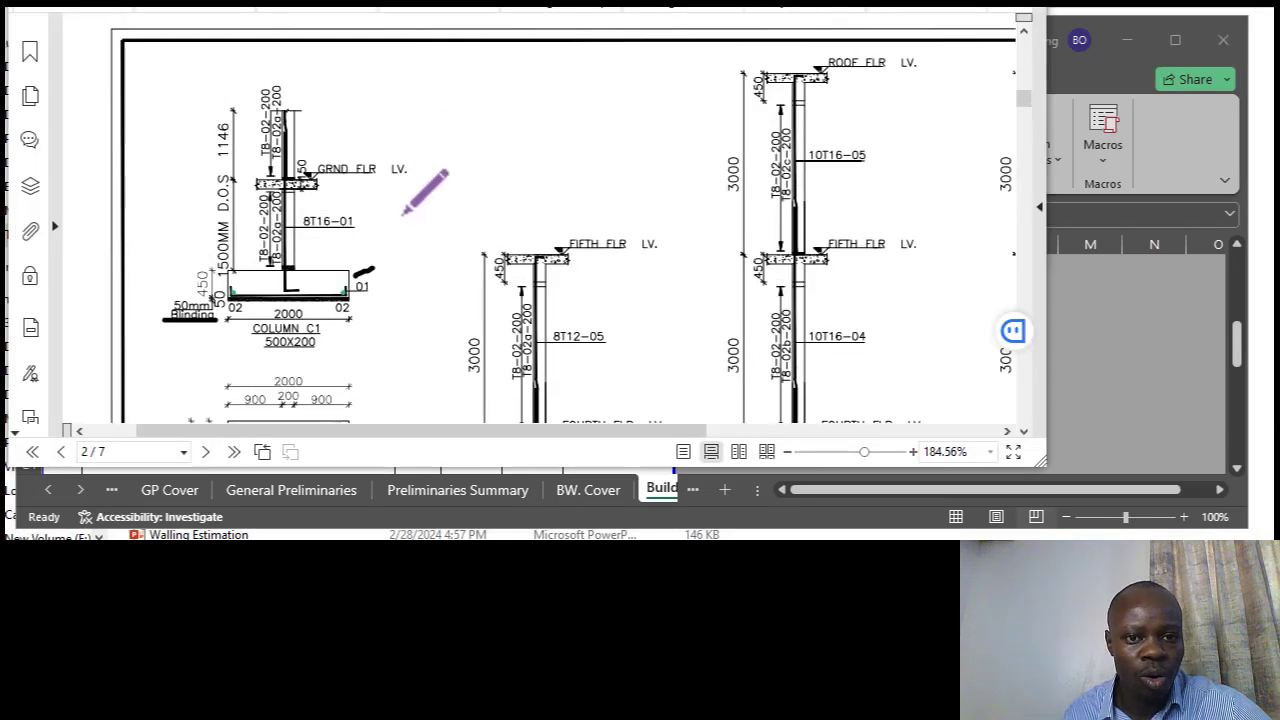
scroll(420, 192, "up", 5)
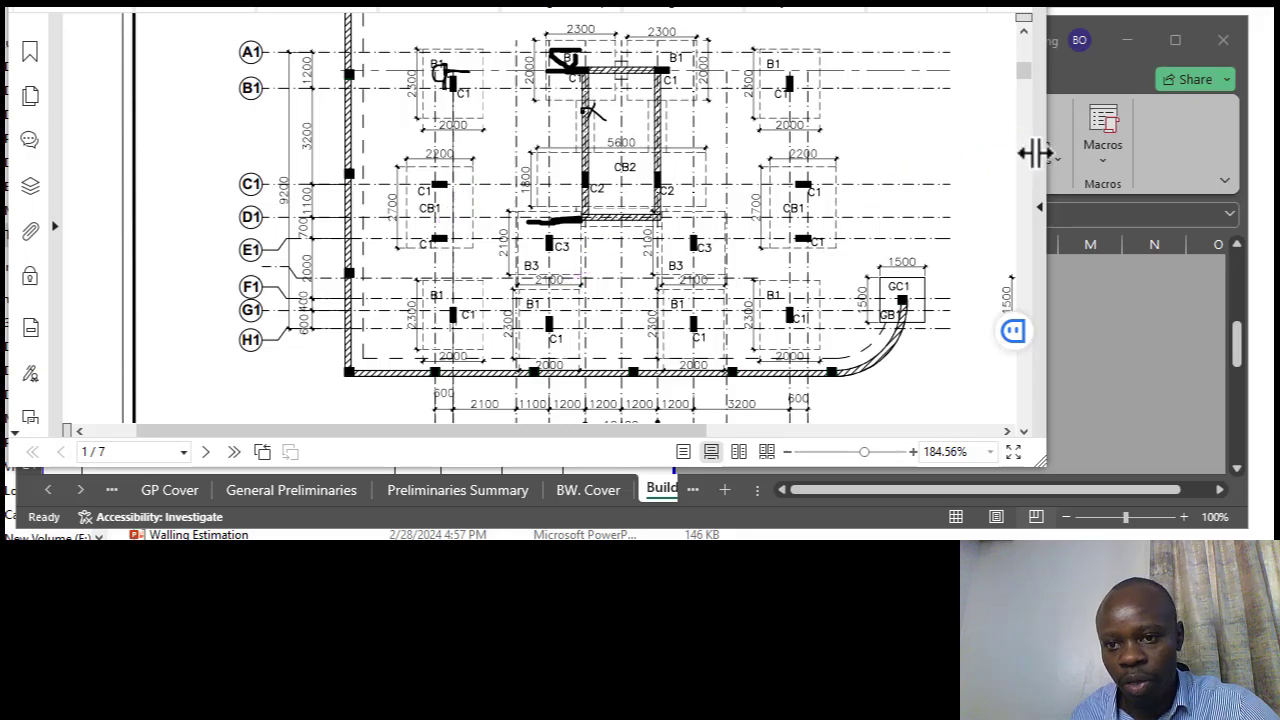
left_click_drag(1046, 123, 851, 131)
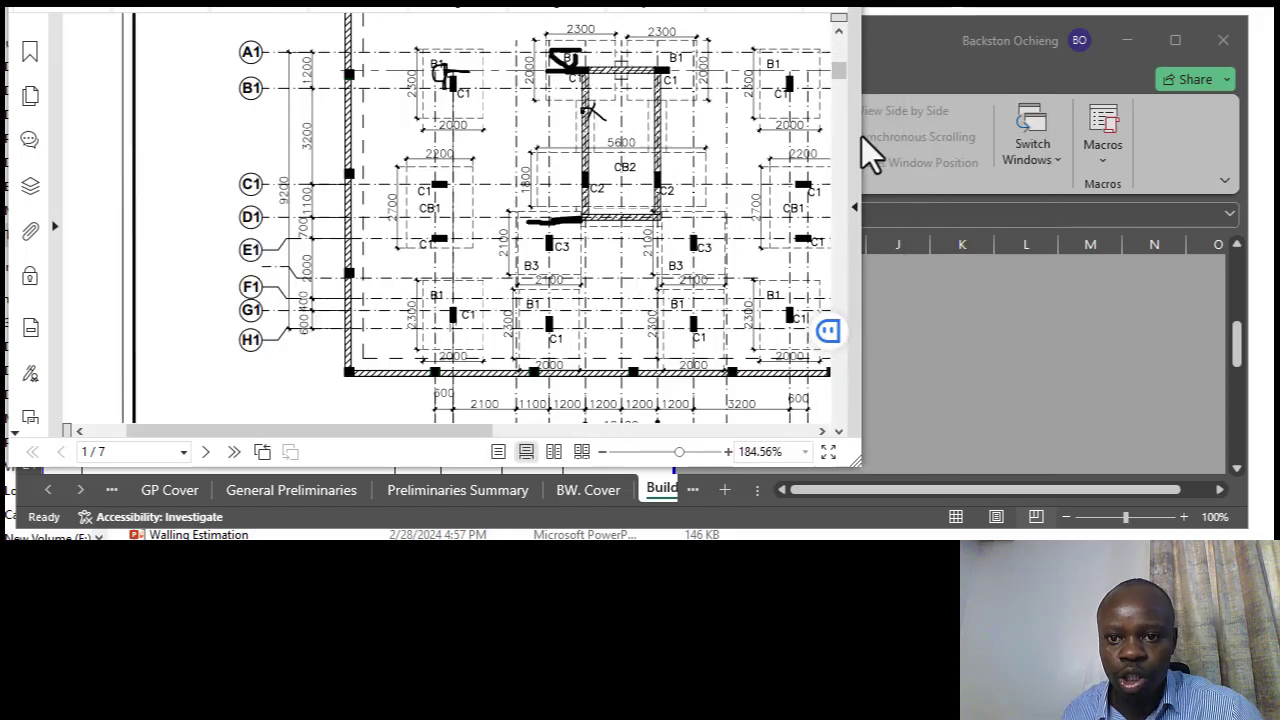
left_click_drag(852, 134, 676, 266)
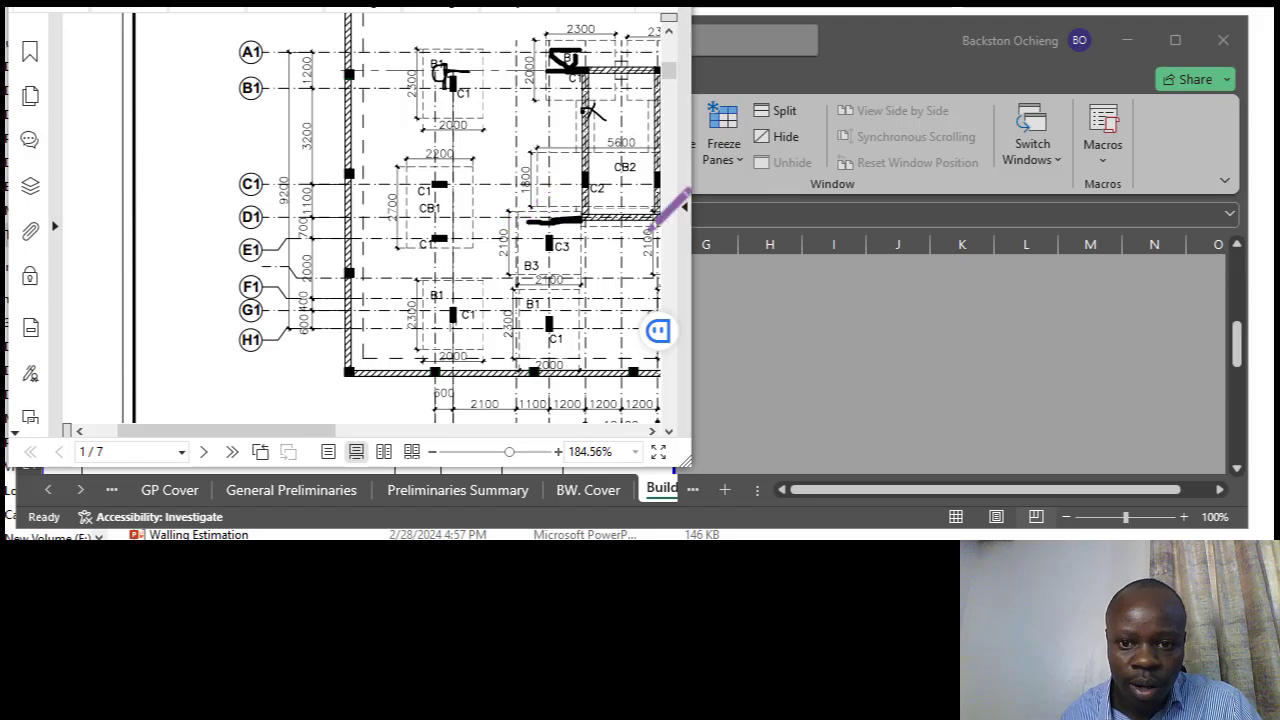
Switch to the Excel bill, review the blinding items under Concrete Works, and select cell G21 on the Under strip footing row.
left_click(824, 325)
left_click(307, 376)
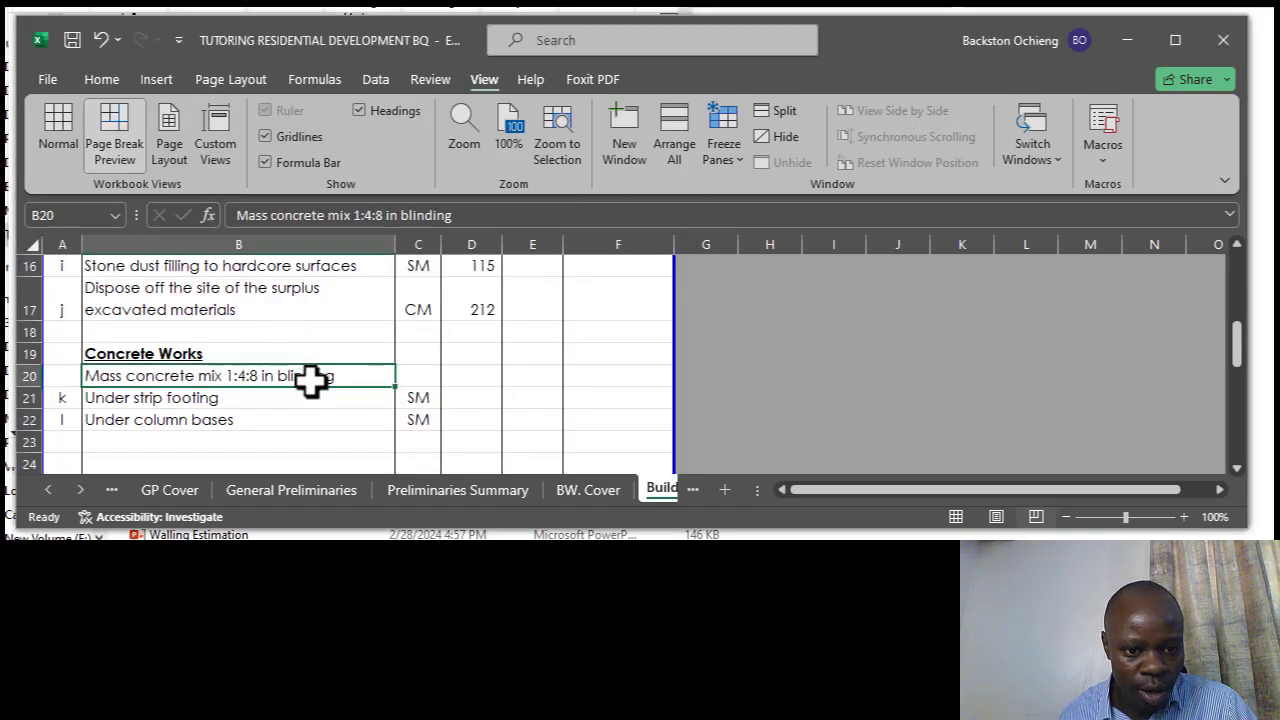
left_click(316, 398)
left_click(326, 357)
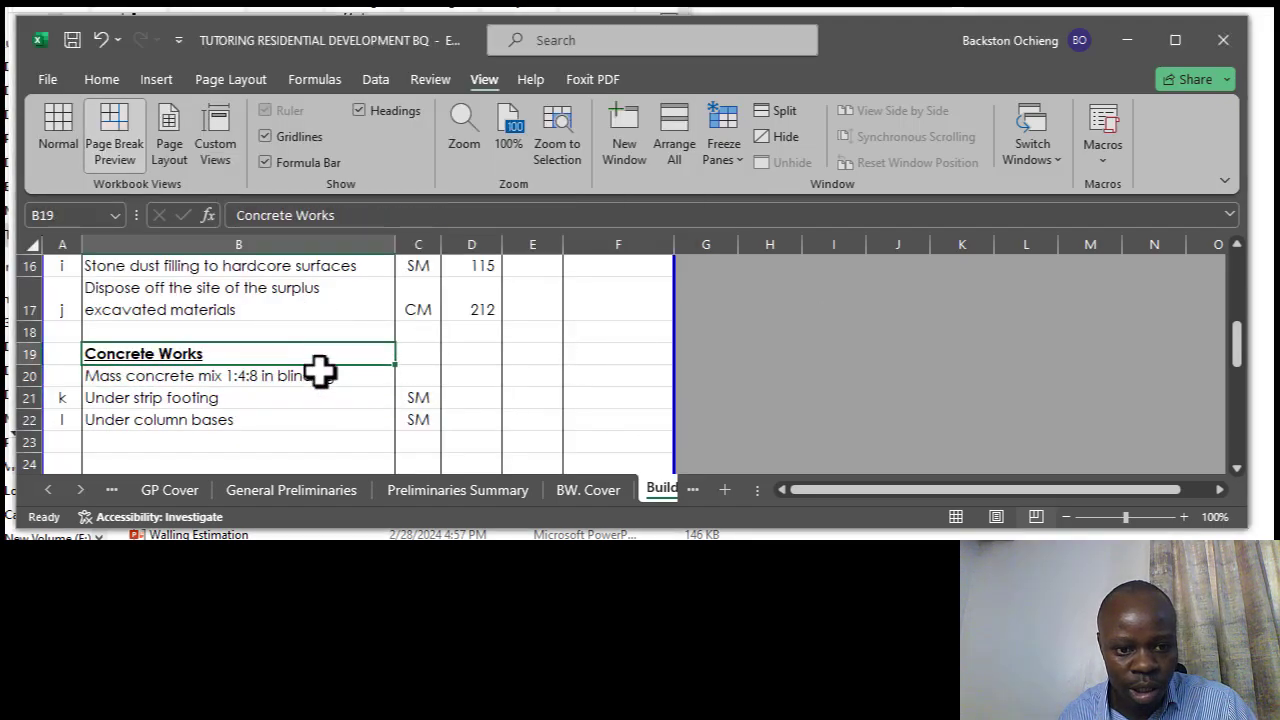
left_click(304, 378)
left_click(283, 397)
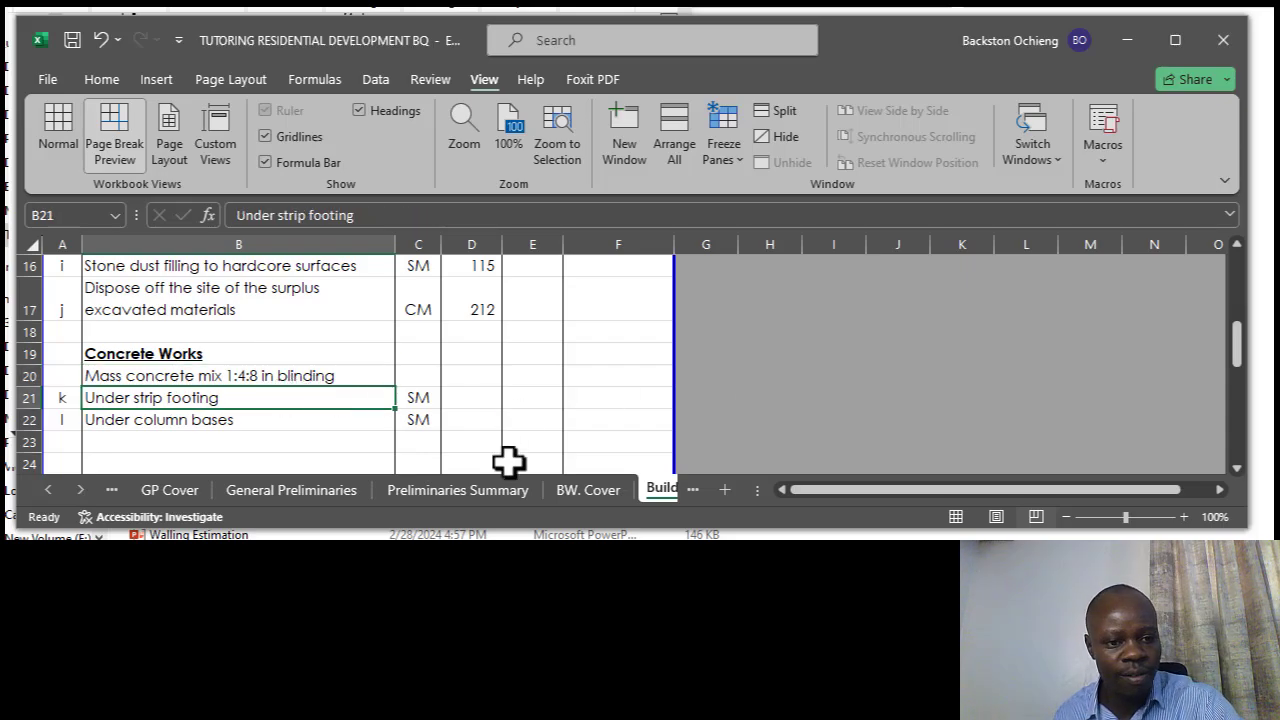
scroll(452, 372, "up", 2)
scroll(452, 376, "down", 3)
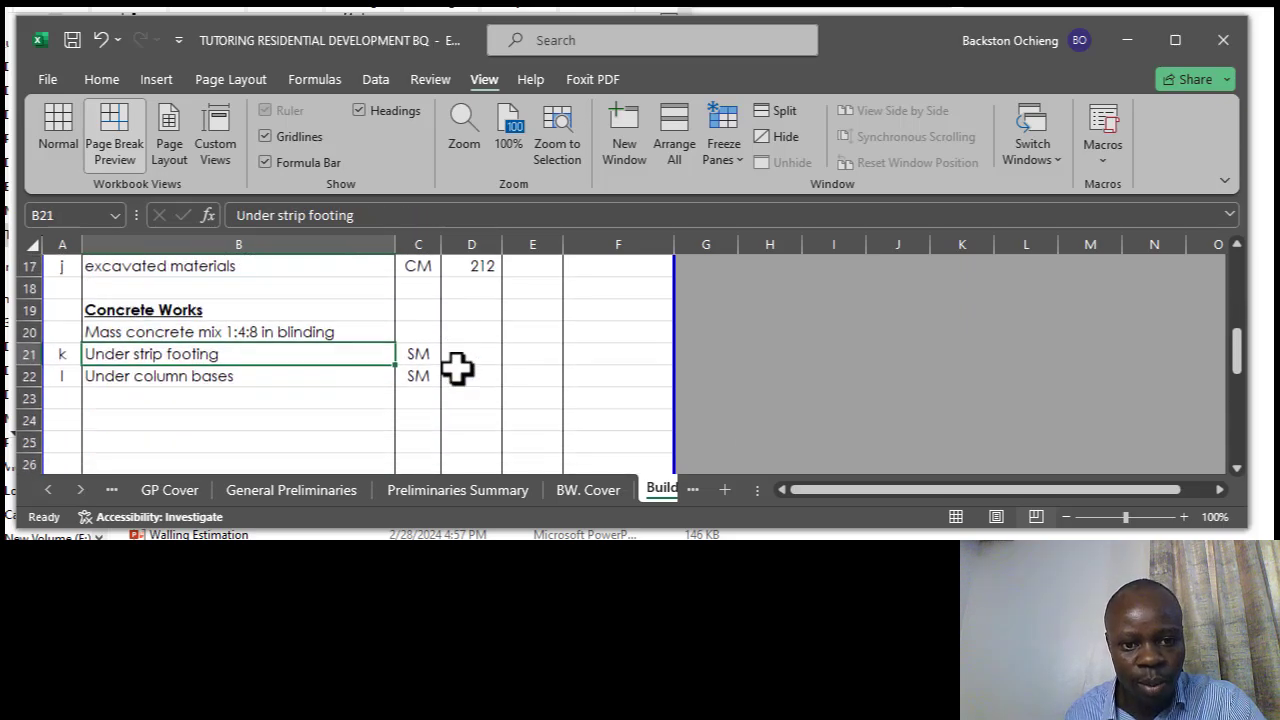
left_click(737, 330)
left_click(300, 314)
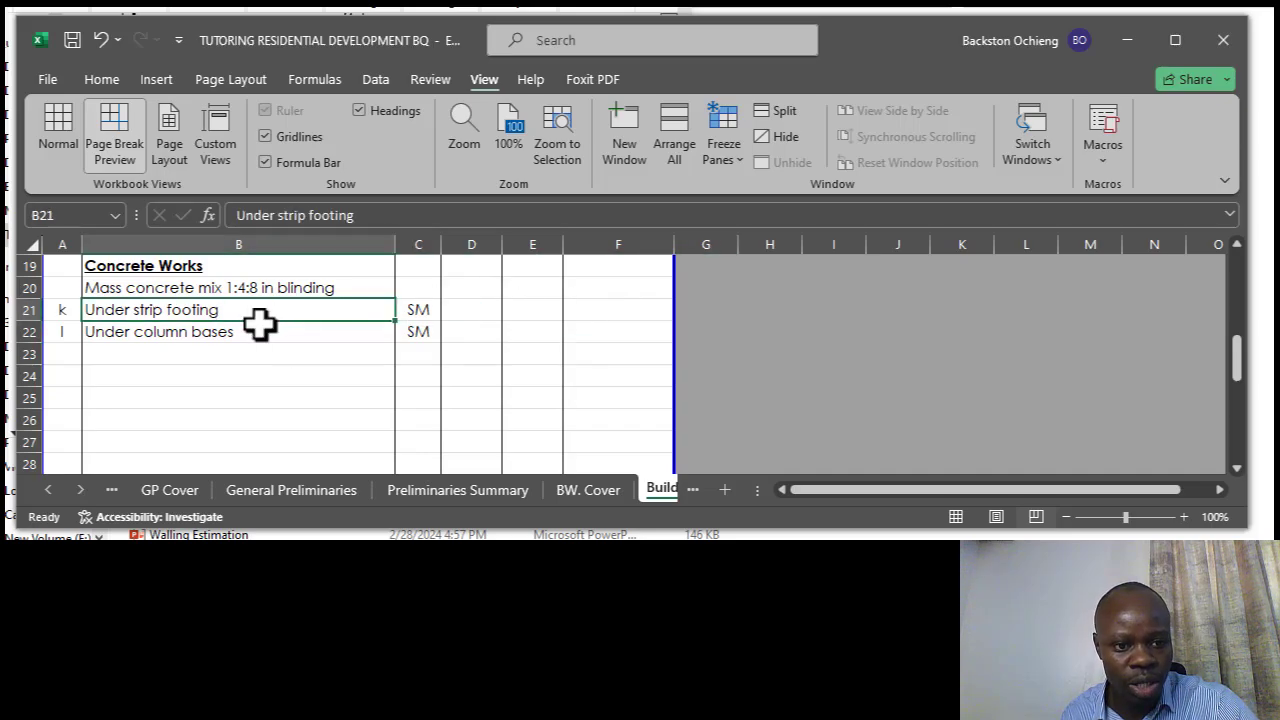
left_click(703, 312)
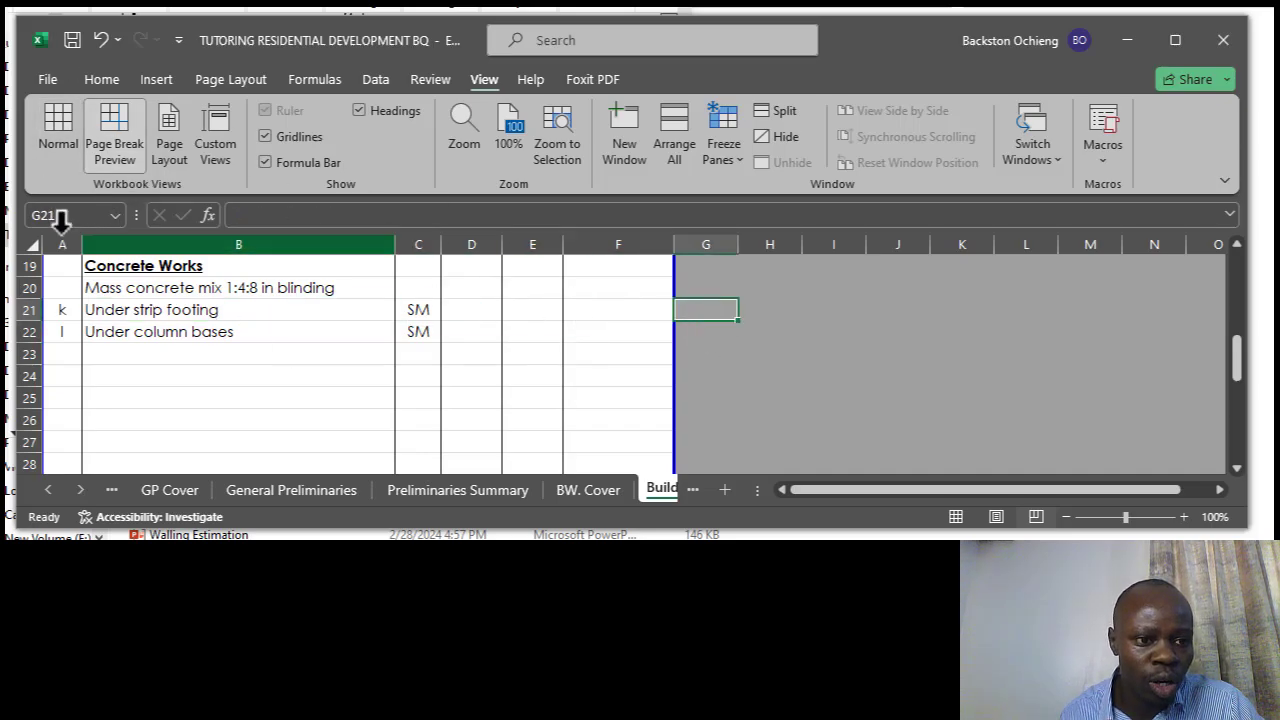
Narrow the Excel window and lengthen the drawings PDF window so the bill and the foundation layout sit side by side.
mouse_move(30, 215)
left_mouse_down()
mouse_move(383, 242)
mouse_move(447, 230)
left_mouse_up()
left_click_drag(459, 227, 444, 228)
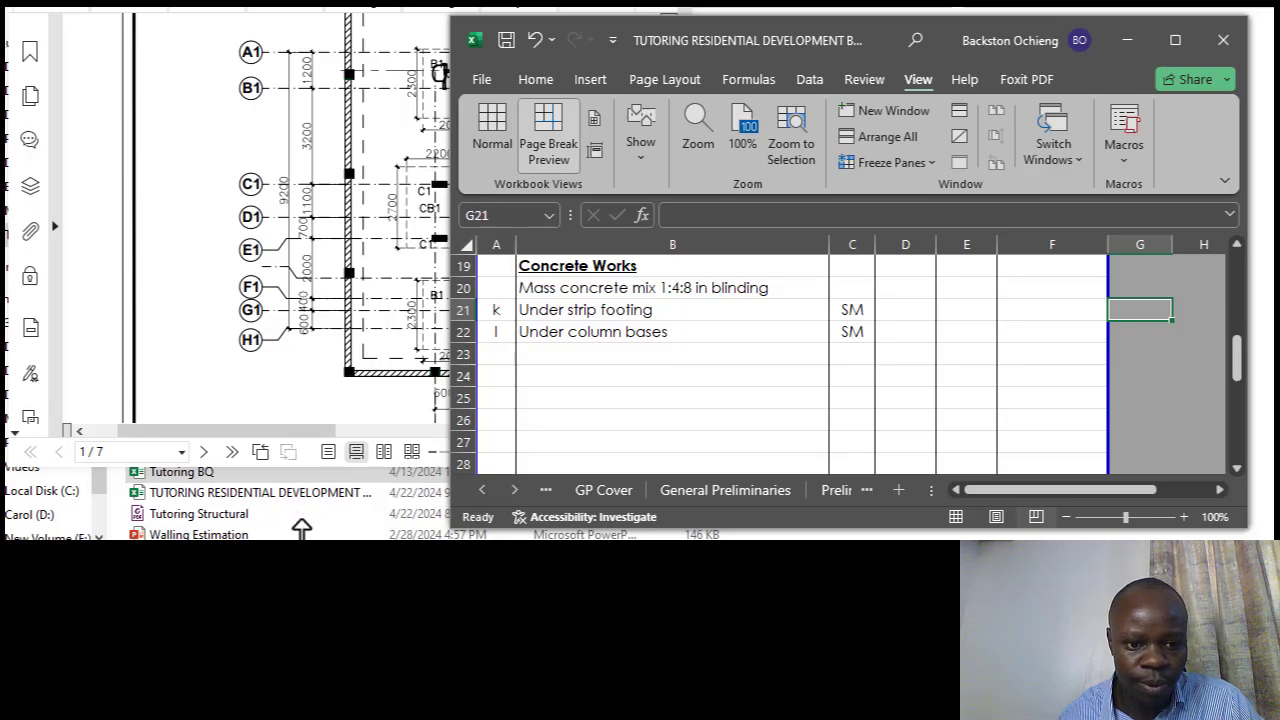
left_click_drag(318, 530, 318, 540)
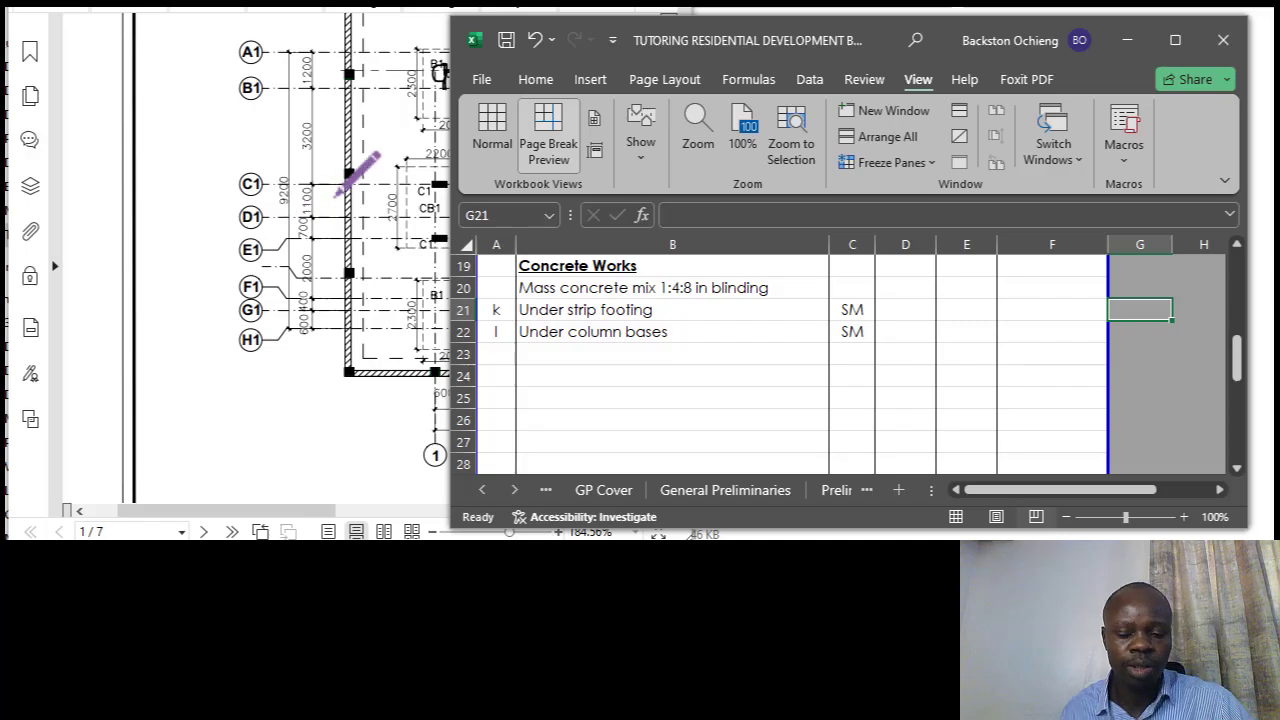
left_click_drag(250, 514, 321, 513)
left_click(939, 376)
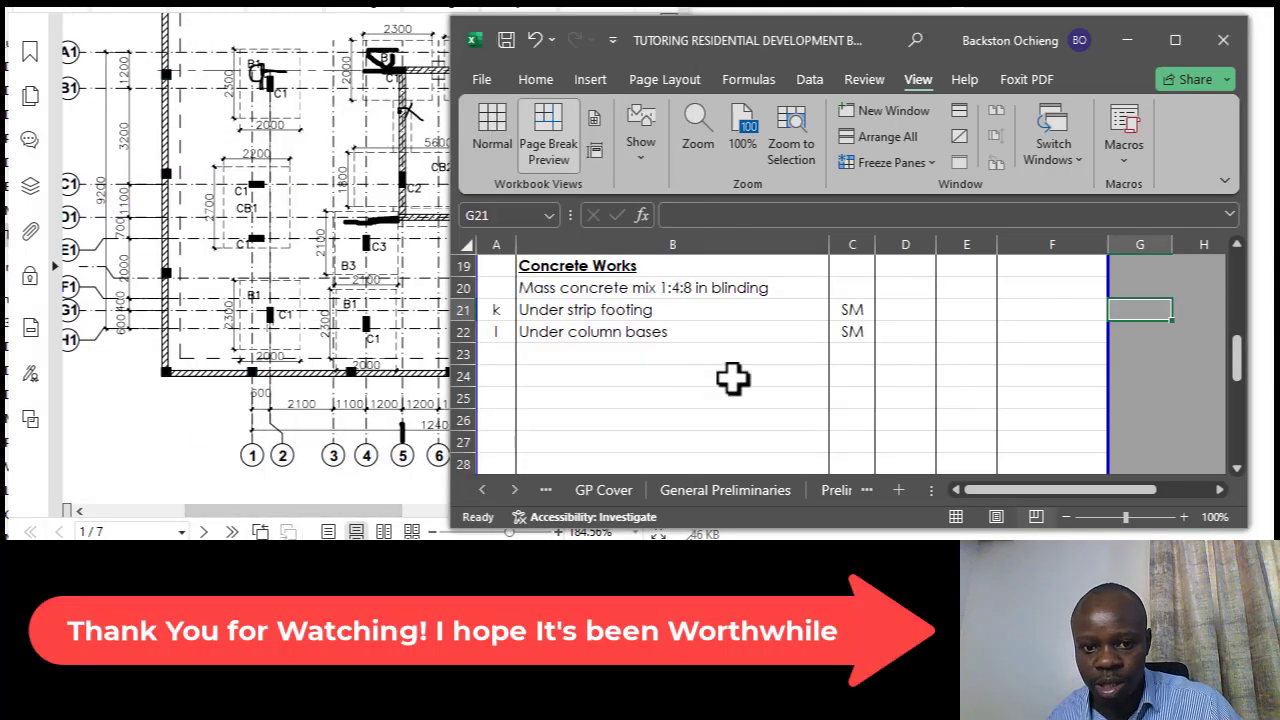
Narrow the Excel window further, bring worksheet columns C to K into view, and select cell G21.
left_click_drag(450, 187, 572, 204)
left_click_drag(1141, 485, 1194, 487)
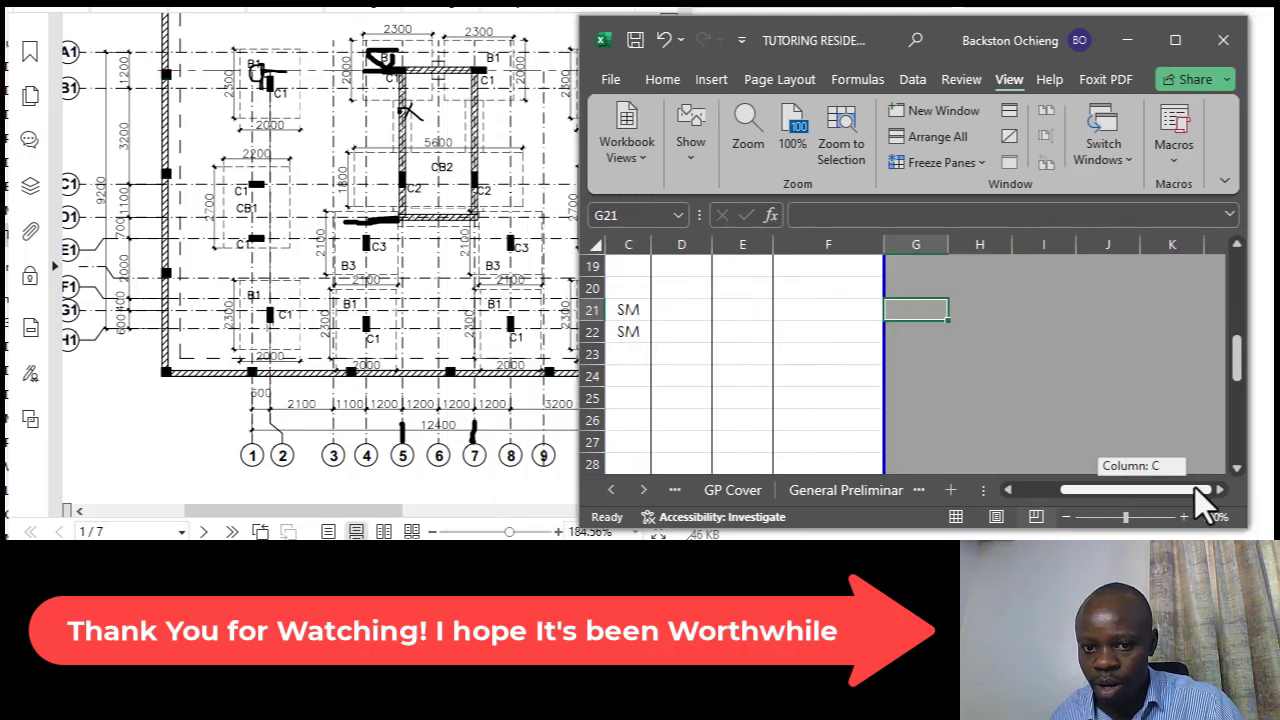
left_click(980, 354)
left_click(916, 309)
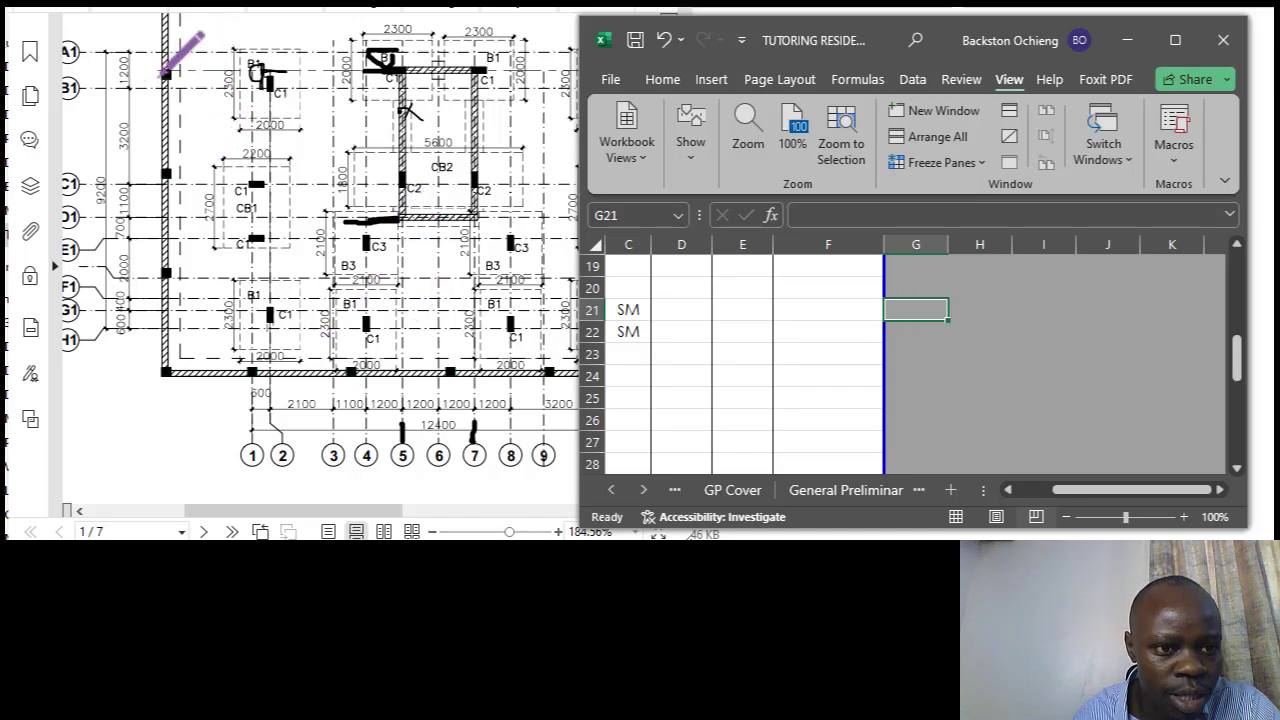
Extend the two staircase wall lines outward with short strokes on the foundation layout, and begin a formula in cell G21.
left_click(348, 58)
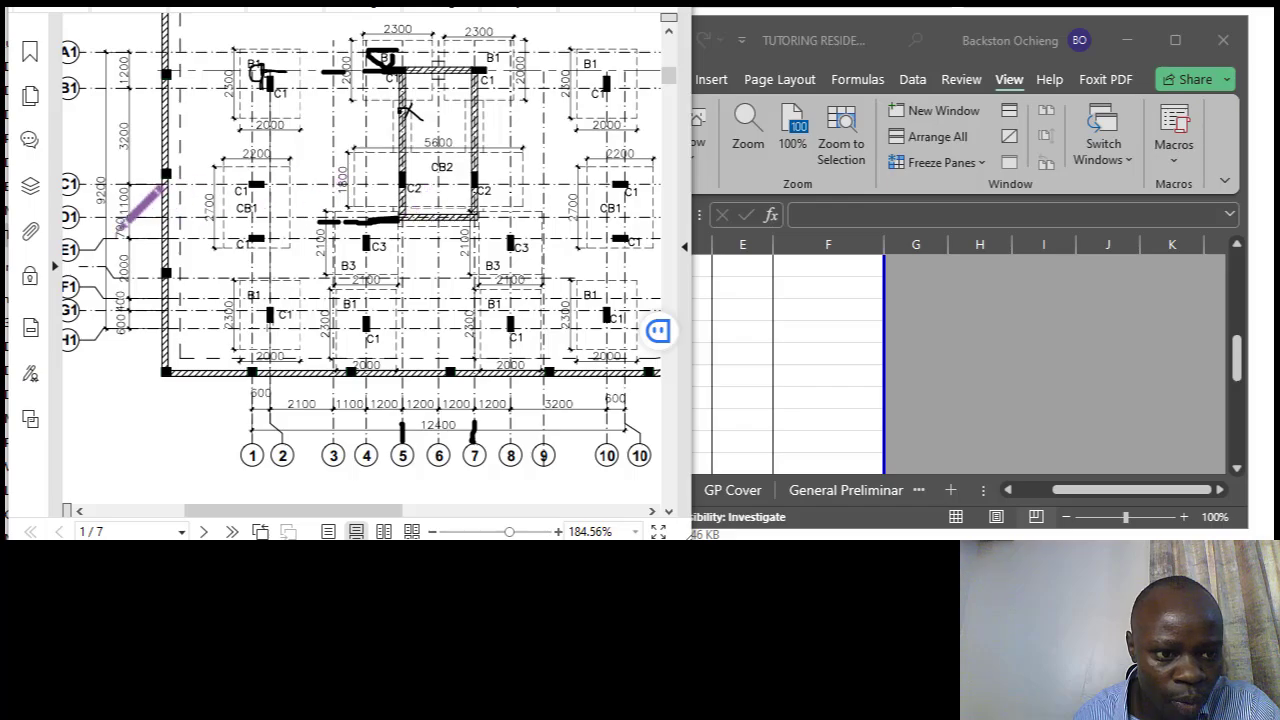
left_click_drag(301, 505, 295, 508)
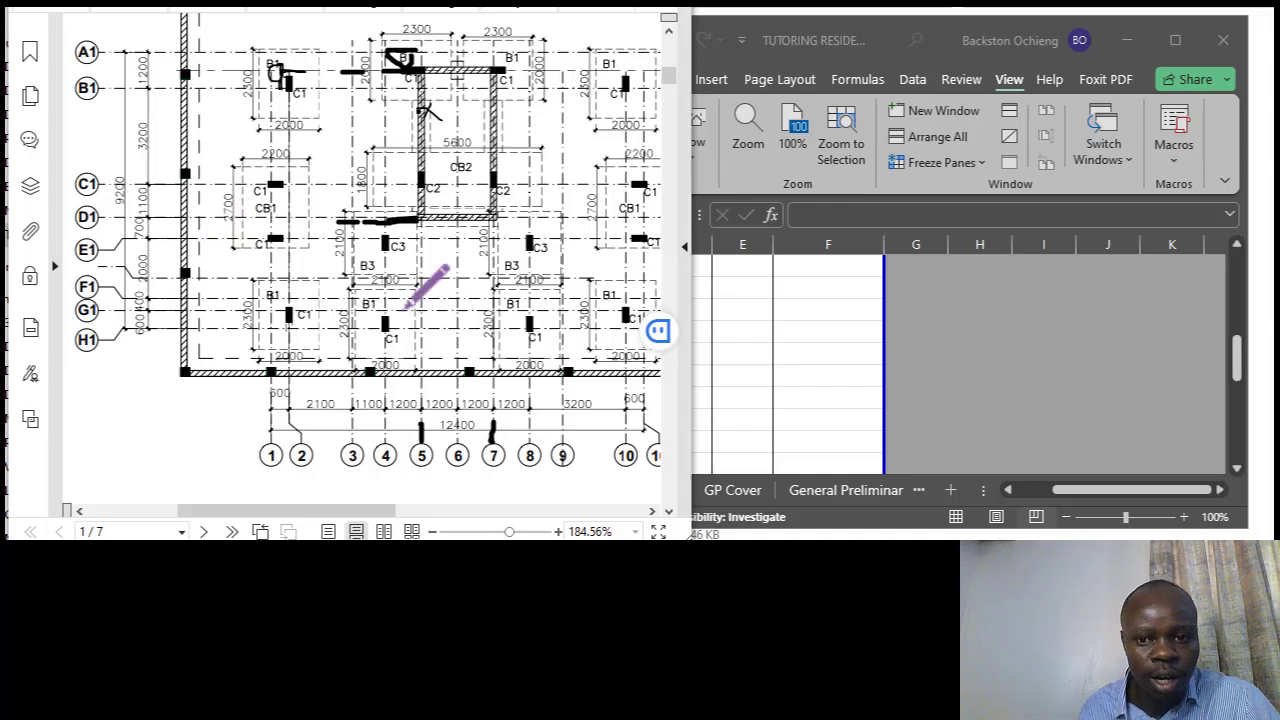
left_click(940, 312)
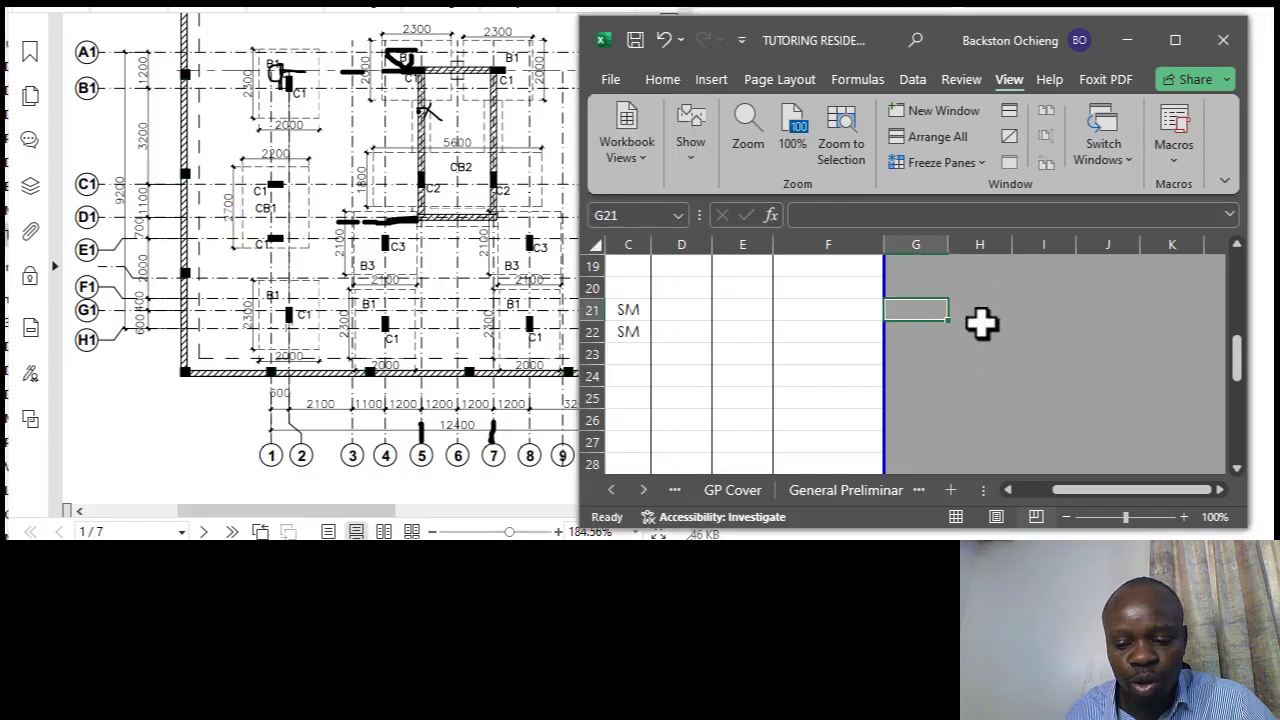
type("=")
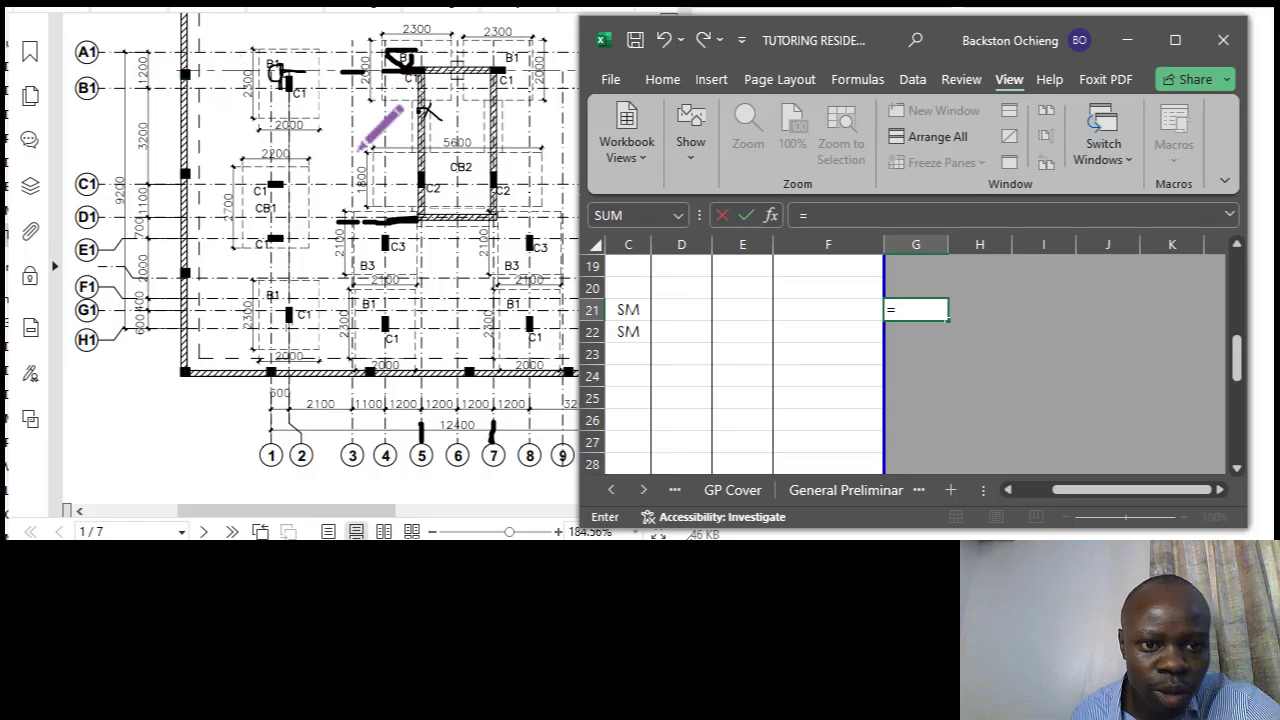
Switch to the architectural floor plan and examine the grid dimensions and walls around the lounge and staircase.
left_click(256, 527)
mouse_move(251, 516)
left_mouse_down()
mouse_move(366, 503)
mouse_move(231, 531)
left_mouse_up()
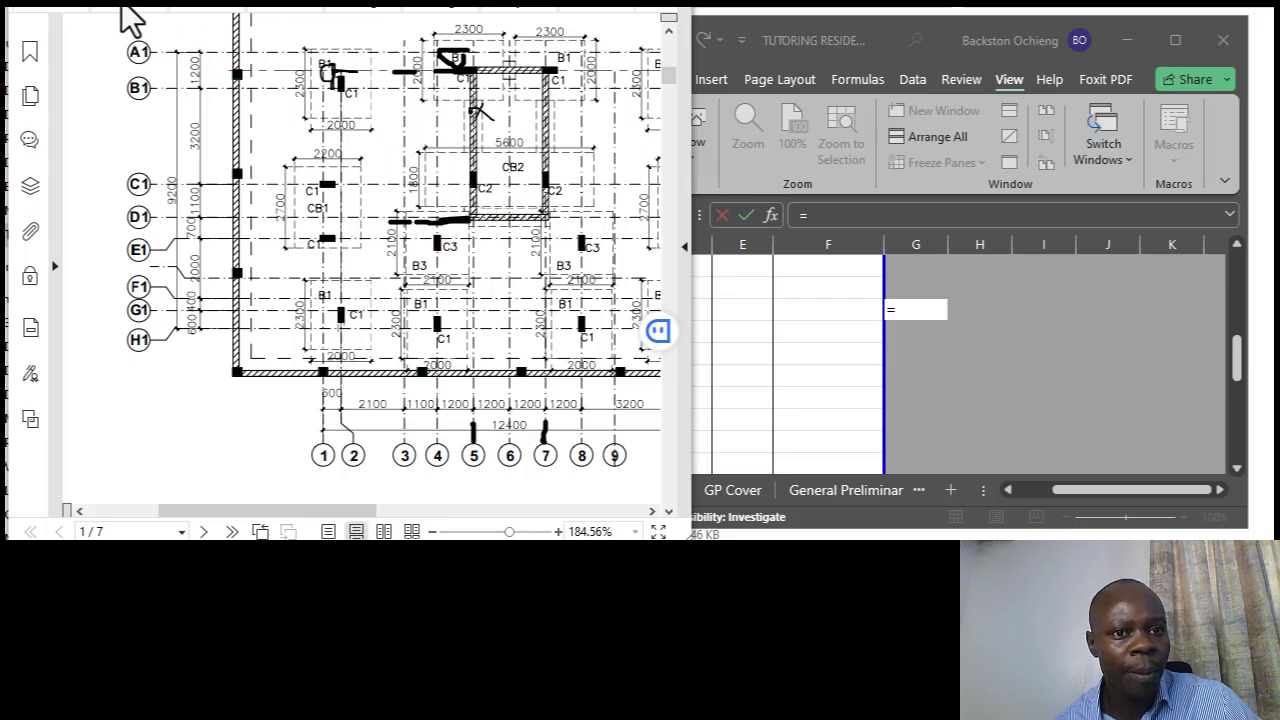
key("ctrl+0")
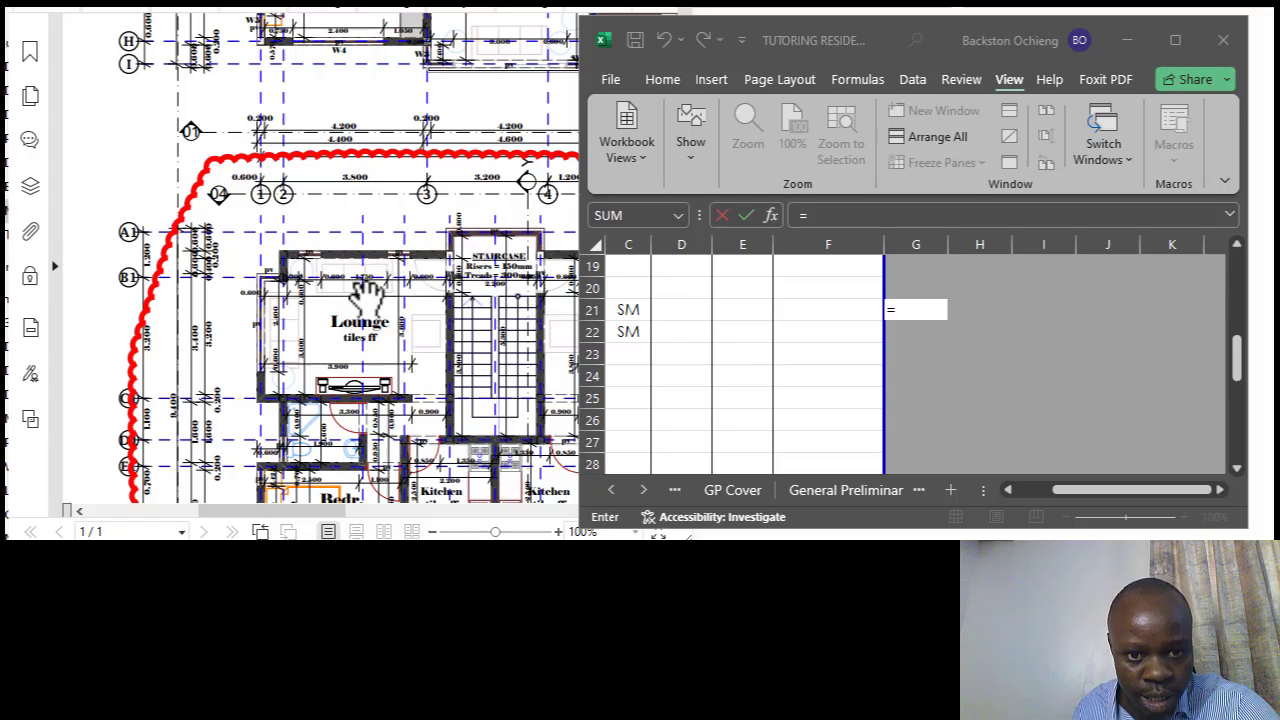
scroll(286, 206, "down", 2)
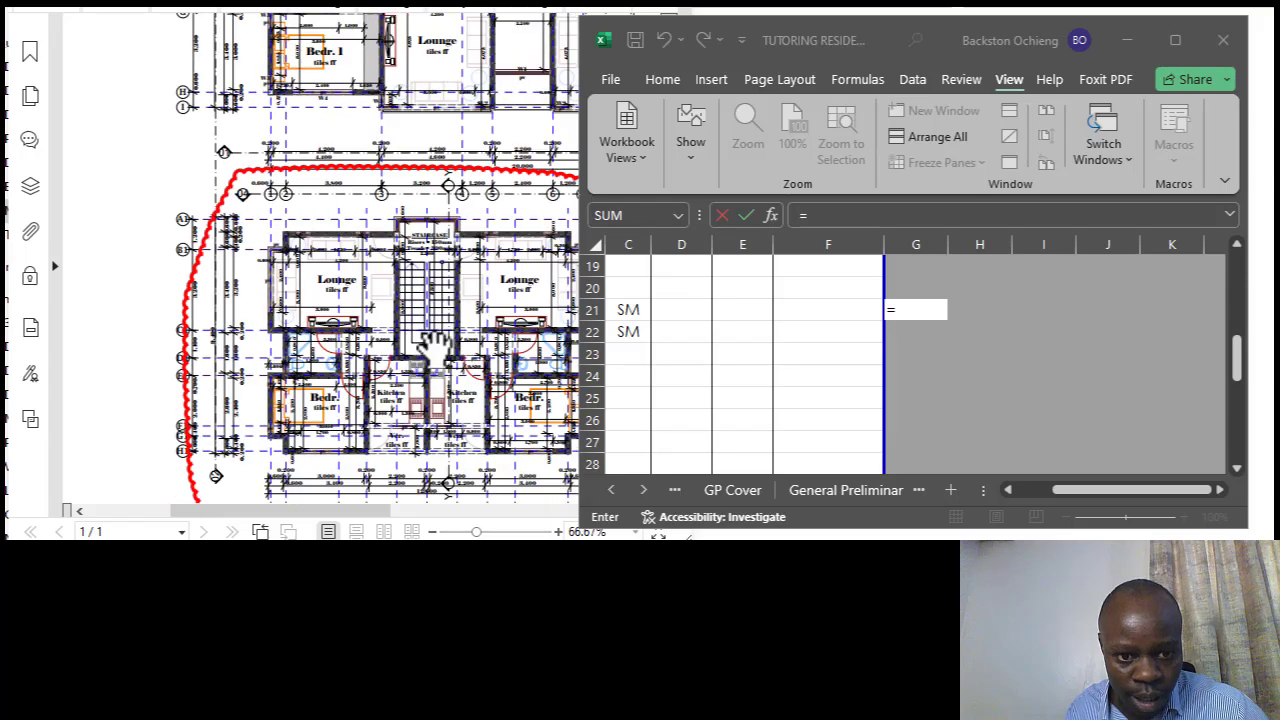
scroll(435, 345, "down", 1)
scroll(430, 310, "down", 1)
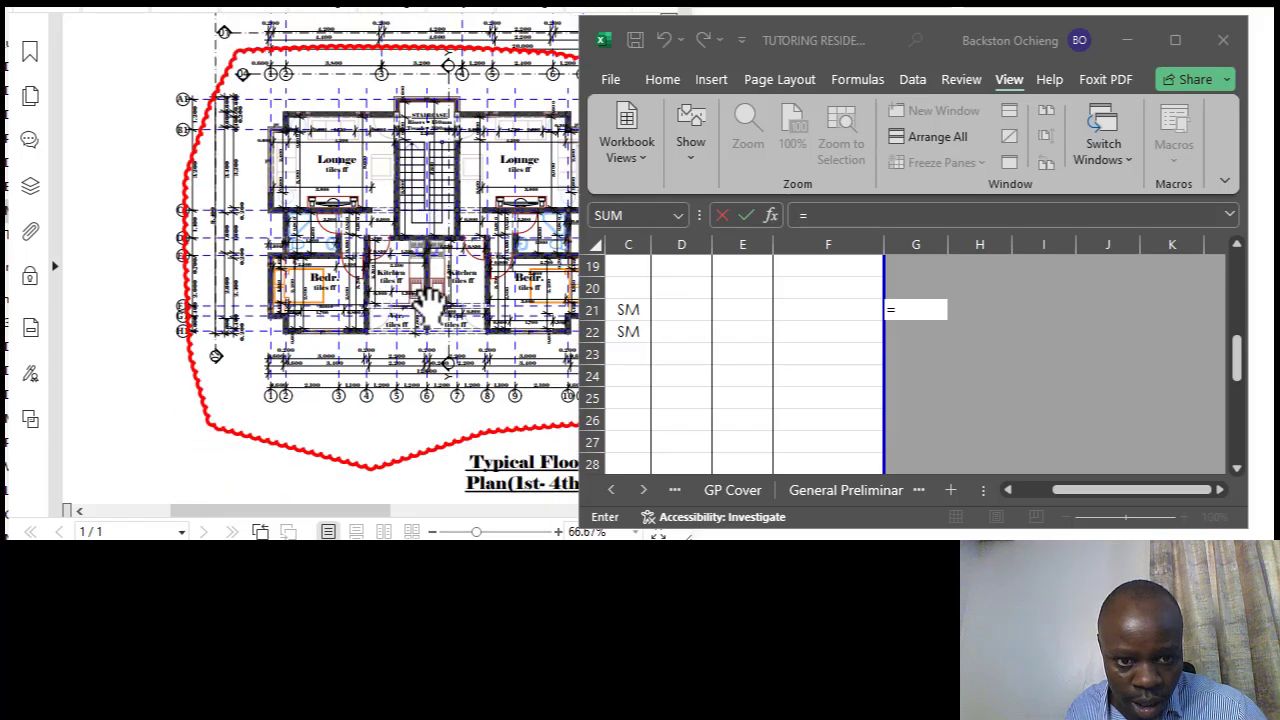
scroll(430, 300, "up", 1)
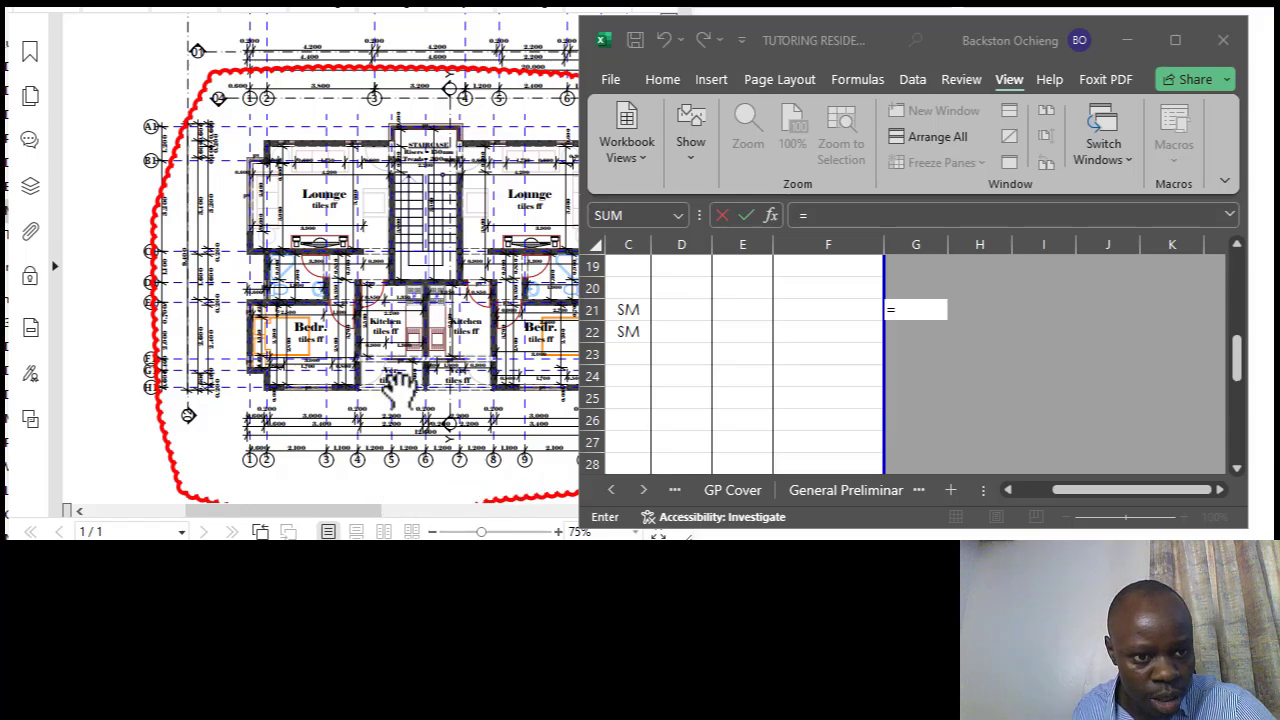
scroll(135, 122, "up", 1)
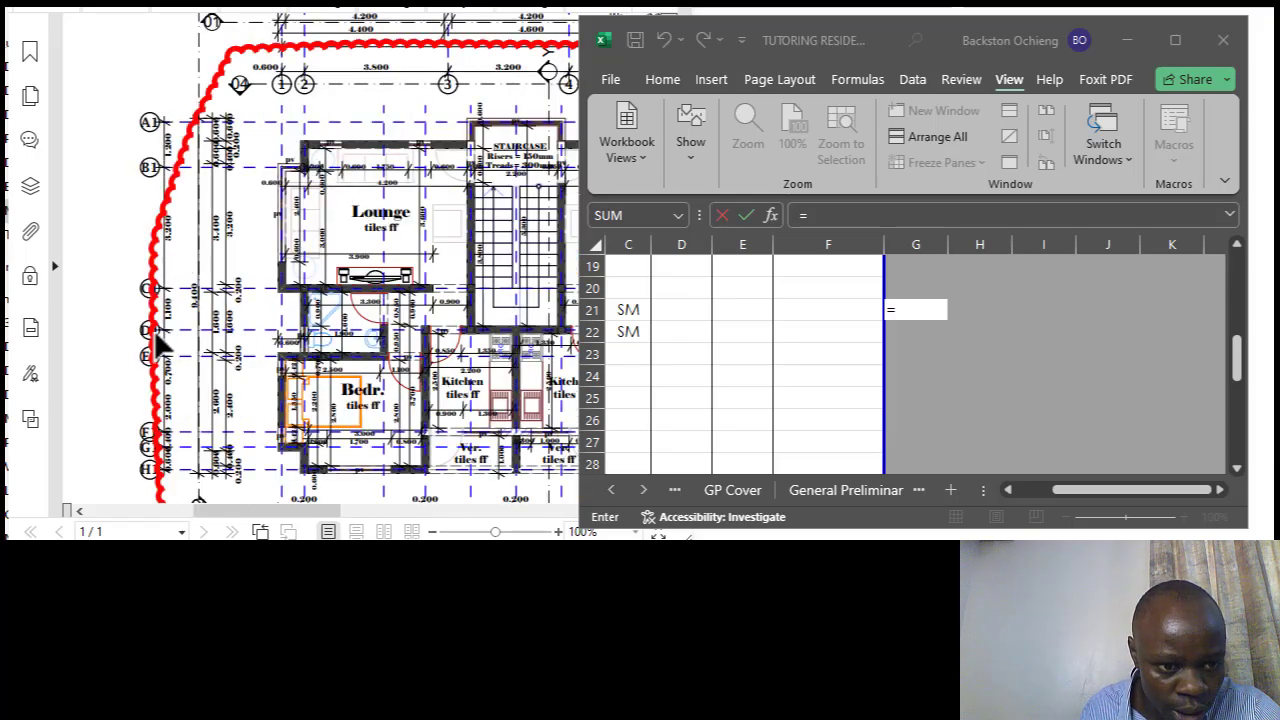
scroll(148, 338, "up", 2)
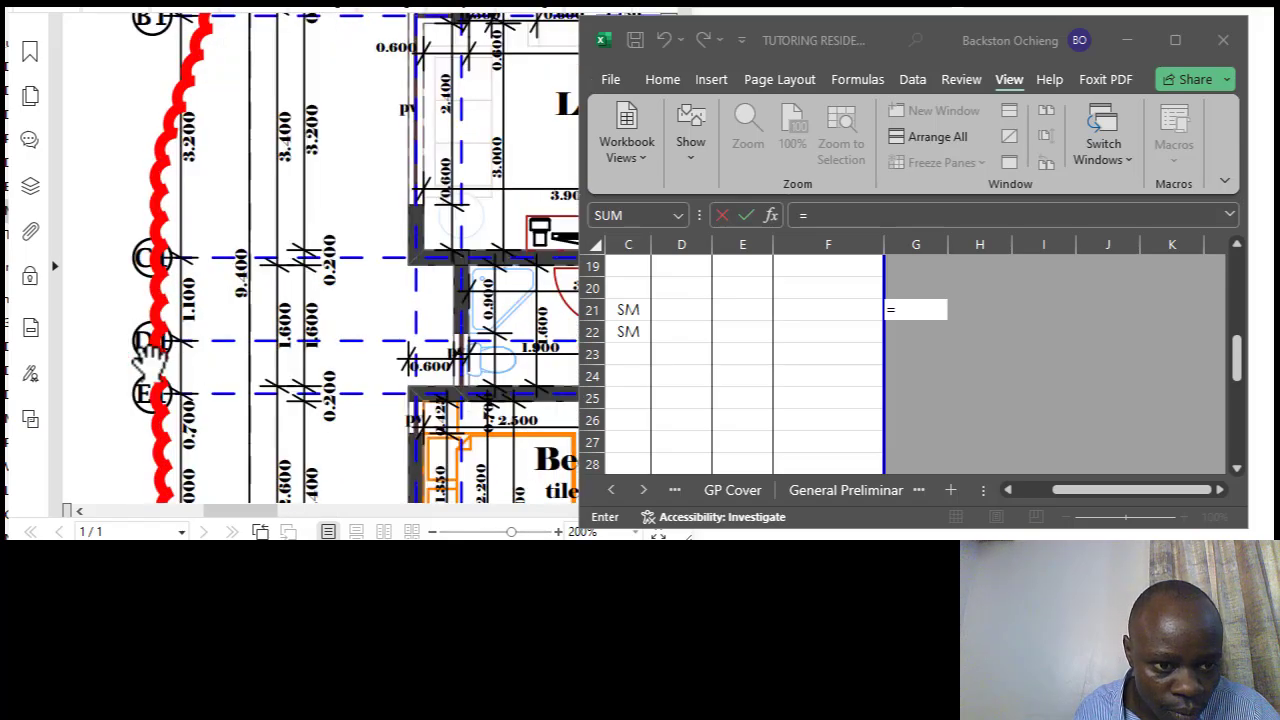
scroll(180, 340, "down", 1)
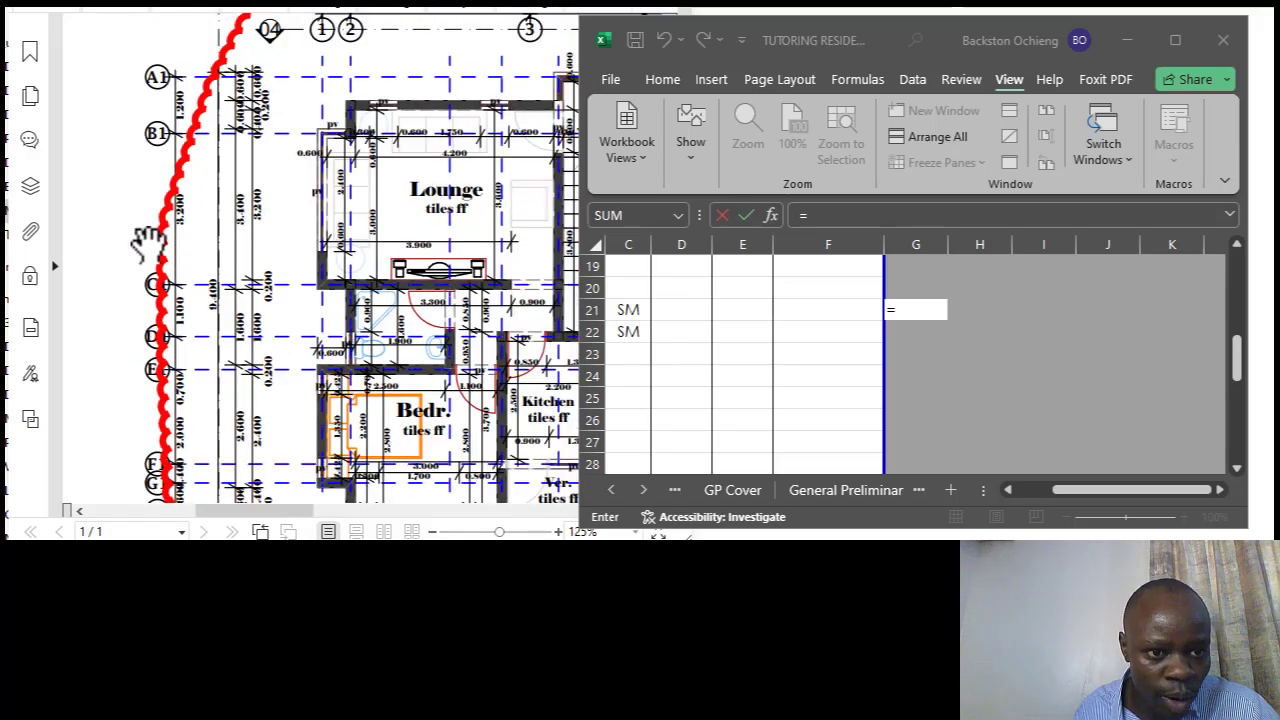
scroll(198, 218, "down", 1)
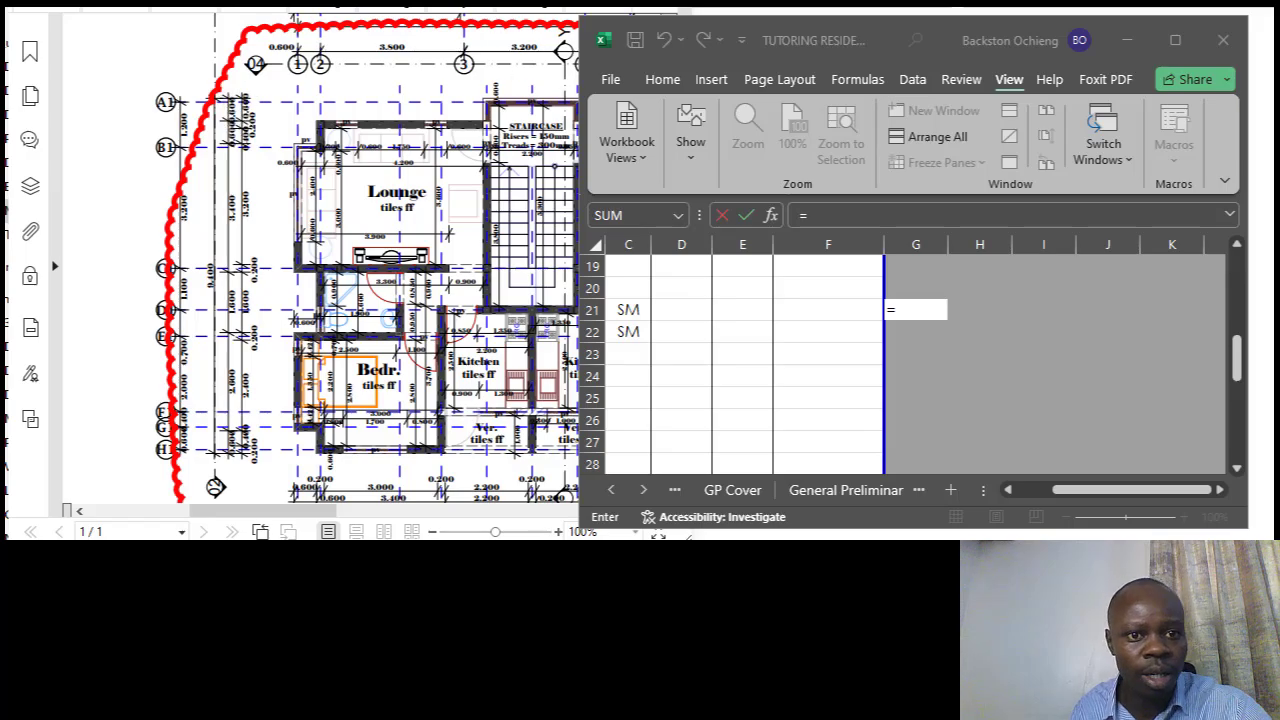
Circle the edge-wall column between grids A1 and B1 on the foundation layout, and check the same area on the architectural plan.
left_click(514, 8)
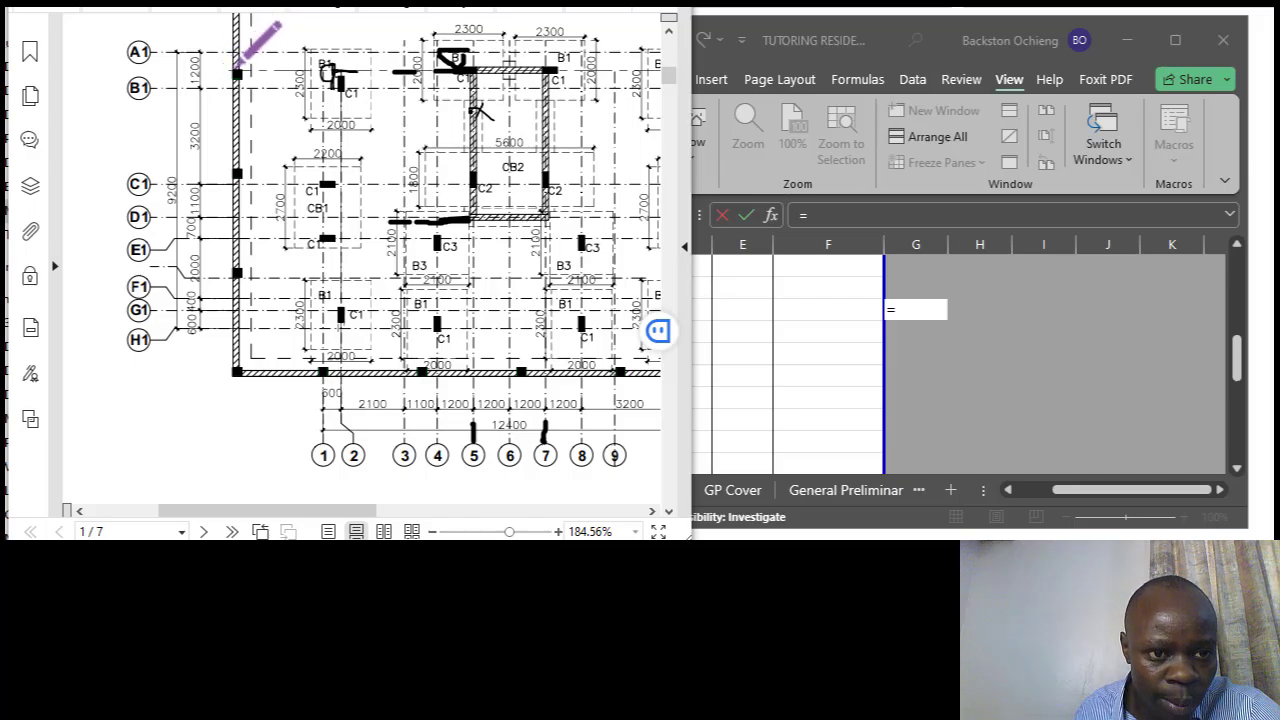
mouse_move(238, 70)
left_mouse_down()
mouse_move(249, 57)
mouse_move(237, 78)
left_mouse_up()
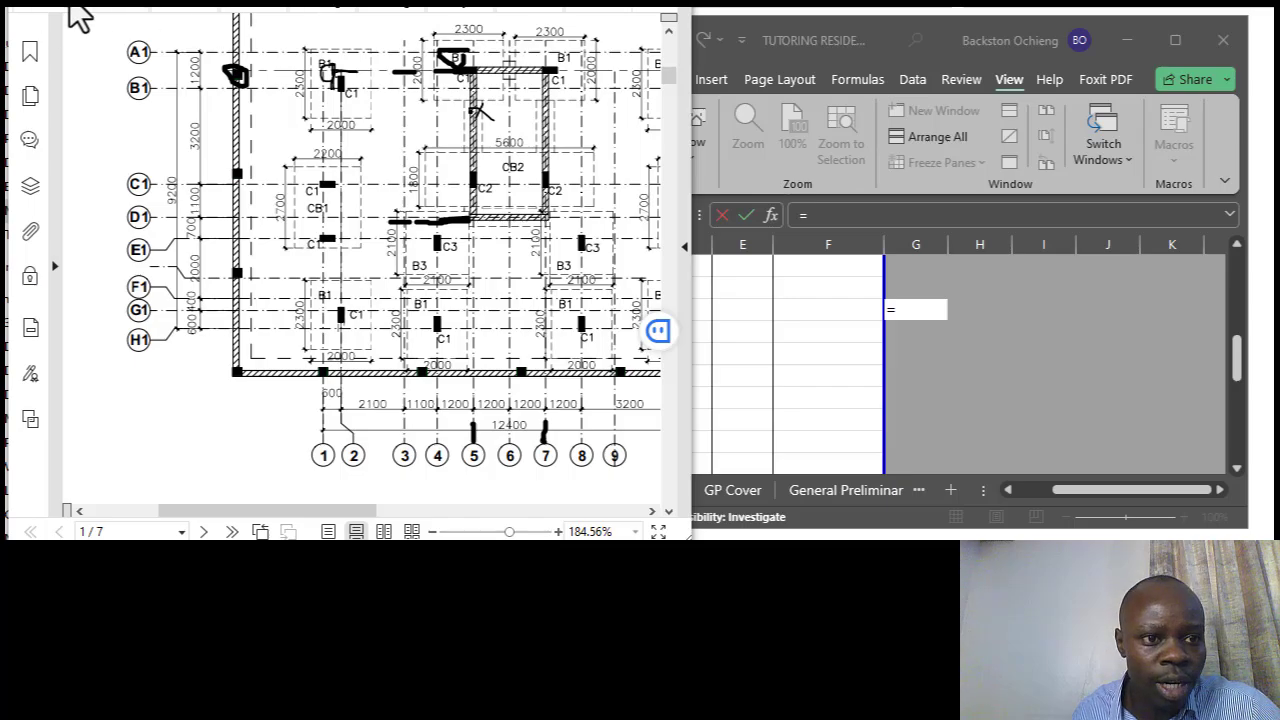
left_click(110, 6)
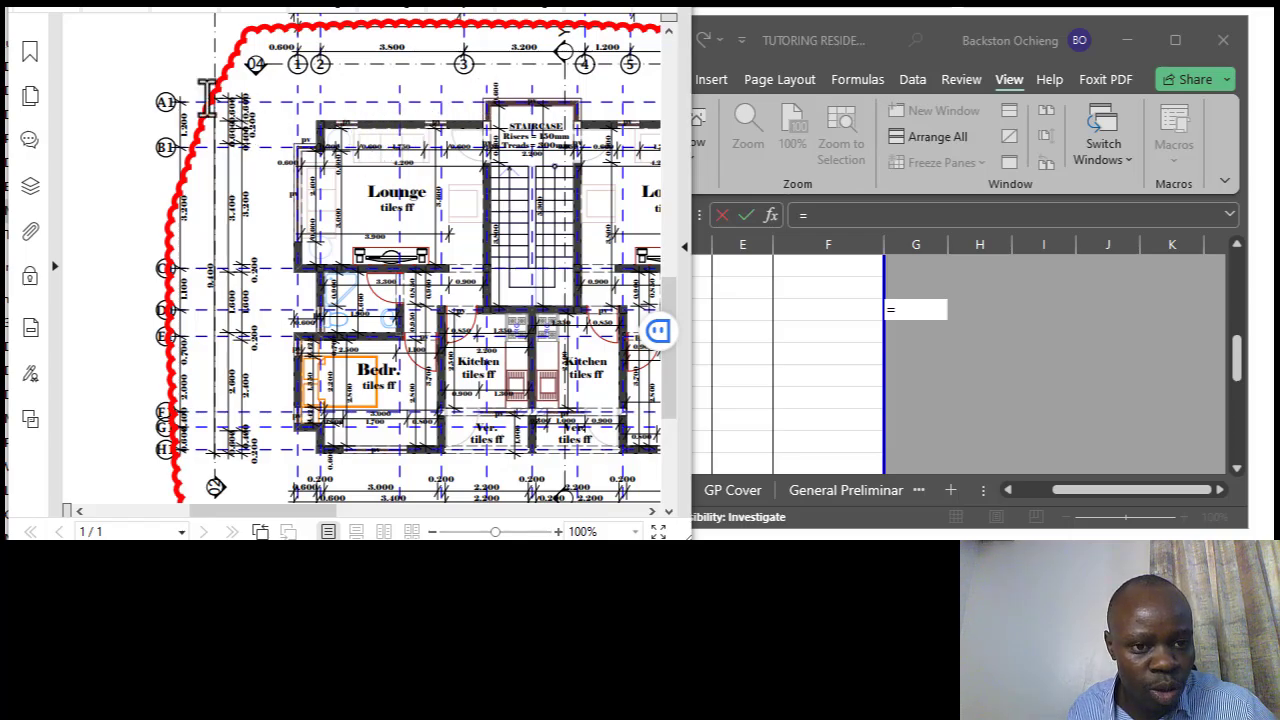
scroll(207, 97, "up", 2)
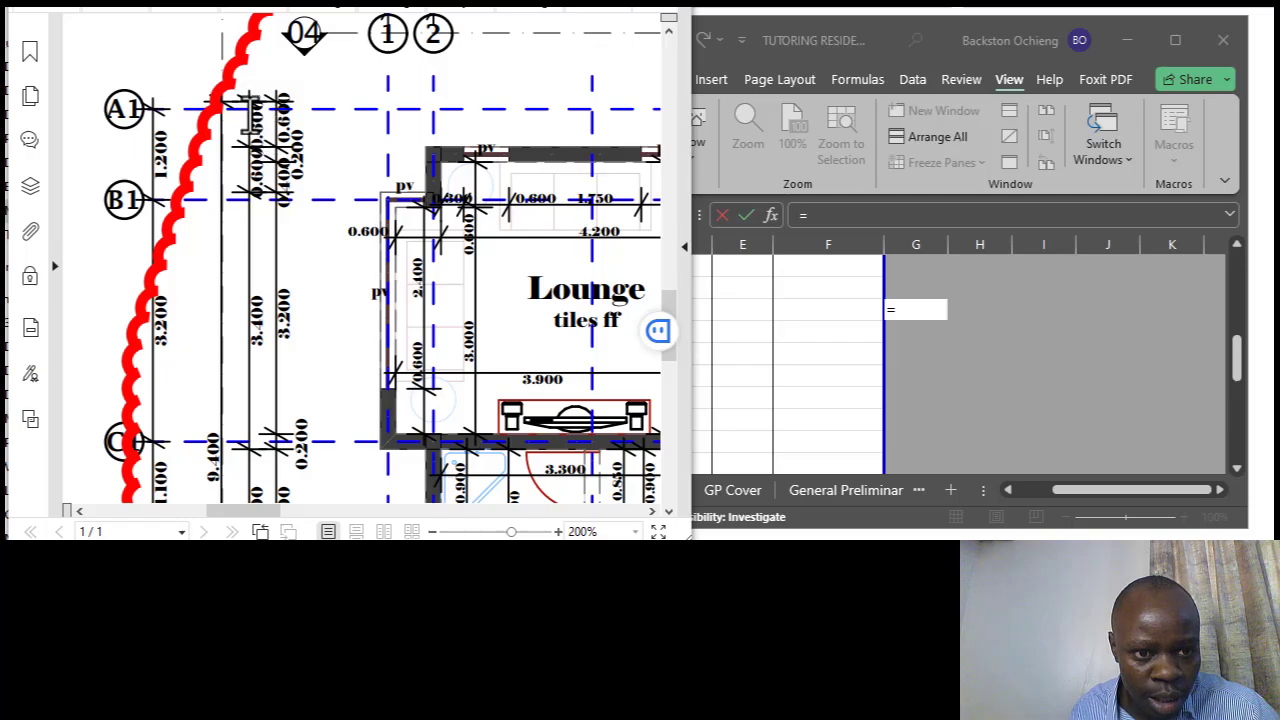
scroll(255, 130, "up", 3)
scroll(255, 165, "down", 4)
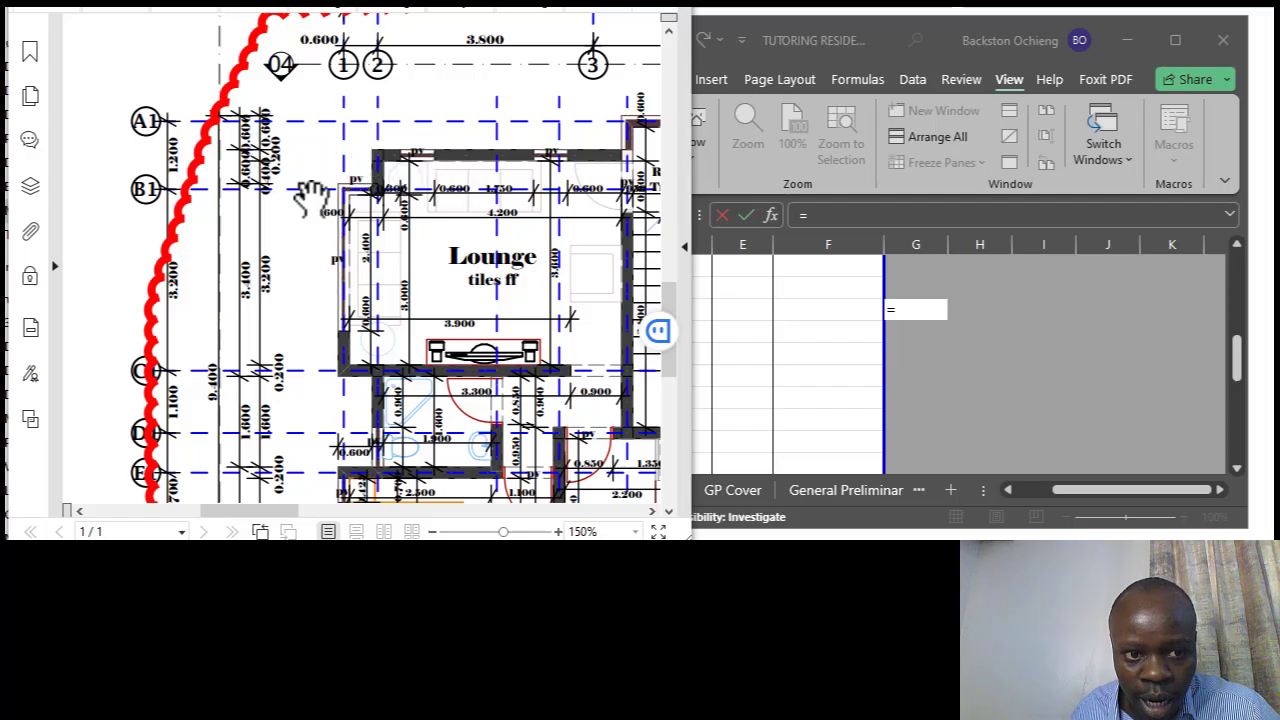
scroll(243, 200, "down", 1)
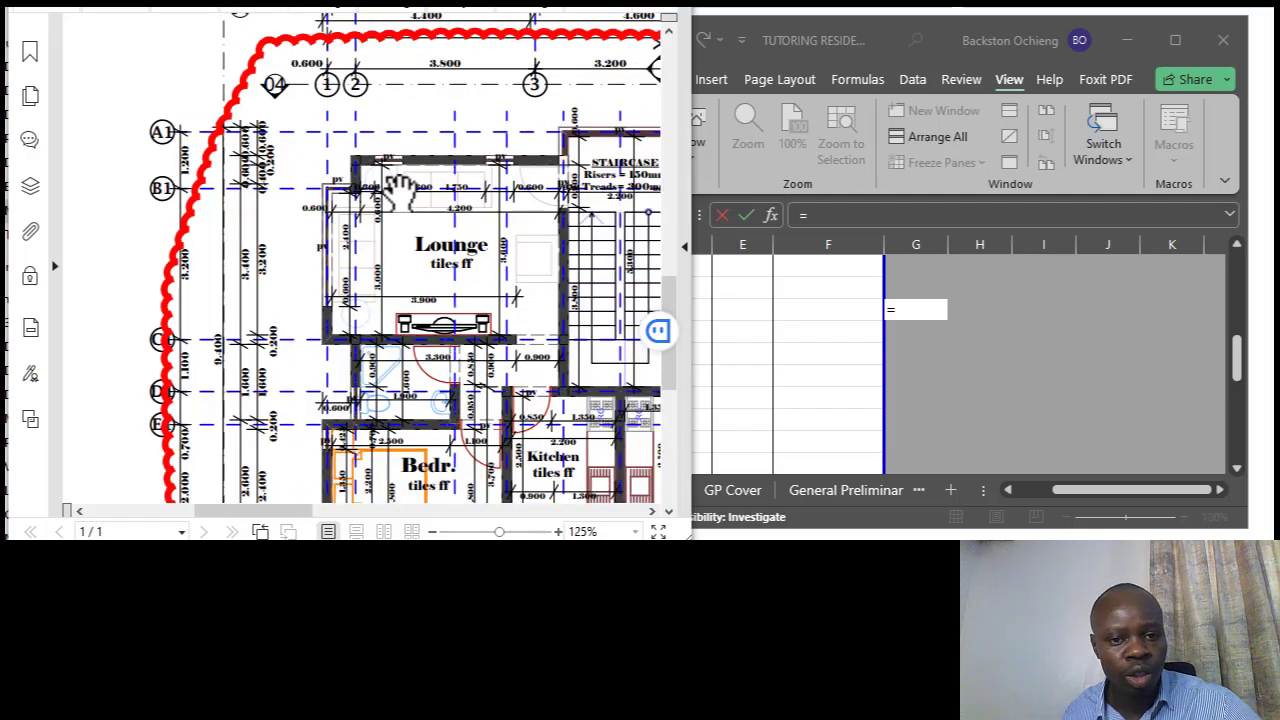
Enter =1.1+3.2+0.6 in cell G21, adding a tick and a dot beside the circled column on the foundation layout.
left_click(523, 14)
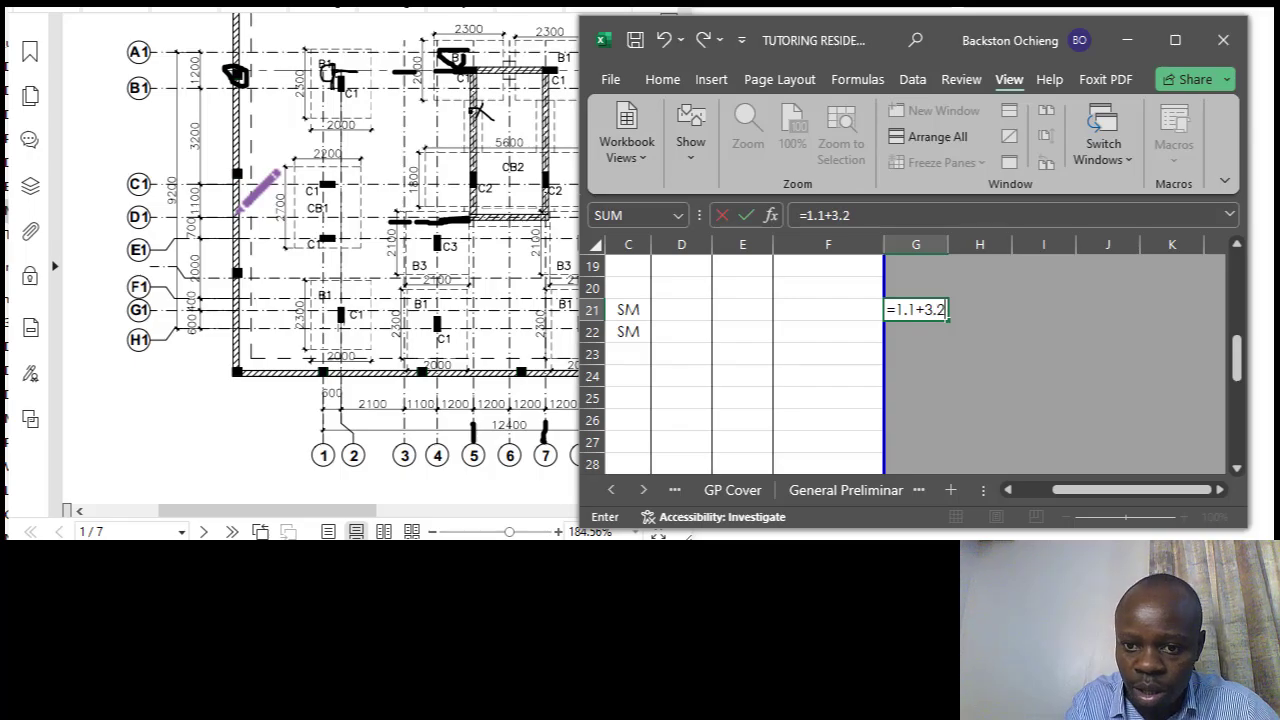
type("+")
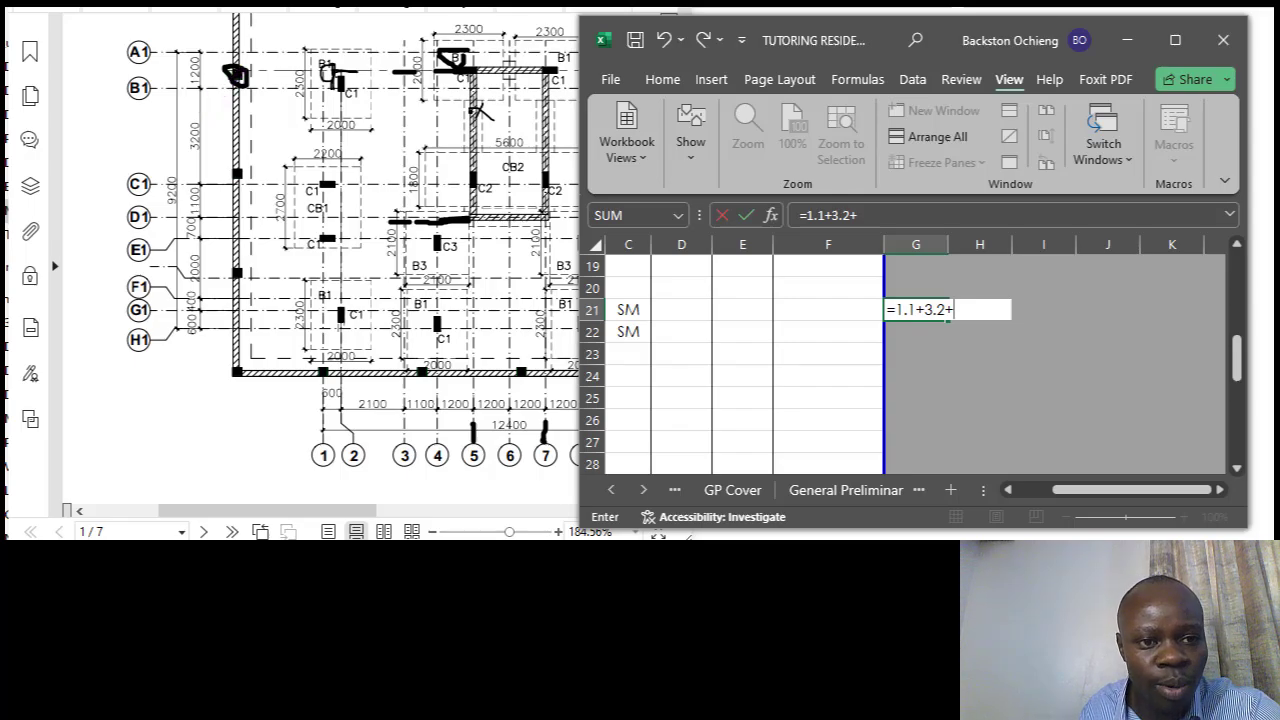
left_click_drag(258, 52, 285, 45)
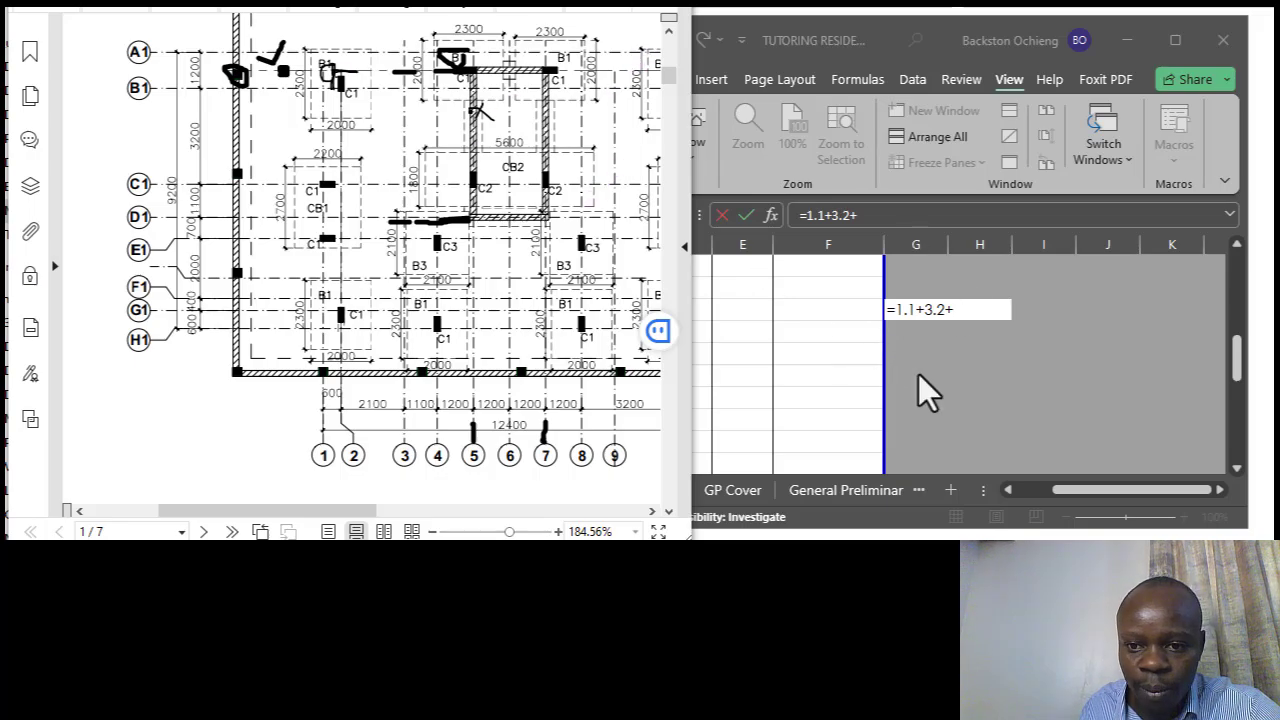
left_click(968, 310)
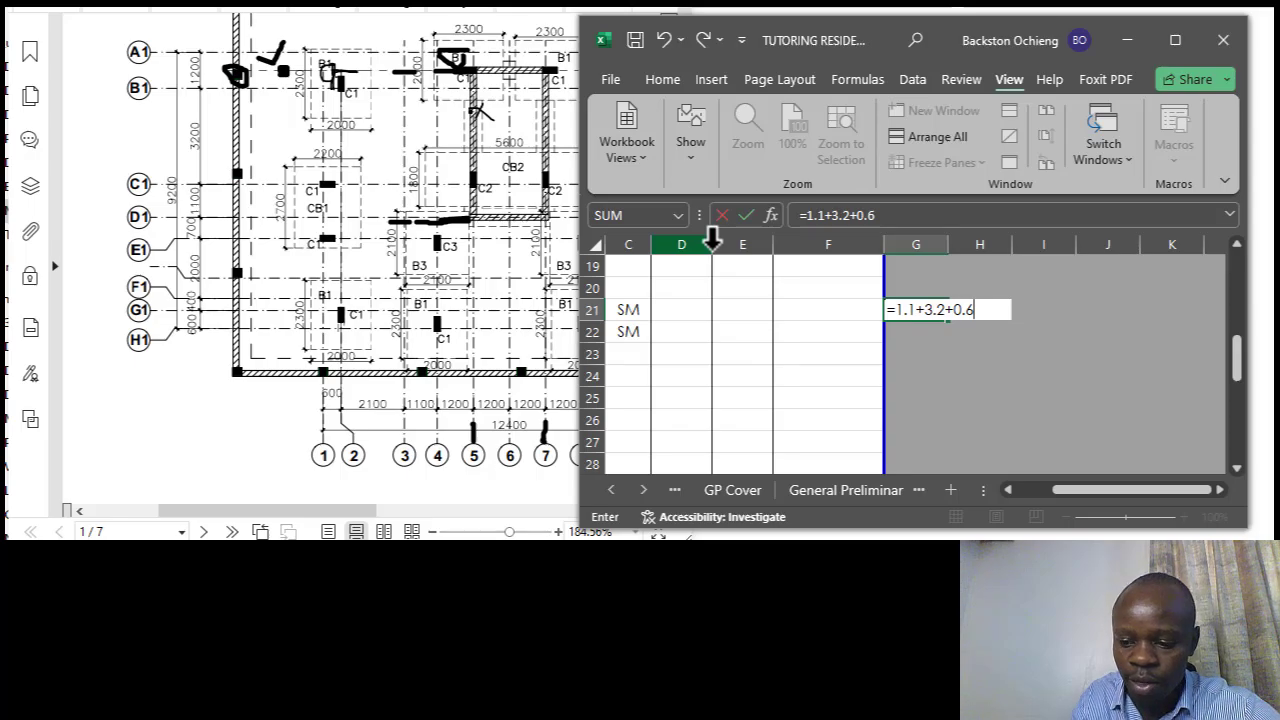
key("Return")
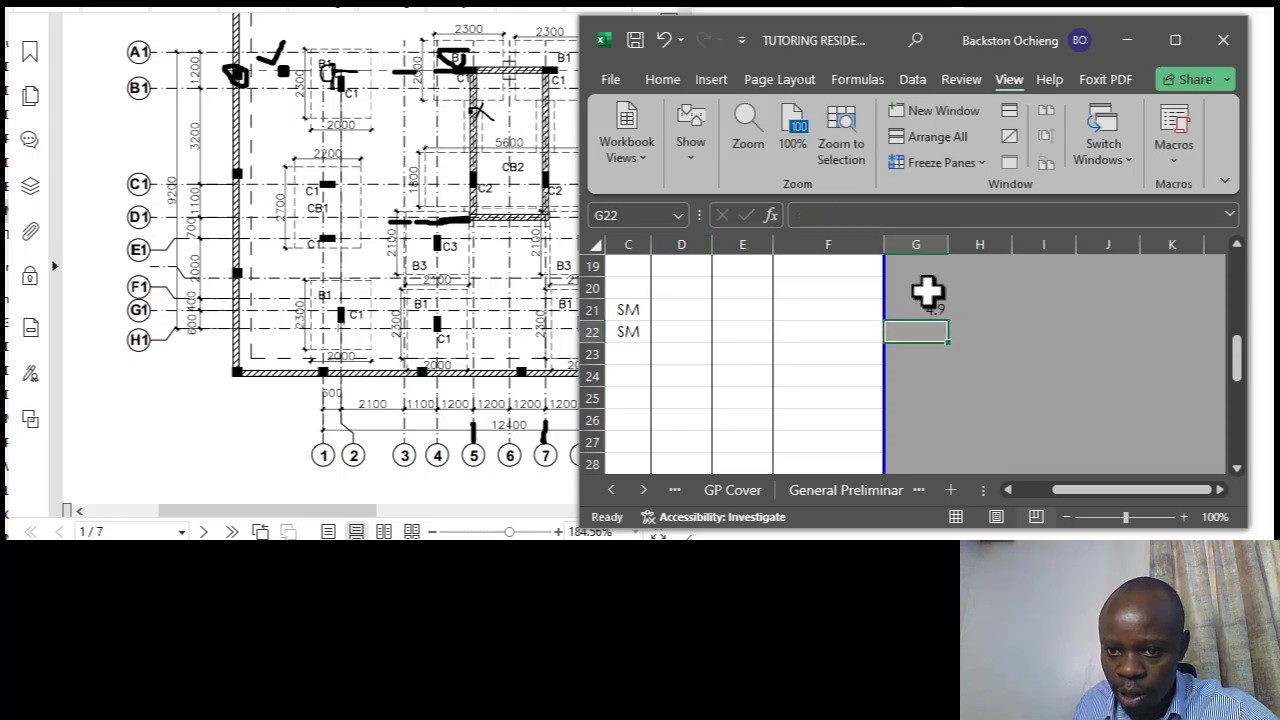
Check the column spacing along the numbered grid lines on the foundation layout and enter =1.2+1.2 in cell H21.
left_click(931, 305)
left_click(955, 311)
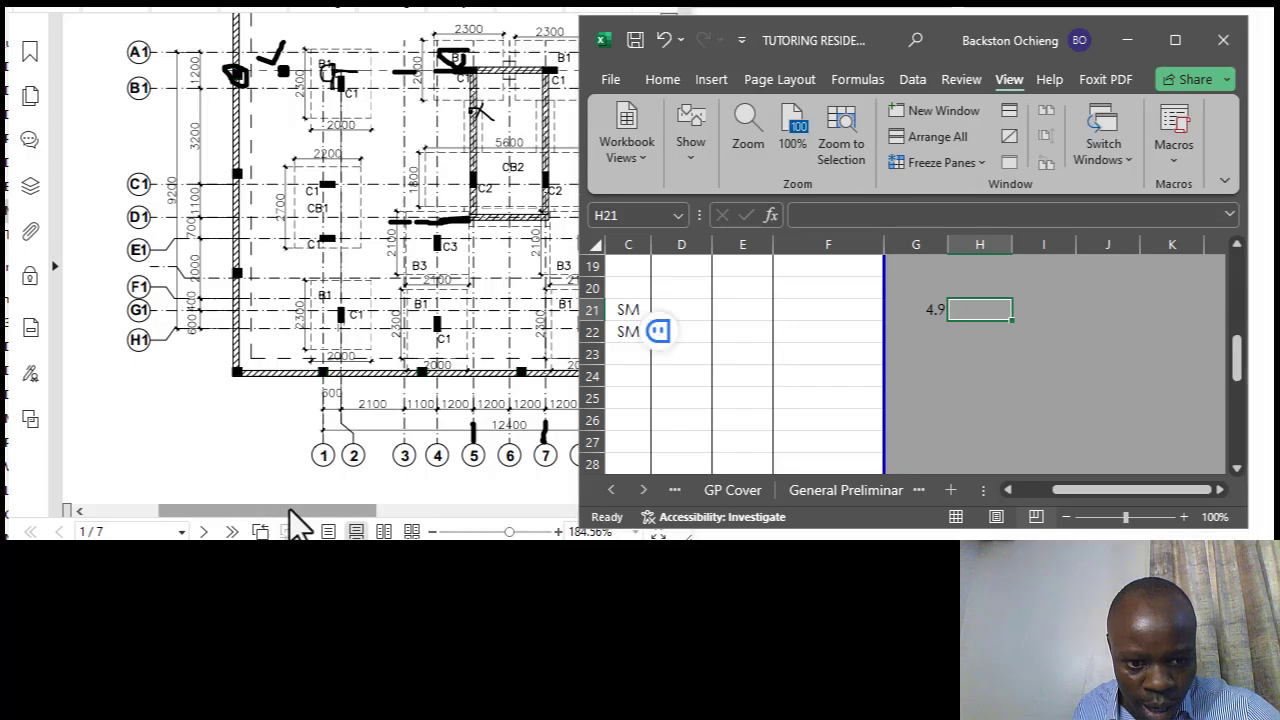
left_click_drag(294, 511, 314, 511)
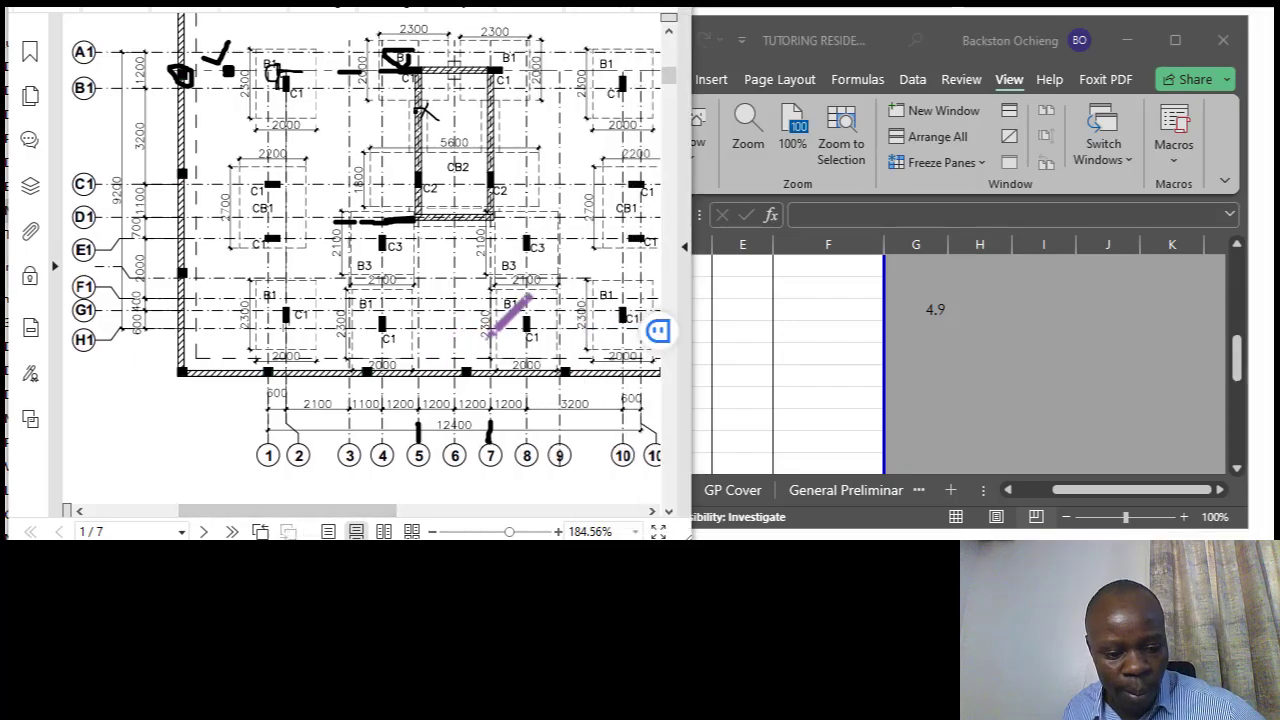
scroll(500, 300, "up", 1)
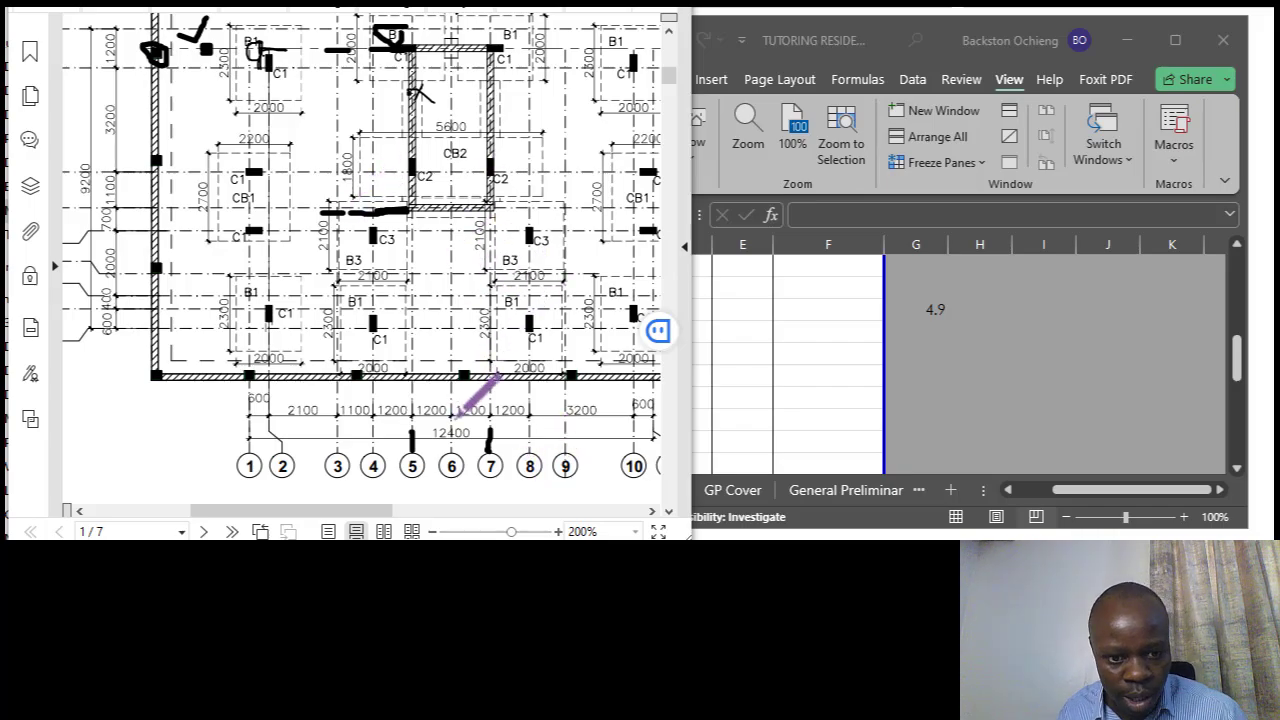
left_click(1013, 341)
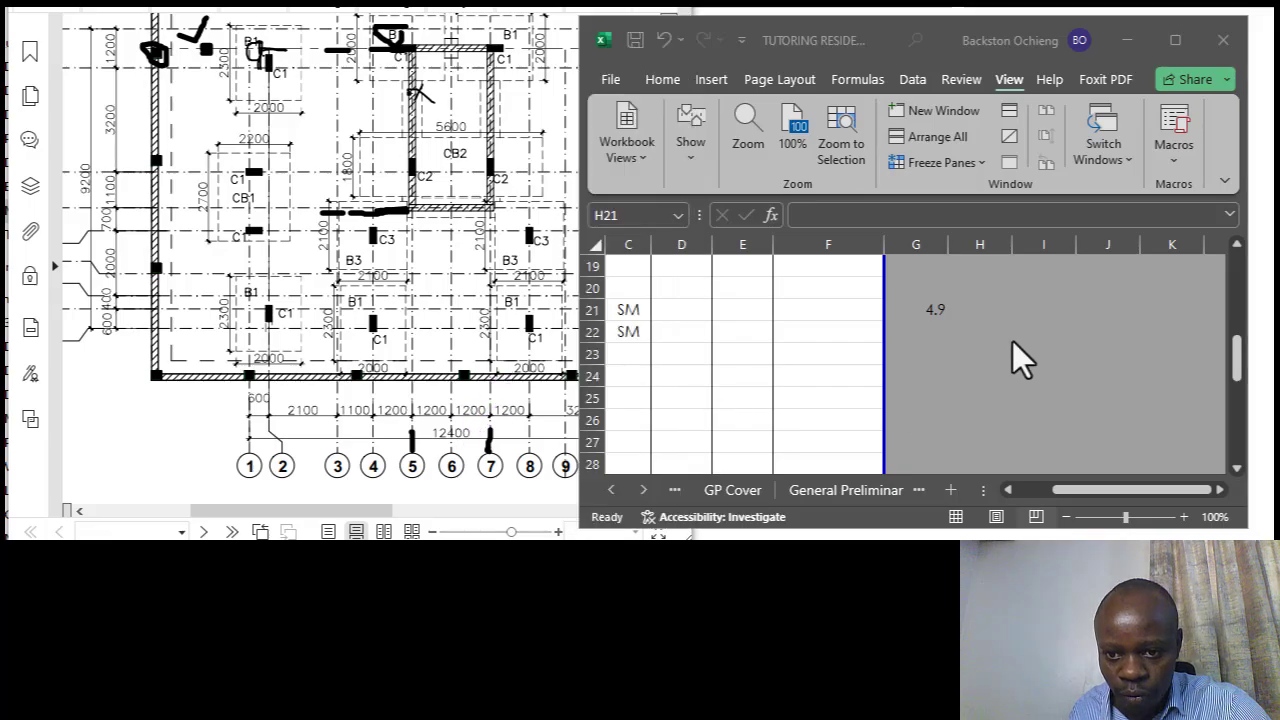
type("=1.2")
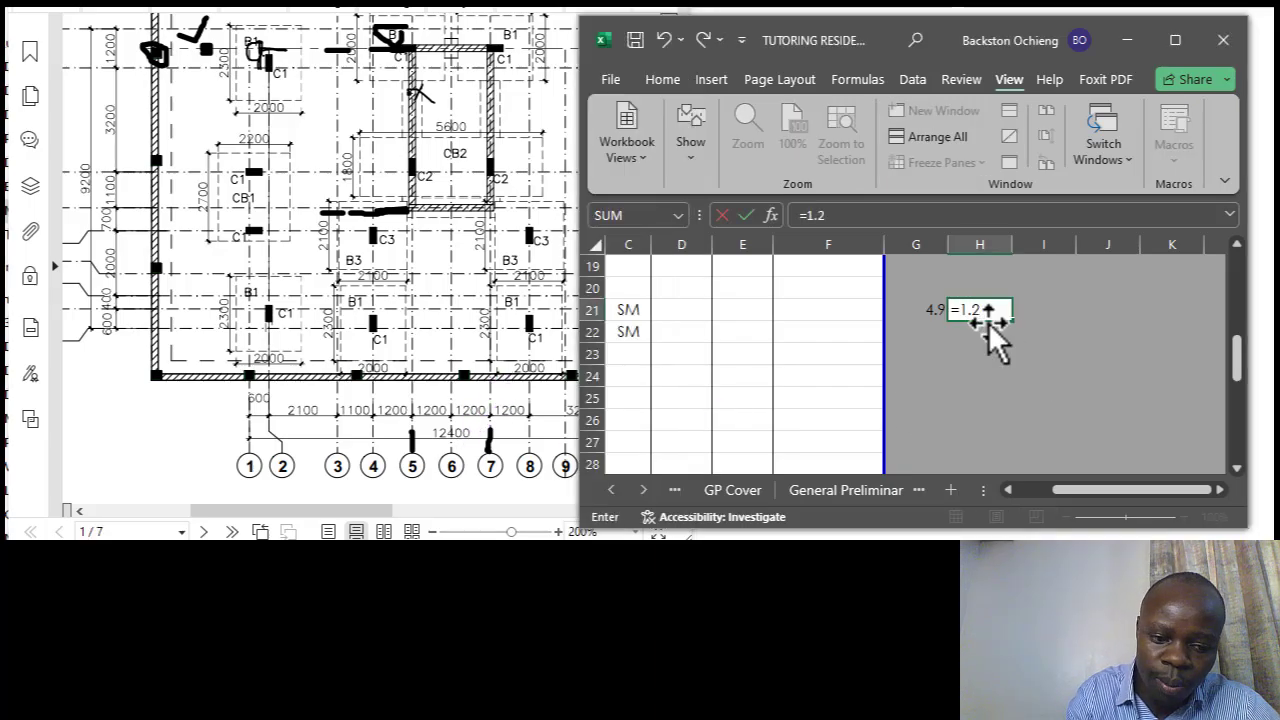
key("BackSpace")
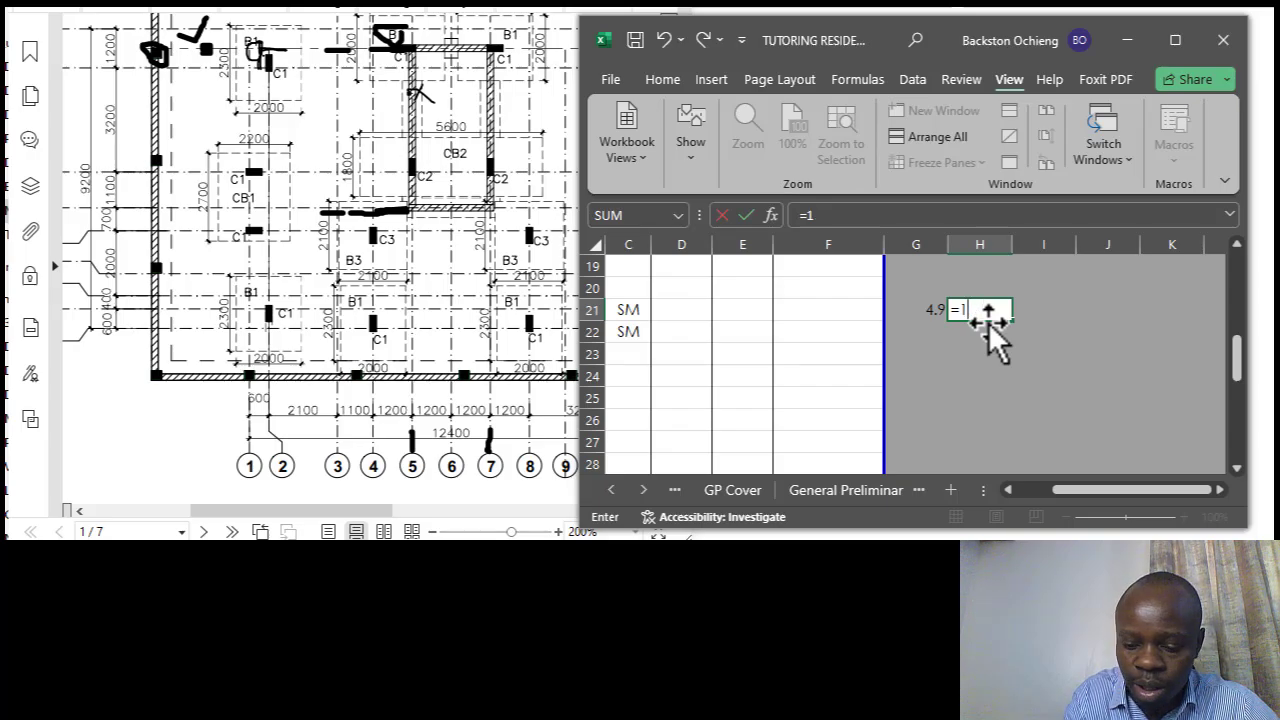
type("2")
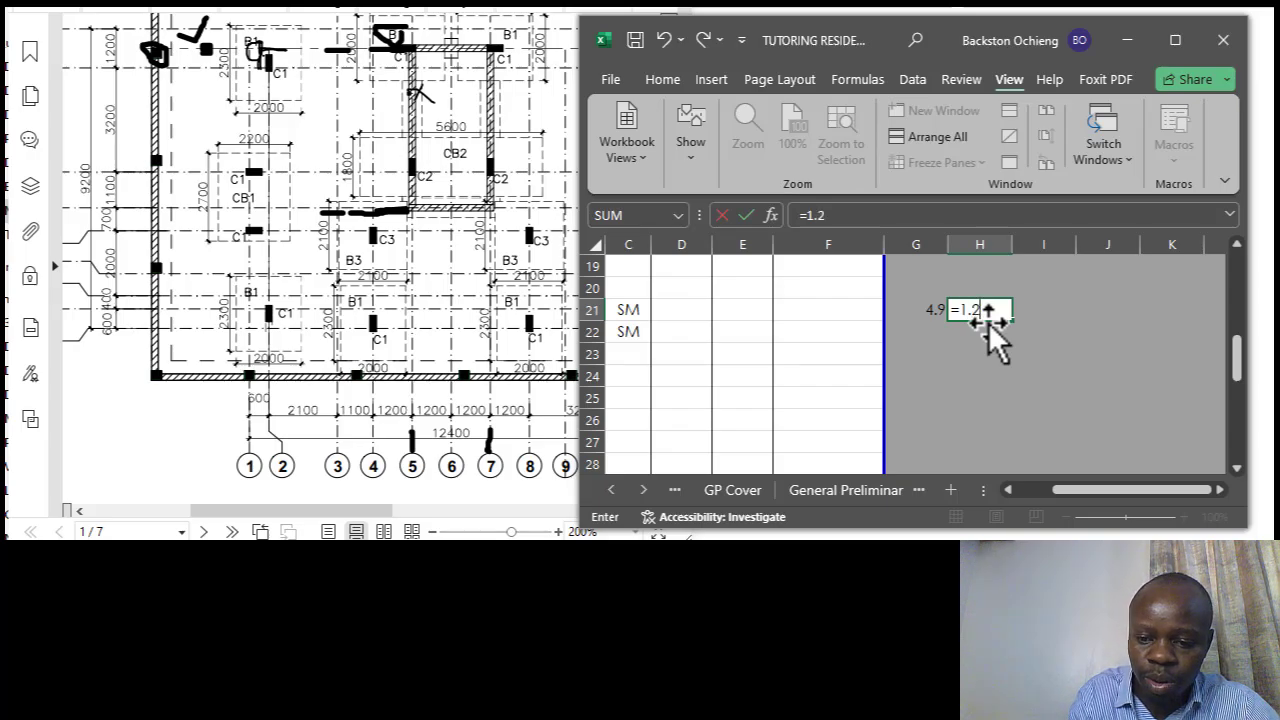
type("+1.2")
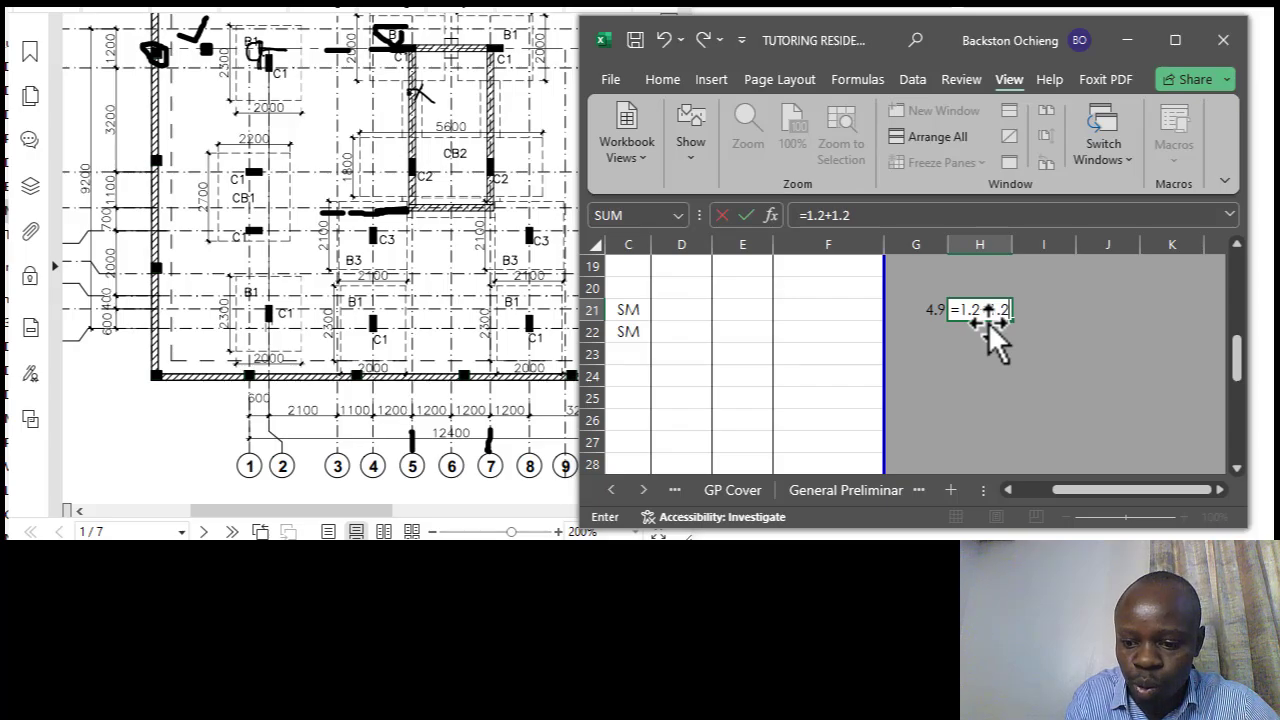
key("Return")
Enter the formula =(G21+H21)*2 in cell I21 to total the strip length.
left_click(928, 291)
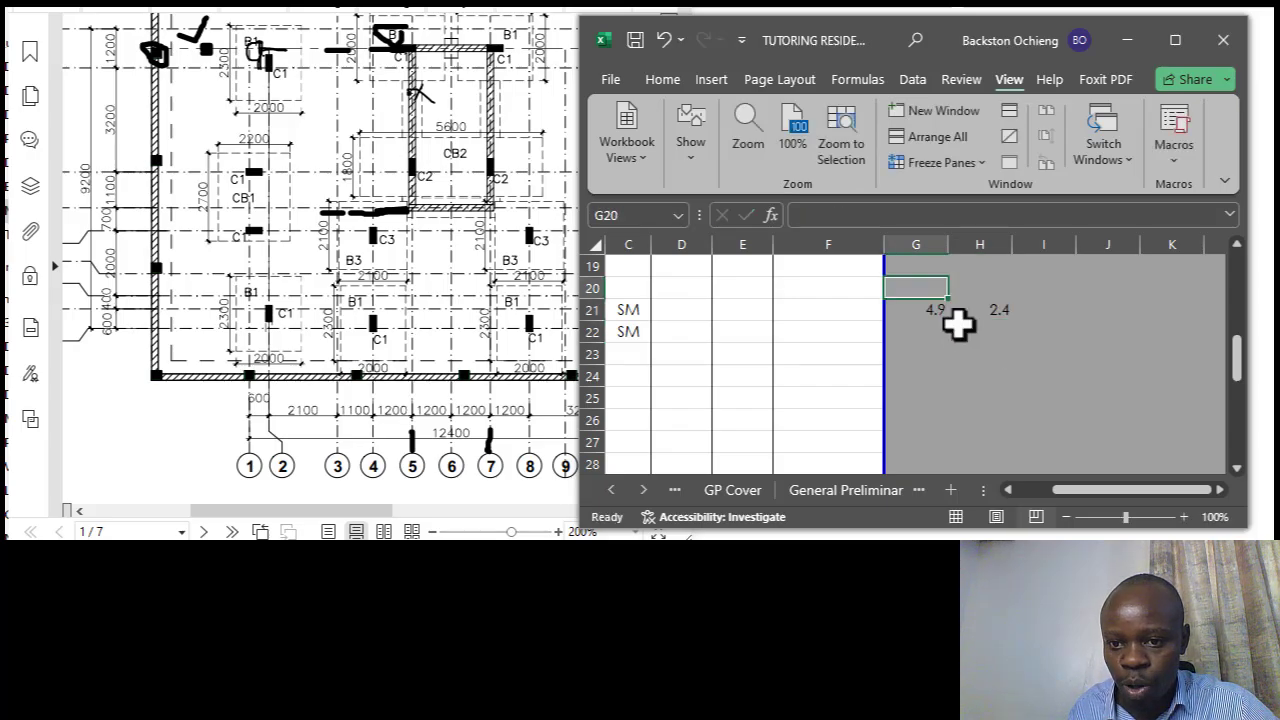
left_click(980, 311)
left_click(940, 315)
left_click(982, 312)
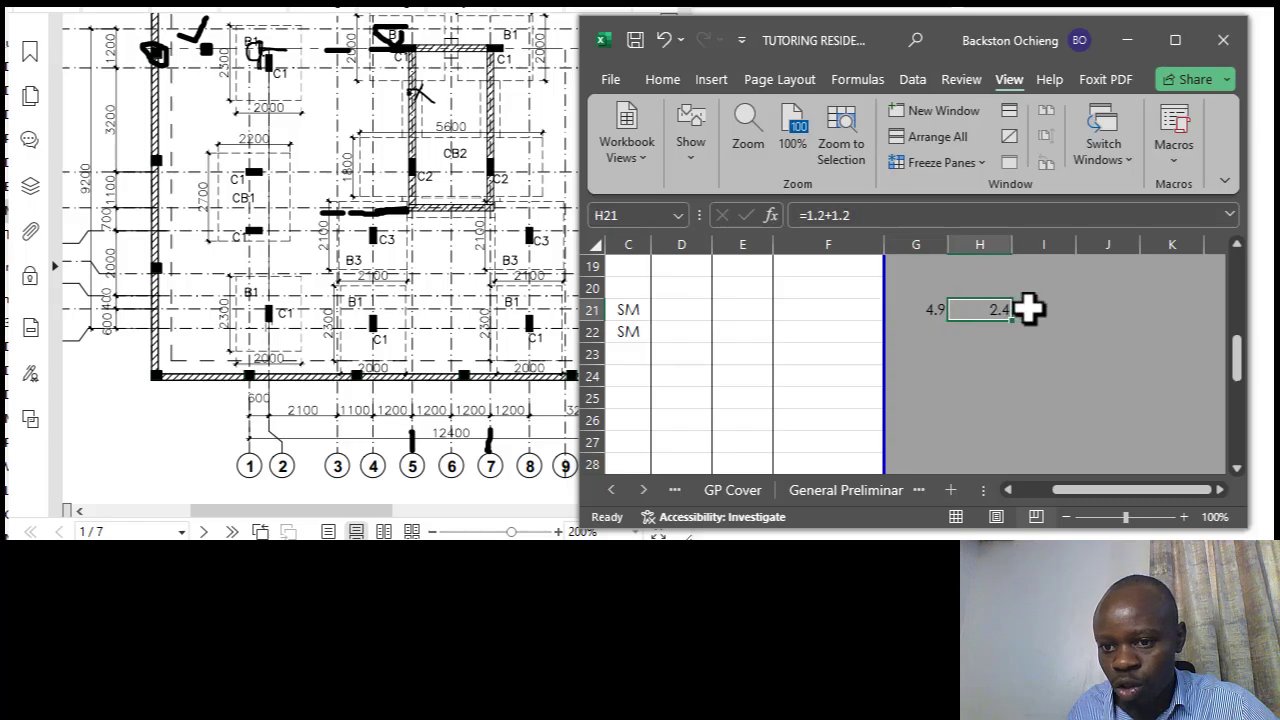
left_click(1036, 308)
type("=")
left_click(918, 309)
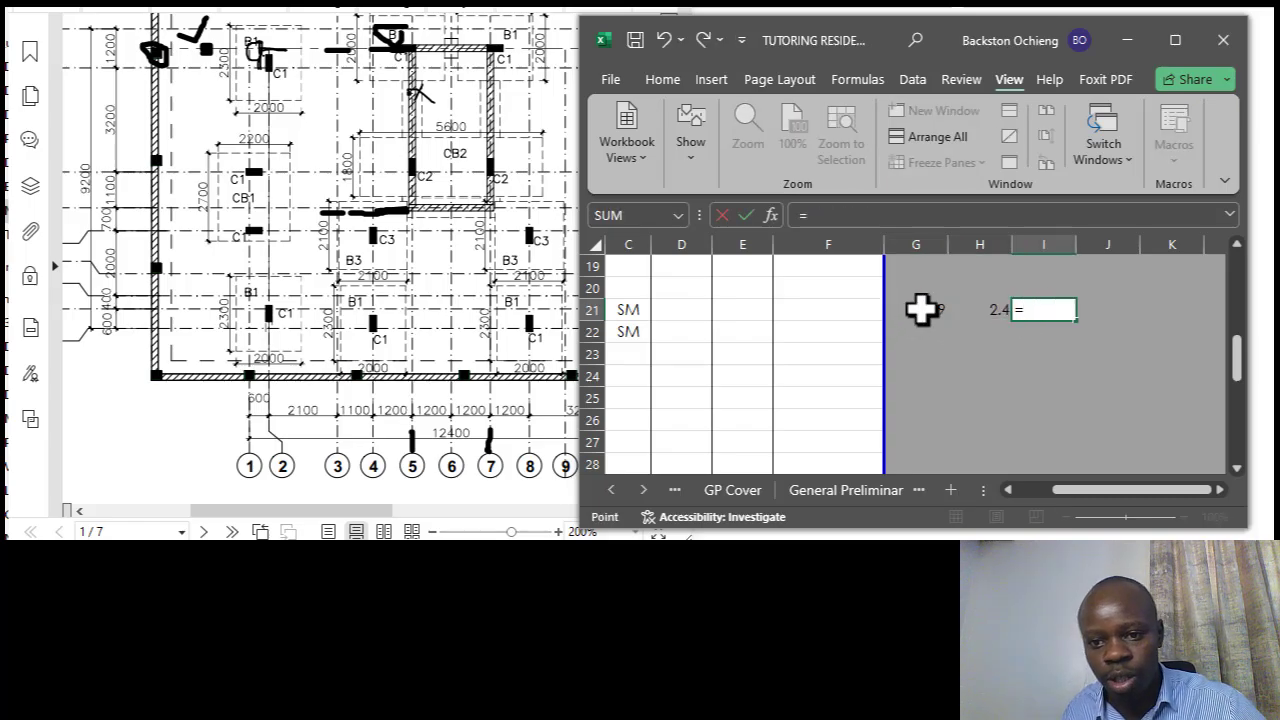
type("+")
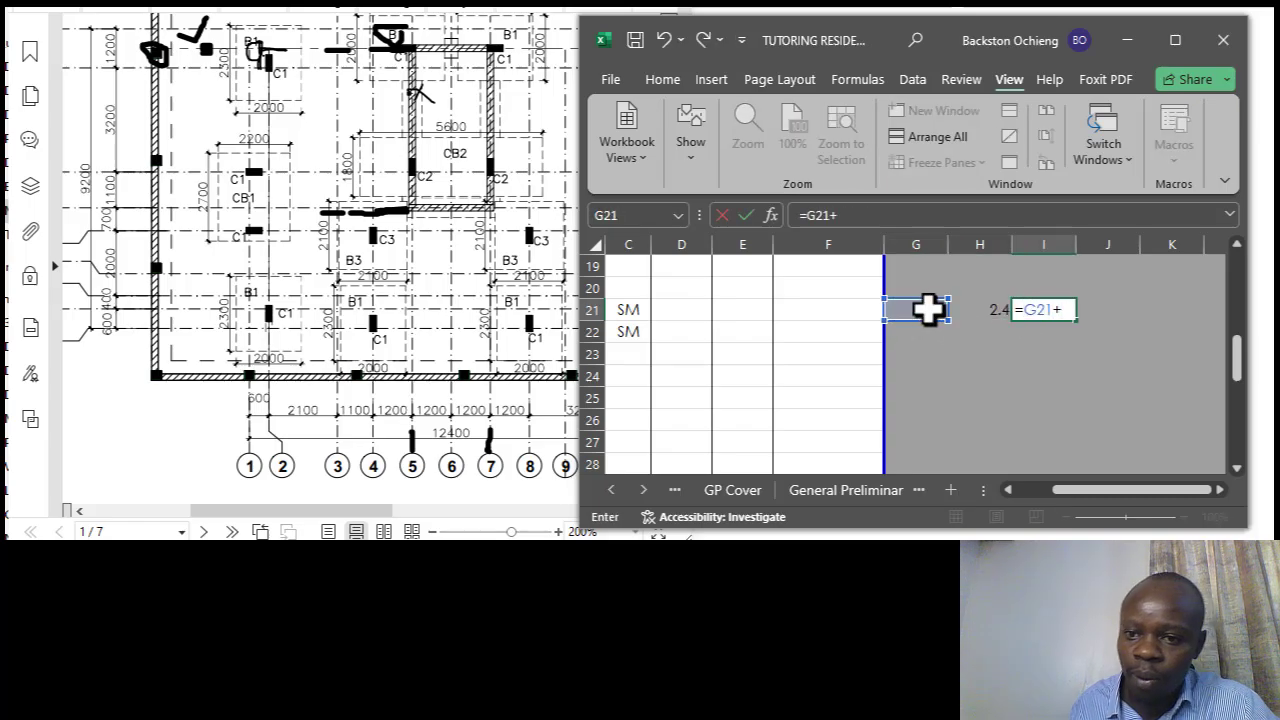
left_click(1000, 310)
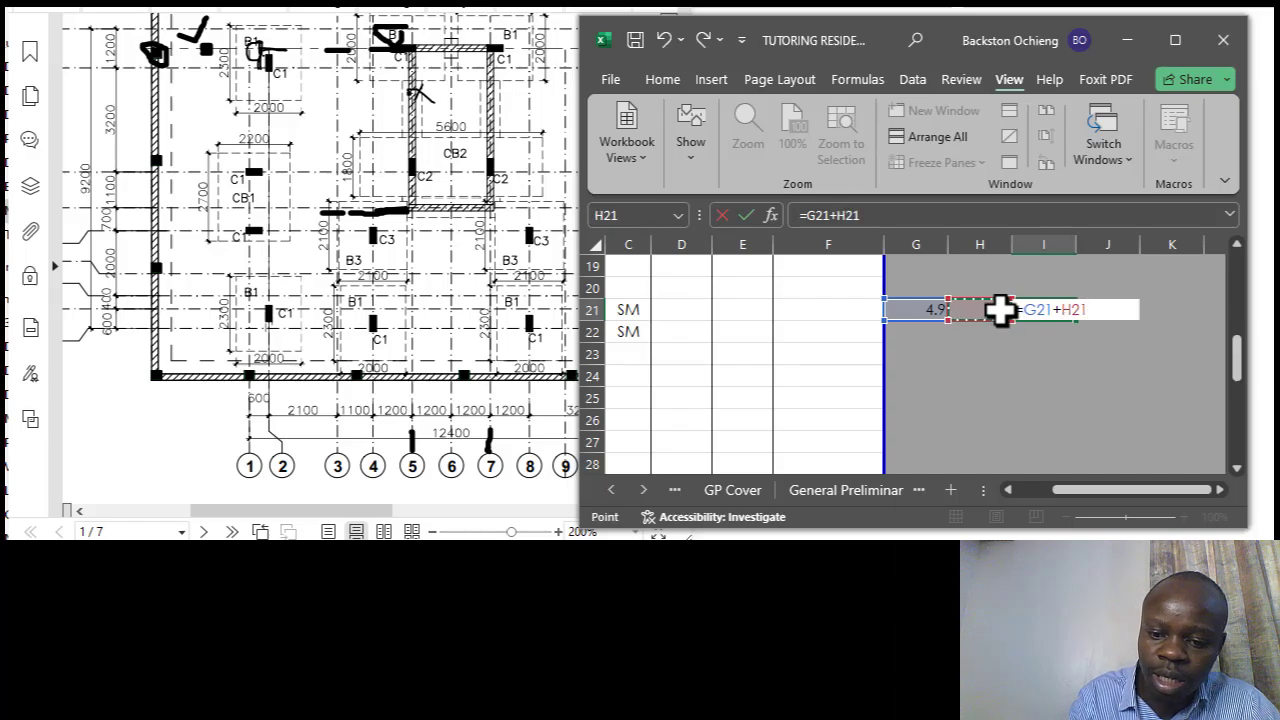
left_click(808, 215)
type("(")
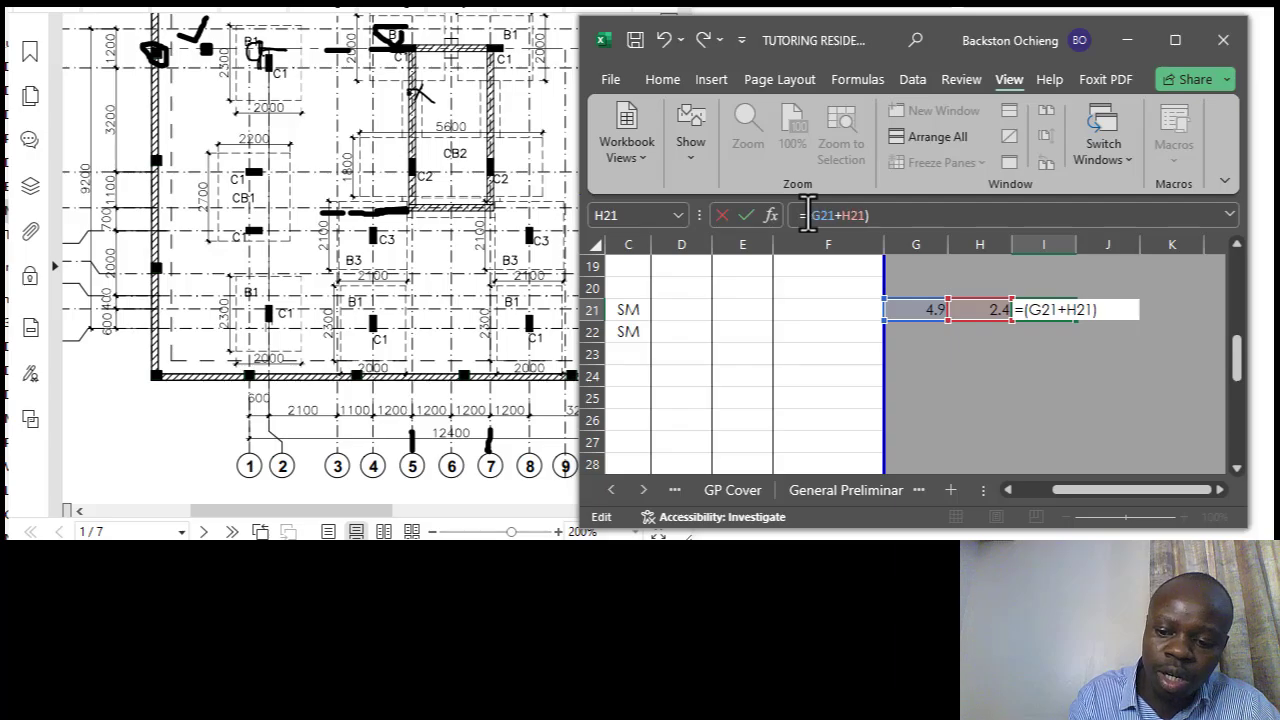
type("*2")
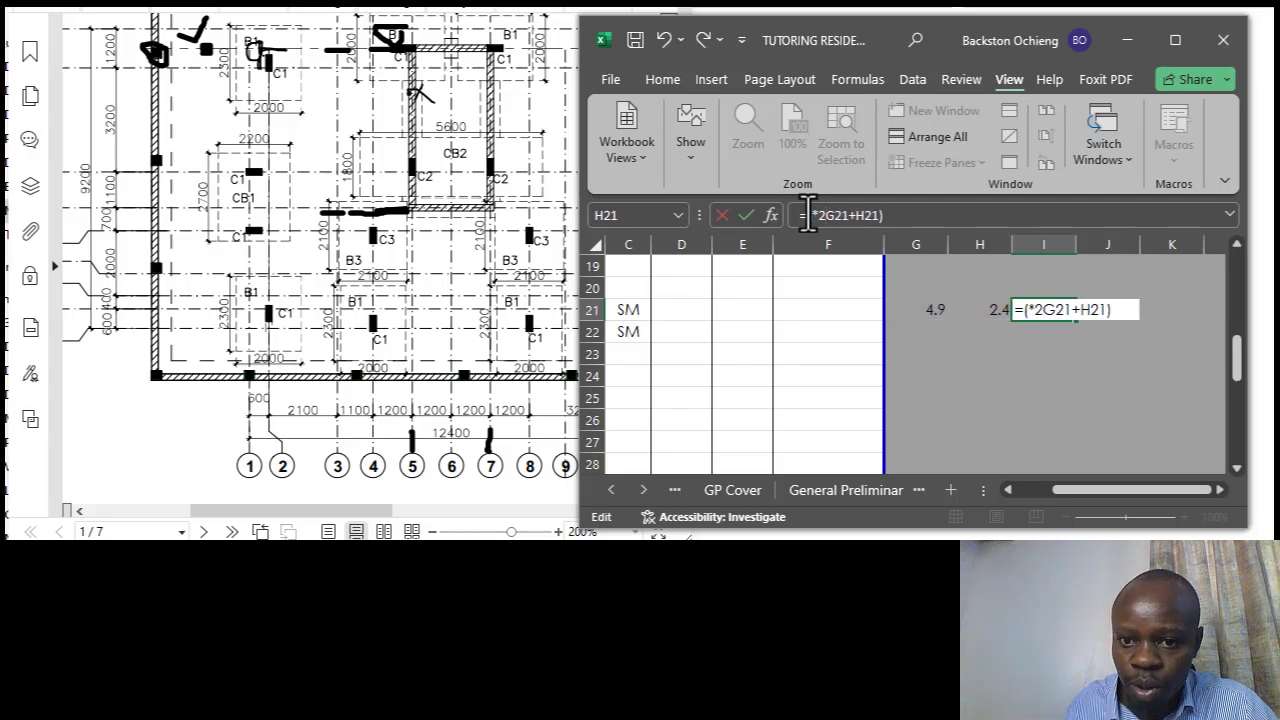
key("BackSpace")
key("BackSpace")
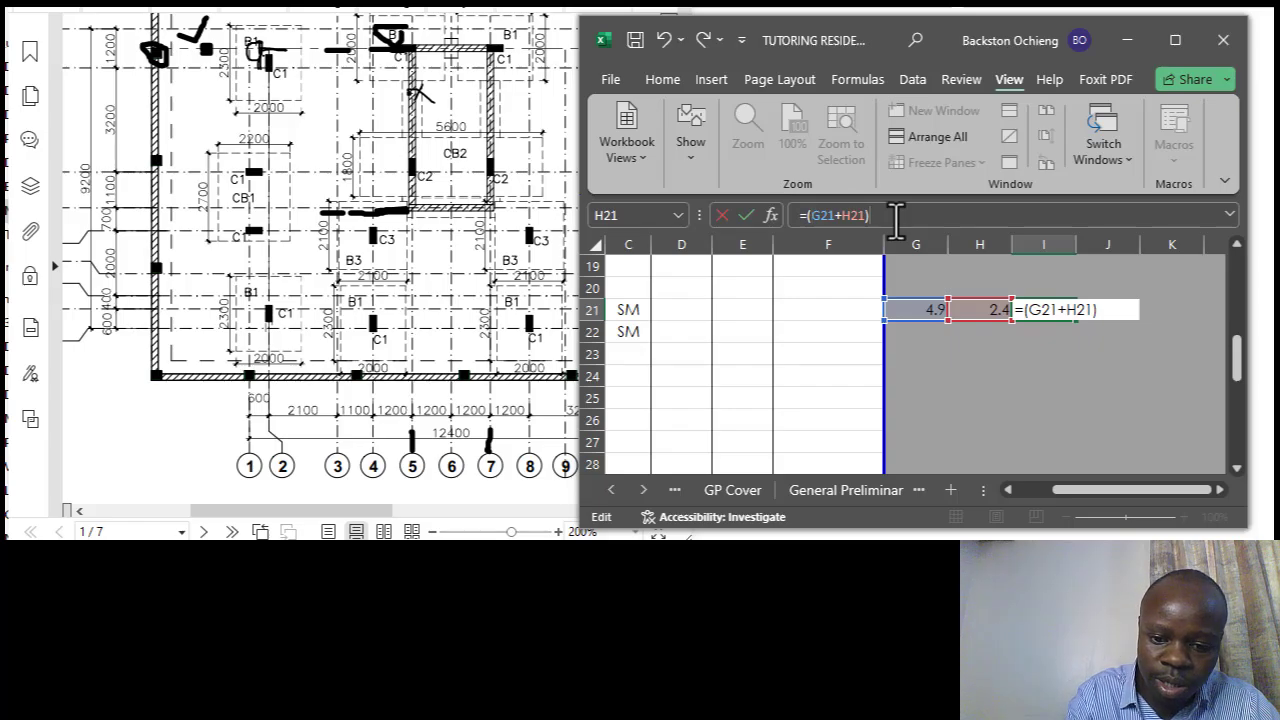
key("Return")
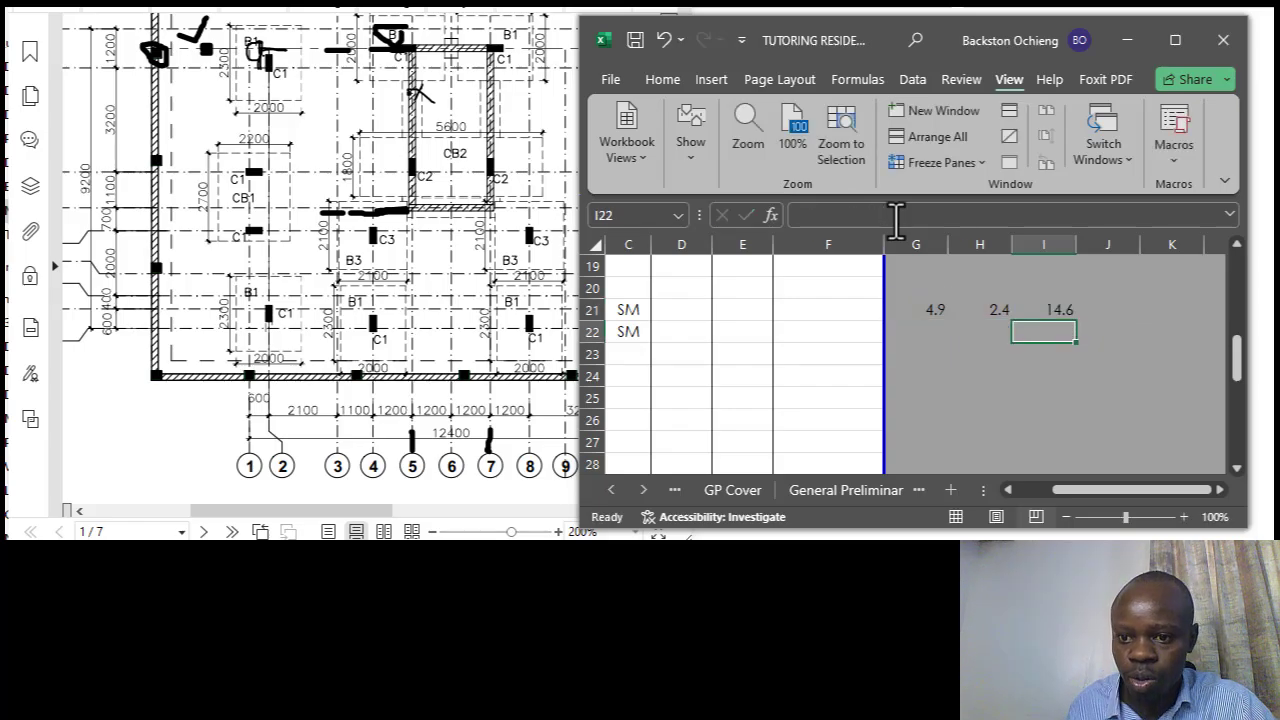
left_click(1058, 308)
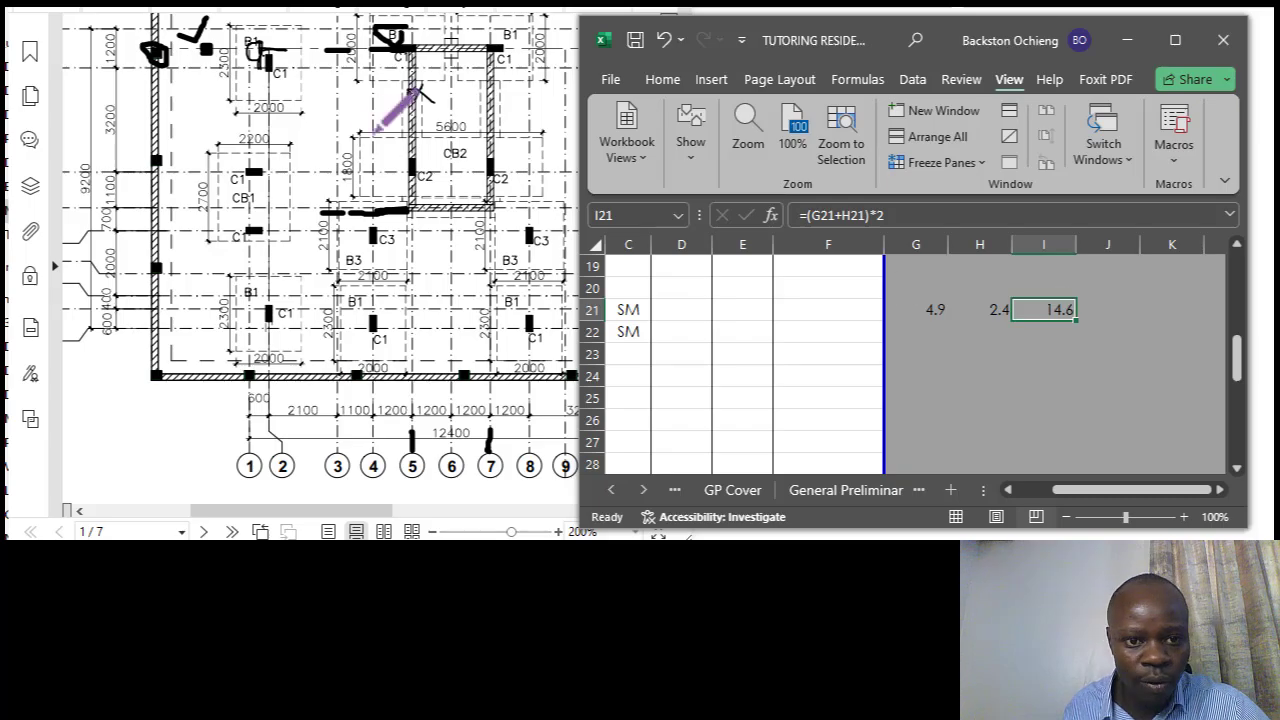
Examine the column bases, boundary wall and grid dimensions around the staircase on the foundation layout.
left_click_drag(253, 514, 280, 511)
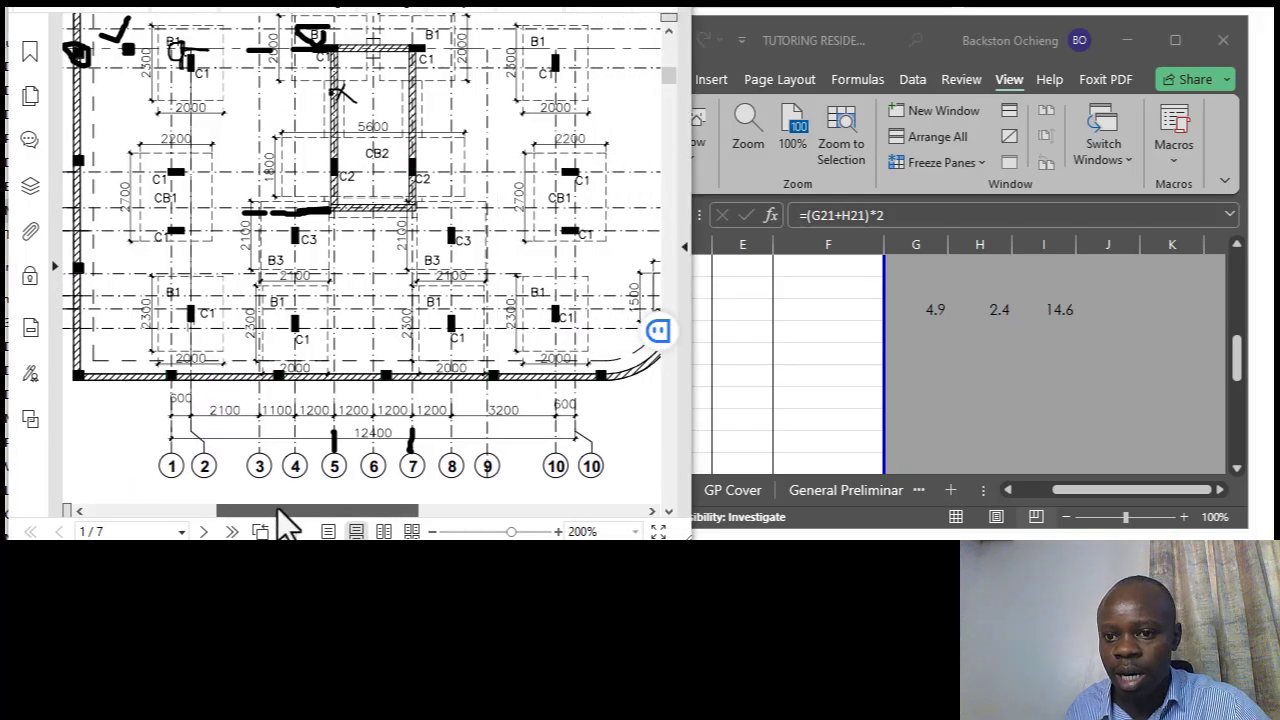
scroll(409, 280, "up", 1)
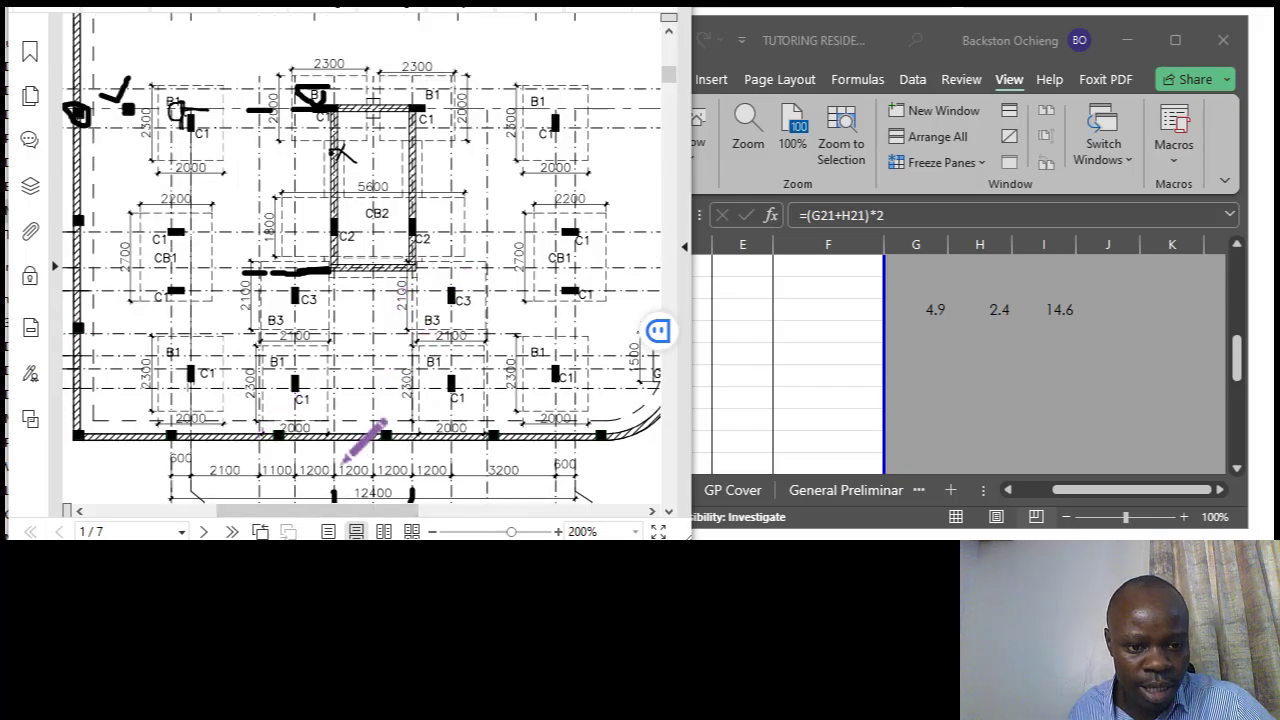
mouse_move(286, 514)
left_mouse_down()
mouse_move(322, 522)
mouse_move(278, 514)
left_mouse_up()
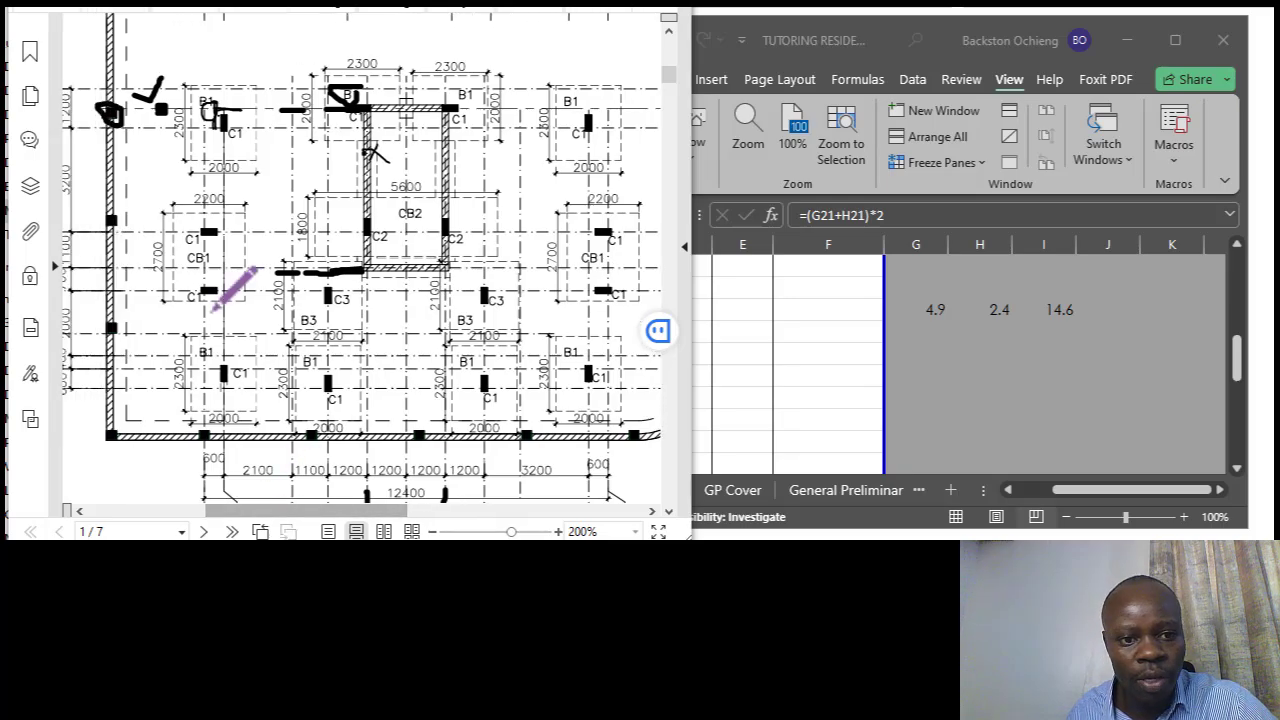
left_click_drag(316, 512, 293, 513)
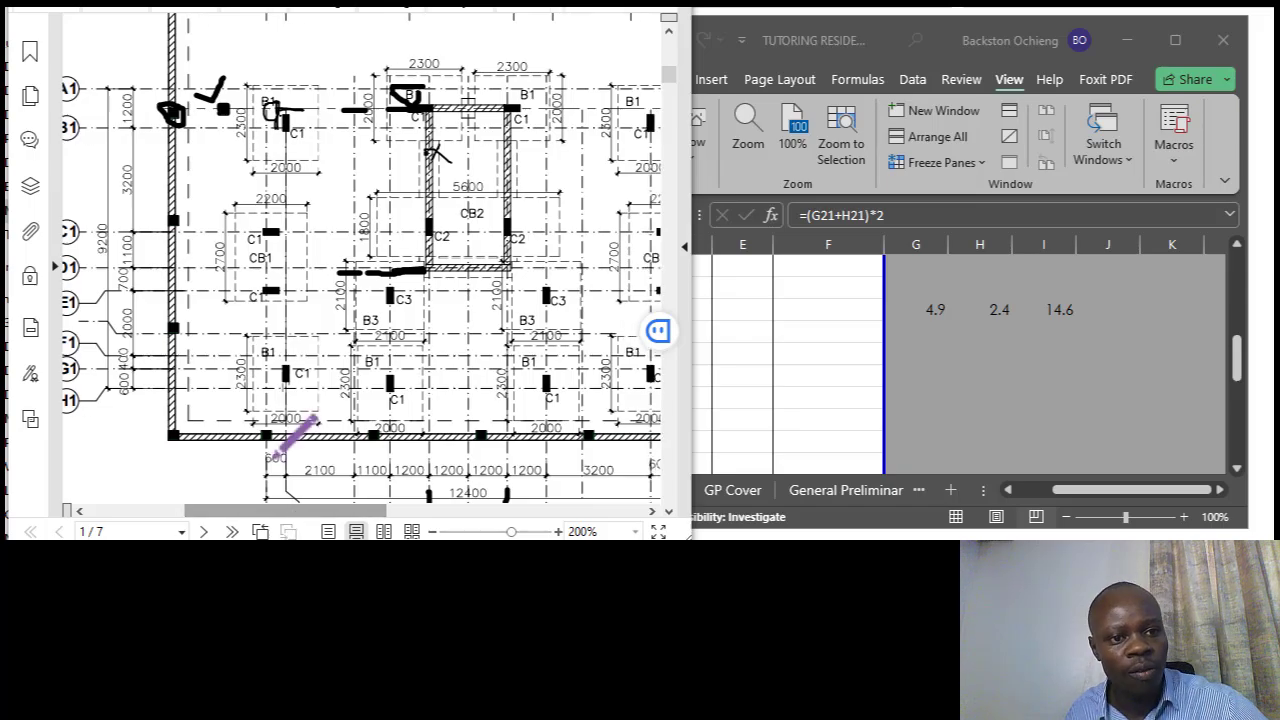
left_click_drag(196, 94, 224, 78)
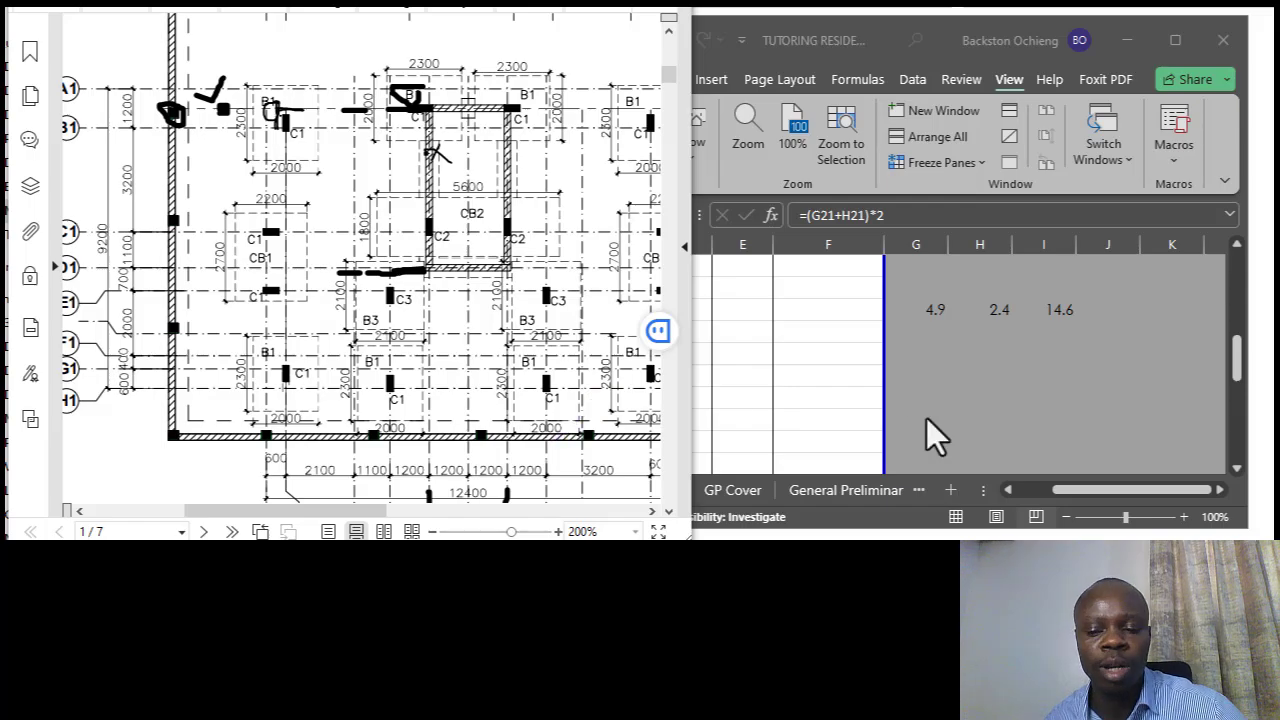
left_click(960, 373)
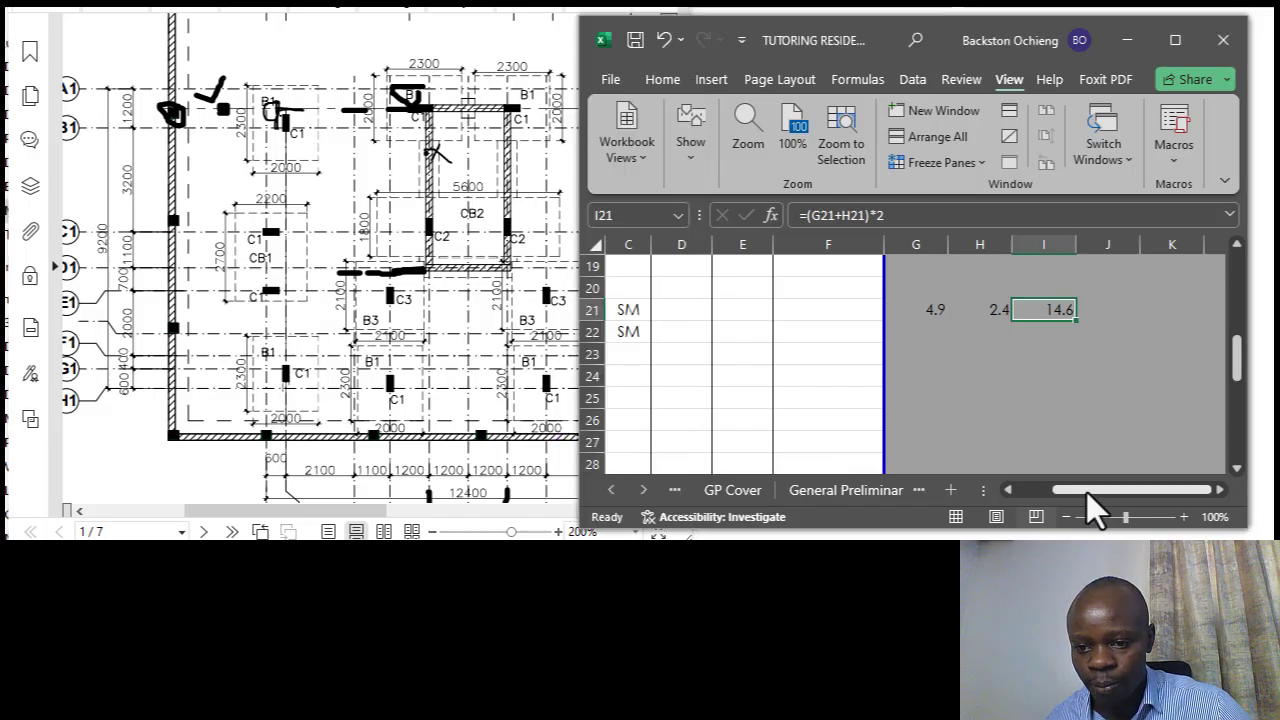
left_click_drag(1087, 491, 1082, 484)
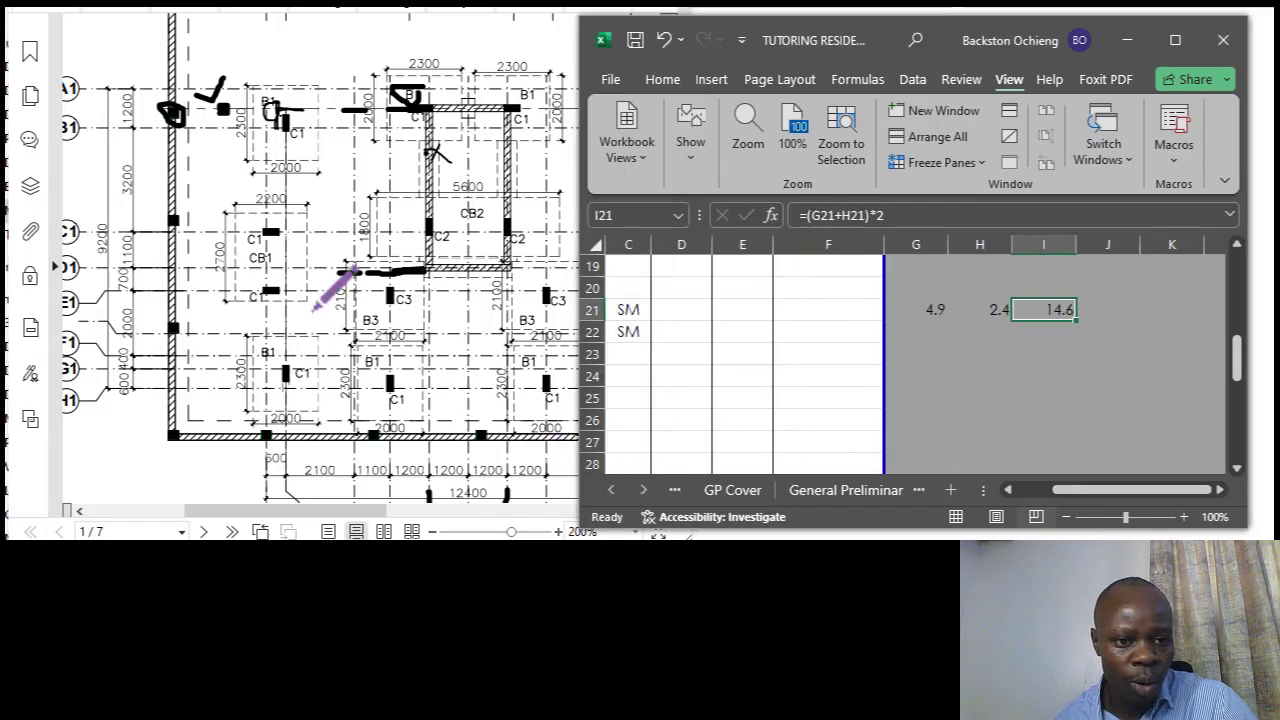
Check the footing width on the typical section through the strip footing, undoing a stray pen dot beside the dimension.
scroll(338, 276, "down", 3)
scroll(342, 236, "down", 5)
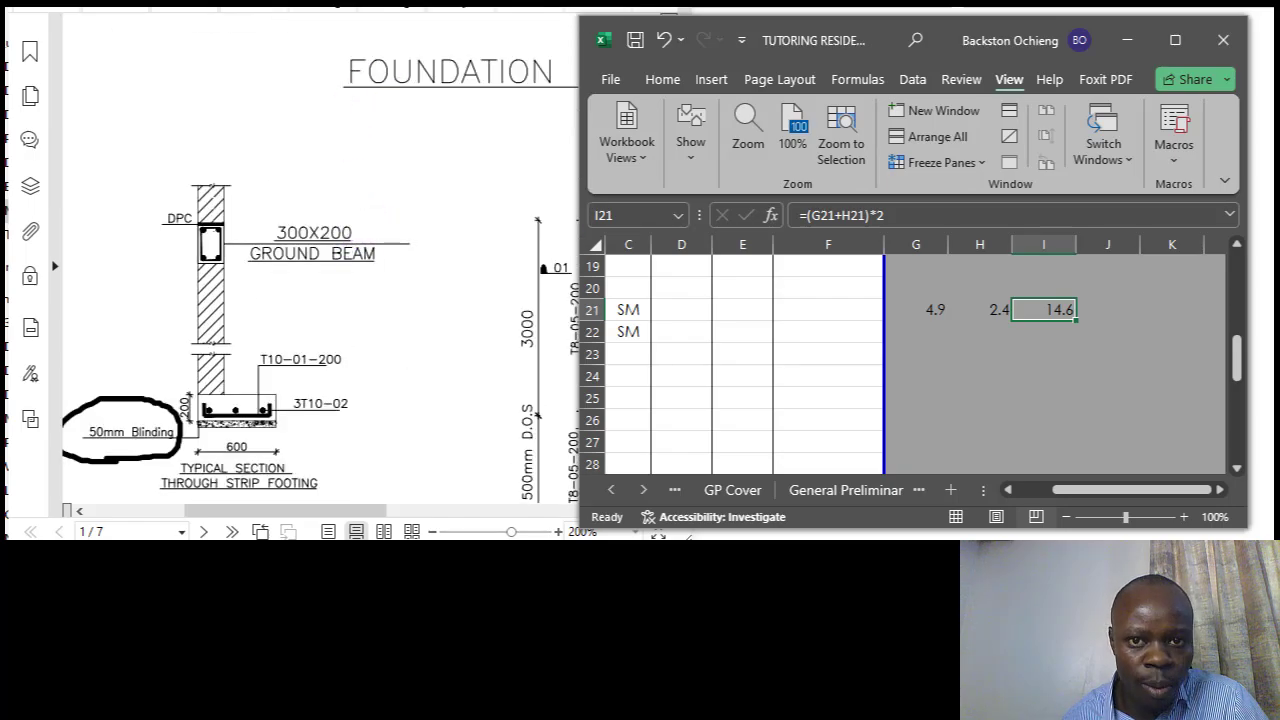
left_click(543, 129)
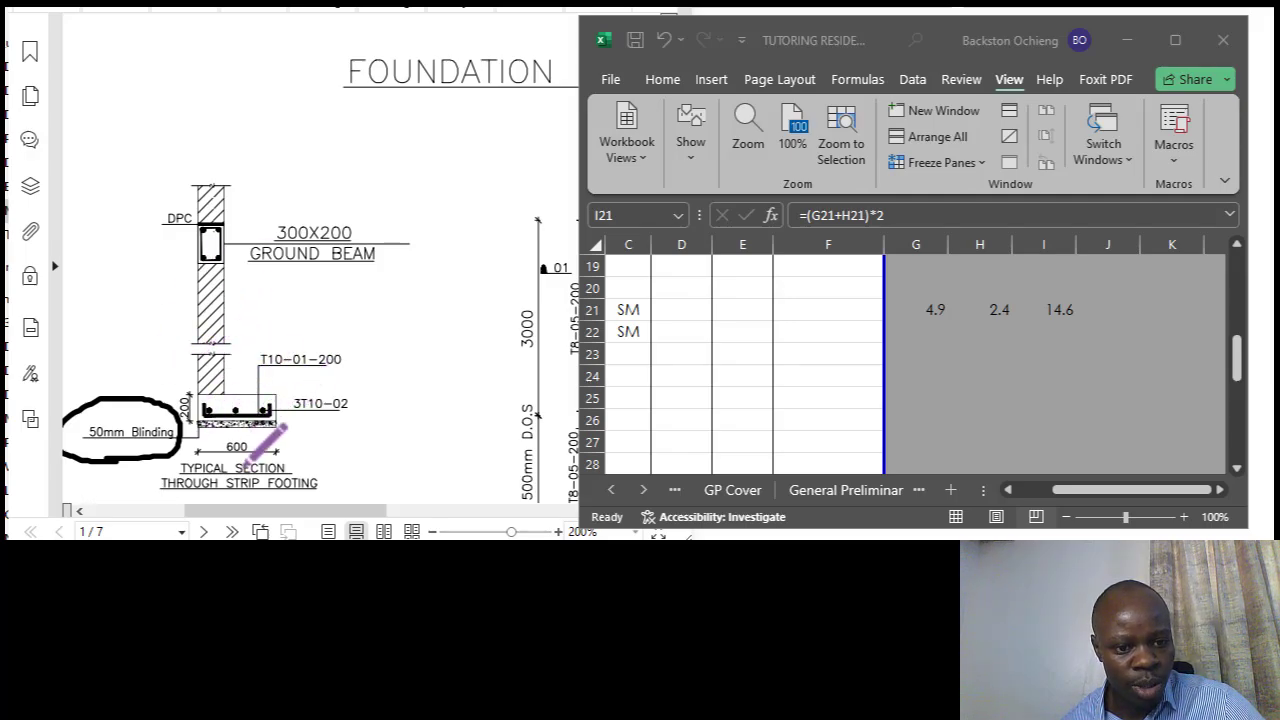
scroll(253, 400, "down", 1)
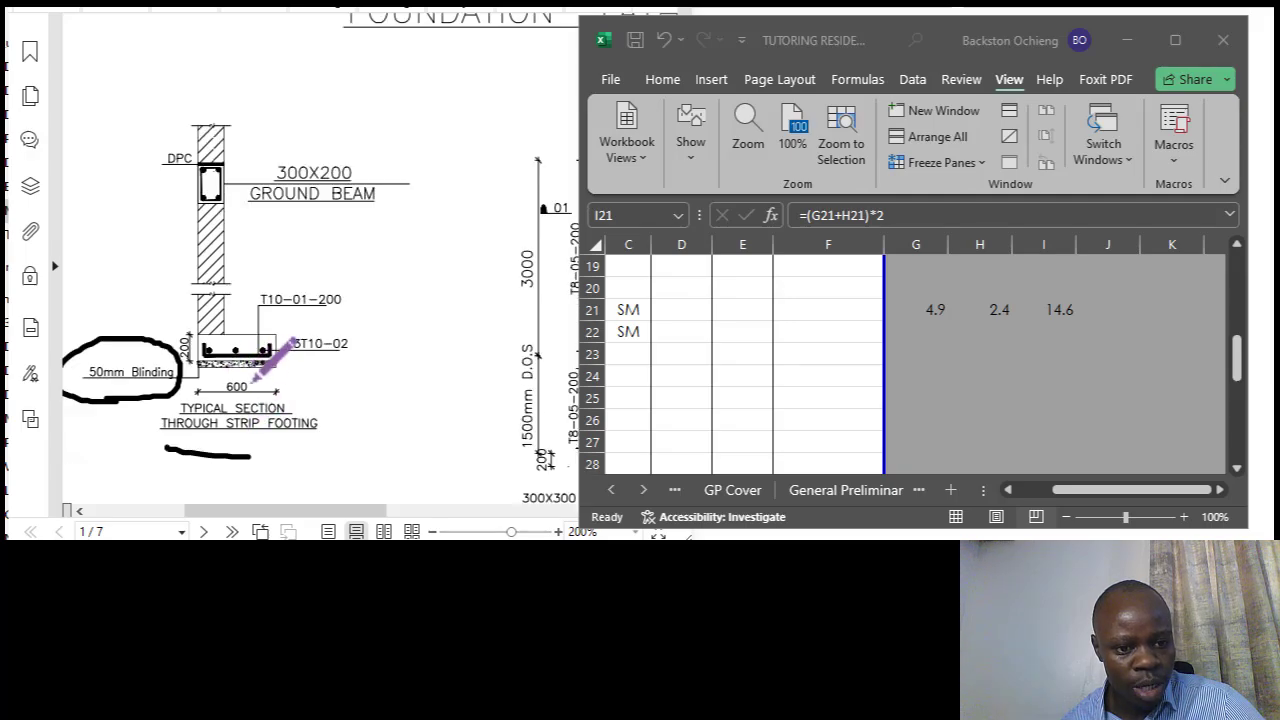
left_click(247, 381)
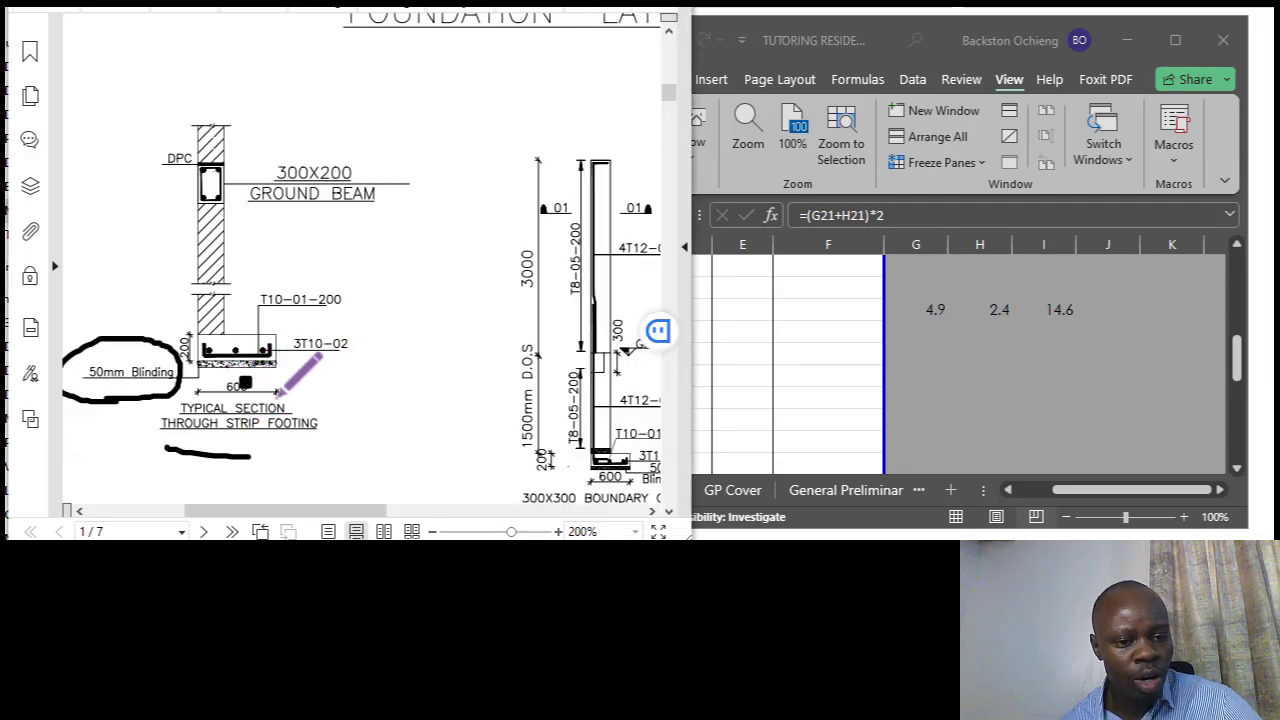
key("ctrl+z")
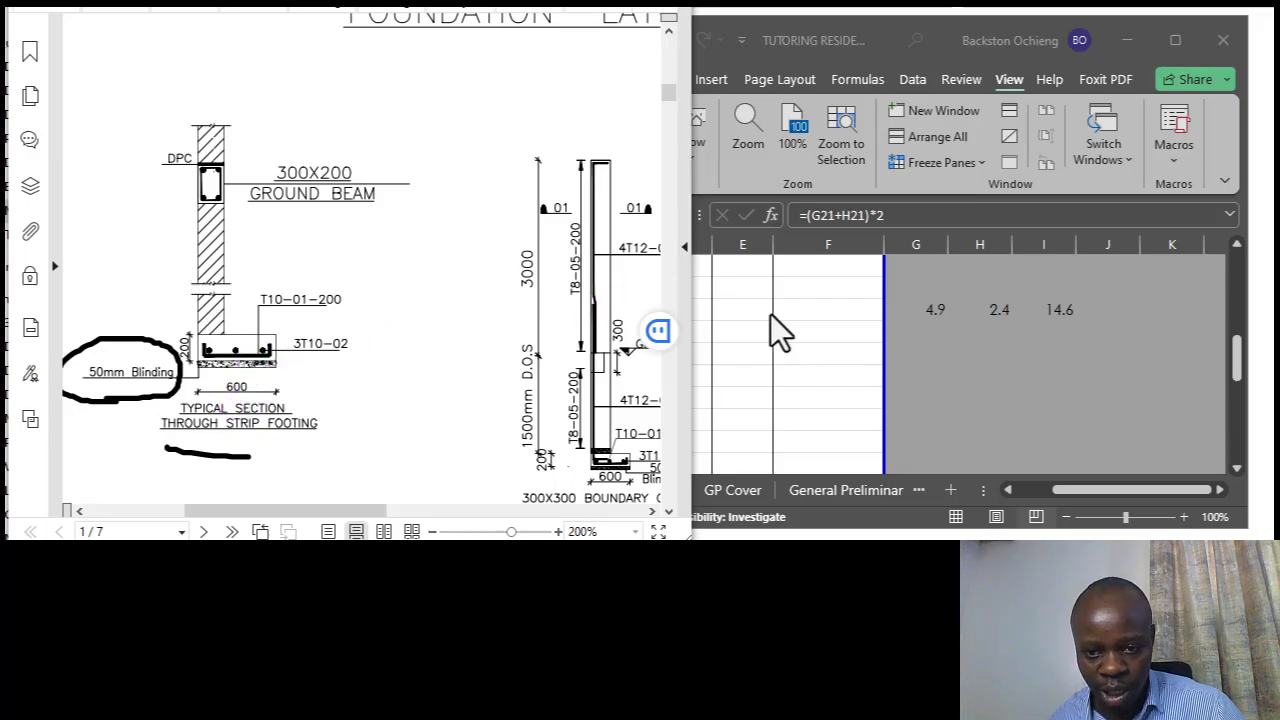
Calculate the strip blinding area in cell J21 by multiplying I21 by the footing width of 0.6.
left_click(951, 351)
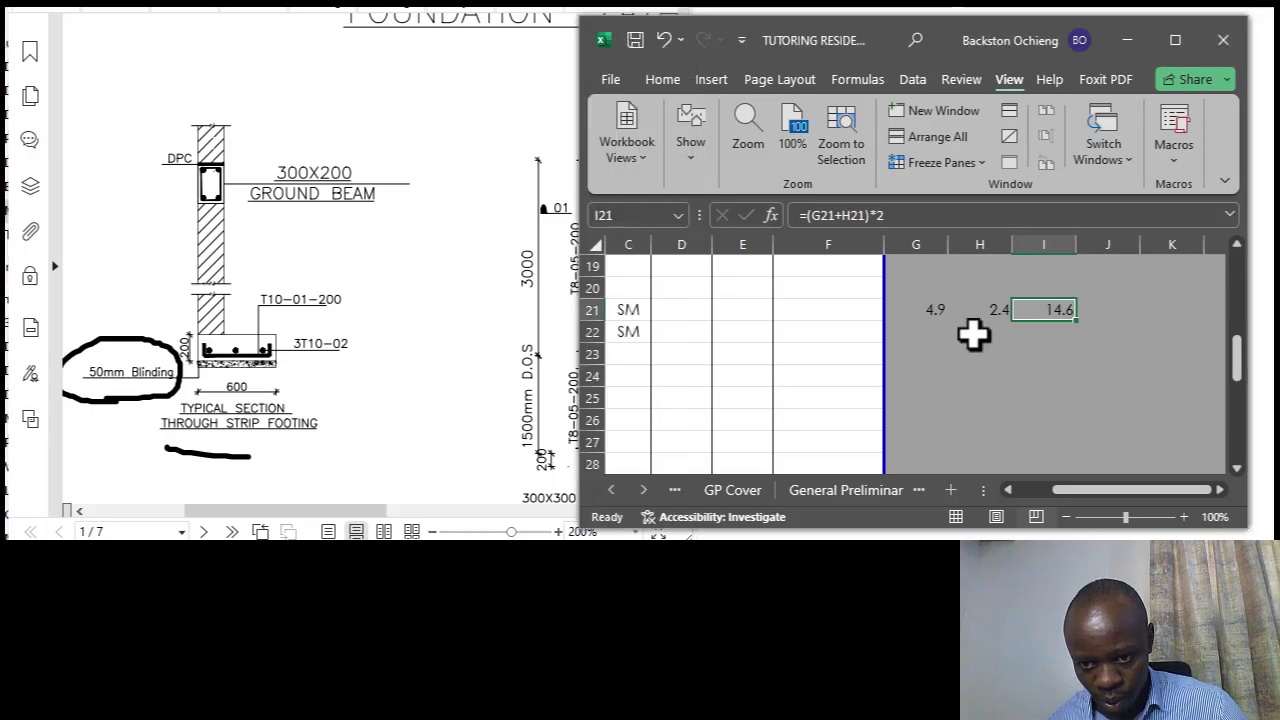
left_click(1115, 378)
left_click(1070, 310)
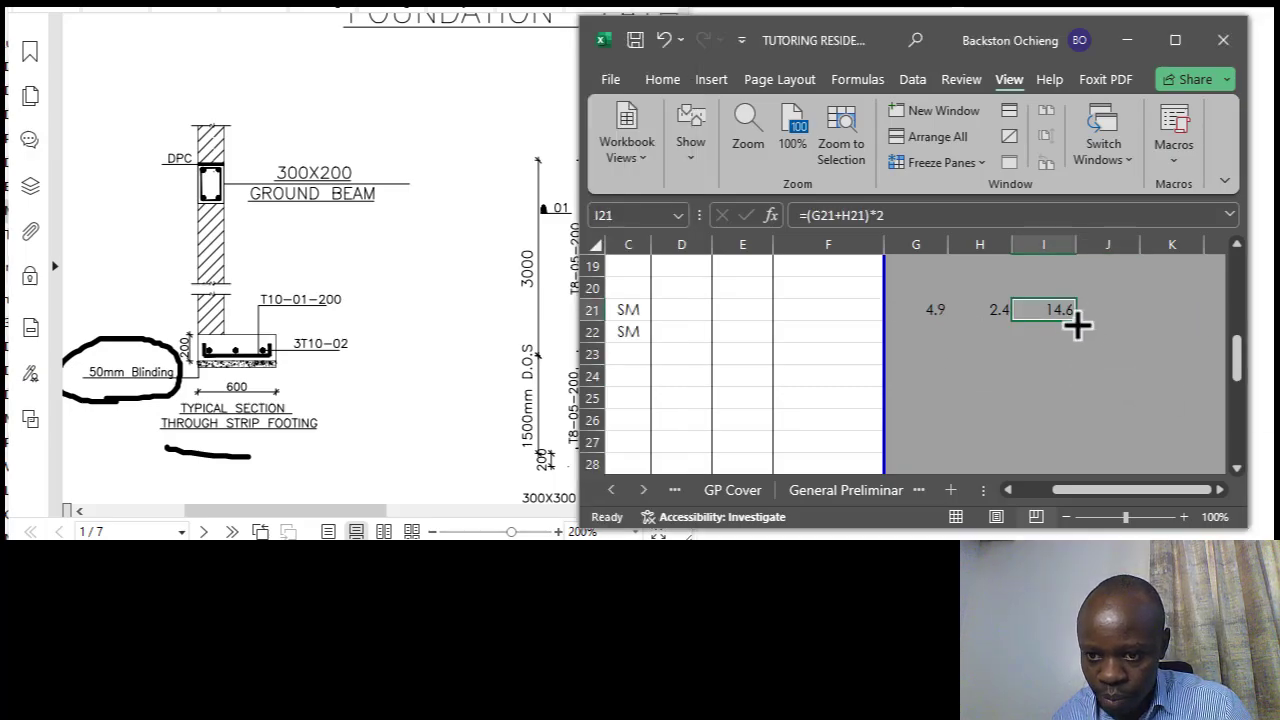
left_click(1090, 312)
left_click(1061, 310)
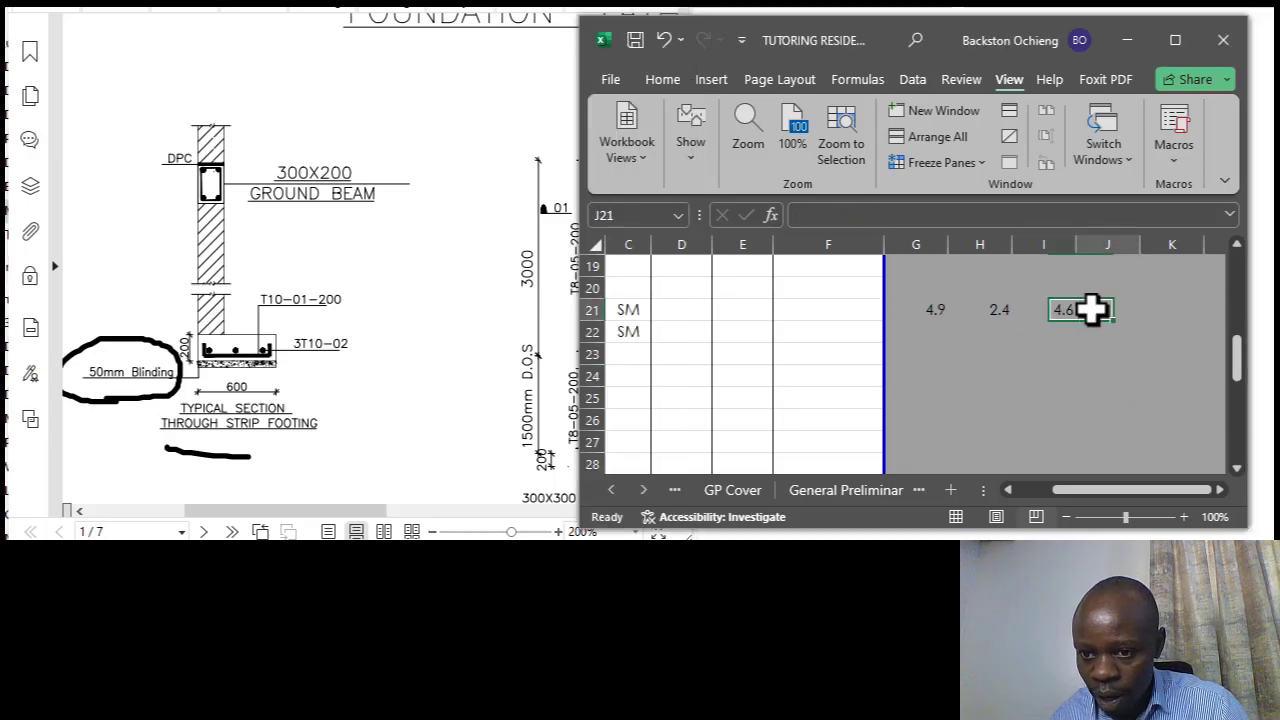
type("=")
left_click(1057, 314)
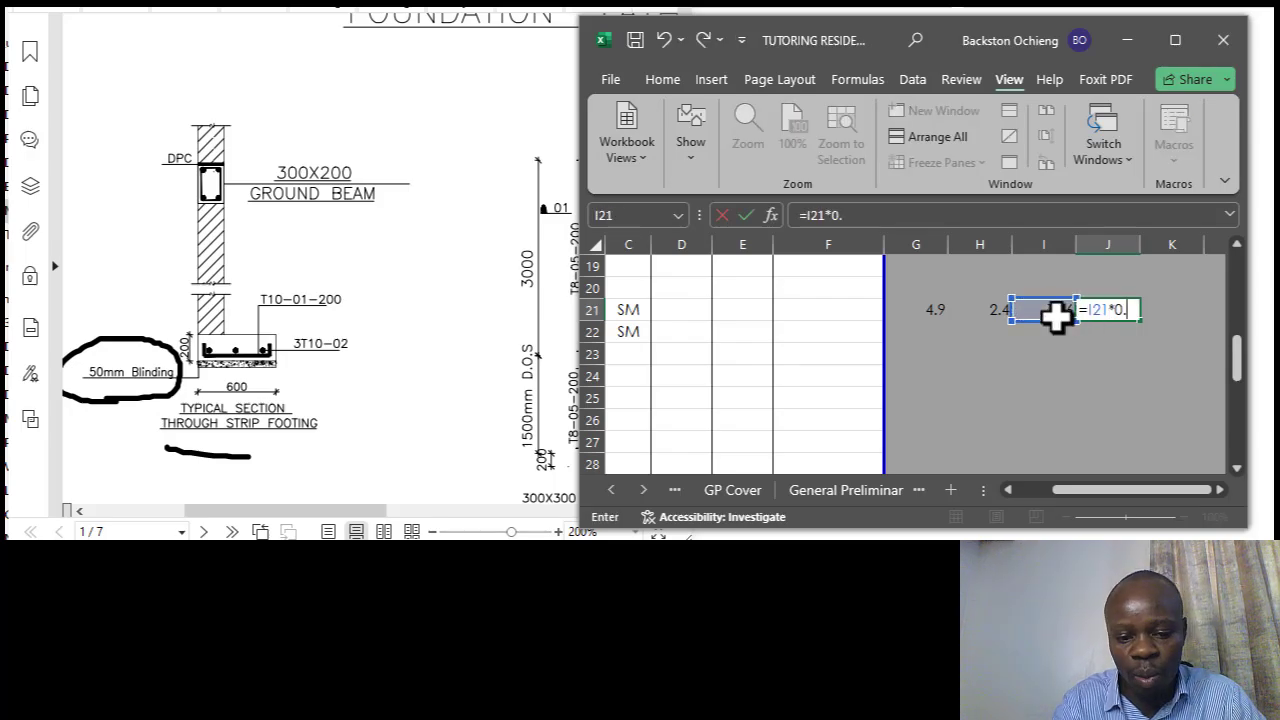
key("Return")
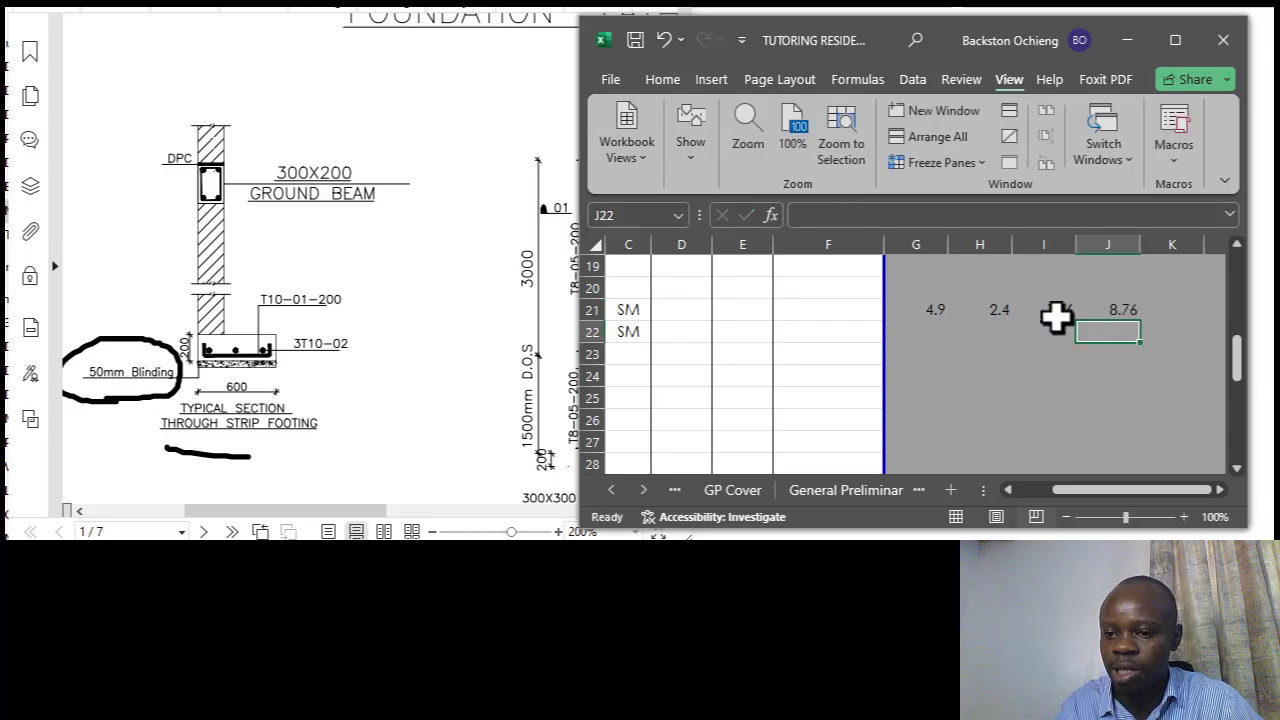
Enter the rounded strip footing blinding quantity of 9 SM in cell D21.
left_click(1100, 310)
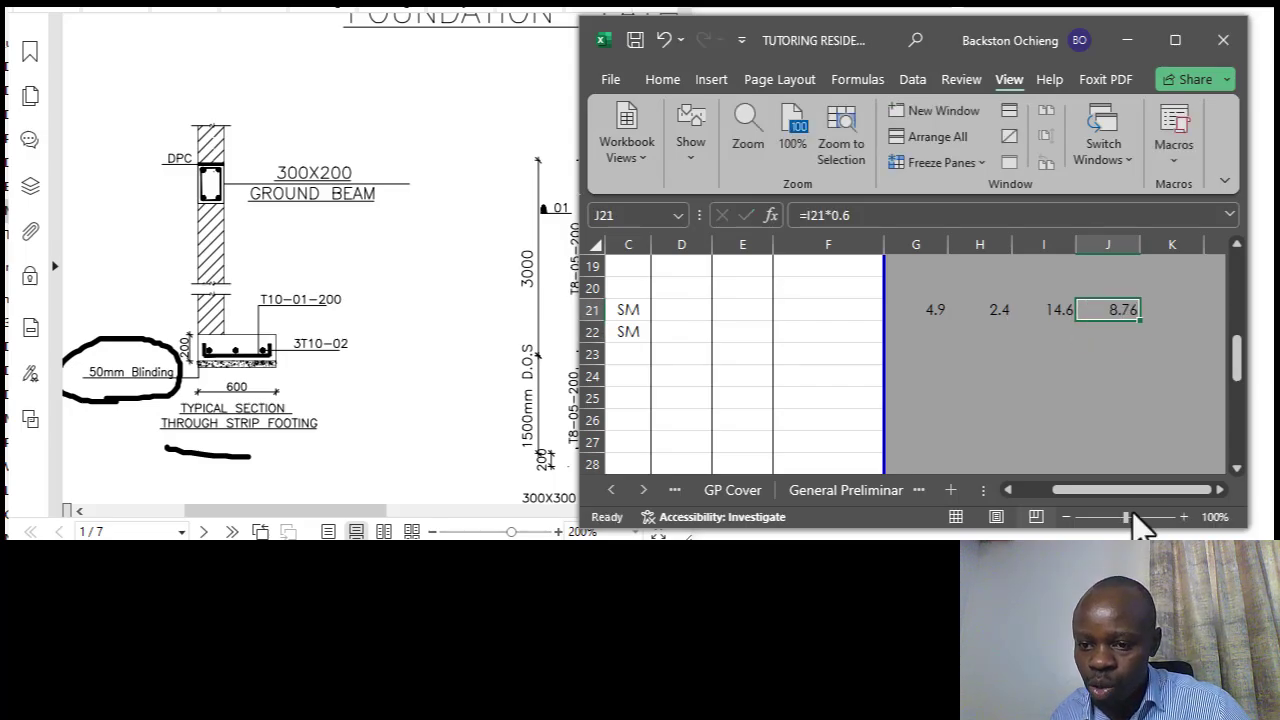
left_click_drag(1128, 483, 1106, 491)
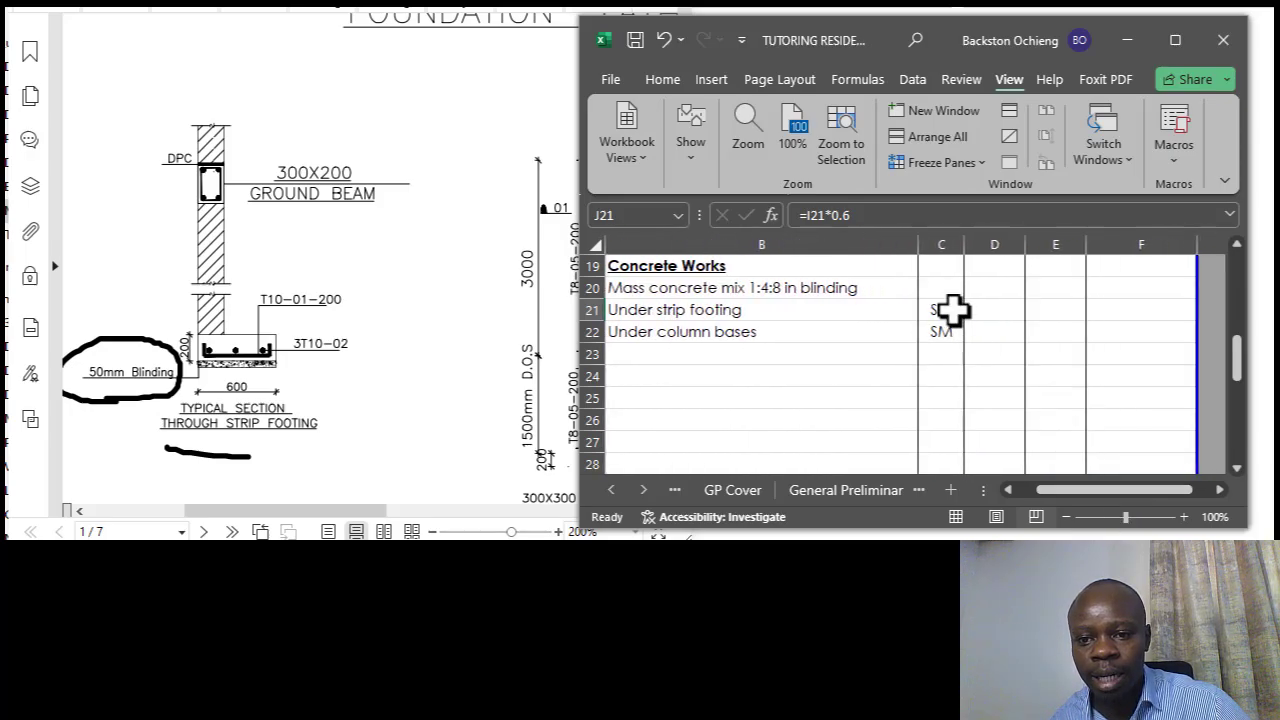
left_click(992, 308)
type("9")
left_click(986, 352)
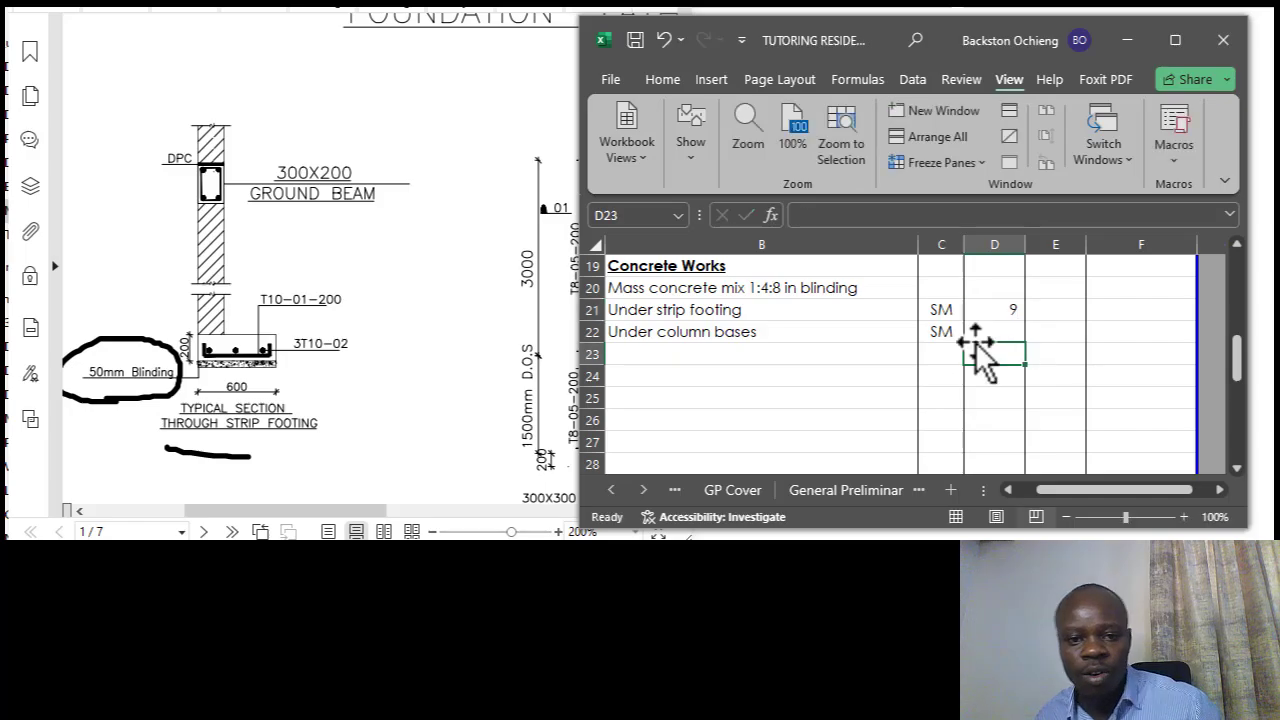
Review the blinding items, then examine the column C1 section and base B1 plan on page 2 of the drawings.
left_click(757, 312)
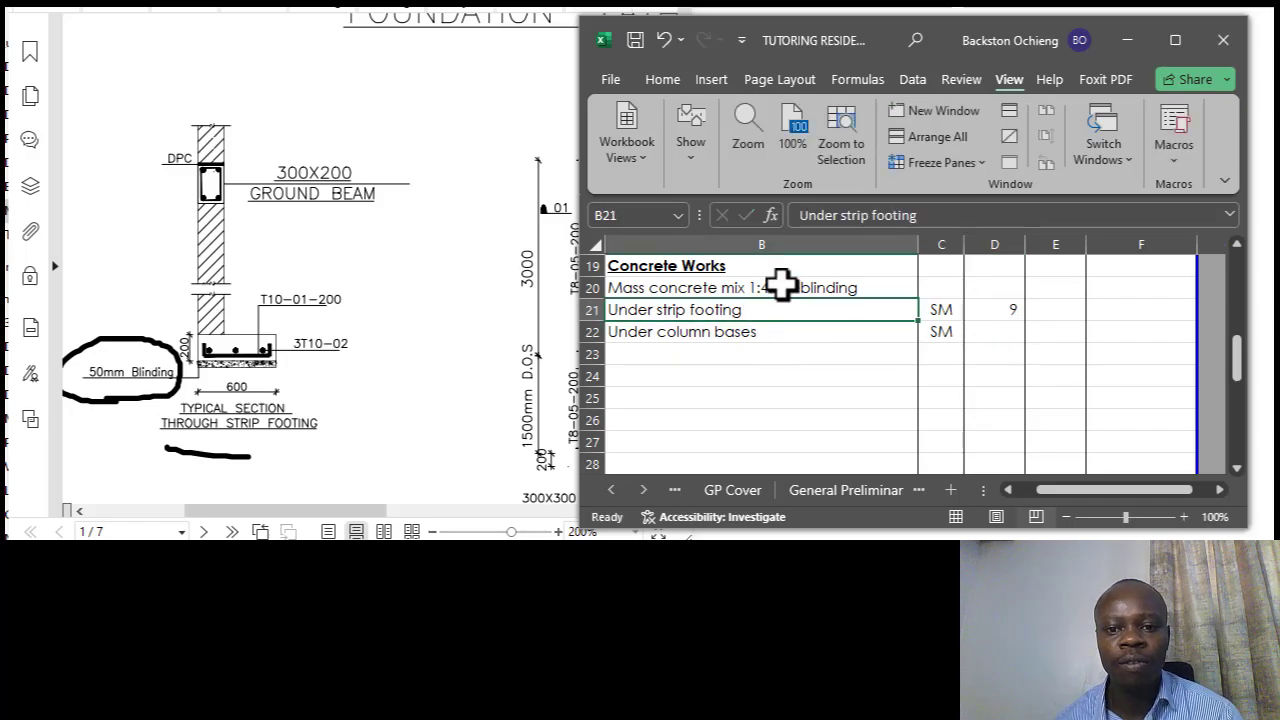
left_click(777, 291)
left_click(764, 310)
left_click(743, 334)
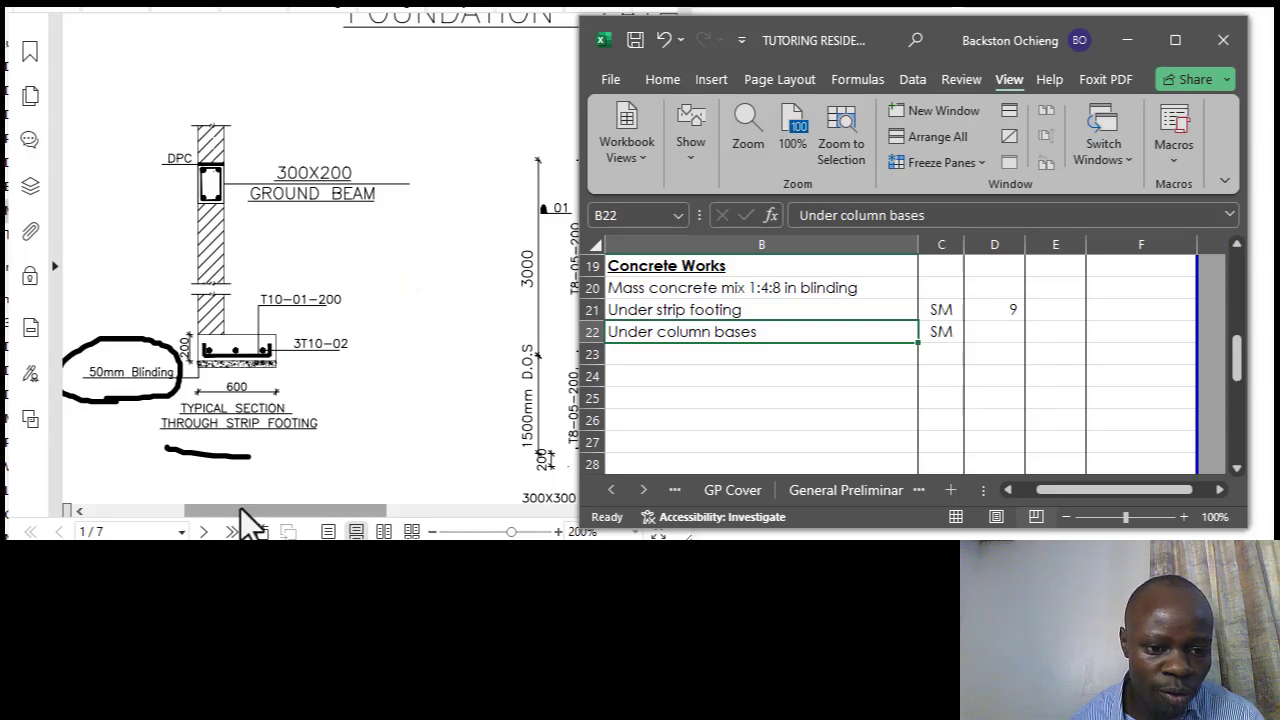
mouse_move(242, 510)
left_mouse_down()
mouse_move(181, 519)
mouse_move(297, 509)
mouse_move(366, 525)
mouse_move(269, 515)
left_mouse_up()
scroll(326, 368, "down", 3)
scroll(327, 367, "down", 4)
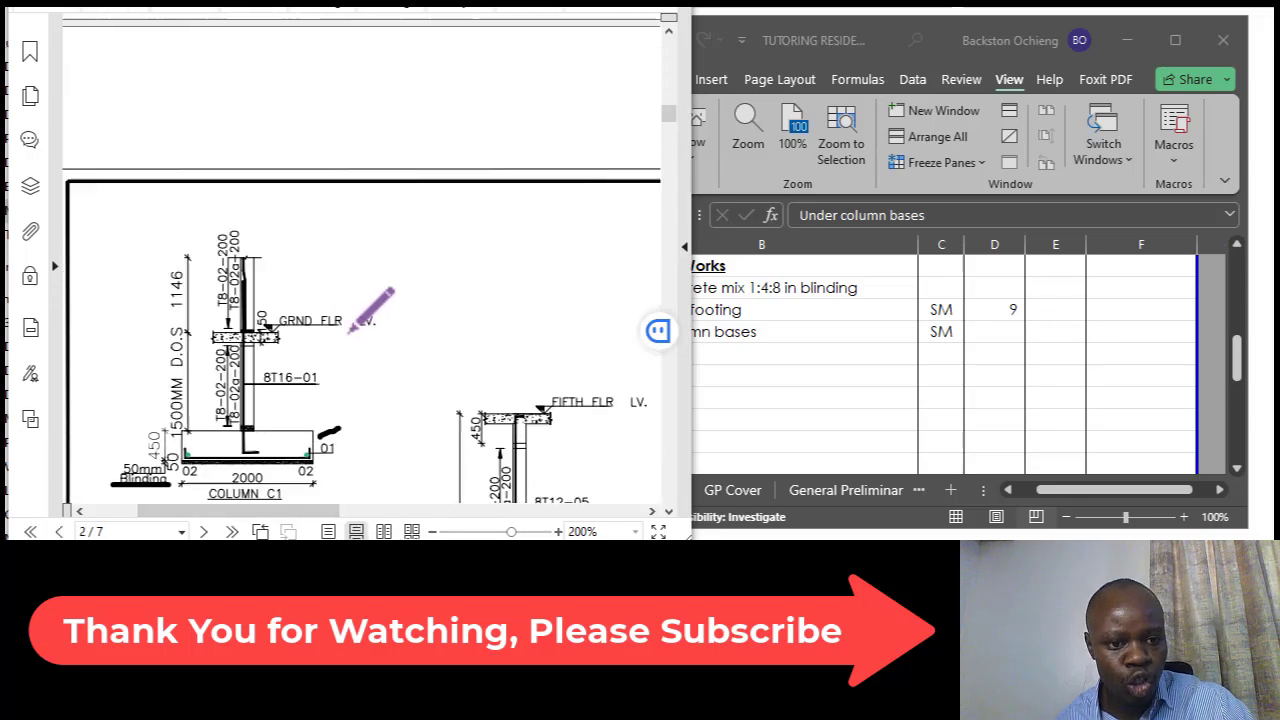
scroll(322, 305, "down", 2)
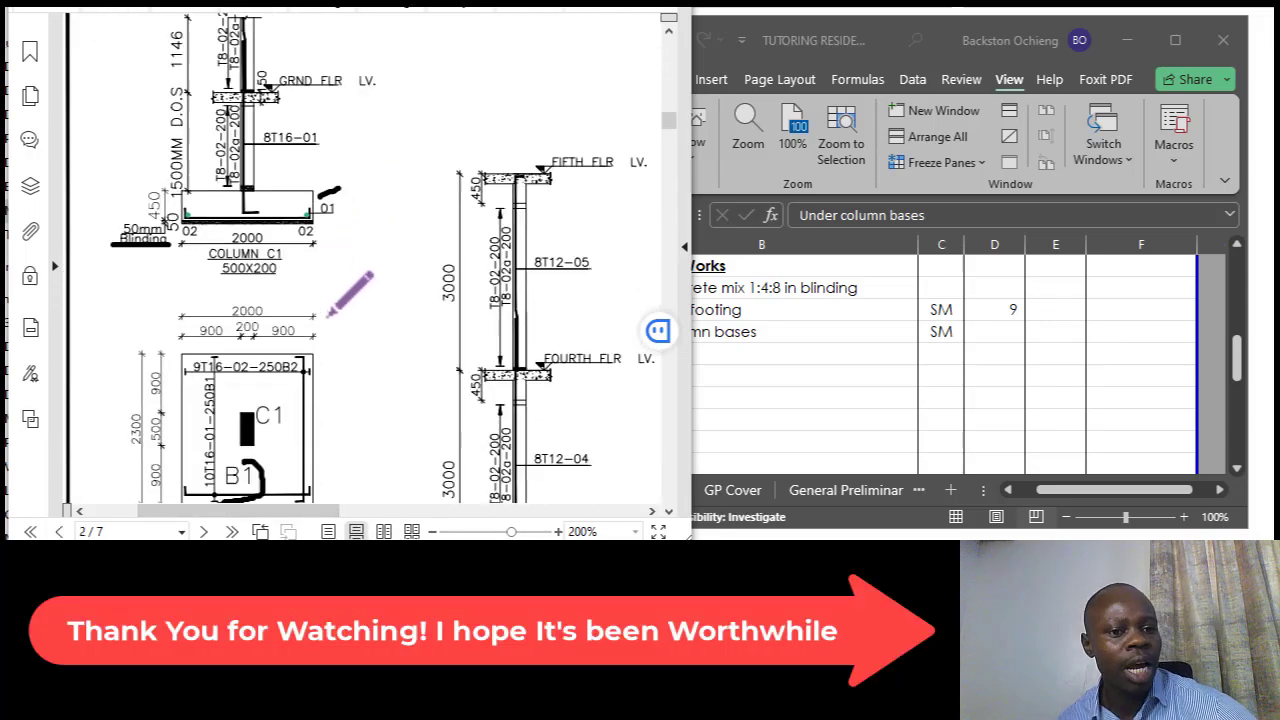
left_click(848, 373)
left_click(772, 310)
left_click(757, 330)
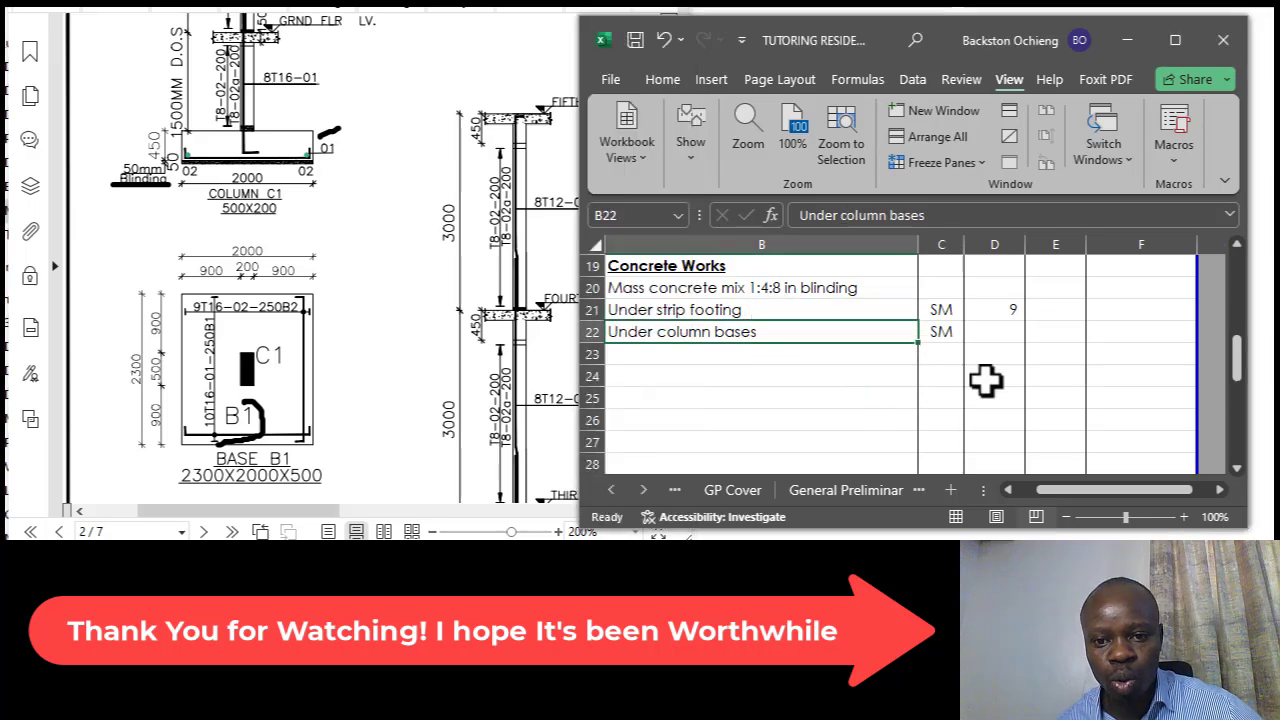
left_click_drag(1078, 488, 1023, 495)
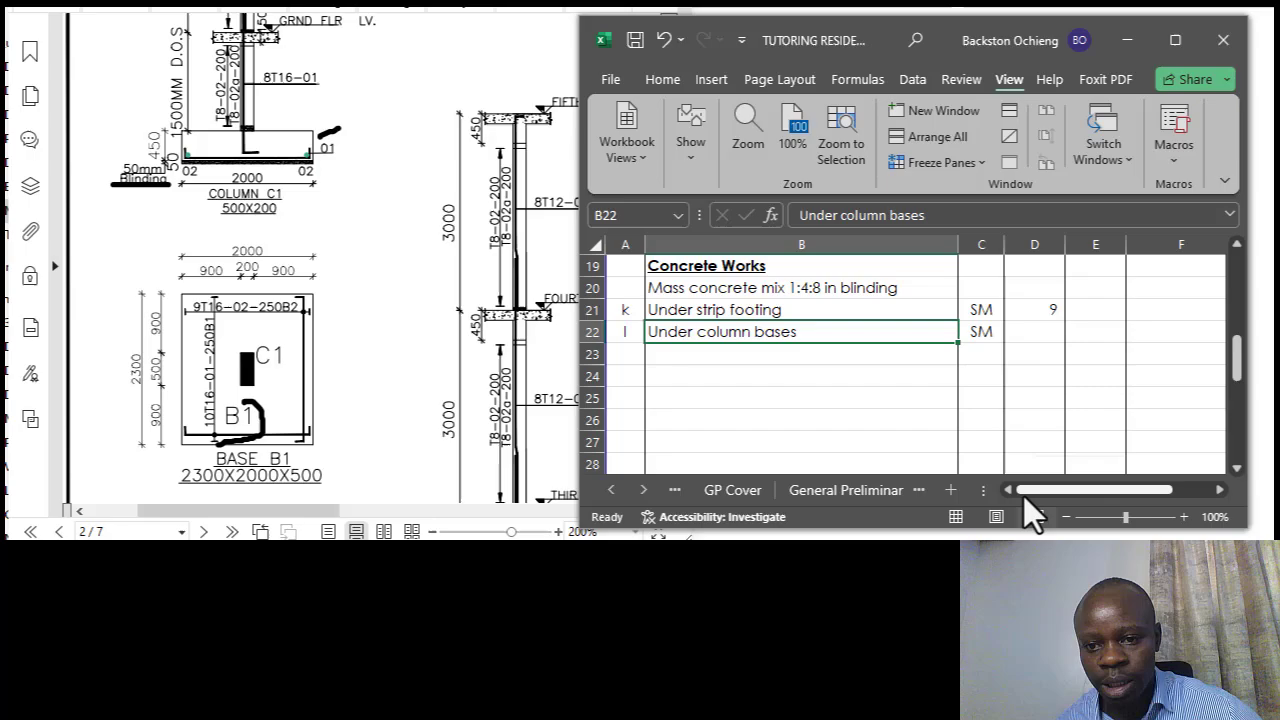
left_click(745, 288)
left_click(732, 310)
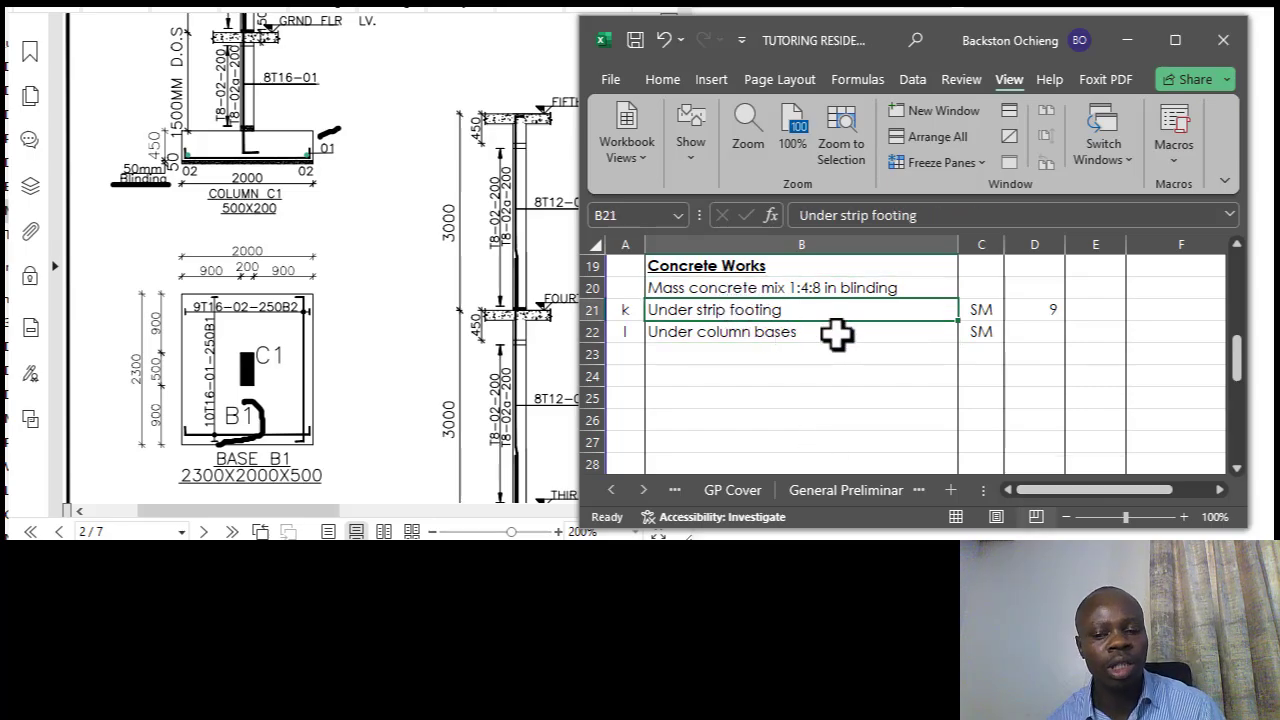
left_click(800, 335)
left_click(783, 306)
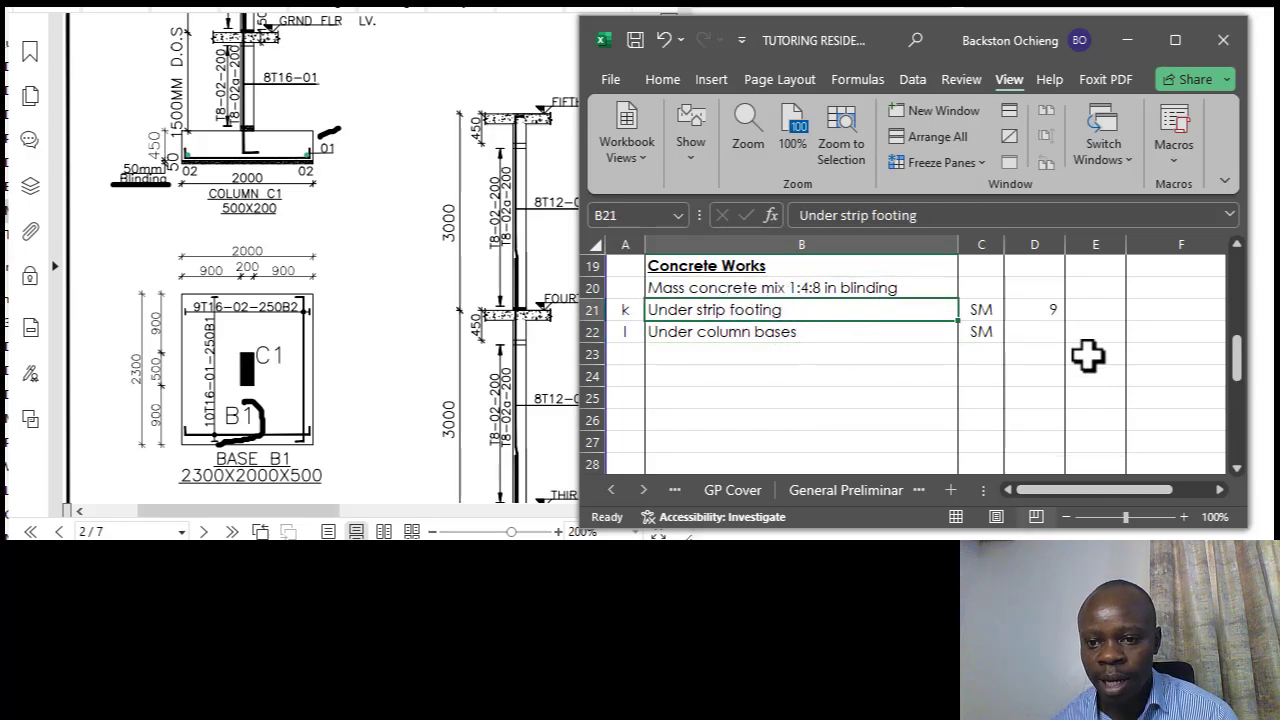
left_click(962, 330)
left_click(1016, 314)
left_click(1040, 350)
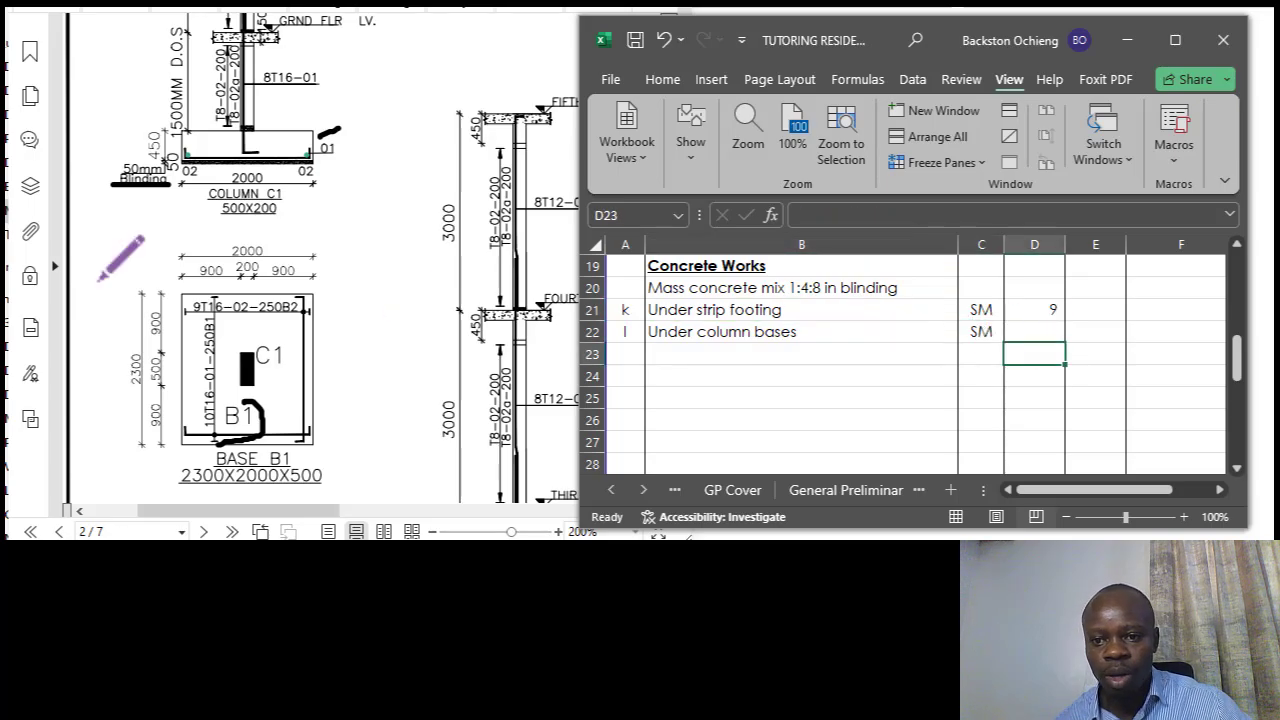
Check the foundation layout and column details, and draw a pen cross below the column C1 section with the 2000 wide base.
scroll(262, 258, "up", 5)
scroll(258, 266, "up", 5)
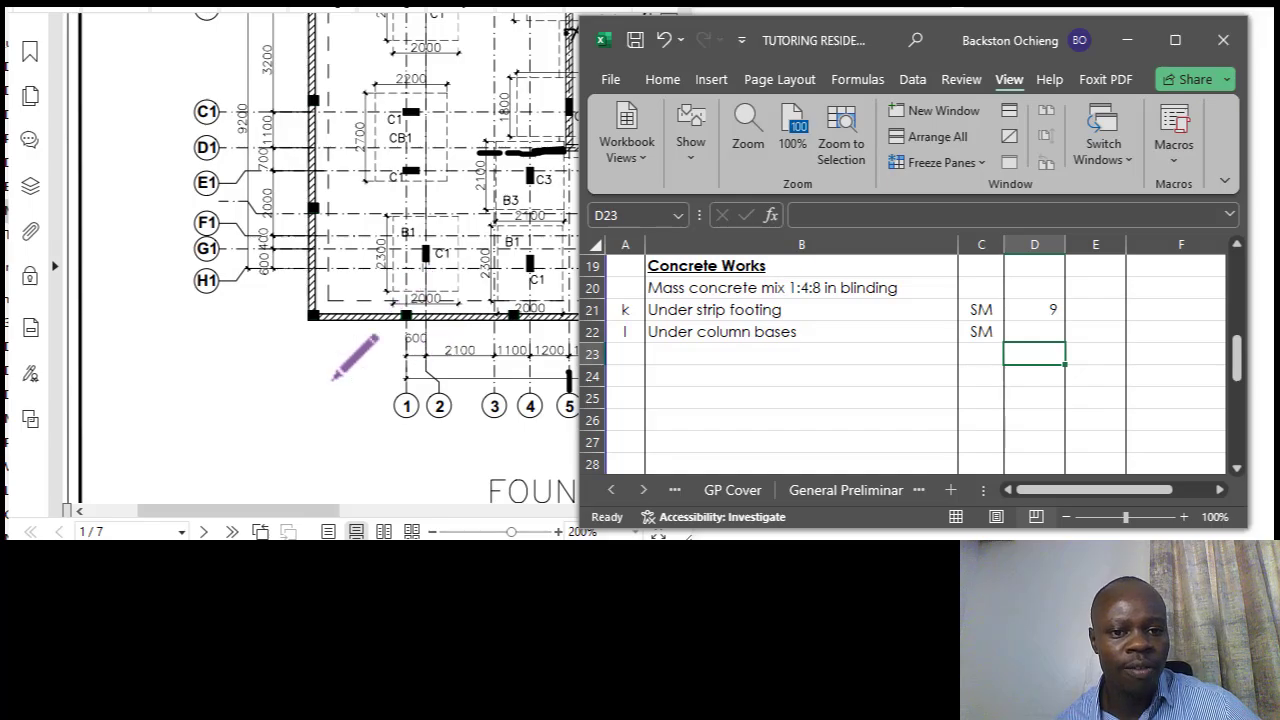
left_click_drag(245, 510, 287, 500)
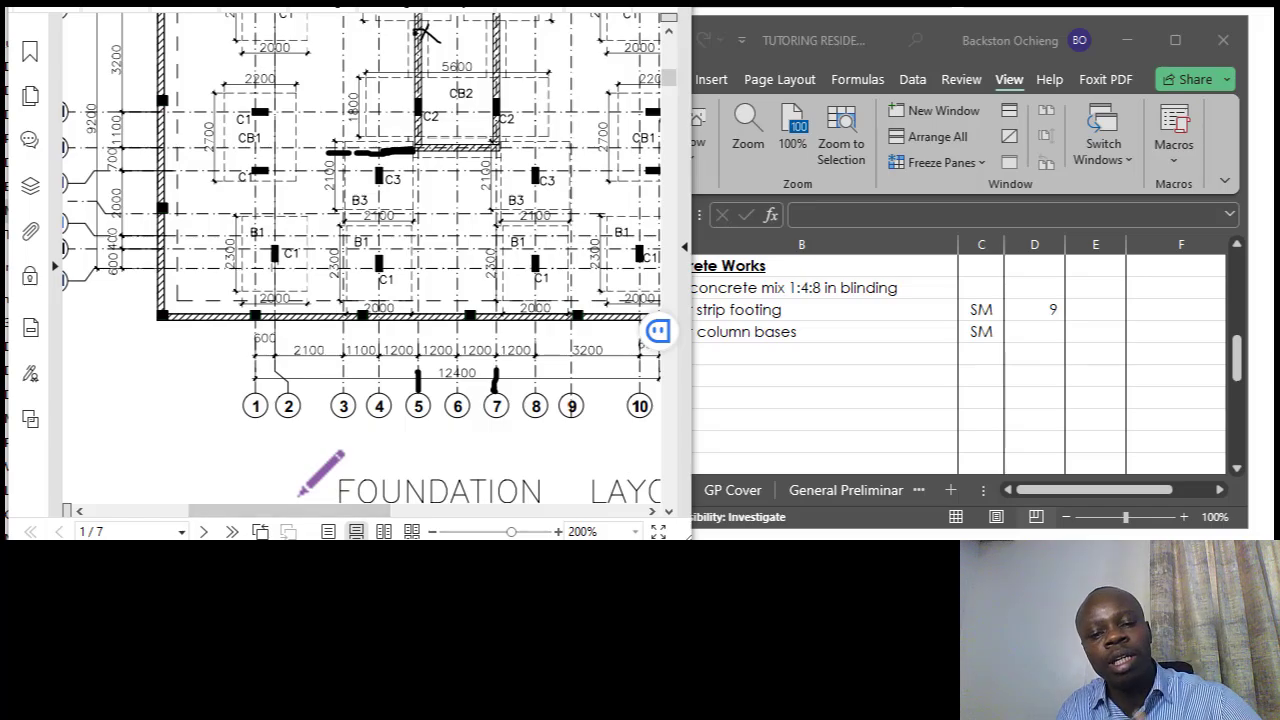
scroll(406, 371, "down", 10)
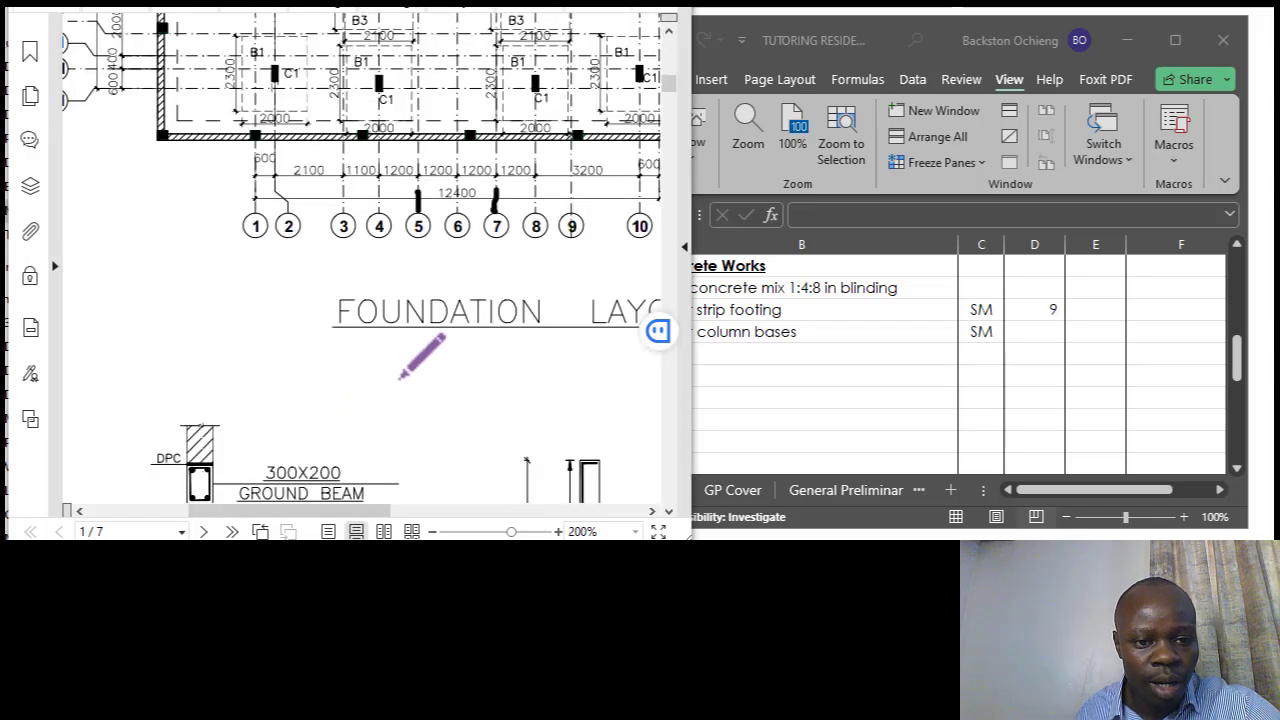
scroll(415, 303, "down", 10)
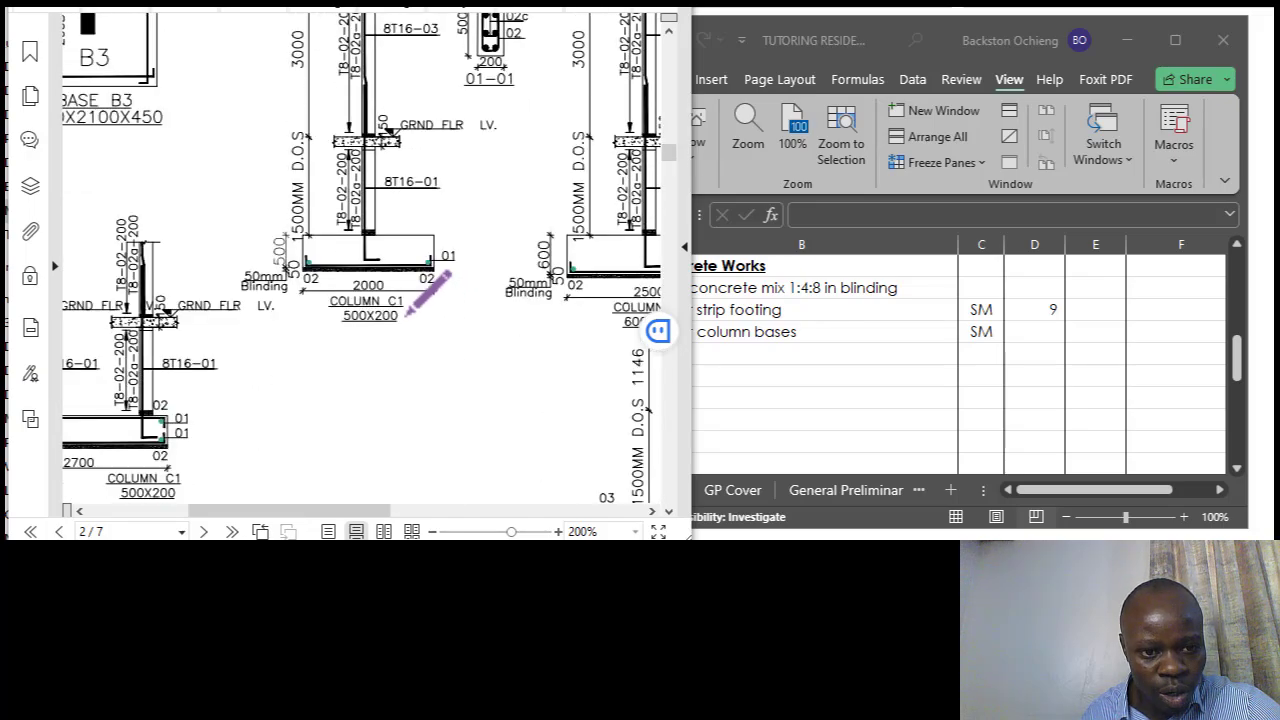
mouse_move(338, 336)
left_mouse_down()
mouse_move(434, 346)
mouse_move(404, 386)
left_mouse_up()
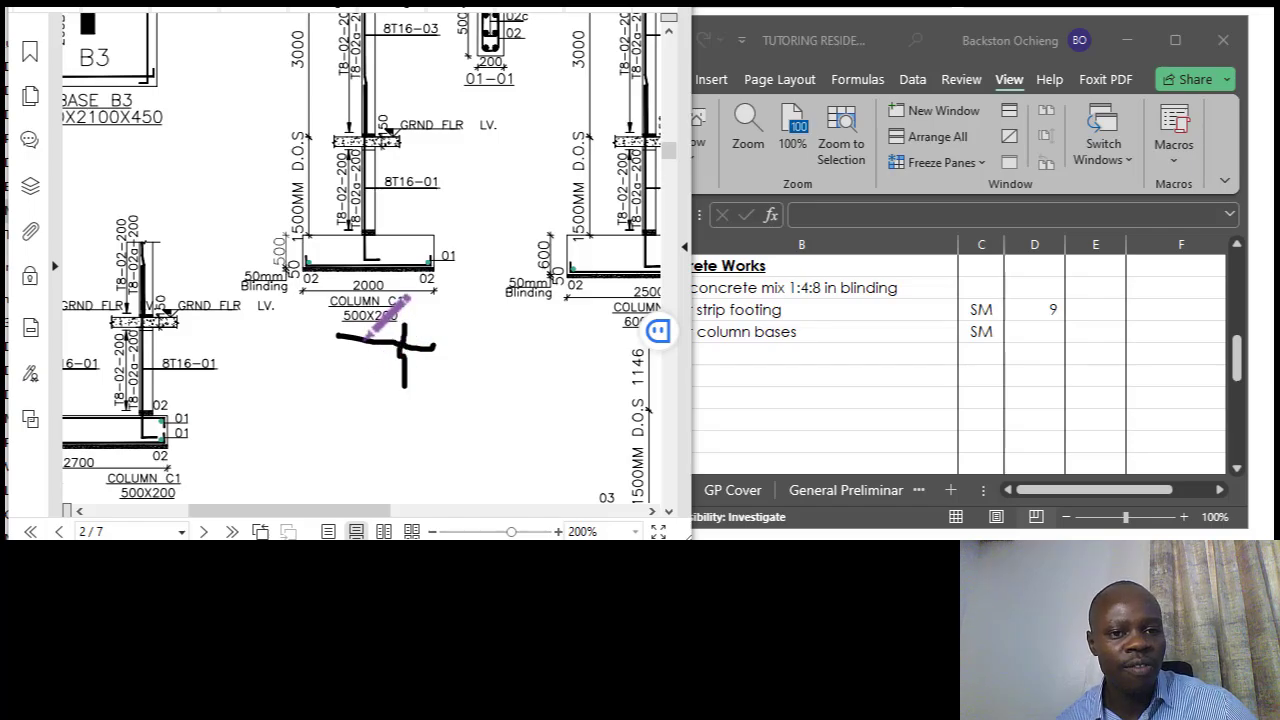
Examine the column sections on page 2, the strip footing section and the column bases on the foundation layout.
scroll(368, 336, "up", 5)
scroll(370, 342, "up", 15)
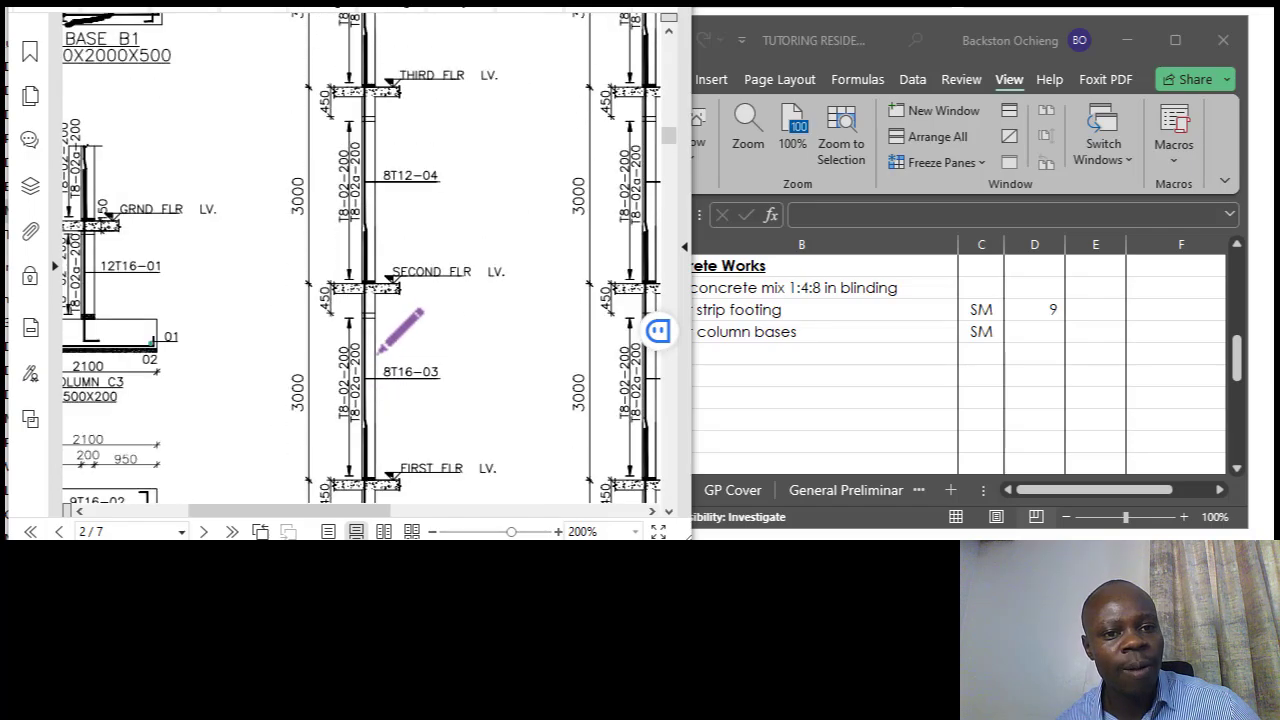
scroll(384, 350, "up", 1)
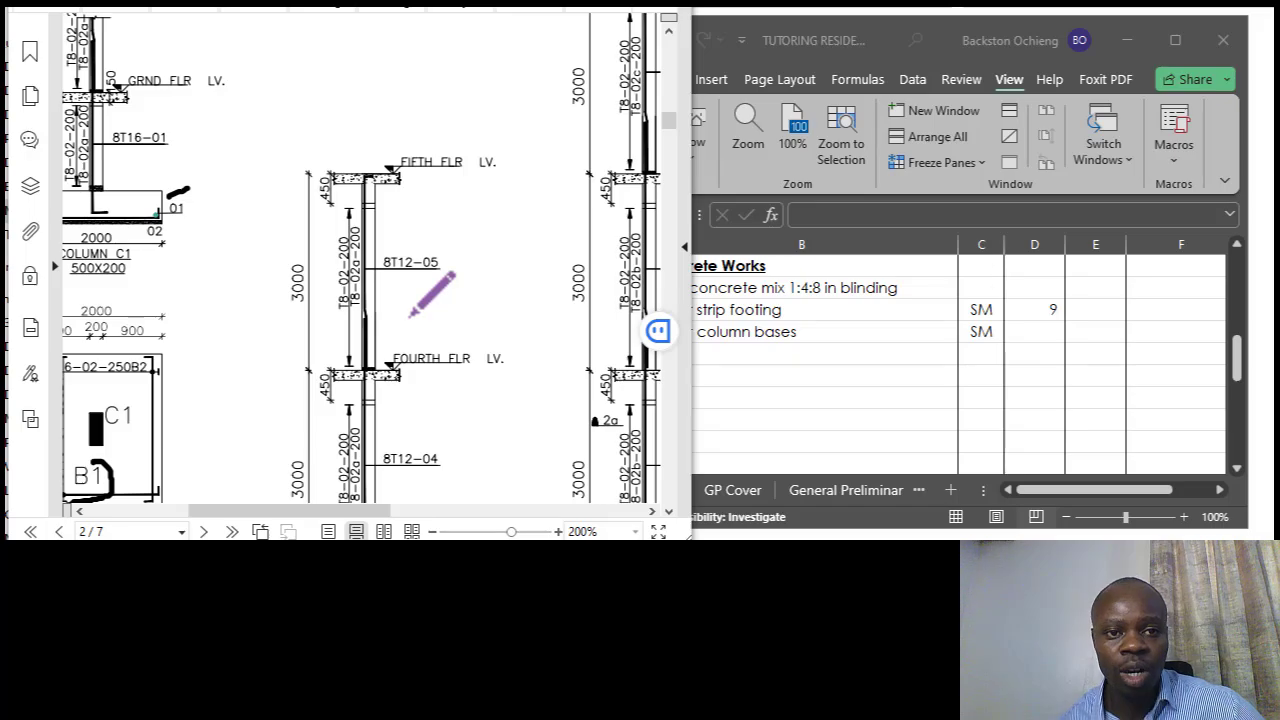
scroll(410, 316, "up", 4)
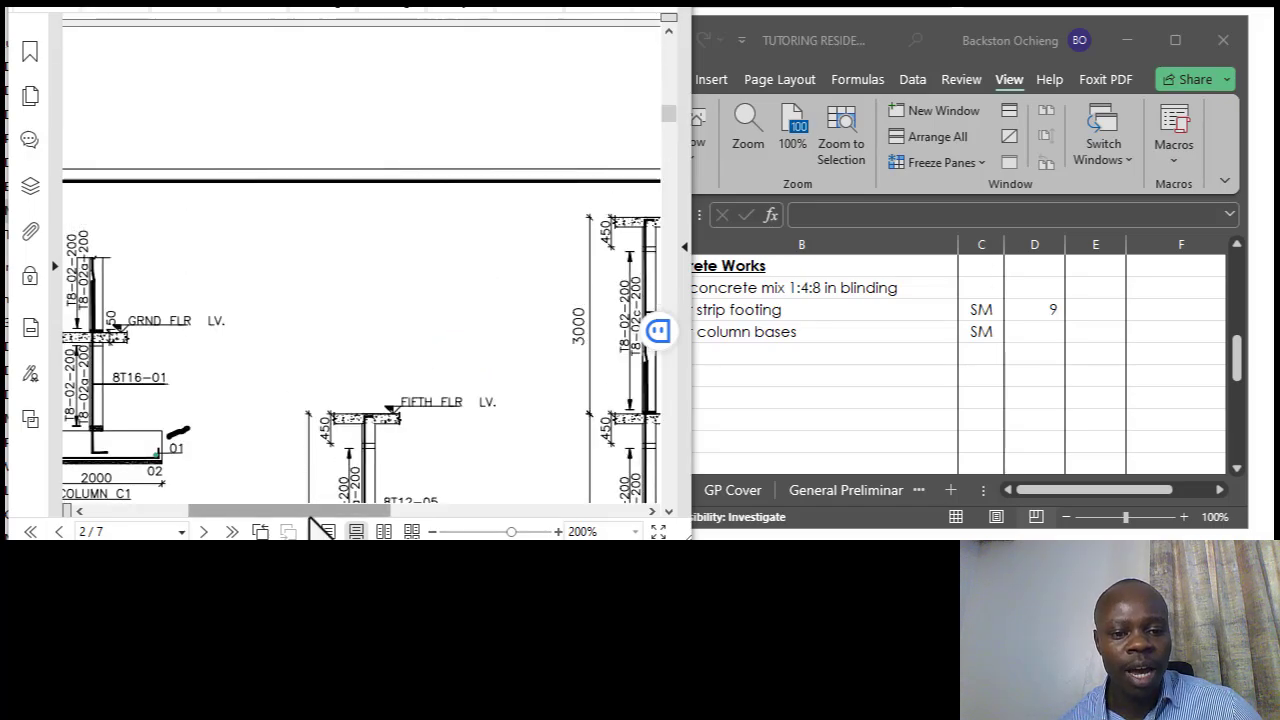
left_click_drag(320, 512, 266, 512)
scroll(314, 357, "up", 4)
scroll(300, 350, "up", 3)
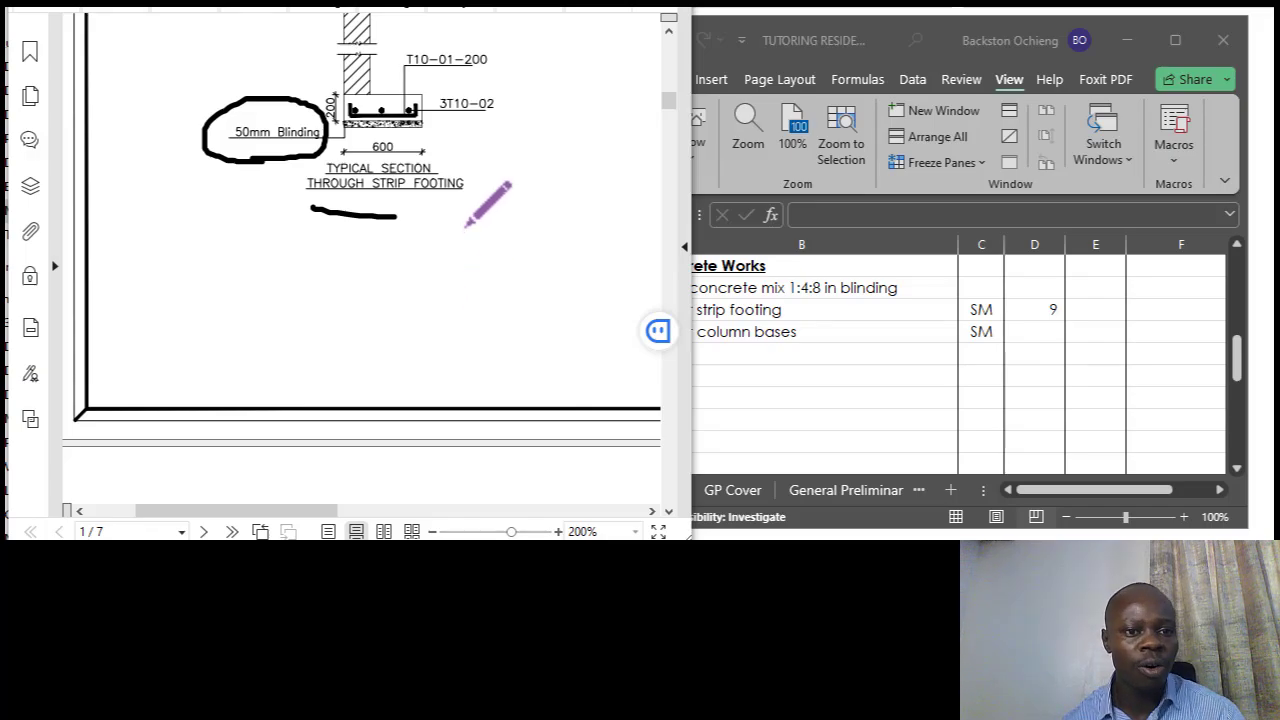
scroll(424, 226, "up", 2)
scroll(434, 206, "up", 3)
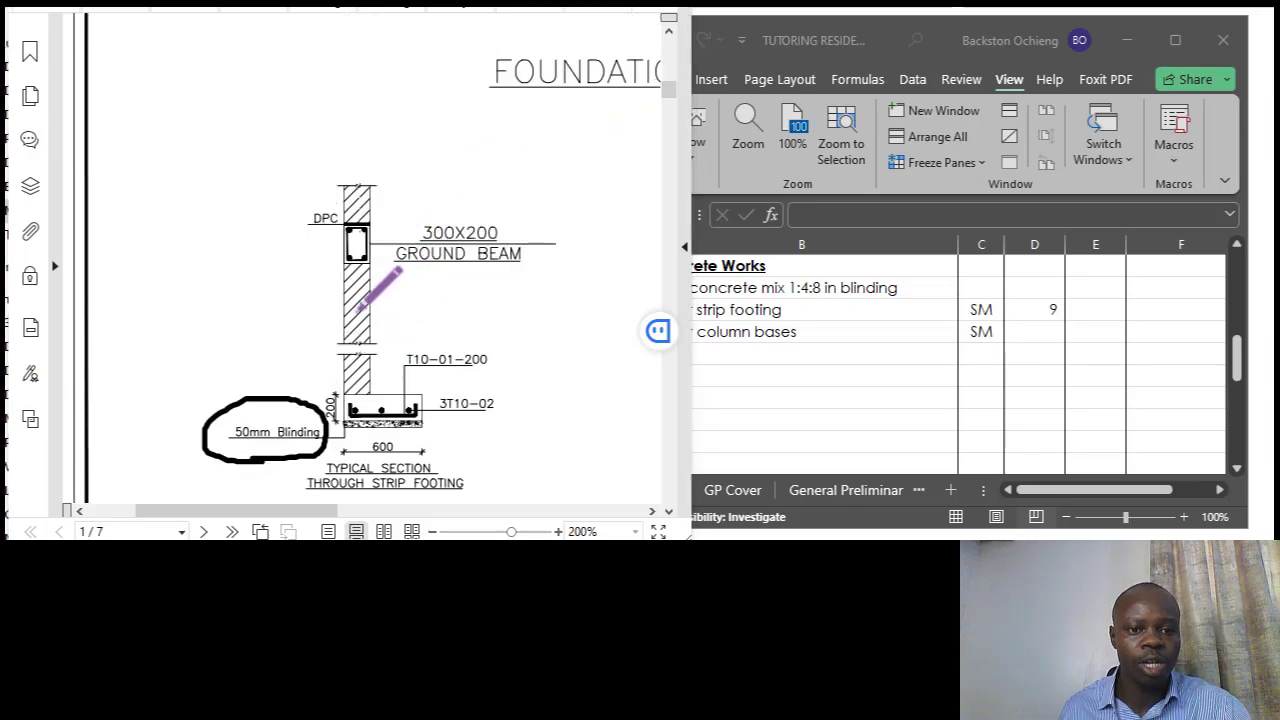
scroll(360, 306, "up", 7)
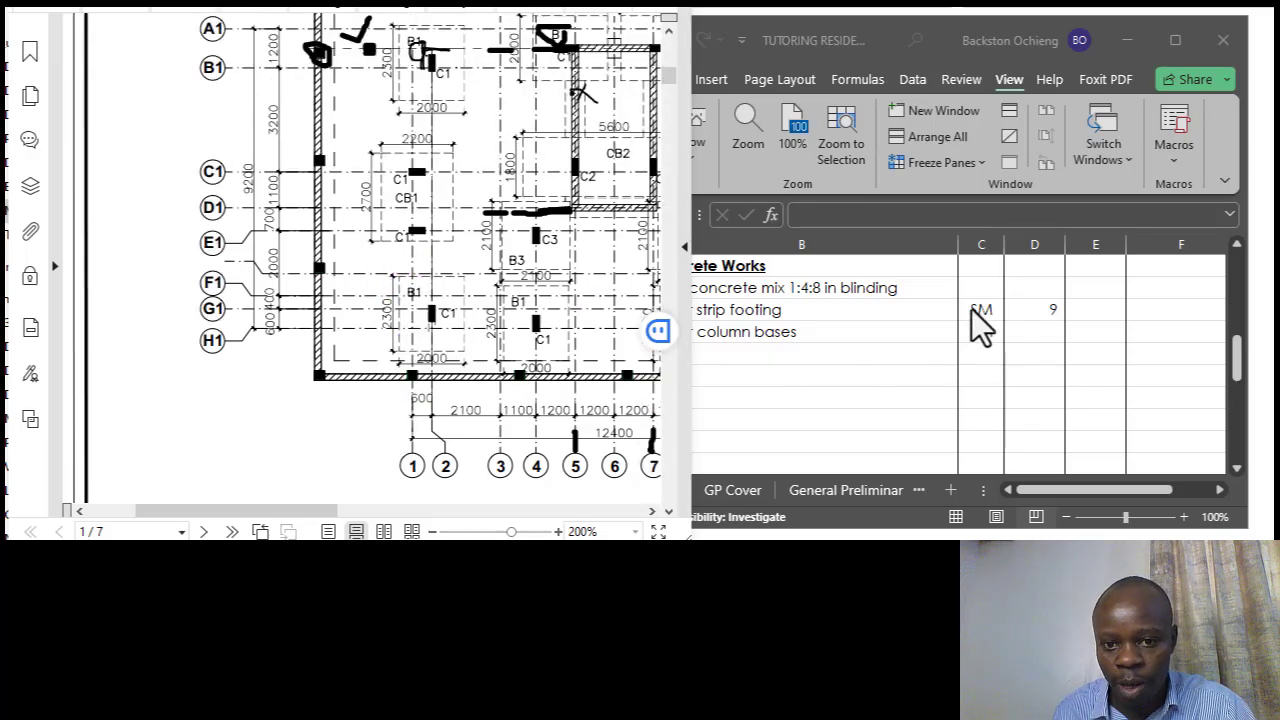
Enter the heading "Column Schedule" in cell G22 beside the column bases item.
left_click(1040, 350)
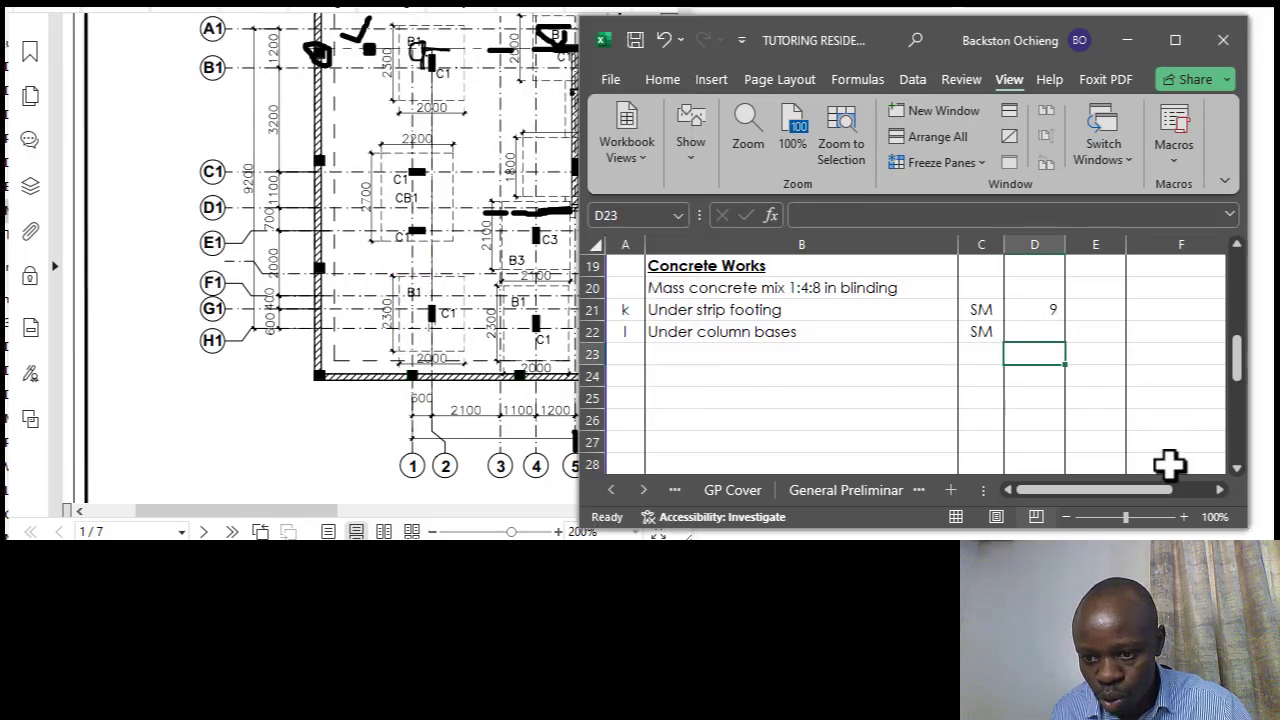
left_click(1220, 490)
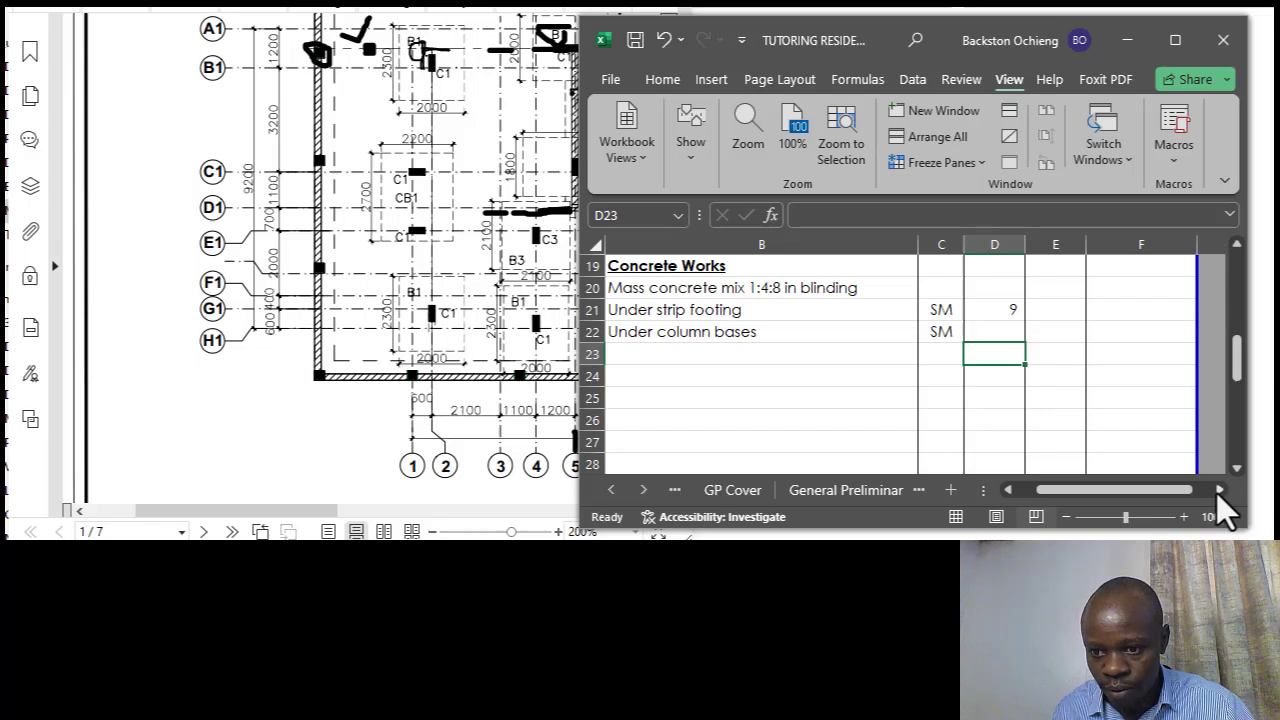
left_click(1220, 490)
left_click(909, 334)
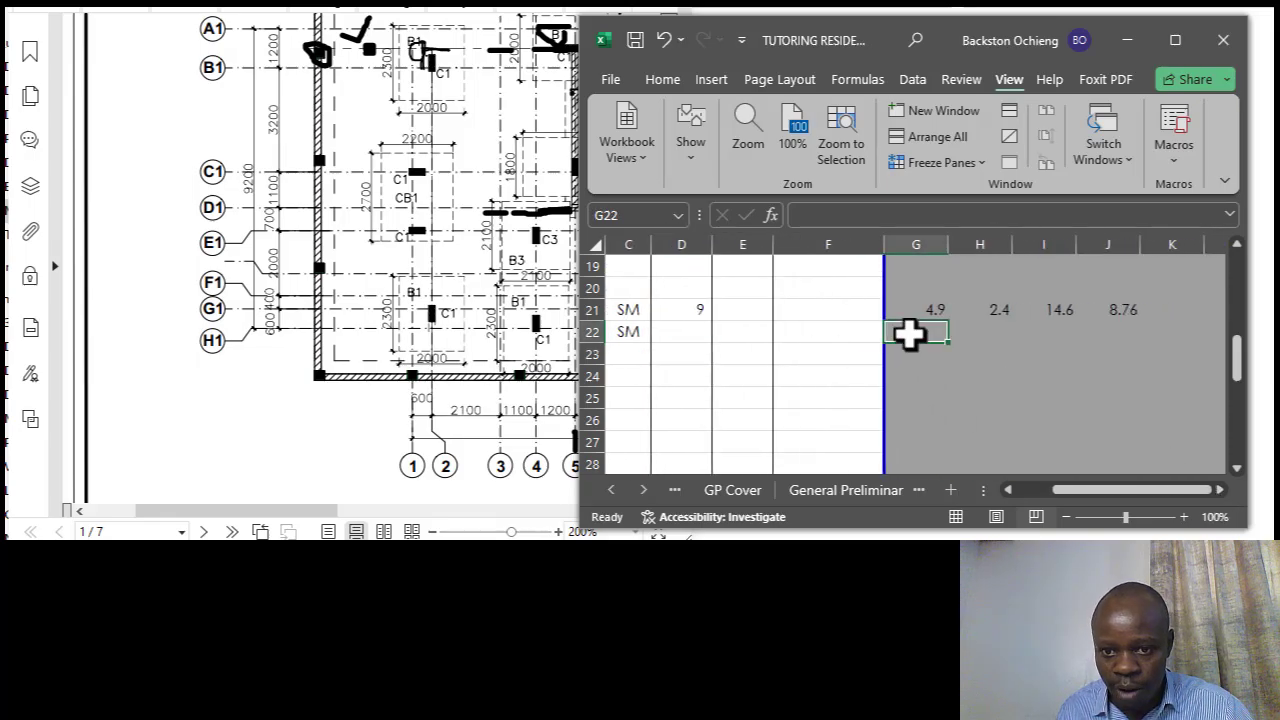
left_click(982, 333)
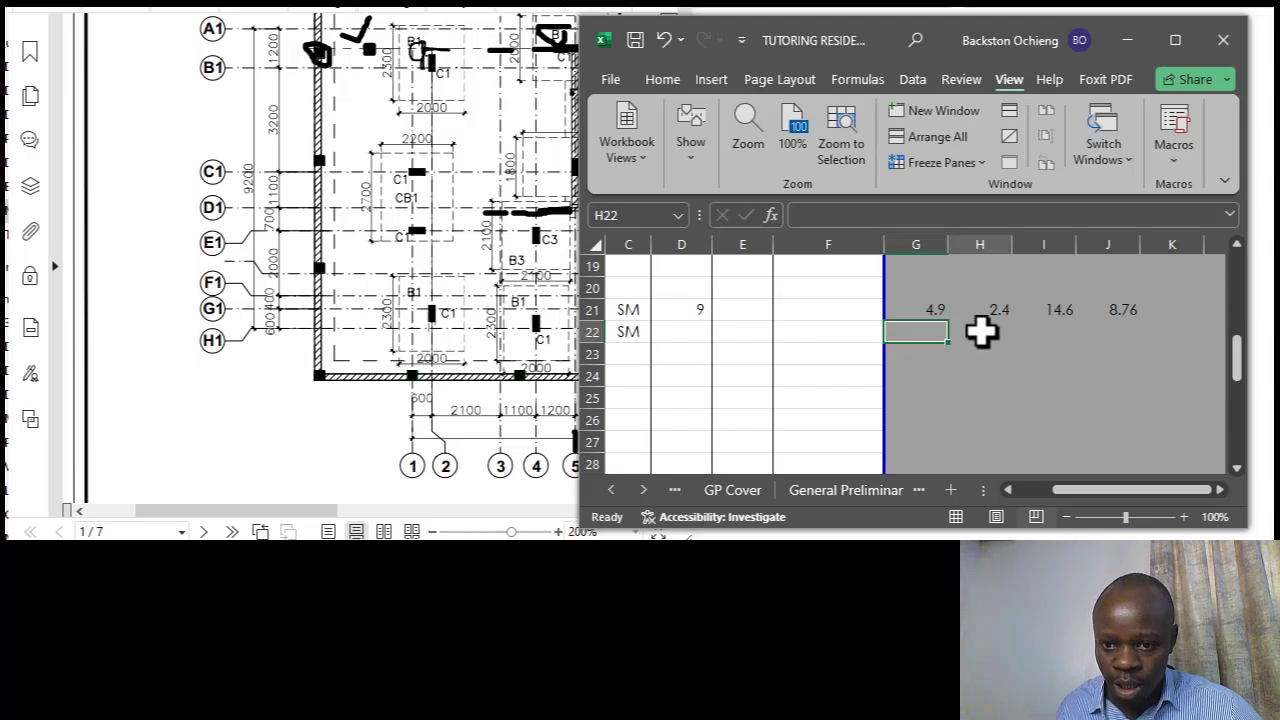
left_click(926, 334)
left_click(975, 332)
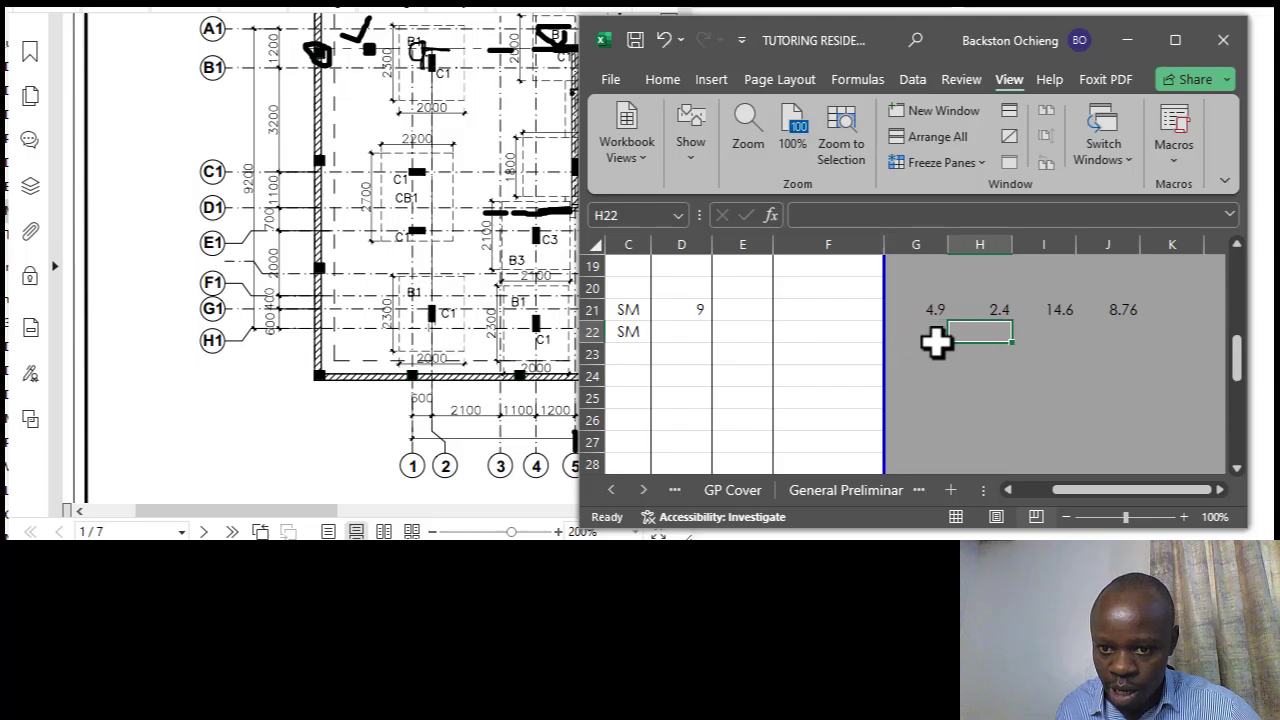
left_click(924, 336)
type("Col")
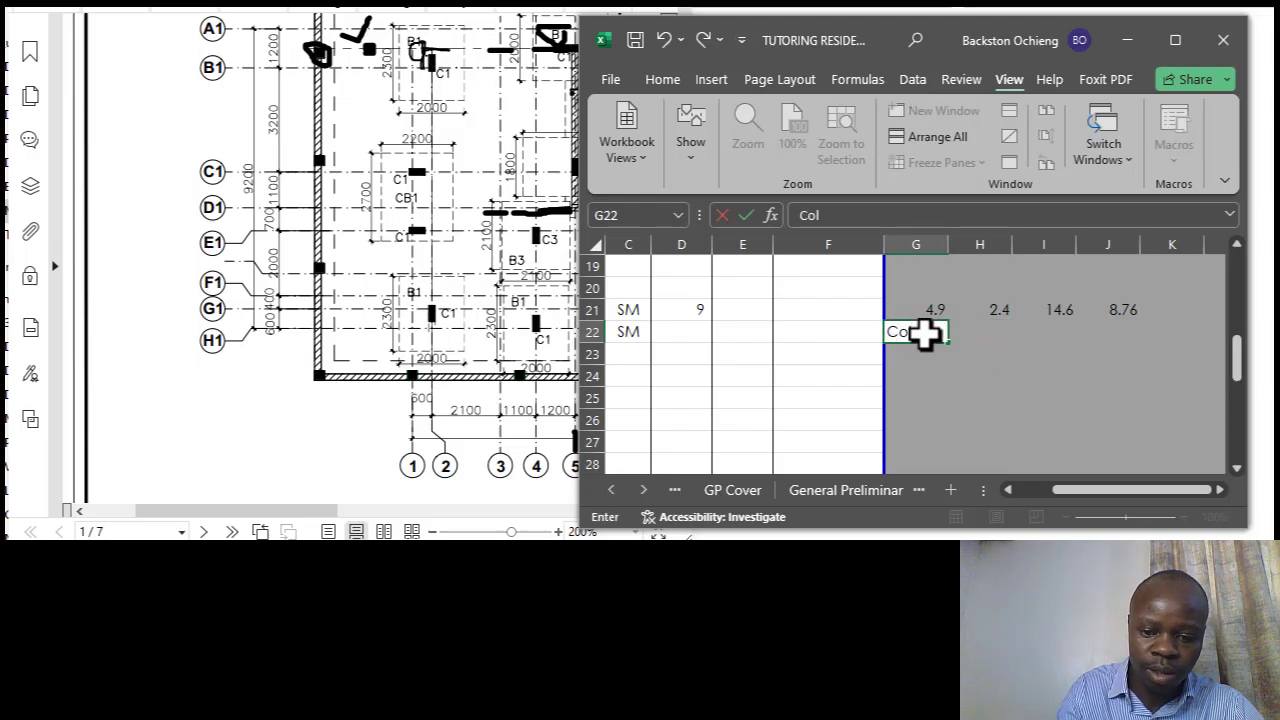
type("umn S")
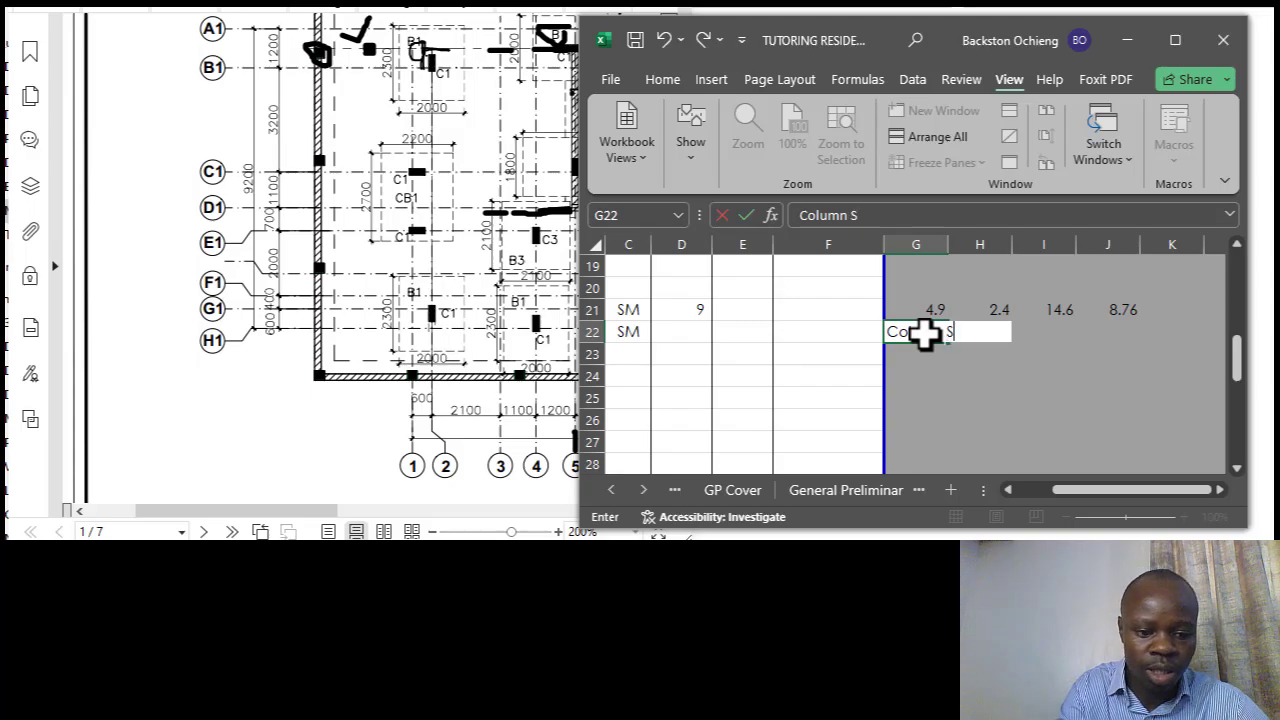
type("chedule")
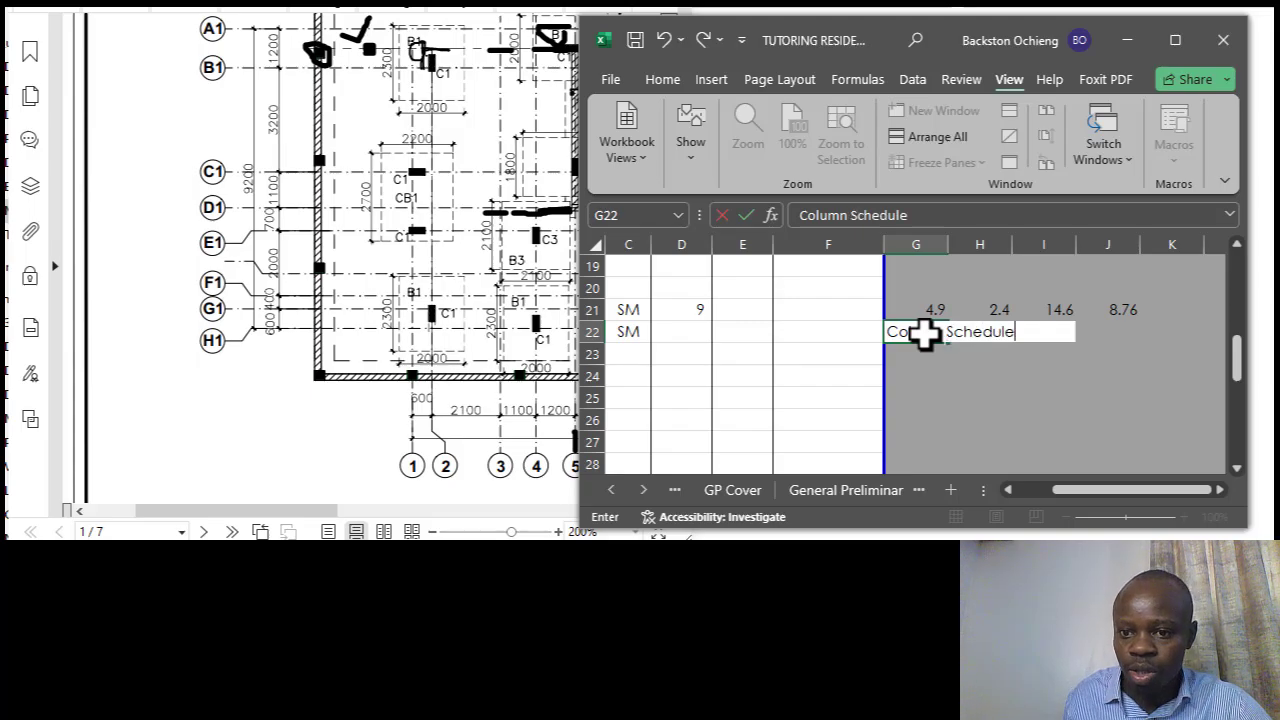
left_click(975, 375)
left_click(921, 338)
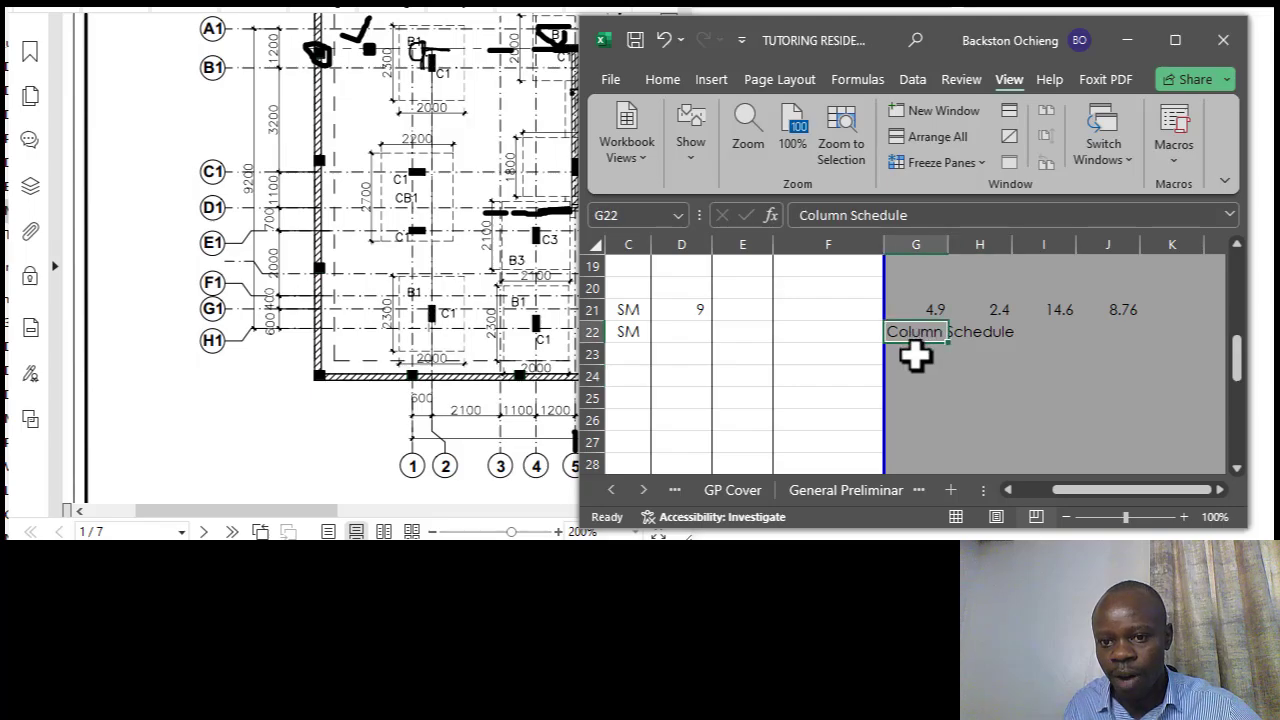
Enter the column header "ID" in cell G23 under the Column Schedule heading.
left_click(916, 355)
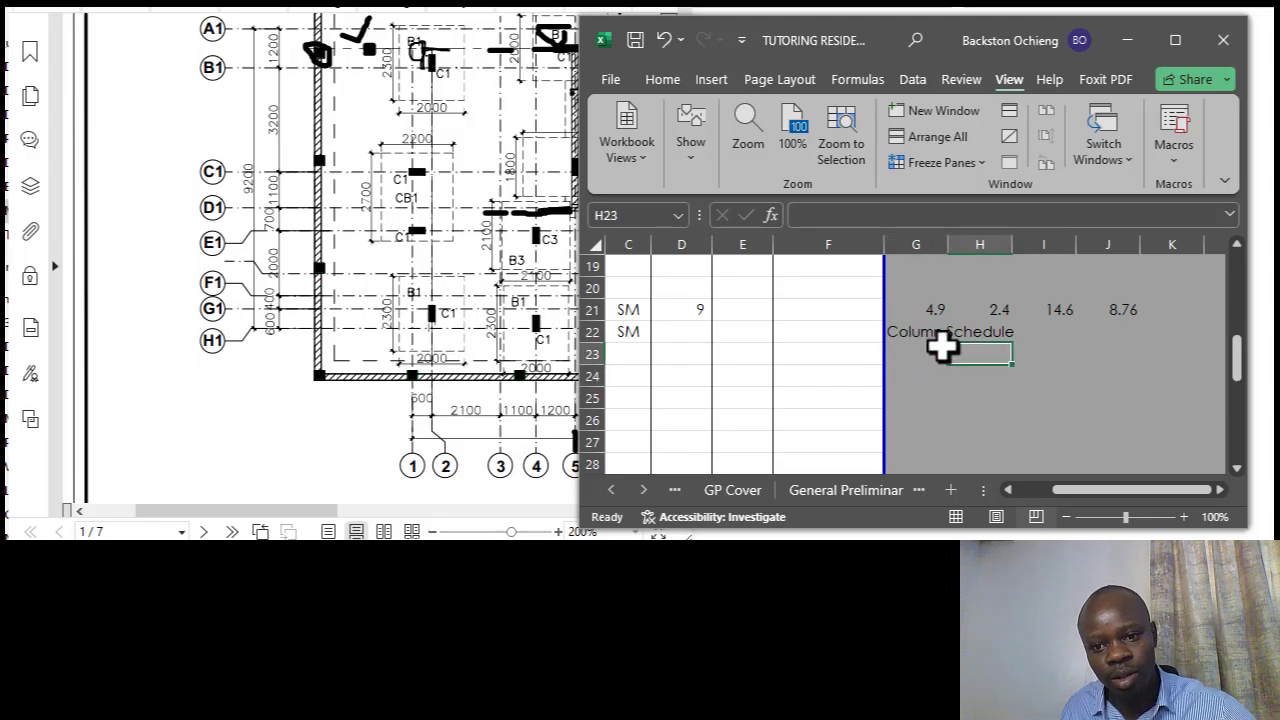
type("ID")
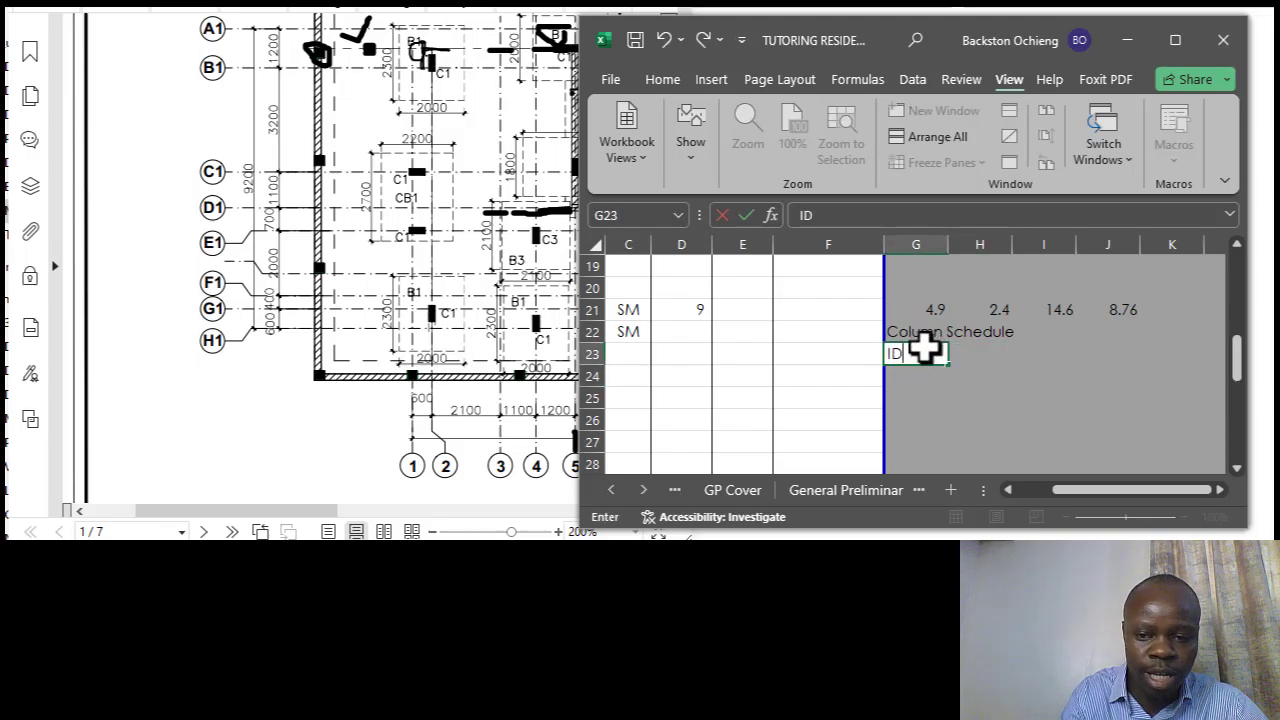
left_click(910, 330)
left_click(916, 358)
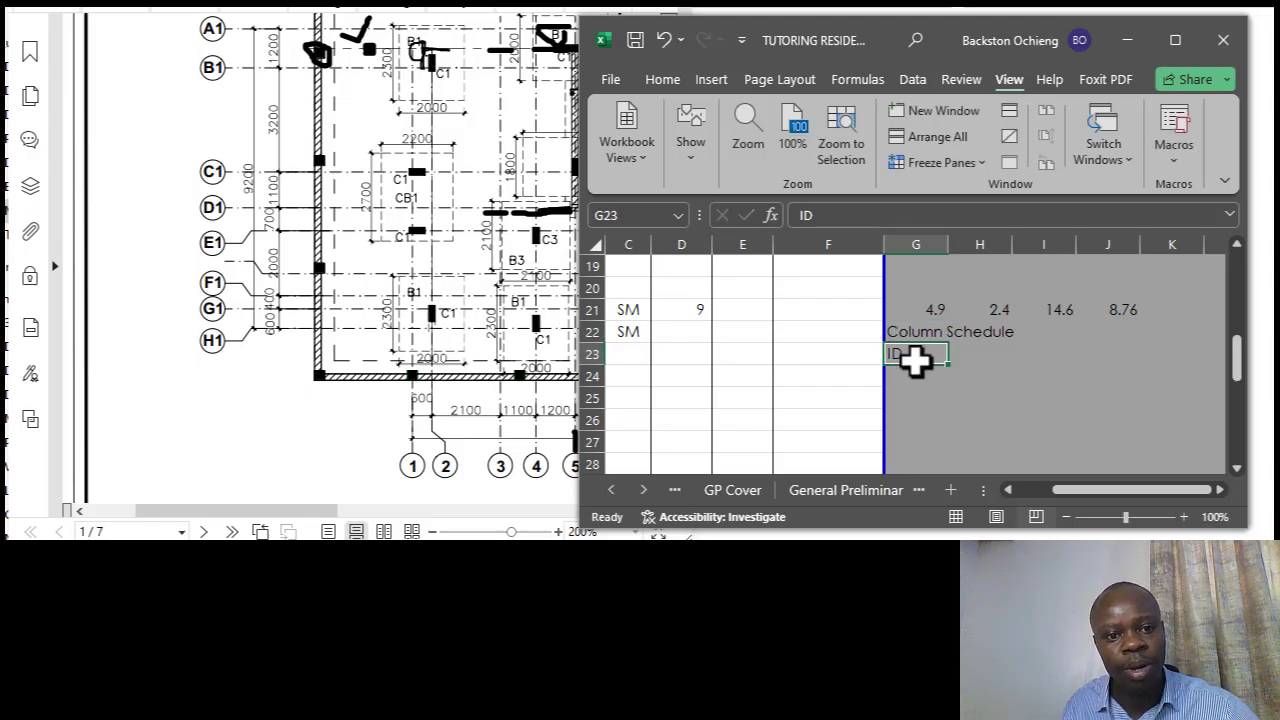
Enter the column headers "Size" in cell H23 and "Number" in cell I23 beside the ID header.
left_click(980, 354)
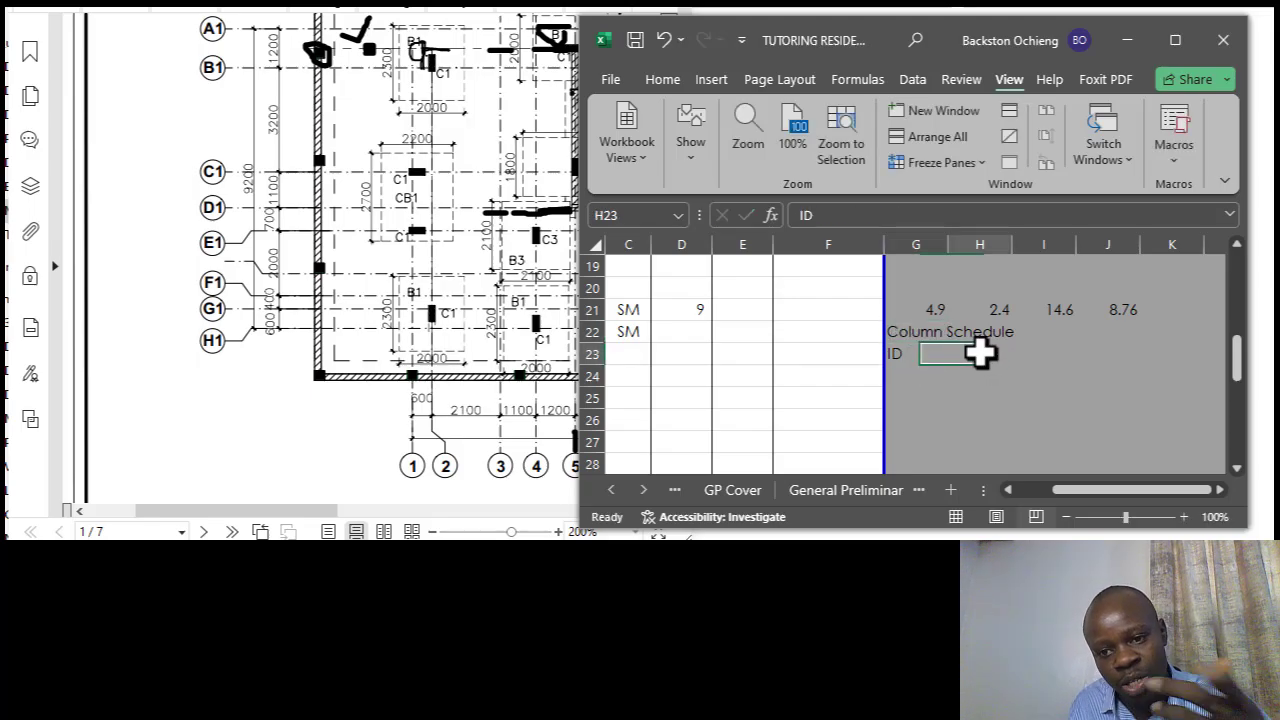
type("S")
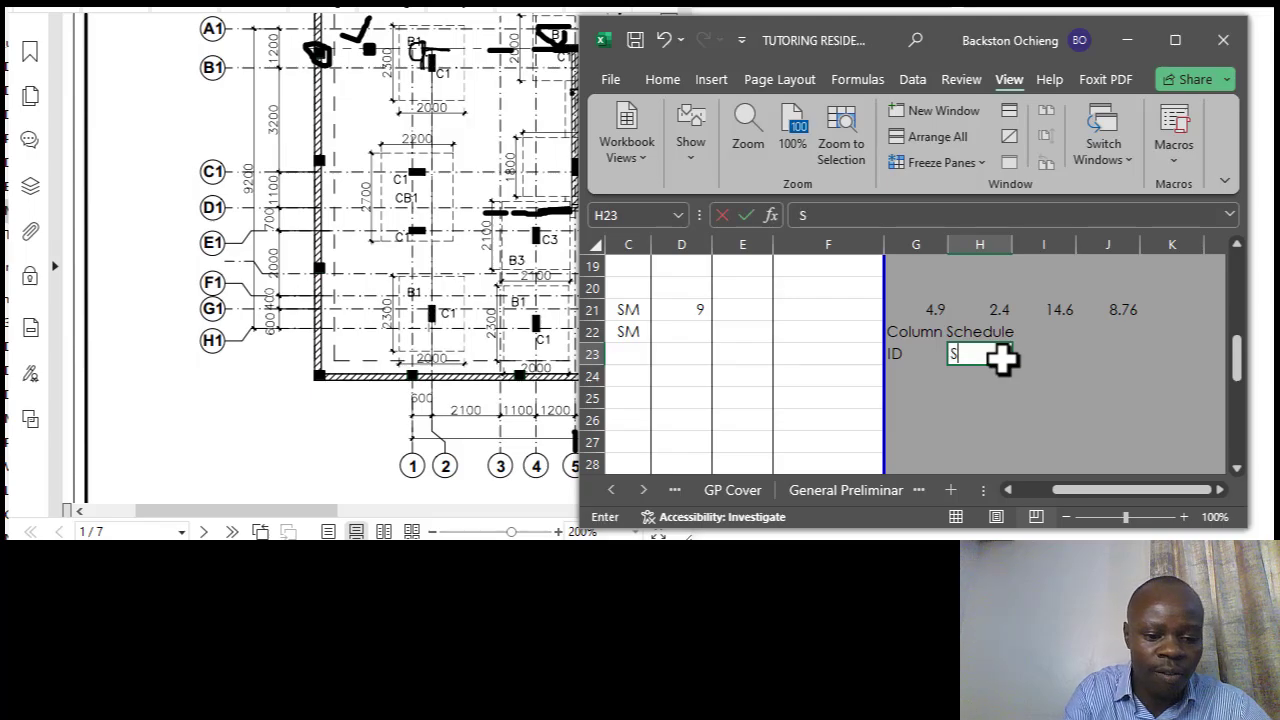
type("ize")
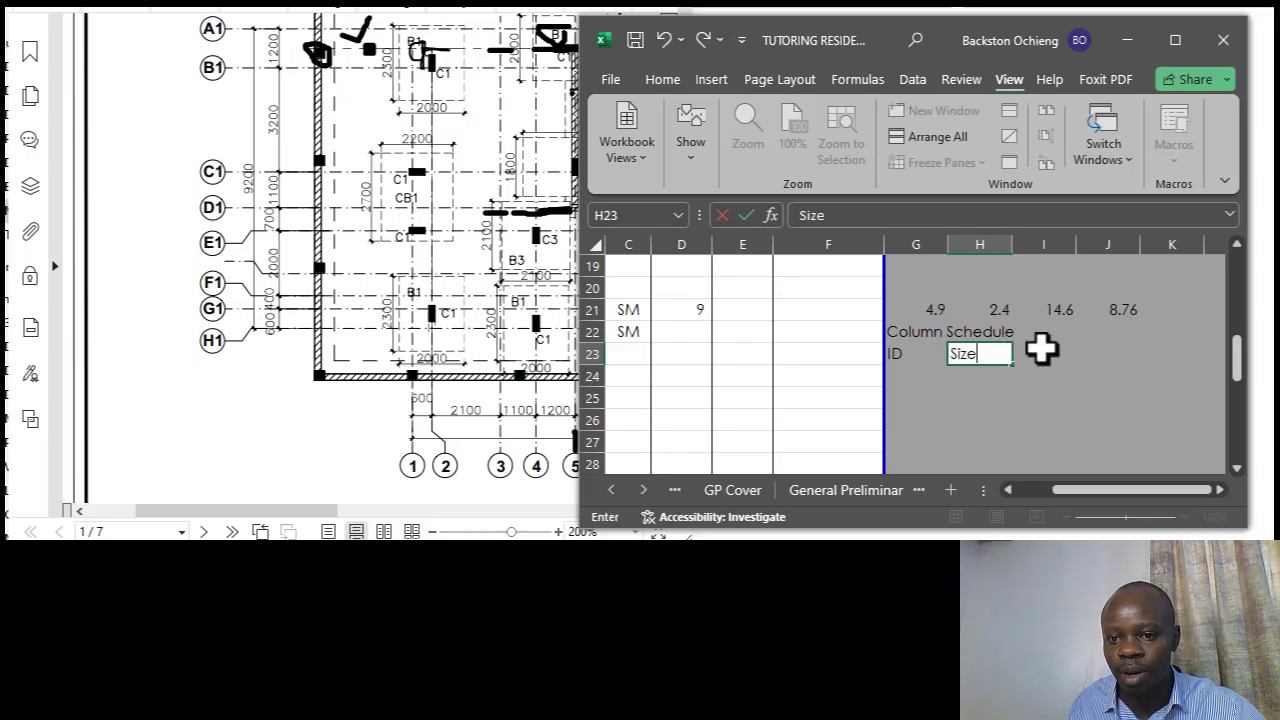
left_click(1042, 350)
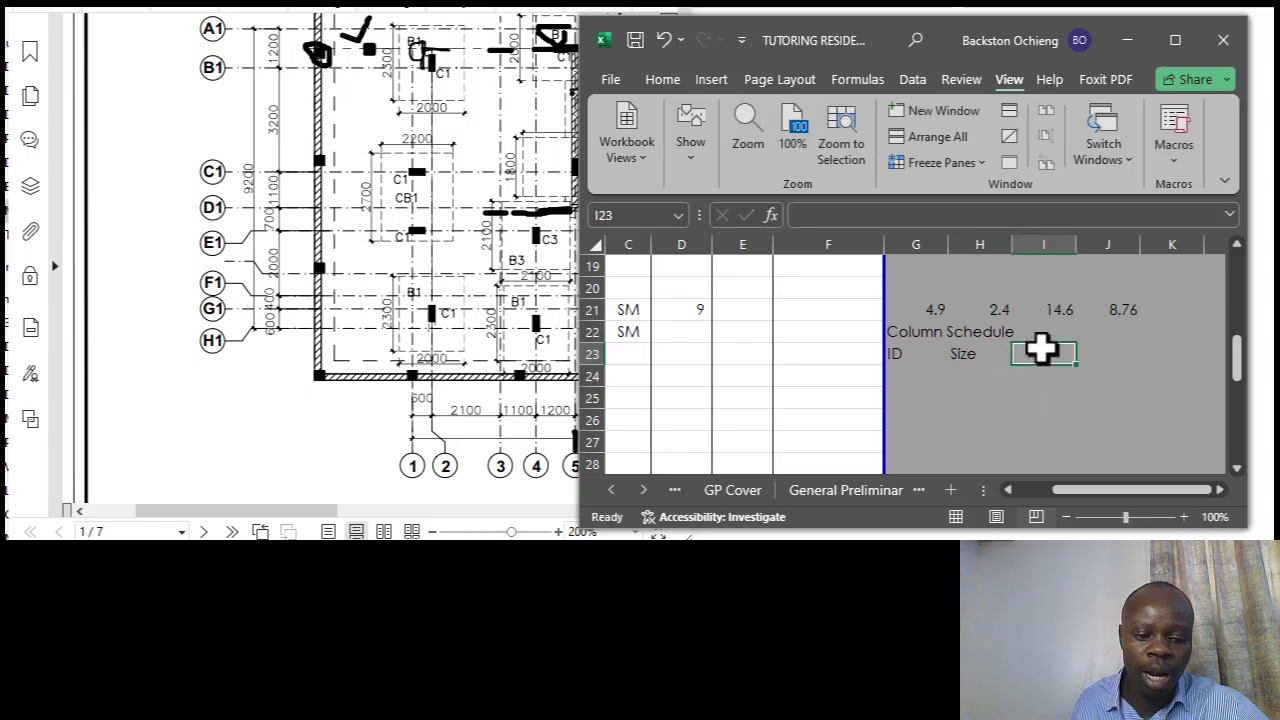
type("Number")
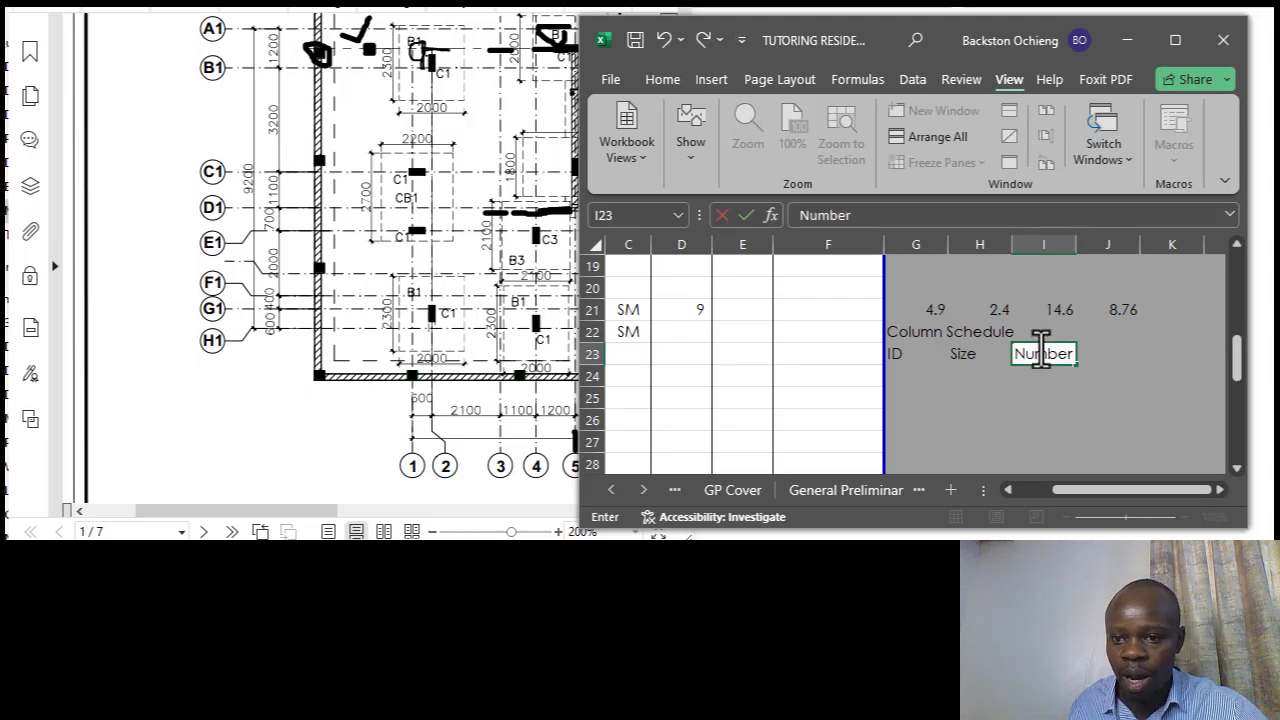
left_click(1022, 379)
left_click(1046, 356)
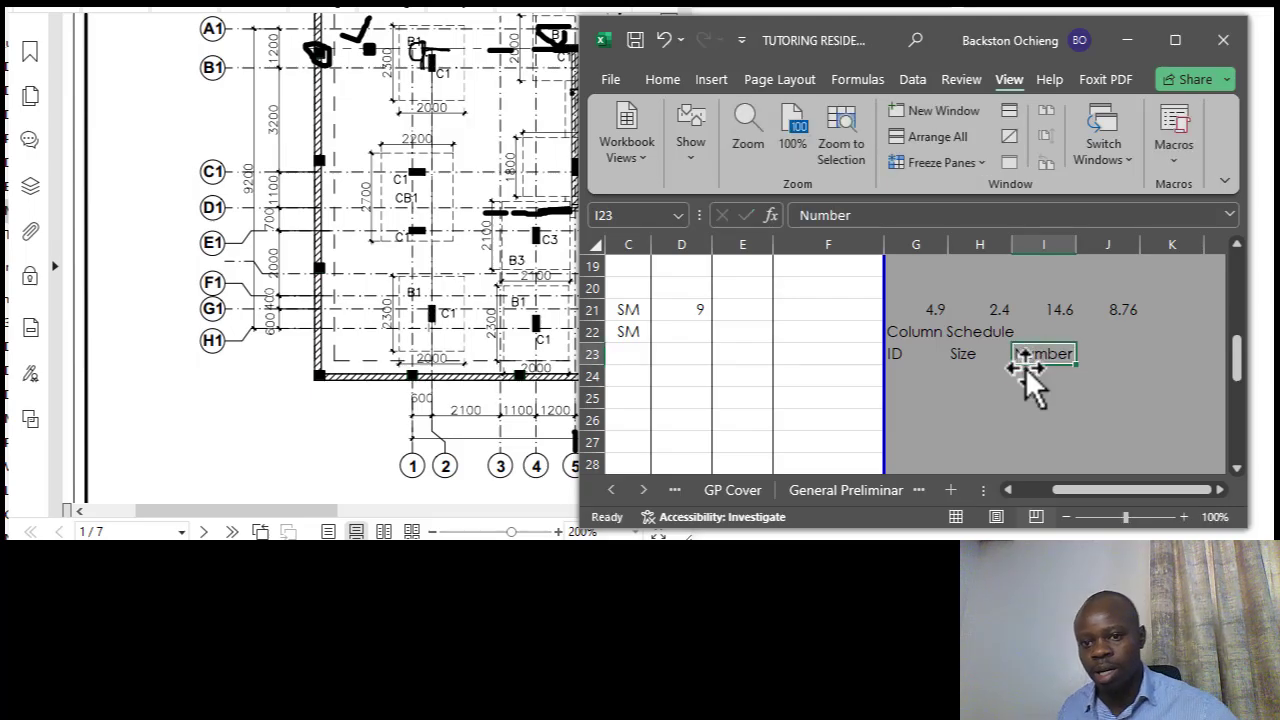
left_click(966, 366)
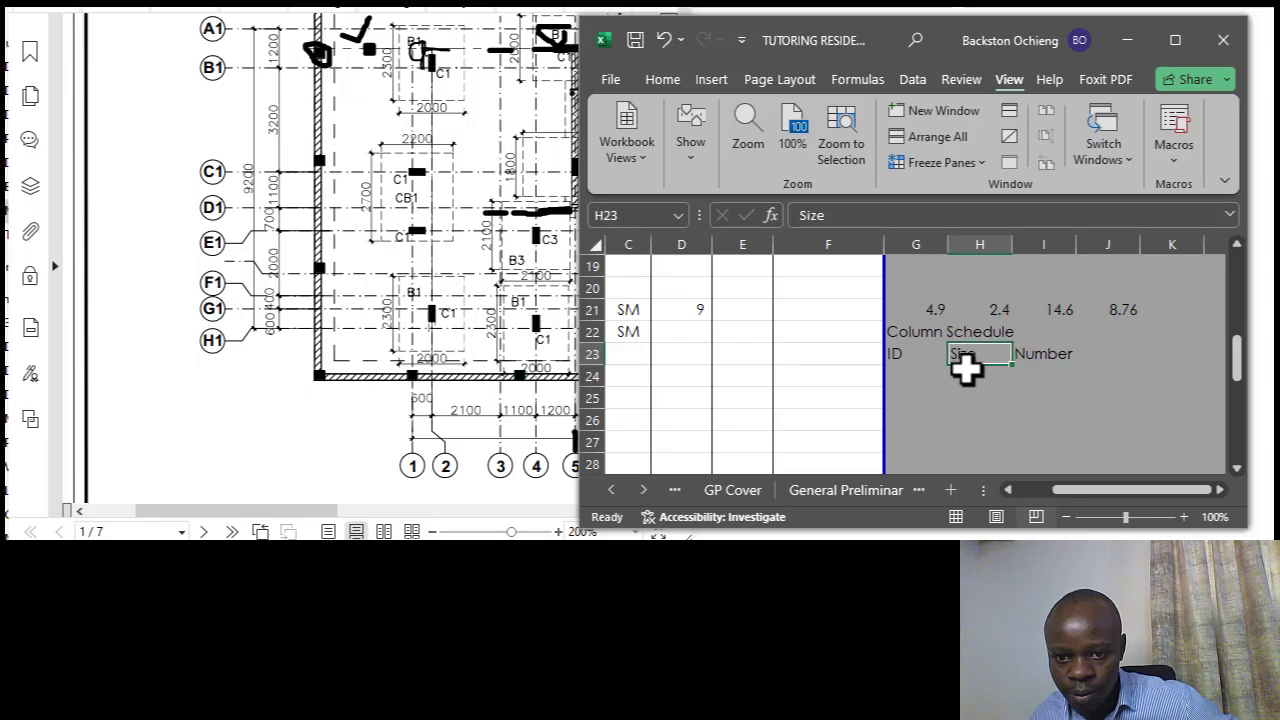
left_click(1040, 362)
left_click(980, 372)
left_click(980, 358)
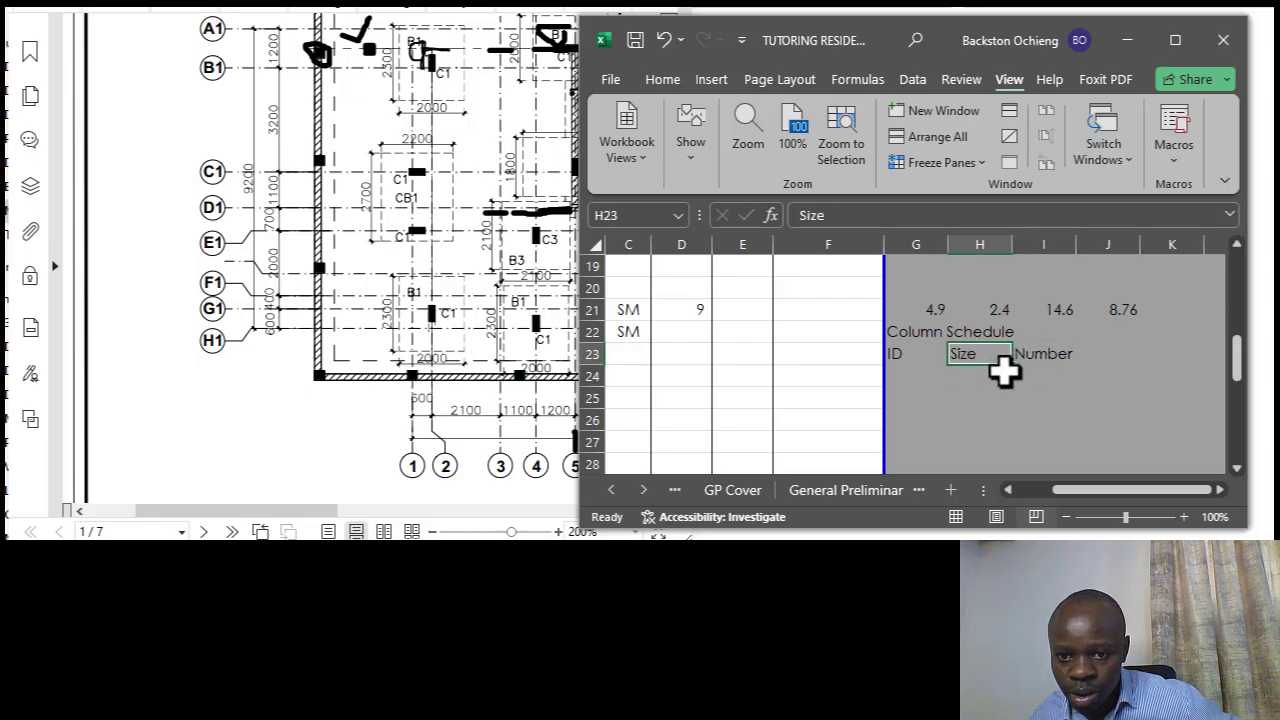
left_click(1032, 356)
left_click(975, 356)
left_click(1038, 350)
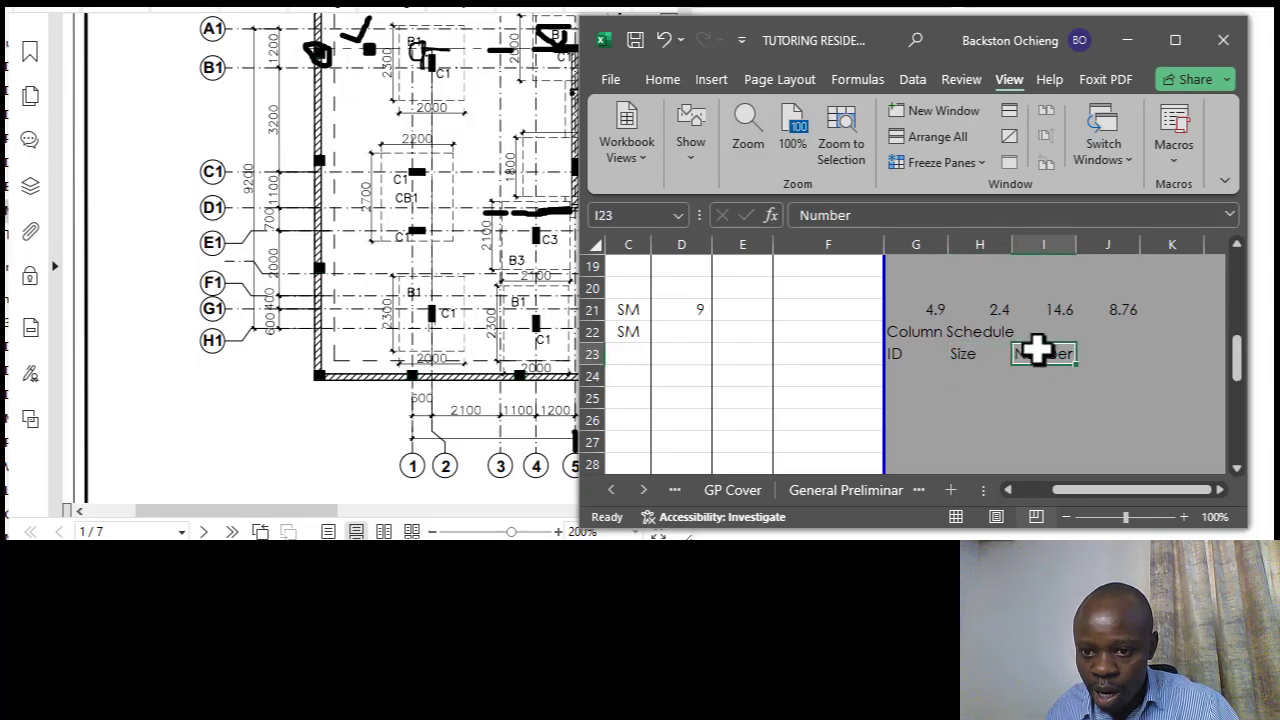
left_click(912, 372)
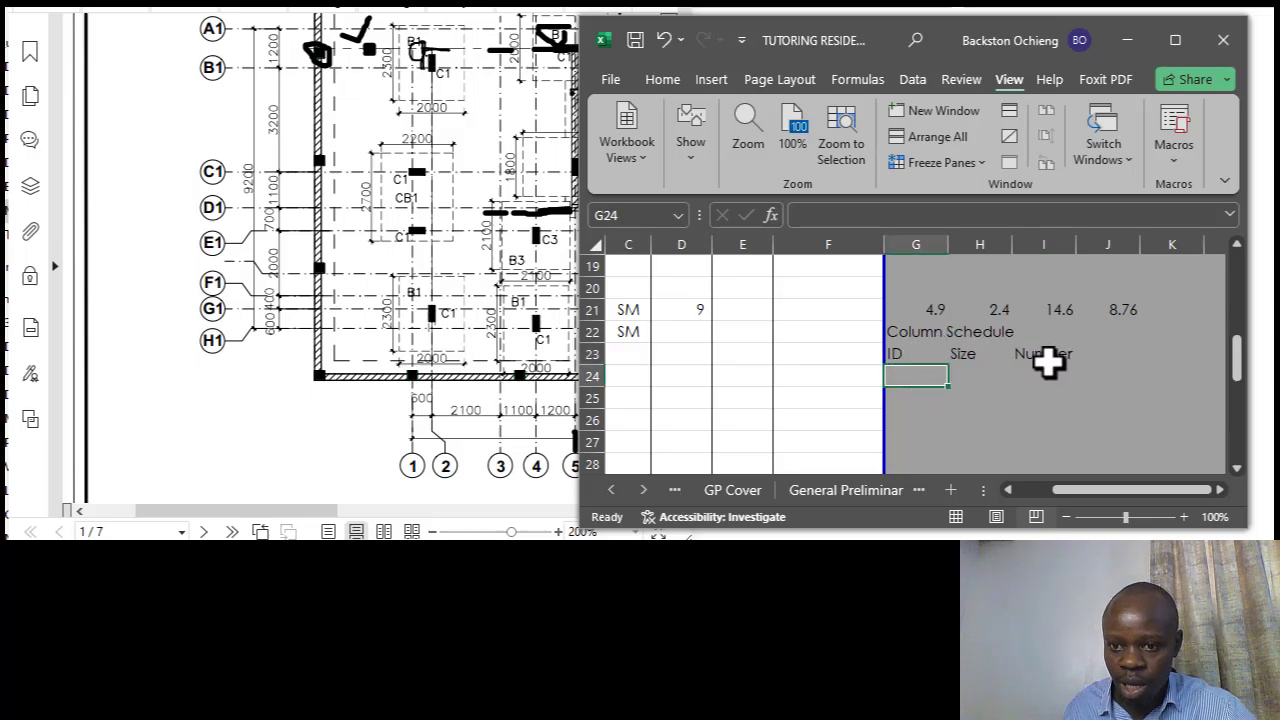
left_click(1045, 357)
left_click(903, 374)
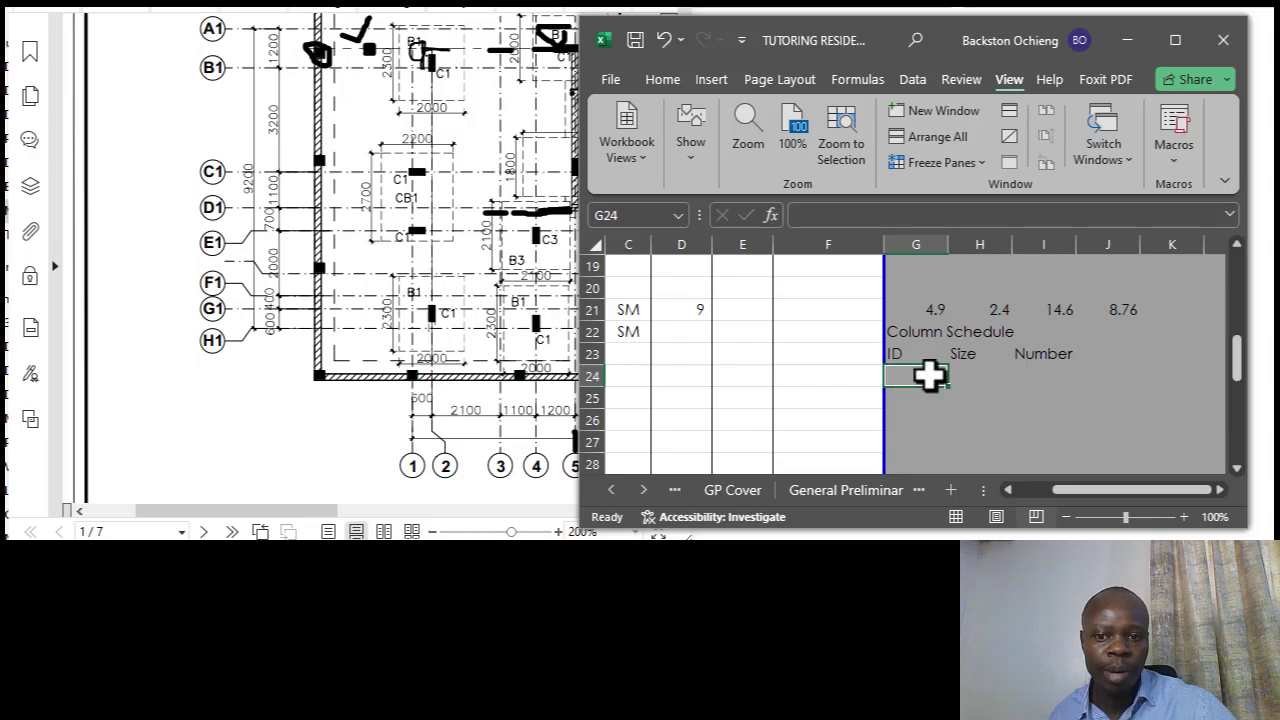
left_click(971, 370)
left_click(906, 378)
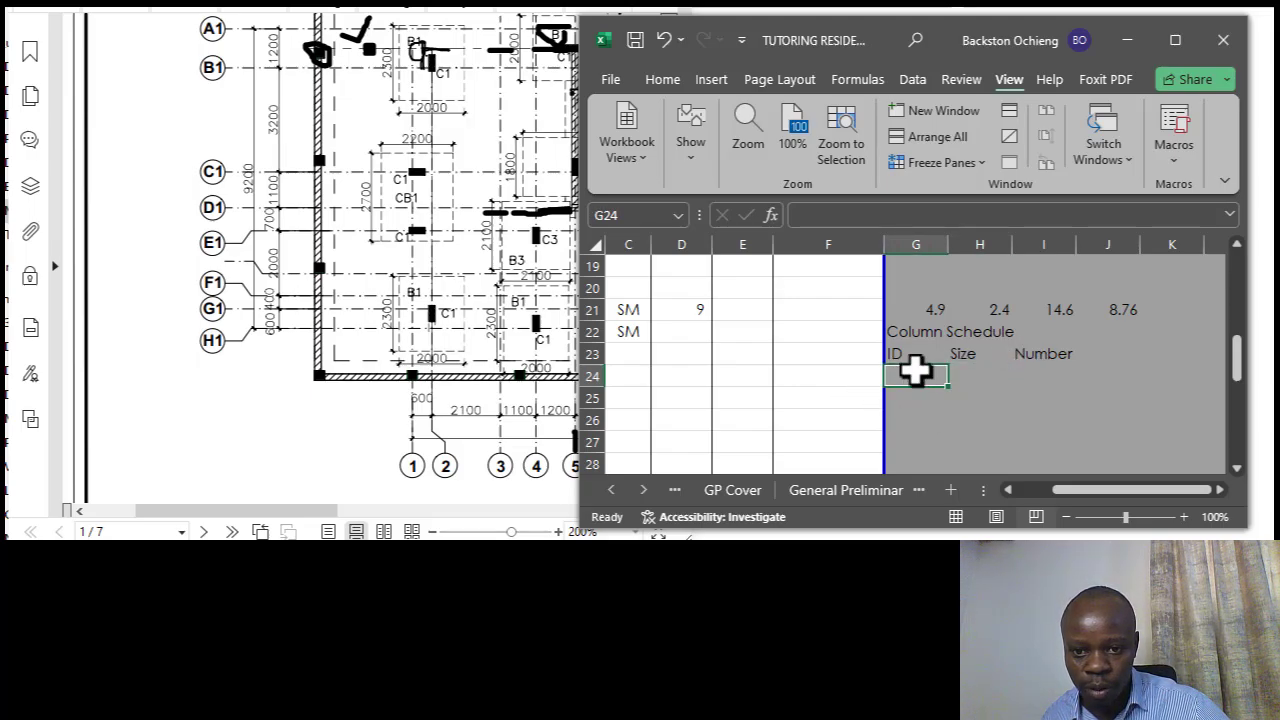
Change the schedule heading in cell G22 to "Column Base Schedule".
left_click(910, 327)
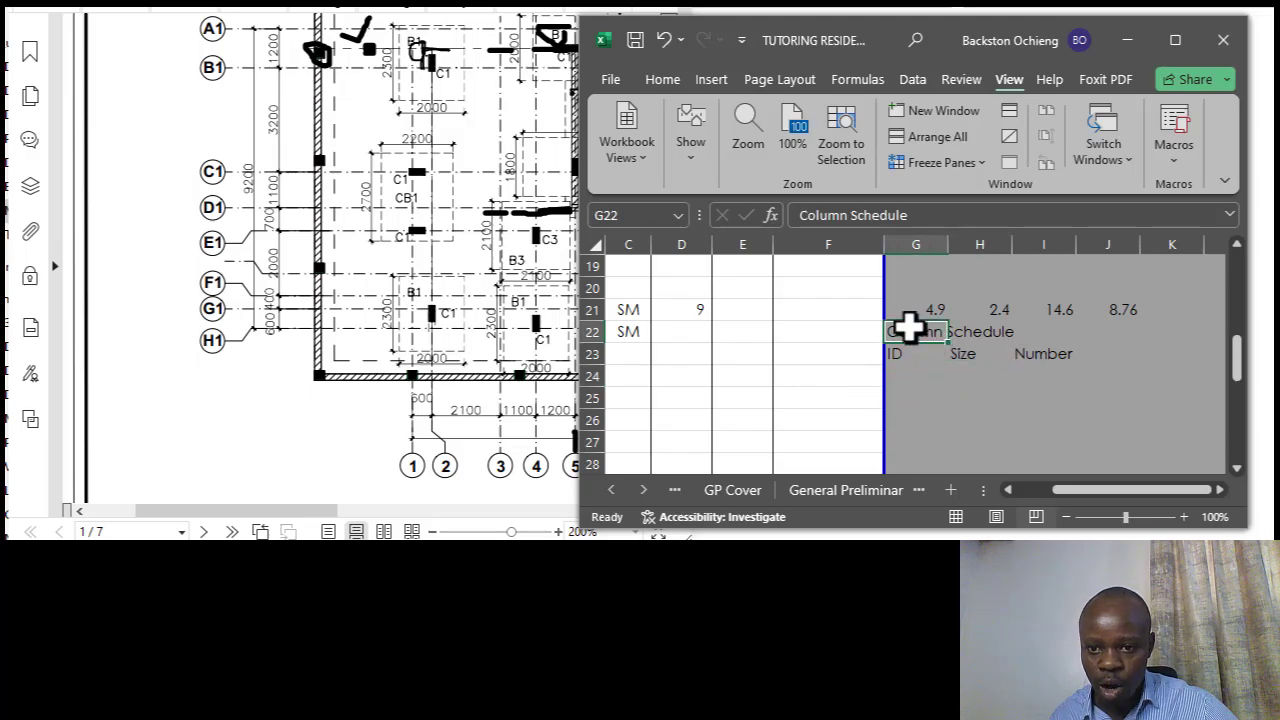
left_click(851, 215)
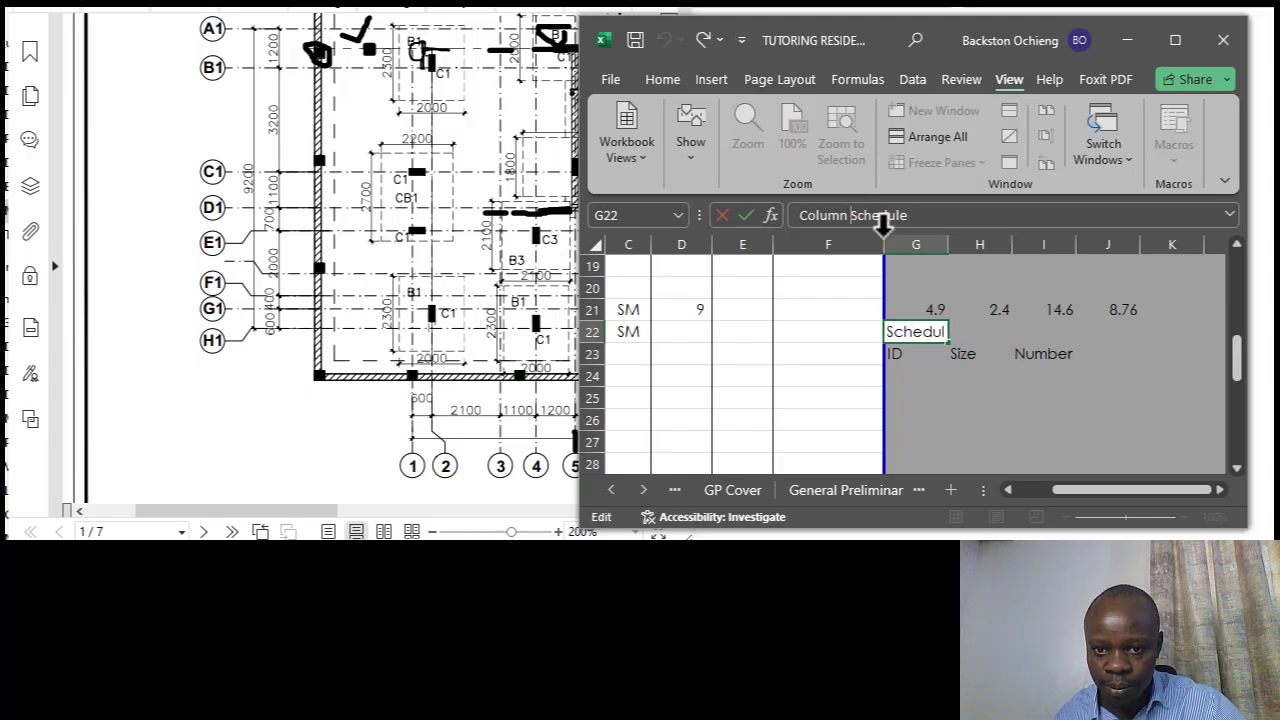
left_click(1000, 392)
left_click(921, 338)
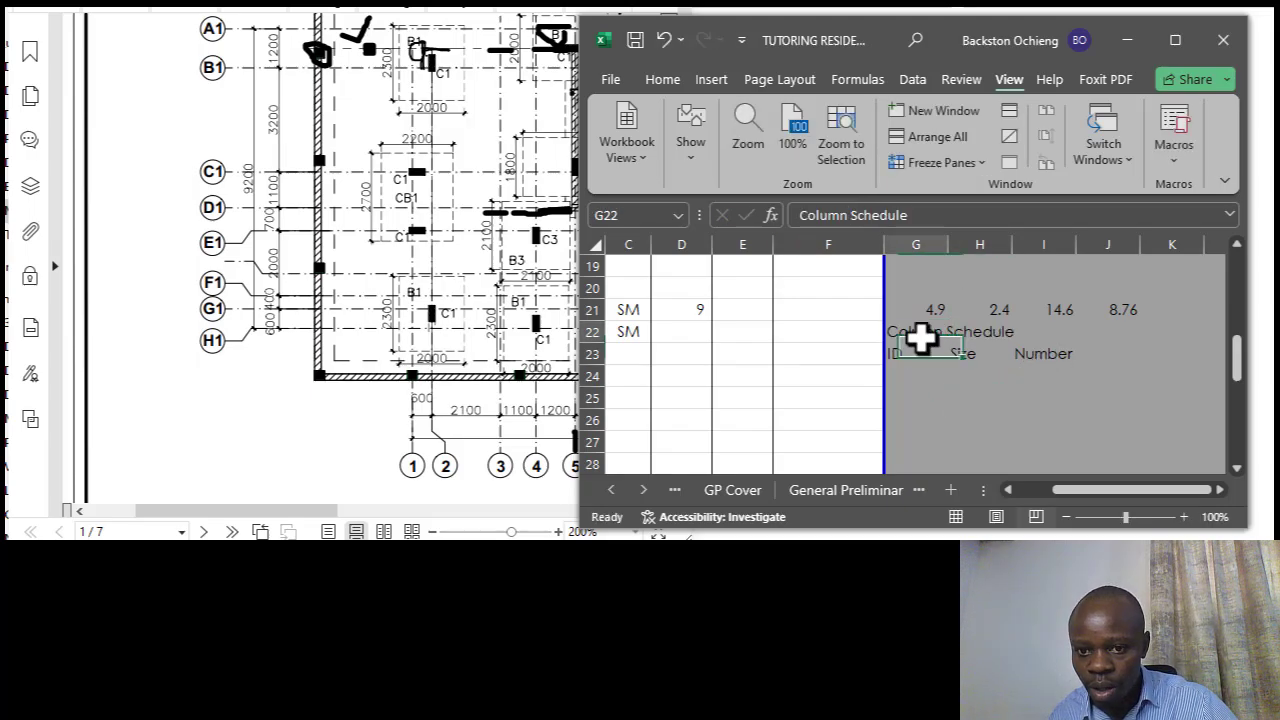
left_click(847, 215)
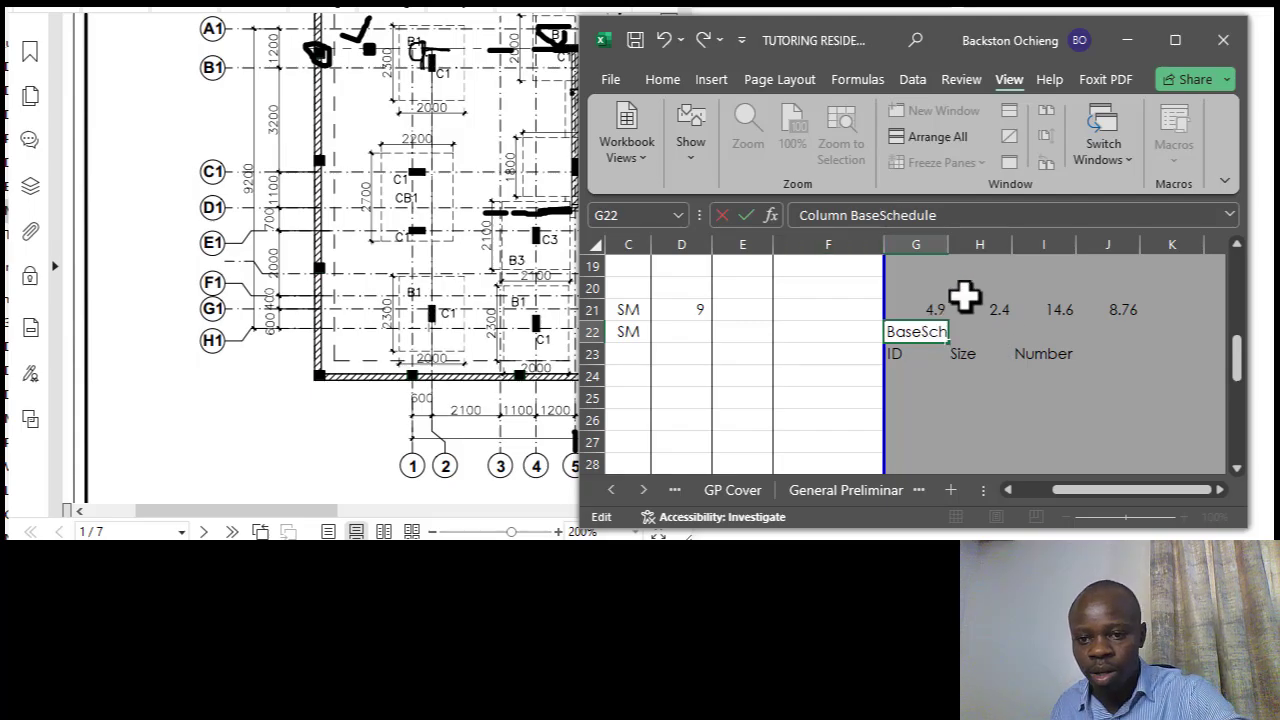
key("BackSpace")
key("BackSpace")
key("BackSpace")
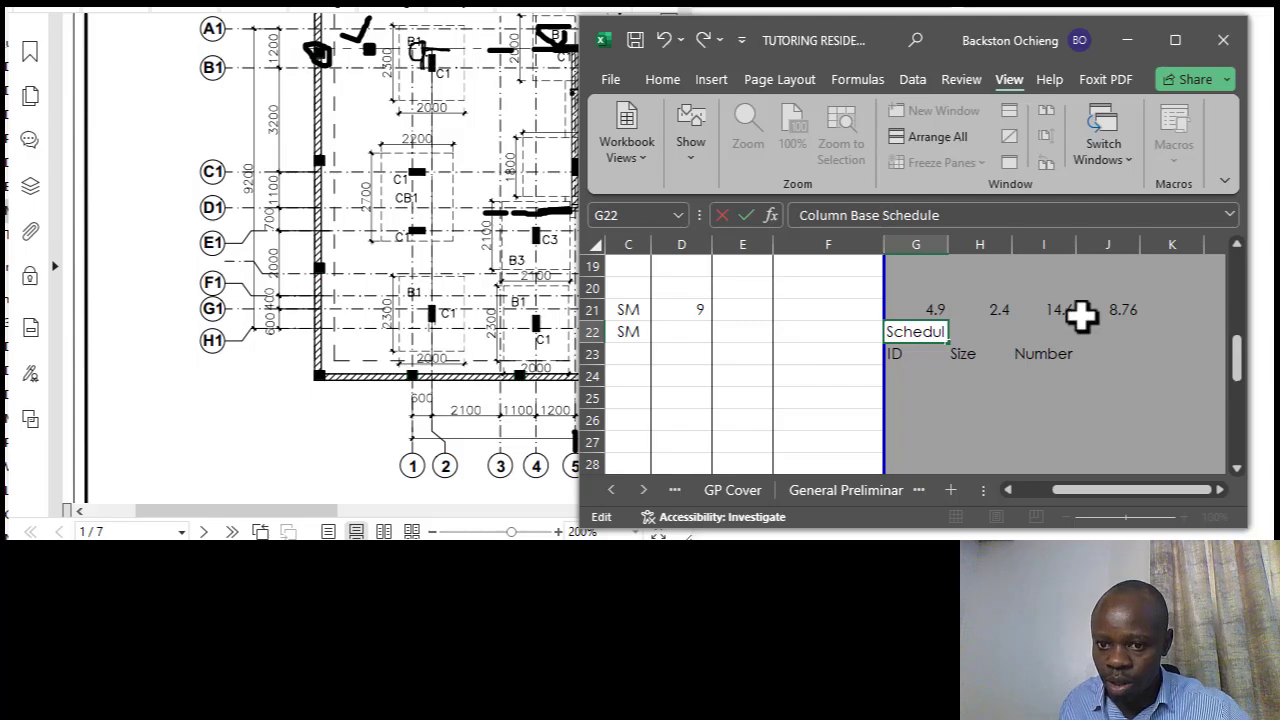
left_click(1030, 334)
Enter the base ID "B1" in cell G24 under the ID header, following the base labels on the foundation layout.
left_click(906, 358)
left_click(904, 369)
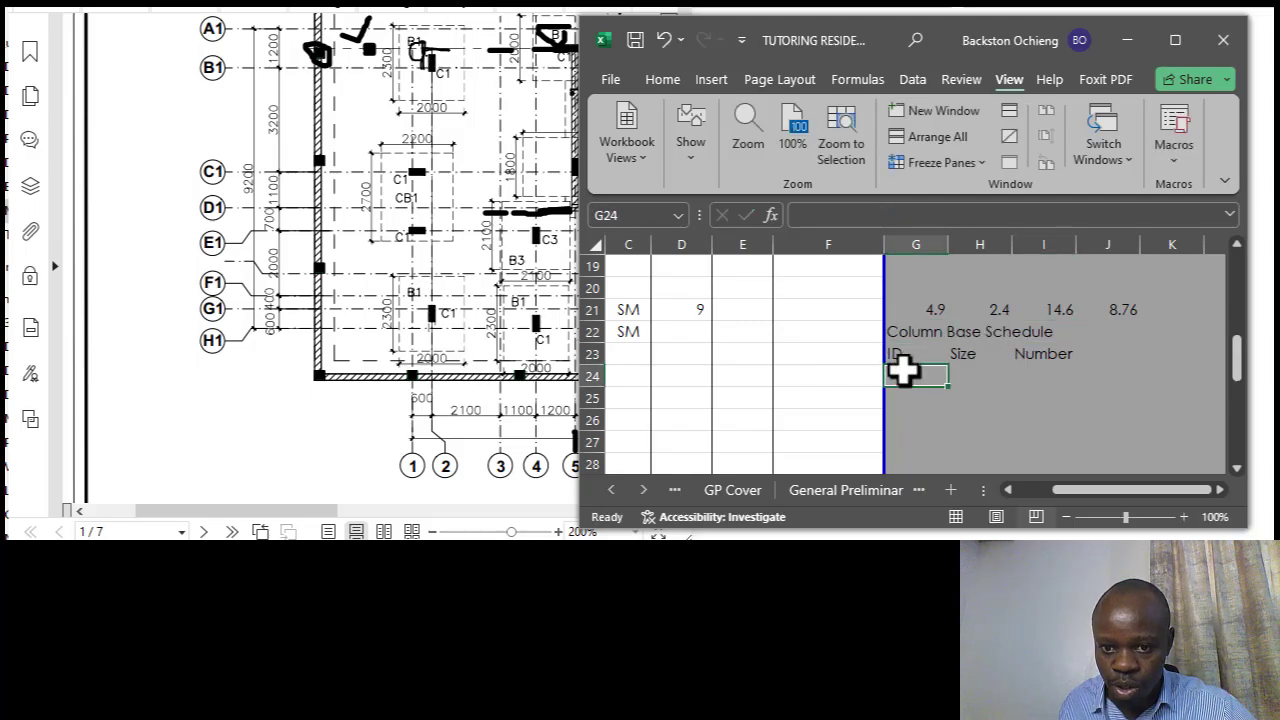
left_click(270, 511)
scroll(278, 515, "right", 2)
left_click(929, 392)
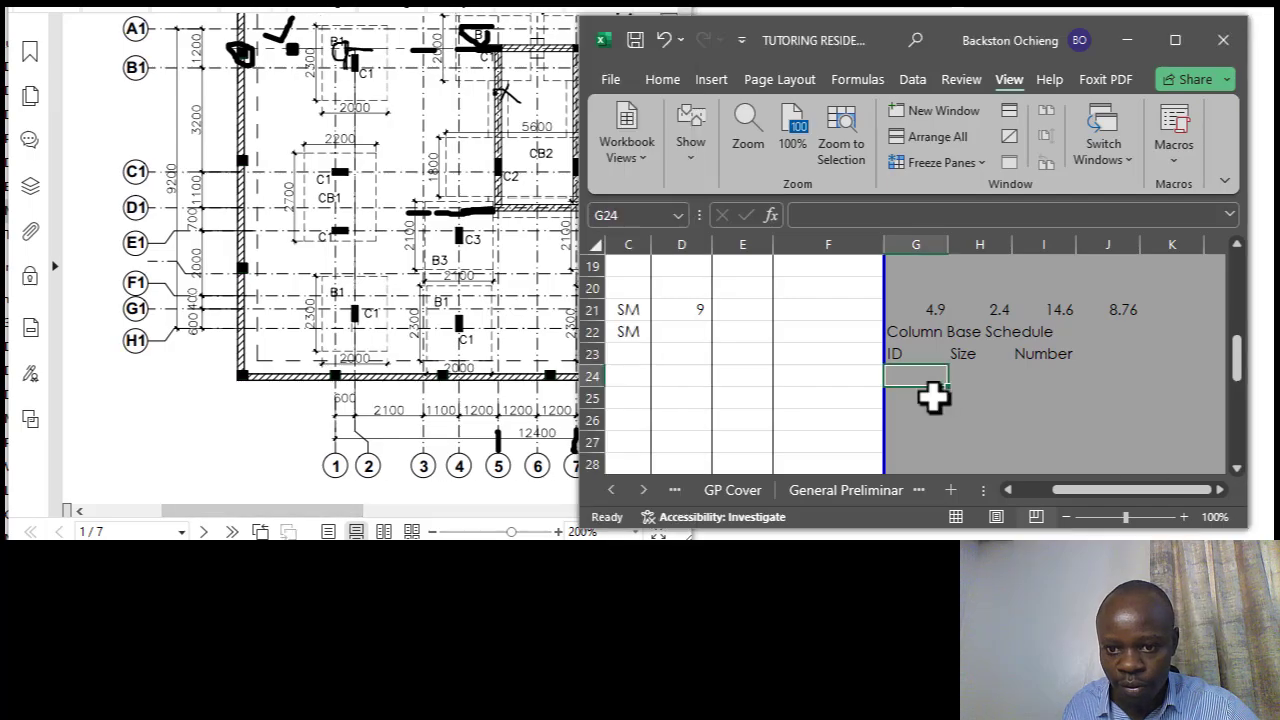
type("B1")
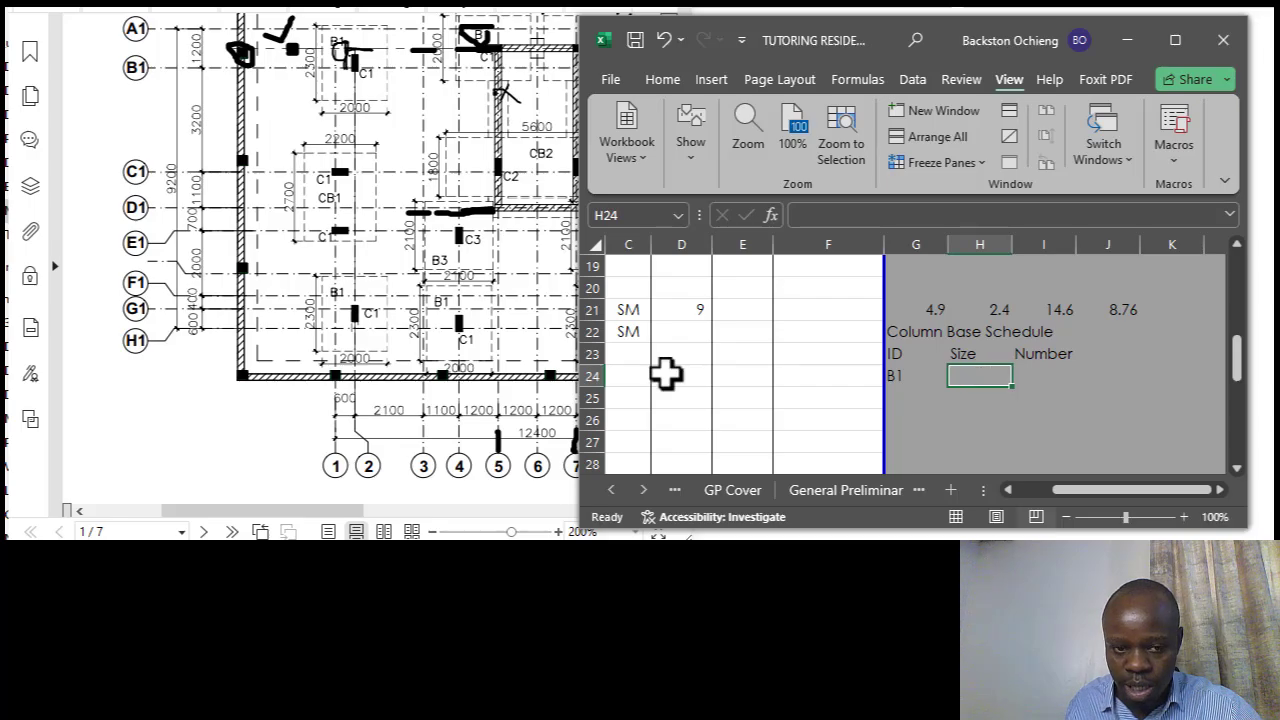
left_click(900, 378)
type("B1")
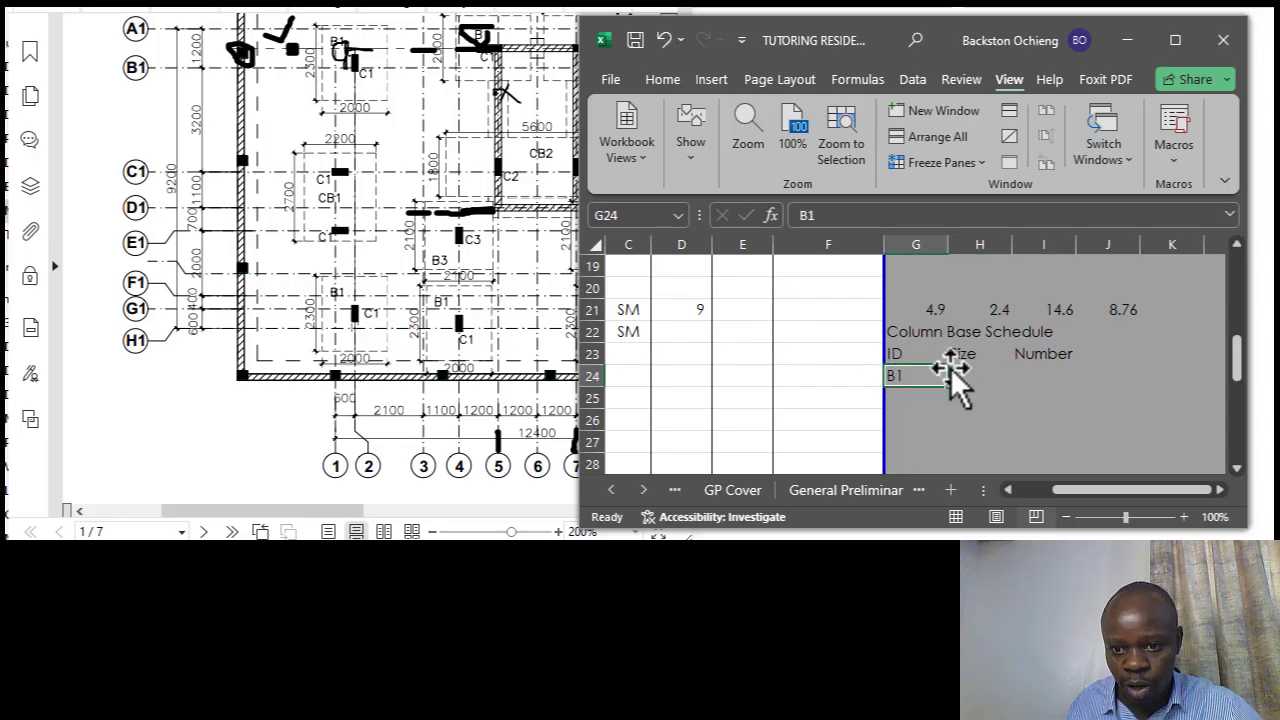
left_click(957, 370)
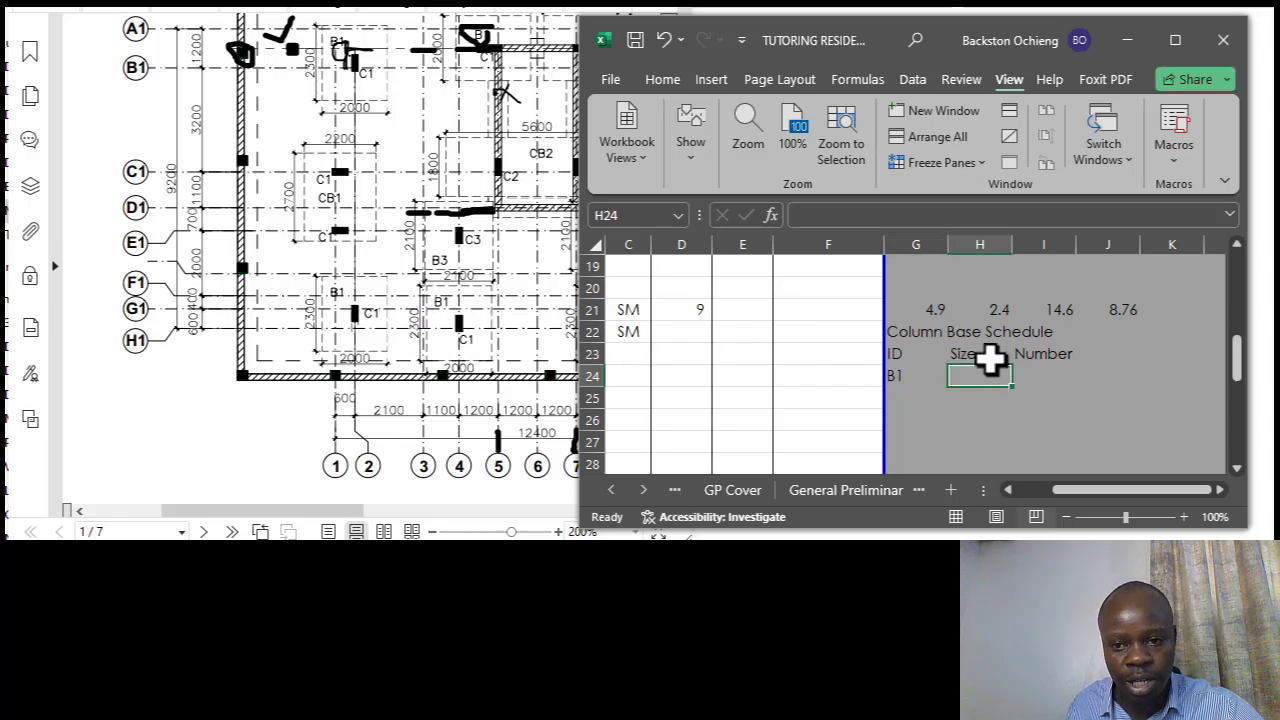
left_click(905, 380)
Enter the base ID "CB1" in cell G25 below B1.
left_click(913, 396)
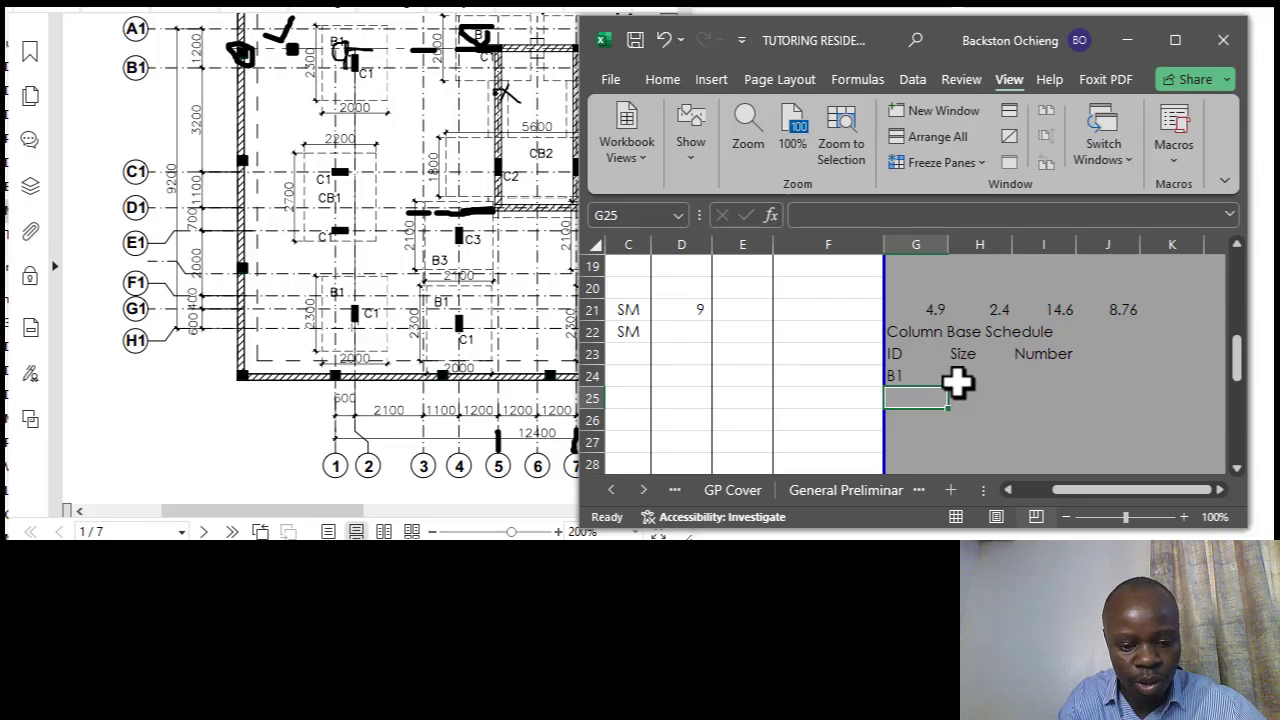
type("CB1")
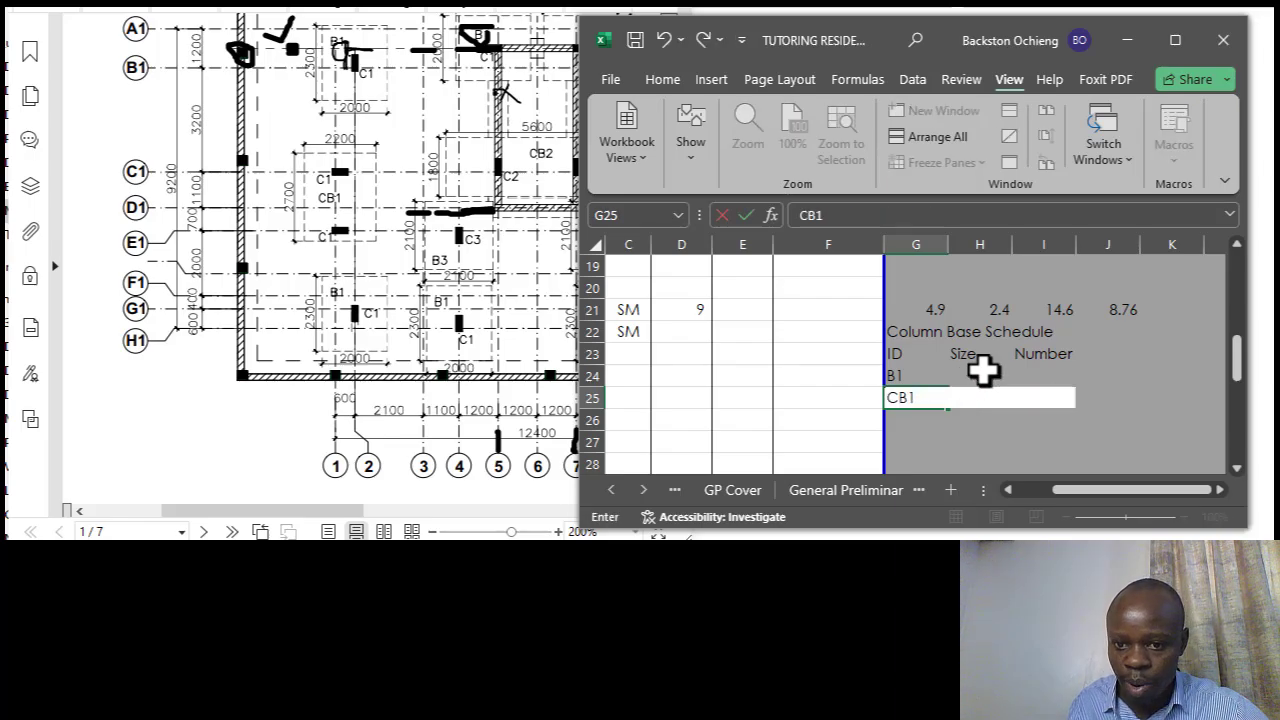
left_click(957, 381)
left_click(905, 398)
Enter the base ID "B3" in cell G26 below CB1.
left_click(910, 420)
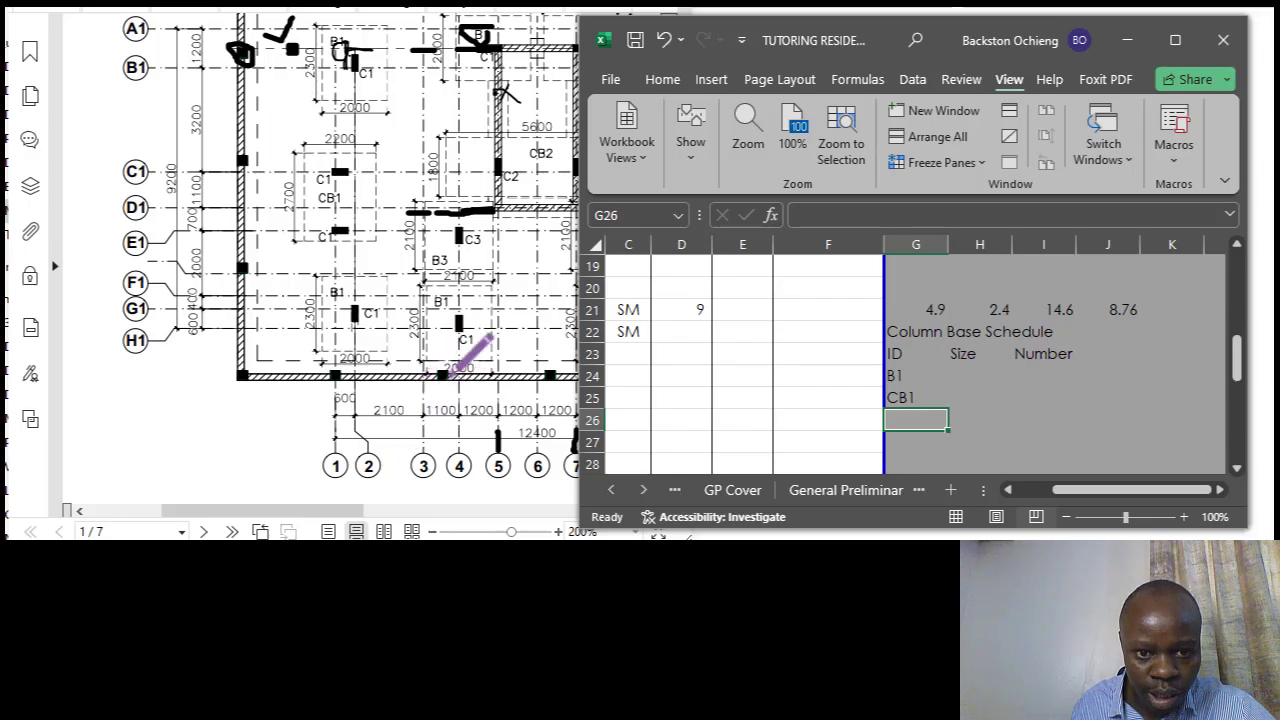
type("B3")
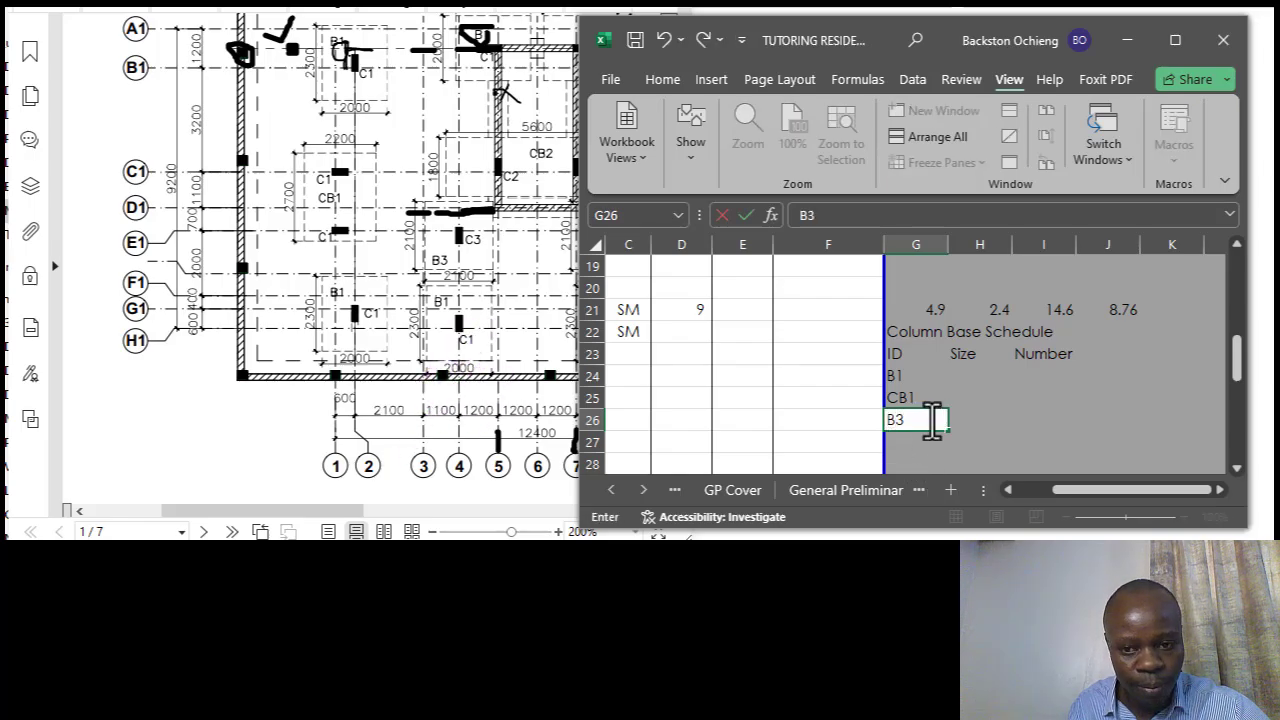
left_click(990, 397)
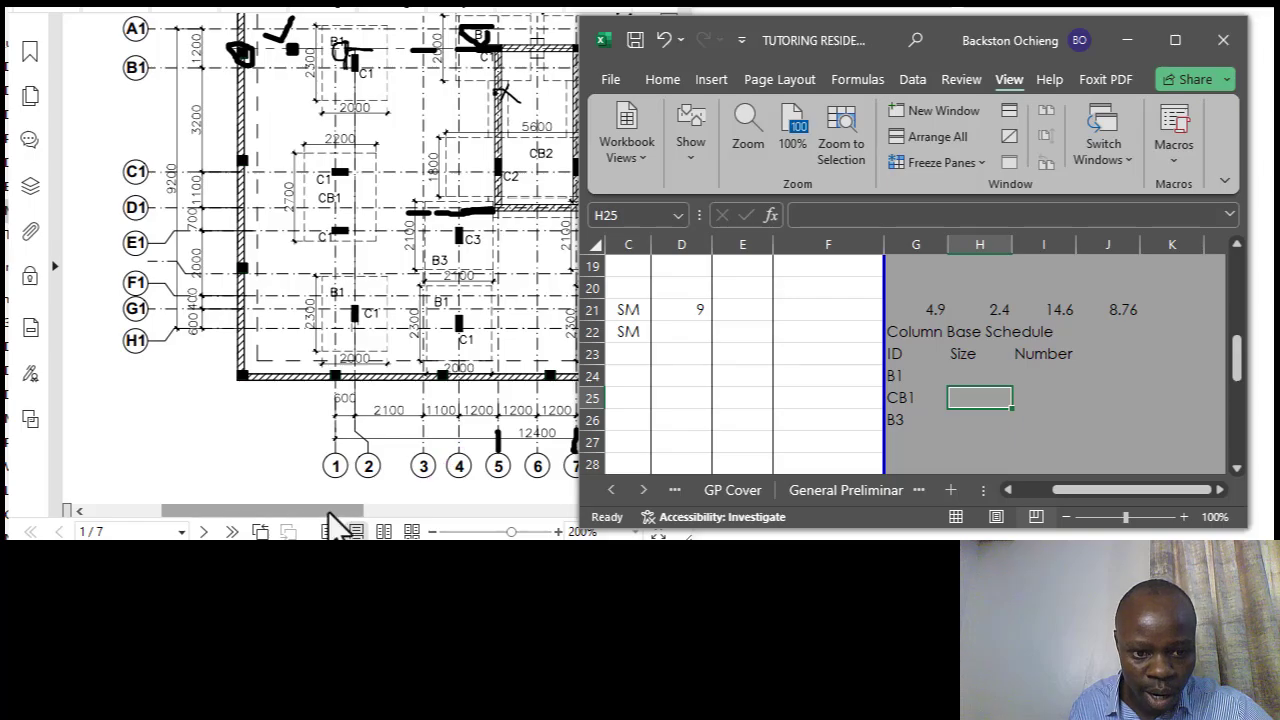
Check the remaining bases on the foundation layout, set cell G26 to "CB2" and enter "B3" in cell G27.
mouse_move(333, 515)
left_mouse_down()
mouse_move(405, 522)
mouse_move(379, 522)
left_mouse_up()
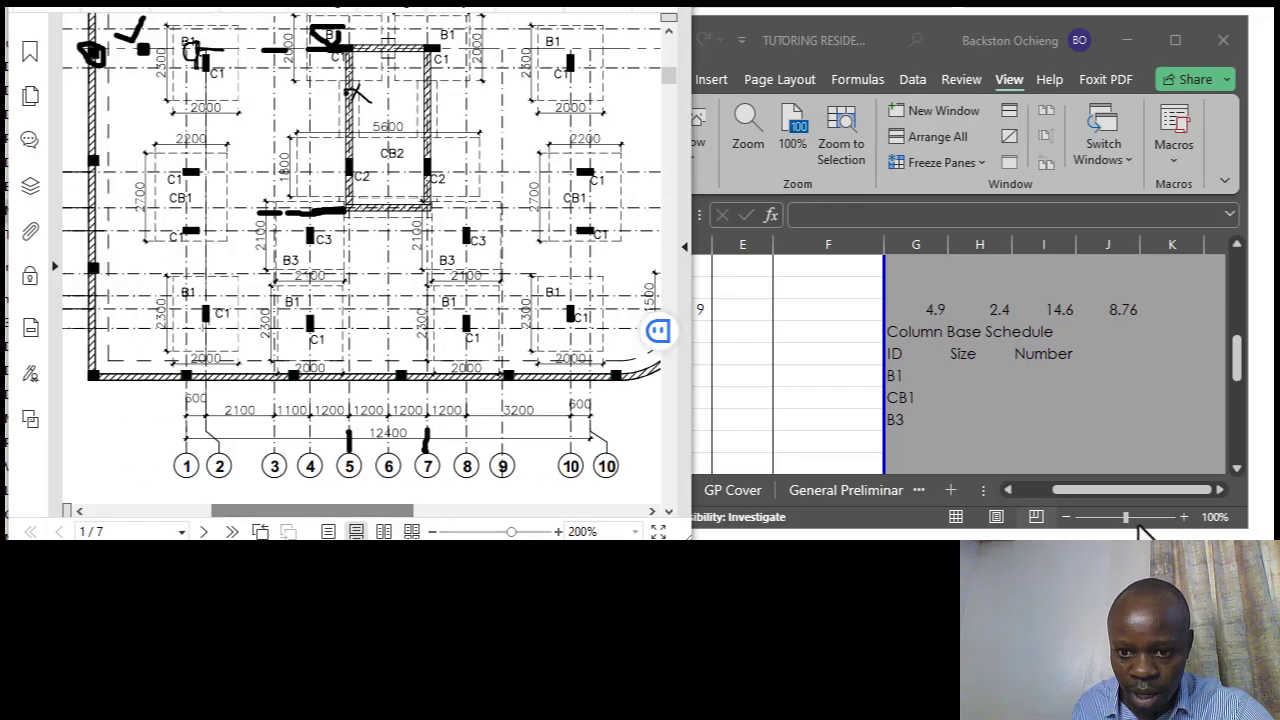
left_click(905, 425)
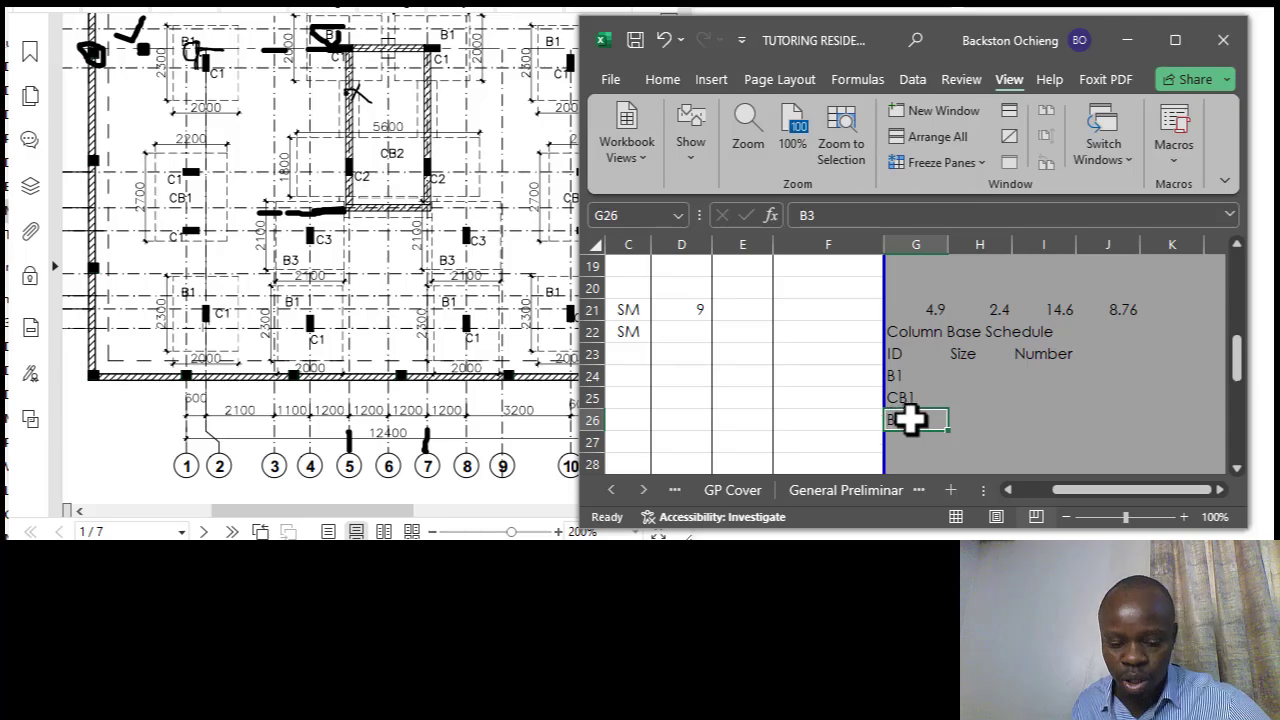
type("CB2")
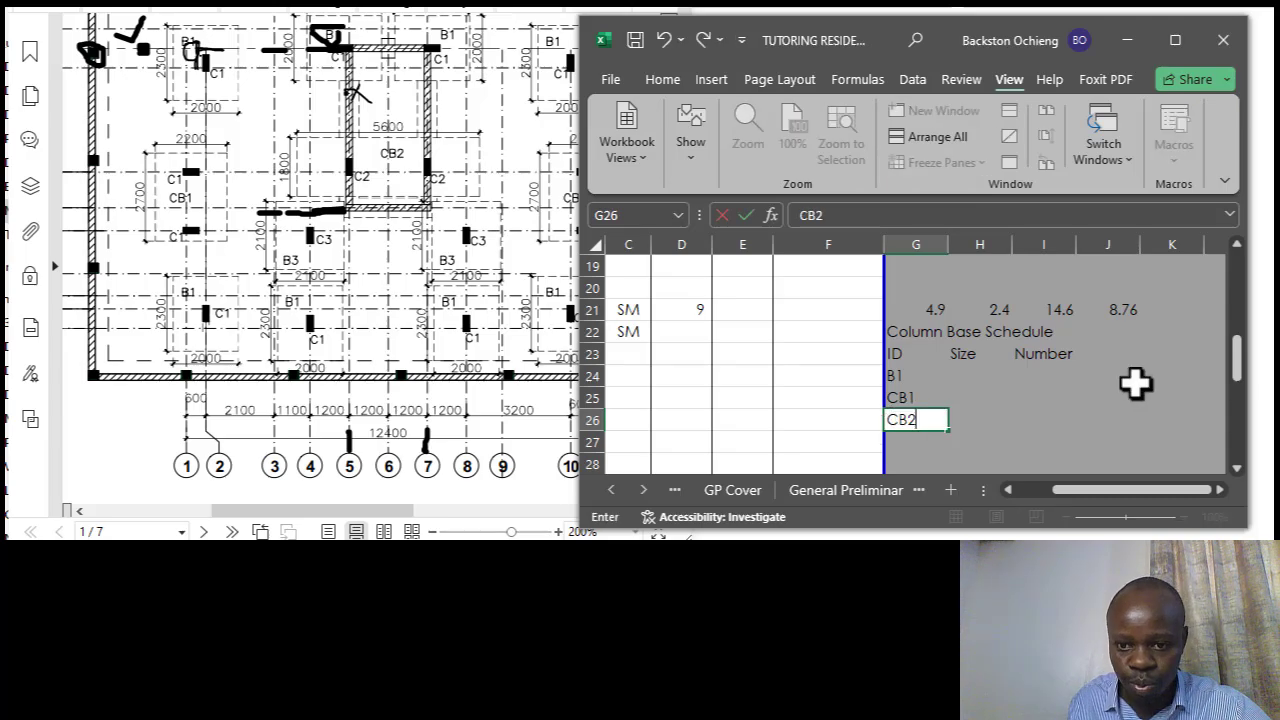
type("B1")
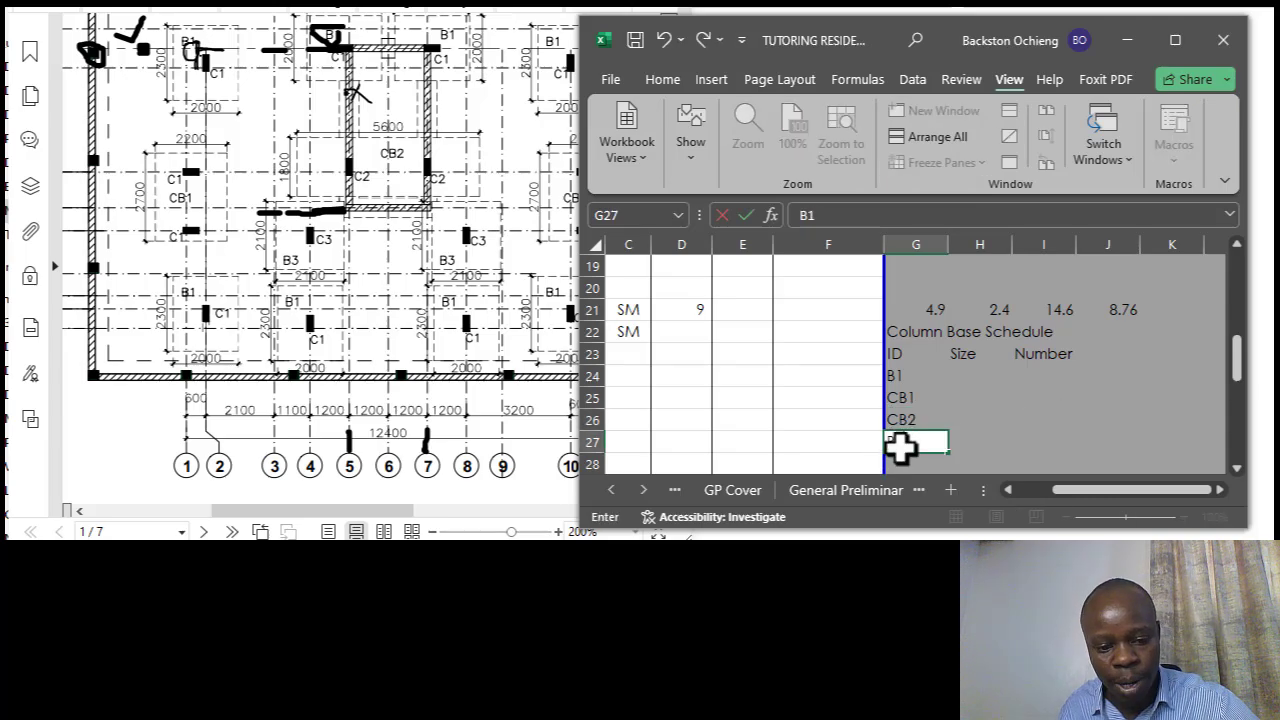
left_click(985, 418)
left_click(975, 375)
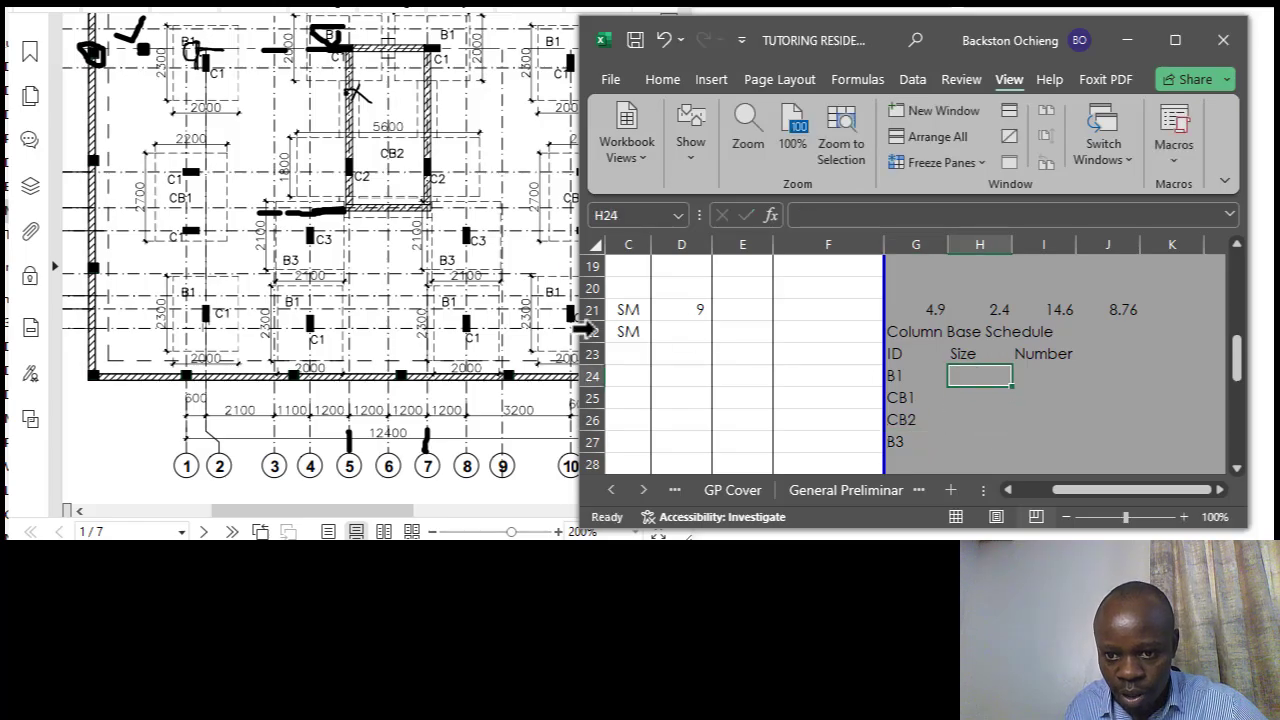
Erase the pencil marks beside the left wall column, over the B1 base at grid 5 and along the lower wall near CB2.
scroll(216, 246, "up", 1)
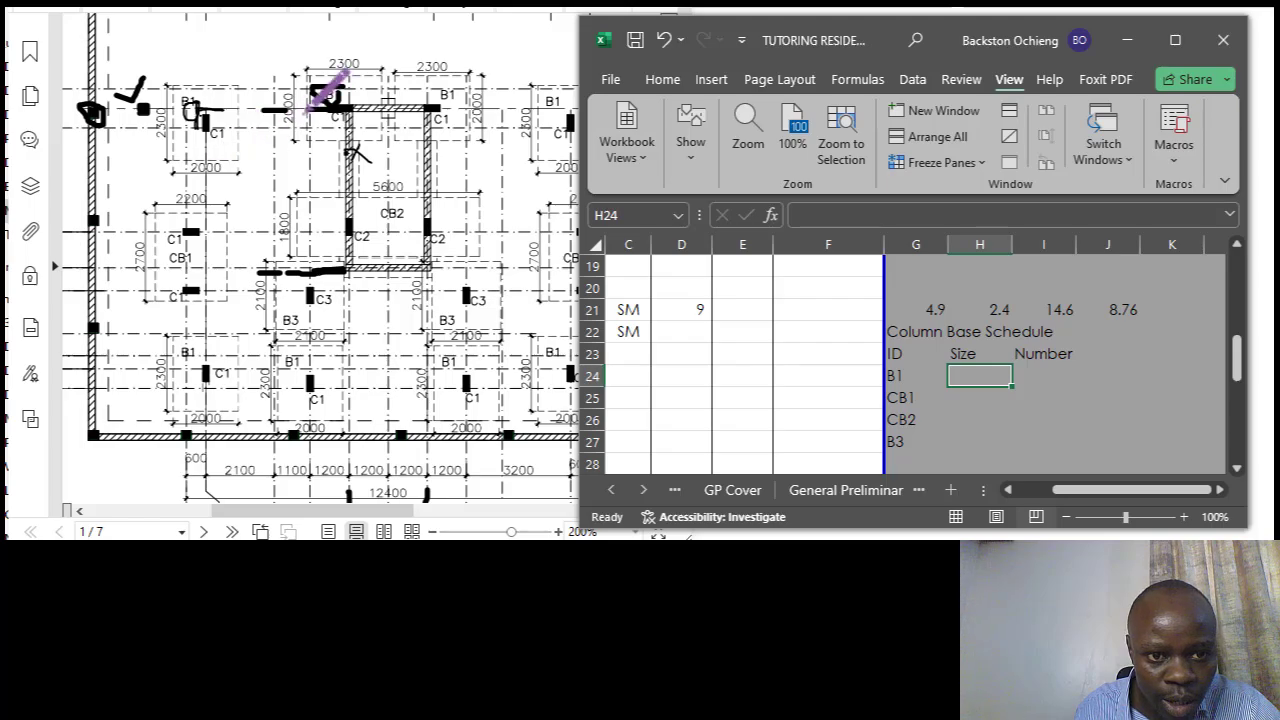
left_click(333, 95)
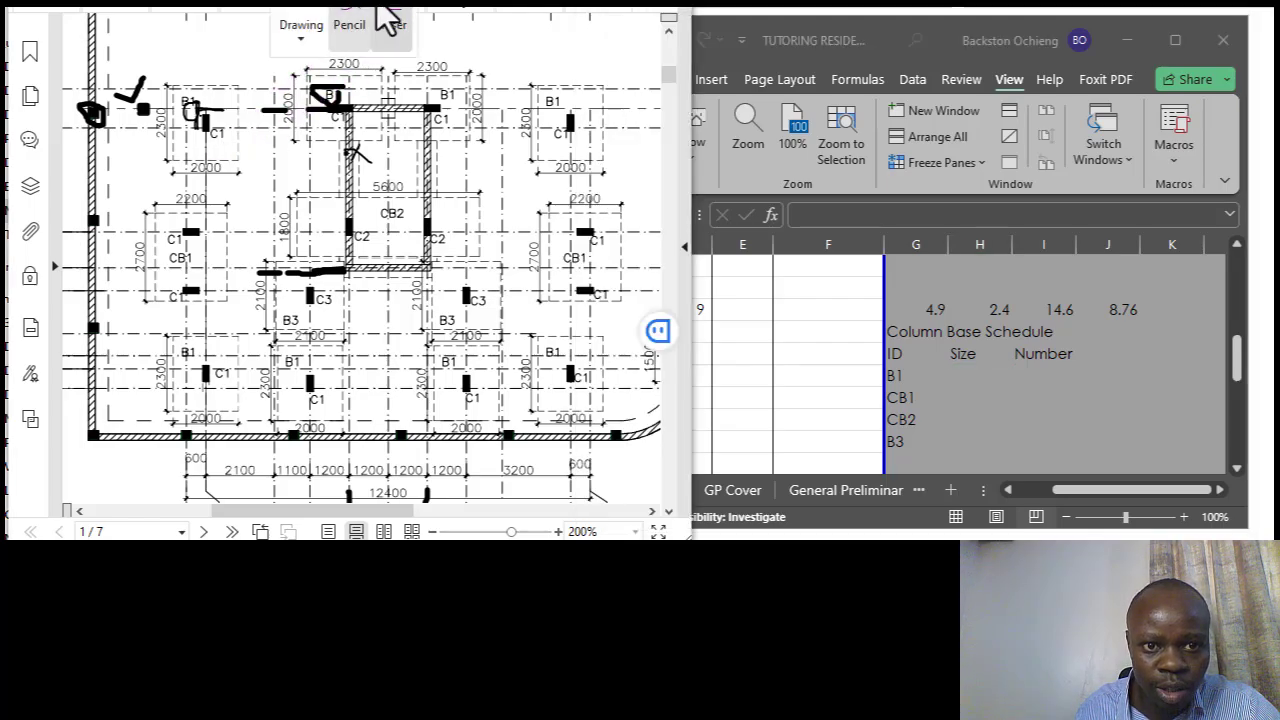
left_click(385, 22)
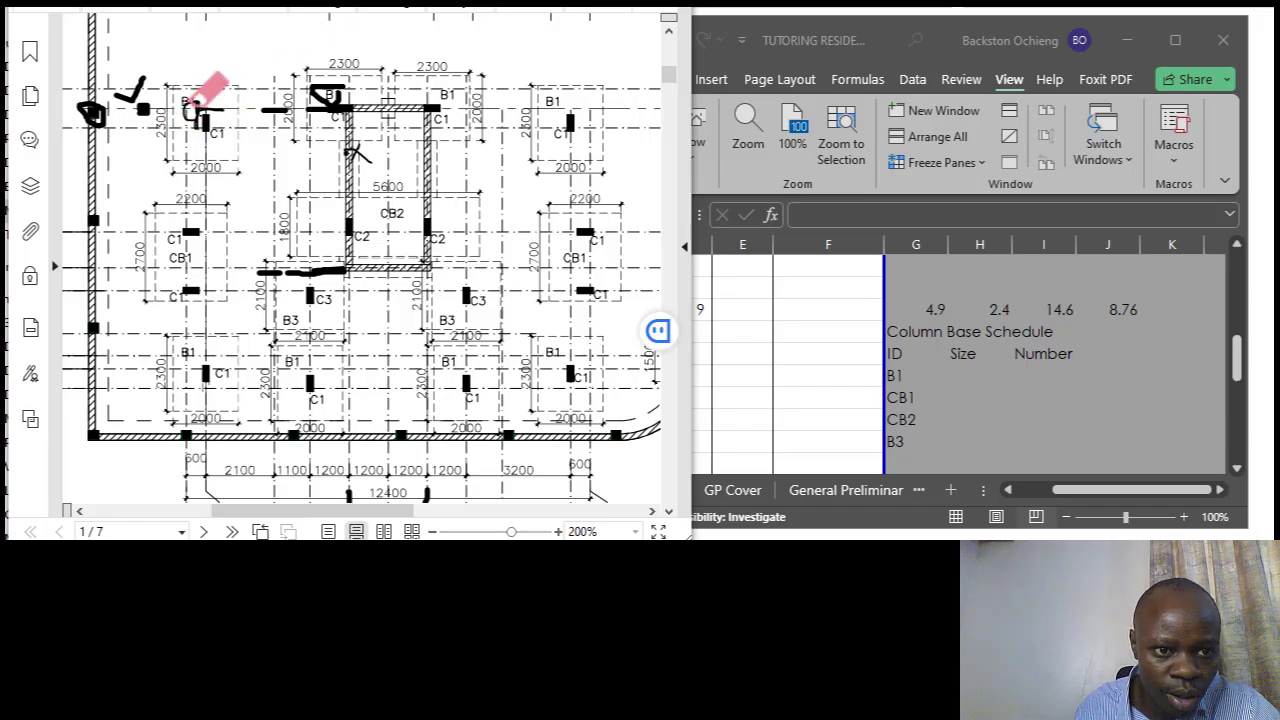
mouse_move(147, 106)
left_mouse_down()
mouse_move(128, 80)
mouse_move(138, 100)
mouse_move(127, 94)
left_mouse_up()
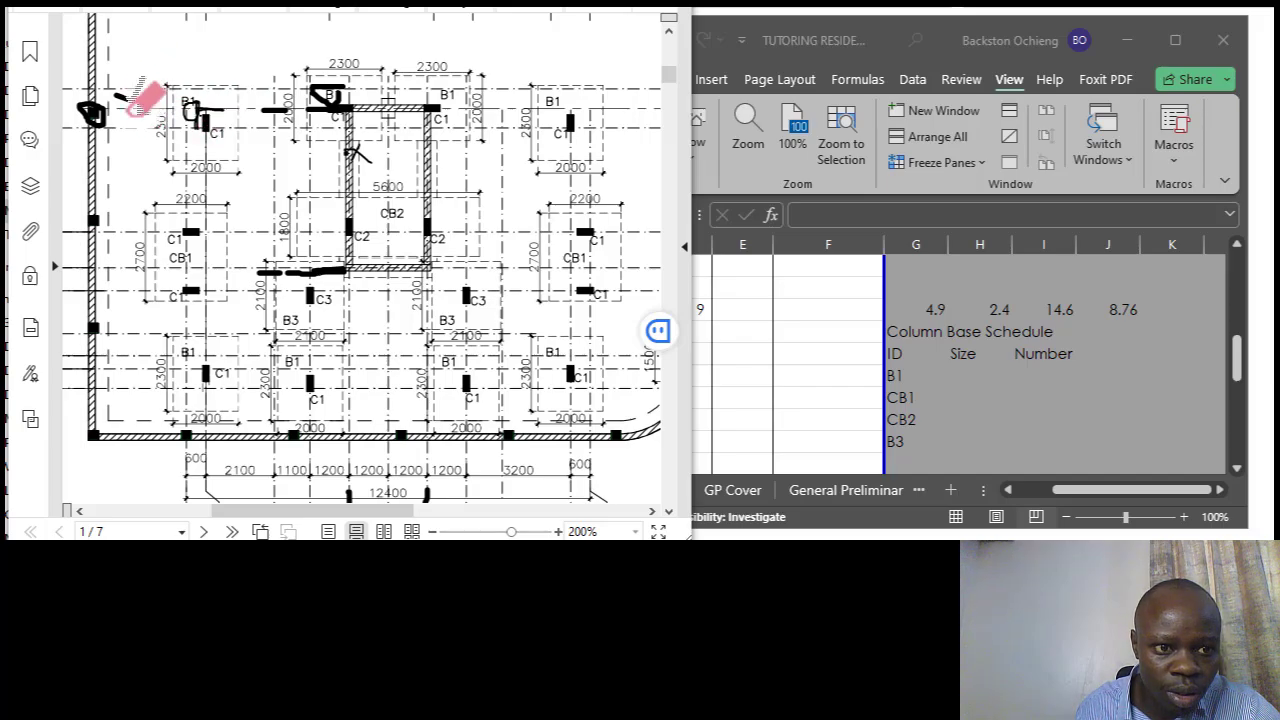
left_click_drag(90, 135, 88, 108)
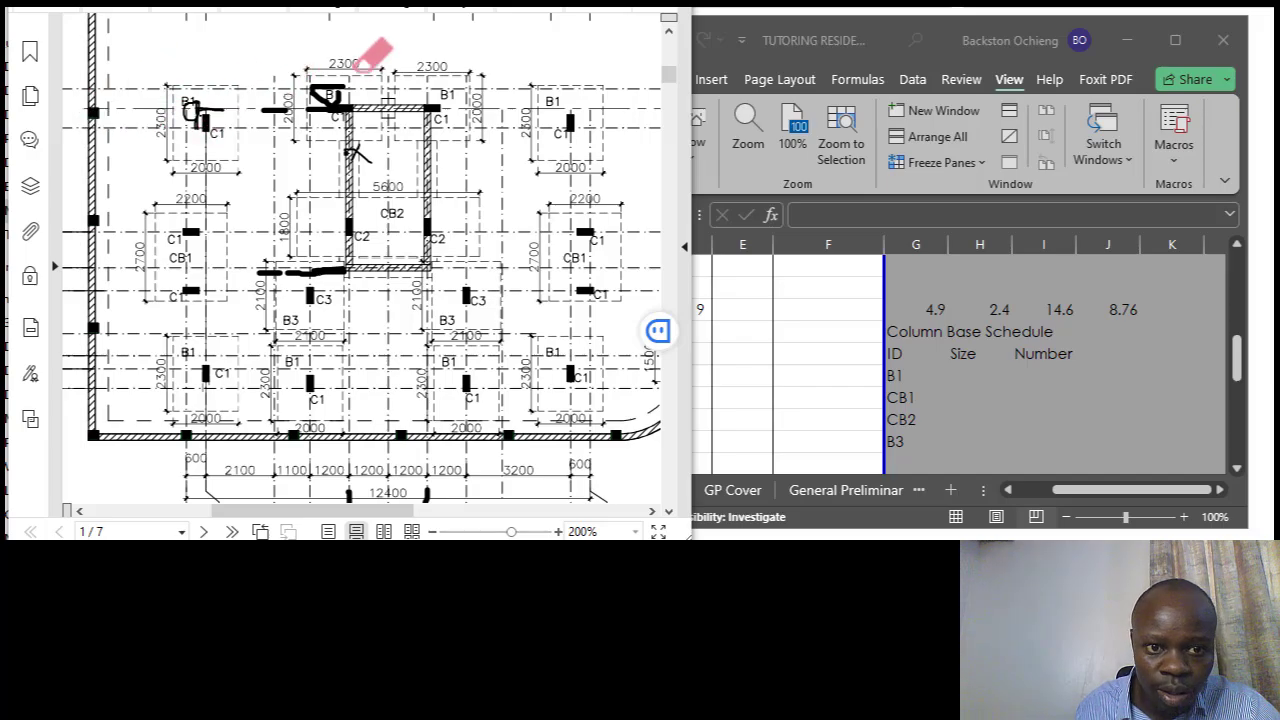
left_click_drag(342, 90, 318, 97)
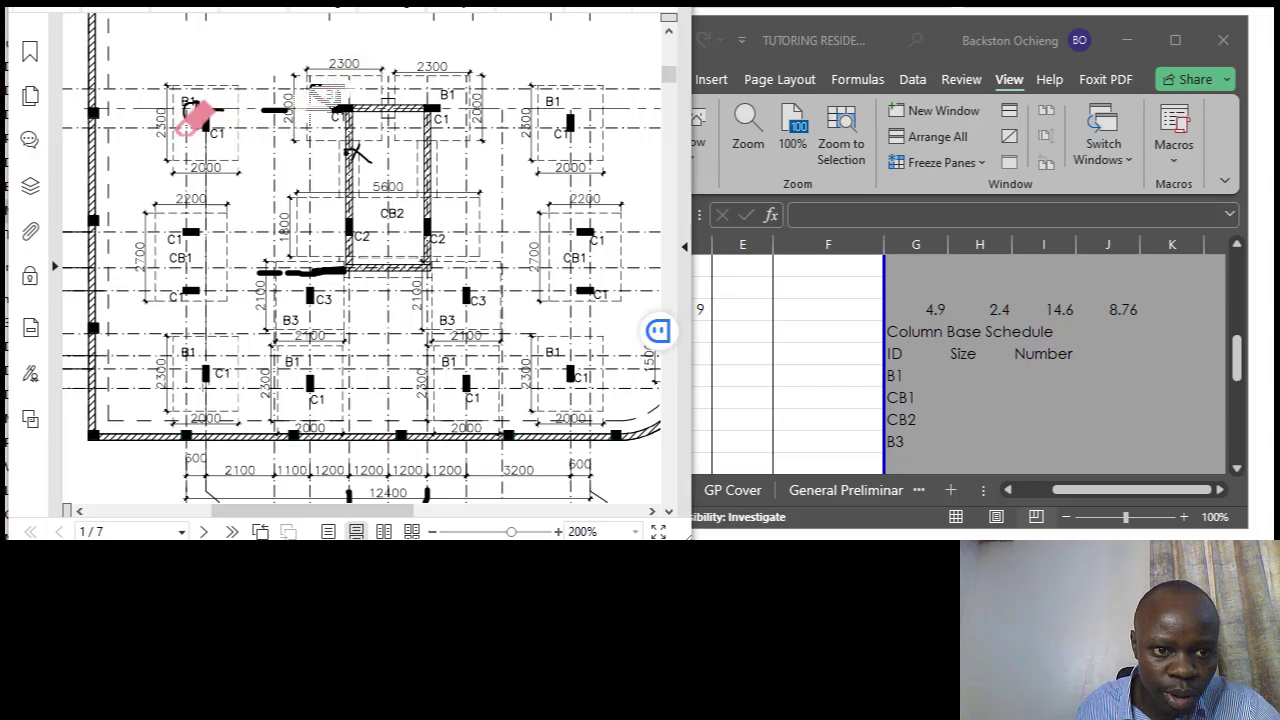
mouse_move(277, 243)
left_mouse_down()
mouse_move(312, 277)
mouse_move(340, 268)
mouse_move(295, 268)
left_mouse_up()
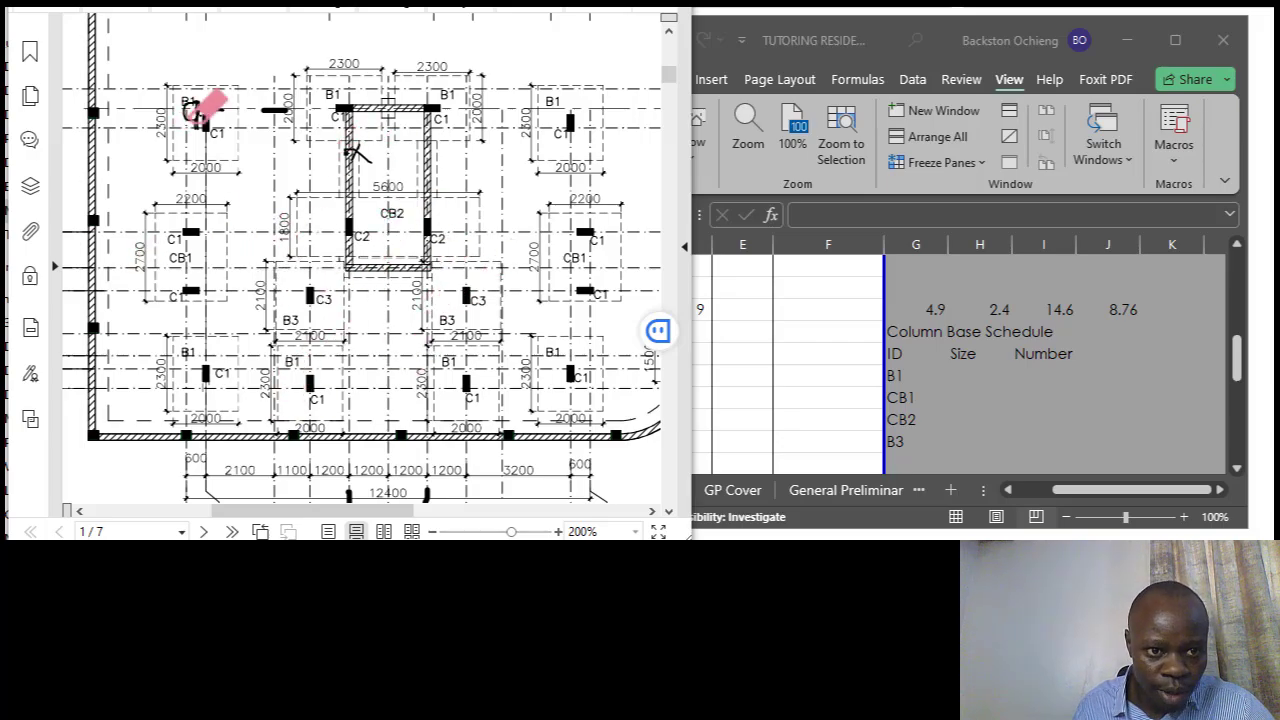
left_click(950, 378)
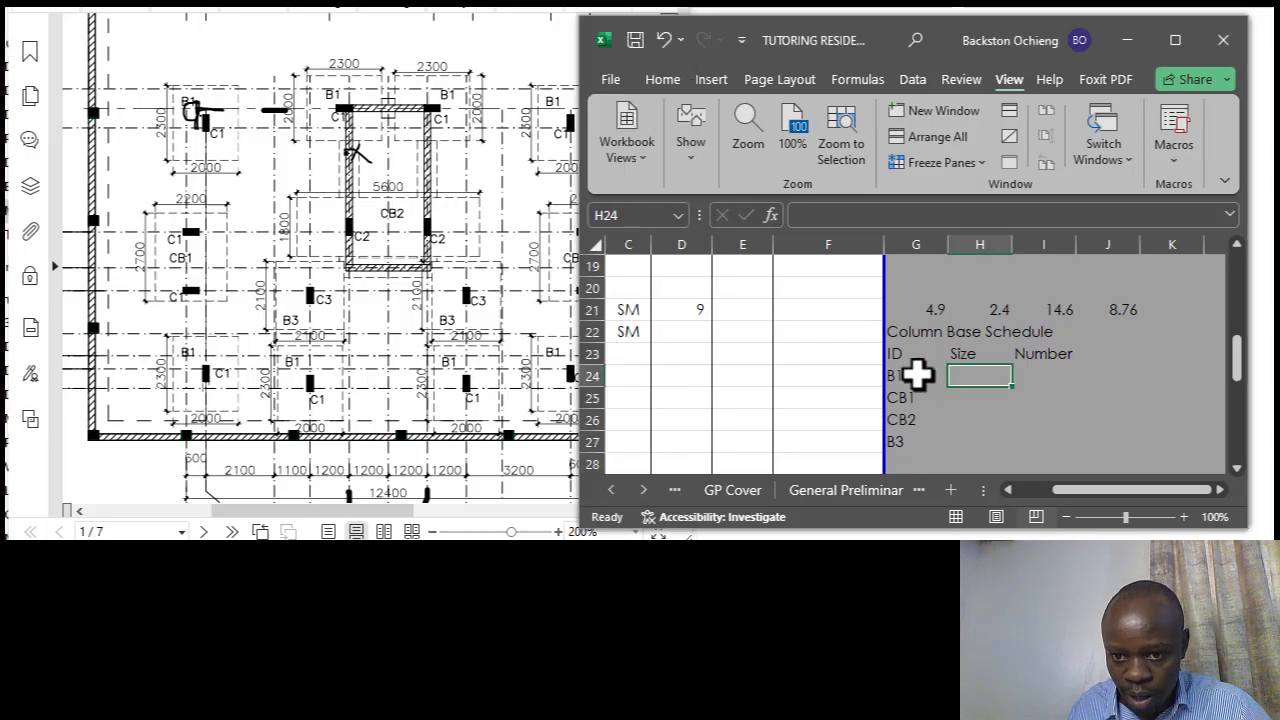
left_click(914, 375)
left_click(972, 375)
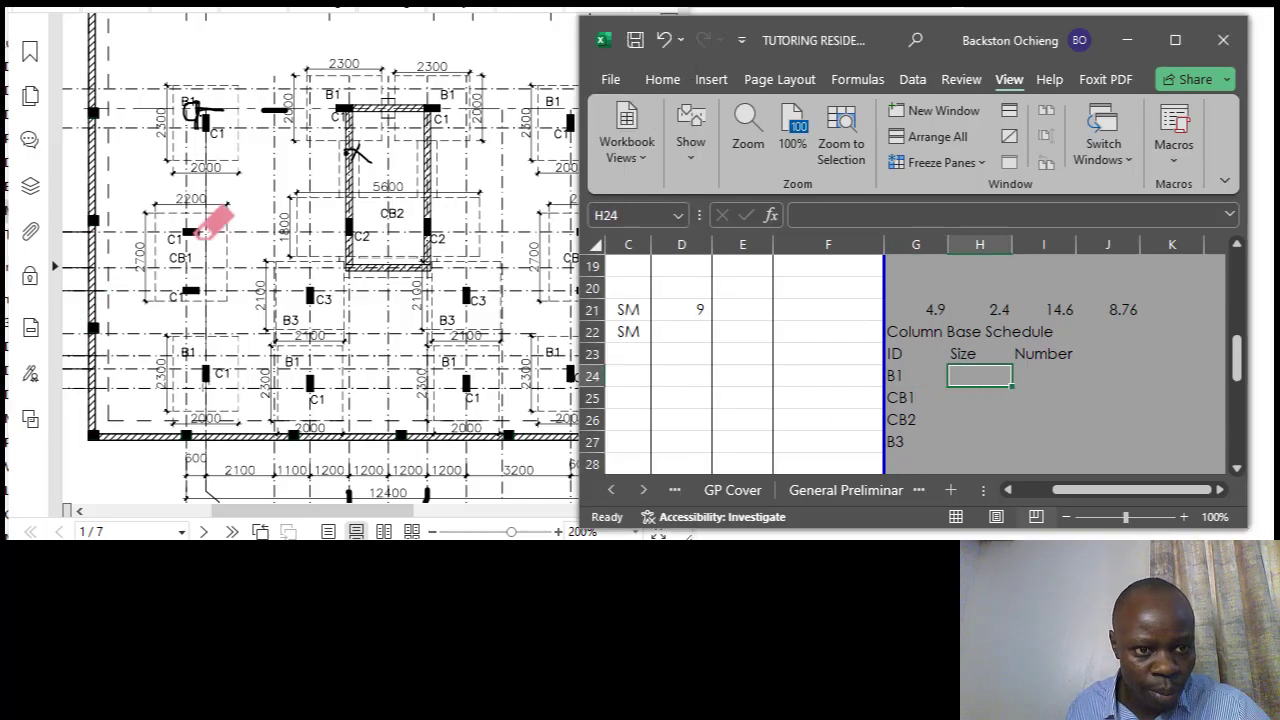
left_click(1046, 377)
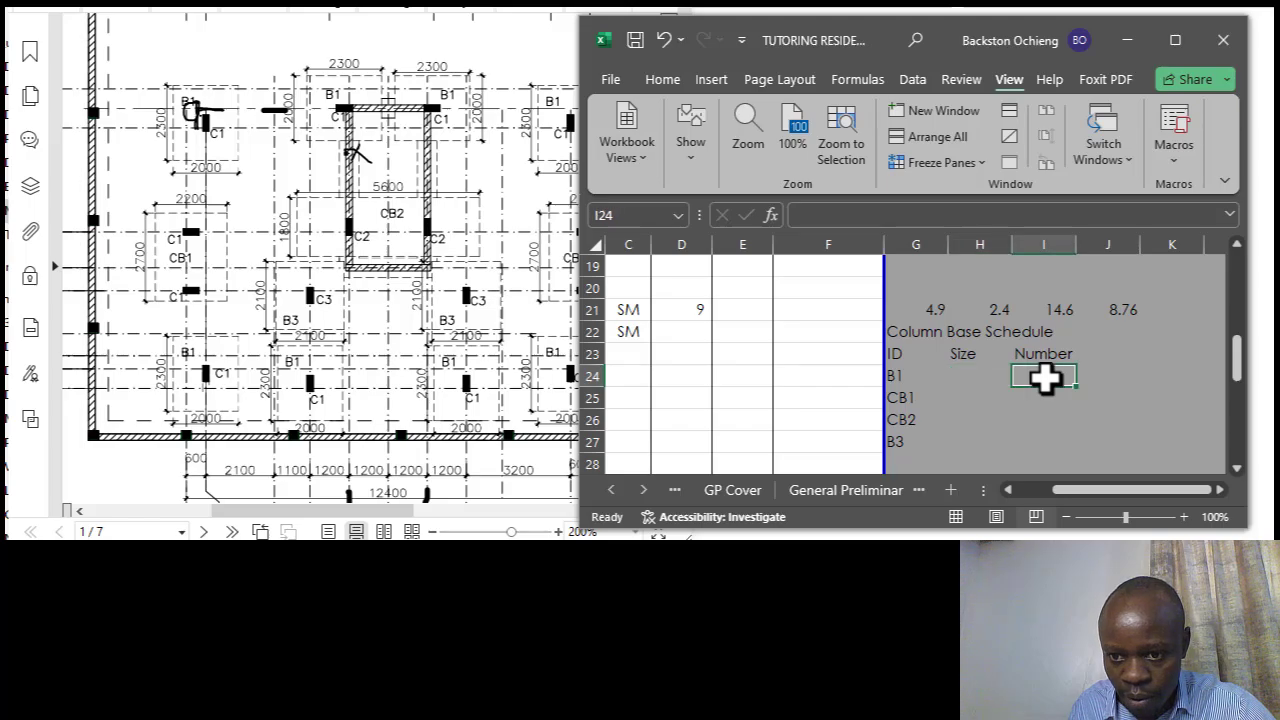
left_click(1002, 400)
left_click(980, 372)
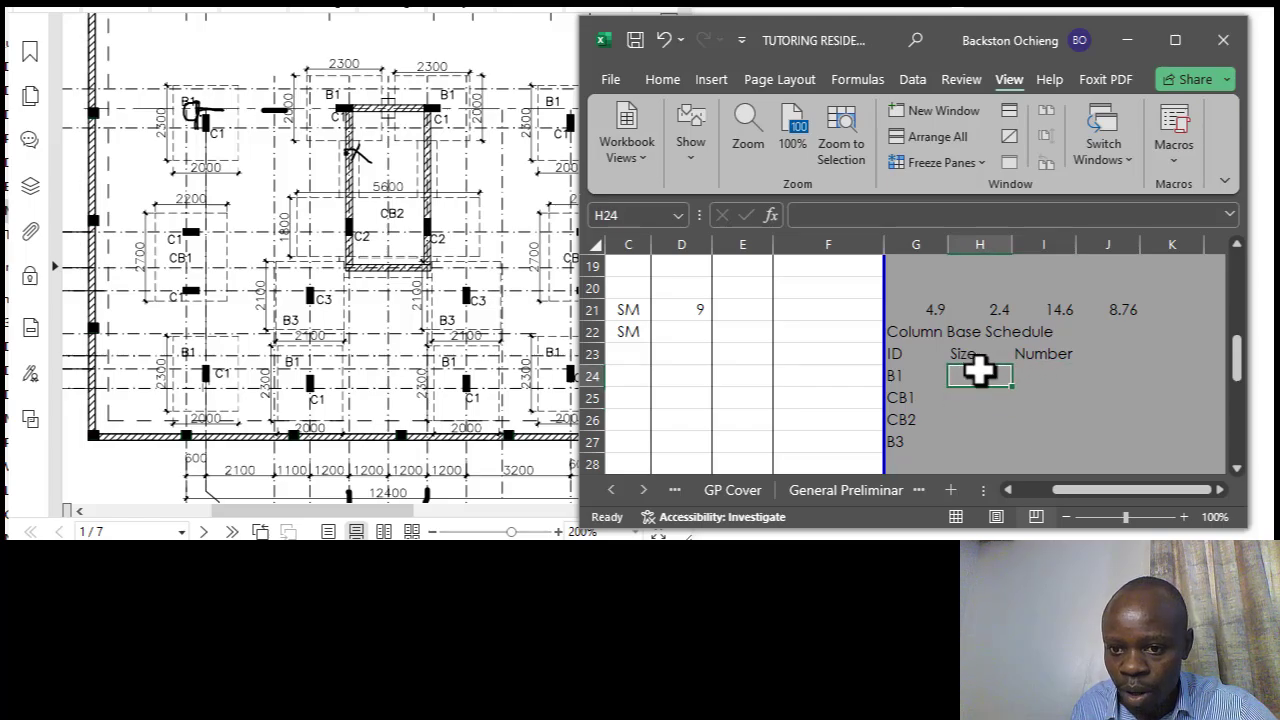
left_click(958, 358)
left_click(962, 368)
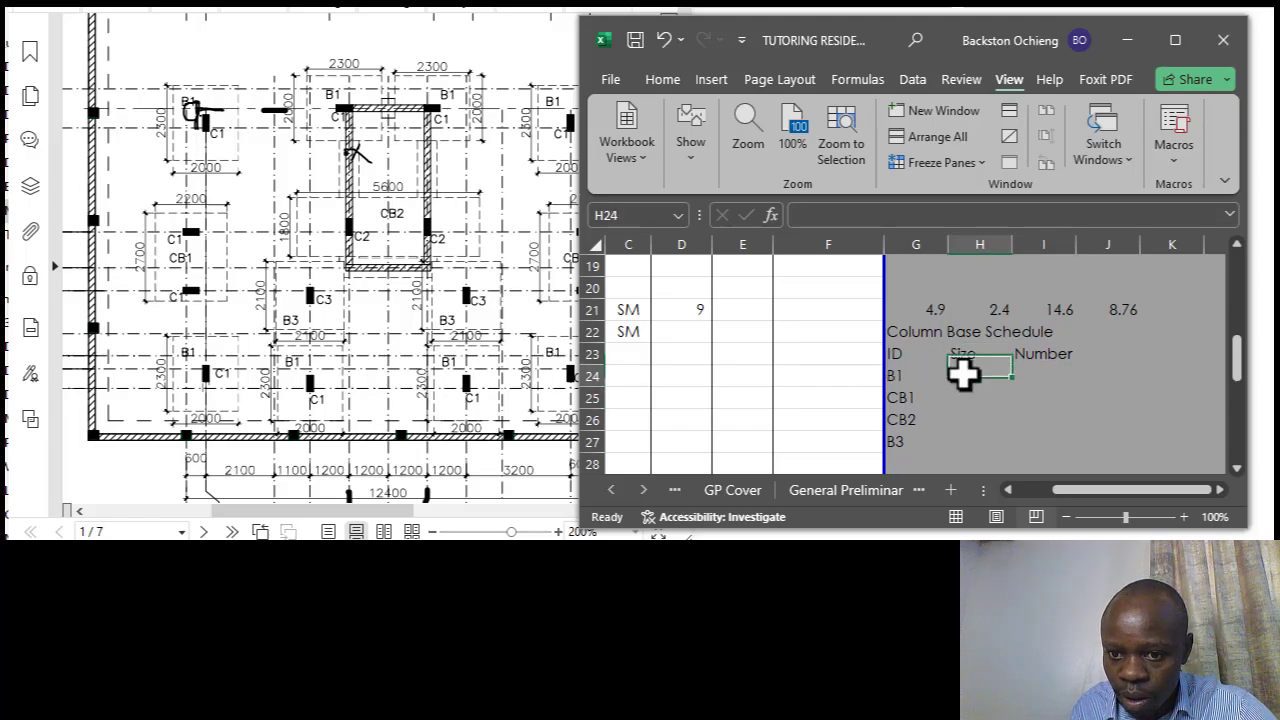
left_click(1027, 372)
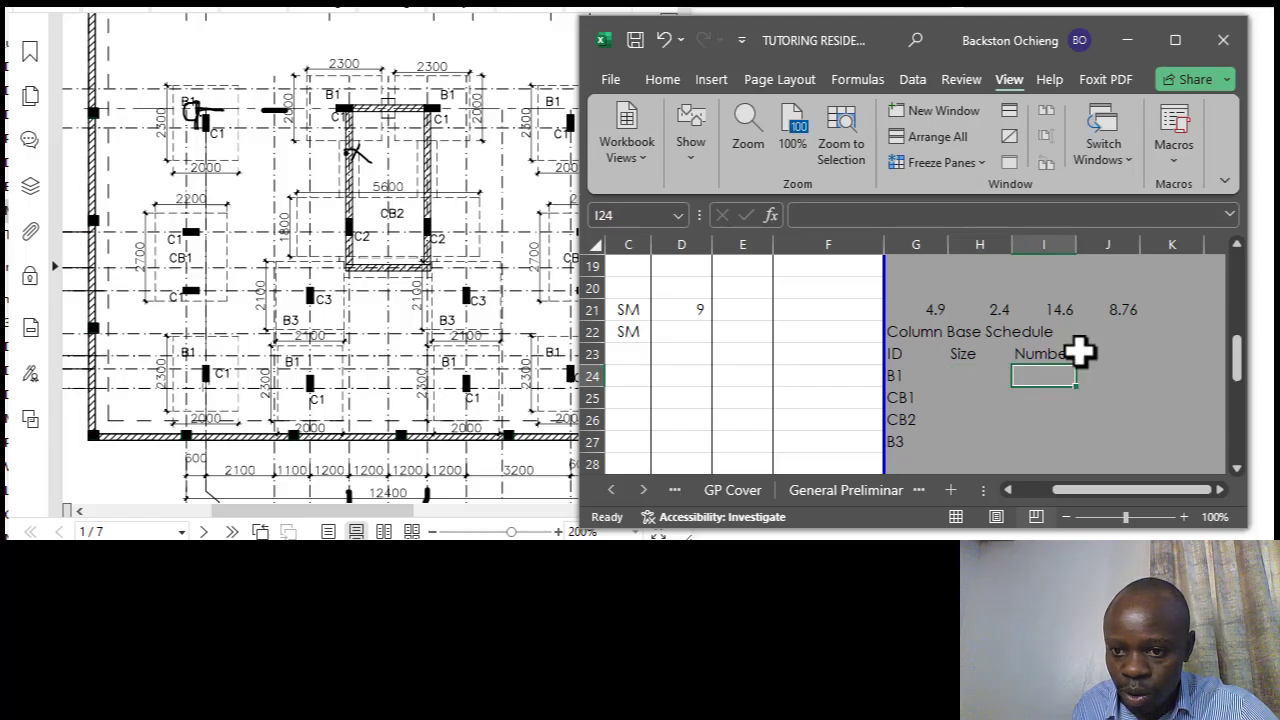
left_click(1082, 352)
left_click(1057, 372)
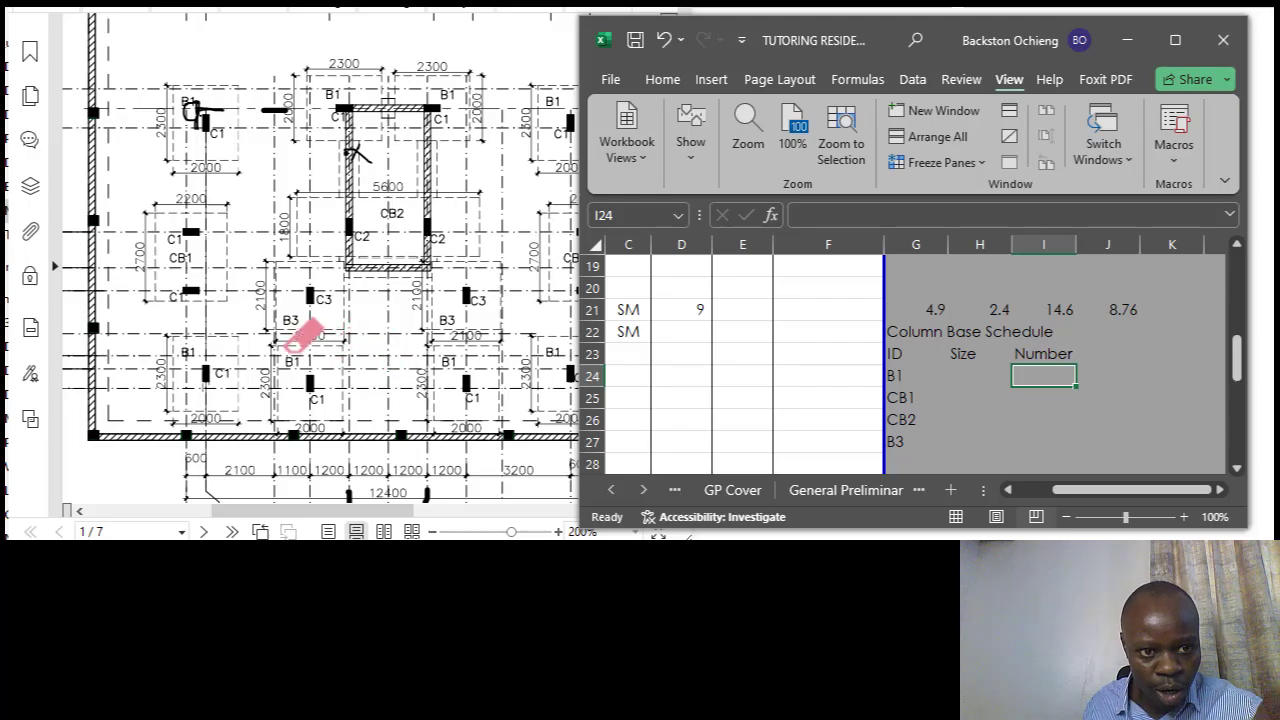
Examine the B1, CB1, CB2 and B3 bases and the grid lines on the foundation layout.
scroll(306, 333, "up", 1)
scroll(362, 318, "down", 2)
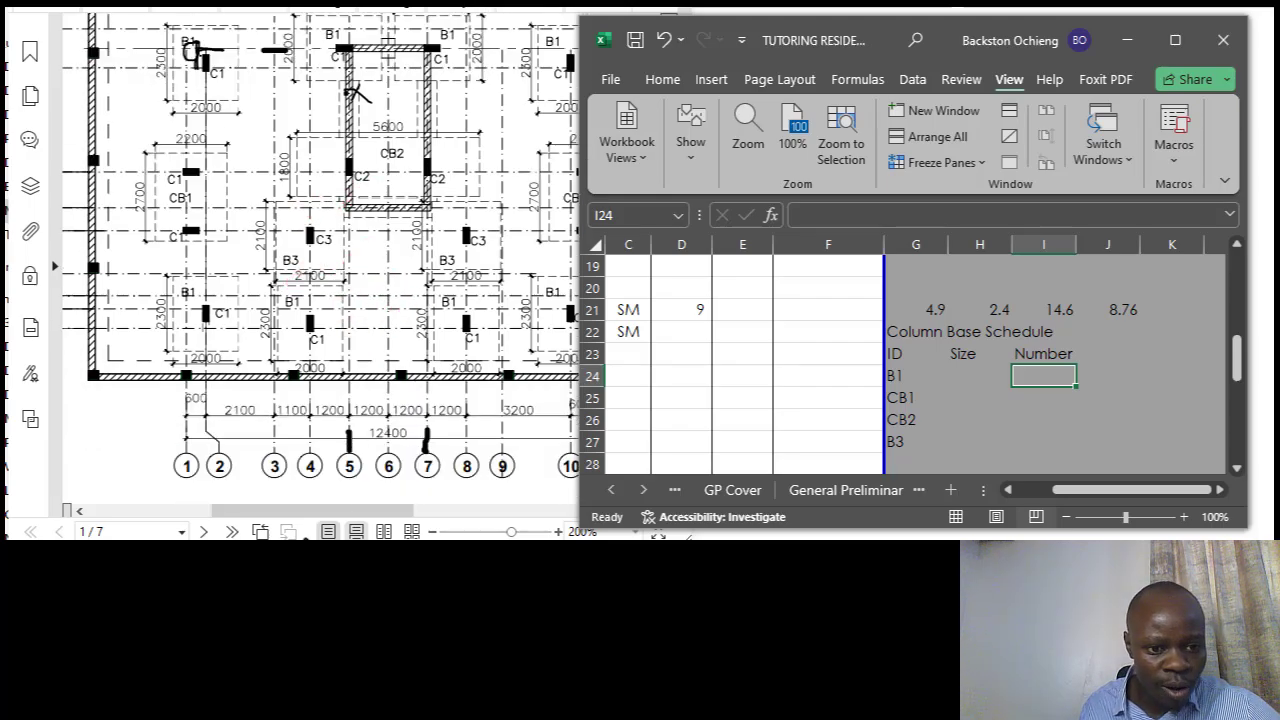
left_click(293, 532)
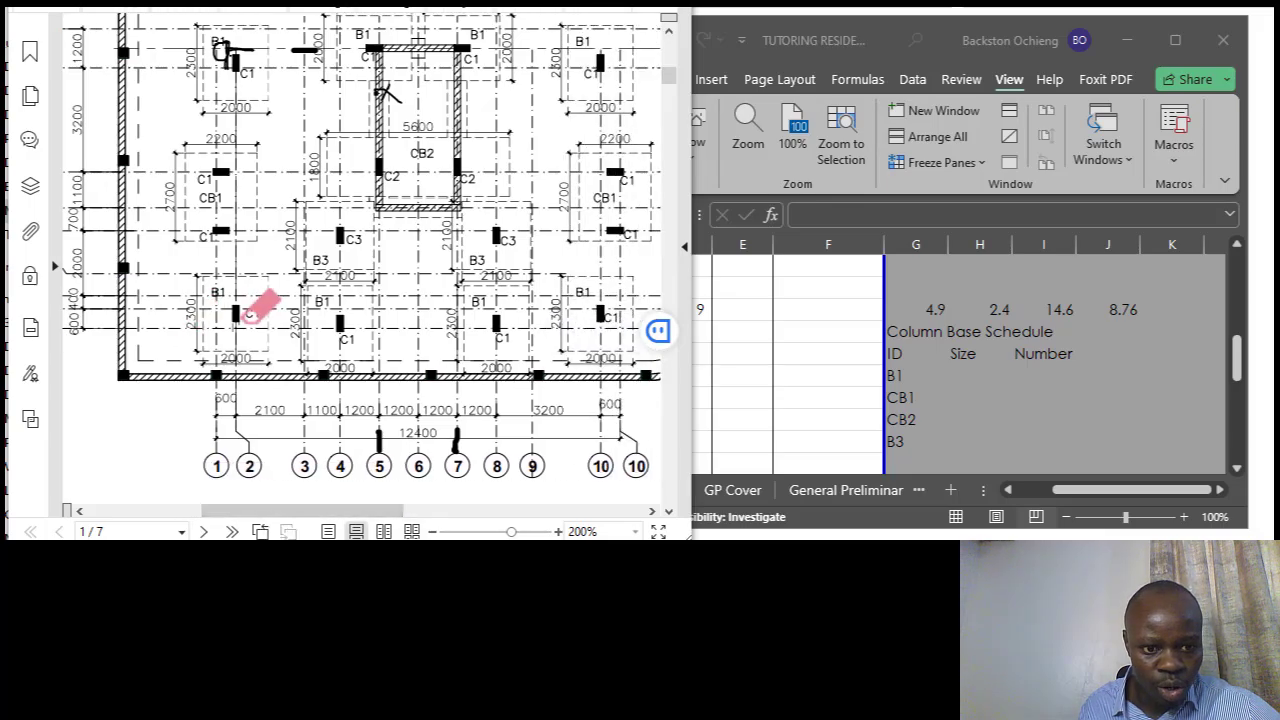
scroll(260, 308, "up", 1)
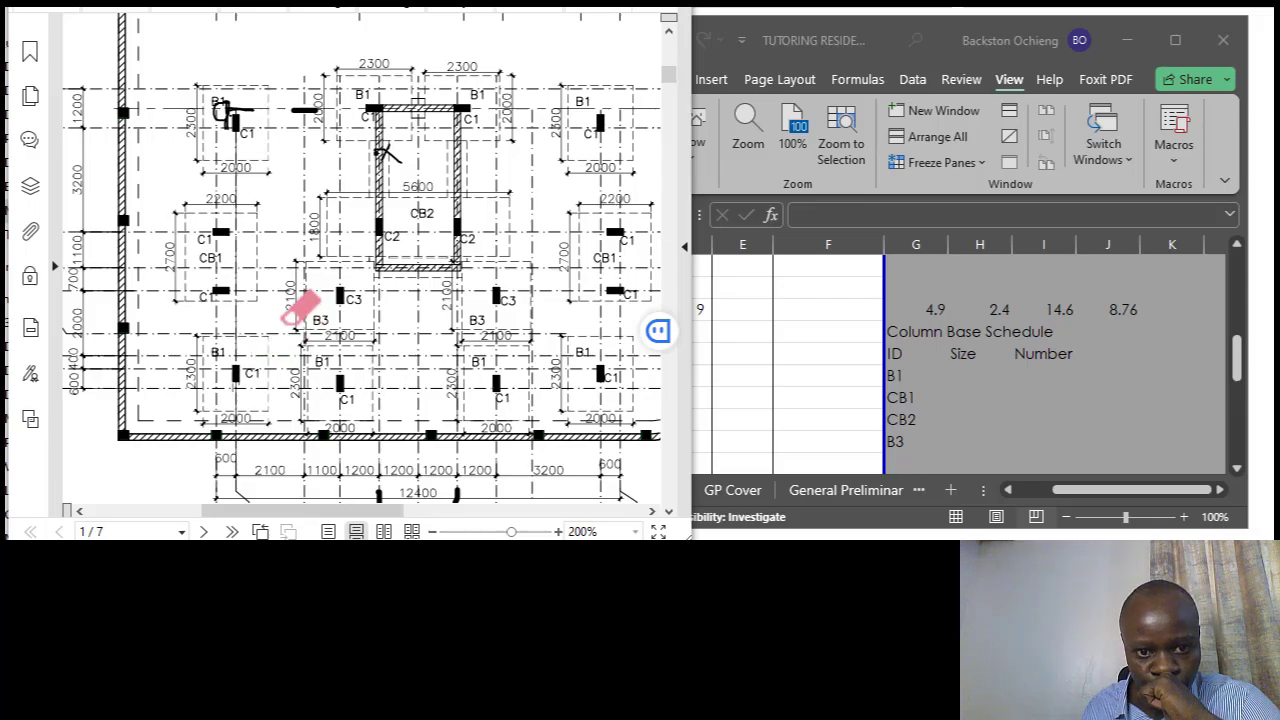
scroll(278, 300, "down", 1)
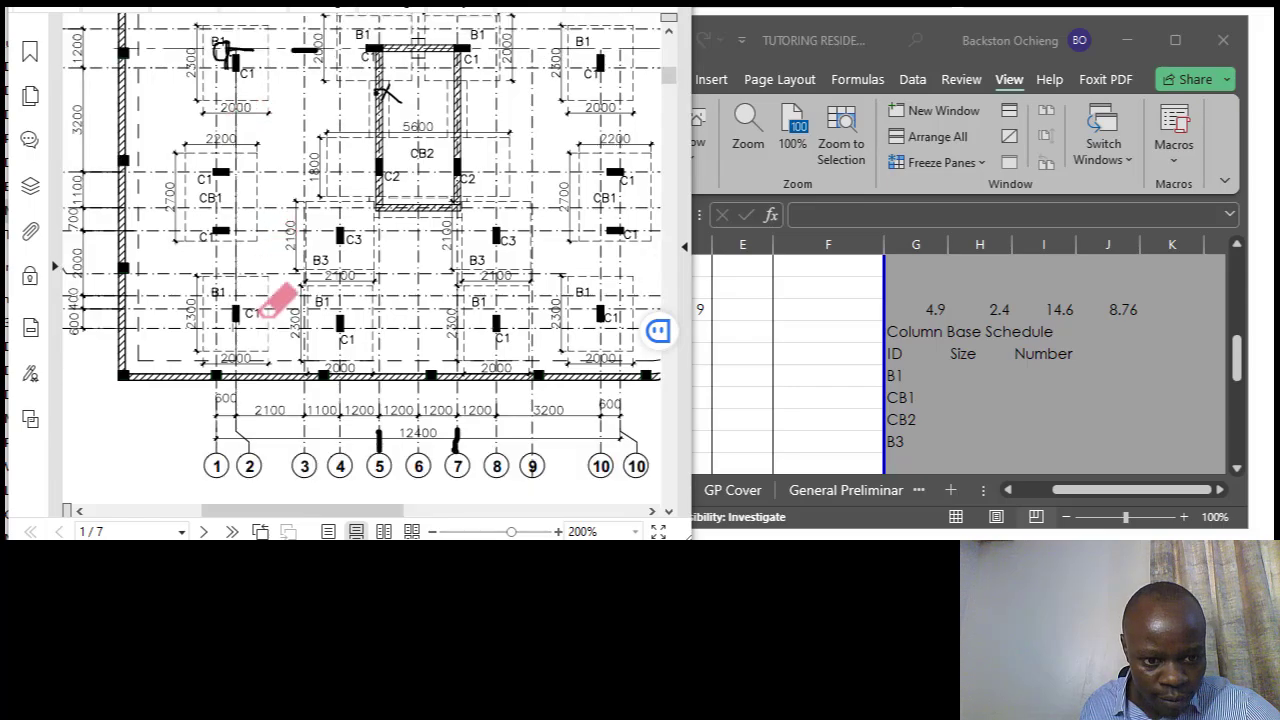
scroll(280, 300, "up", 1)
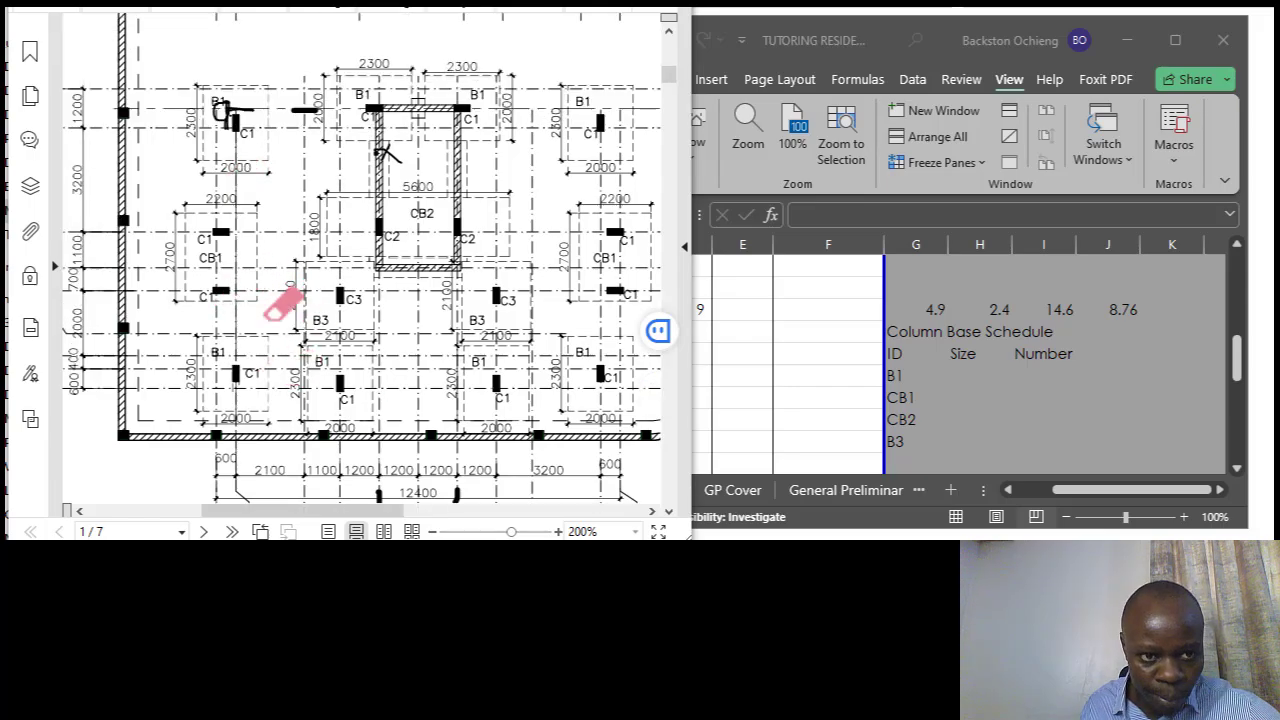
left_click(669, 512)
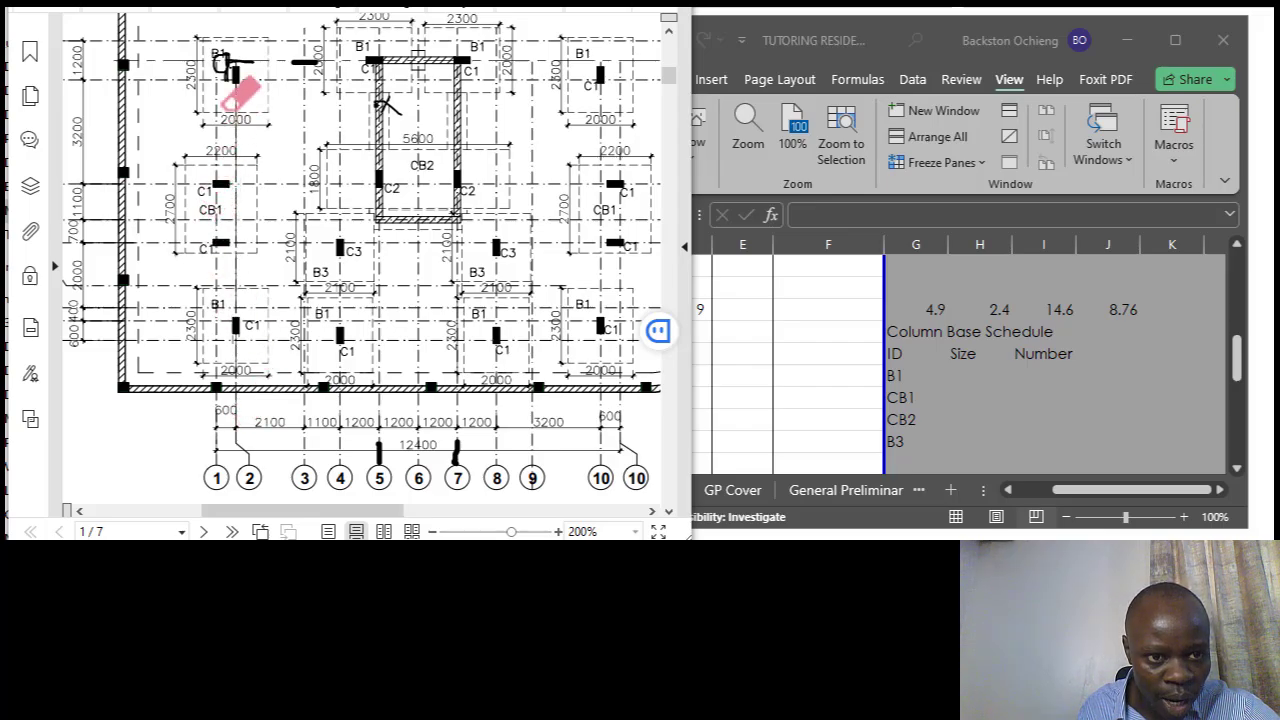
Enter the tally "ii" for base B1 in cell I24 under the Number header.
left_click(957, 392)
left_click(965, 372)
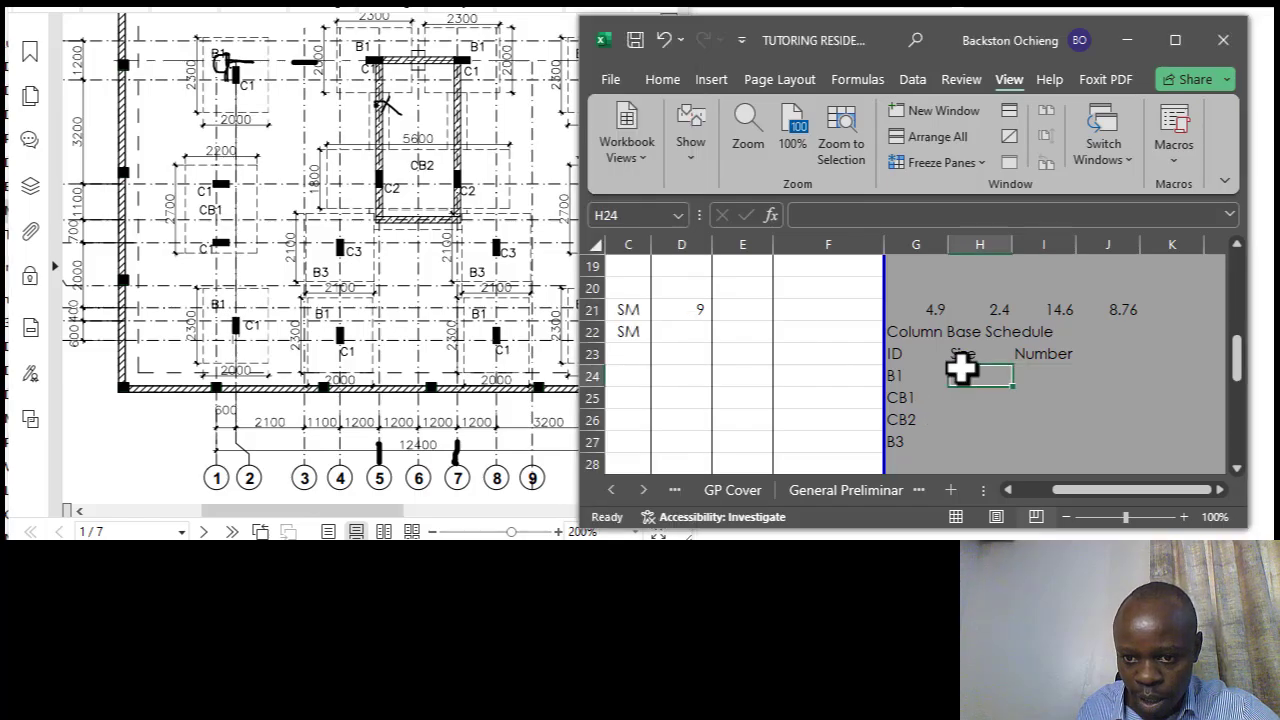
left_click(1044, 384)
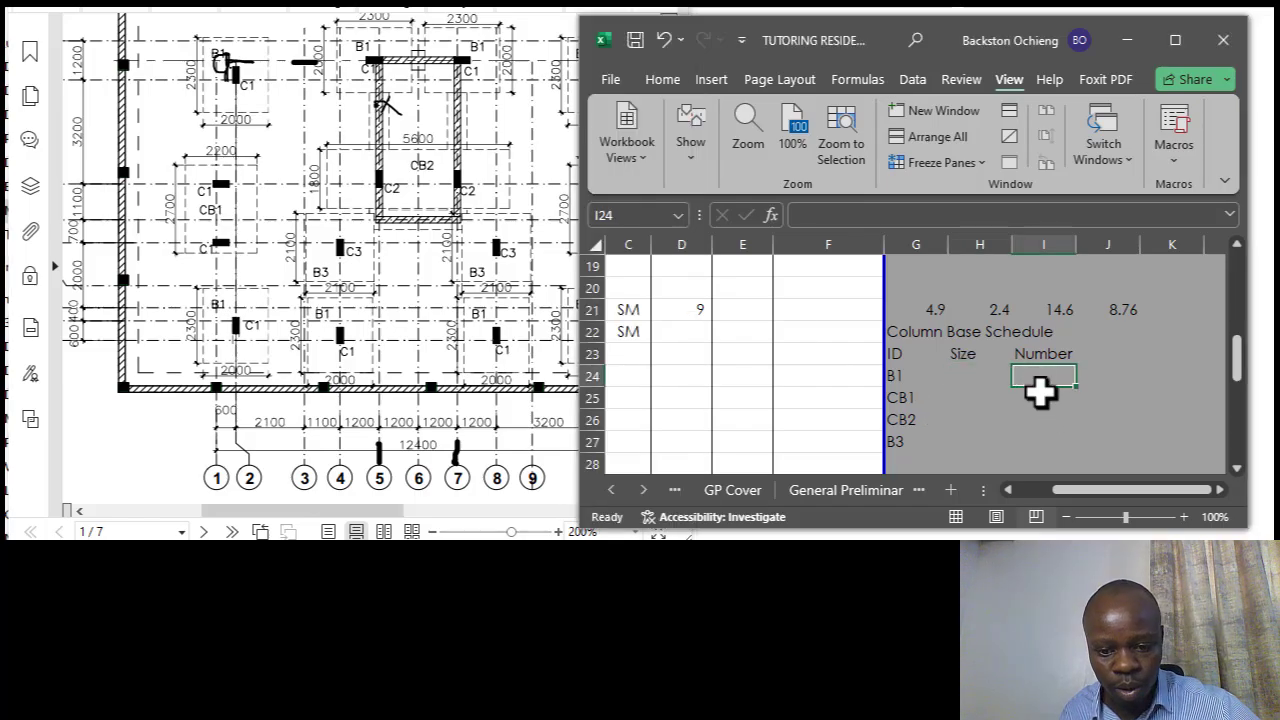
type("ii")
left_click(1036, 414)
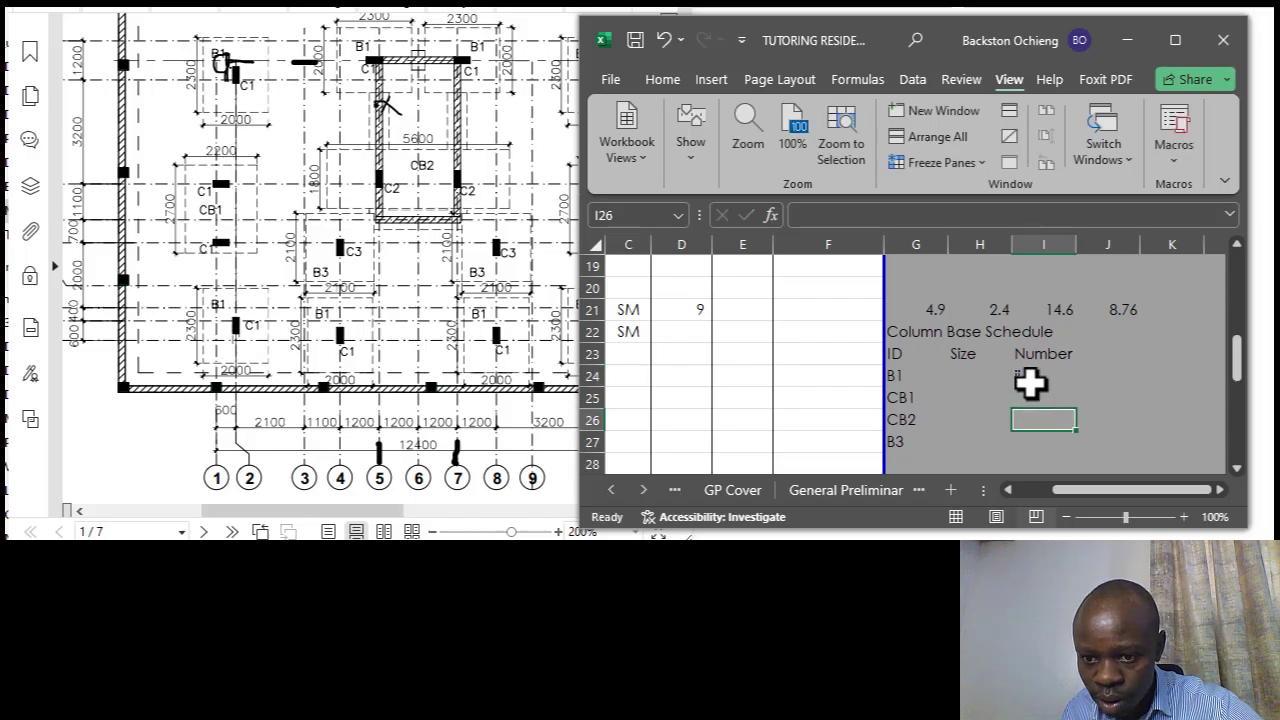
Replace the B1 tally in cell I24 with uppercase "II".
left_click(1023, 377)
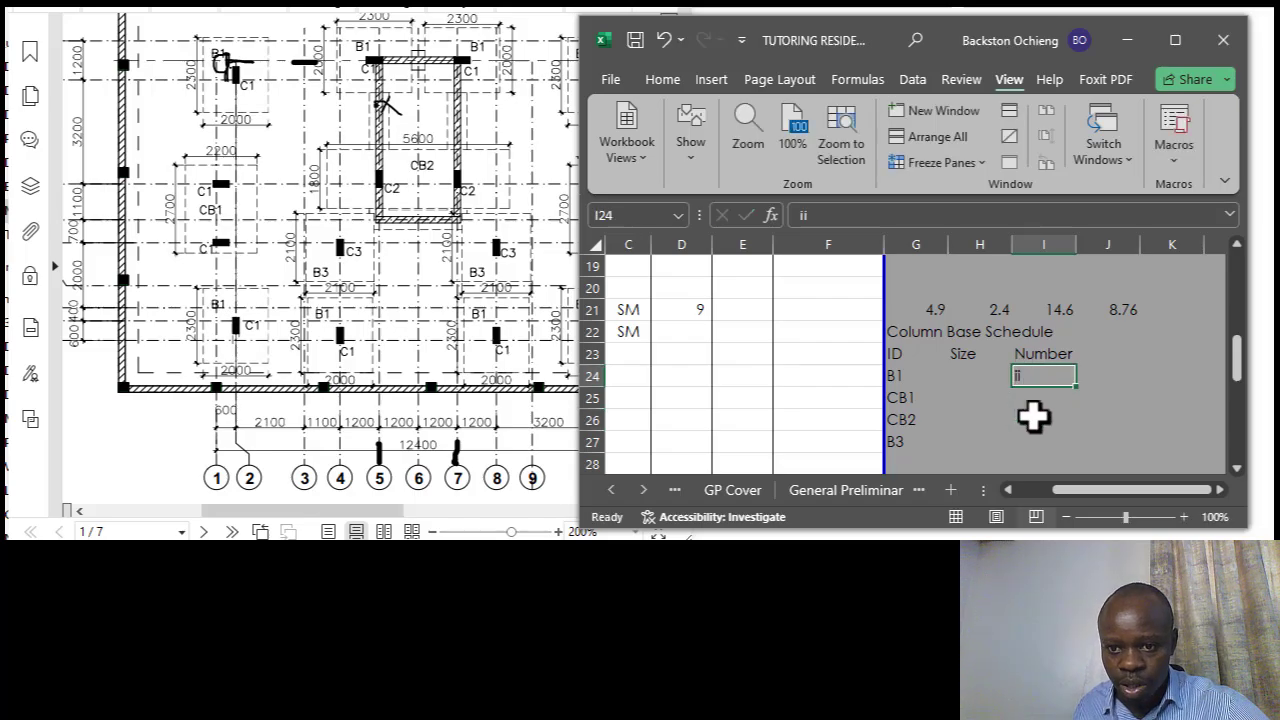
left_click(1031, 414)
left_click(1036, 380)
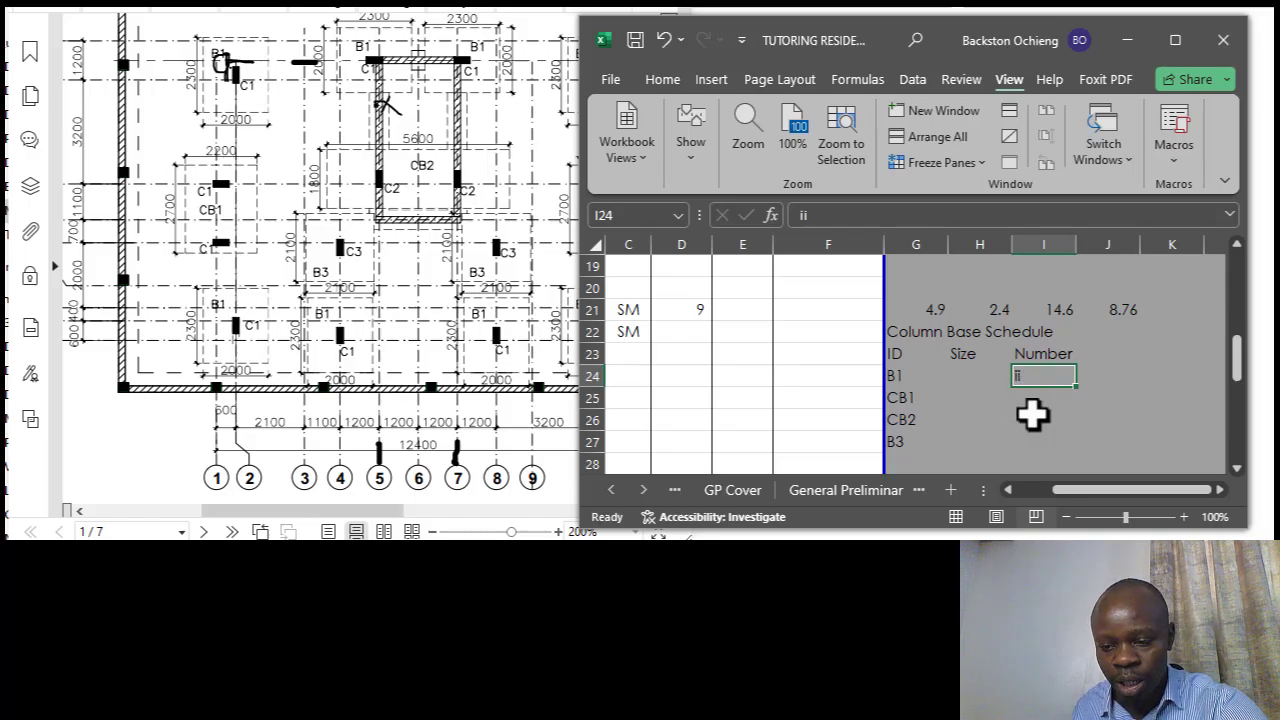
left_click(1044, 427)
left_click(1035, 378)
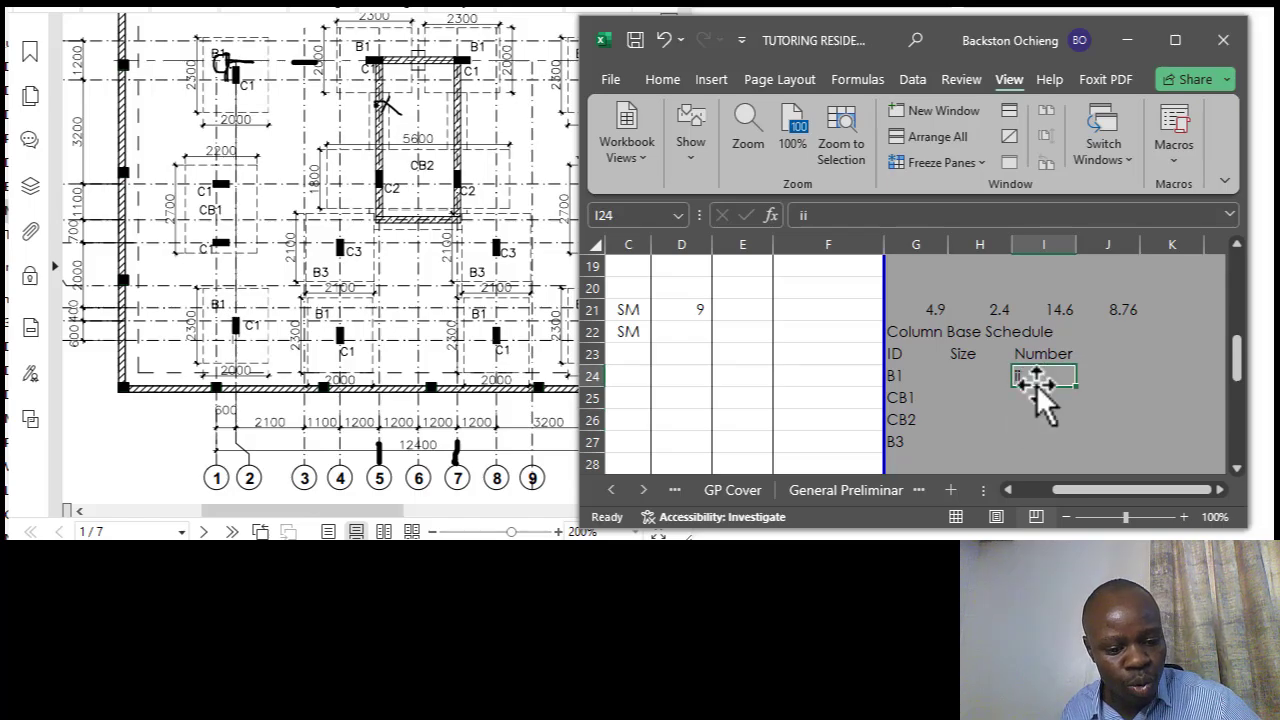
double_click(1036, 384)
left_click(1052, 413)
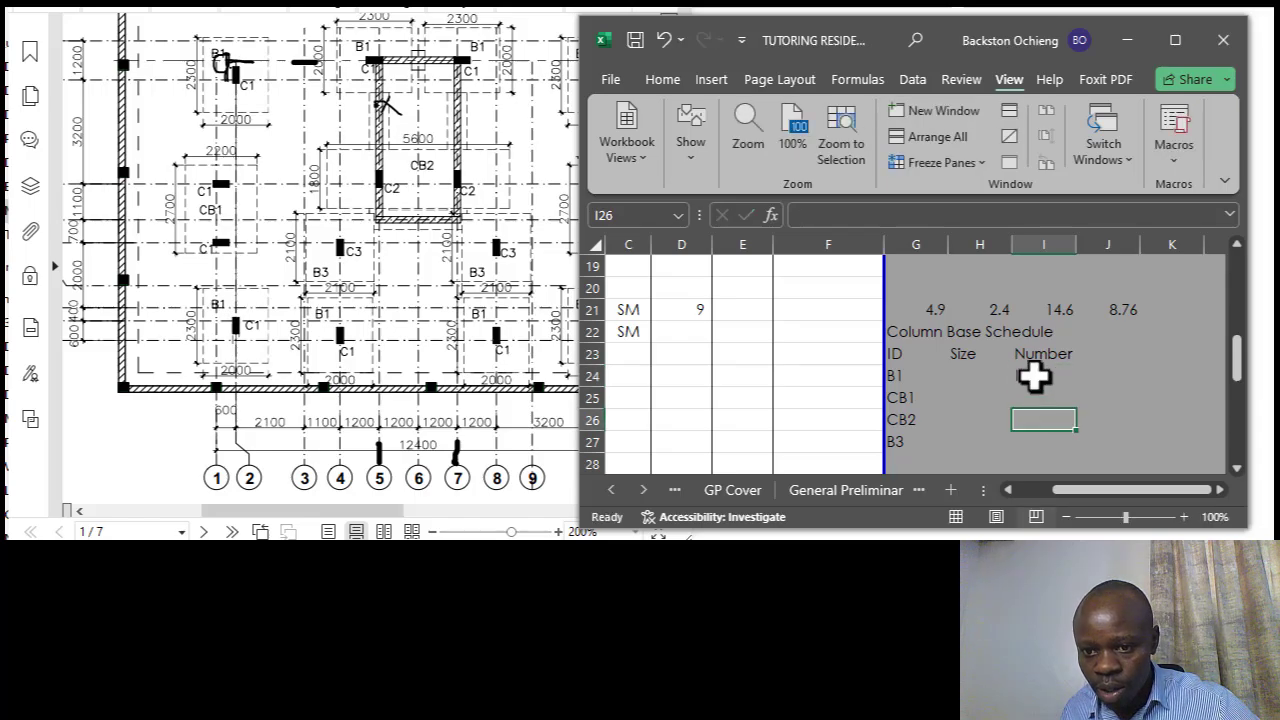
left_click(1035, 378)
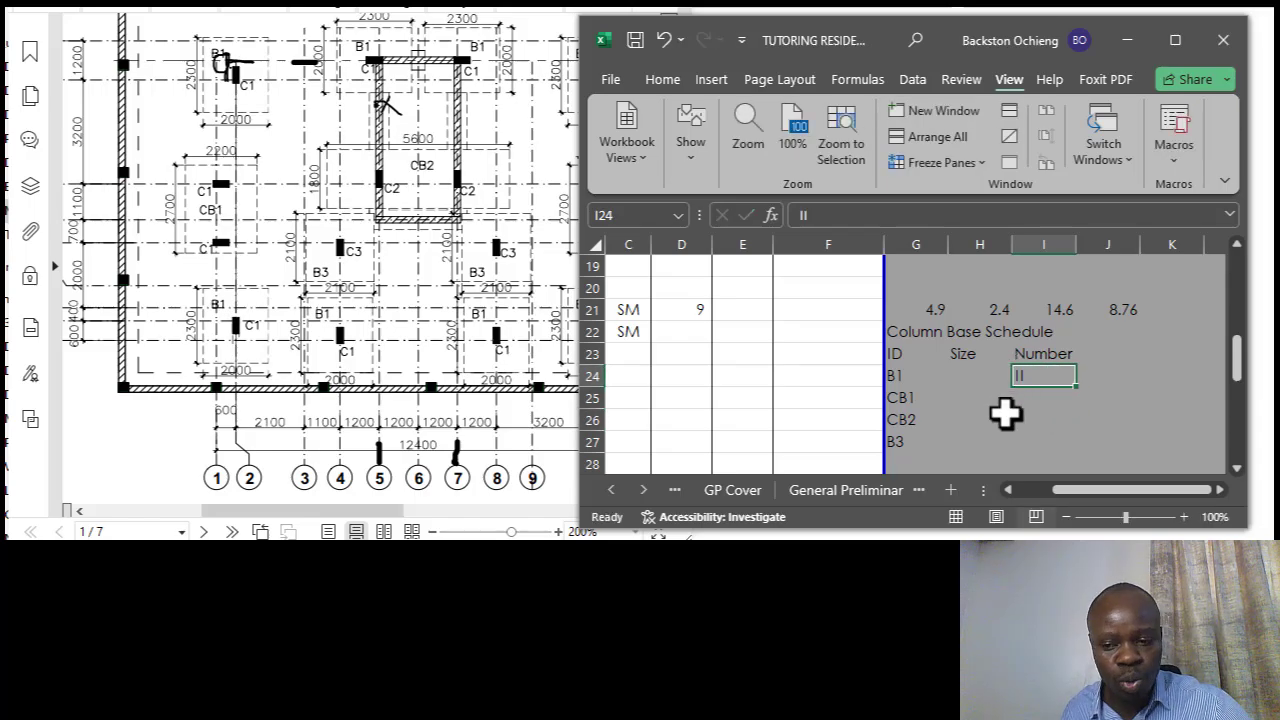
left_click(1036, 404)
left_click(1031, 378)
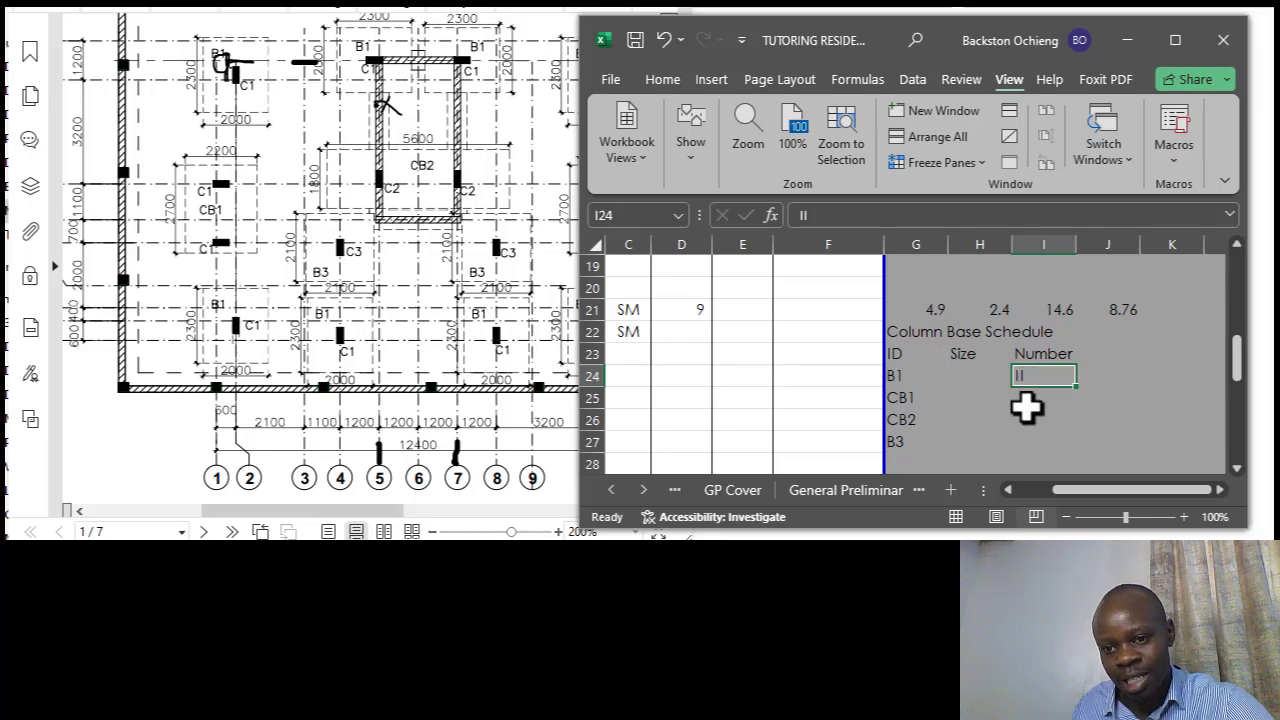
key("Return")
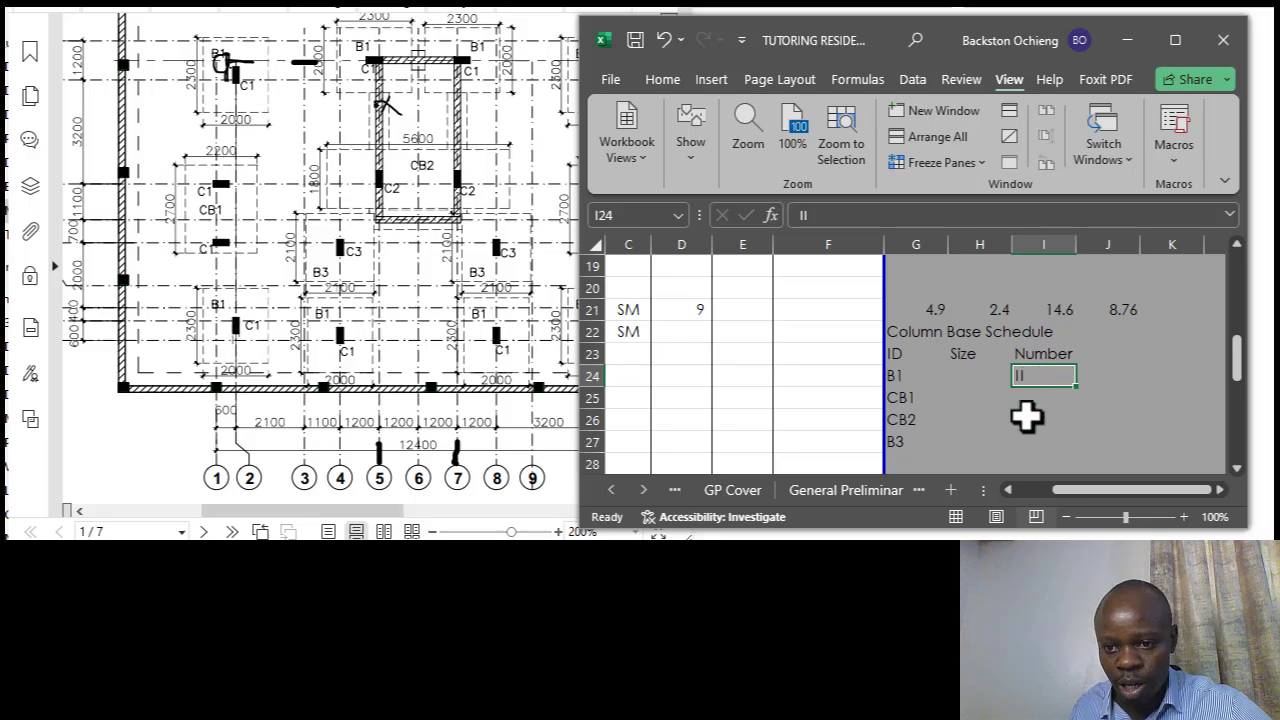
left_click(914, 372)
left_click(1025, 378)
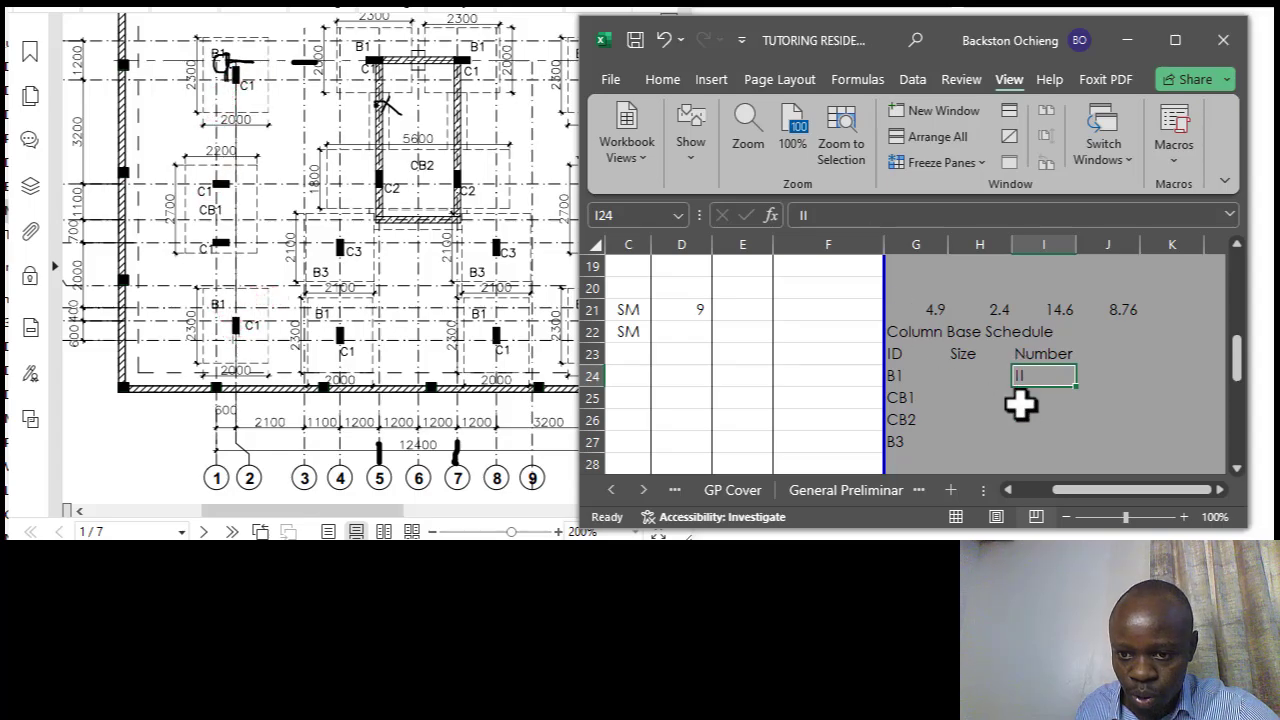
left_click(968, 375)
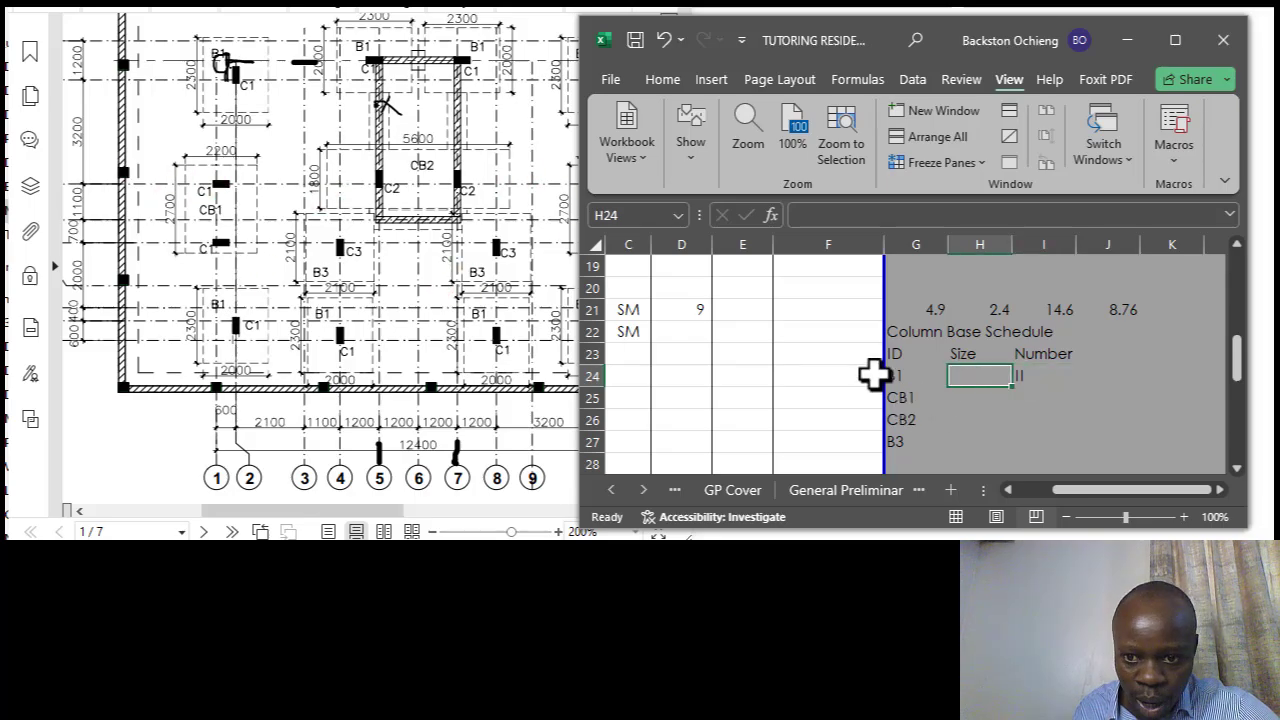
Enter the tally "I" for base CB1 in cell I25 of the column base schedule.
left_click(1018, 397)
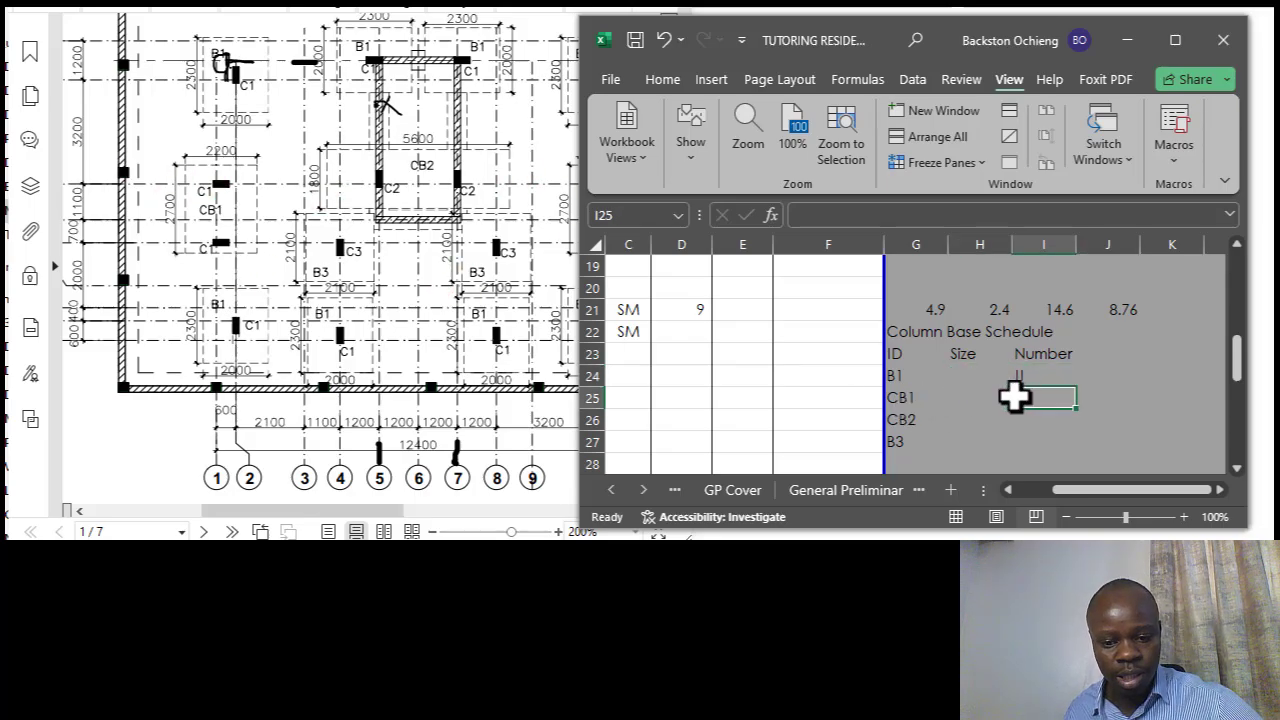
type("I")
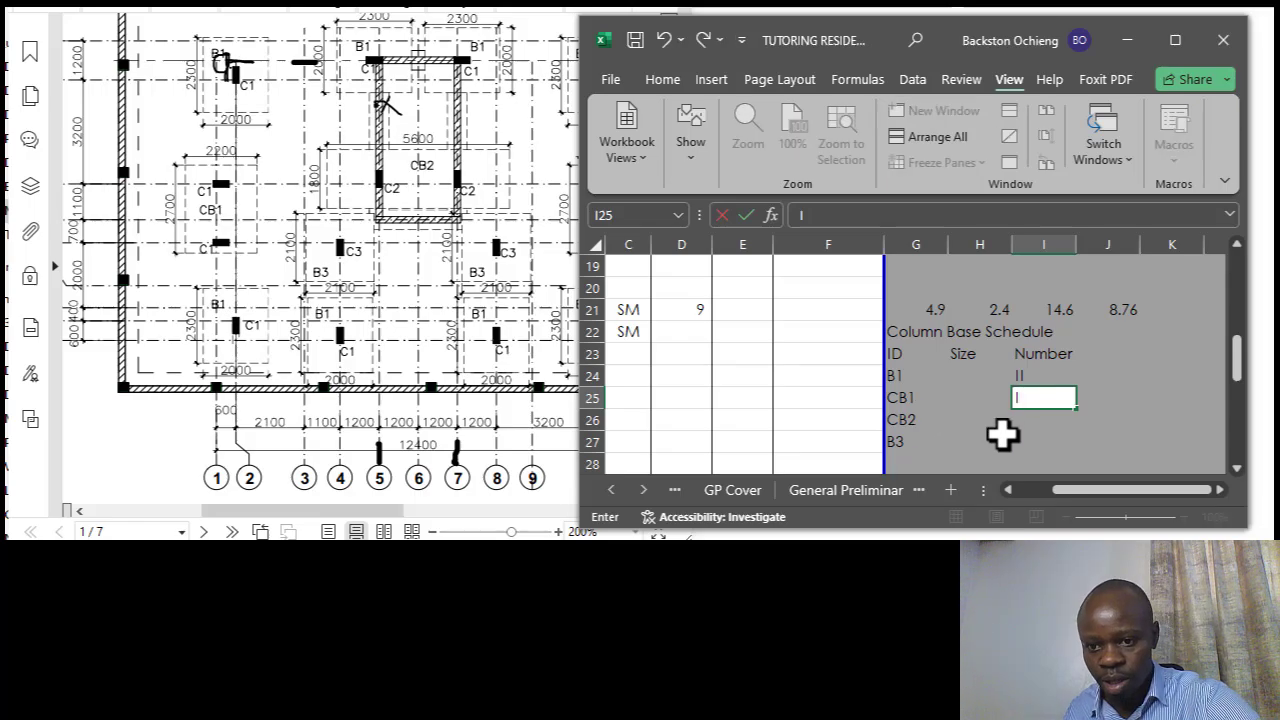
key("Return")
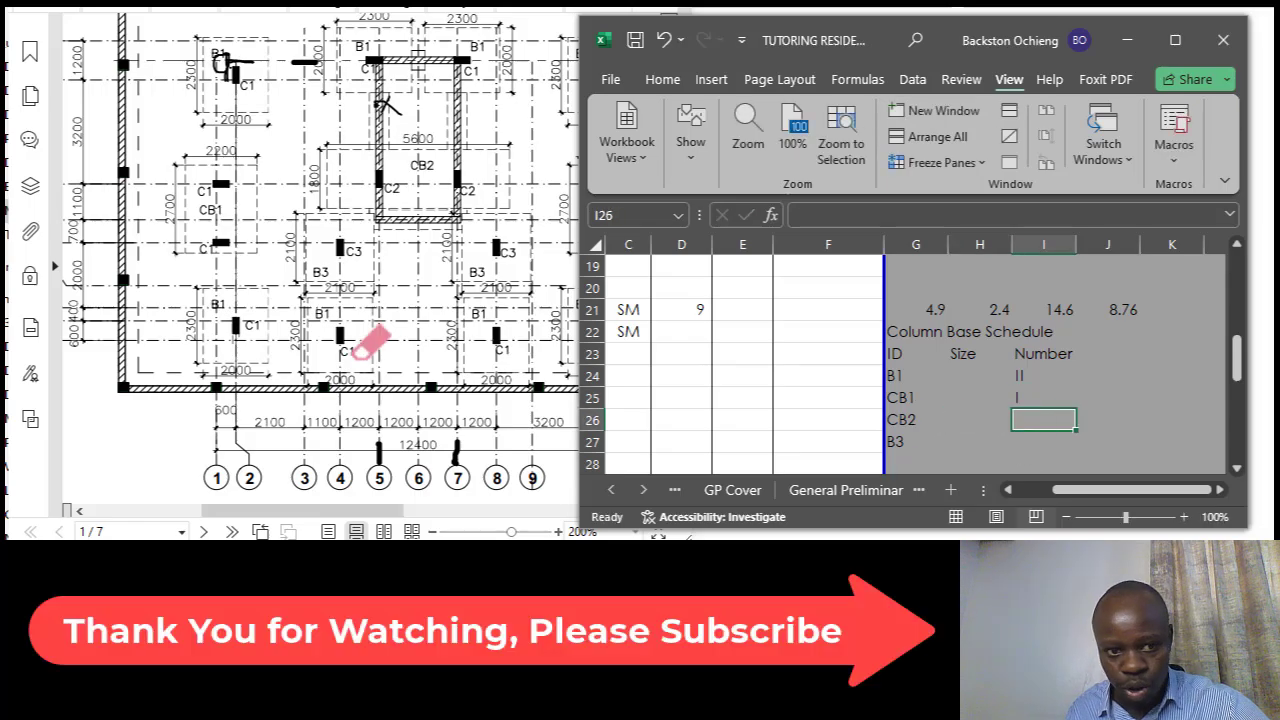
Extend the tally for base B1 in cell I24 of the column base schedule to "III".
left_click(260, 522)
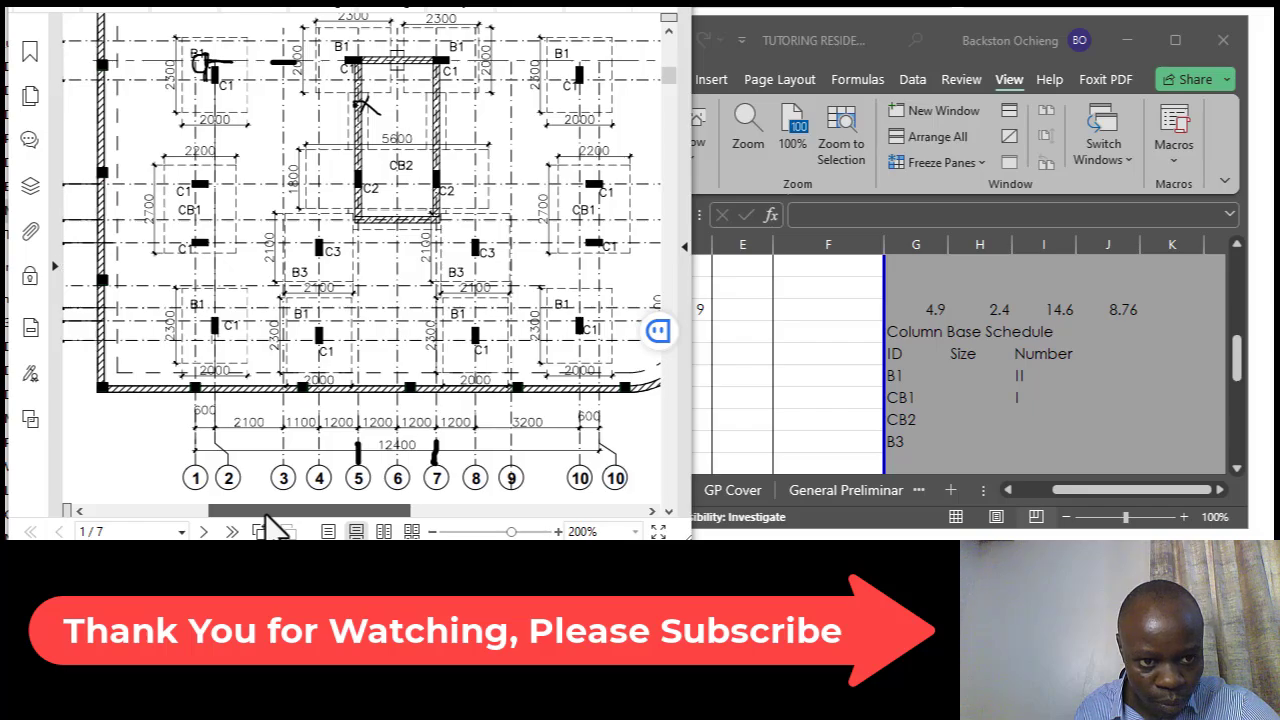
left_click_drag(266, 518, 280, 520)
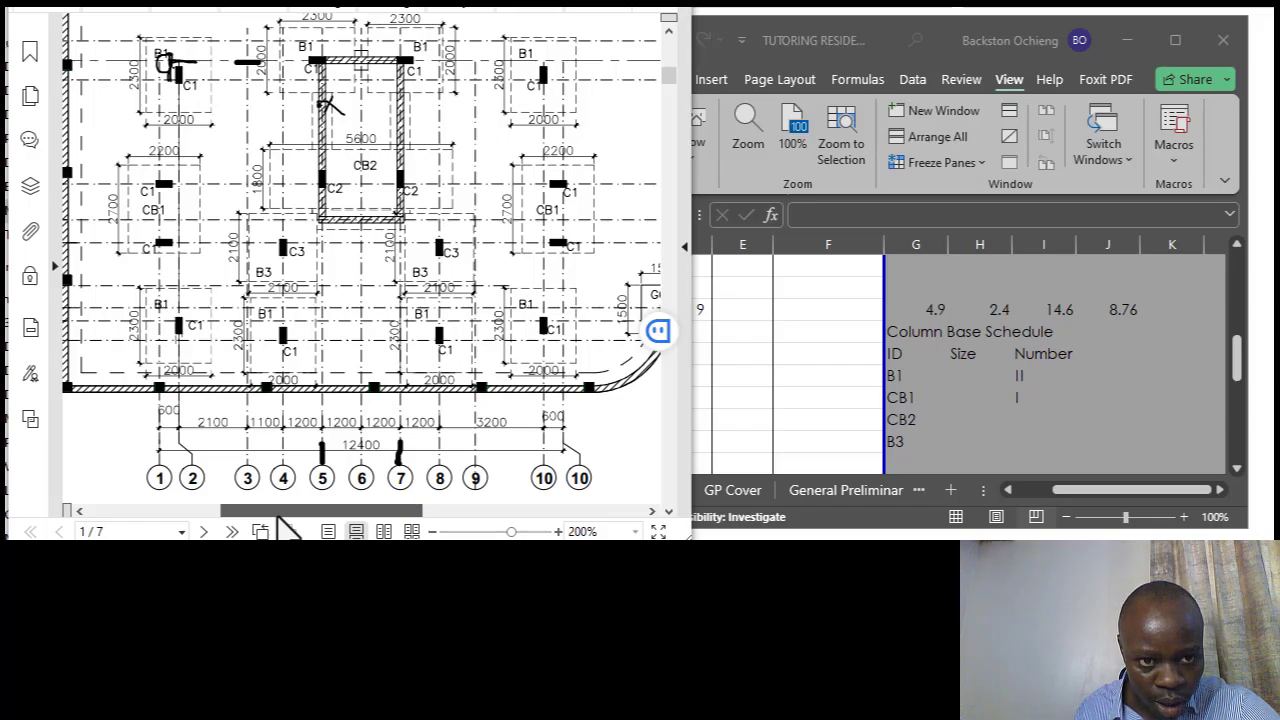
left_click_drag(281, 521, 282, 521)
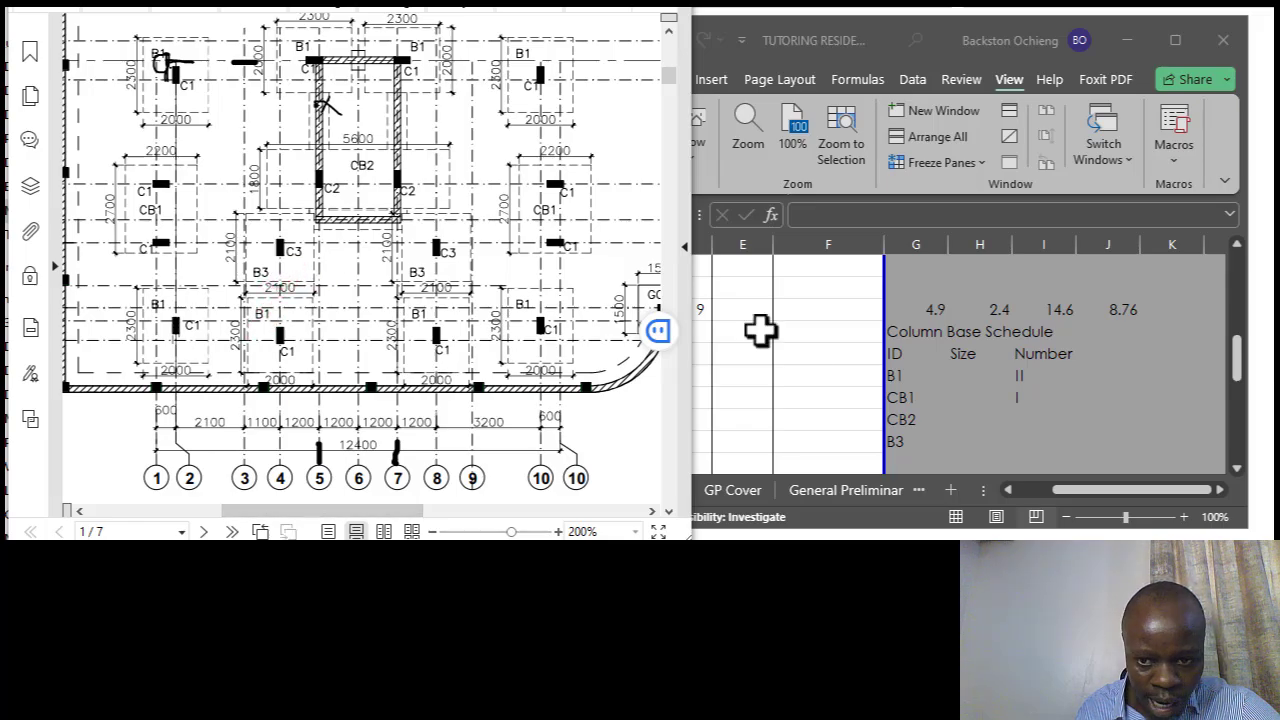
left_click(911, 392)
left_click(1034, 375)
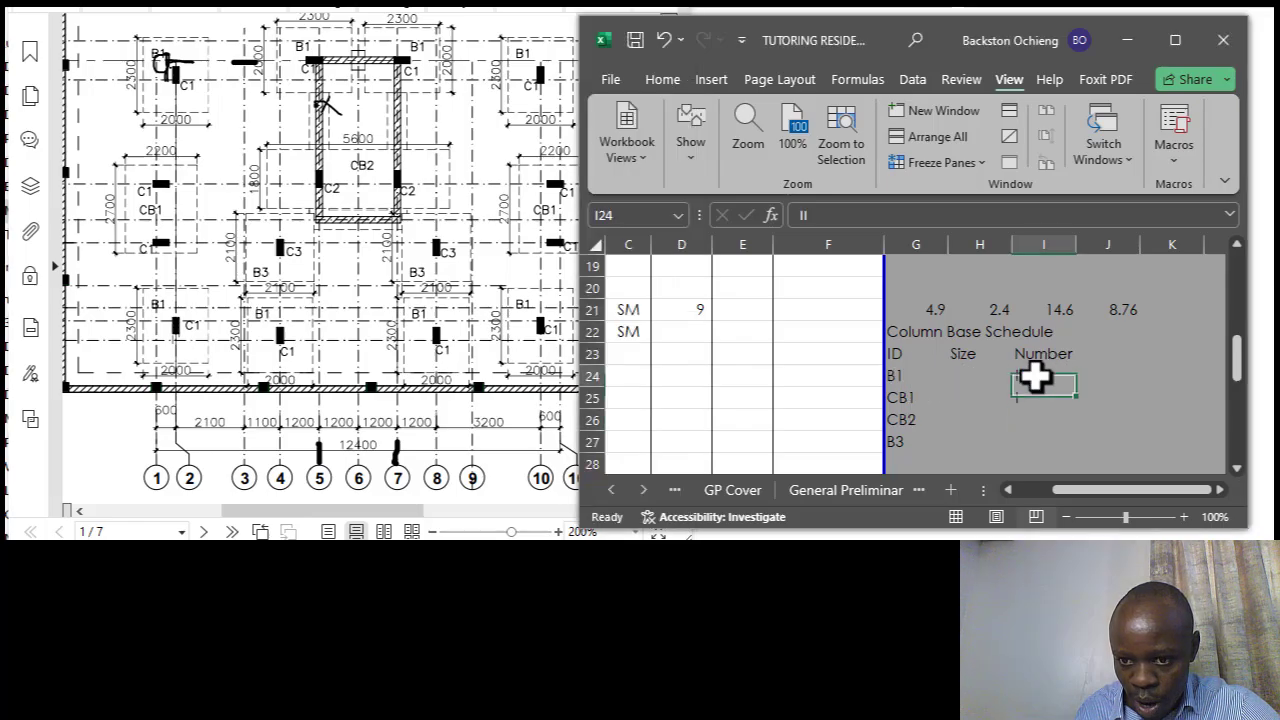
left_click(826, 218)
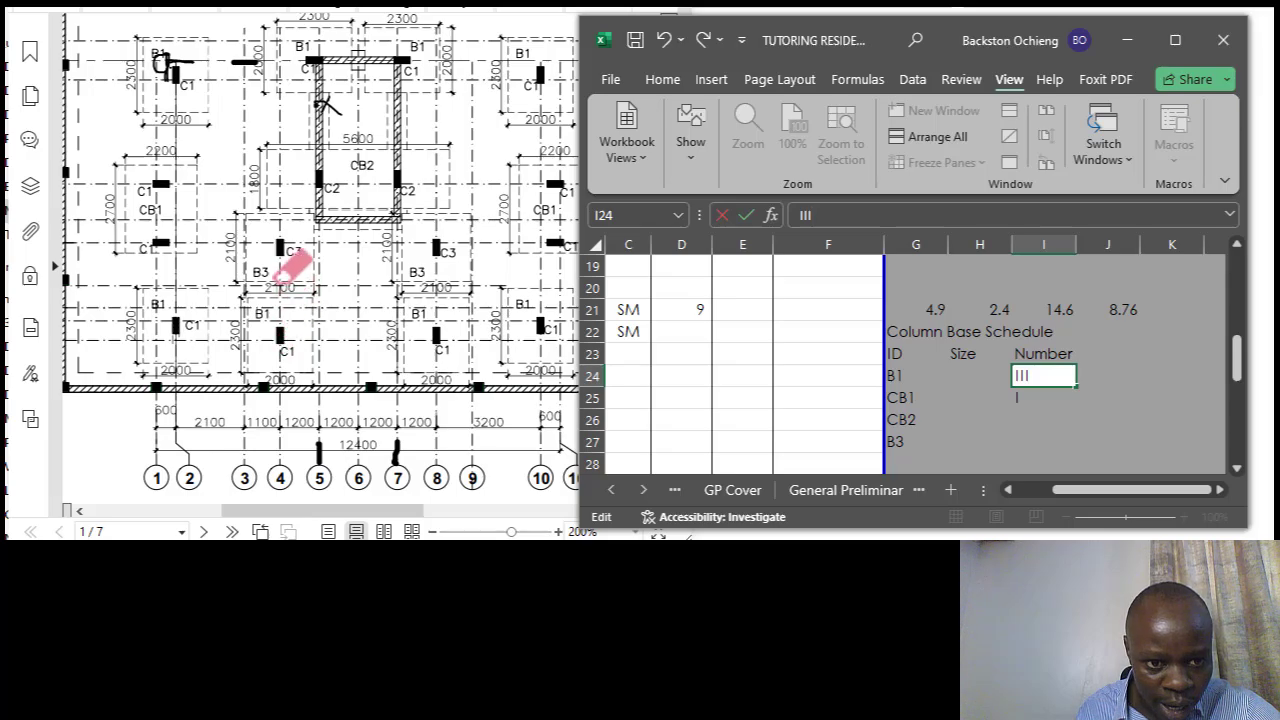
Enter the tally "I" for base B3 in cell I27 of the column base schedule.
left_click(914, 424)
left_click(1036, 442)
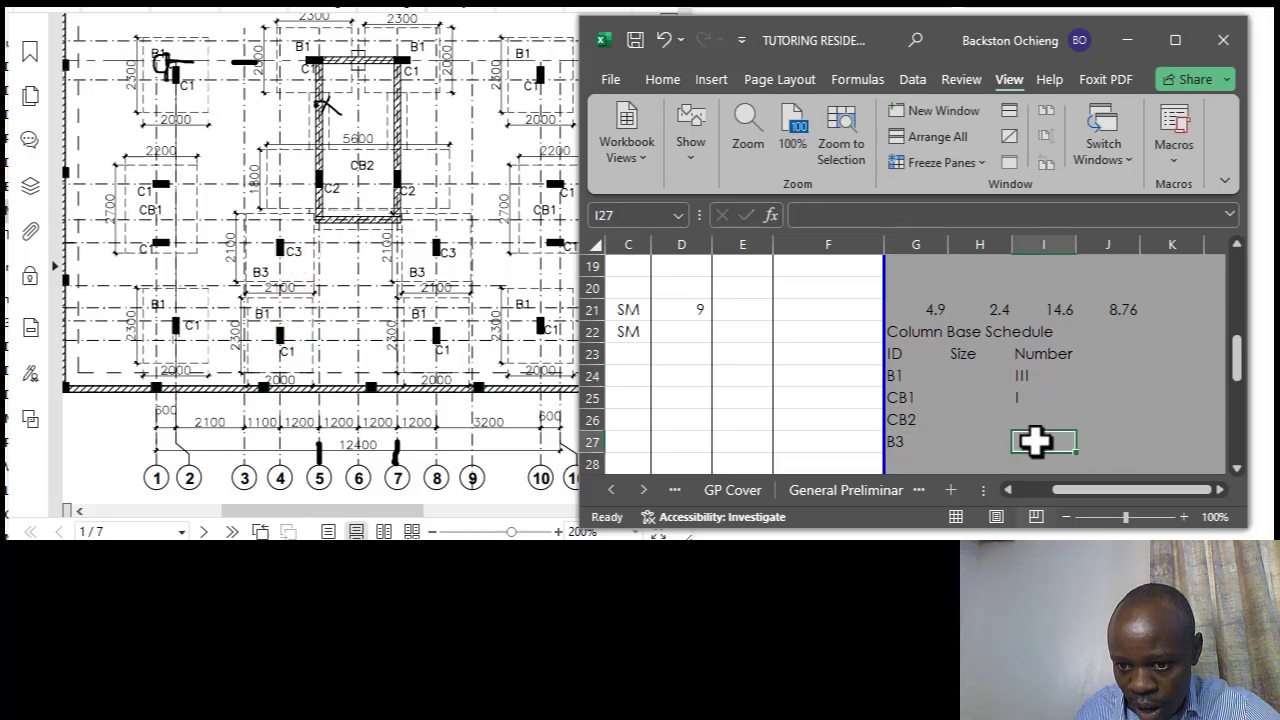
type("I")
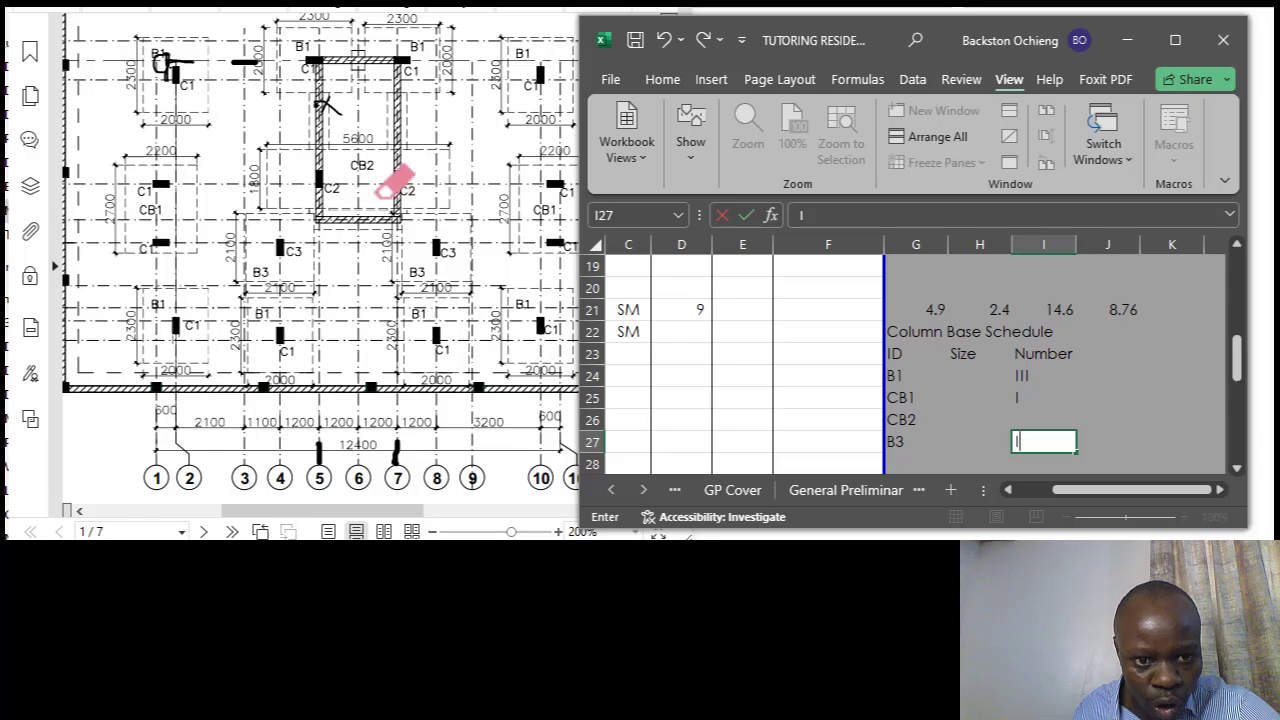
Enter the tally "I" for base CB2 in cell I26 under the Number header.
left_click(907, 420)
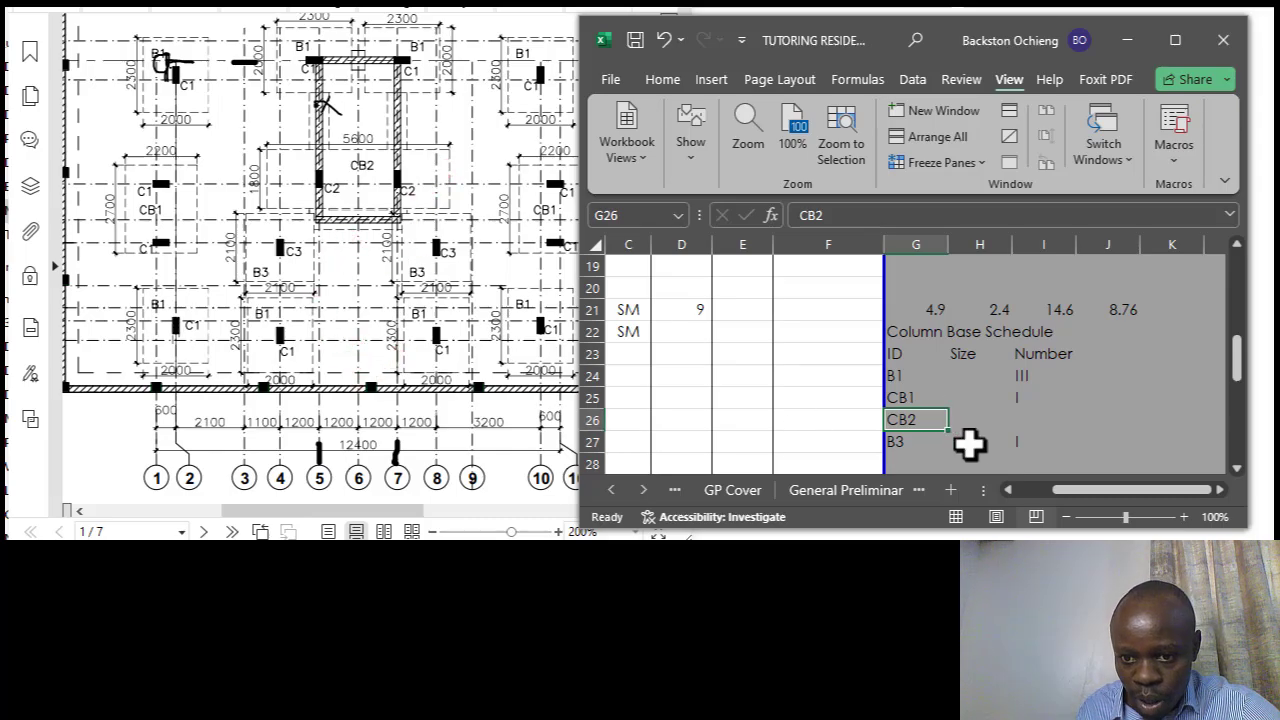
left_click(1012, 426)
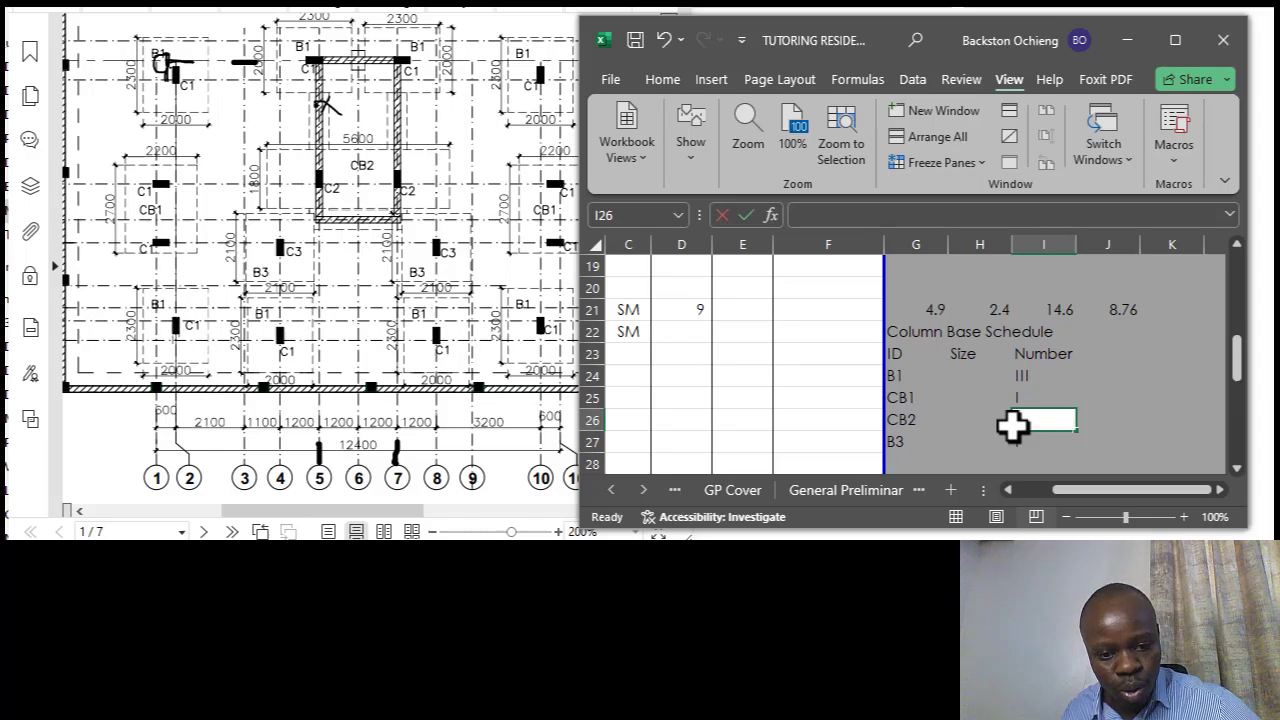
type("1")
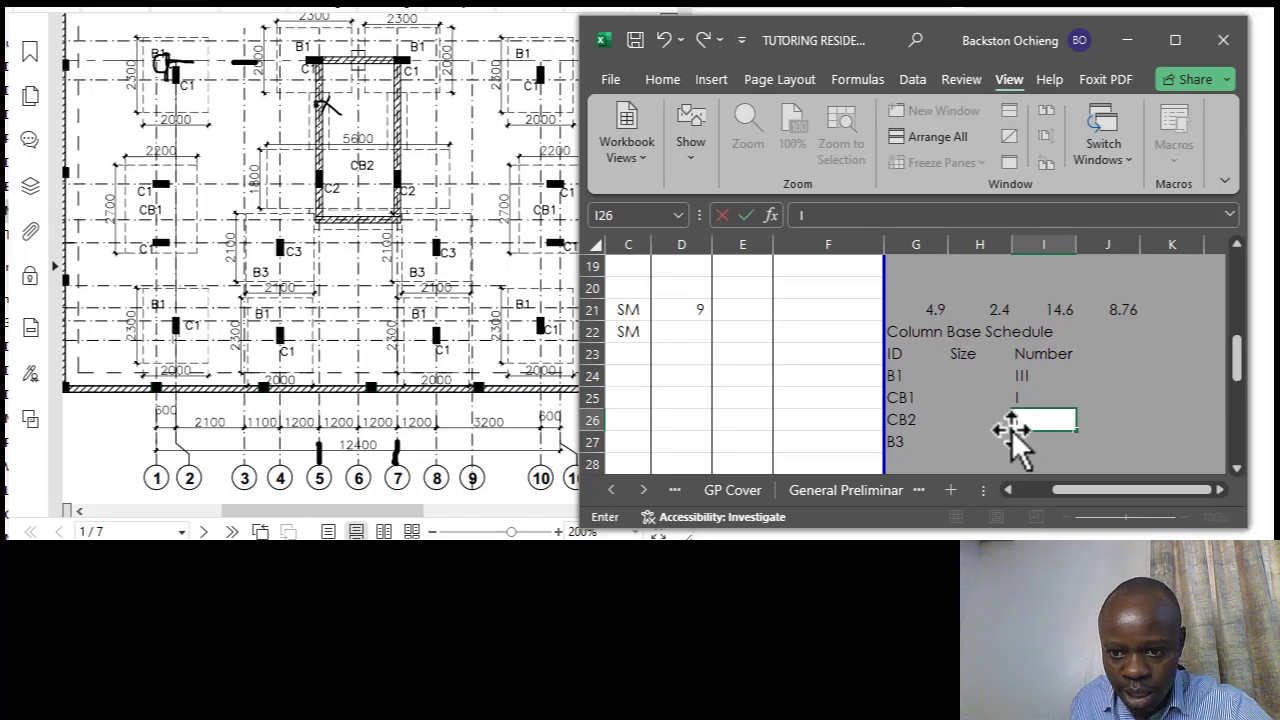
type("I")
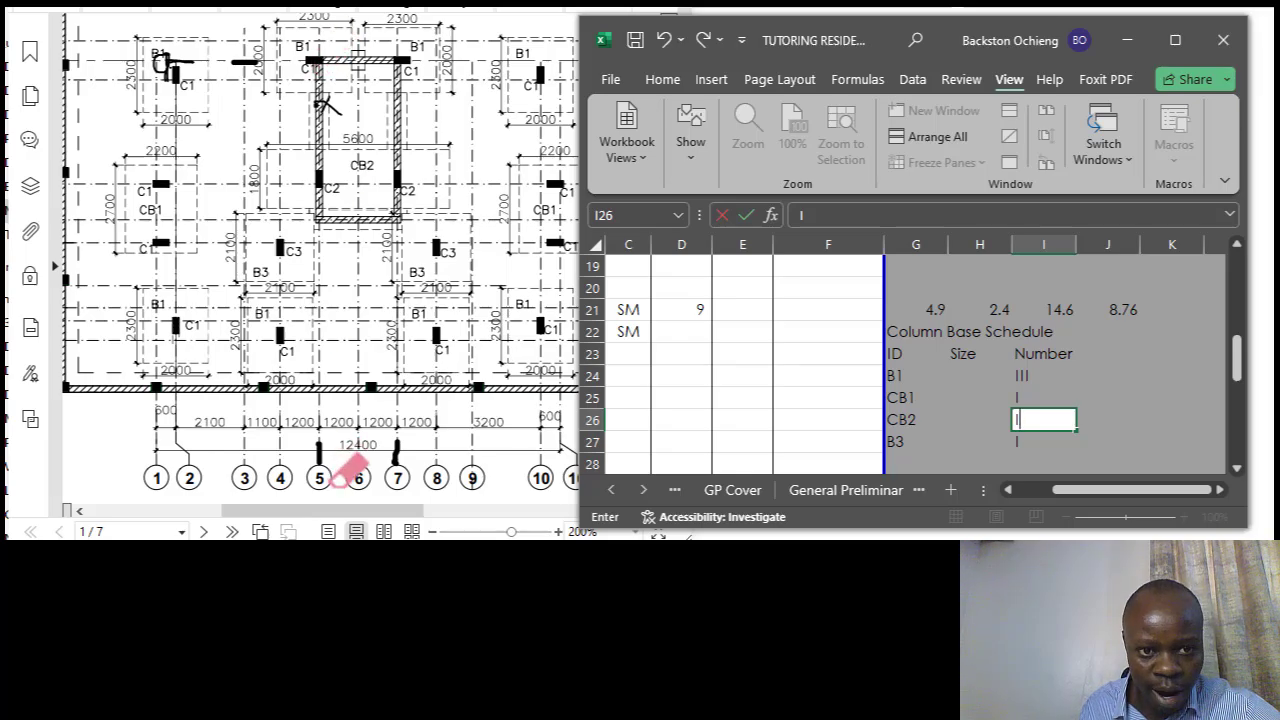
Add a stroke to the B1 tally in cell I24 so it reads "IIII".
left_click(1030, 378)
left_click(818, 218)
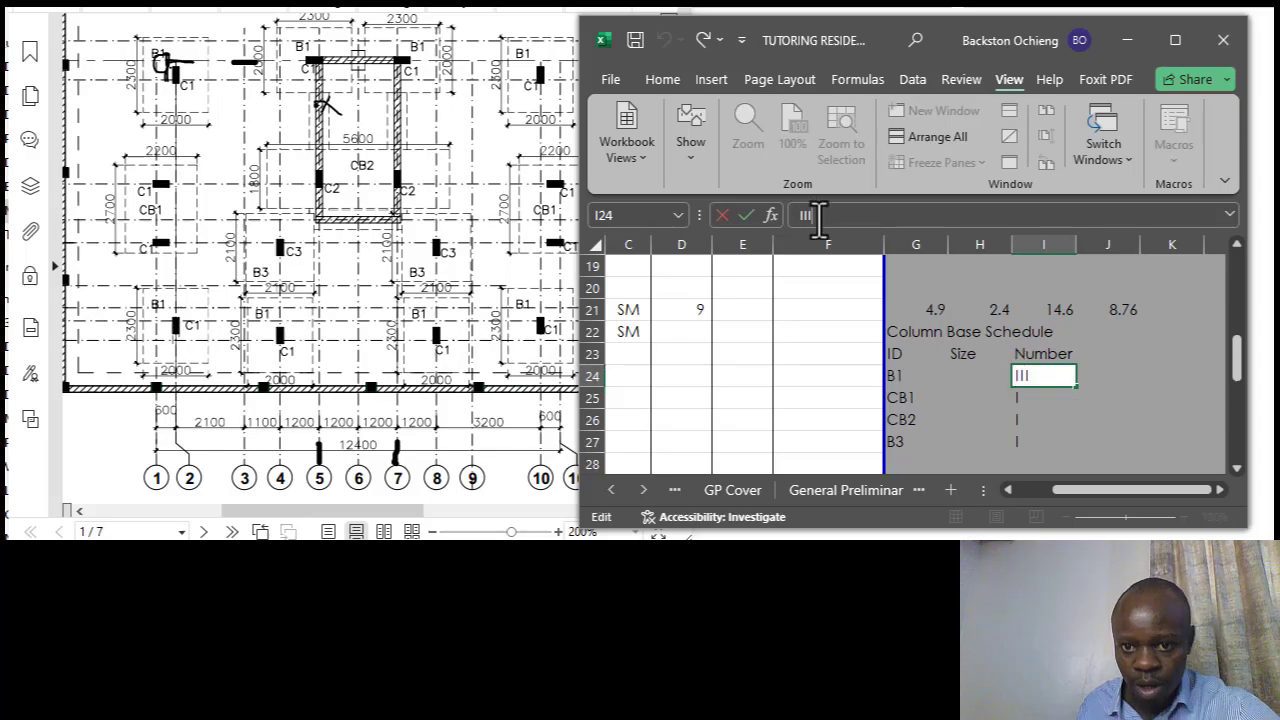
type("I")
left_click(1090, 336)
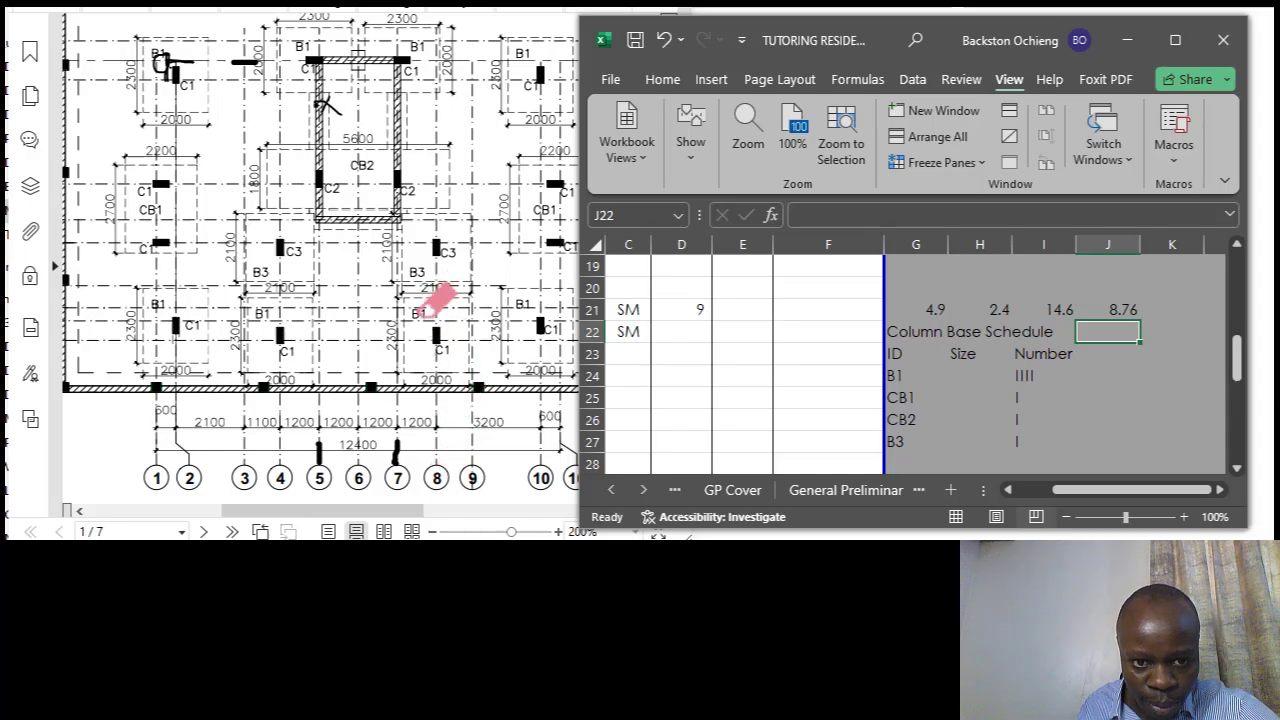
Add another stroke to the B1 tally in cell I24, making it "IIIII".
left_click(916, 398)
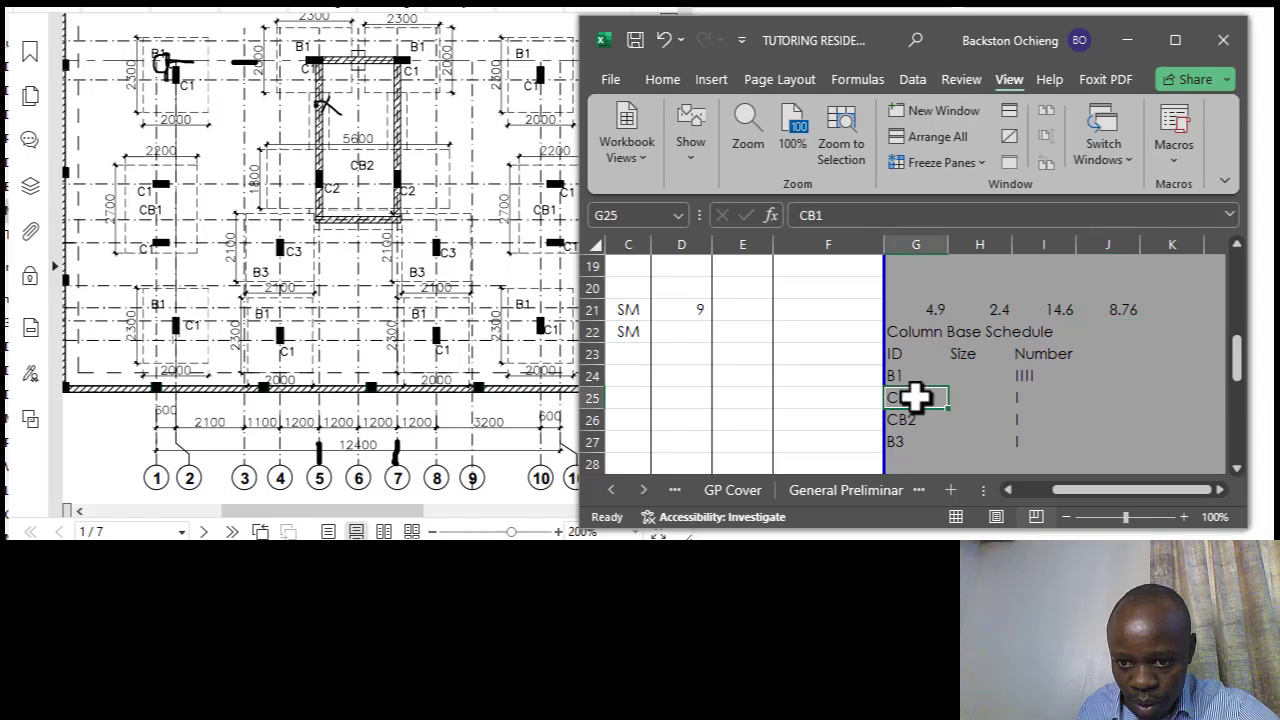
left_click(928, 375)
left_click(1031, 372)
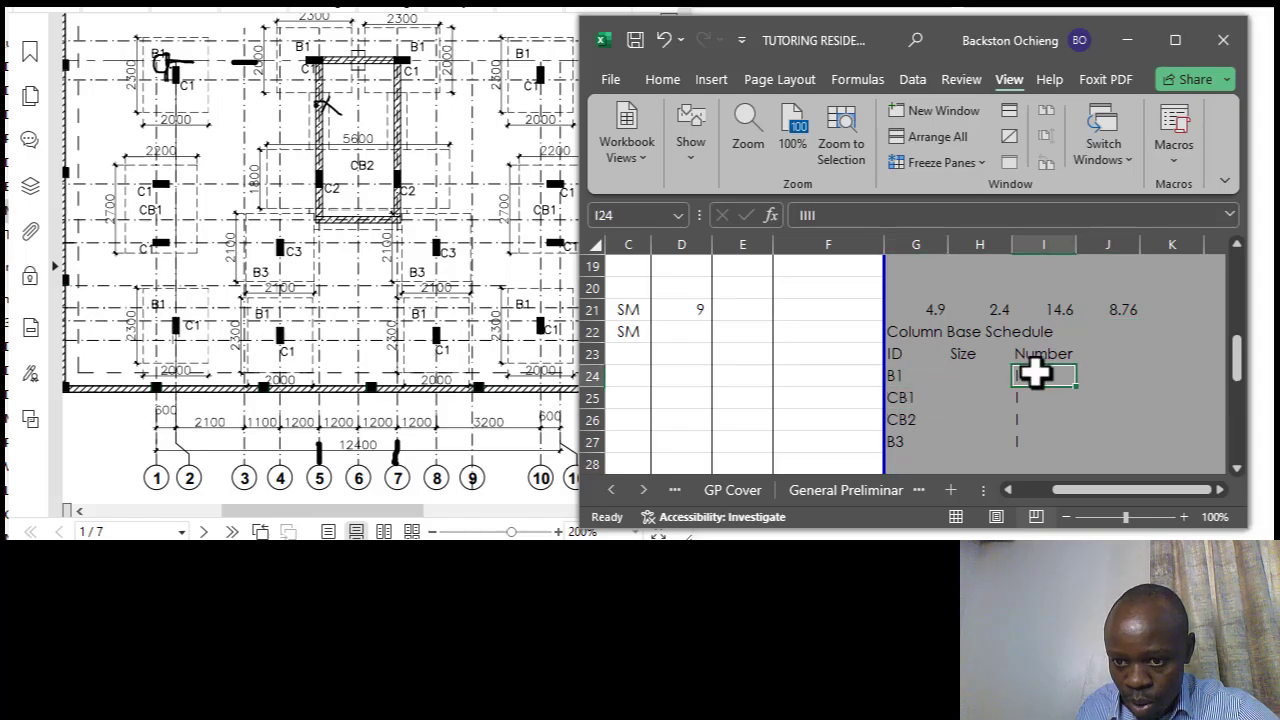
left_click(822, 216)
type("I")
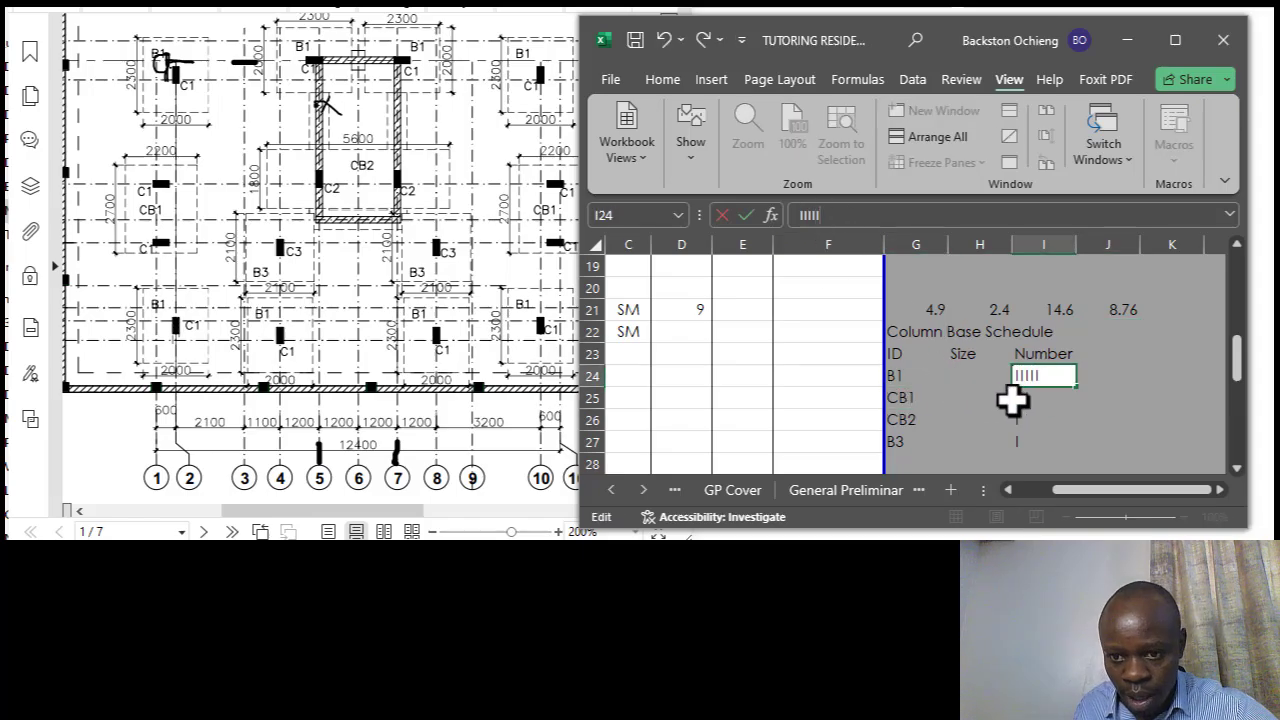
Change the tally for base B3 in cell I27 to "II".
left_click(916, 438)
left_click(1035, 440)
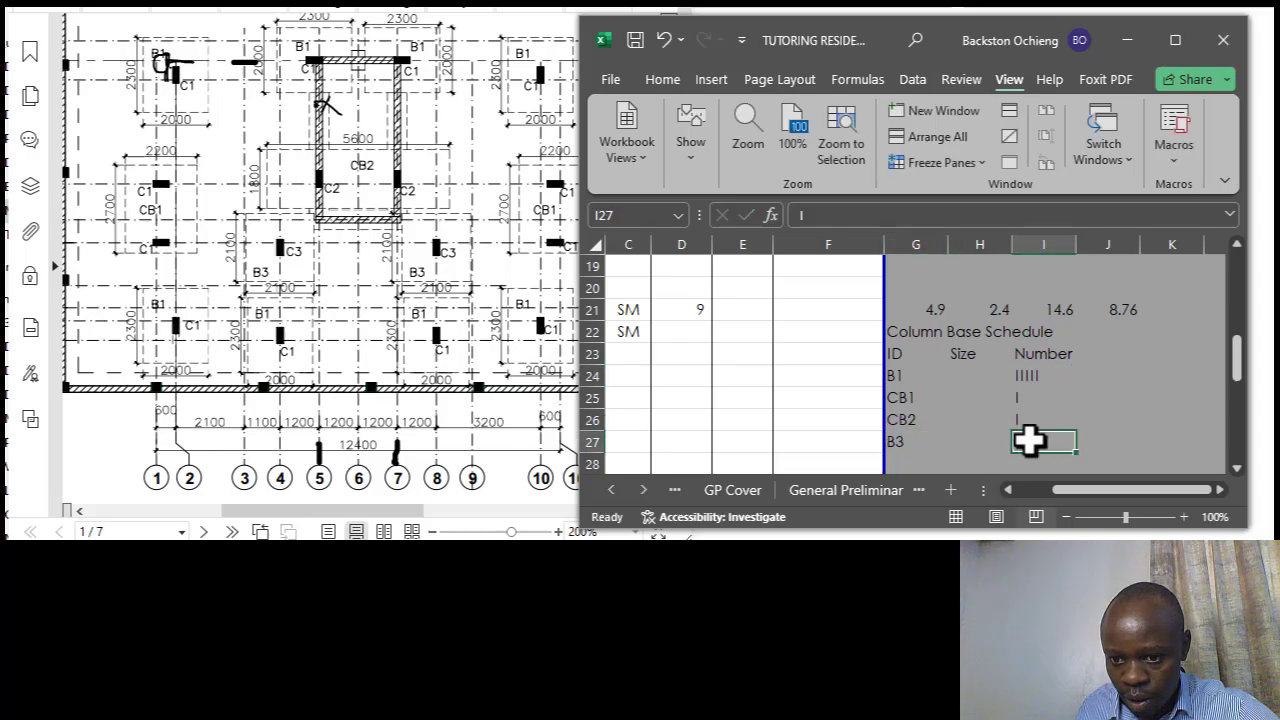
left_click(803, 215)
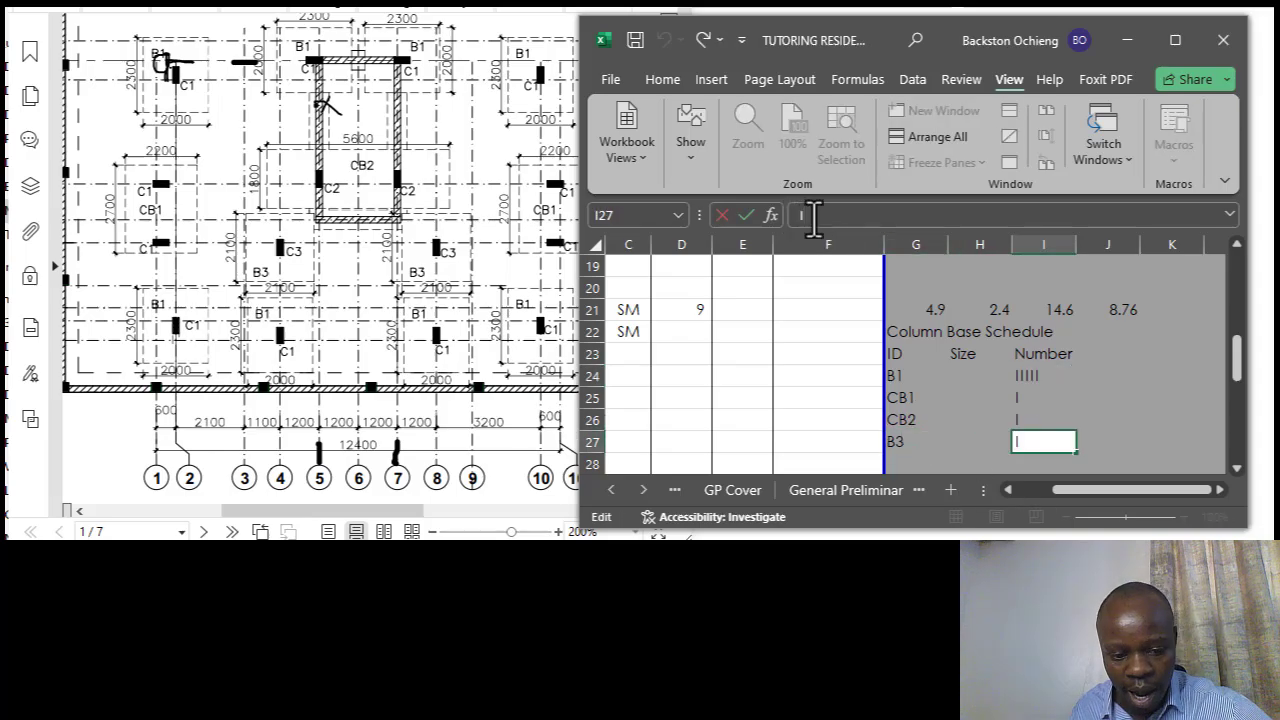
type("IIII")
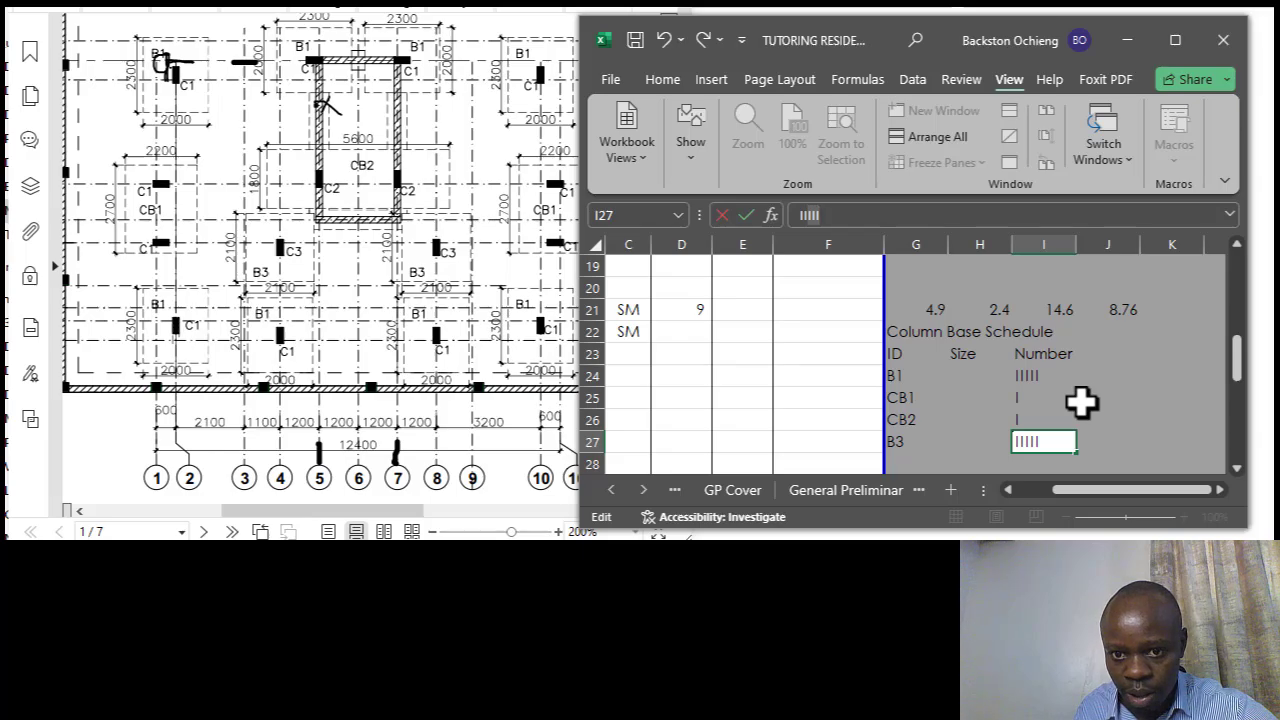
key("BackSpace")
left_click(1062, 402)
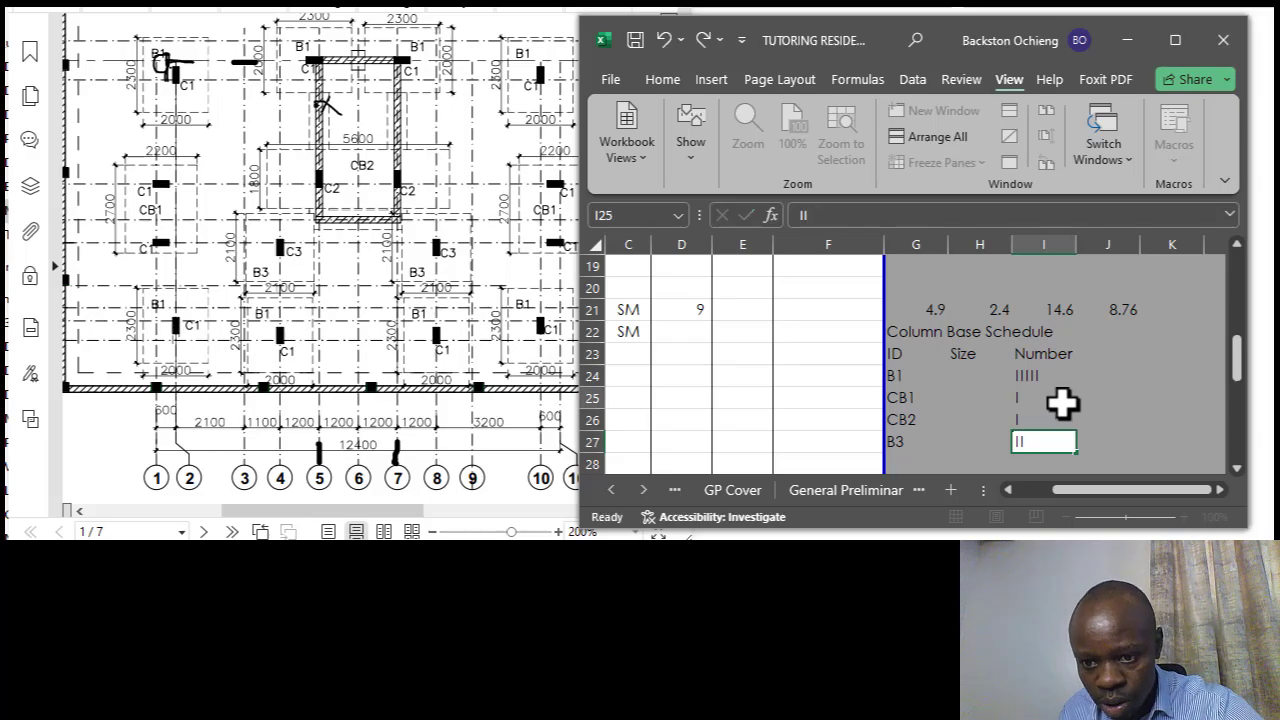
left_click(1046, 438)
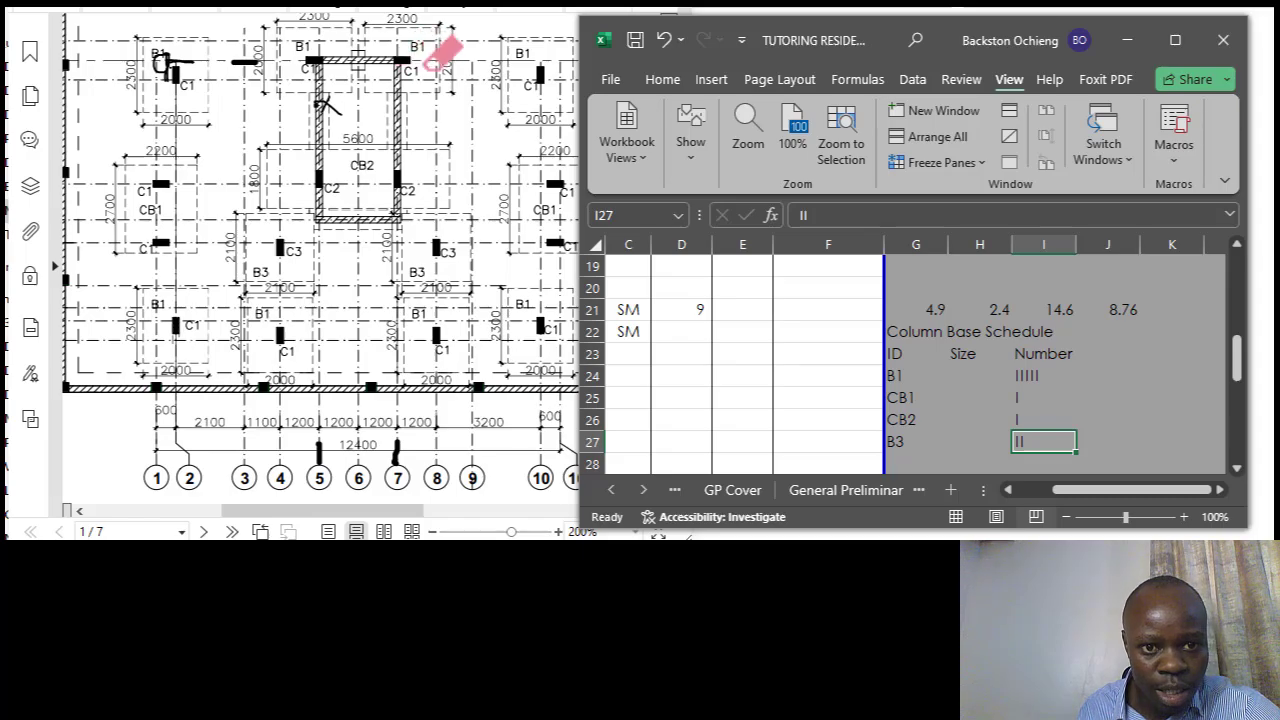
Extend the B1 tally in cell I24 to six strokes, "IIIIII".
left_click(1023, 378)
left_click(822, 220)
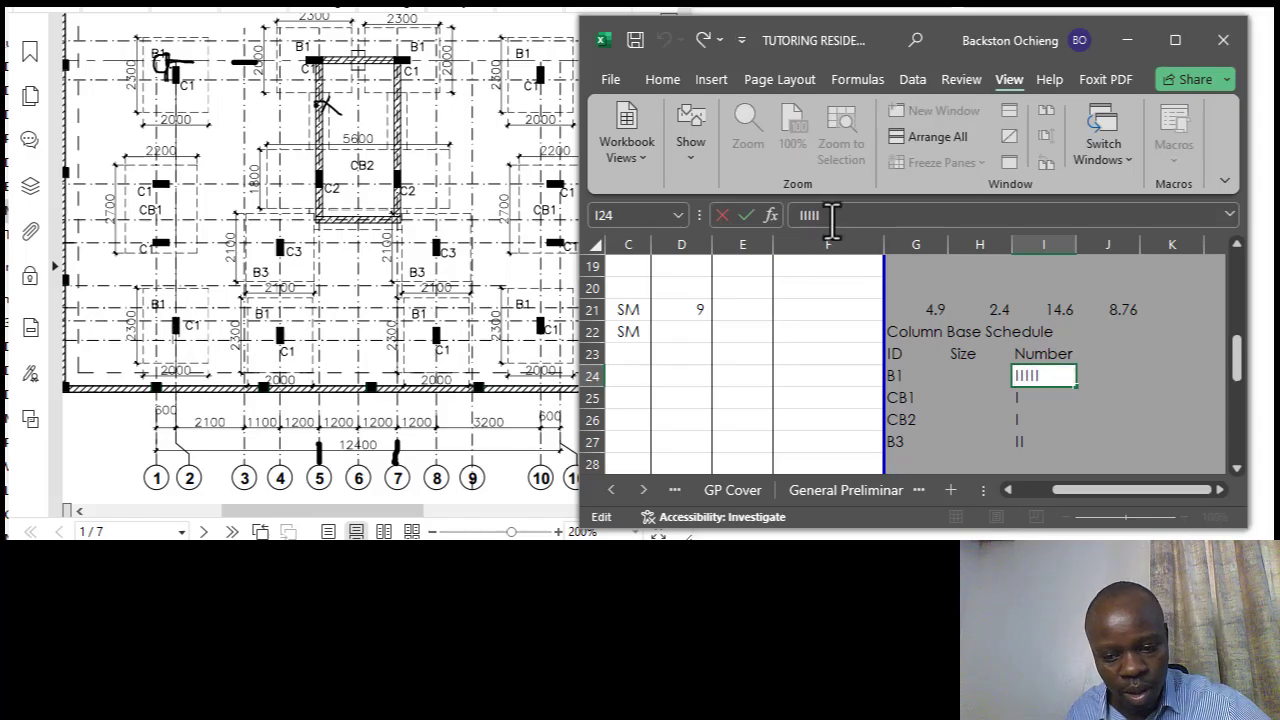
left_click(1018, 306)
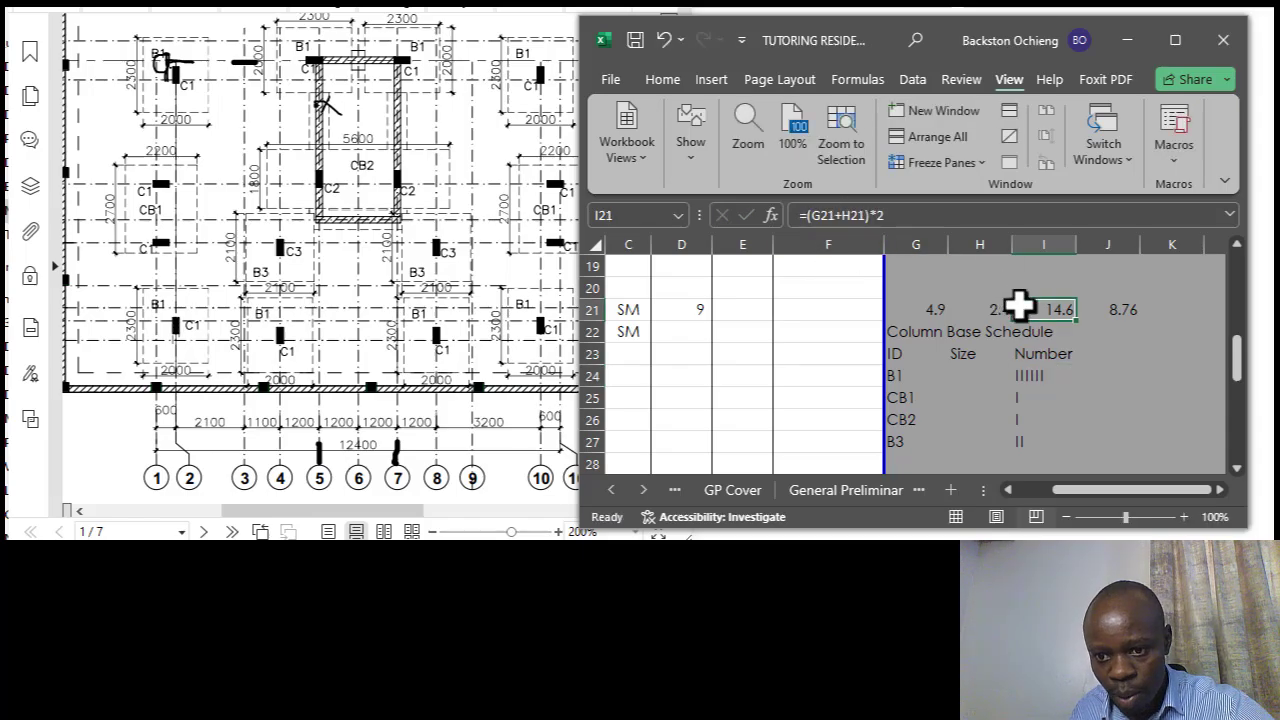
Count the B1 base near grid 10 on the foundation layout by extending the tally in cell I24 to seven strokes, "IIIIIII".
left_click(360, 528)
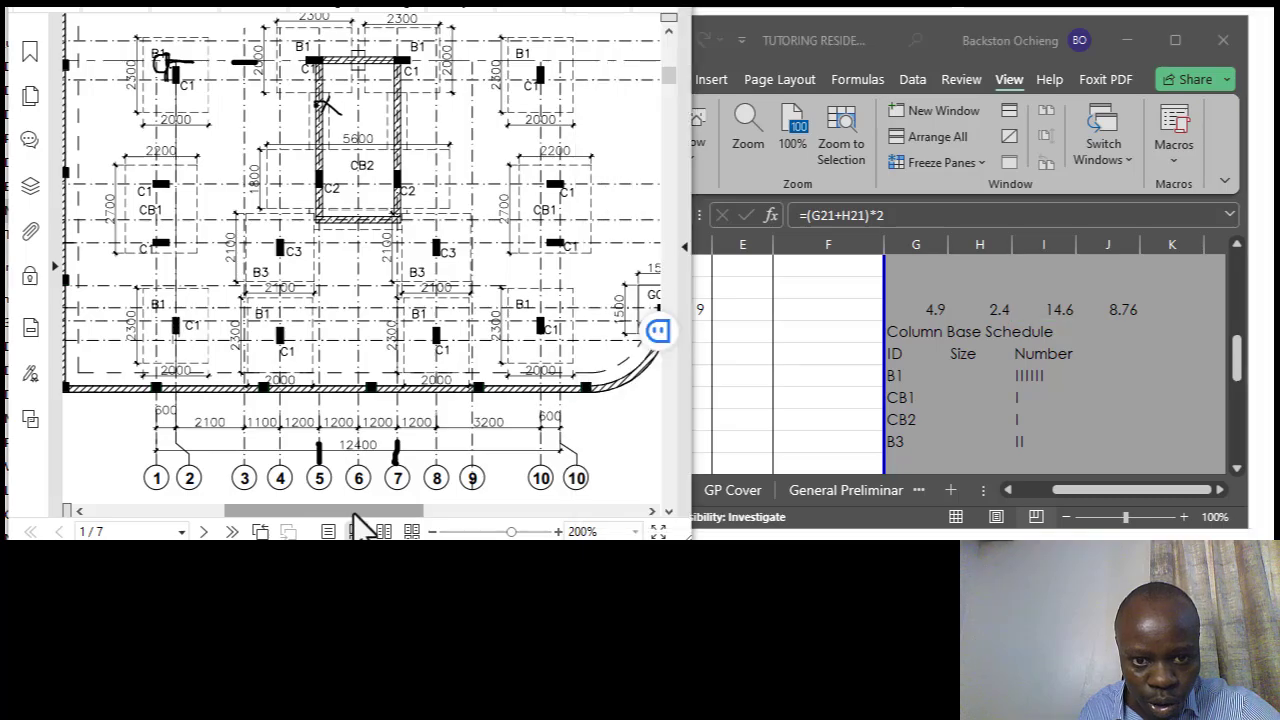
left_click_drag(366, 514, 398, 521)
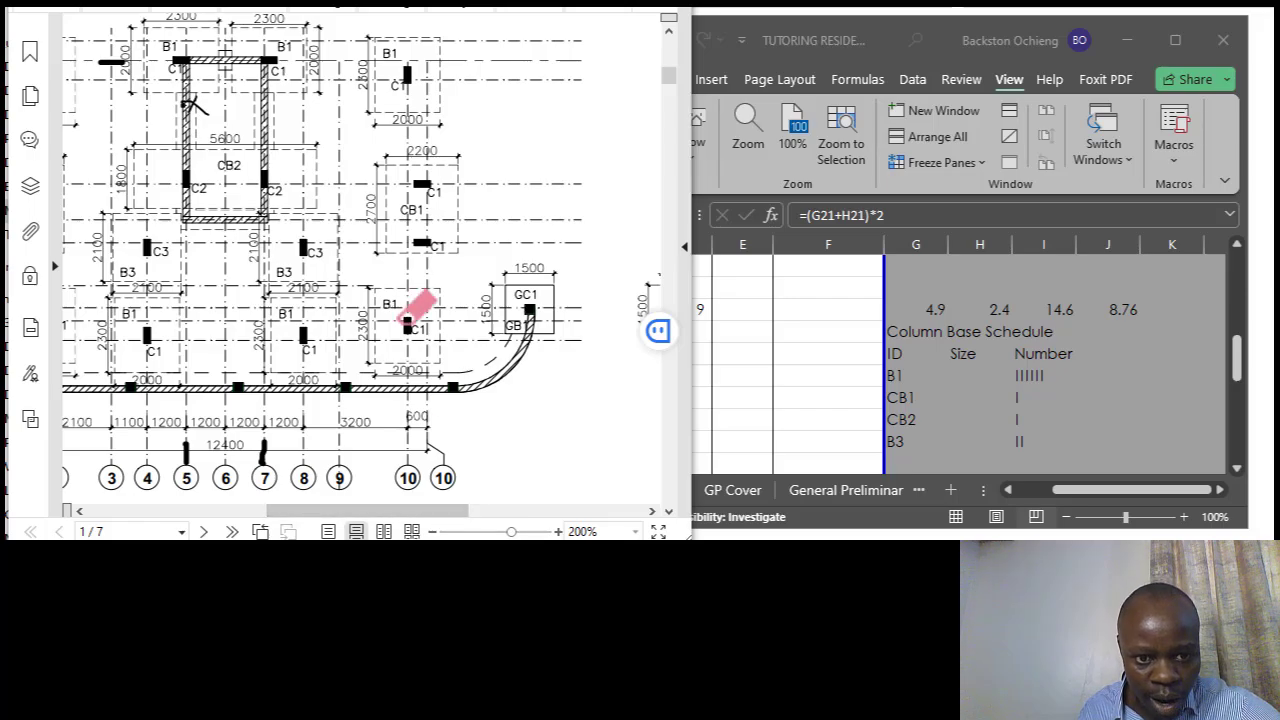
left_click(913, 383)
left_click(1040, 376)
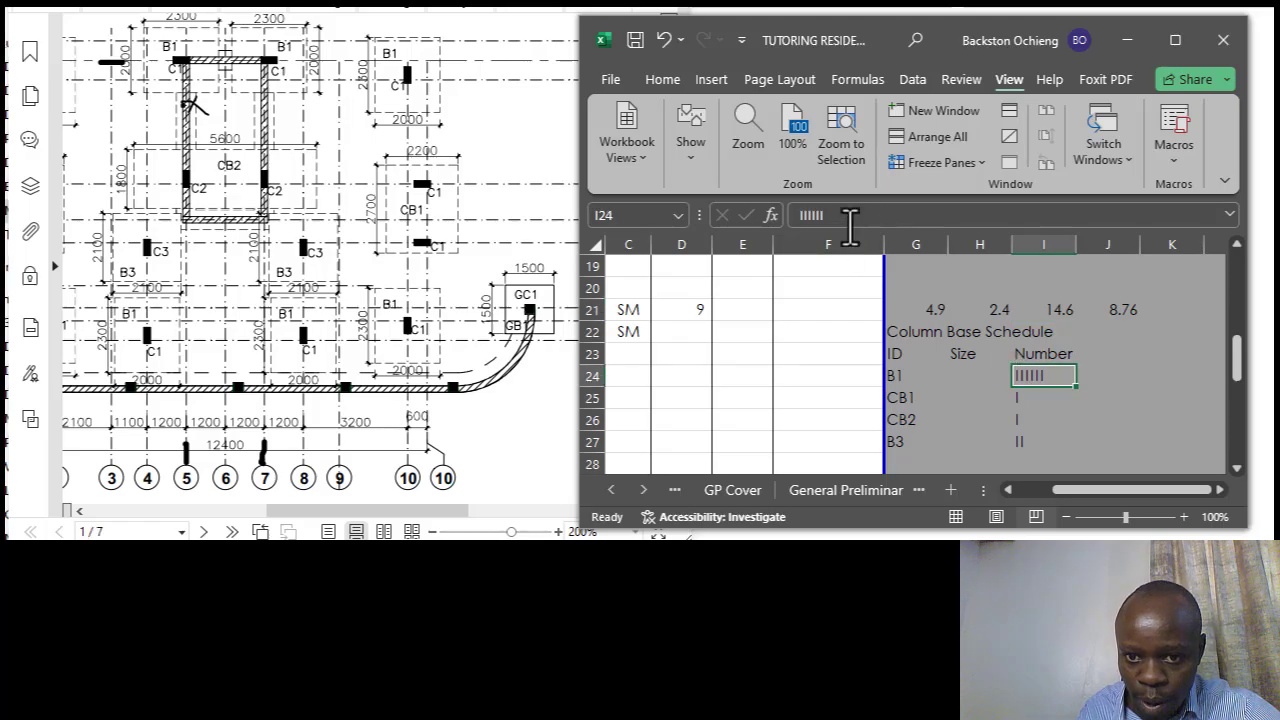
left_click(849, 220)
type("I")
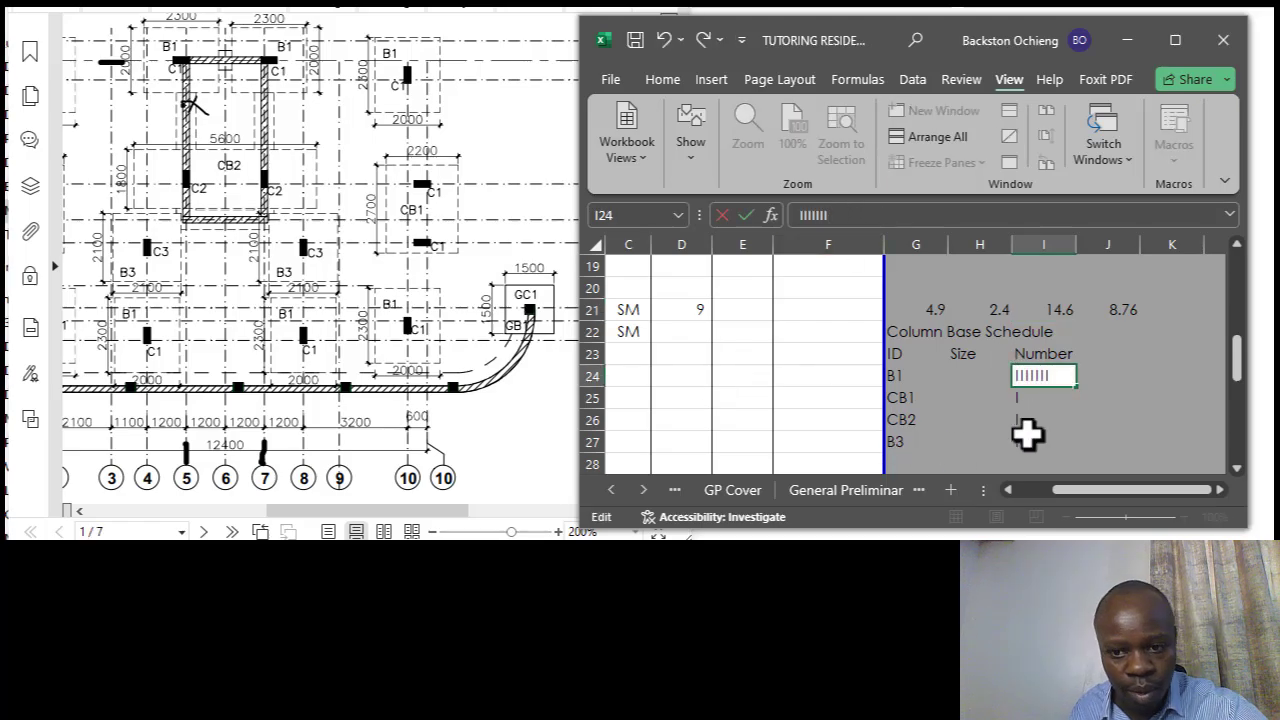
left_click(1043, 420)
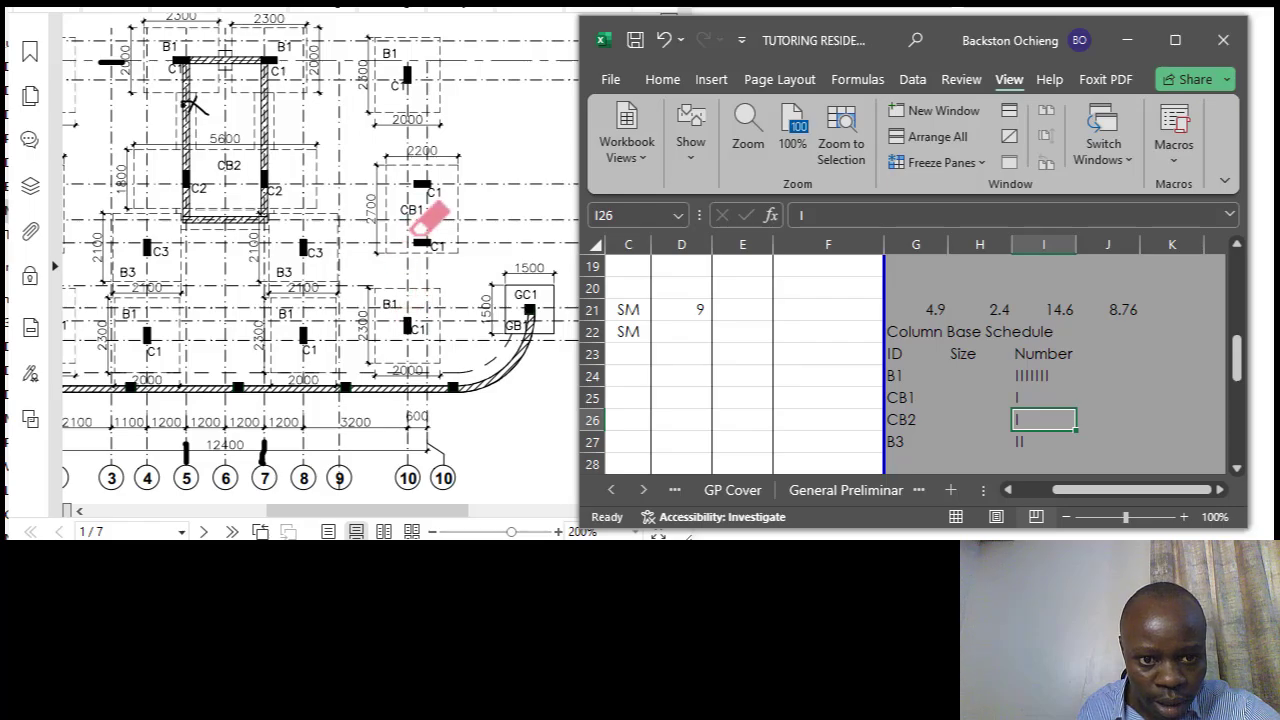
Extend the tally for base CB1 in cell I25 to "II".
left_click(913, 397)
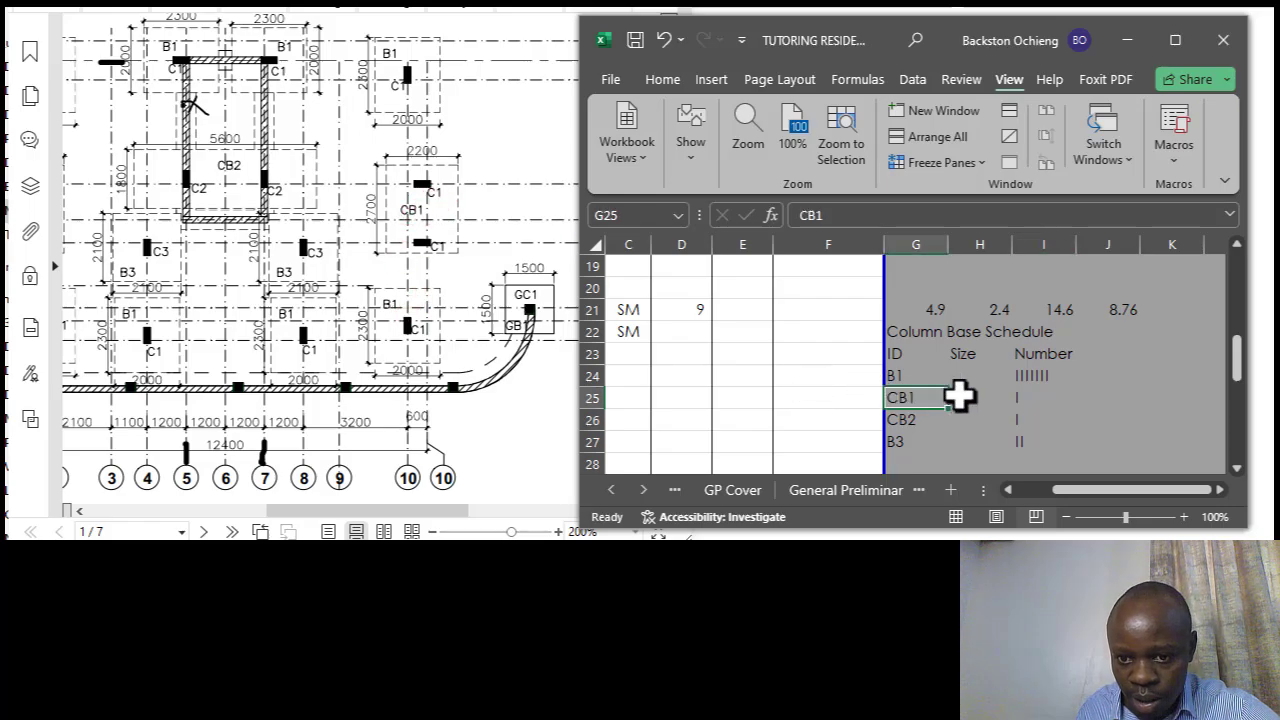
left_click(1022, 398)
left_click(820, 218)
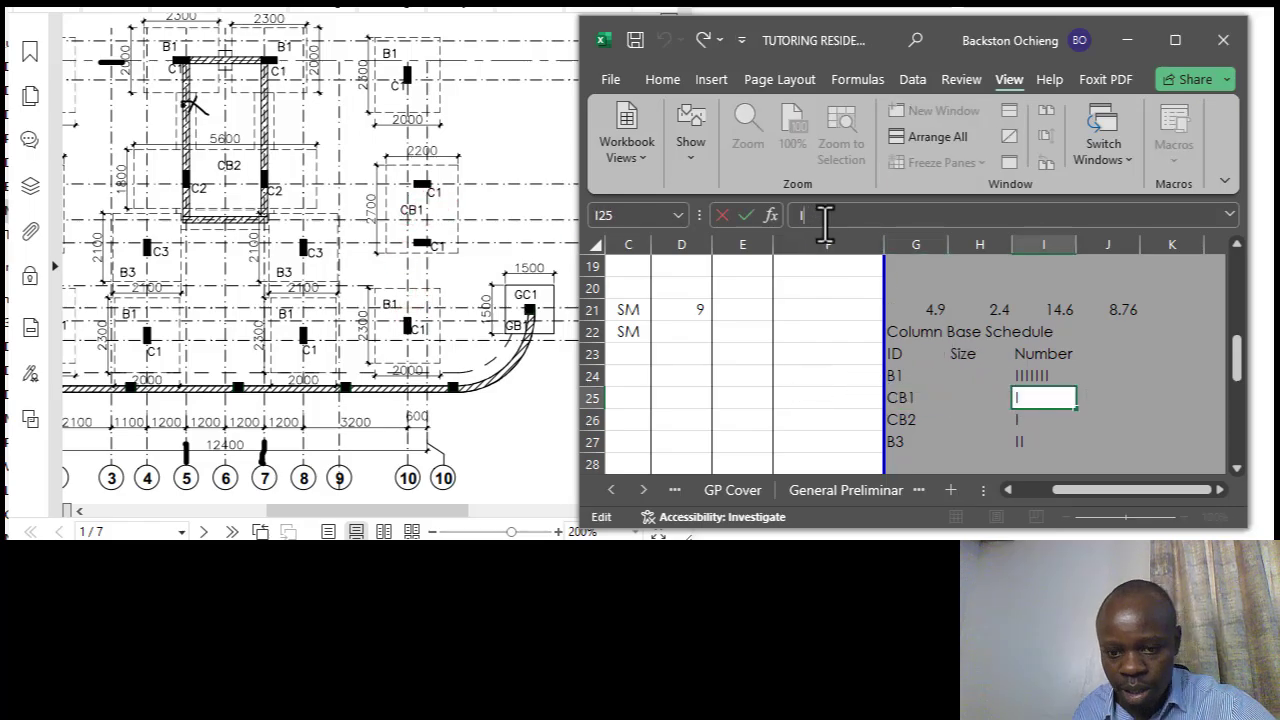
type("I")
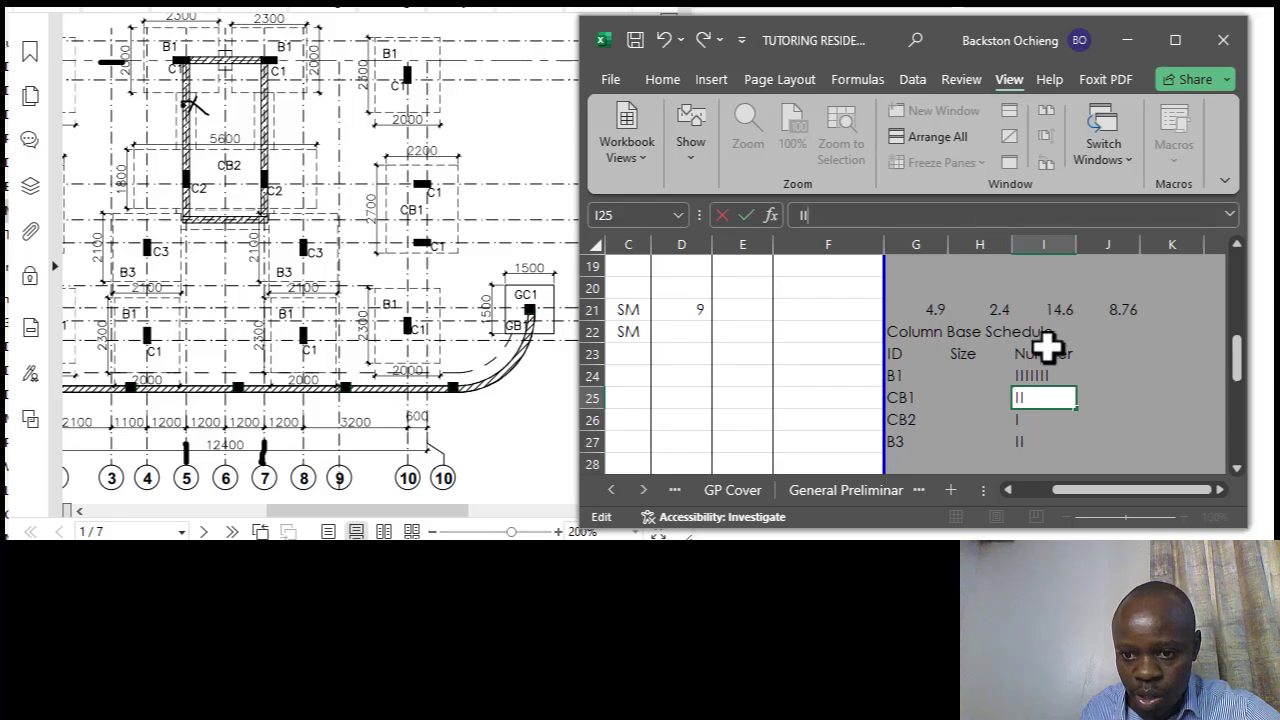
Extend the B1 tally in cell I24 to eight strokes, "IIIIIIII".
left_click(1032, 373)
left_click(845, 222)
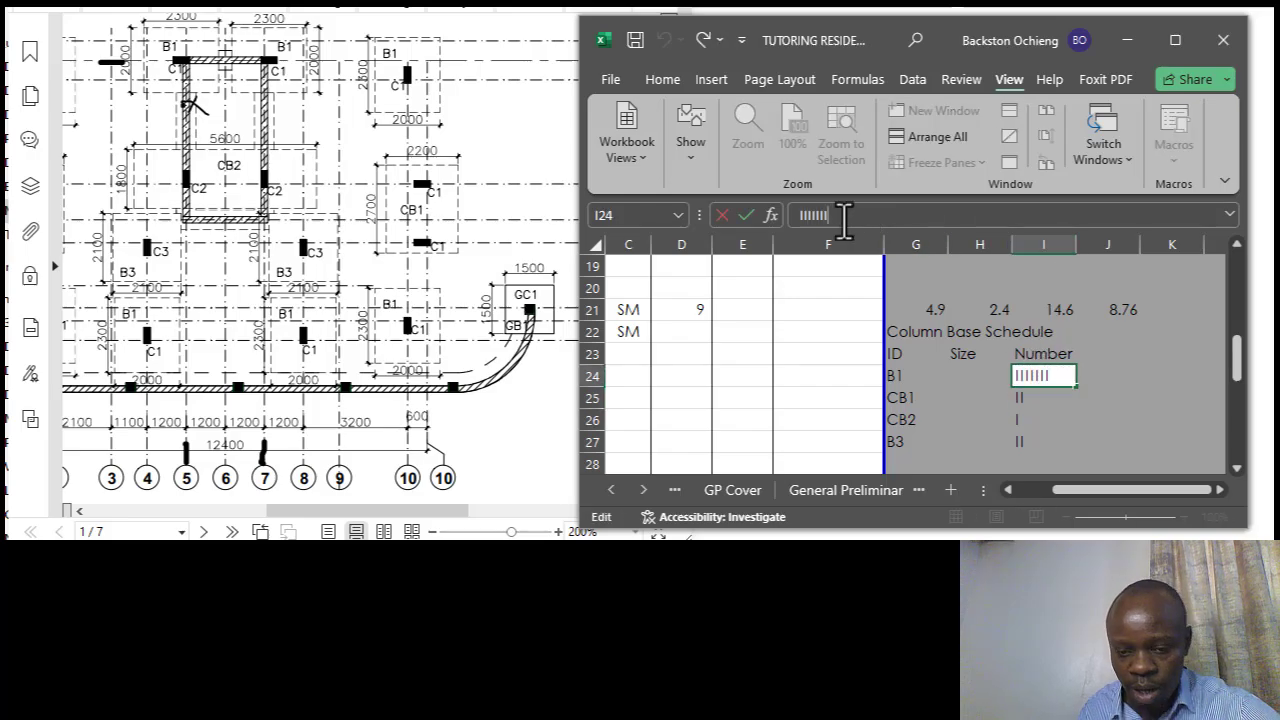
left_click(1080, 418)
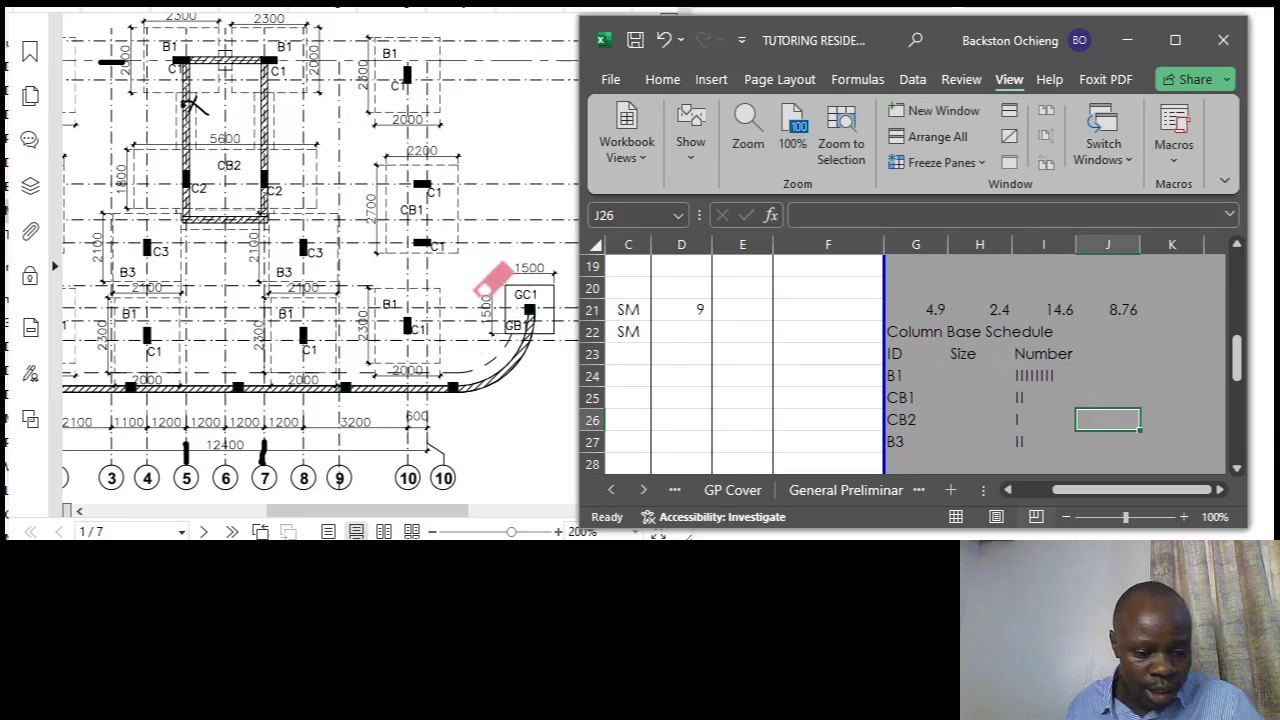
Replace the B1 stroke tally in cell I24 of the column base schedule with the number 8.
scroll(493, 252, "down", 2)
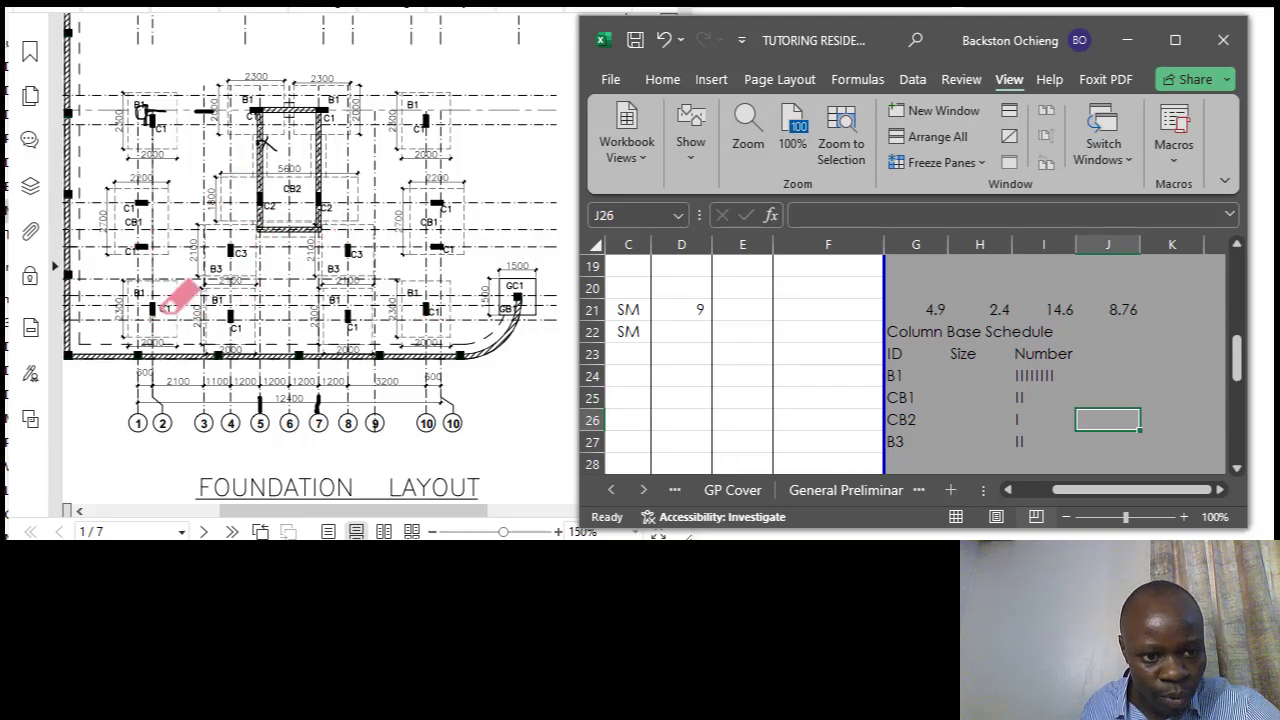
left_click(1041, 378)
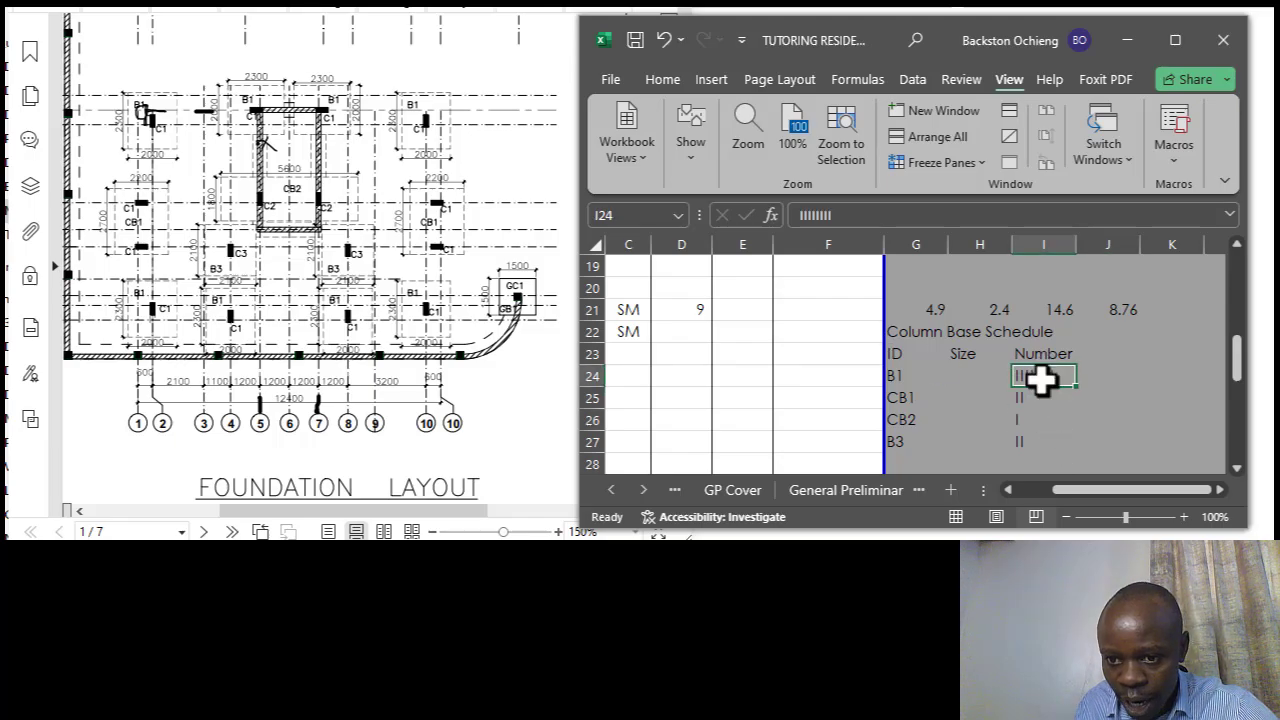
left_click(836, 218)
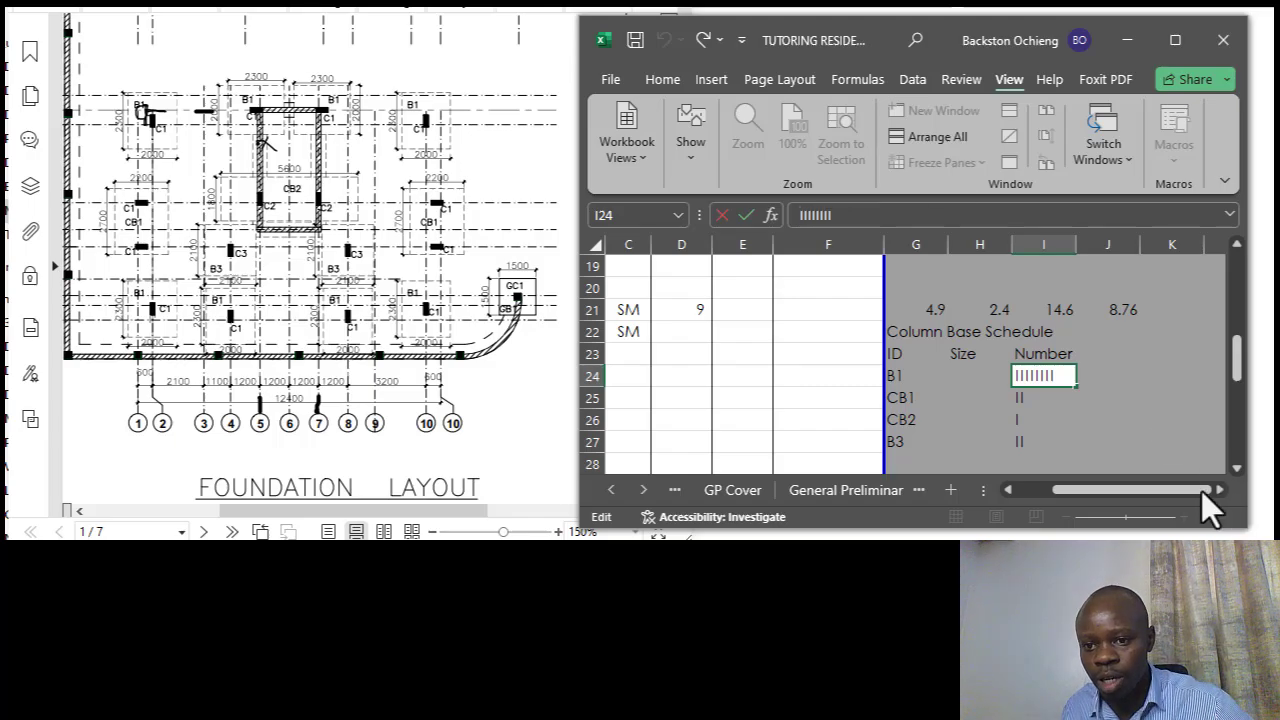
left_click(1185, 425)
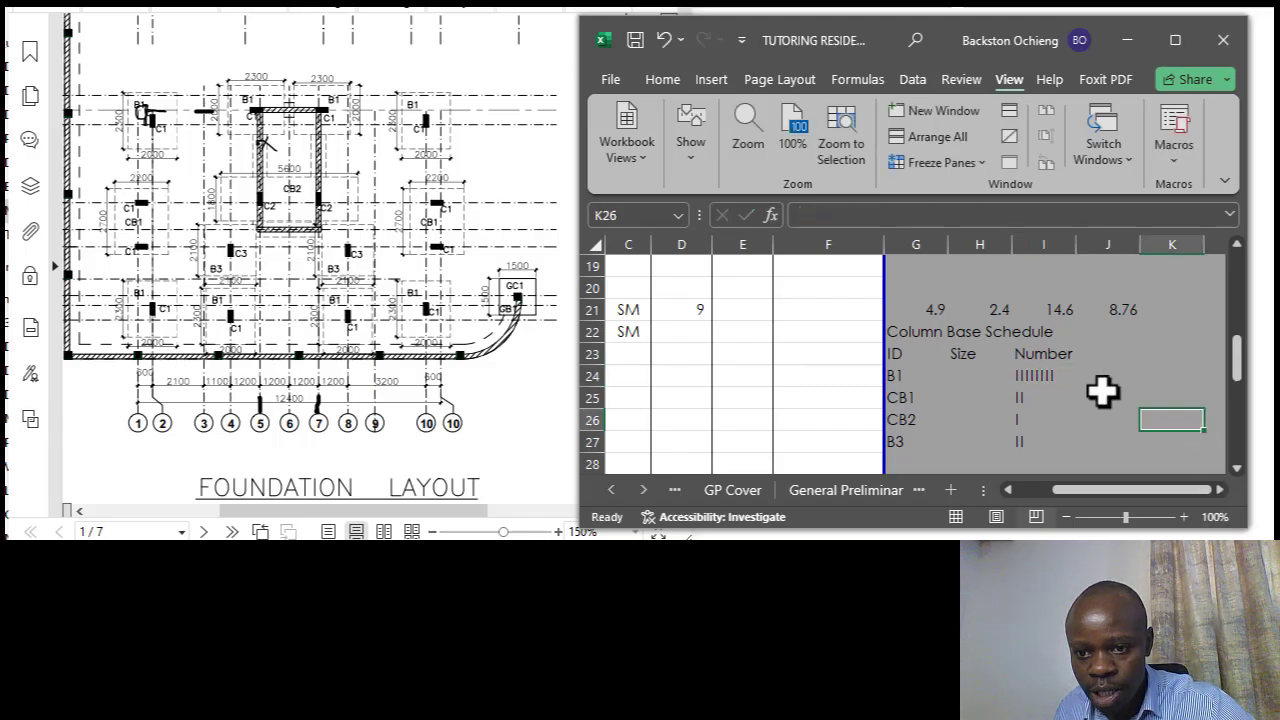
left_click(1043, 376)
type("8")
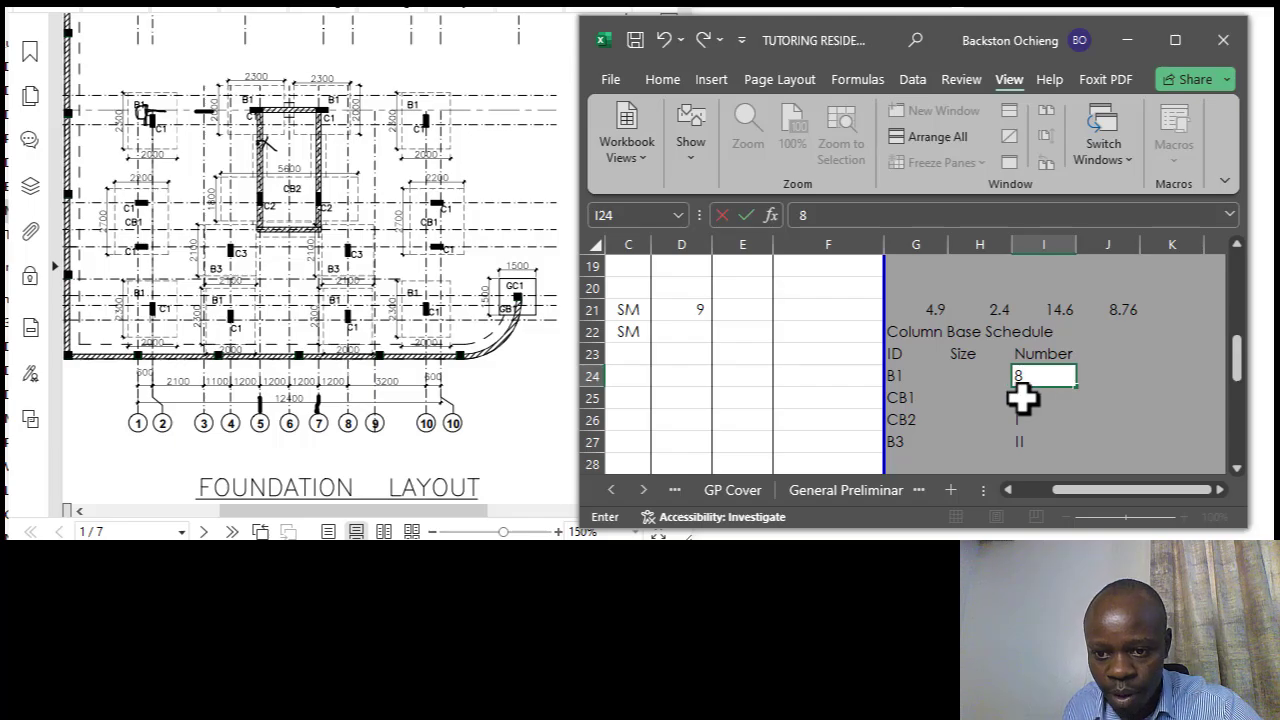
key("Return")
Replace the stroke tallies in I25:I27 with numbers: 2 for CB1, 1 for CB2 and 2 for B3.
type("2")
key("Return")
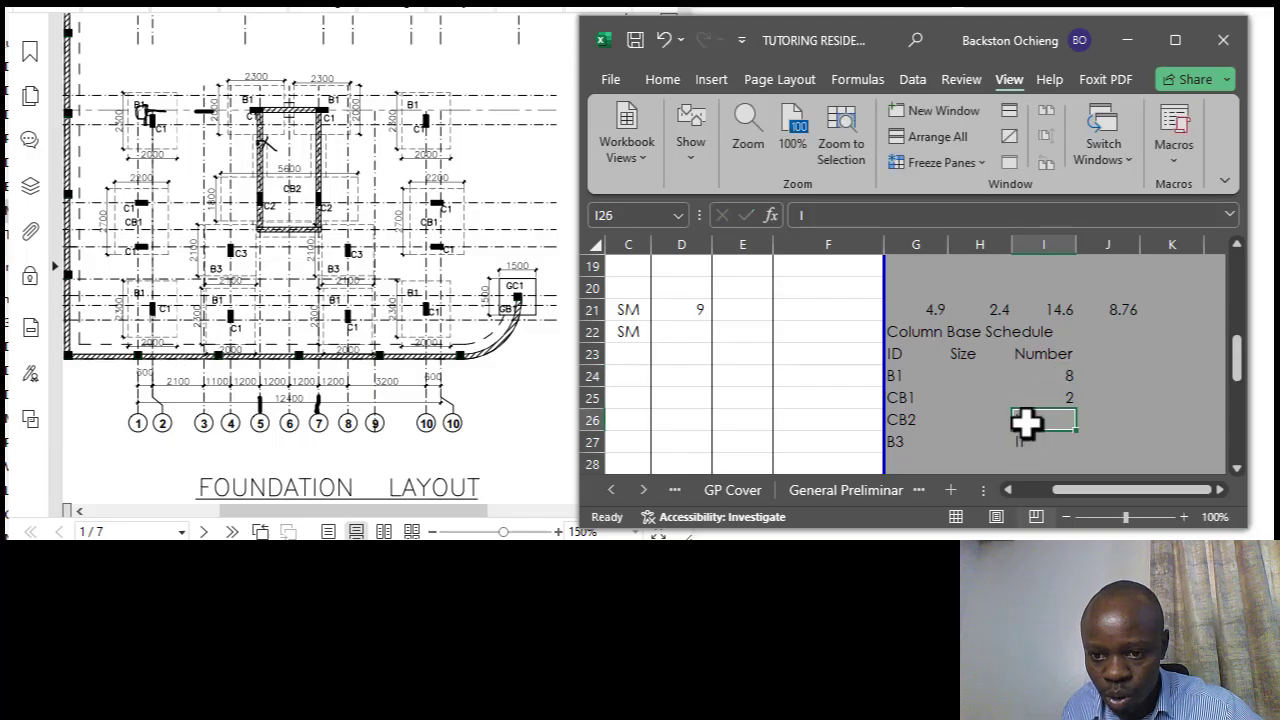
type("1")
key("Return")
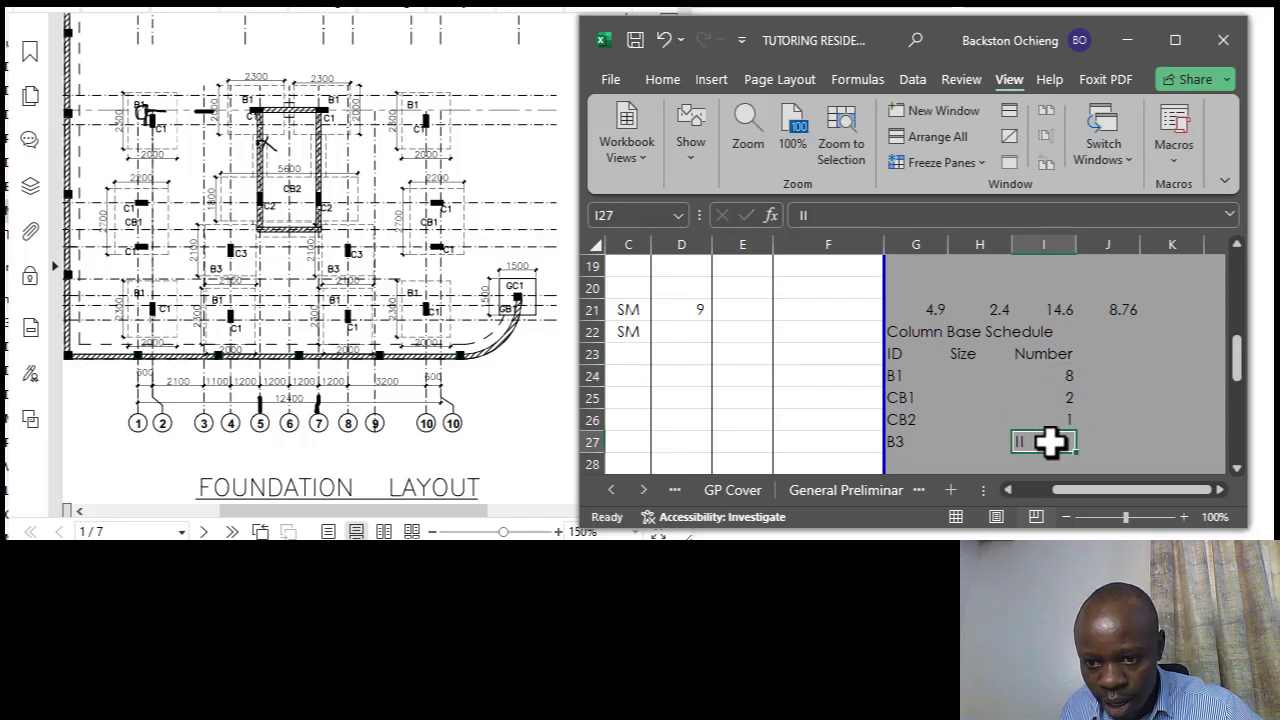
type("2")
left_click(1108, 438)
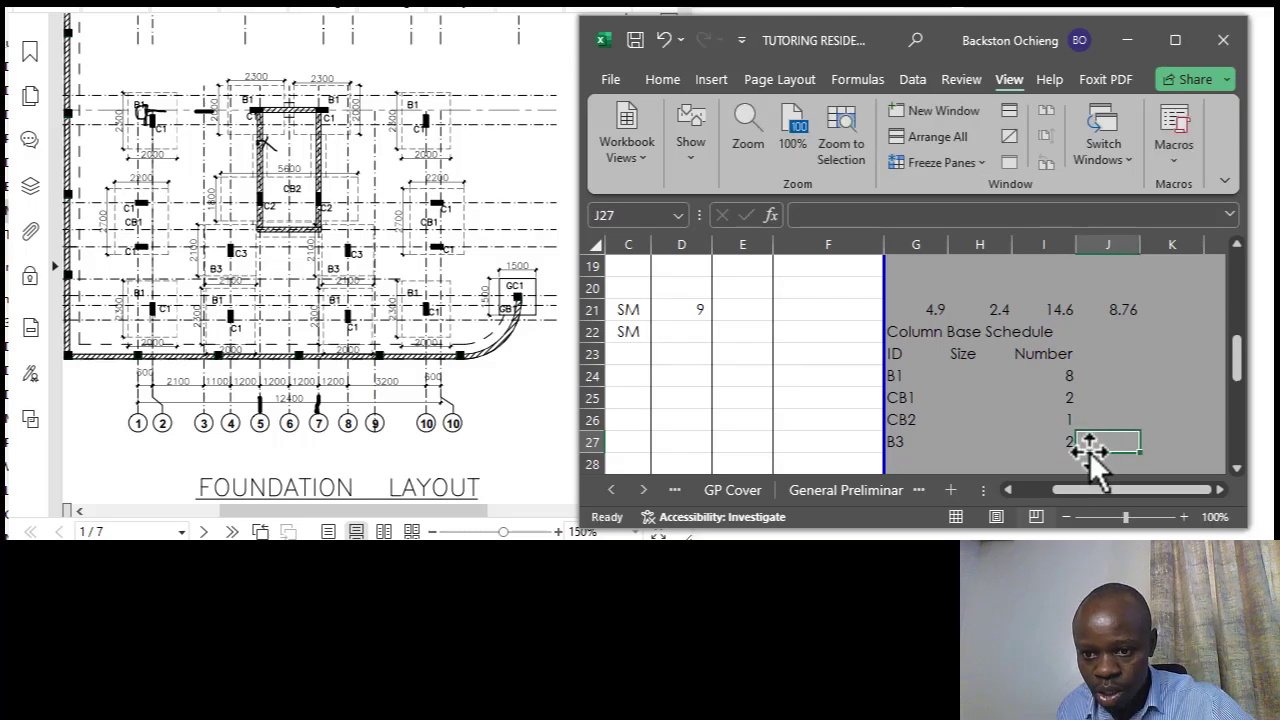
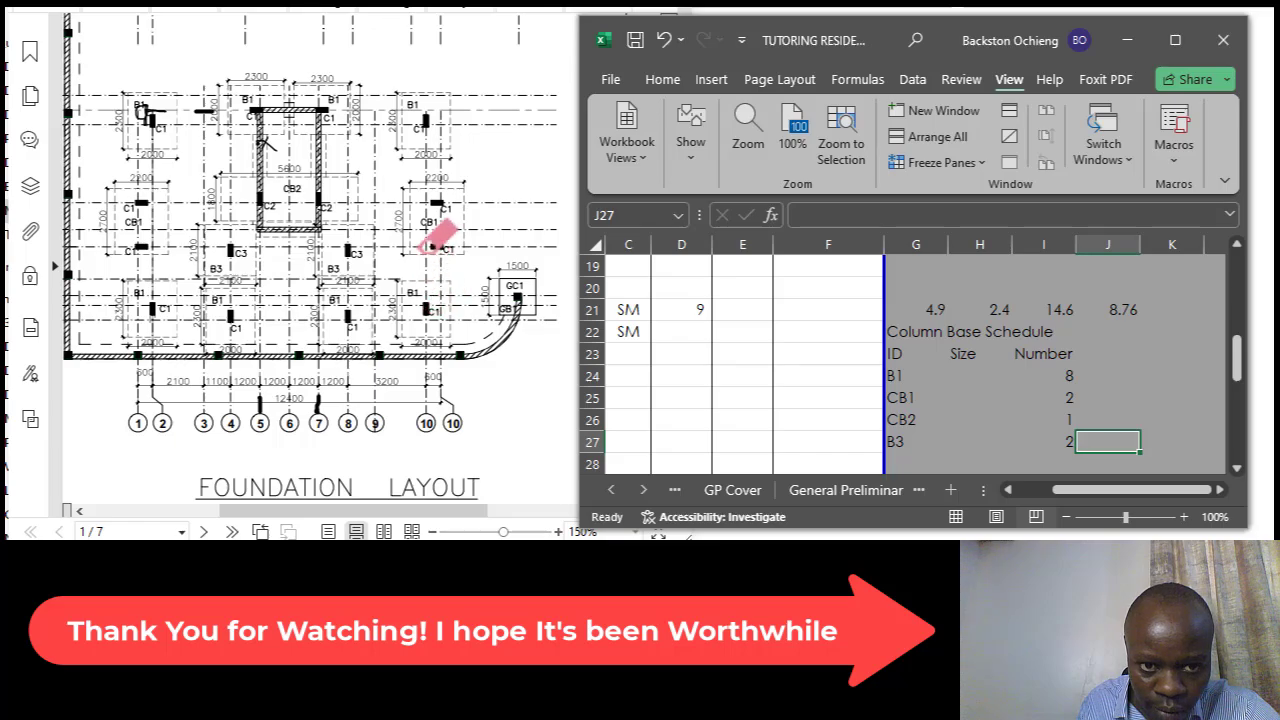
left_click(943, 377)
left_click(918, 398)
left_click(907, 419)
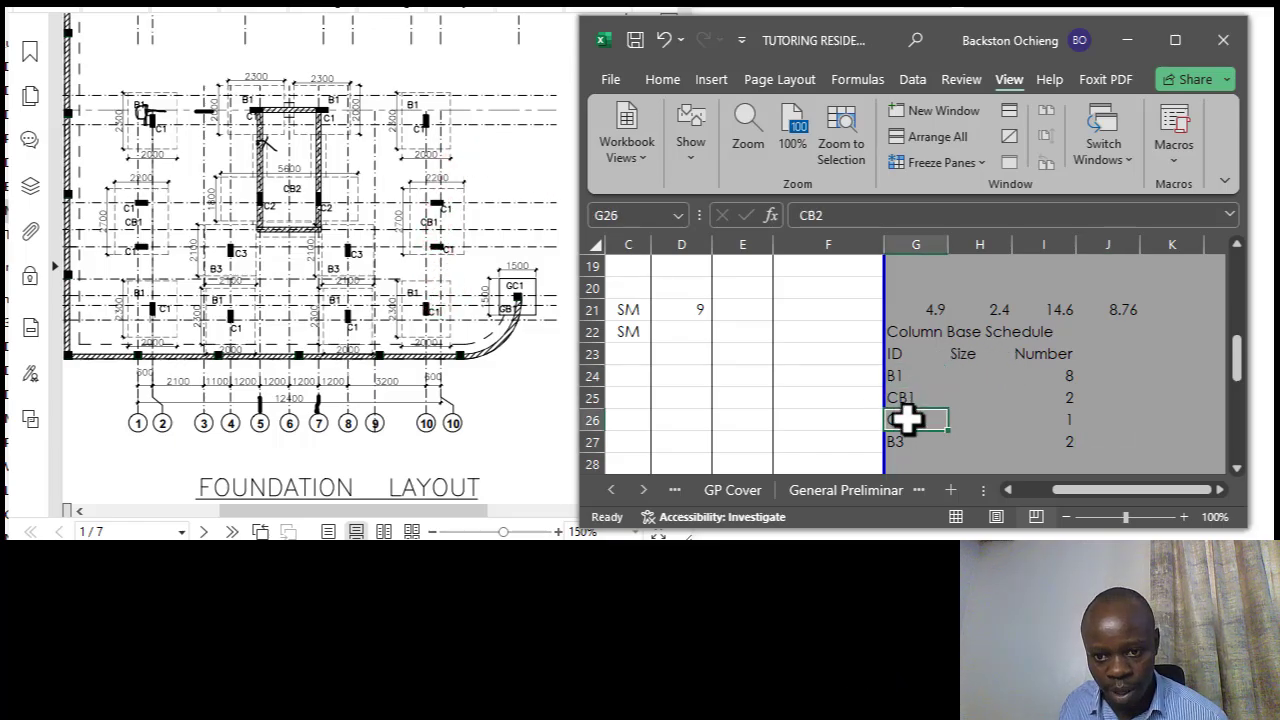
Examine the column base details for bases B3 and B1 on page 2 of the structural drawing.
left_click(917, 441)
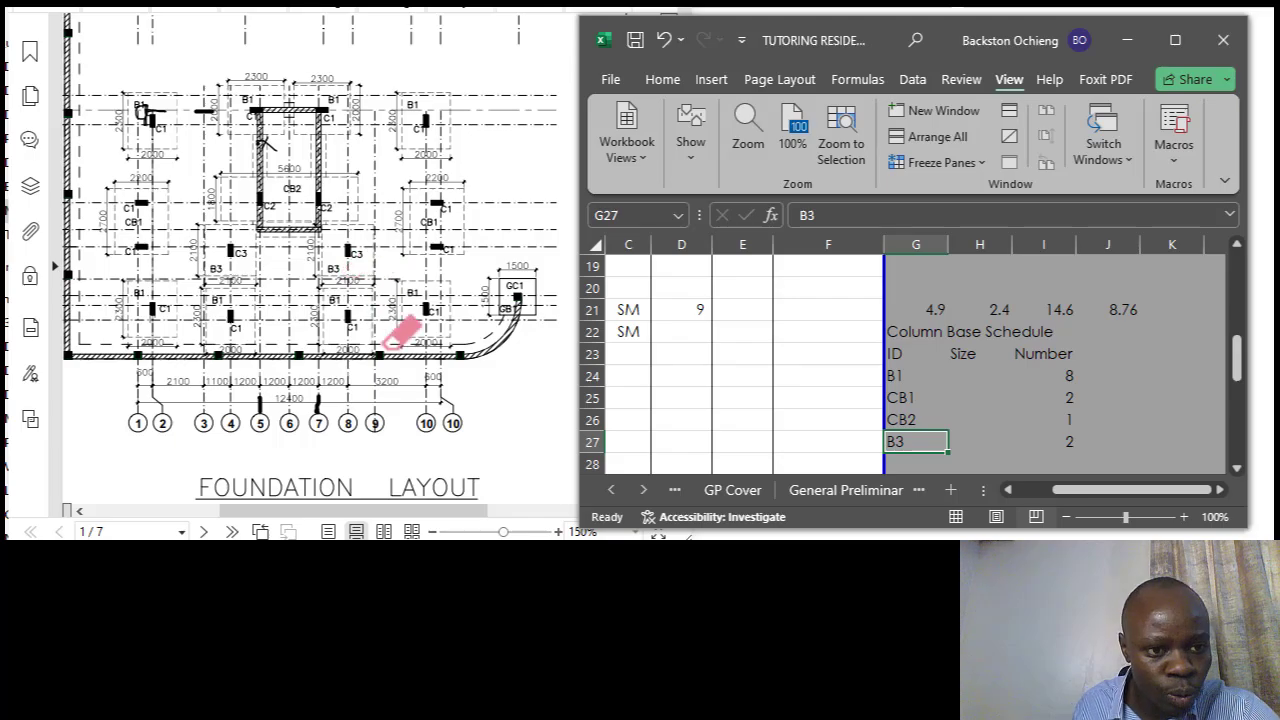
scroll(408, 329, "down", 10)
scroll(452, 322, "down", 4)
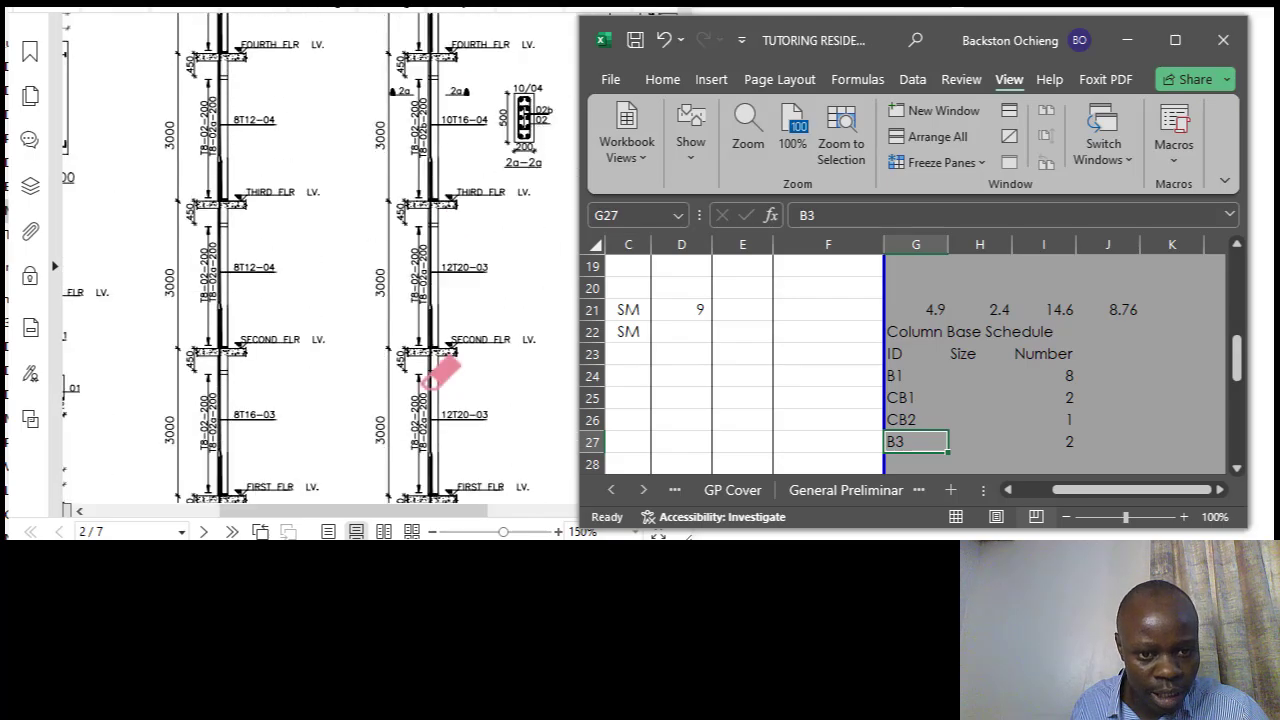
left_click_drag(371, 512, 276, 512)
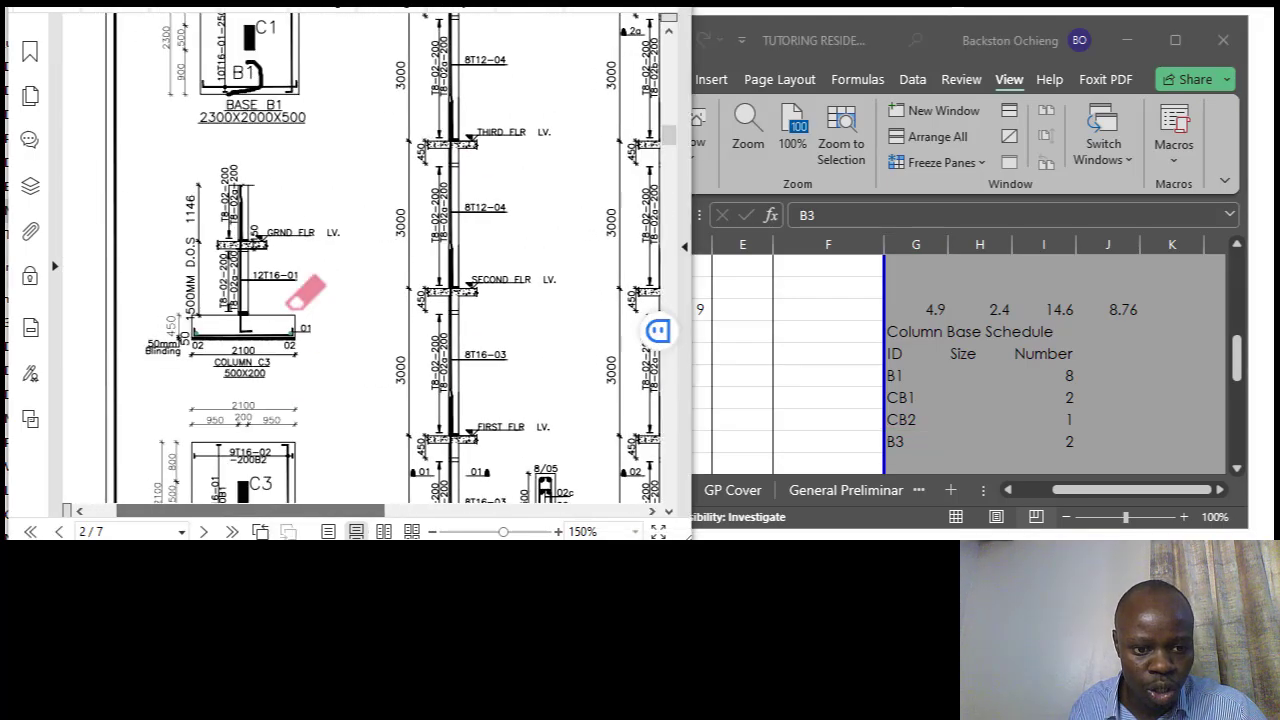
scroll(305, 288, "down", 3)
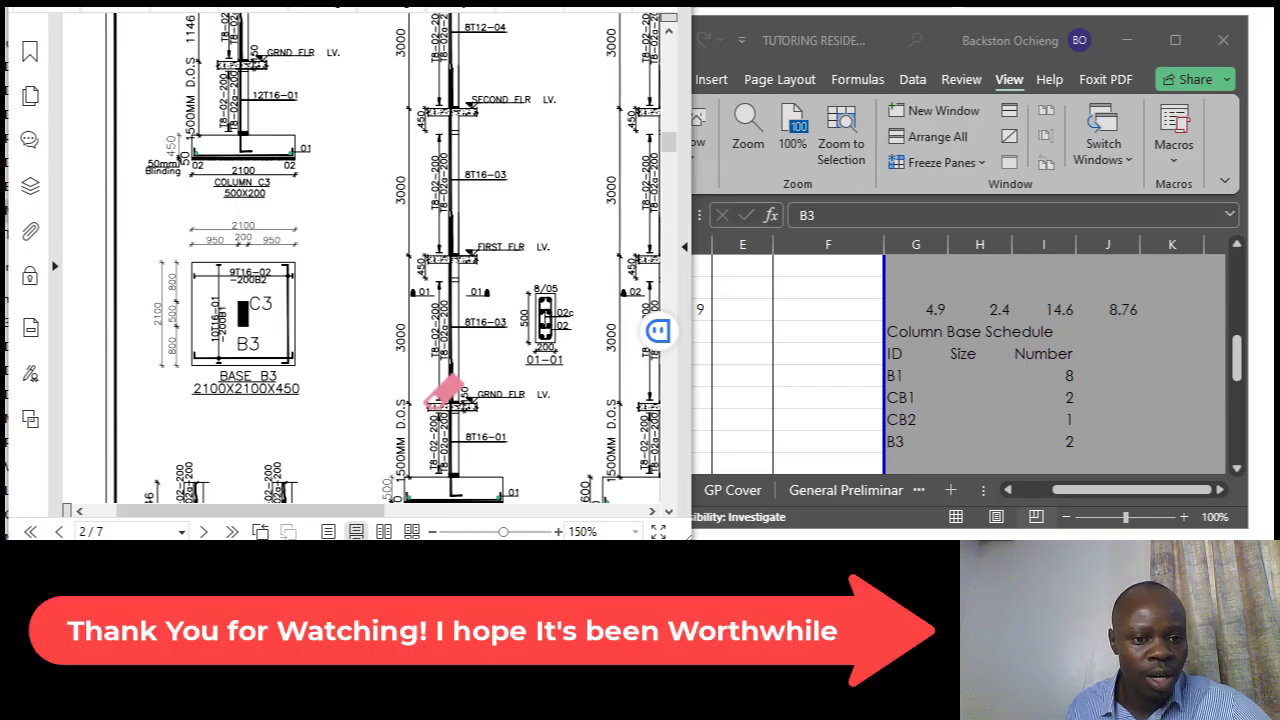
scroll(330, 213, "up", 4)
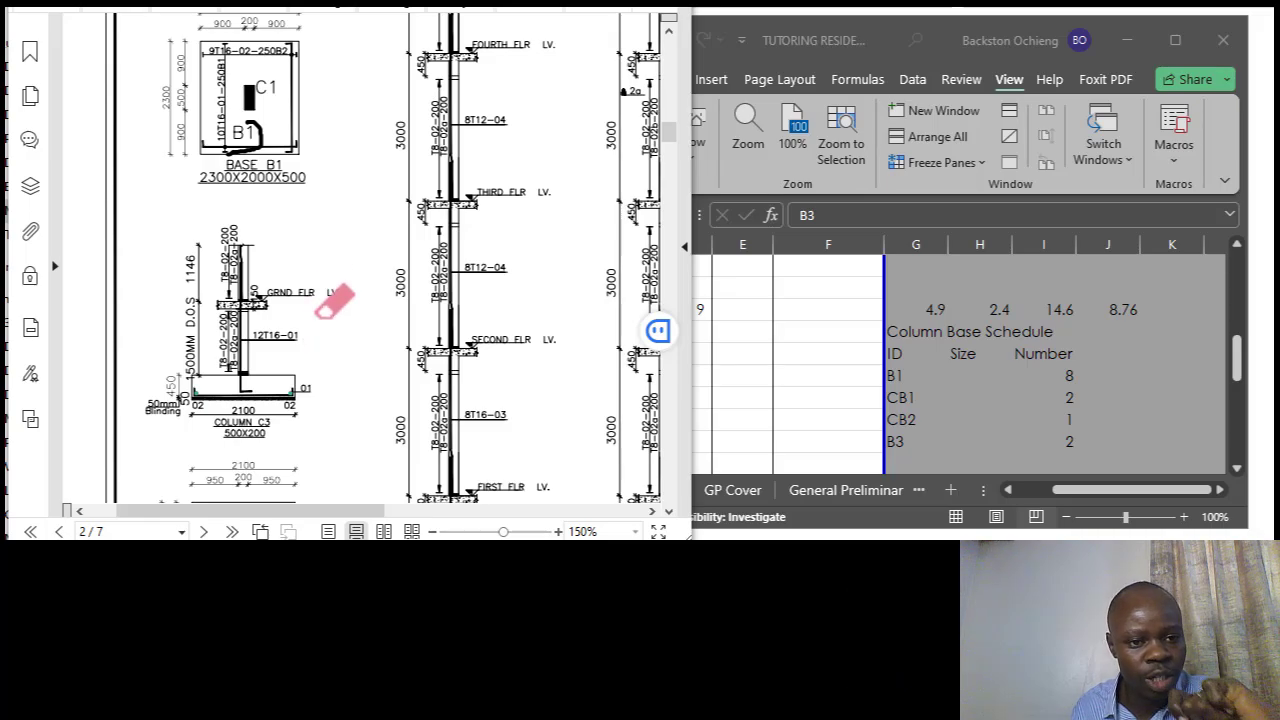
scroll(334, 294, "up", 1)
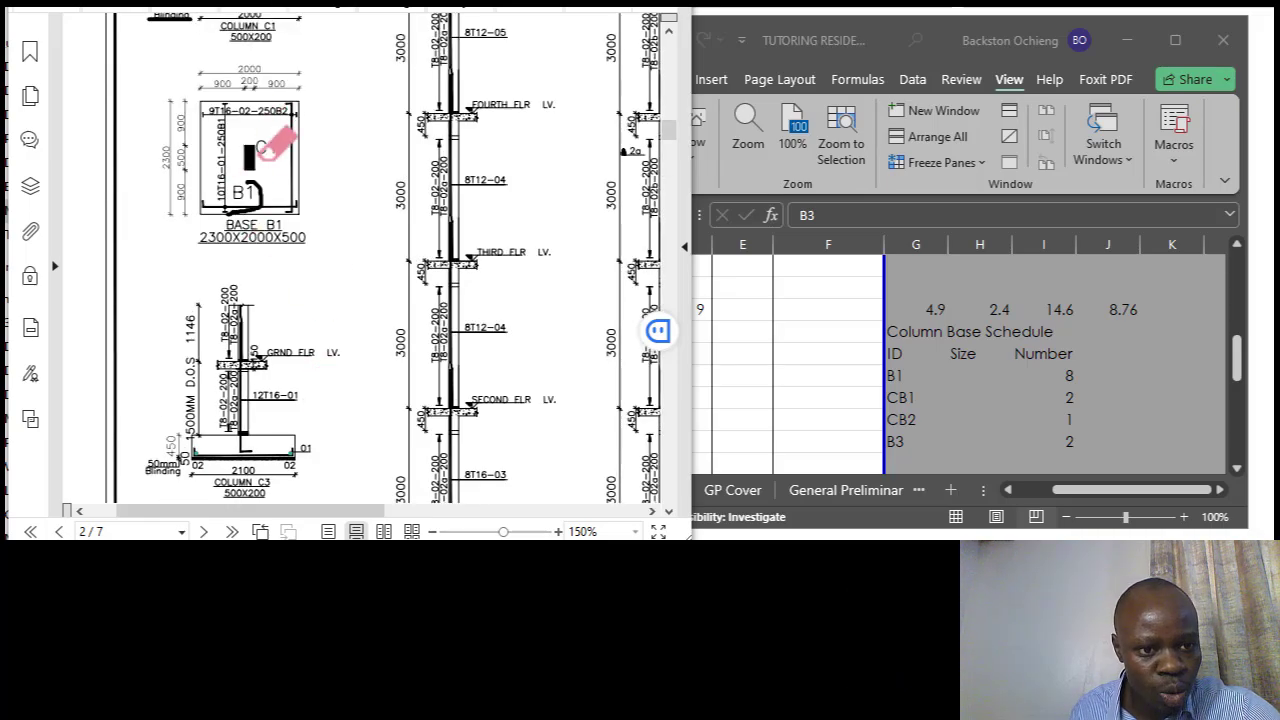
Check the plan dimensions of base B1 on the foundation layout against its detail on page 2.
scroll(300, 270, "up", 5)
scroll(397, 296, "up", 10)
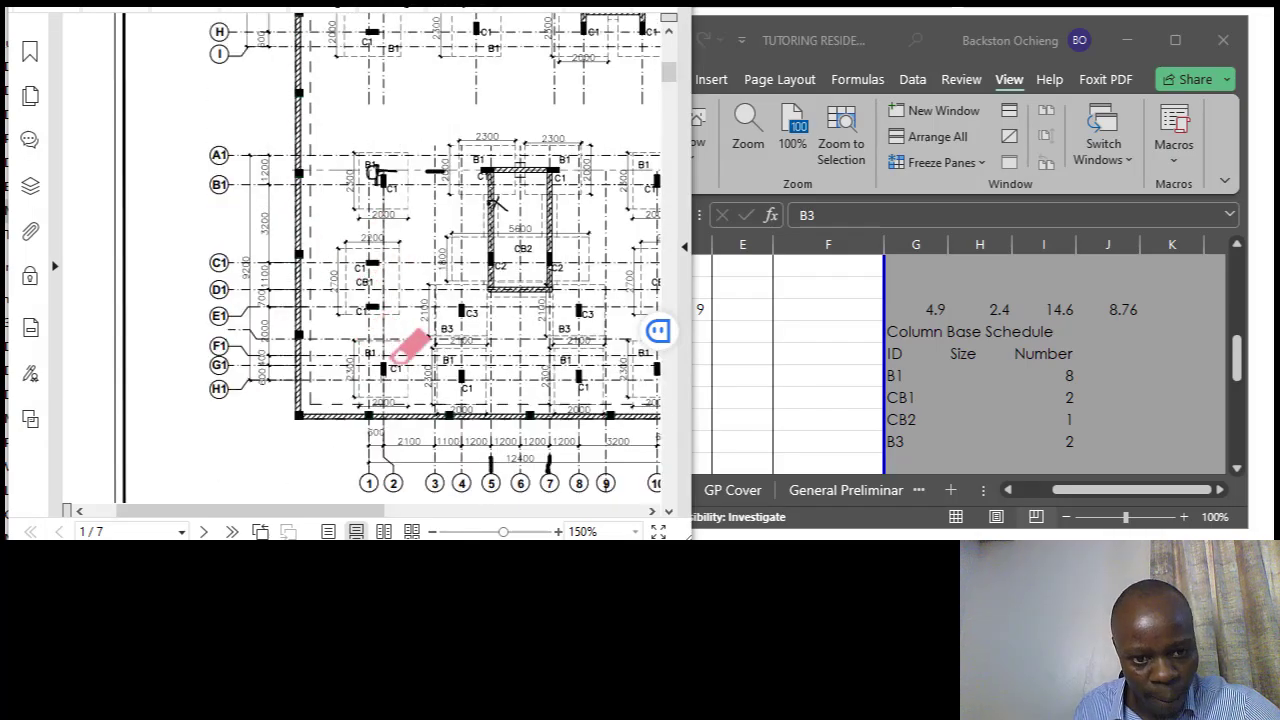
scroll(388, 378, "up", 4)
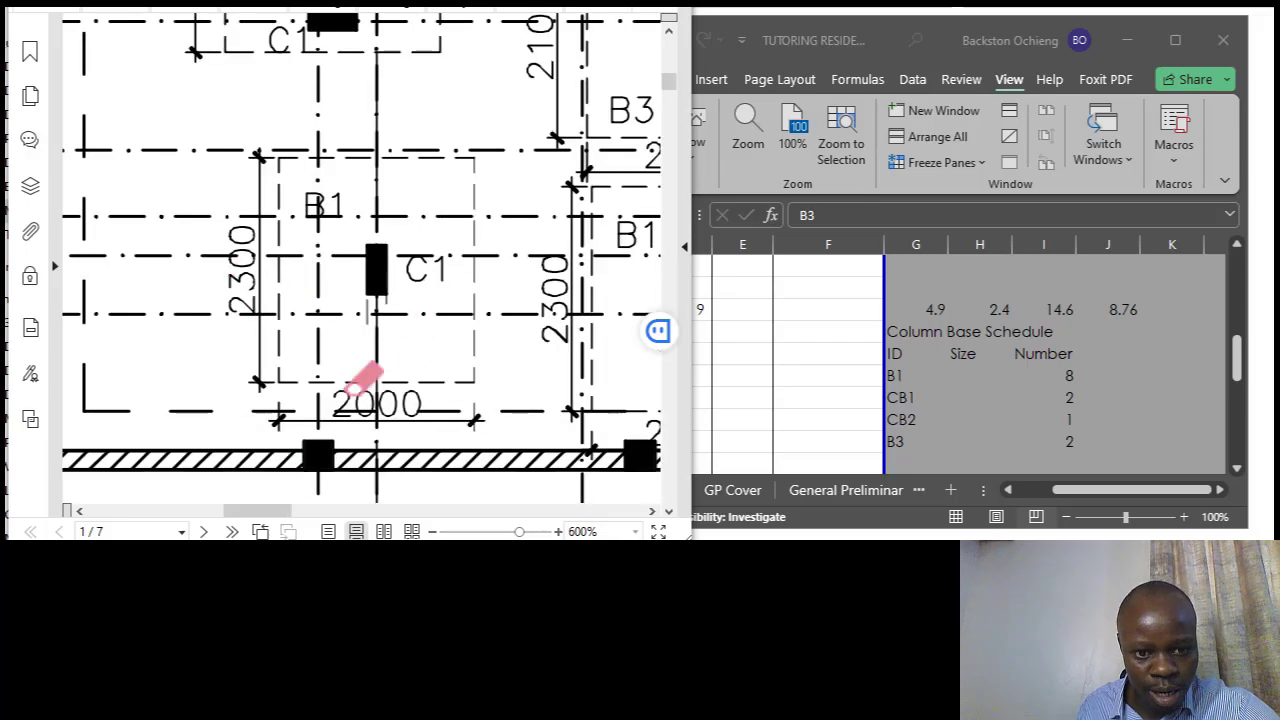
scroll(290, 182, "down", 4)
scroll(300, 178, "down", 4)
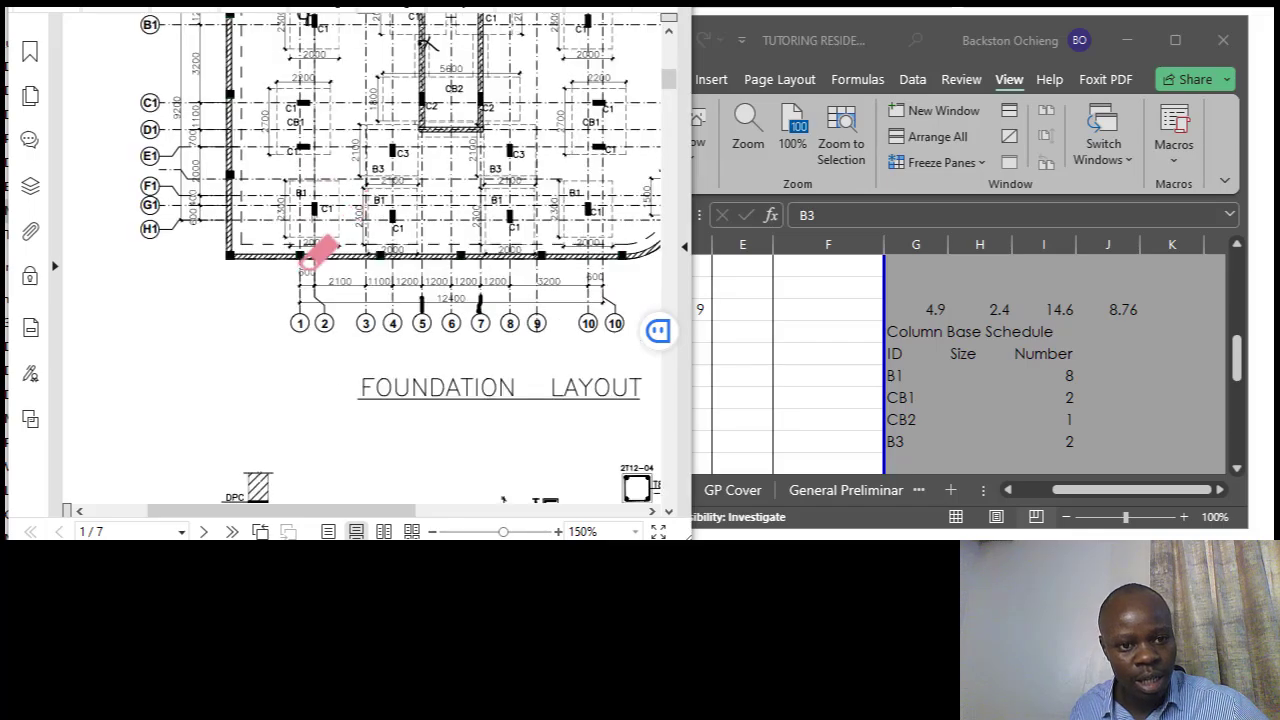
scroll(320, 249, "down", 10)
scroll(330, 278, "down", 1)
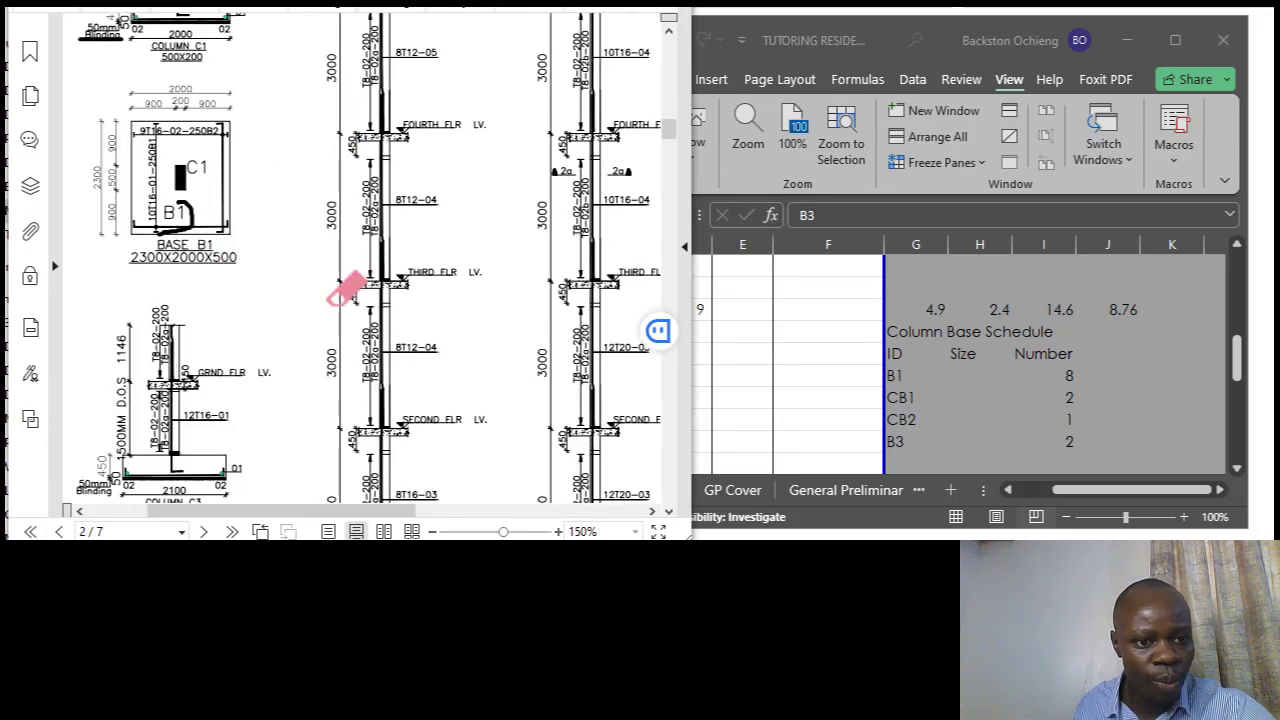
left_click(984, 381)
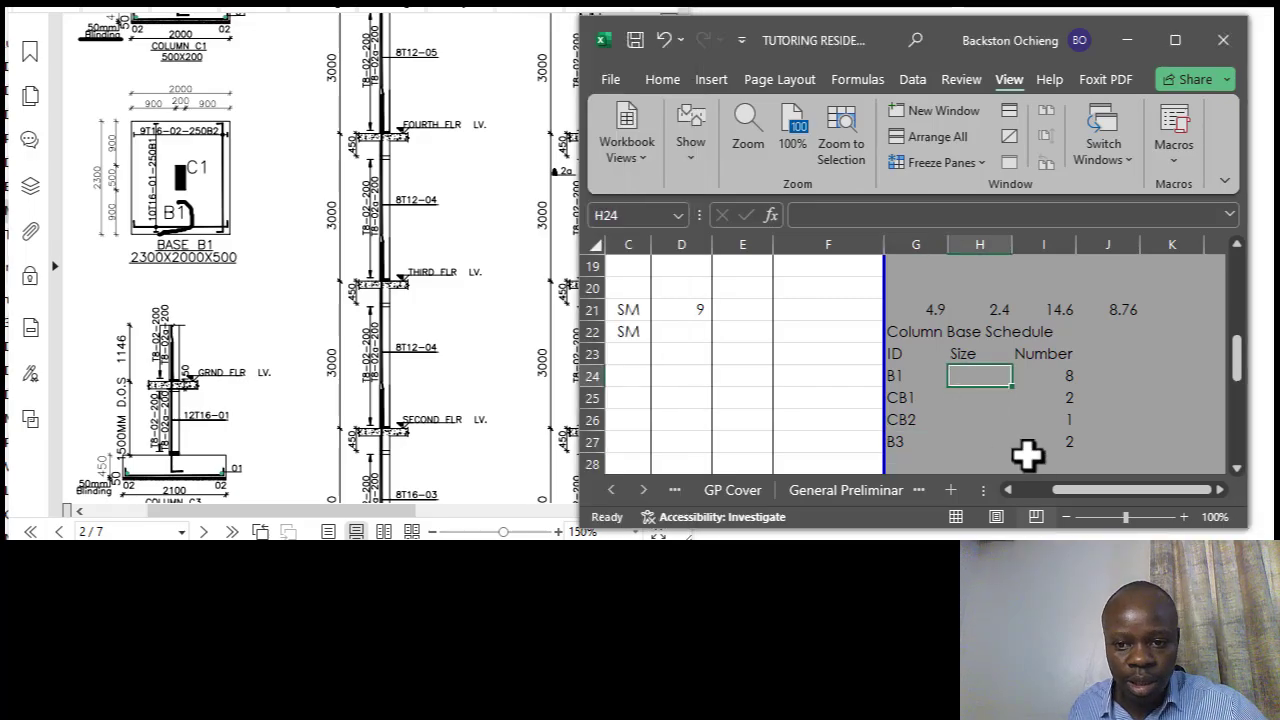
type("2.3x2x")
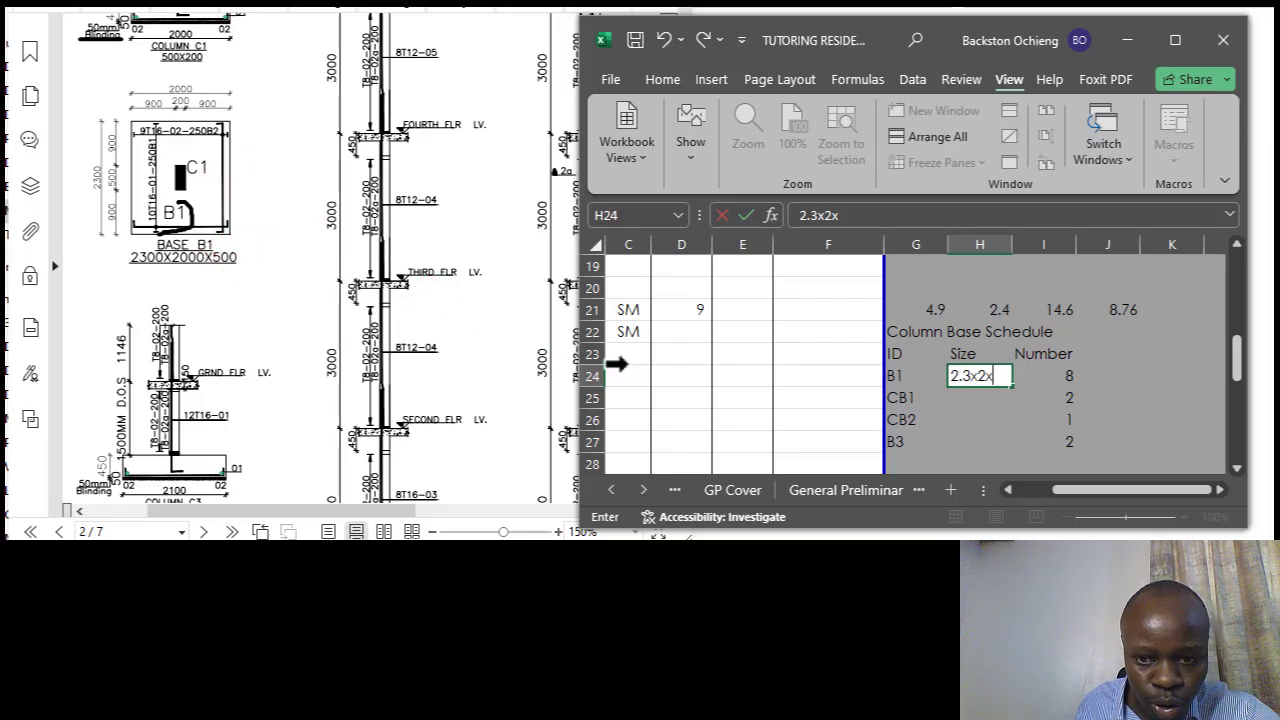
left_click(983, 400)
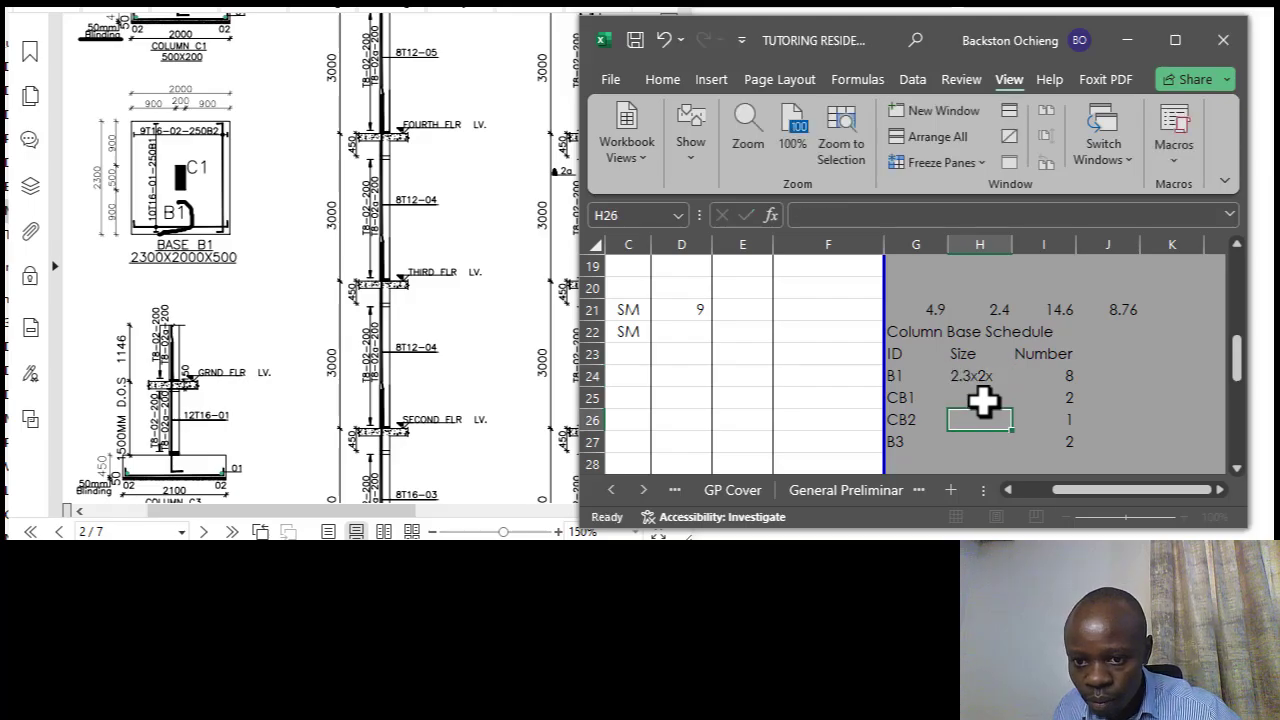
left_click(988, 374)
left_click(987, 401)
left_click(976, 376)
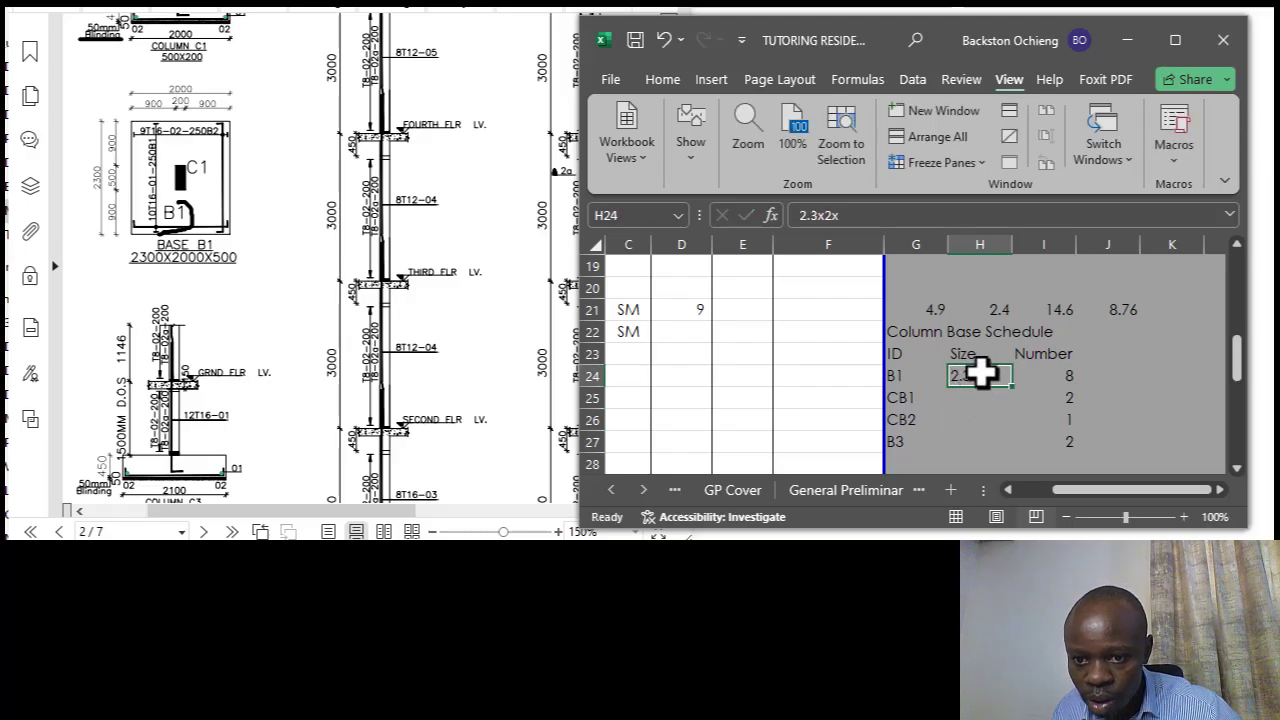
key("F2")
left_click(995, 424)
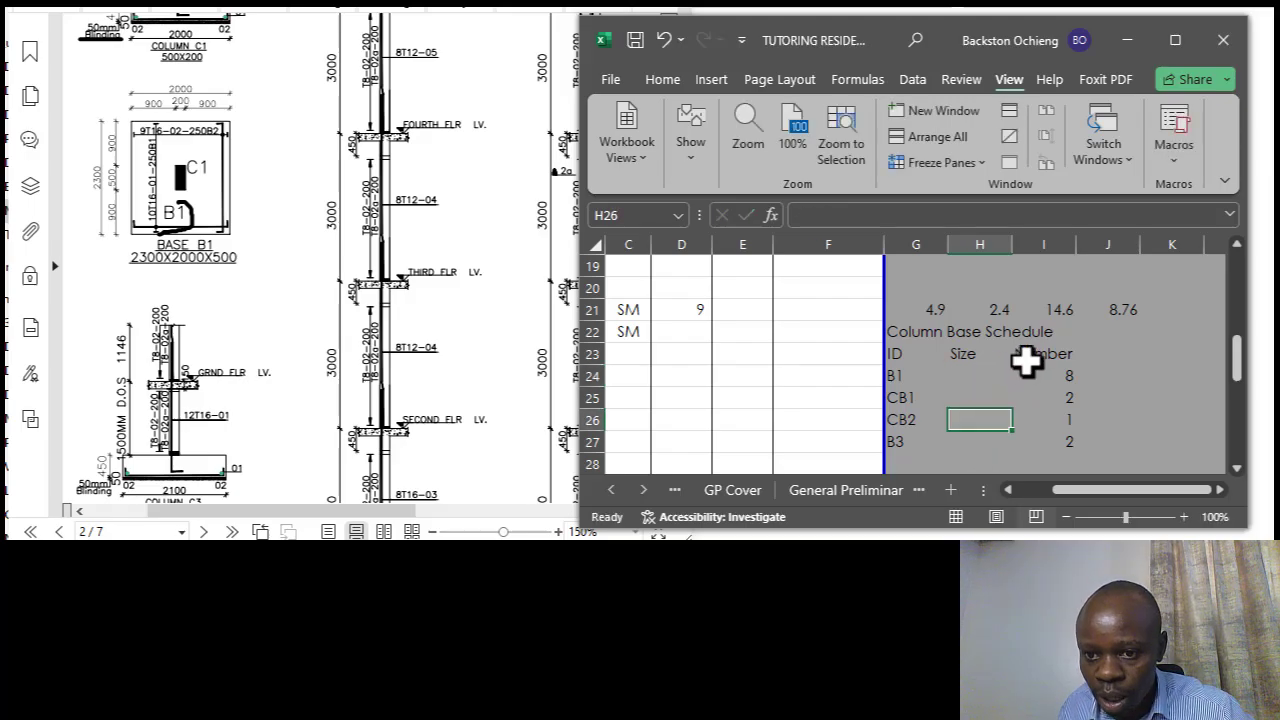
Move the Number heading and its values from column I of the base schedule to J24:J28.
left_click_drag(1027, 363, 1072, 400)
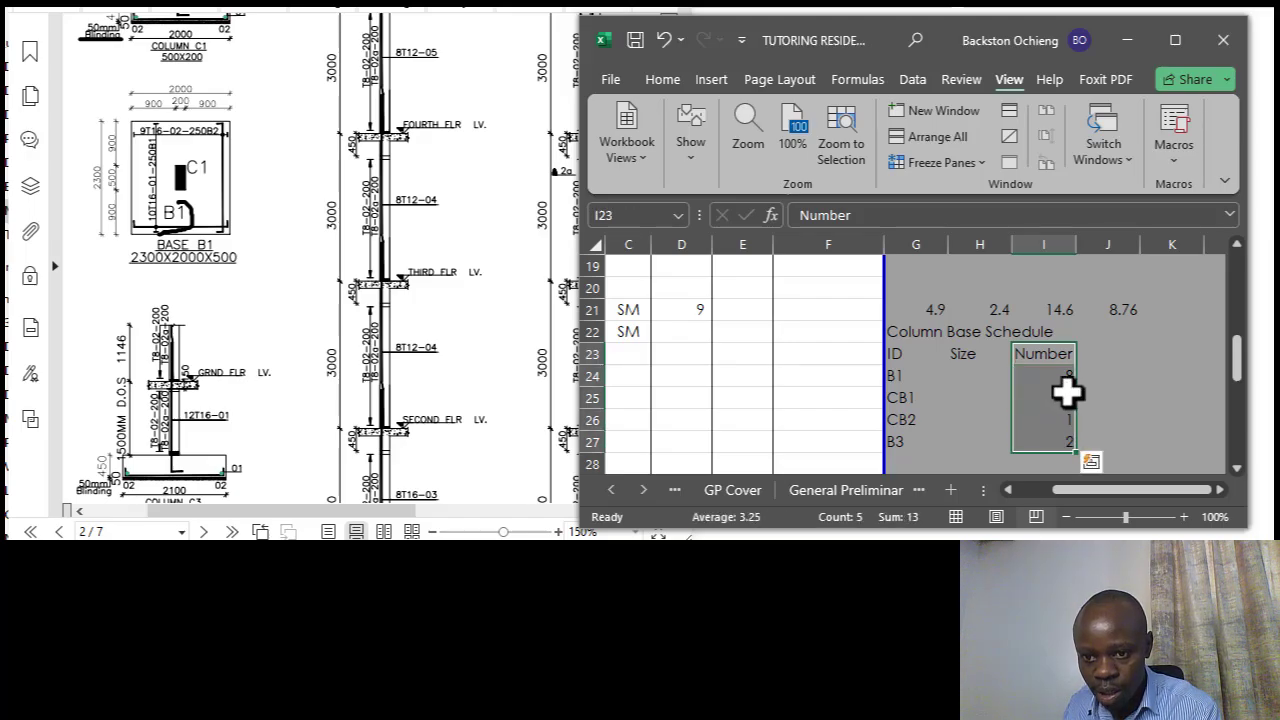
left_click(976, 378)
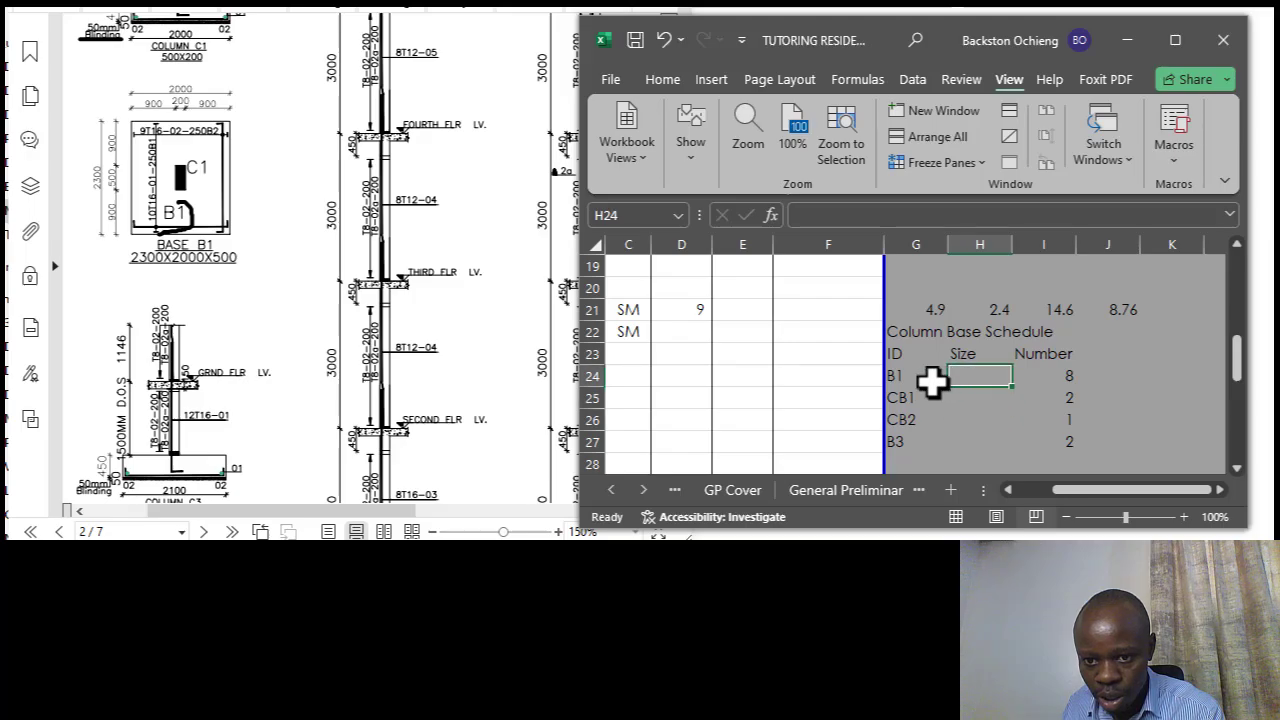
left_click(934, 379)
left_click(992, 378)
left_click(1055, 376)
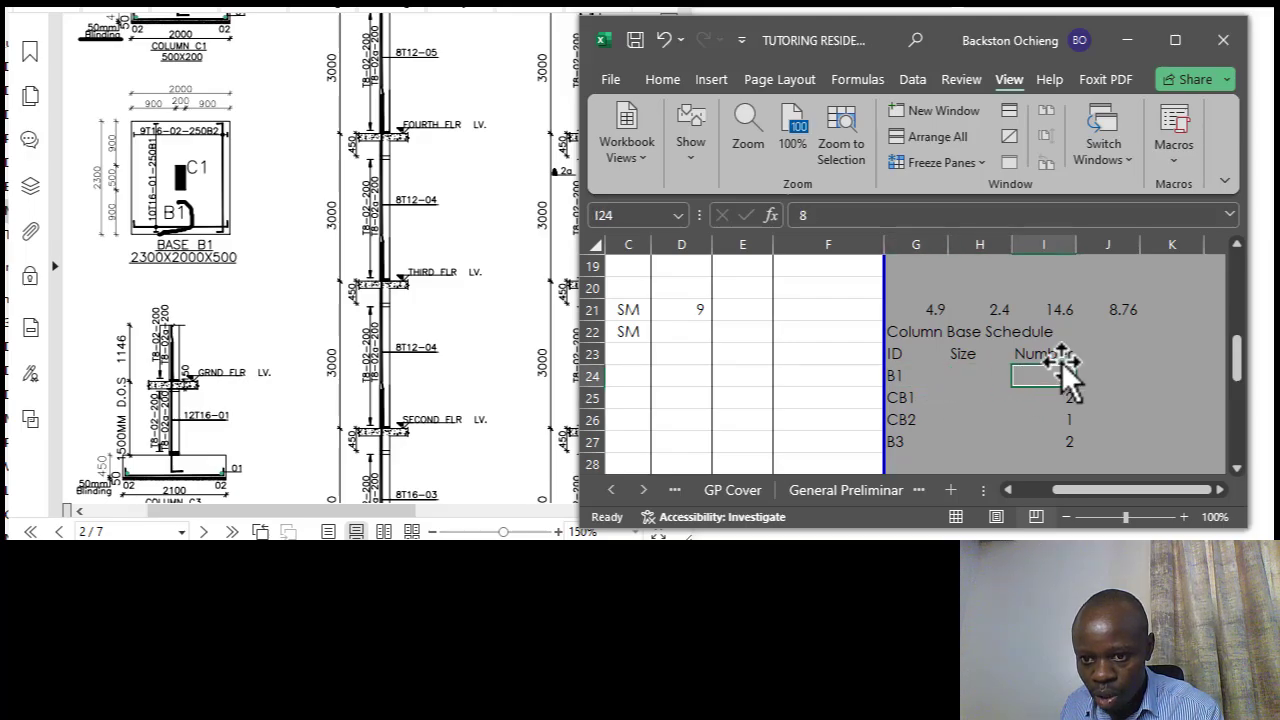
left_click(1068, 358)
left_click_drag(1059, 388, 1096, 418)
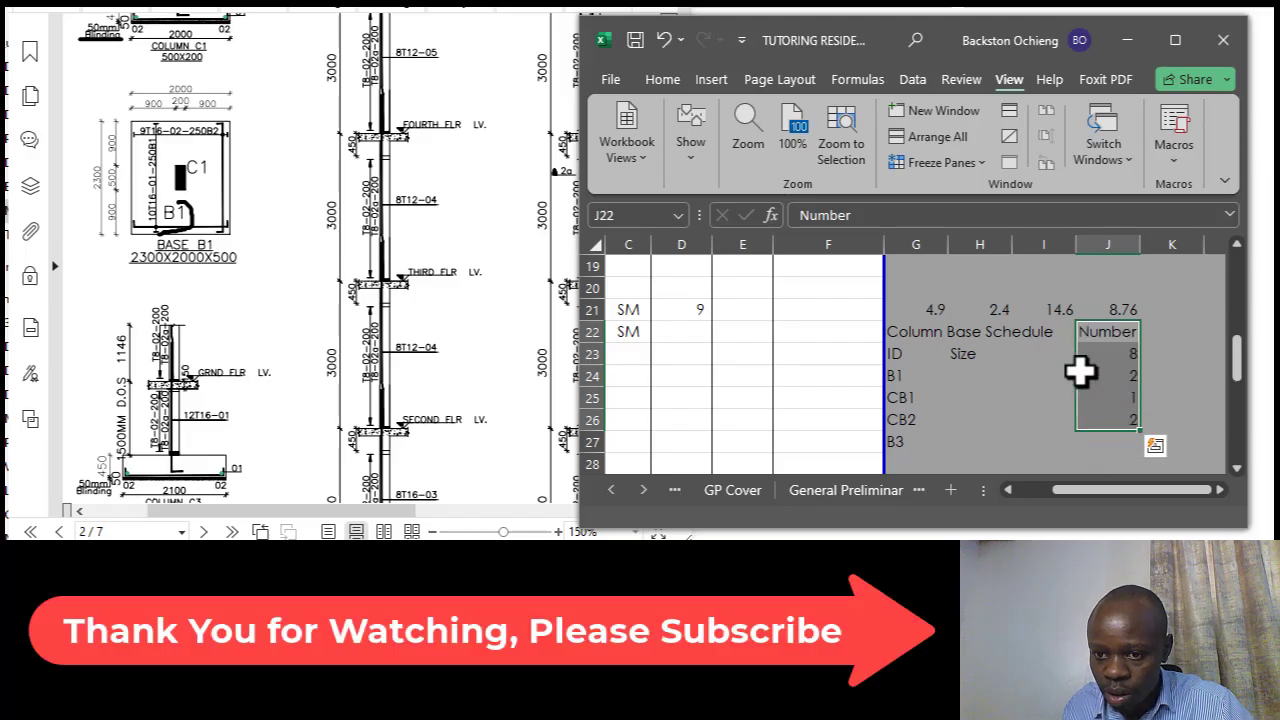
left_click_drag(1078, 373, 1080, 418)
Enter the size sub-headings L in H24 and W in I24 of the Column Base Schedule.
left_click(973, 370)
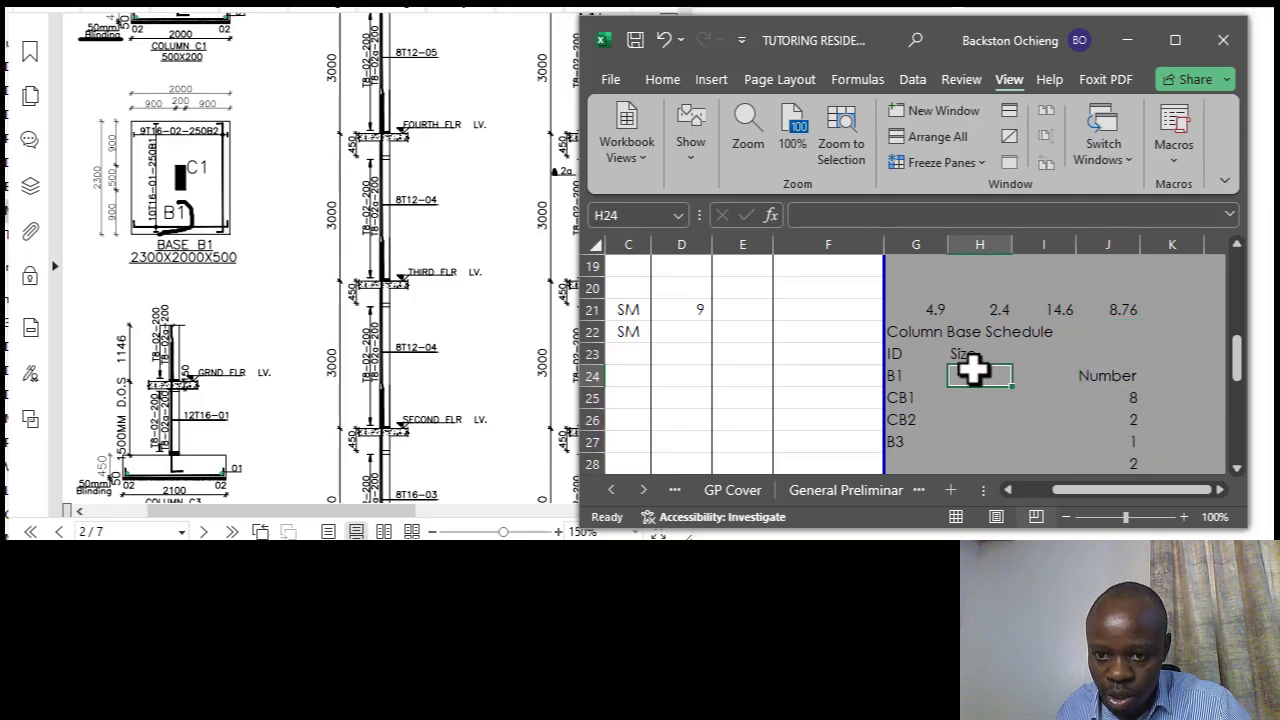
type("L")
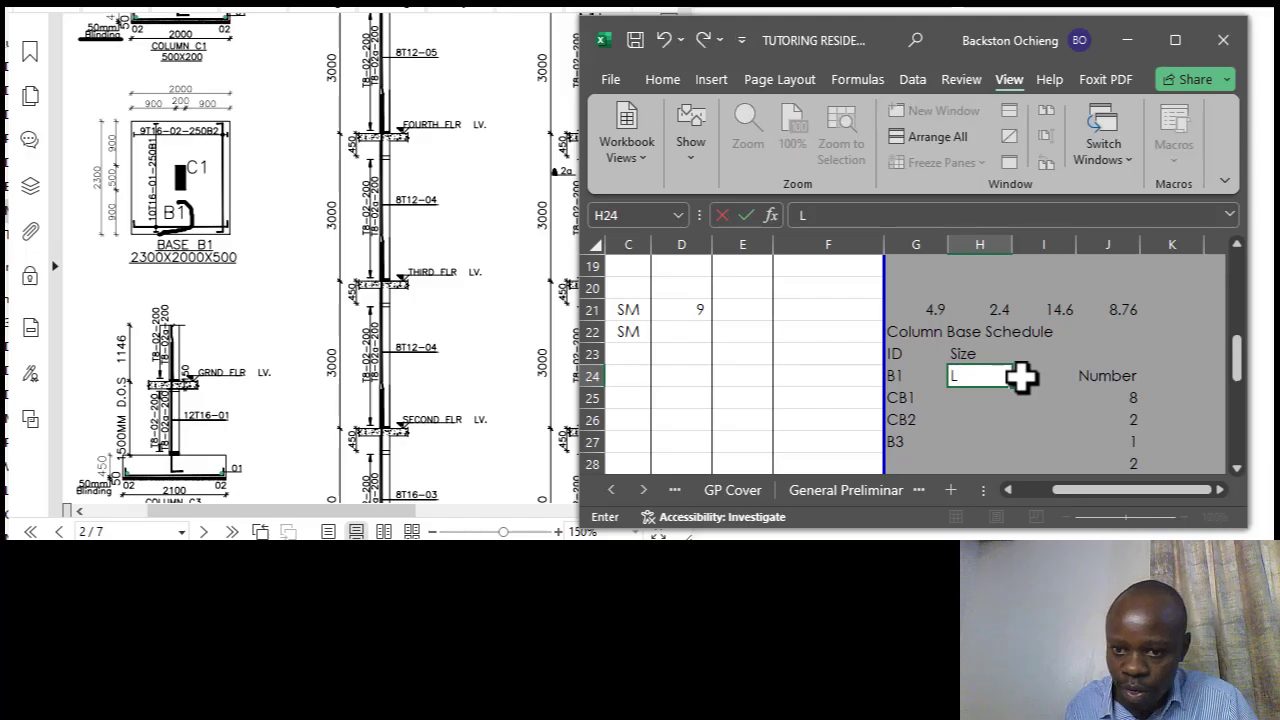
key("Tab")
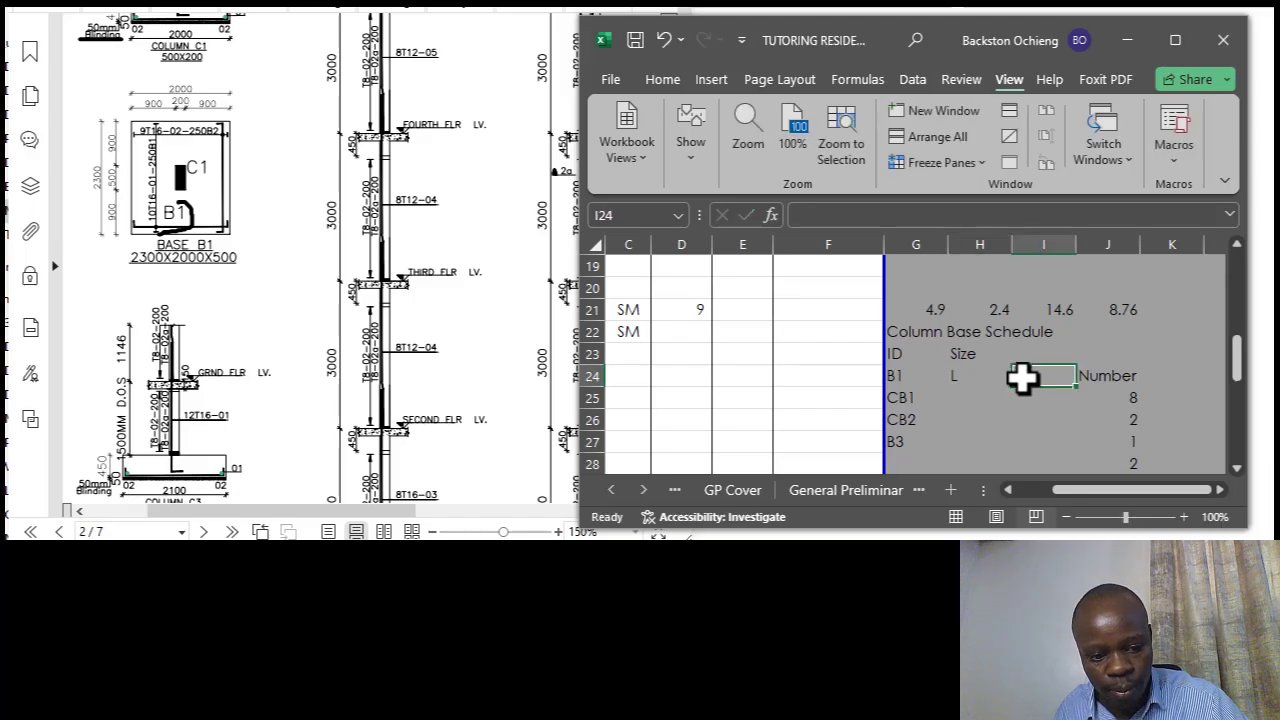
type("W")
key("Return")
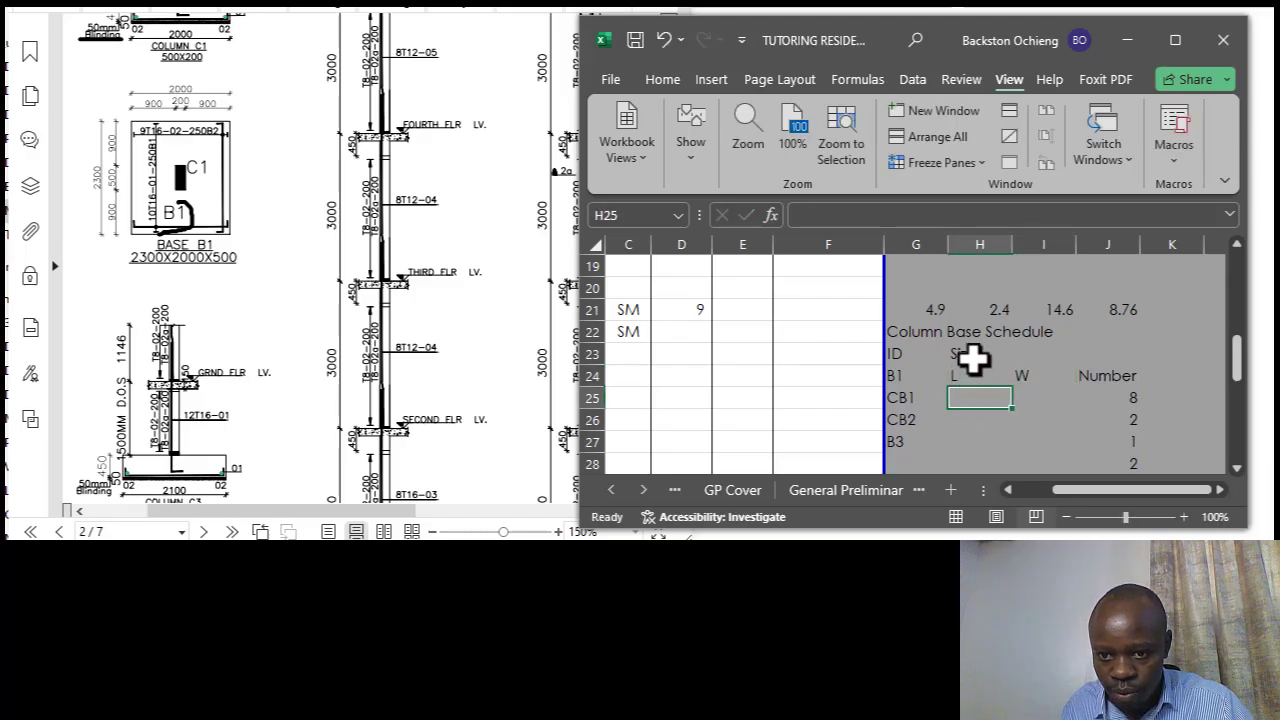
left_click(972, 357)
left_click(968, 378)
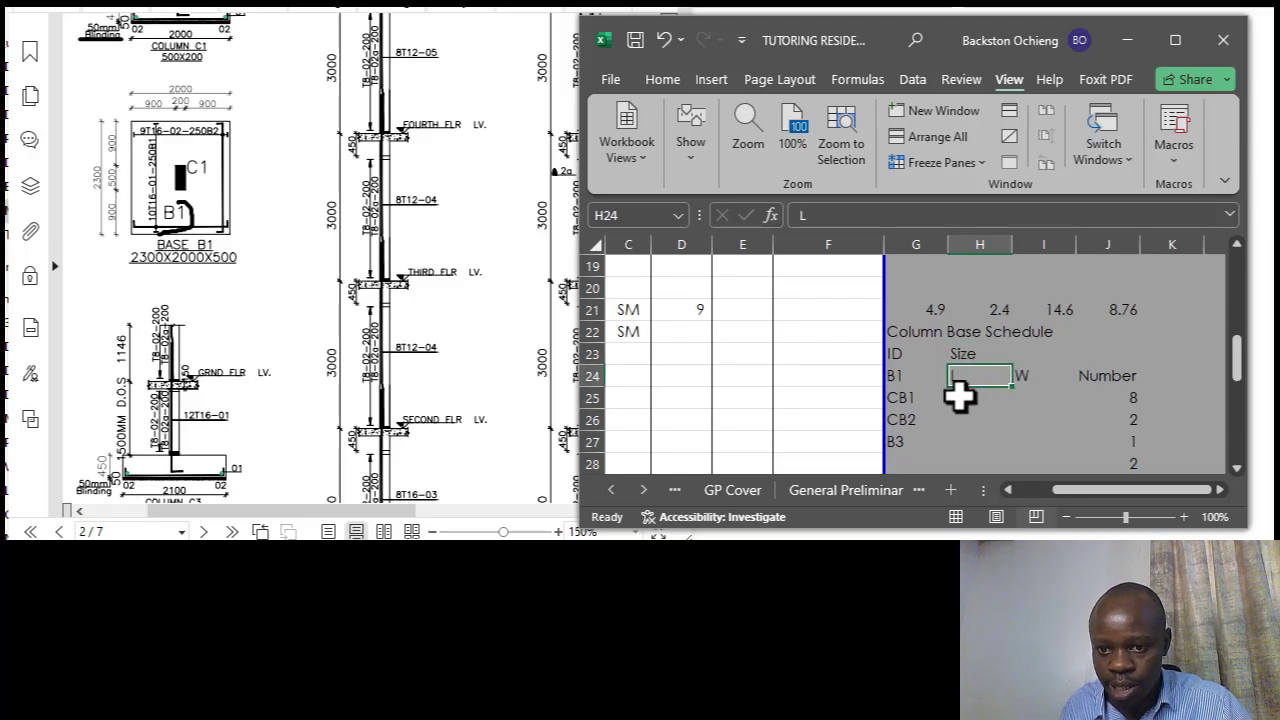
left_click(958, 397)
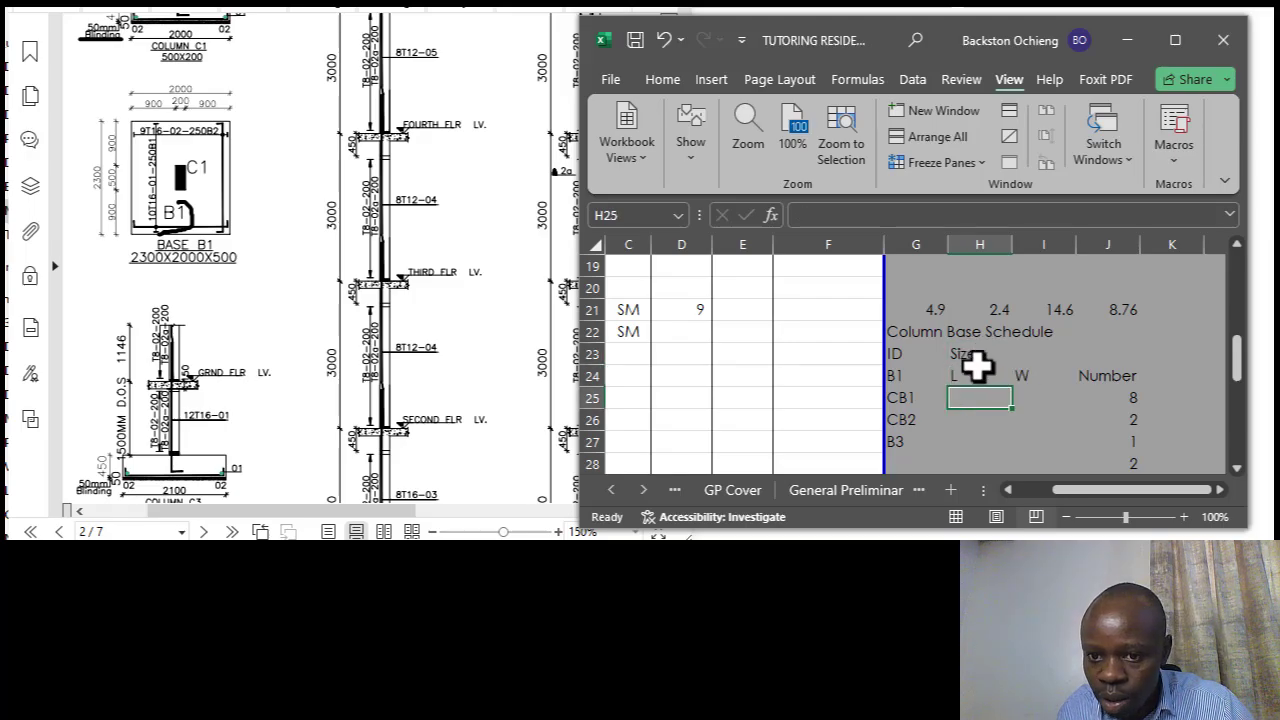
left_click(978, 357)
left_click(975, 419)
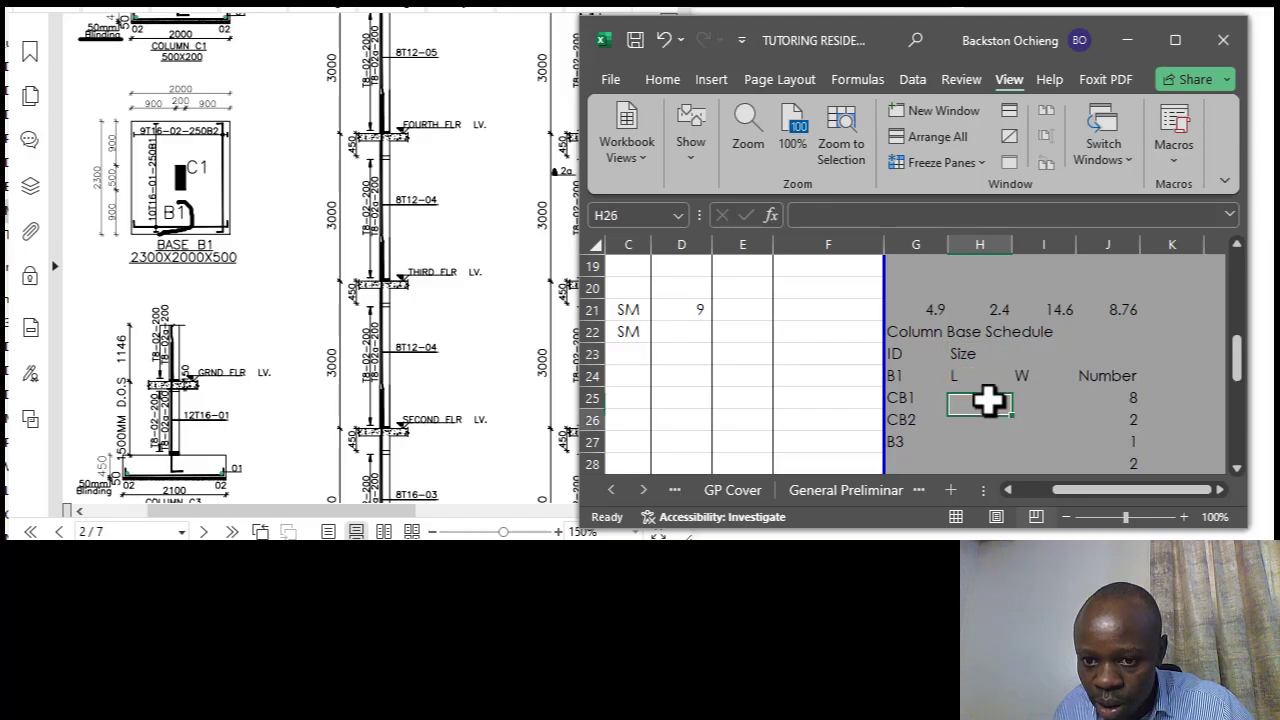
left_click_drag(972, 357, 1020, 372)
left_click(1000, 415)
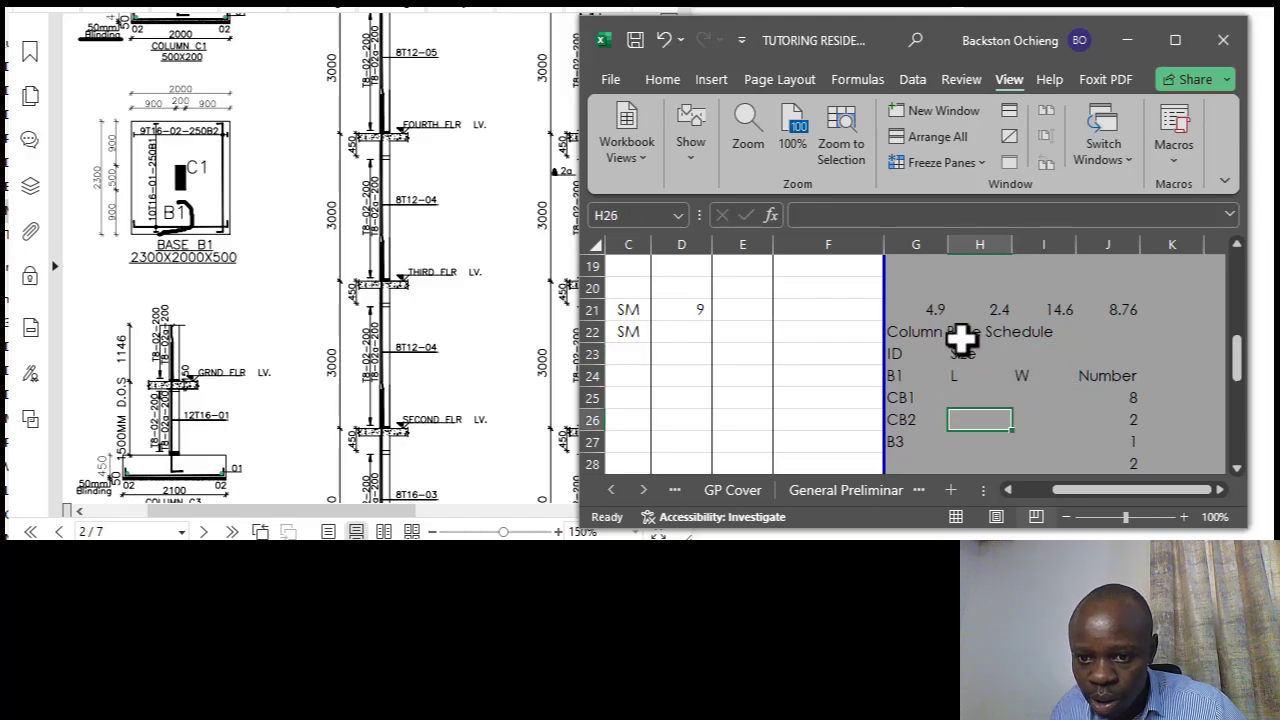
left_click(938, 337)
left_click(990, 375)
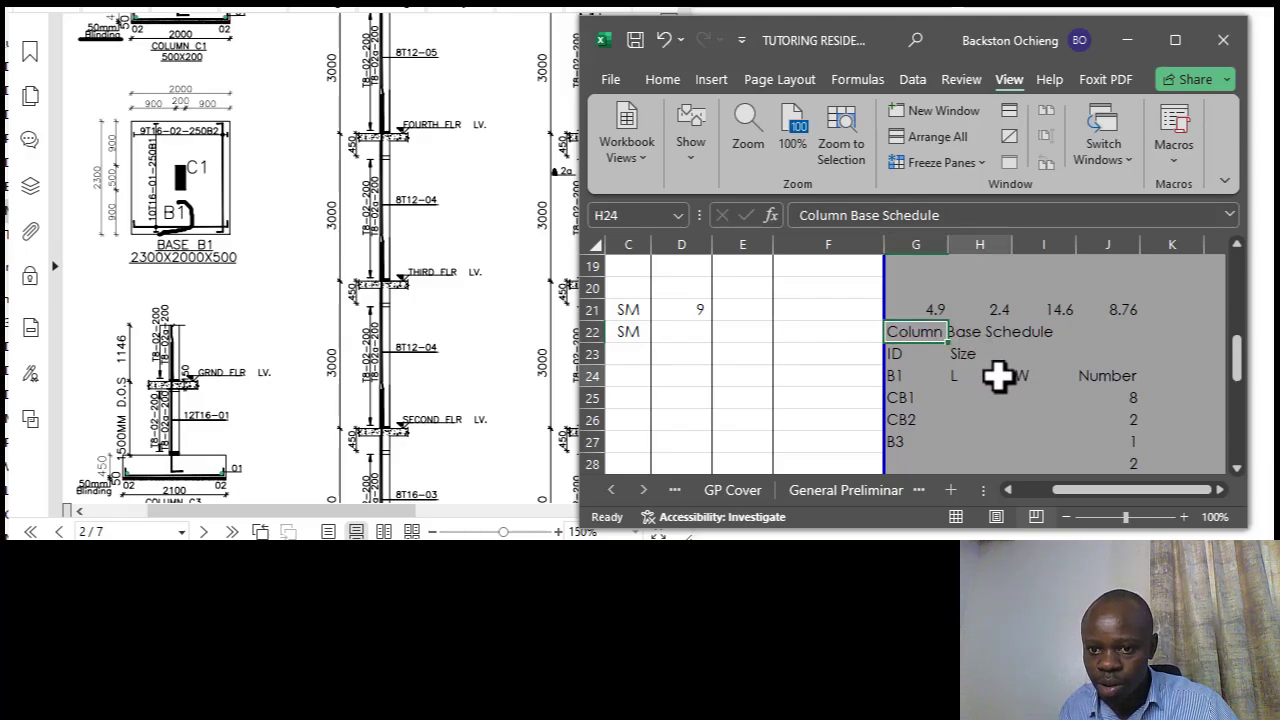
left_click(954, 355)
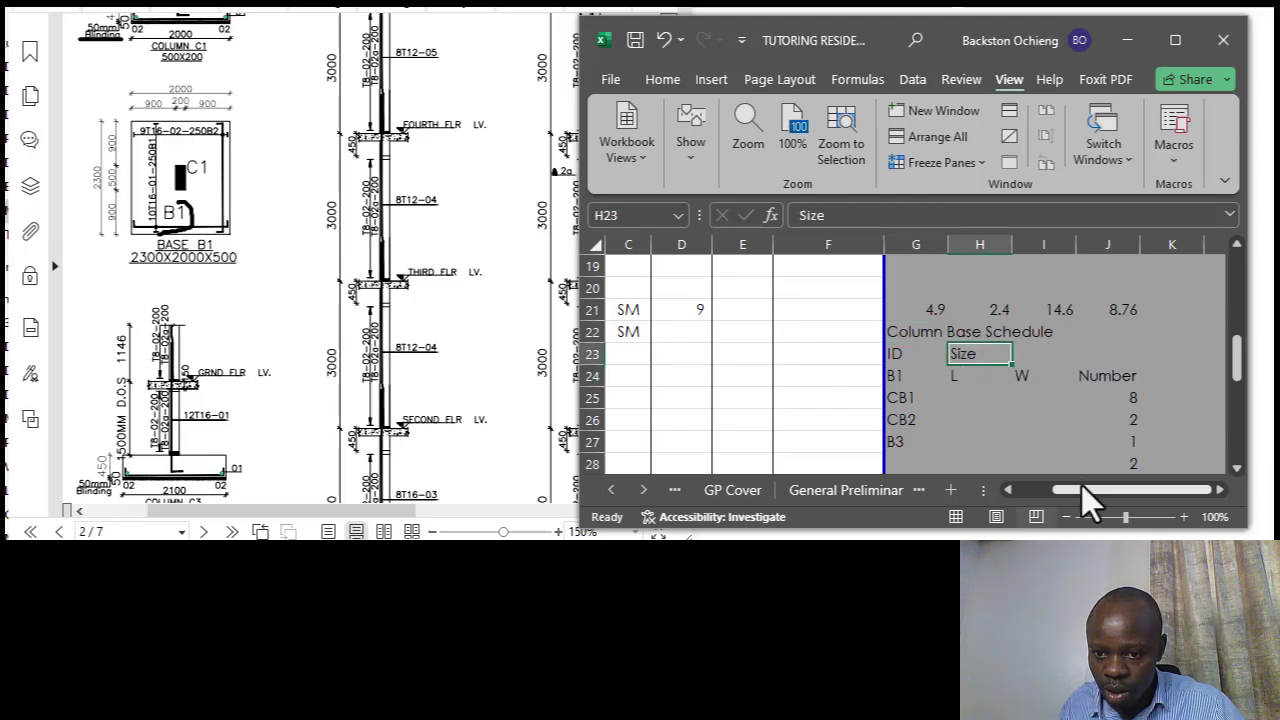
Insert a new sheet row at row 23, directly below the "Under column bases" item.
left_click_drag(1080, 490, 994, 491)
left_click(590, 352)
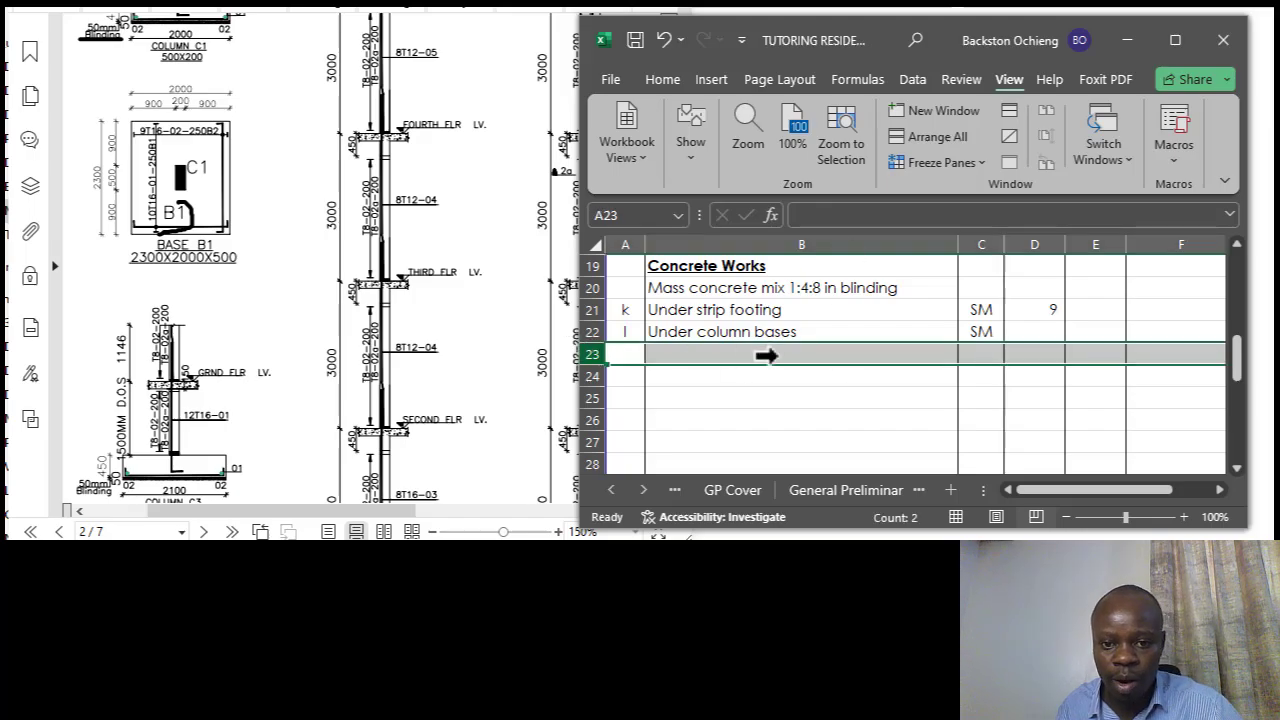
right_click(594, 352)
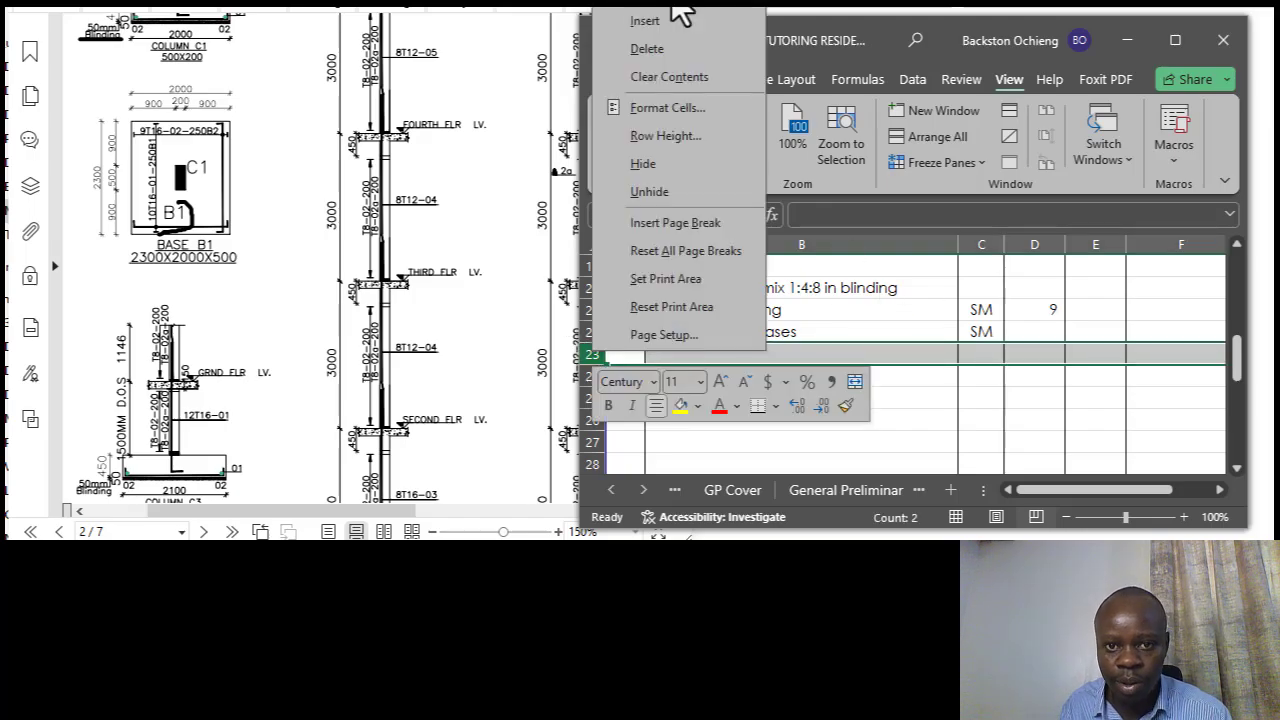
left_click(655, 21)
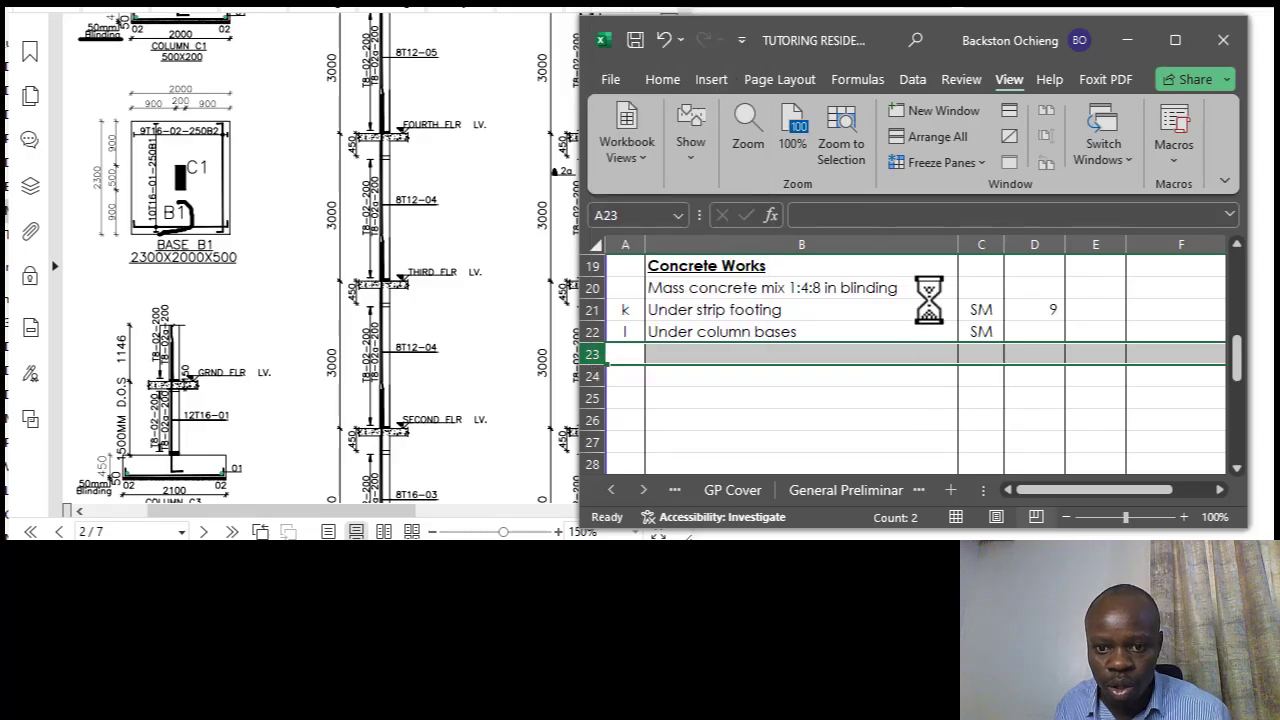
left_click(880, 398)
Move the ID and Size headings of the Column Base Schedule up to G23:H23.
left_click_drag(1105, 490, 1194, 500)
mouse_move(958, 378)
left_mouse_down()
mouse_move(974, 398)
mouse_move(908, 377)
mouse_move(971, 377)
left_mouse_up()
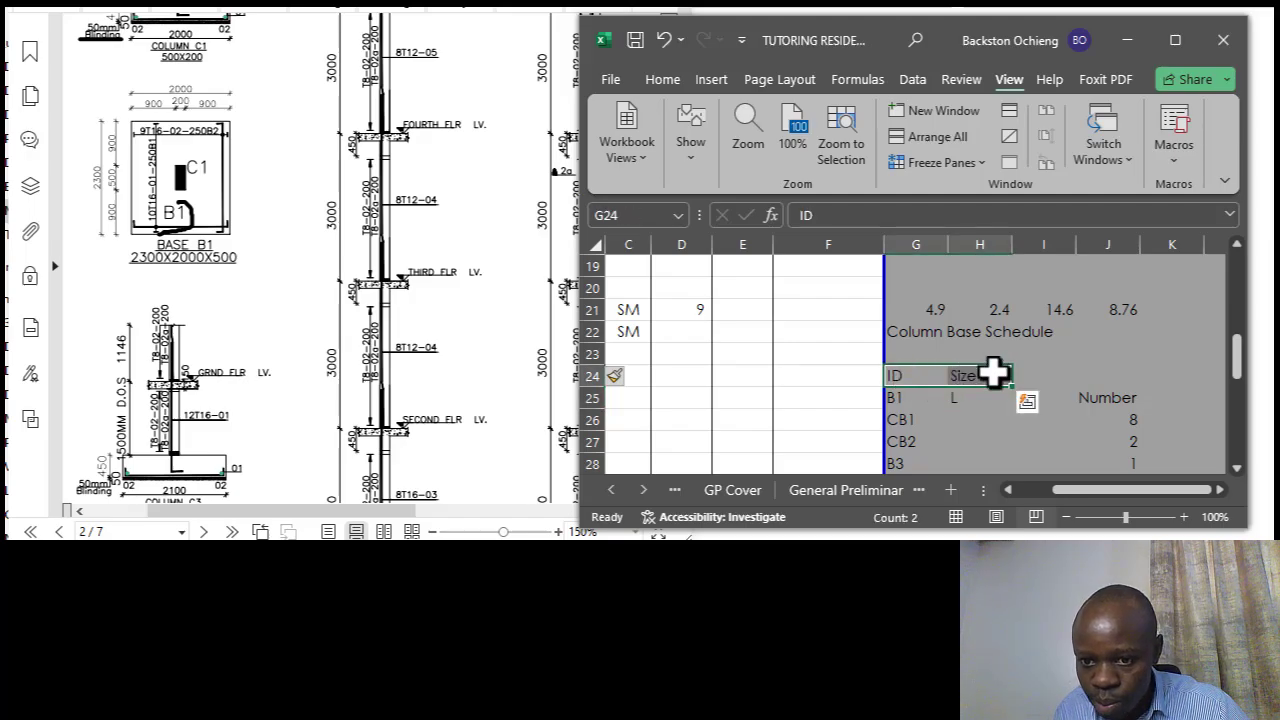
left_click(984, 352)
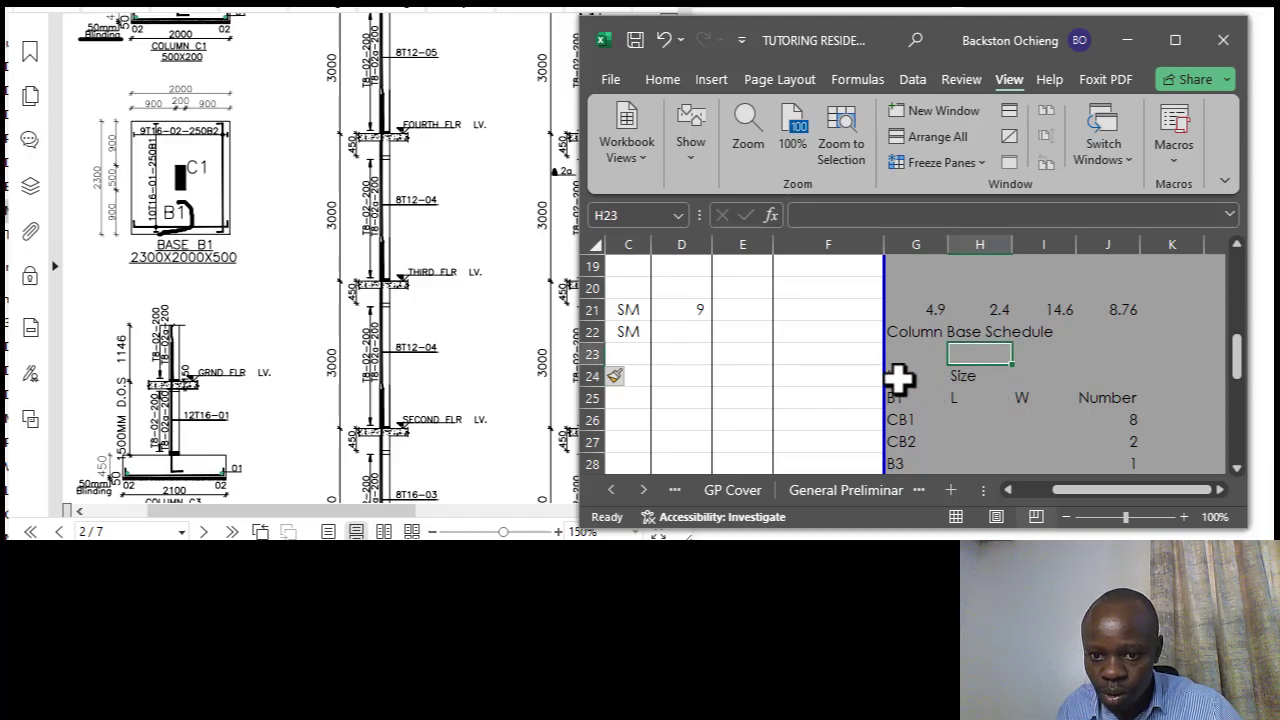
left_click_drag(900, 375, 970, 349)
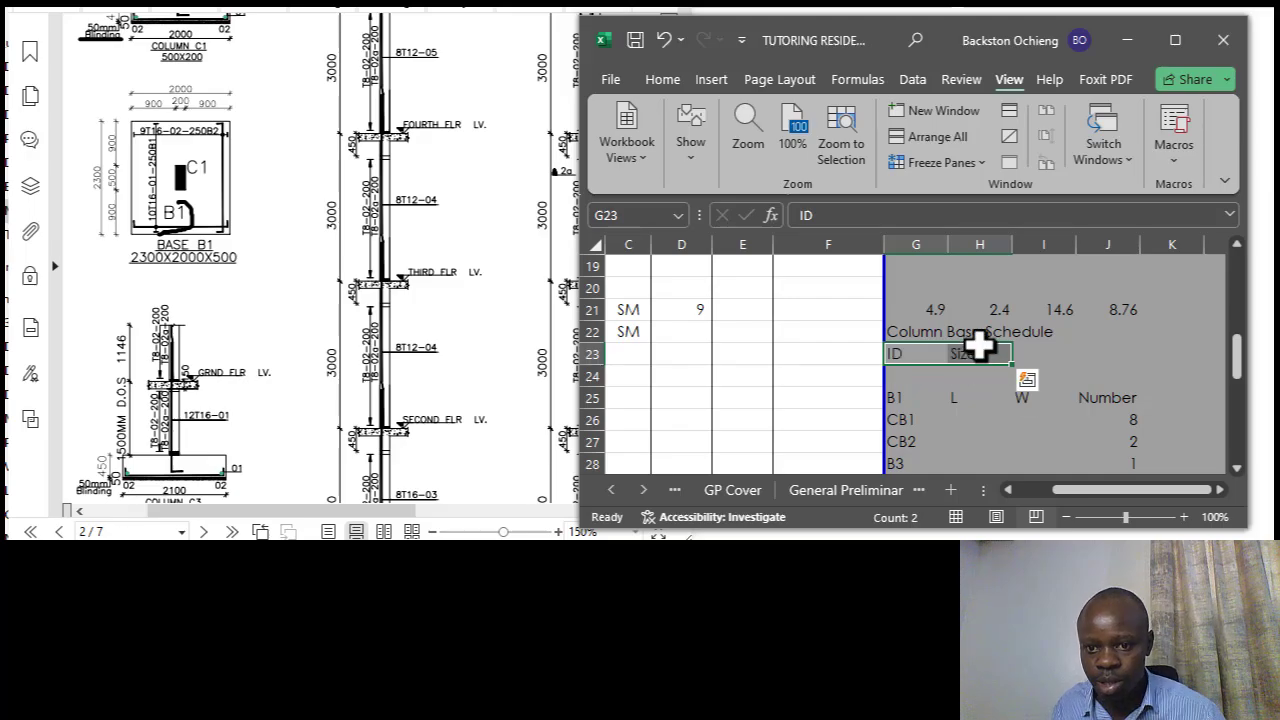
Move the Number heading of the Column Base Schedule up to J23 and the L and W sub-headings up to H24:I24.
left_click(1105, 393)
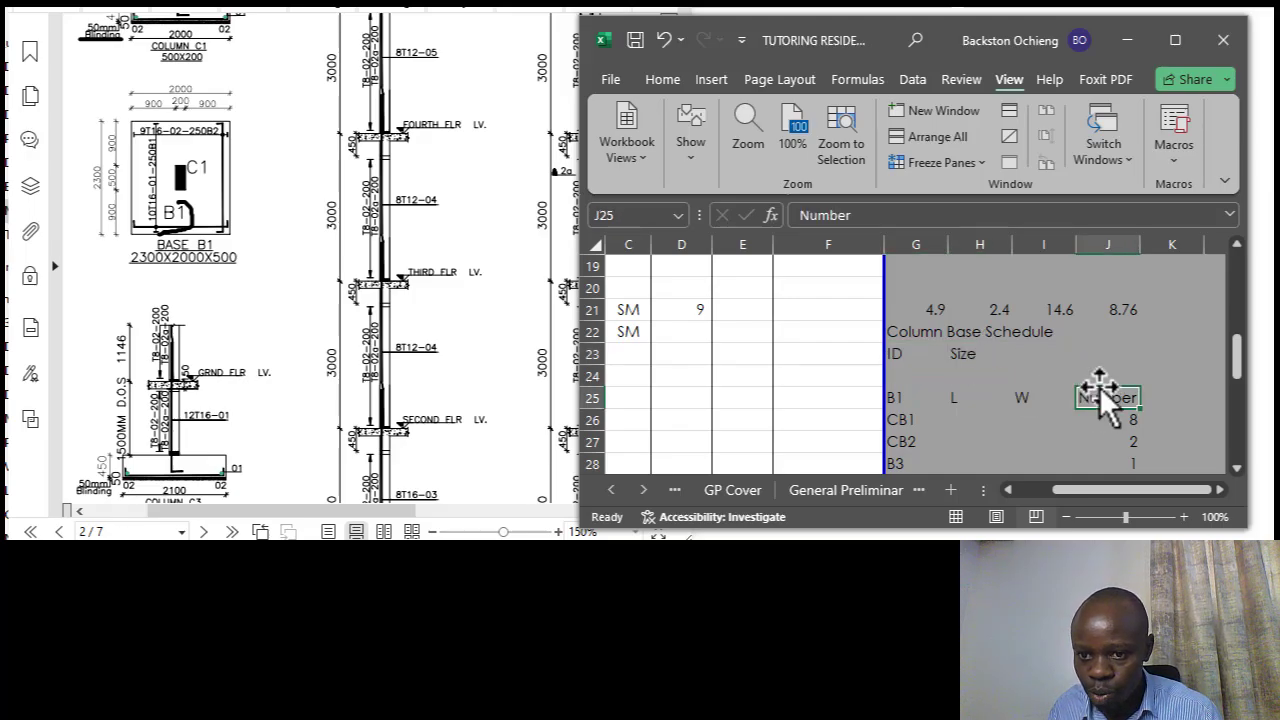
left_click_drag(1099, 386, 1091, 357)
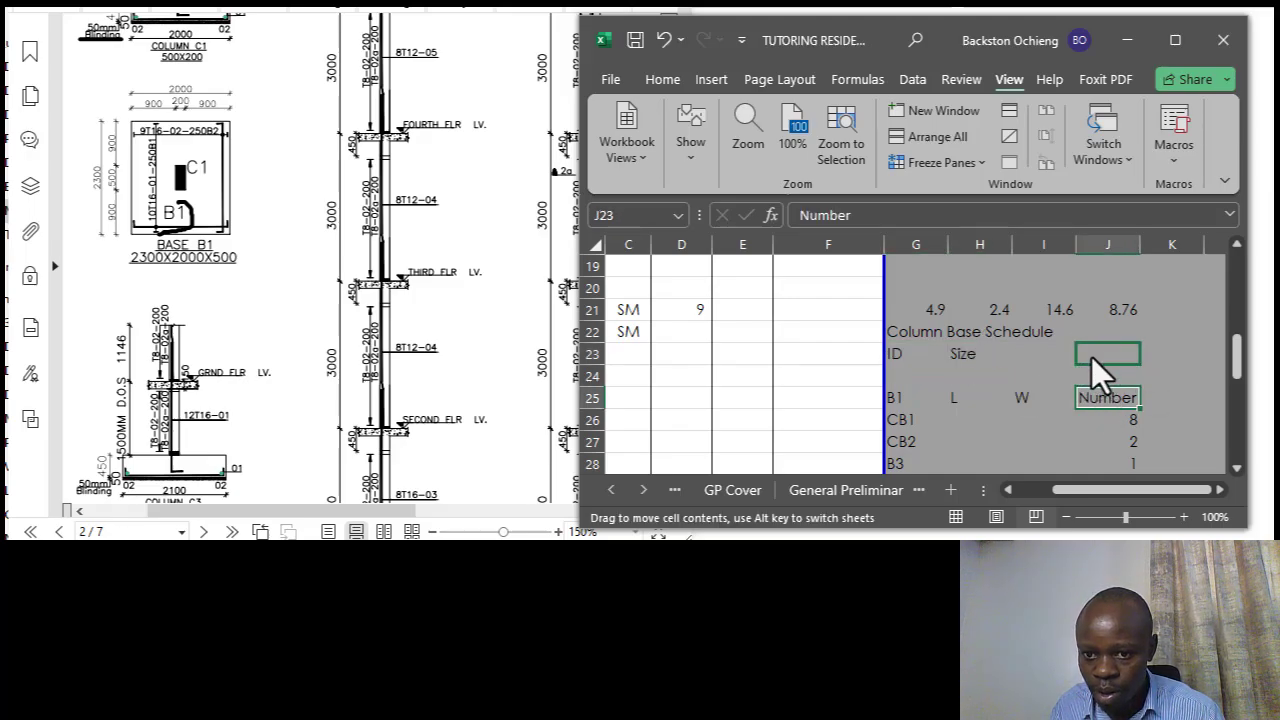
left_click(1049, 400)
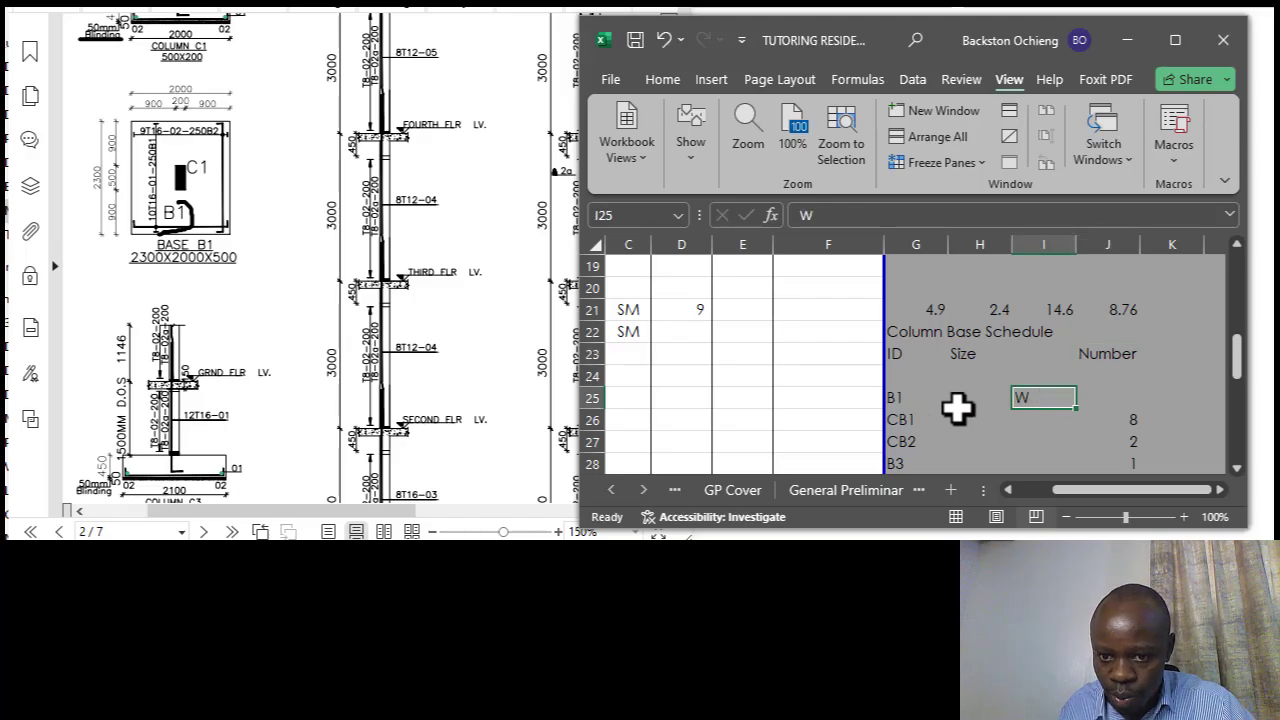
left_click(988, 395)
left_click_drag(979, 391, 1000, 372)
left_click(995, 404)
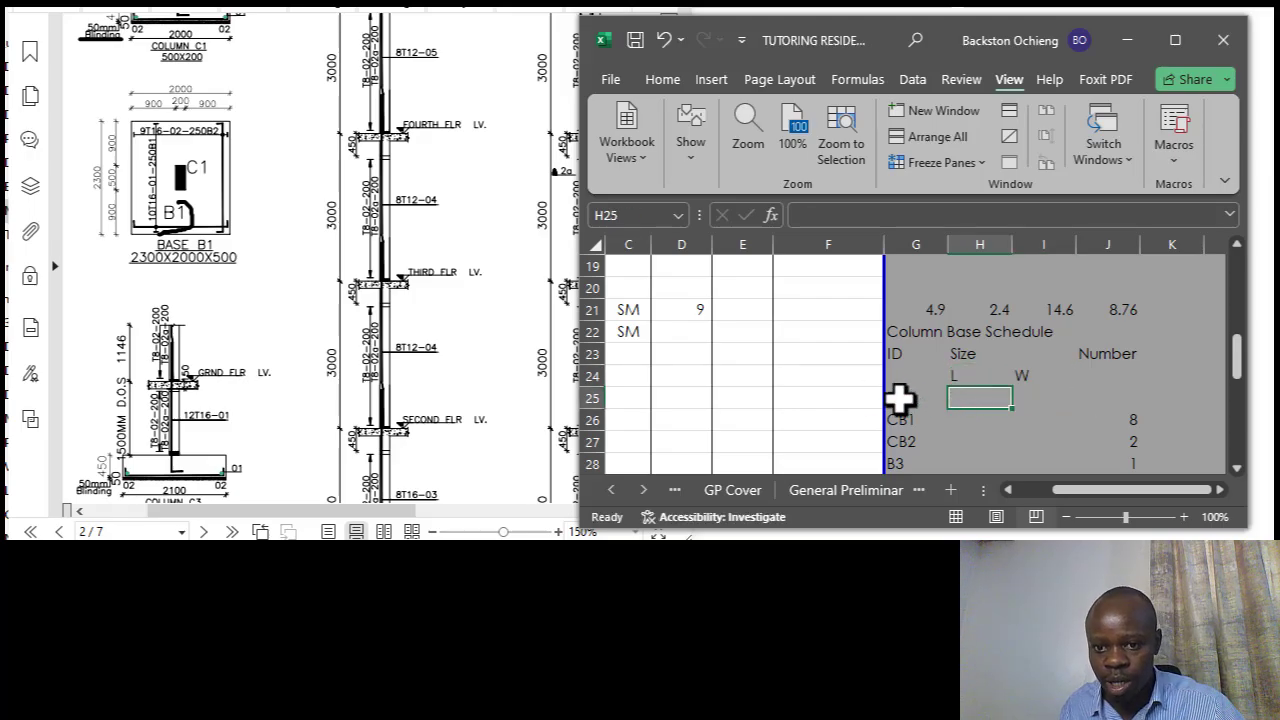
Enter base B1's size in the Column Base Schedule: length 2.3 in H25 and width 2 in I25.
left_click(1022, 402)
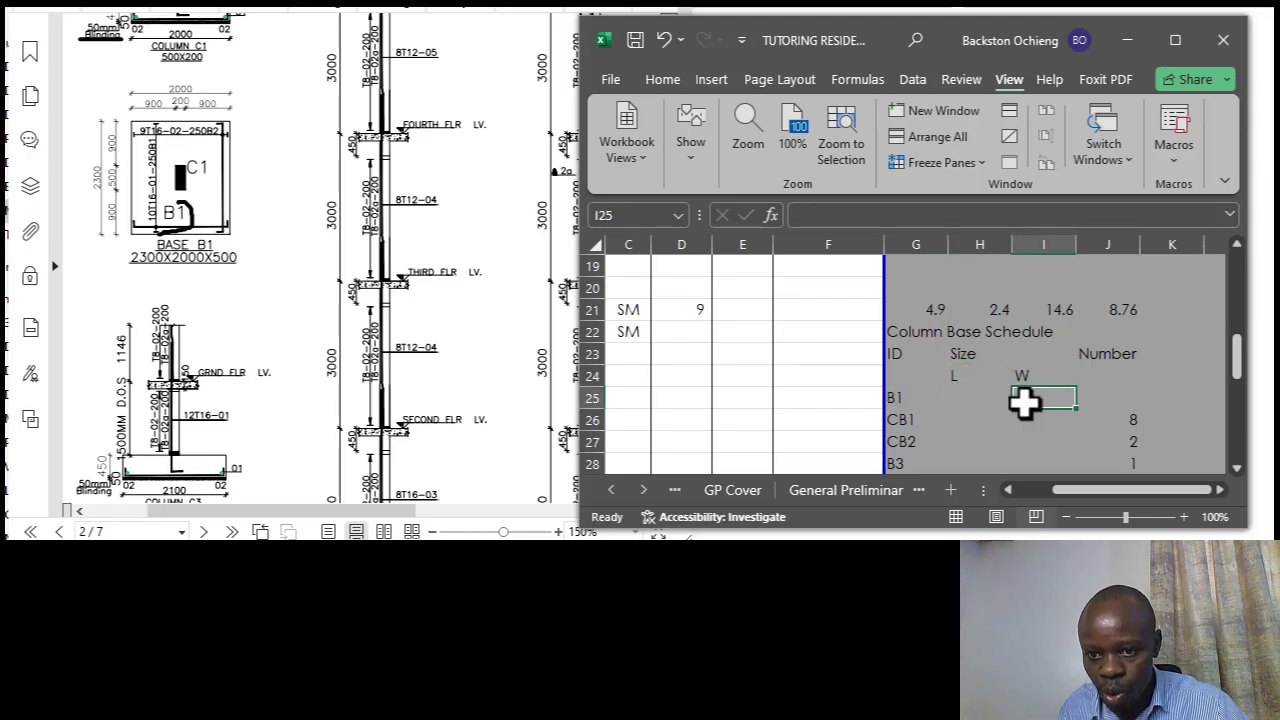
key("Left")
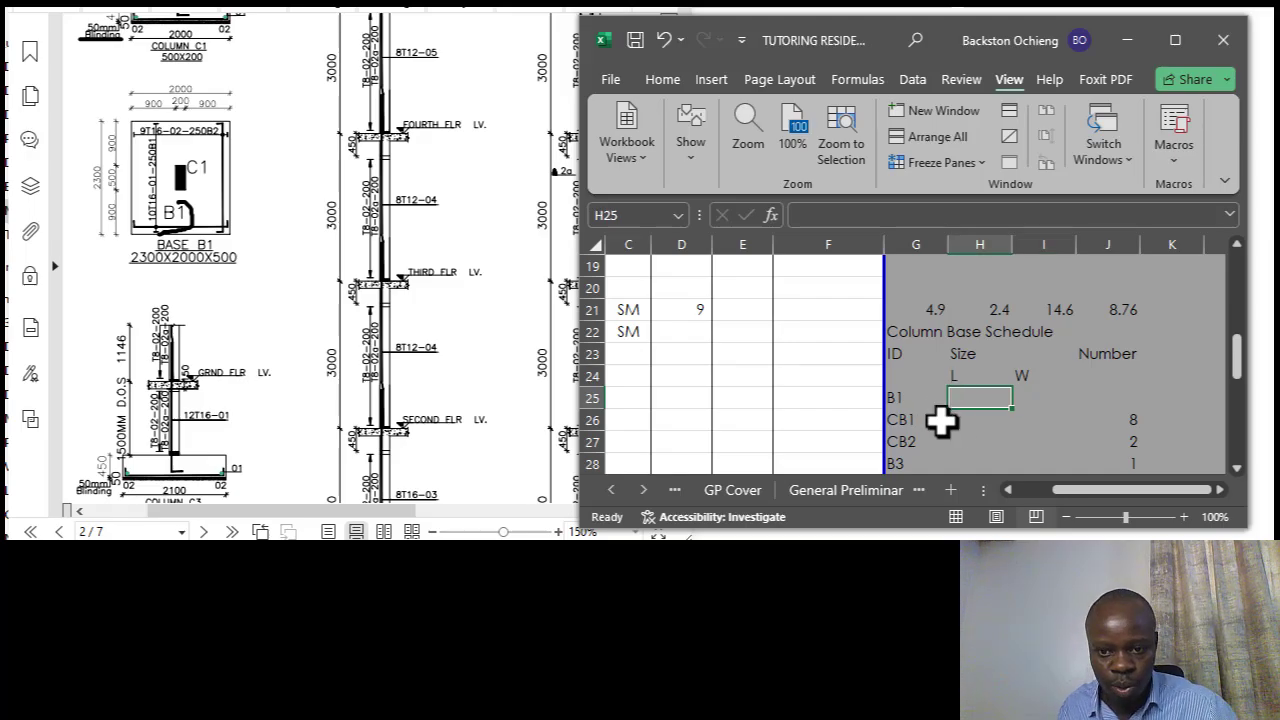
type("2.3")
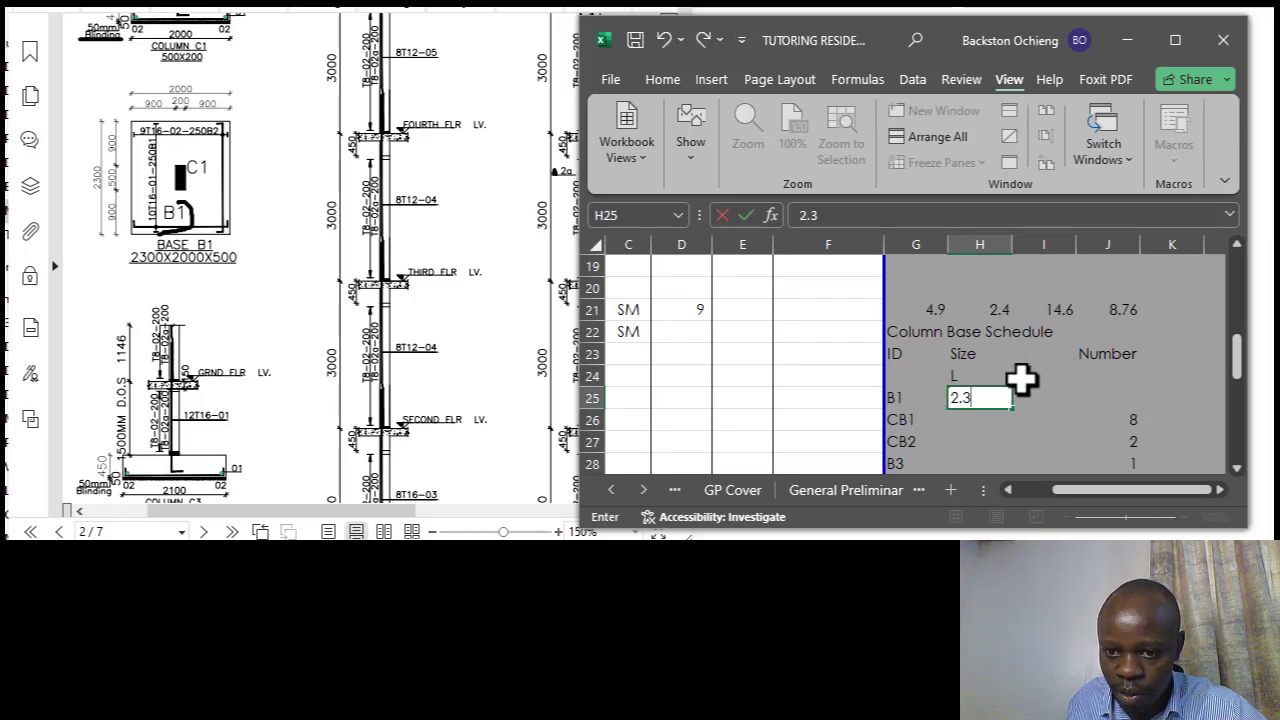
key("Tab")
type("2")
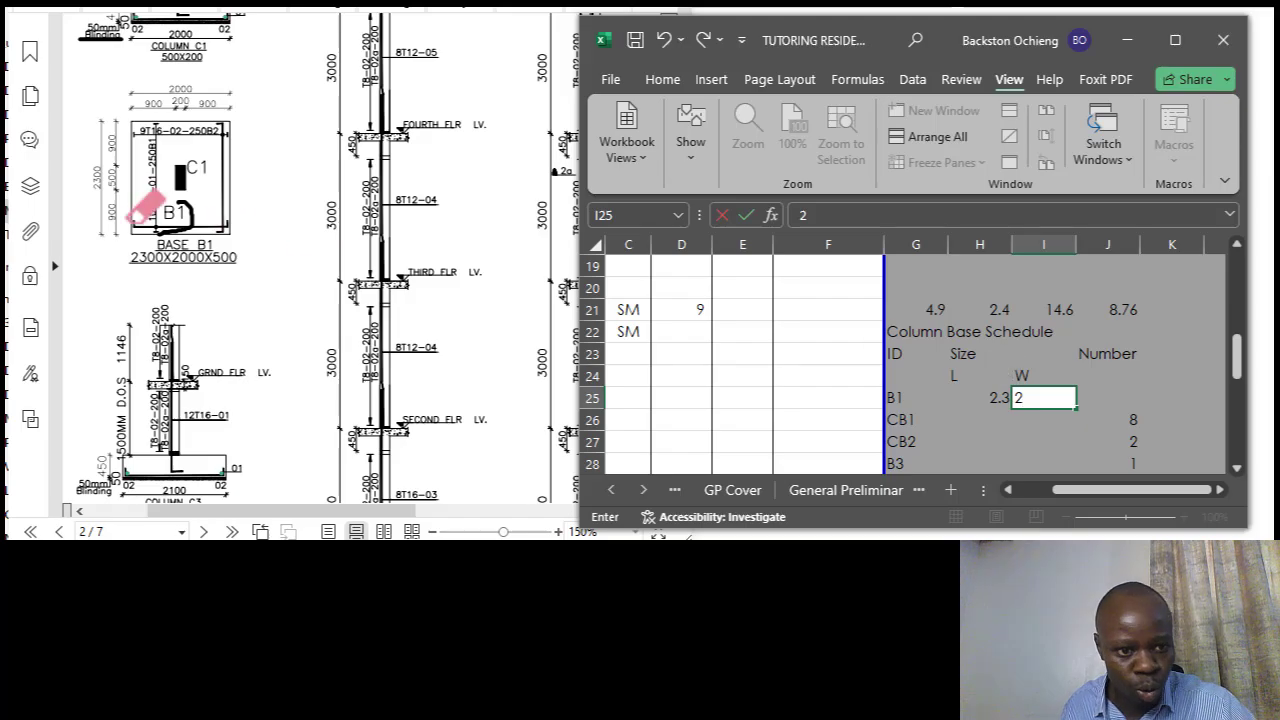
left_click(966, 356)
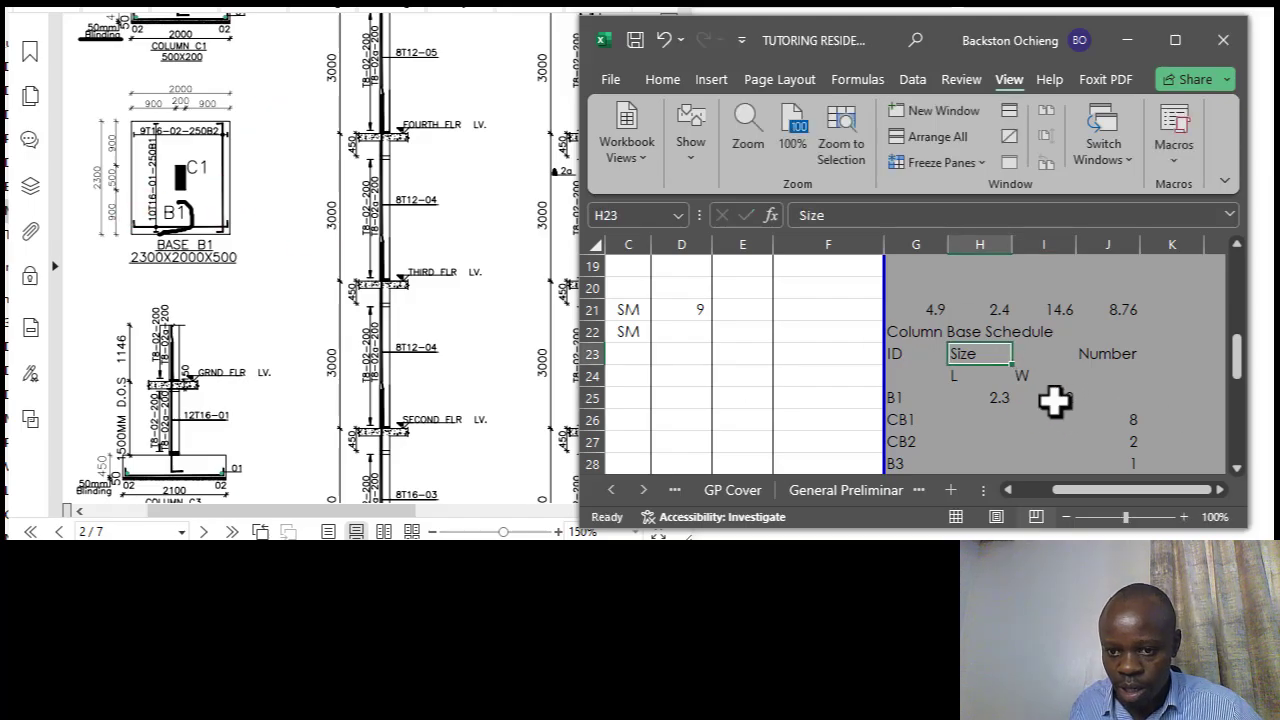
left_click(1047, 399)
Look through the base details on page 2 of the foundation drawings for the dimensions of base CB1.
left_click(913, 418)
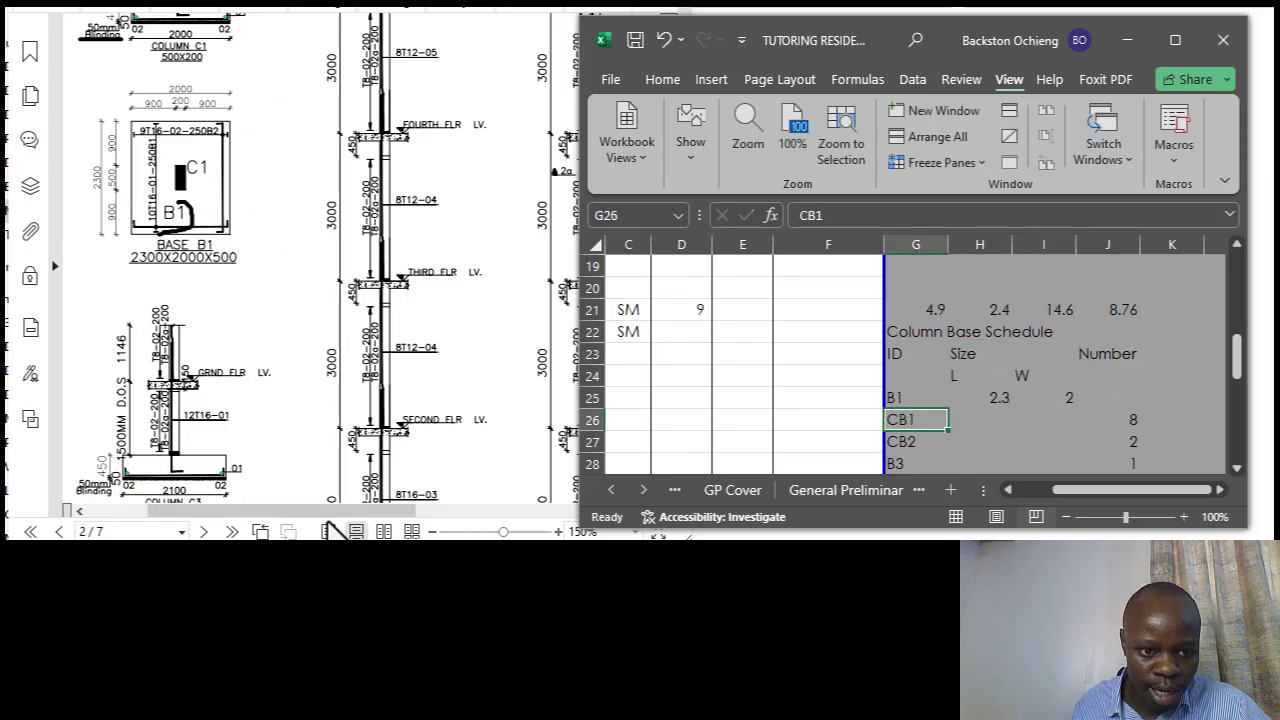
left_click_drag(325, 513, 277, 512)
scroll(338, 348, "down", 3)
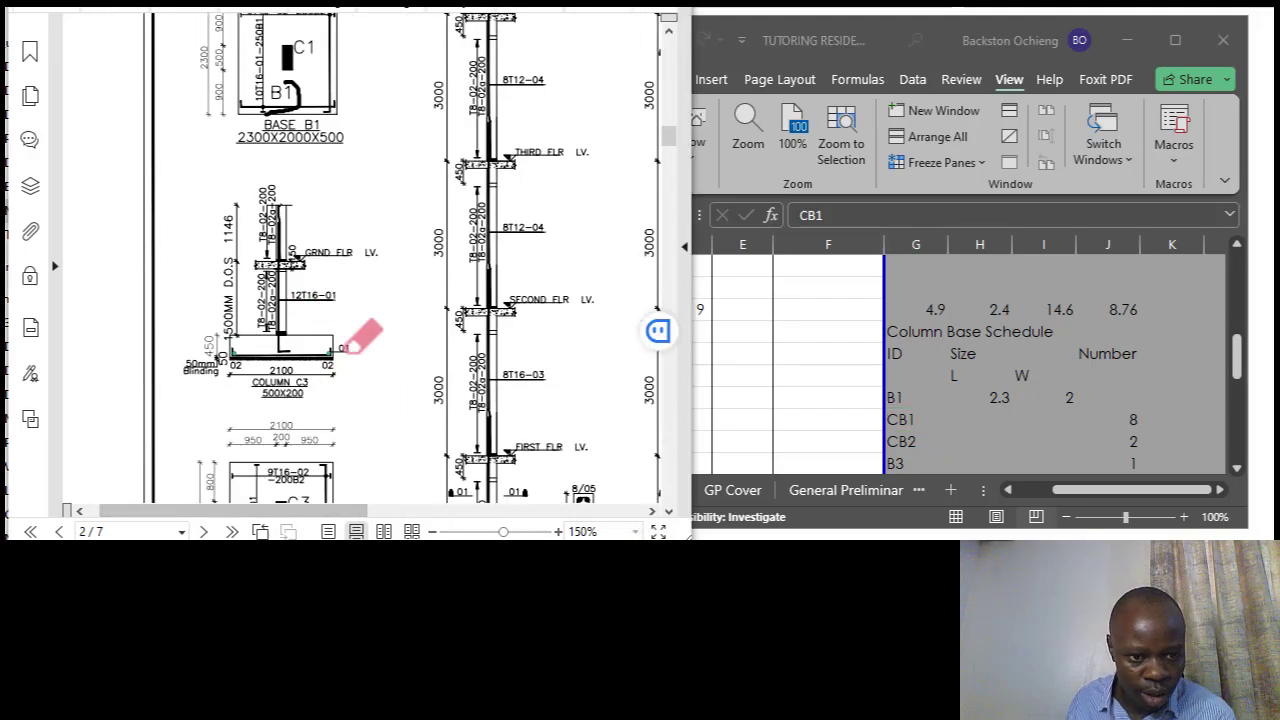
scroll(358, 307, "down", 3)
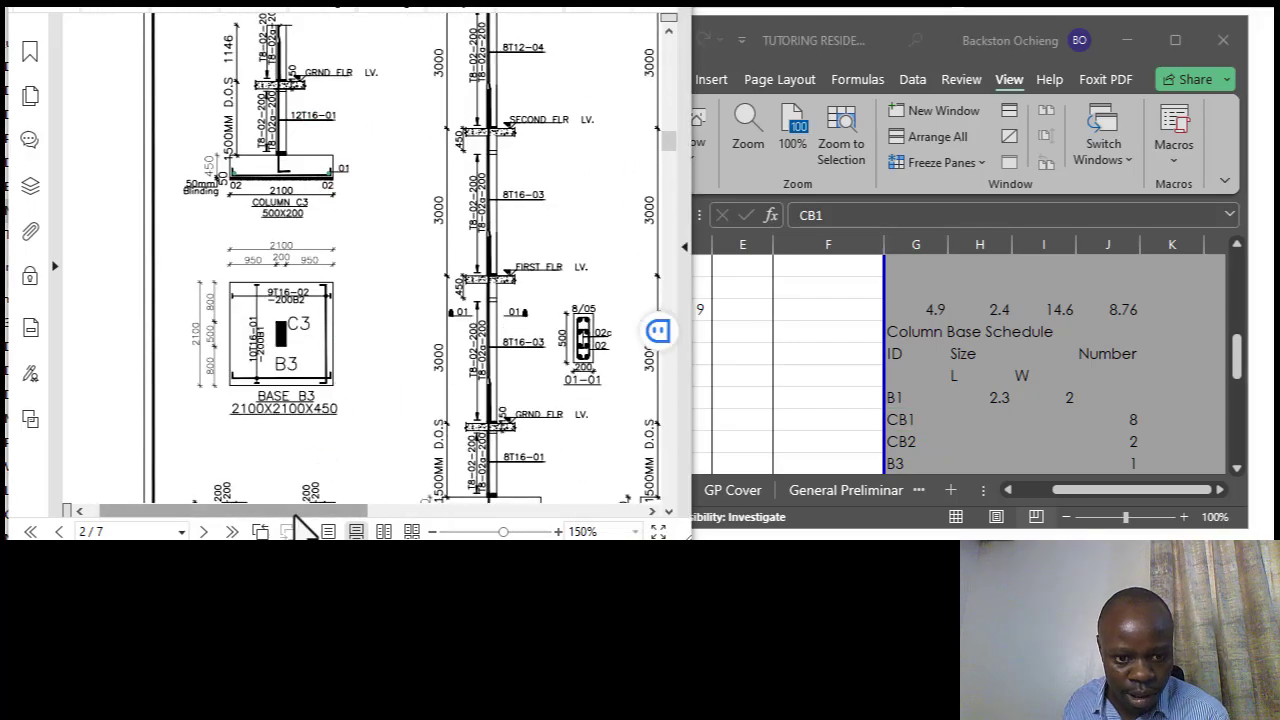
left_click_drag(300, 513, 461, 520)
scroll(423, 409, "down", 5)
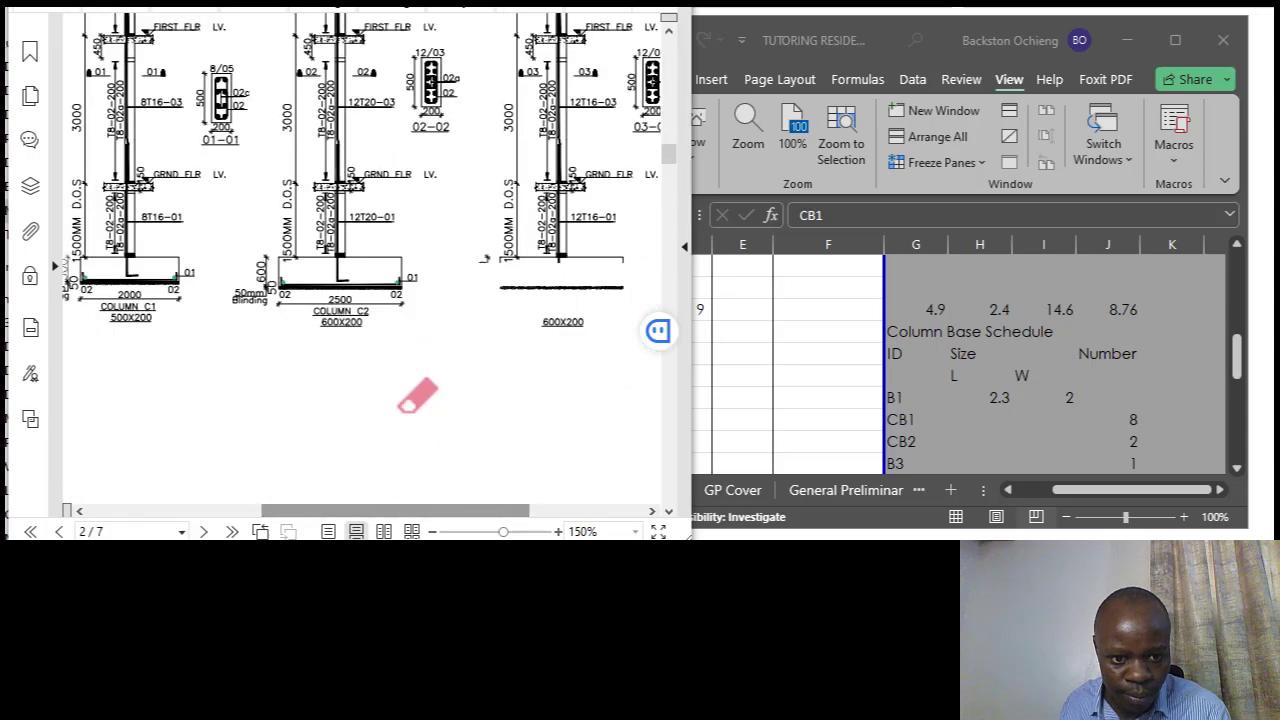
scroll(414, 370, "down", 2)
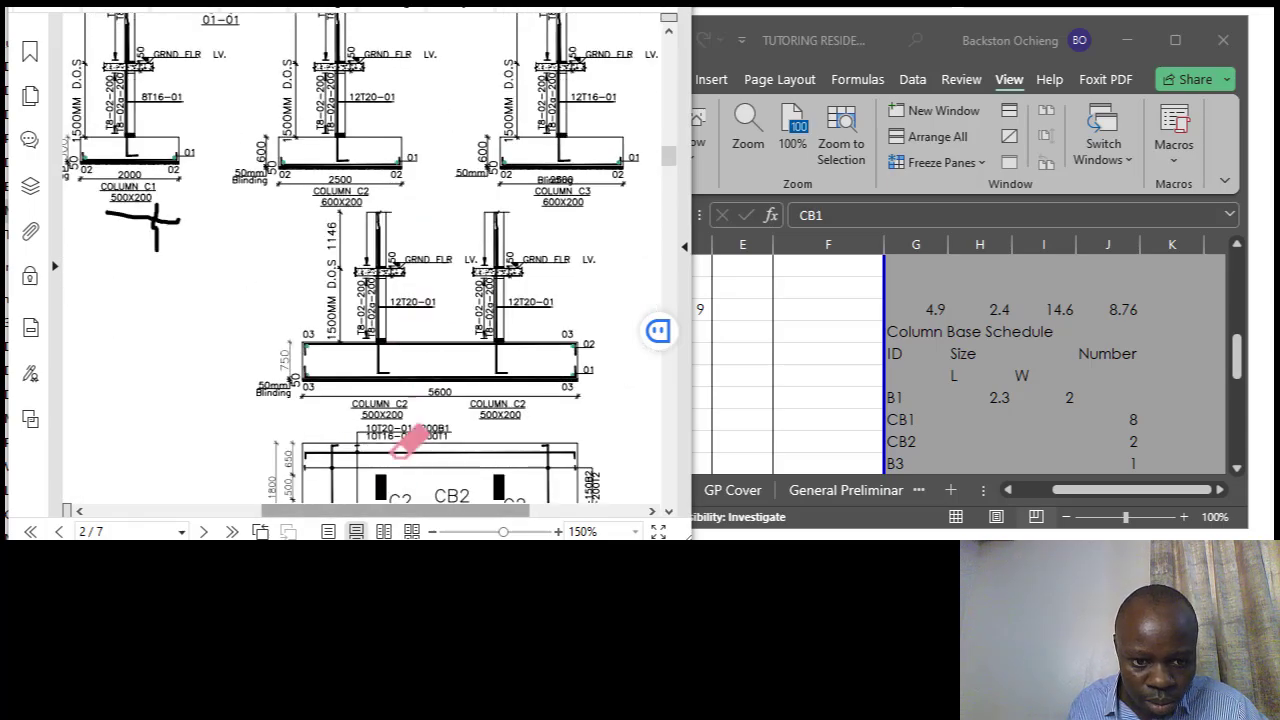
scroll(415, 378, "down", 1)
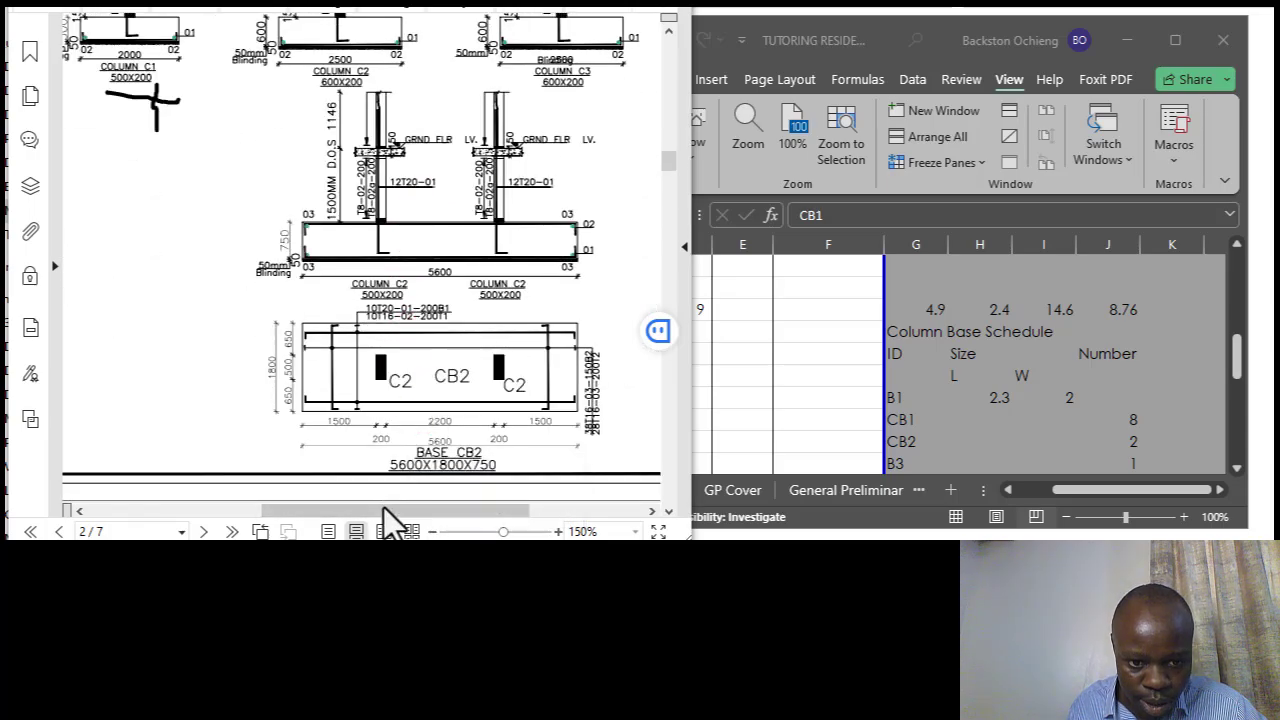
left_click_drag(385, 512, 202, 512)
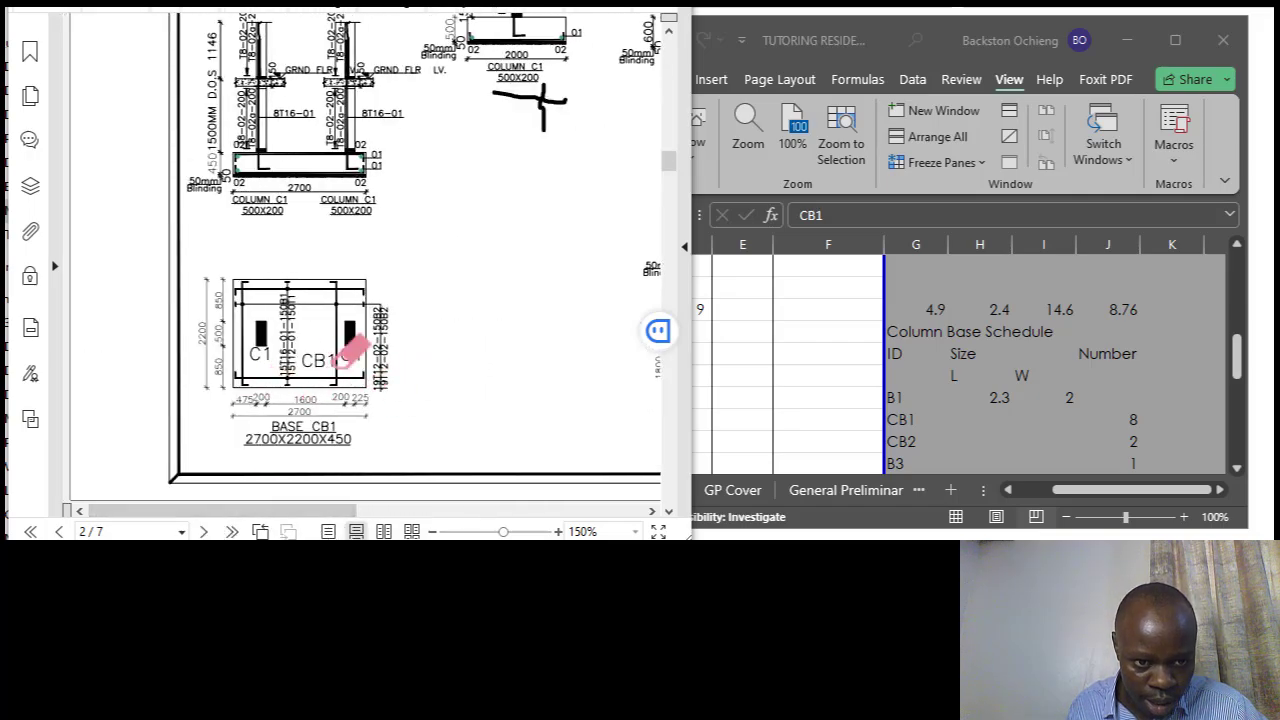
Enter base CB1's size in the Column Base Schedule: length 2.7 in H26 and width 2.2 in I26.
left_click(1018, 432)
left_click(1008, 420)
type("2.")
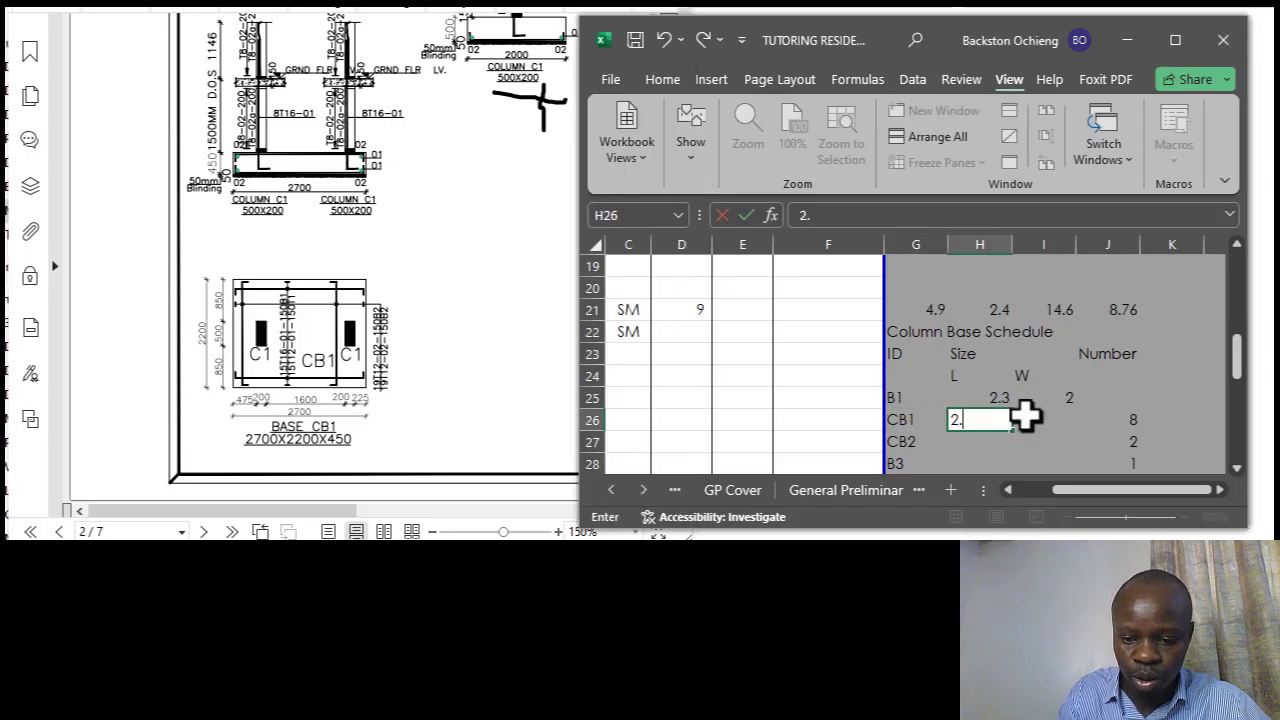
type("7")
left_click(1041, 420)
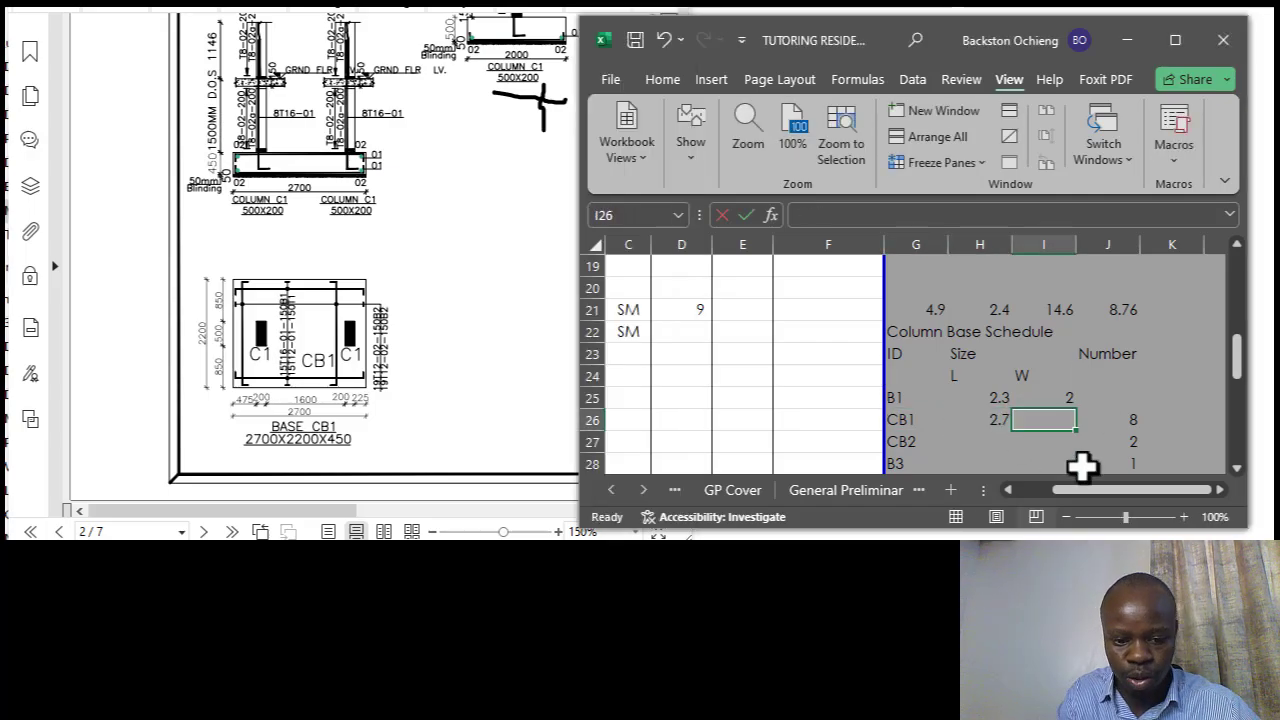
type("2.2")
left_click(1063, 377)
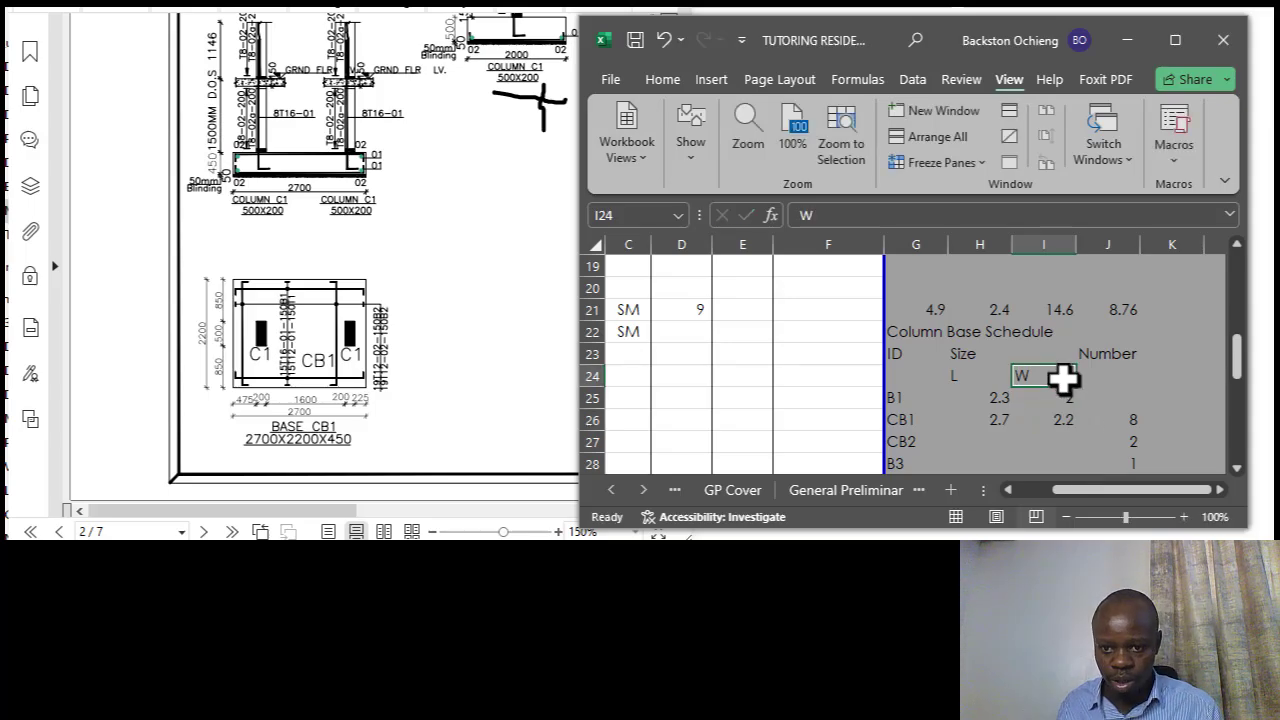
left_click(995, 420)
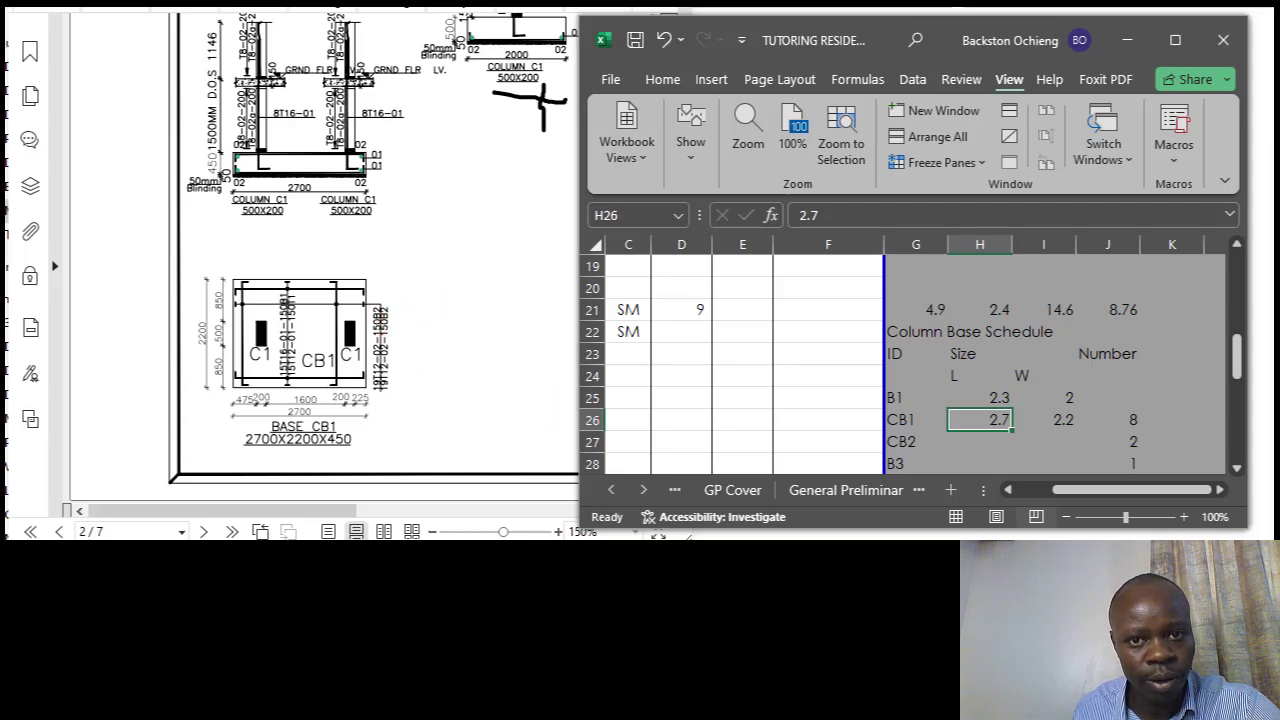
Examine how base CB2 is placed and dimensioned in the foundation layout on page 1 of the drawings.
left_click(440, 312)
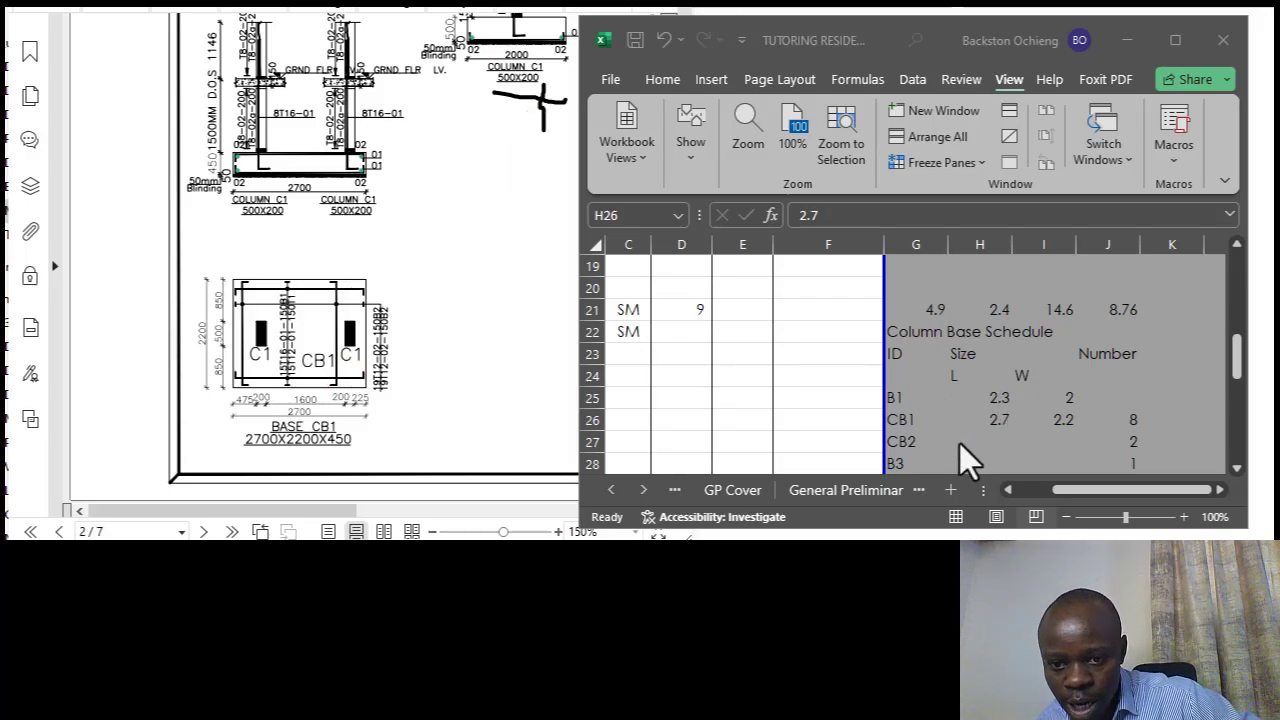
left_click(909, 442)
left_click(920, 448)
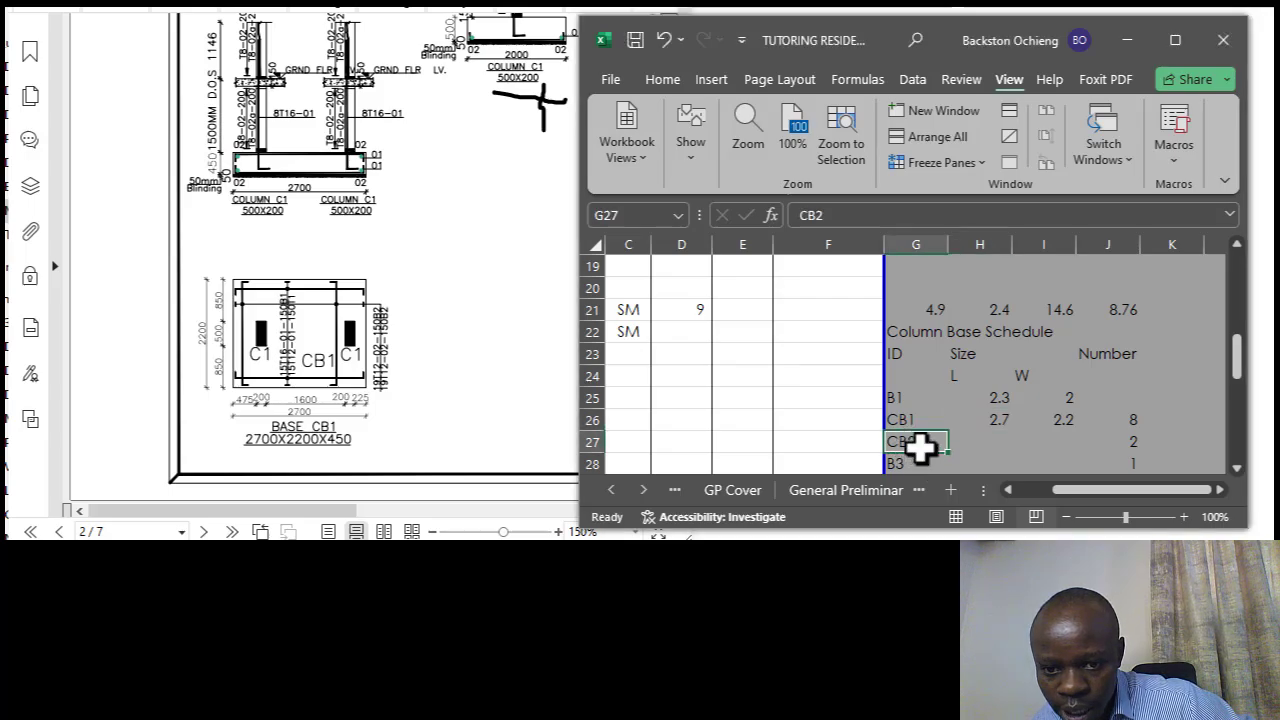
left_click(997, 443)
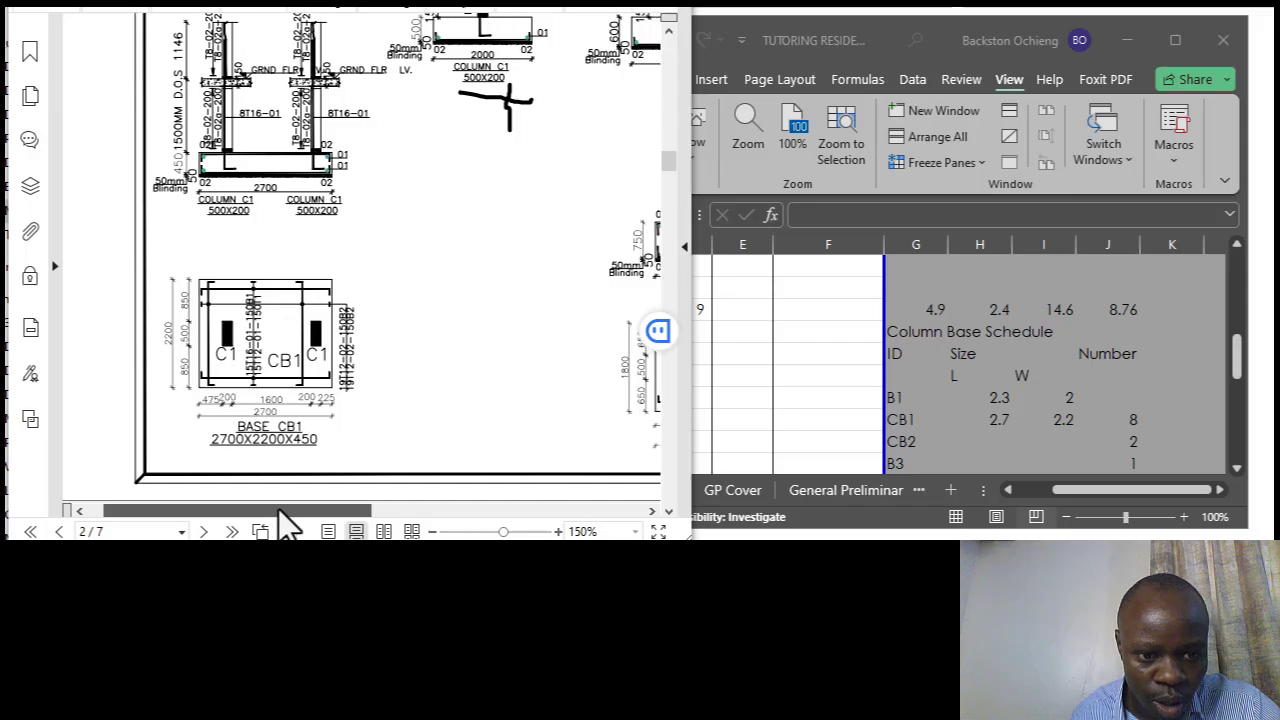
scroll(286, 277, "up", 5)
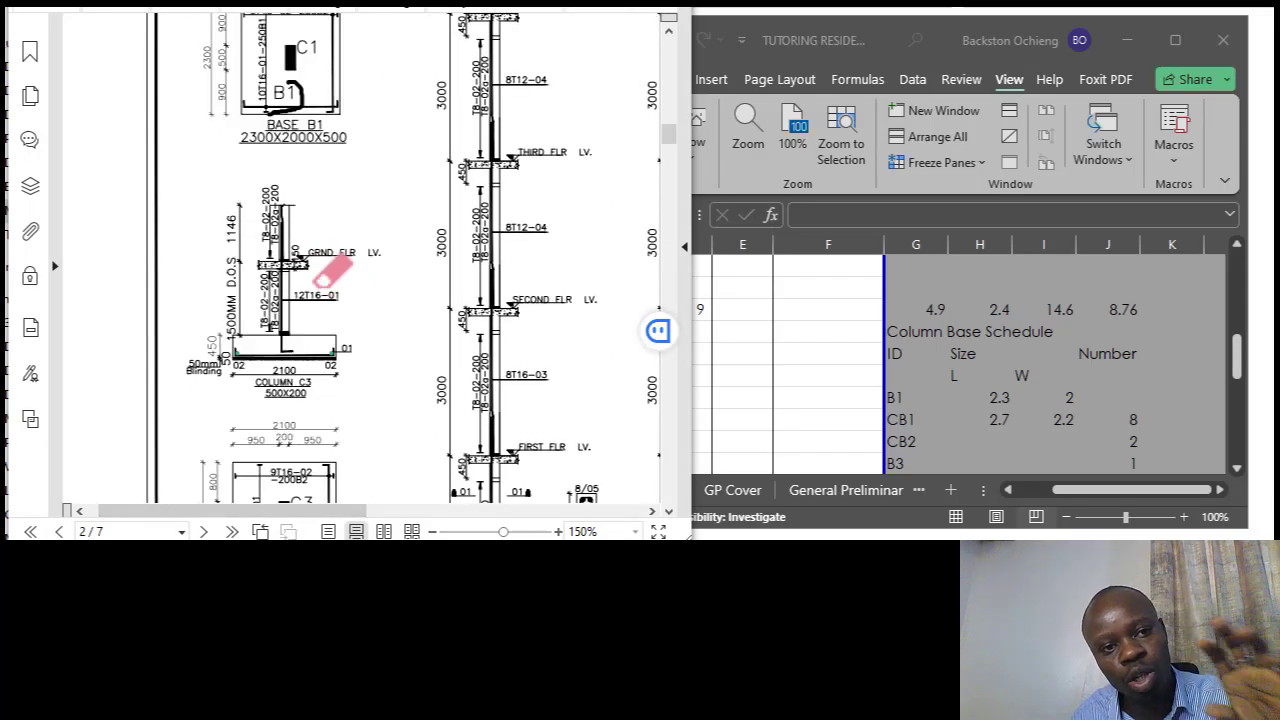
scroll(366, 274, "up", 6)
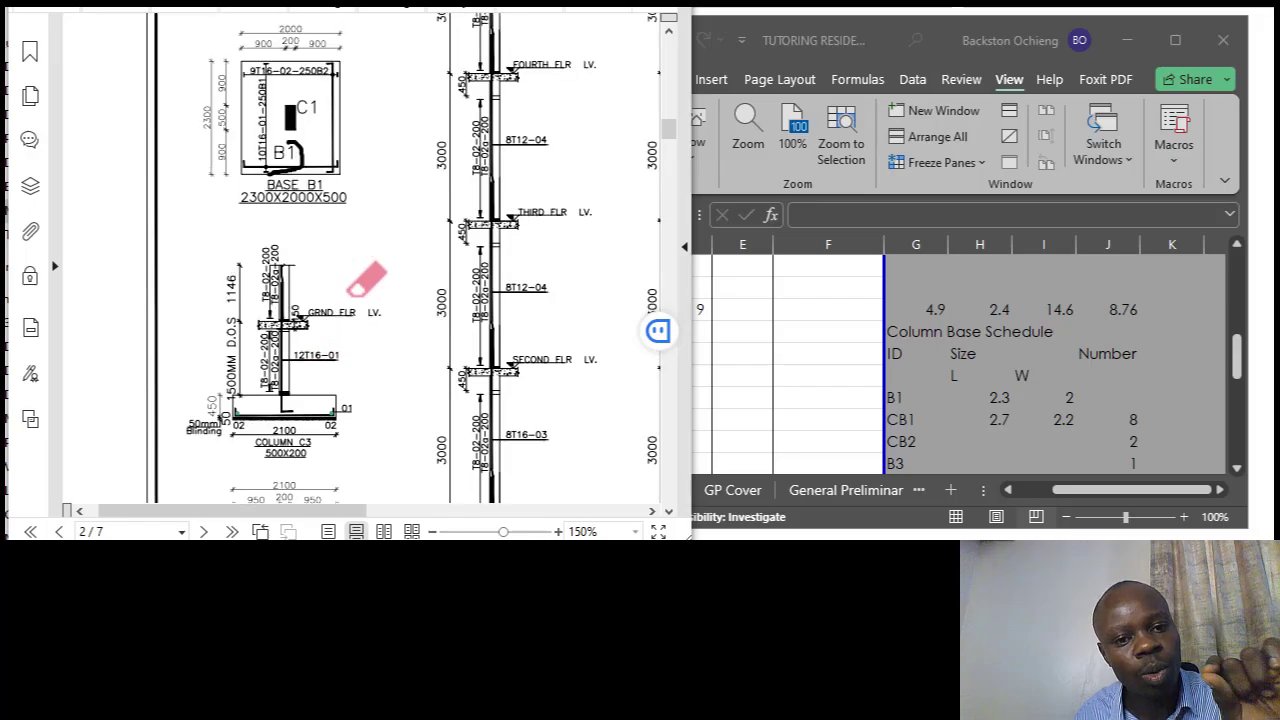
scroll(372, 346, "up", 3)
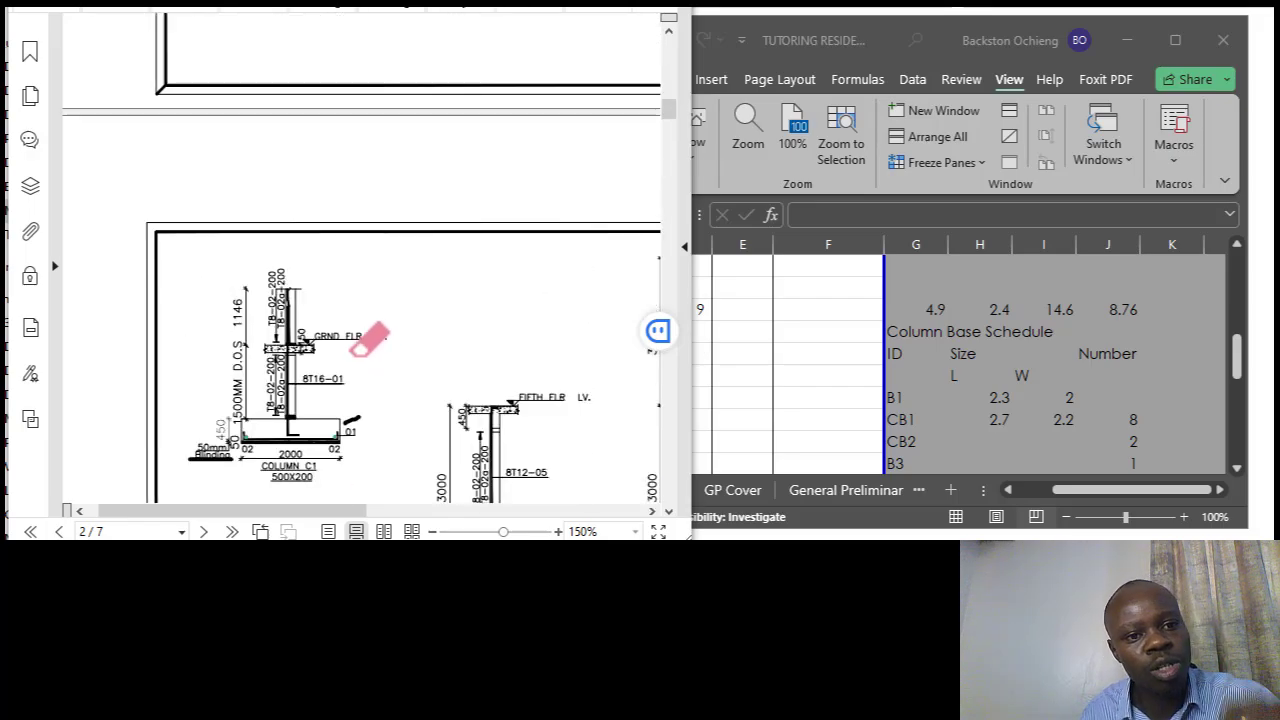
scroll(368, 342, "up", 7)
scroll(373, 316, "up", 12)
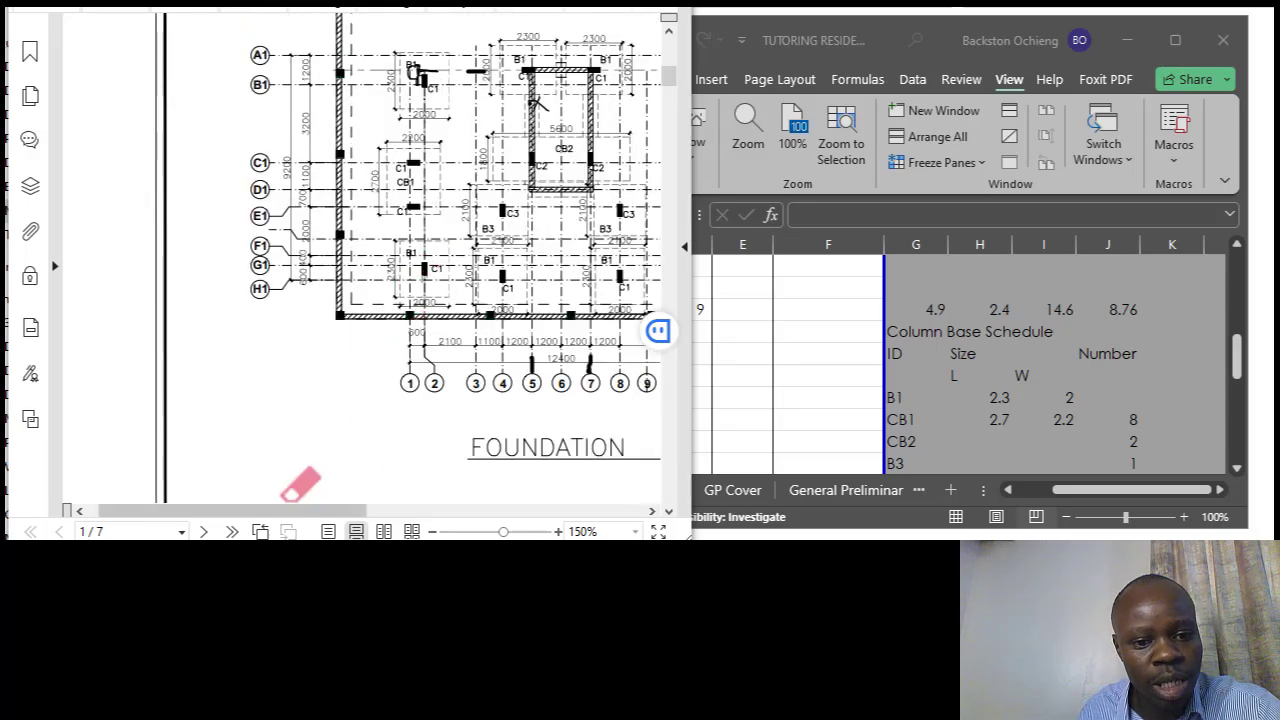
left_click_drag(300, 512, 359, 512)
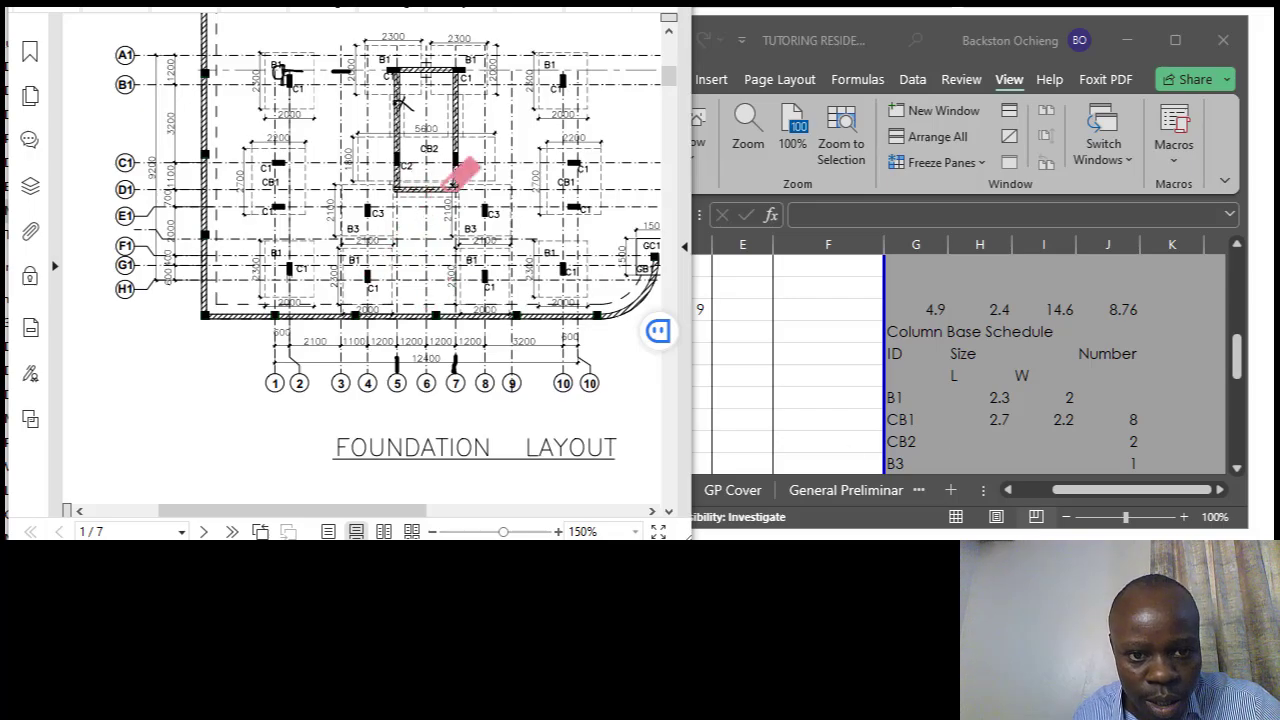
scroll(360, 235, "down", 3)
scroll(388, 245, "up", 5)
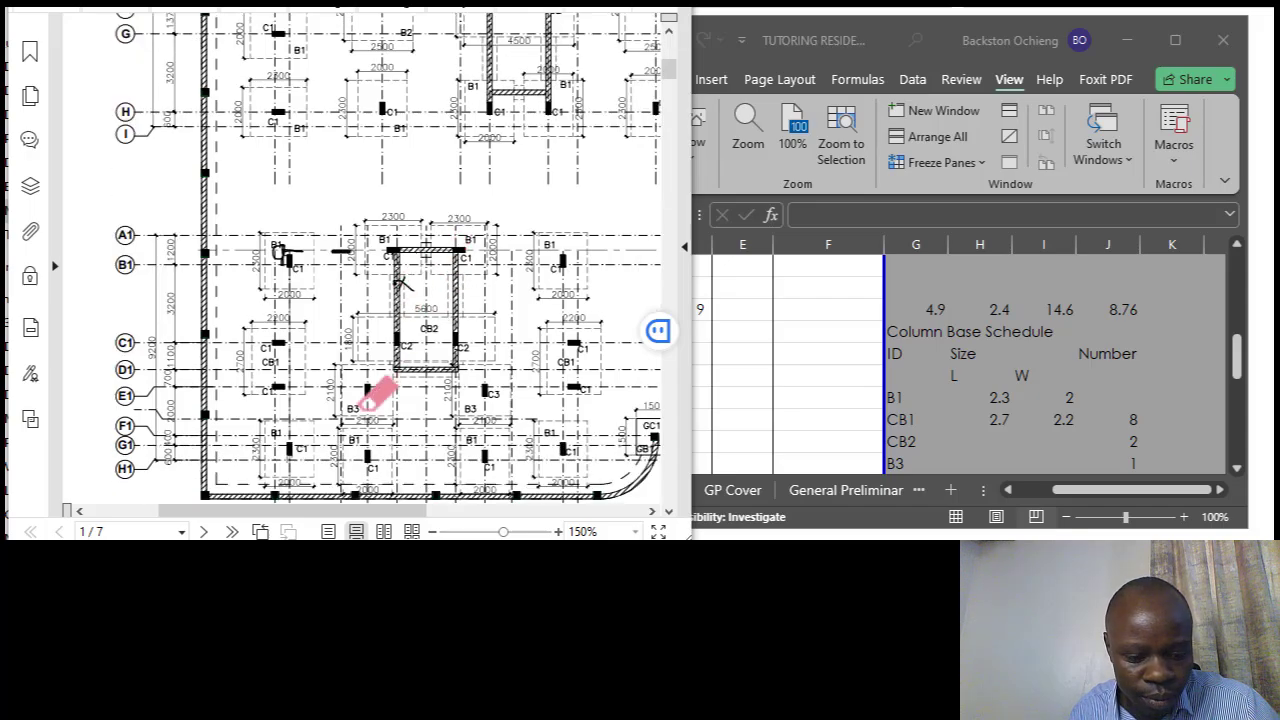
scroll(385, 395, "up", 5, "ctrl")
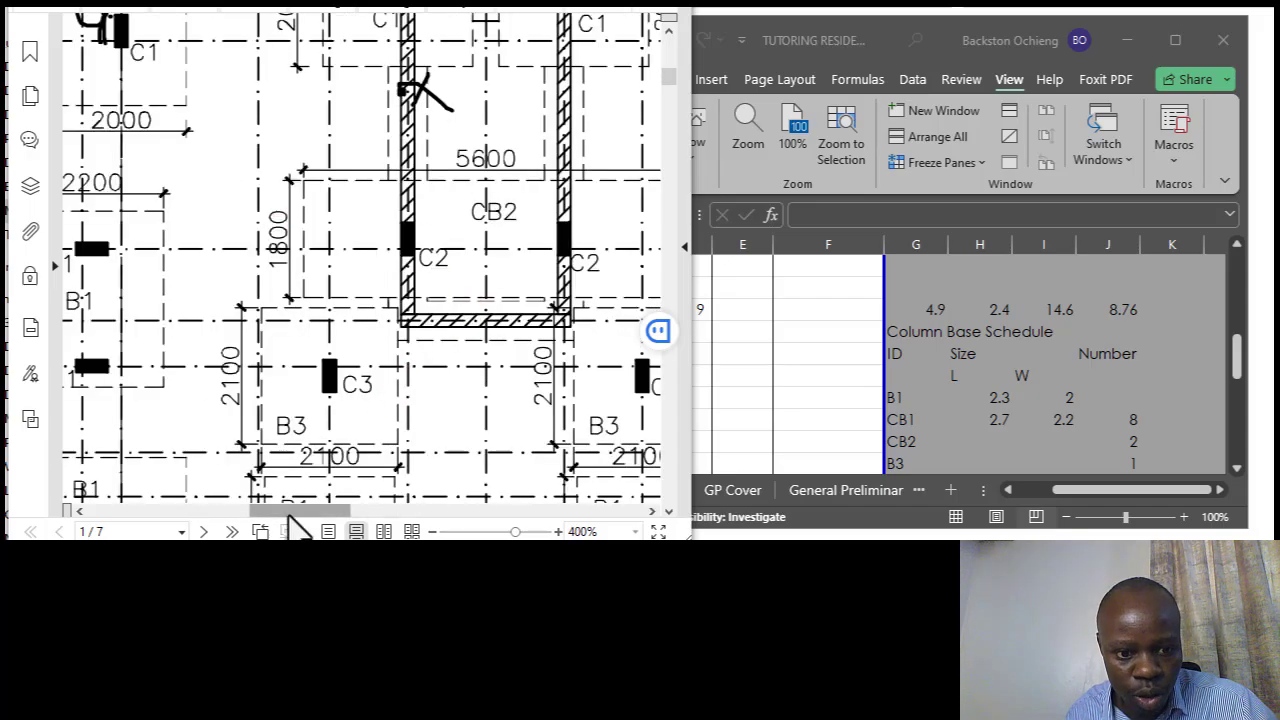
left_click_drag(289, 512, 318, 514)
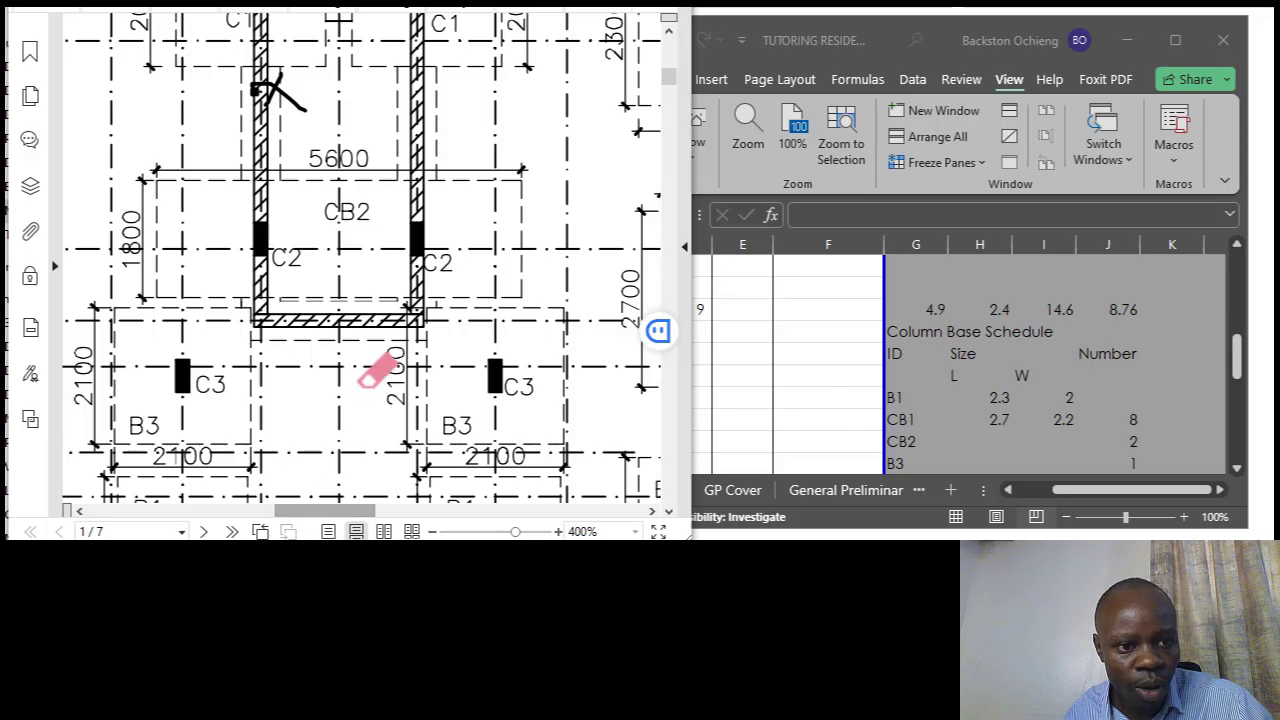
scroll(360, 245, "down", 1, "ctrl")
scroll(390, 215, "down", 3, "ctrl")
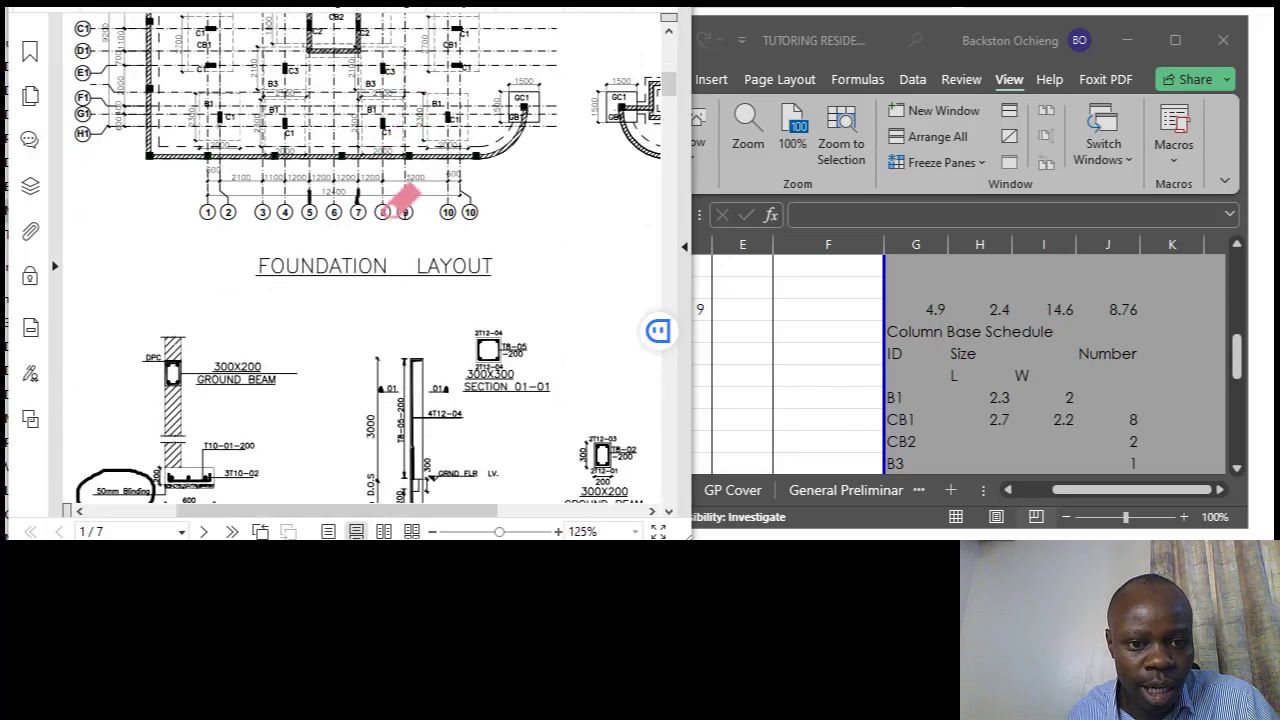
Enter base CB2's size from page 2 of the drawings in the Column Base Schedule: length 5.6 in H27 and width 1.8 in I27.
scroll(400, 240, "down", 10)
scroll(460, 270, "down", 6)
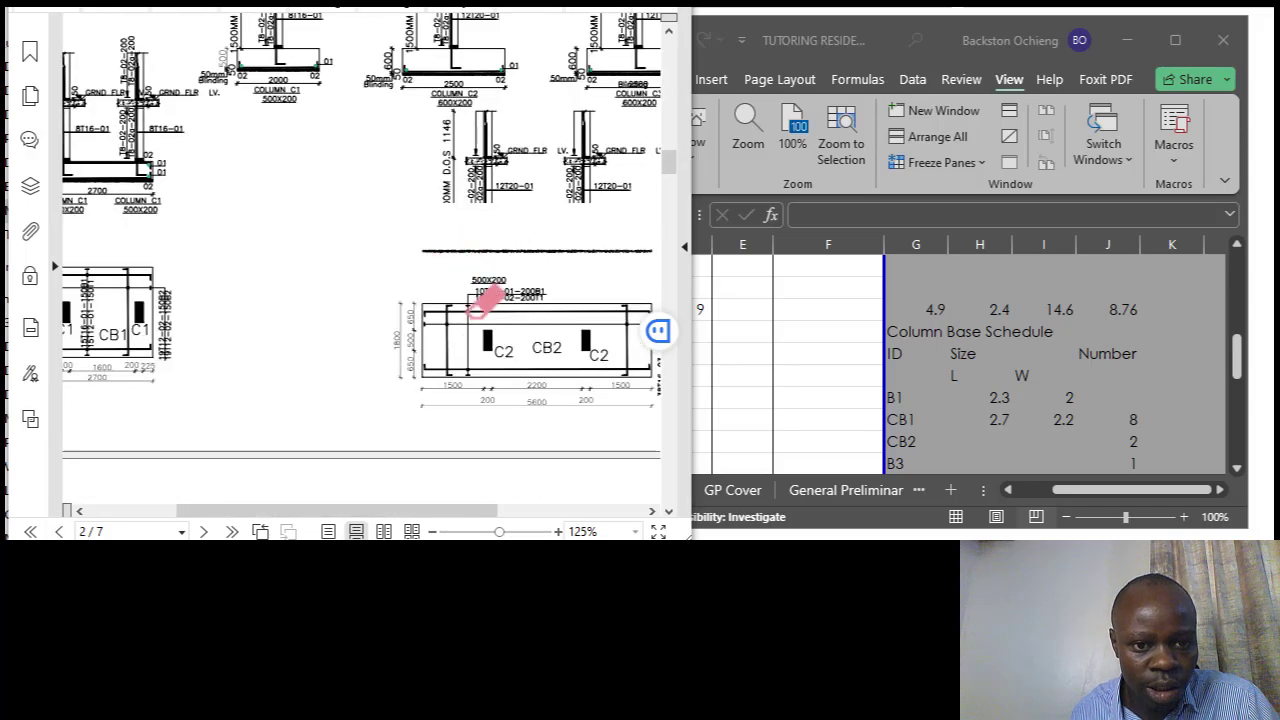
scroll(471, 357, "down", 1)
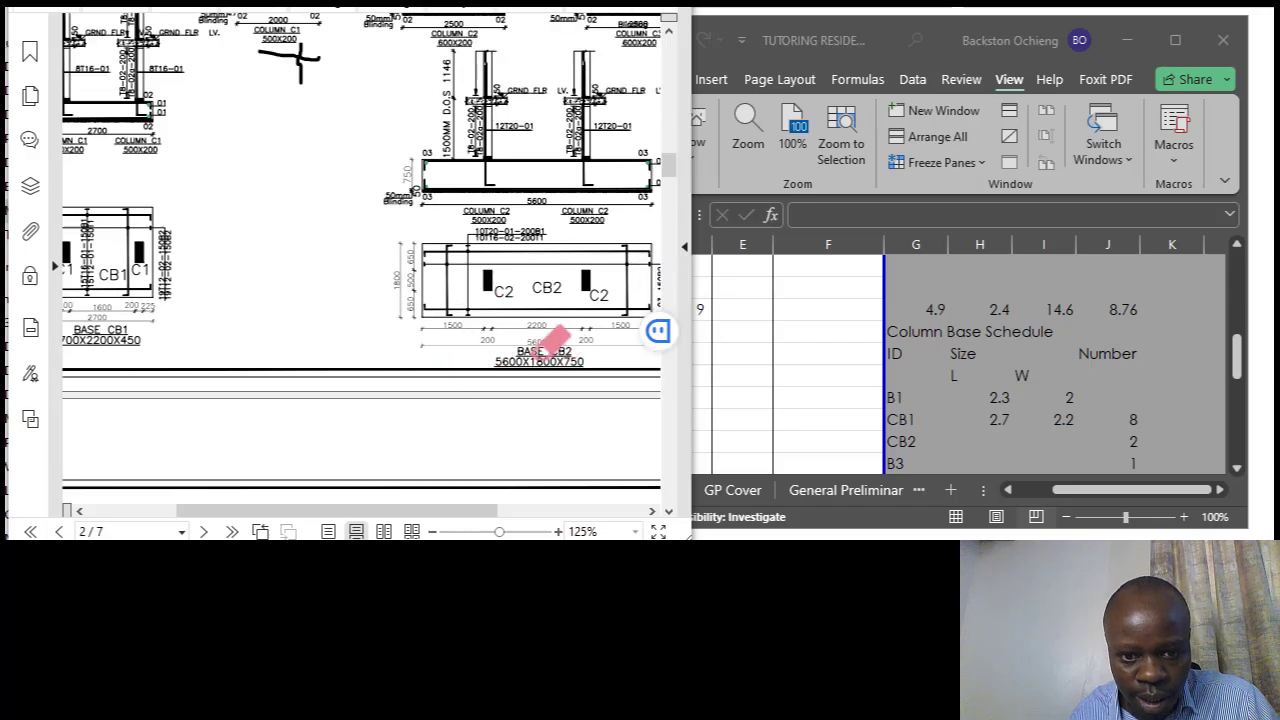
scroll(565, 335, "up", 3, "ctrl")
left_click(980, 440)
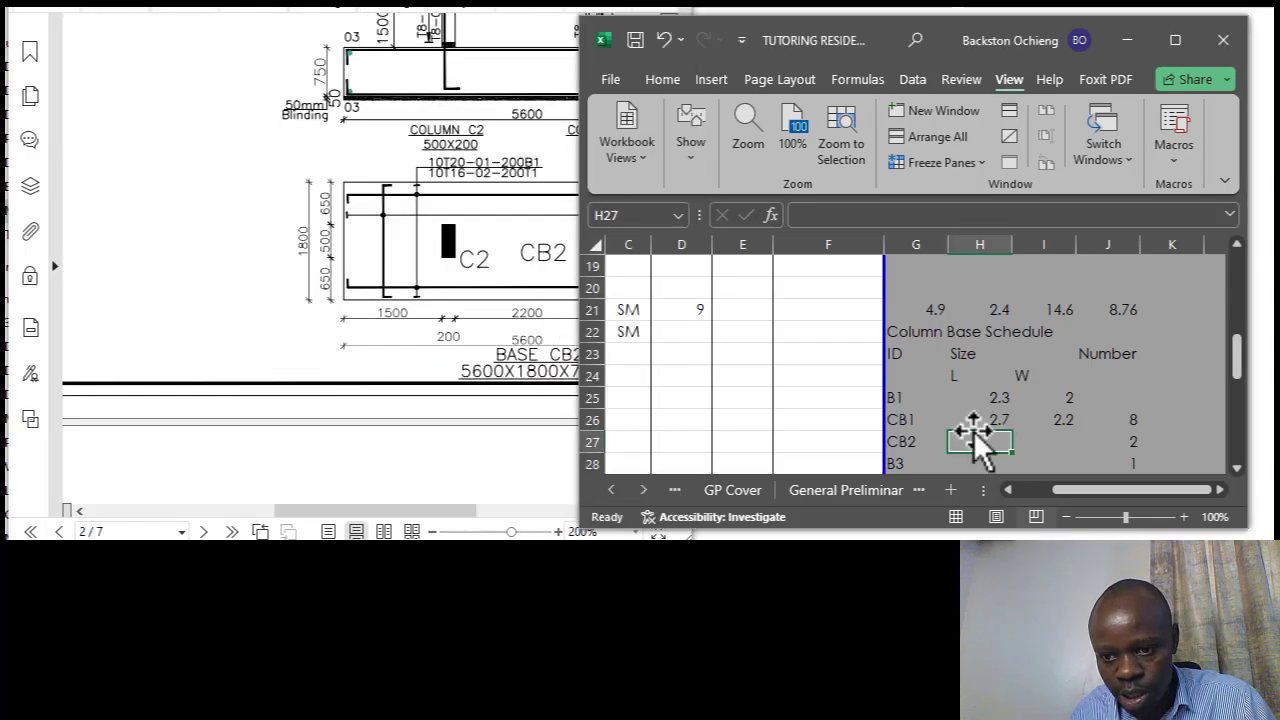
type("5.6")
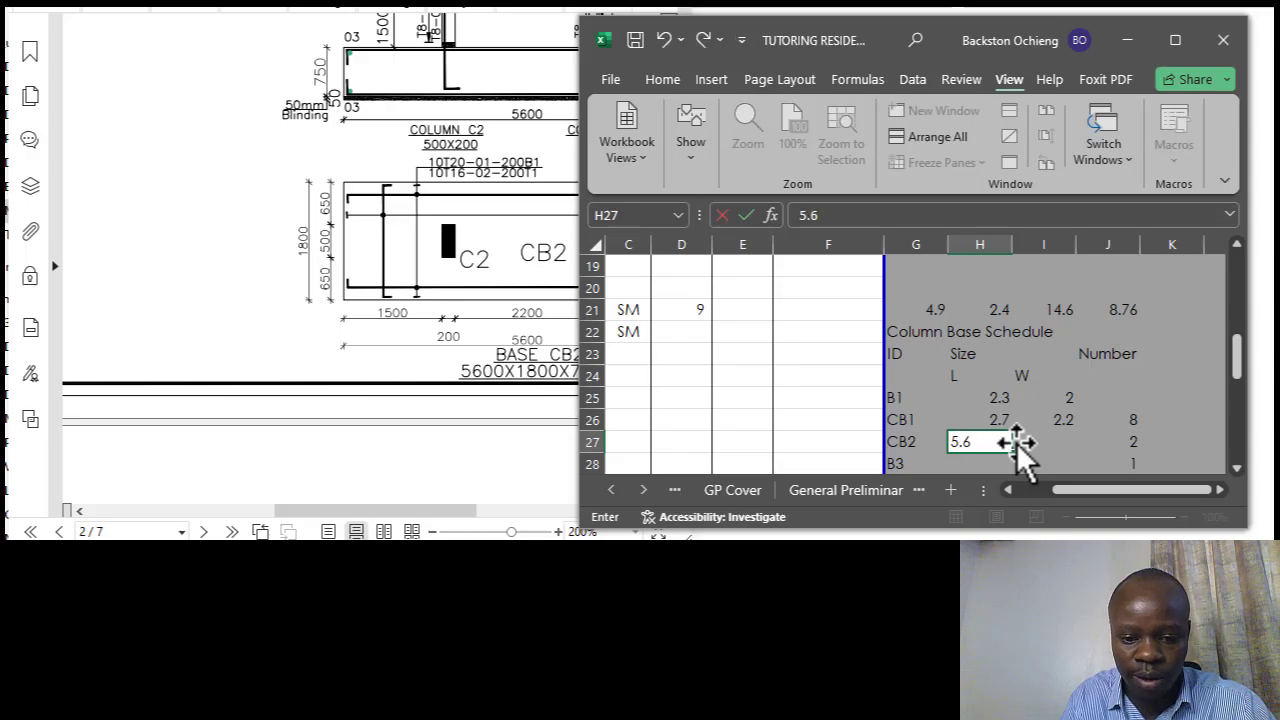
left_click(1044, 438)
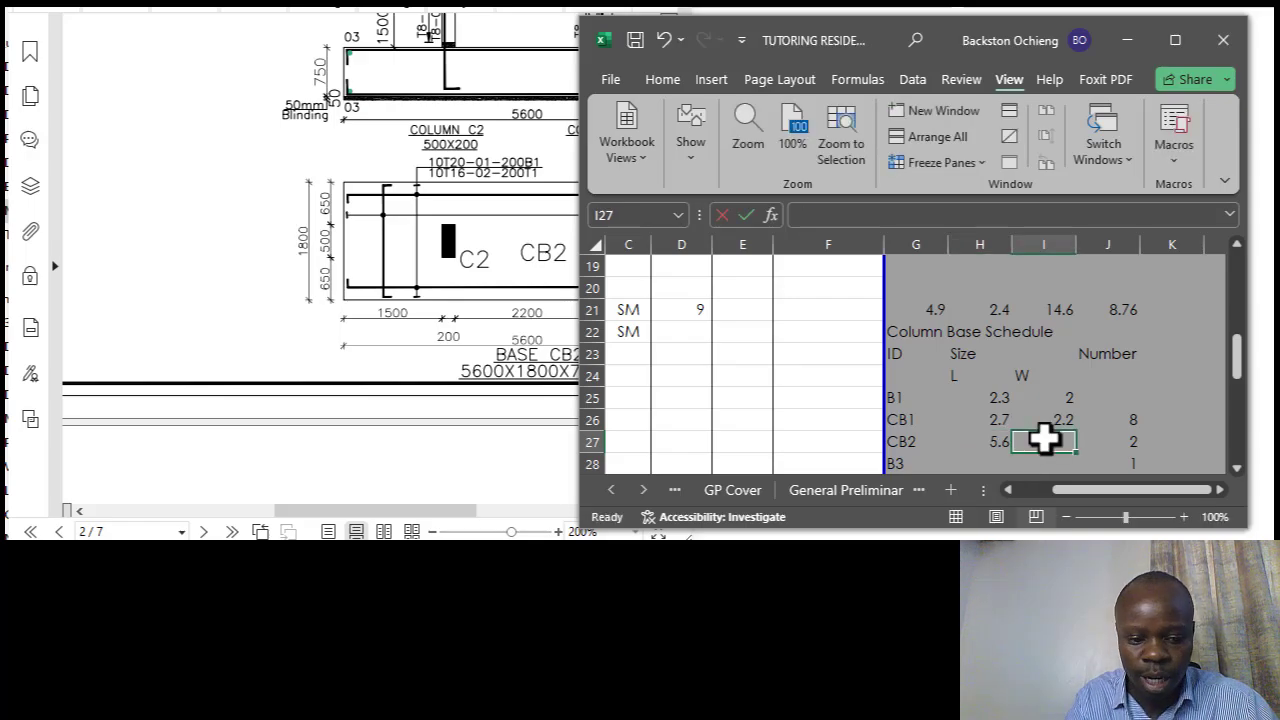
type("1.8")
left_click_drag(1079, 378, 1044, 381)
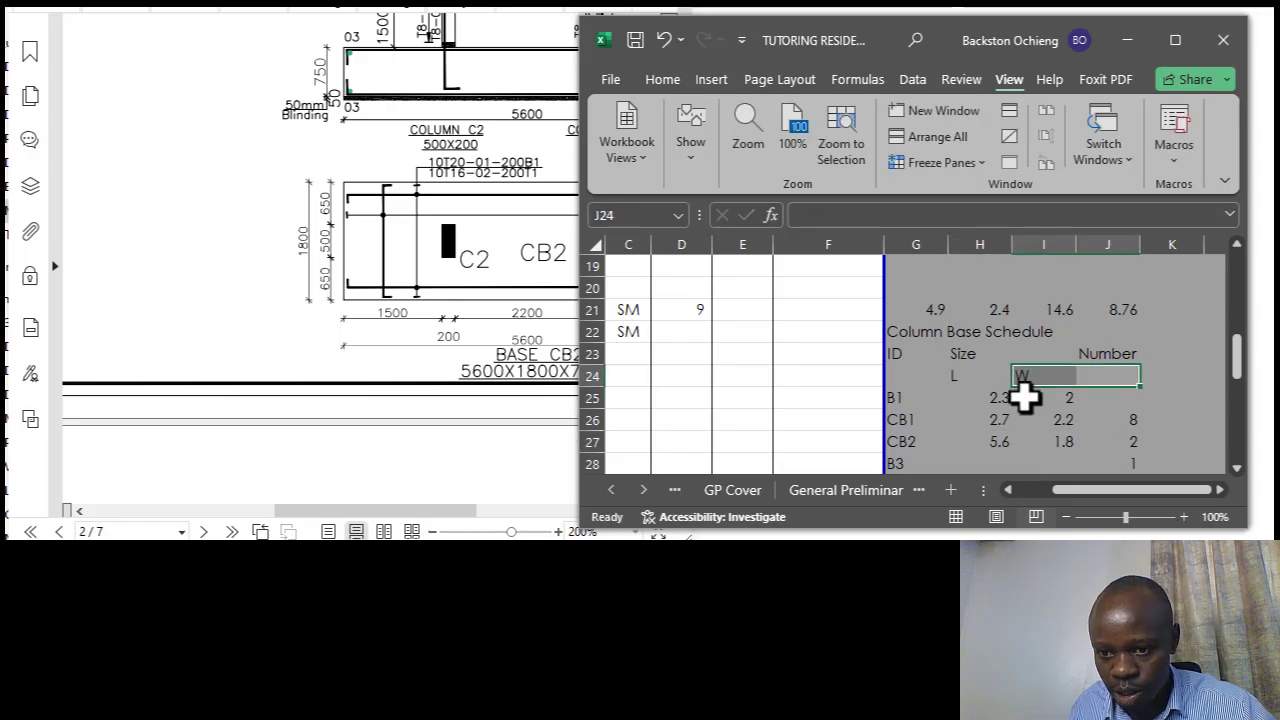
Find base B3 on page 2 of the drawings and enter its size in the schedule: length 2.1 in H28 and width 2.1 in I28.
scroll(1021, 394, "down", 1)
left_click(991, 383)
left_click(978, 403)
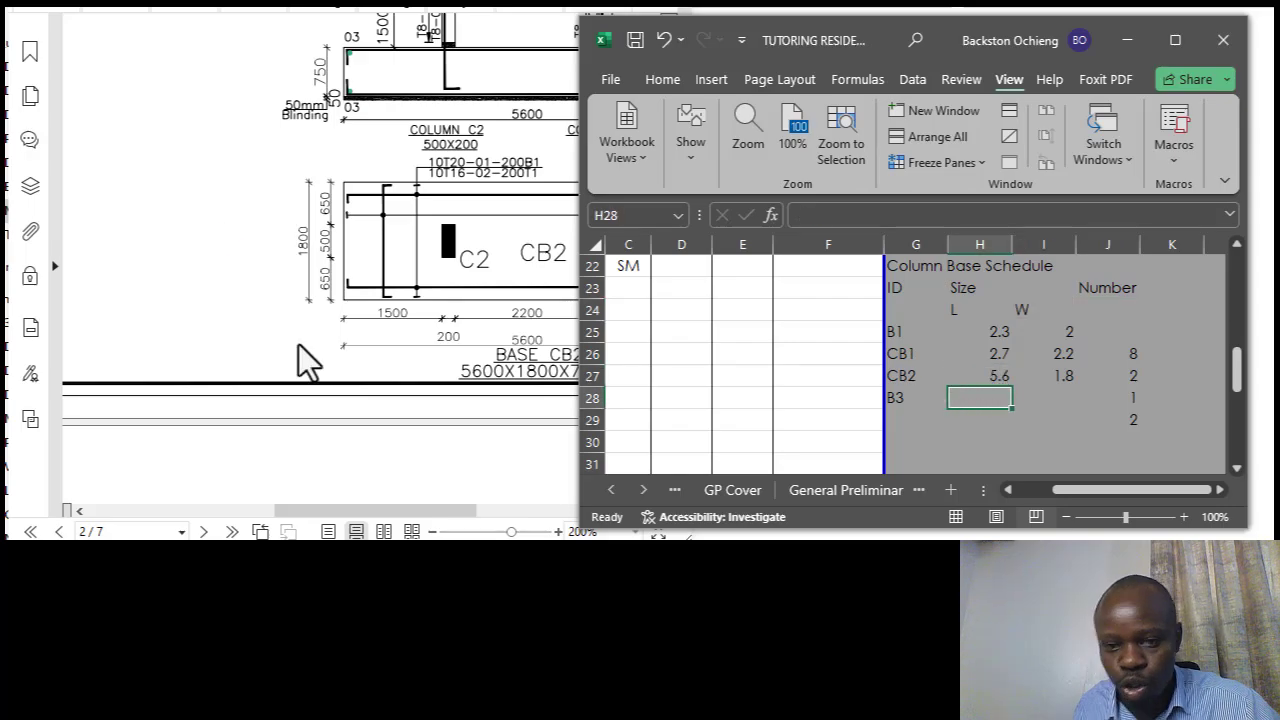
scroll(200, 287, "down", 2)
scroll(200, 287, "down", 2)
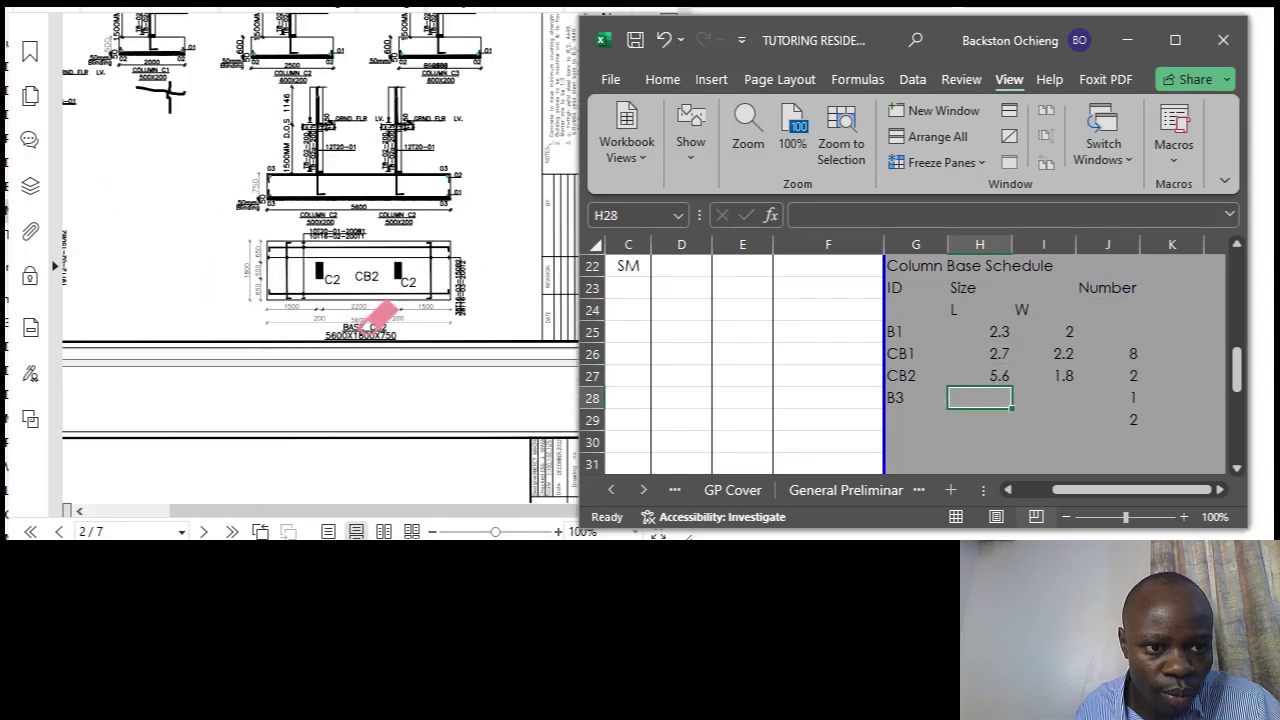
scroll(137, 166, "down", 2)
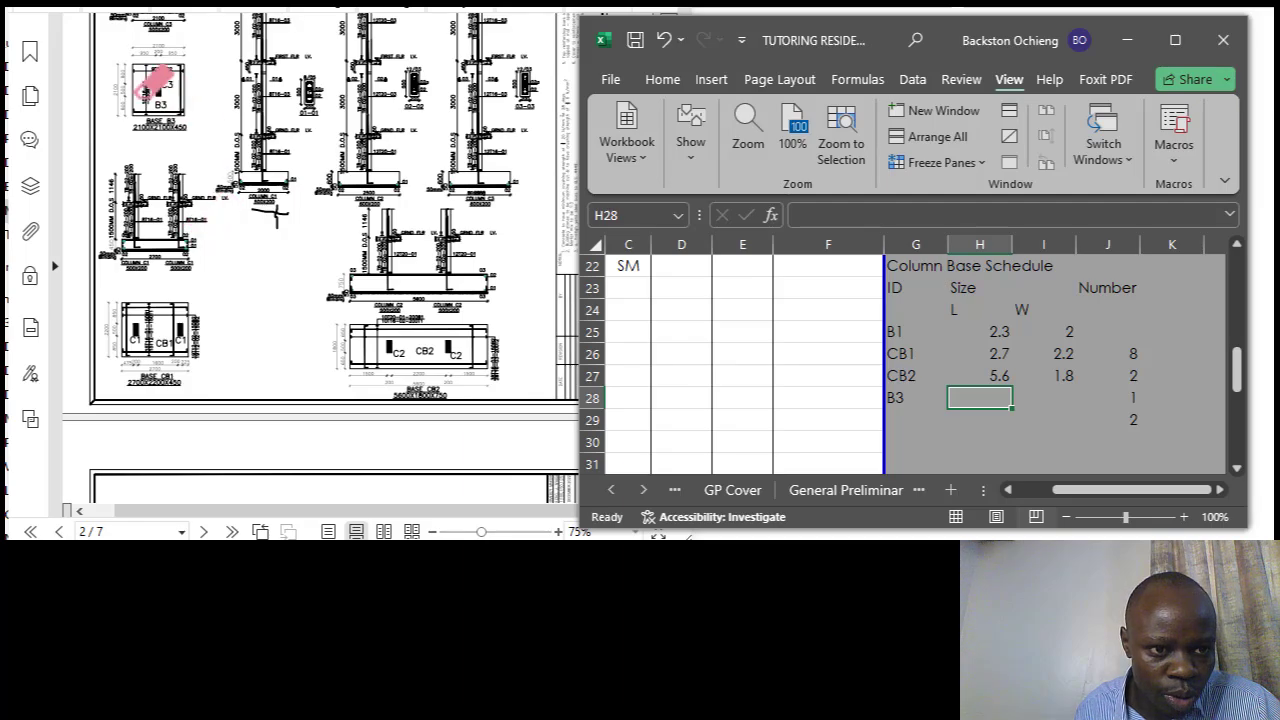
scroll(120, 65, "up", 3)
scroll(180, 55, "up", 1)
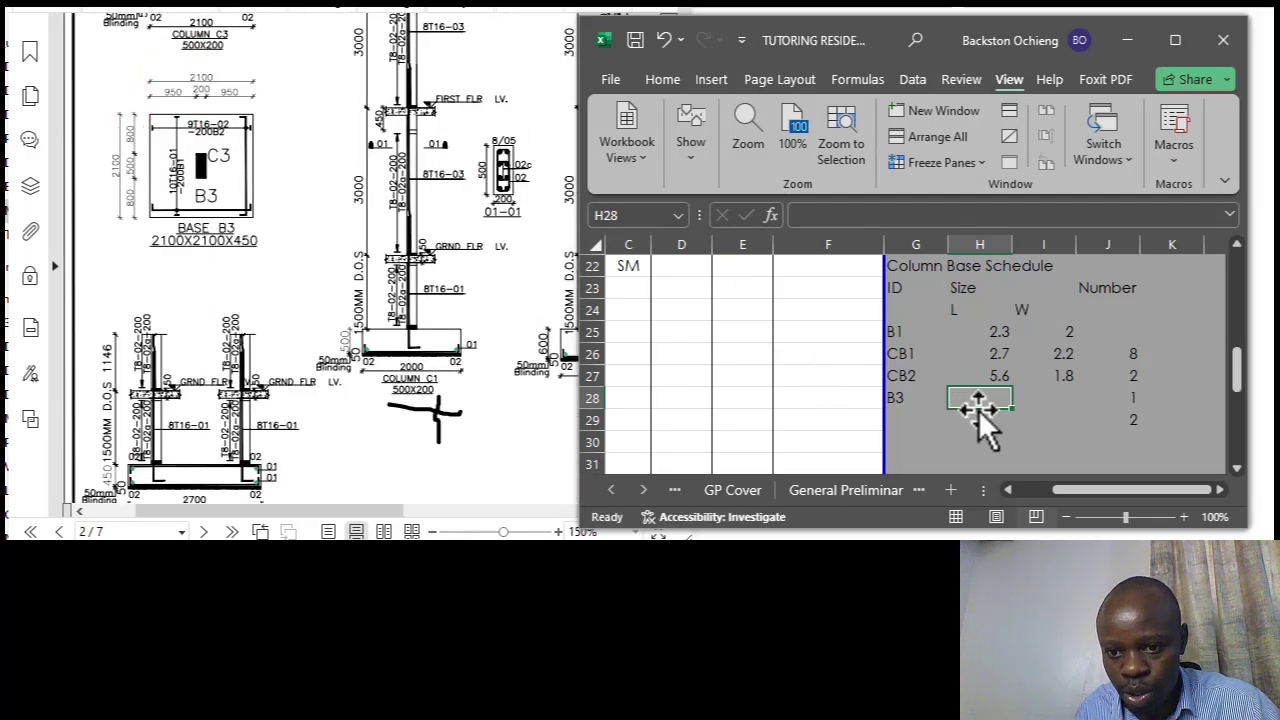
type("2.1")
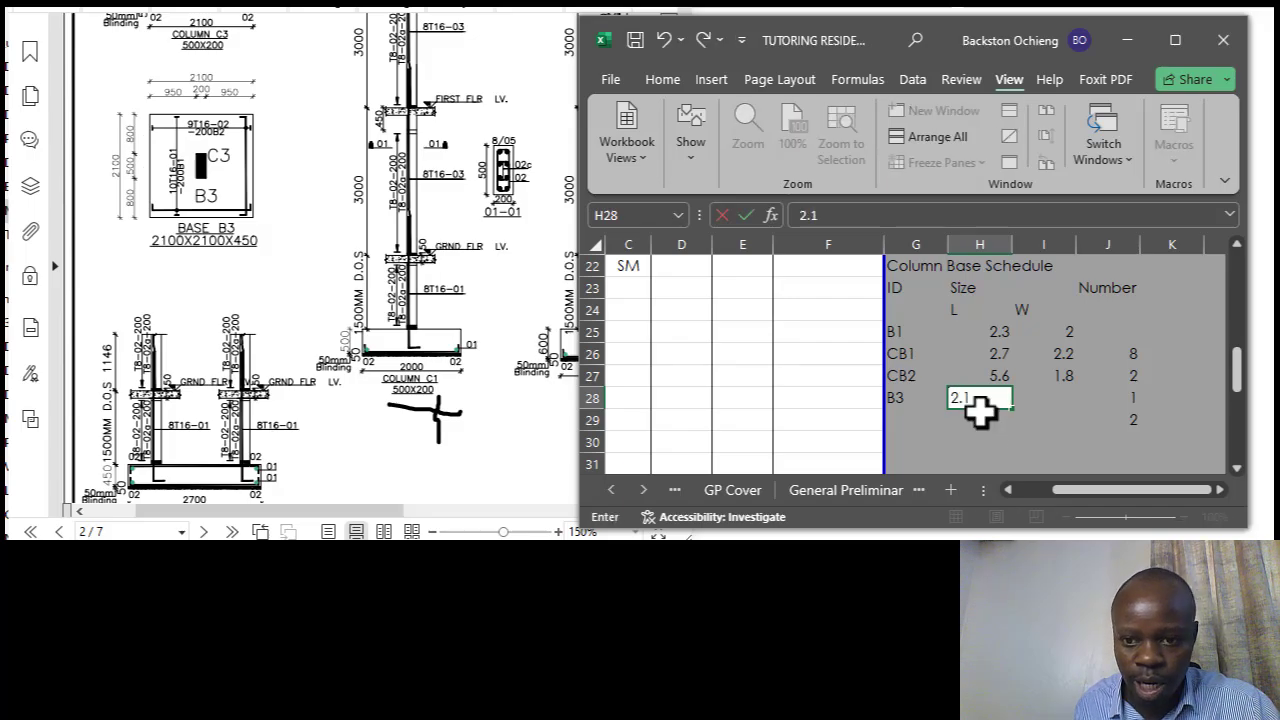
left_click(1043, 400)
type("2.1")
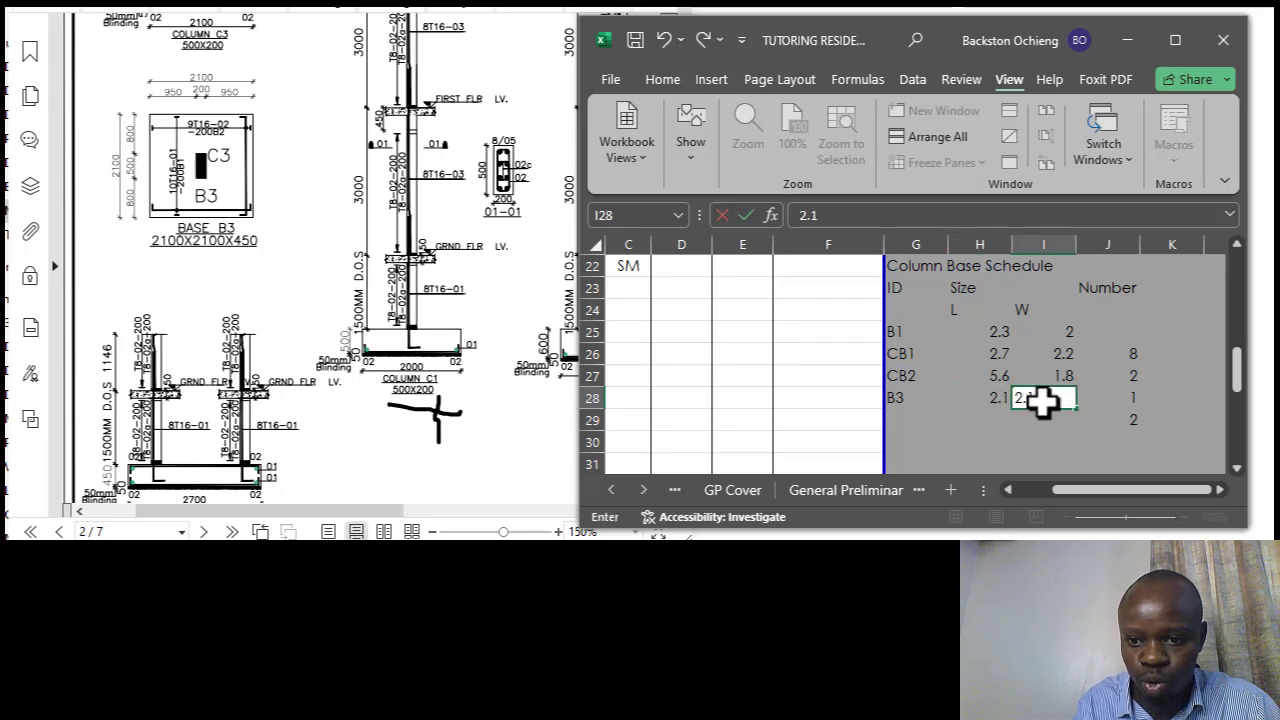
left_click(1062, 354)
left_click(1052, 398)
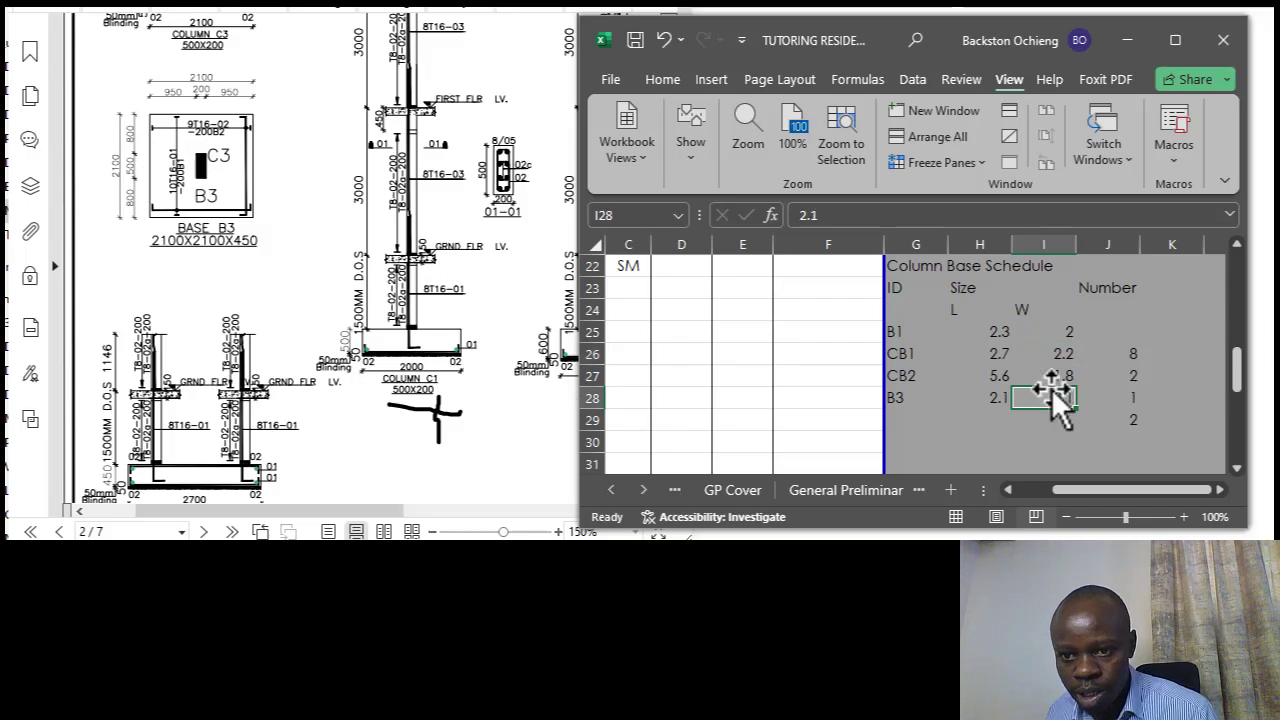
Move the base numbers in J26:J29 up one row so they start at base B1 in J25.
left_click_drag(1124, 350, 1143, 420)
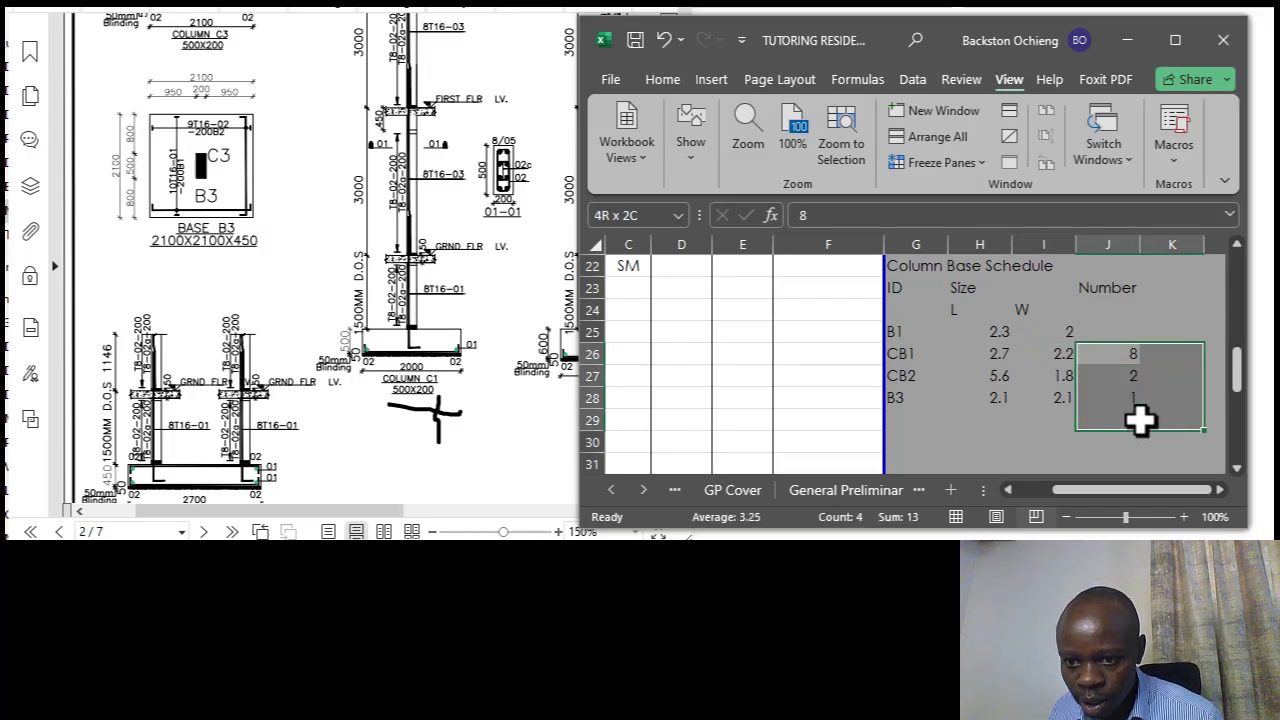
left_click_drag(1099, 344, 1097, 335)
left_click(1182, 353)
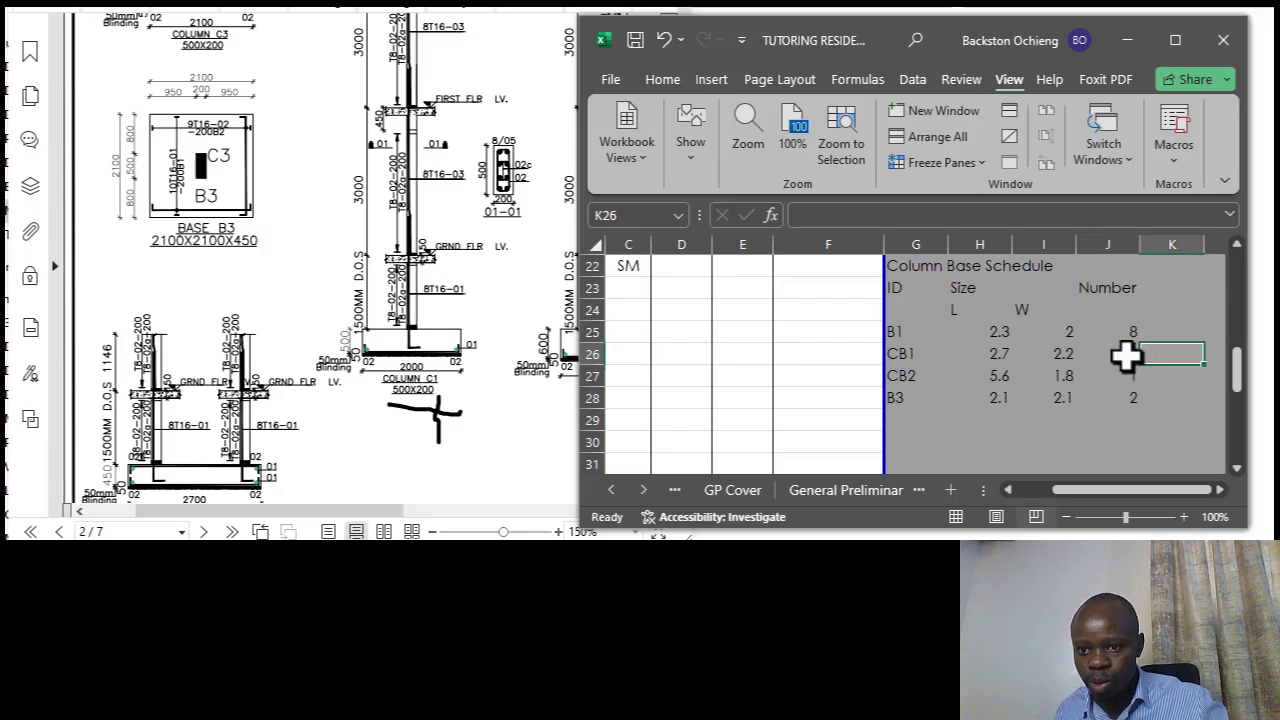
Add the heading "Area" in K23, beside the Number column of the Column Base Schedule.
left_click(1216, 490)
left_click(1000, 397)
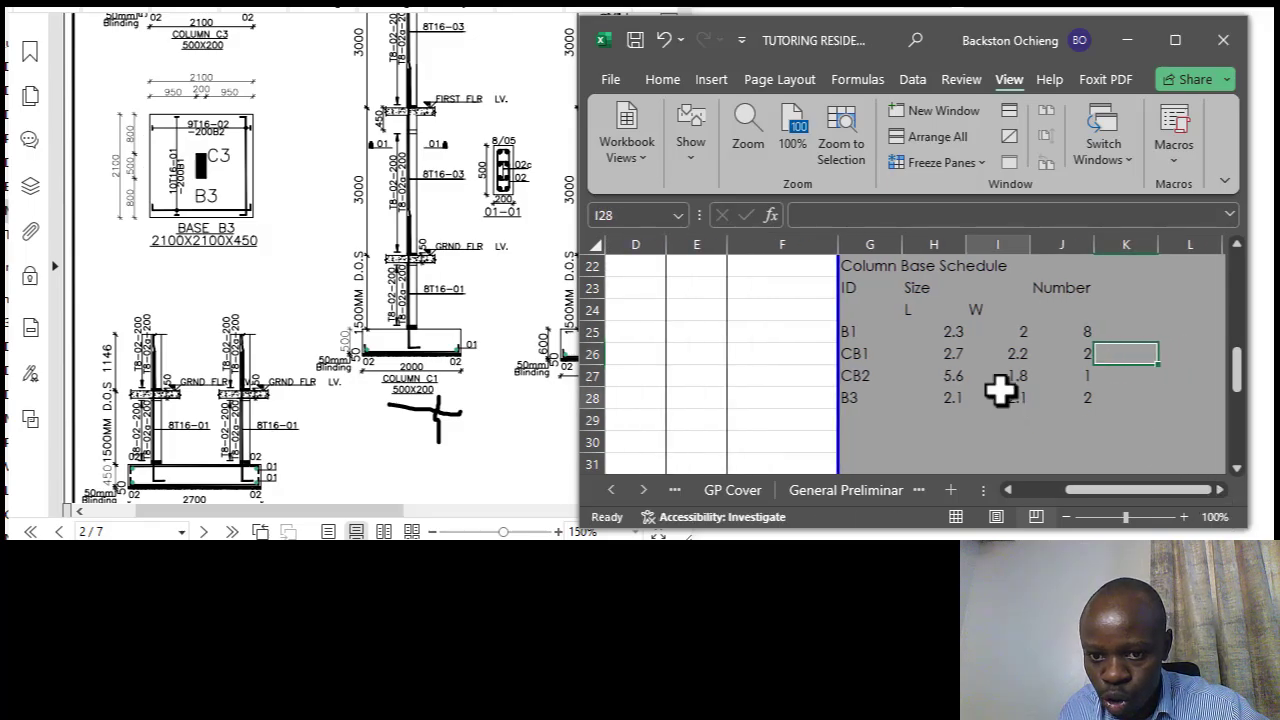
left_click(1089, 308)
left_click(1112, 287)
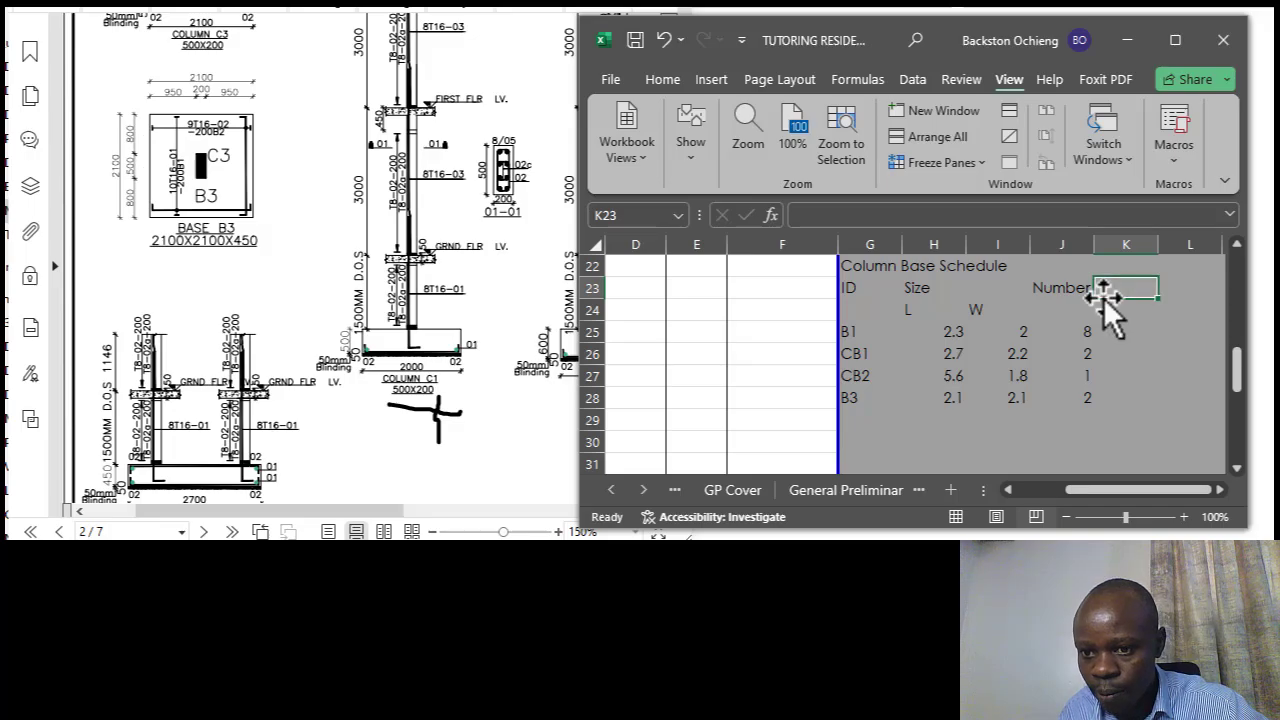
type("Area")
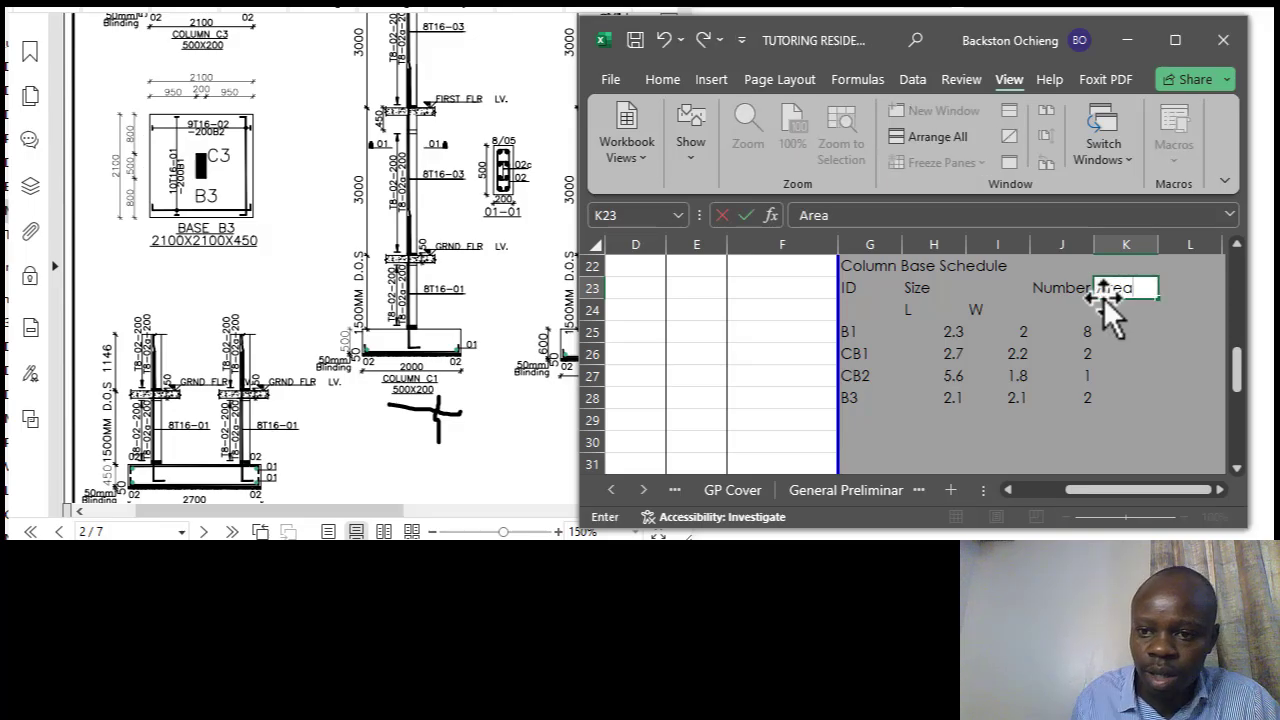
Calculate base B1's total area in K25 by multiplying length, width and number with the formula =H25*I25*J25.
left_click(1129, 325)
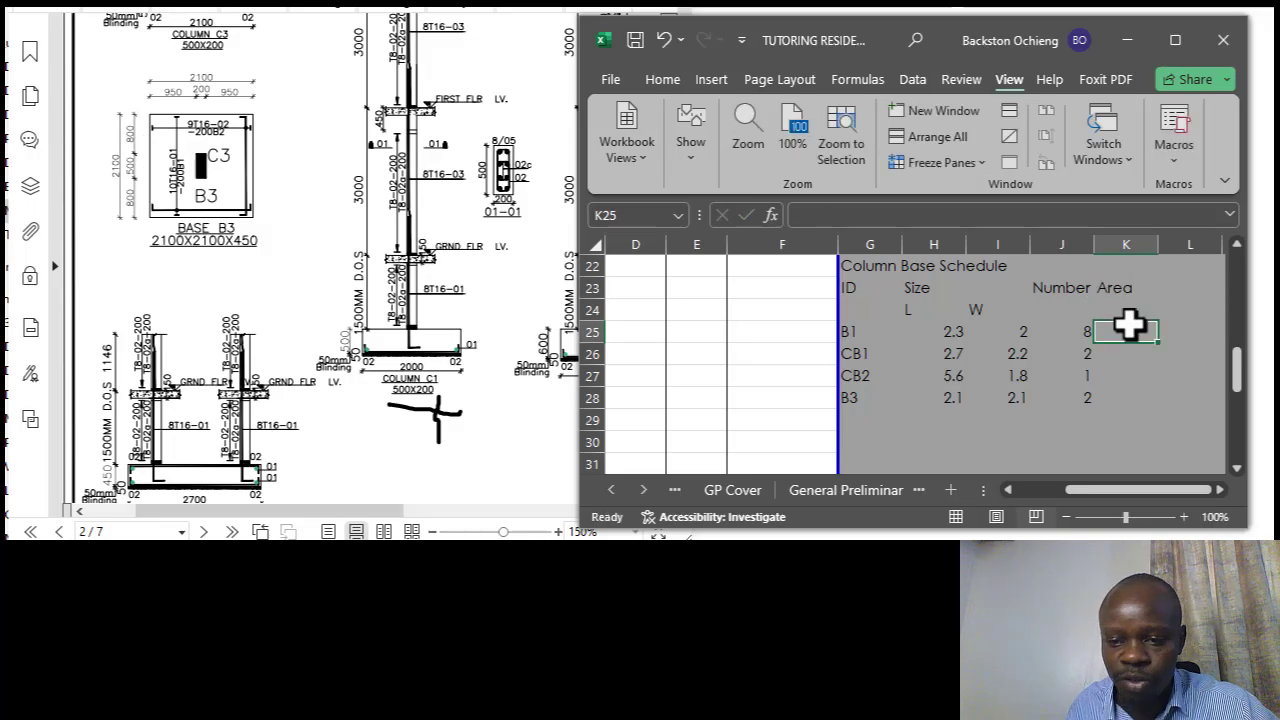
type("=")
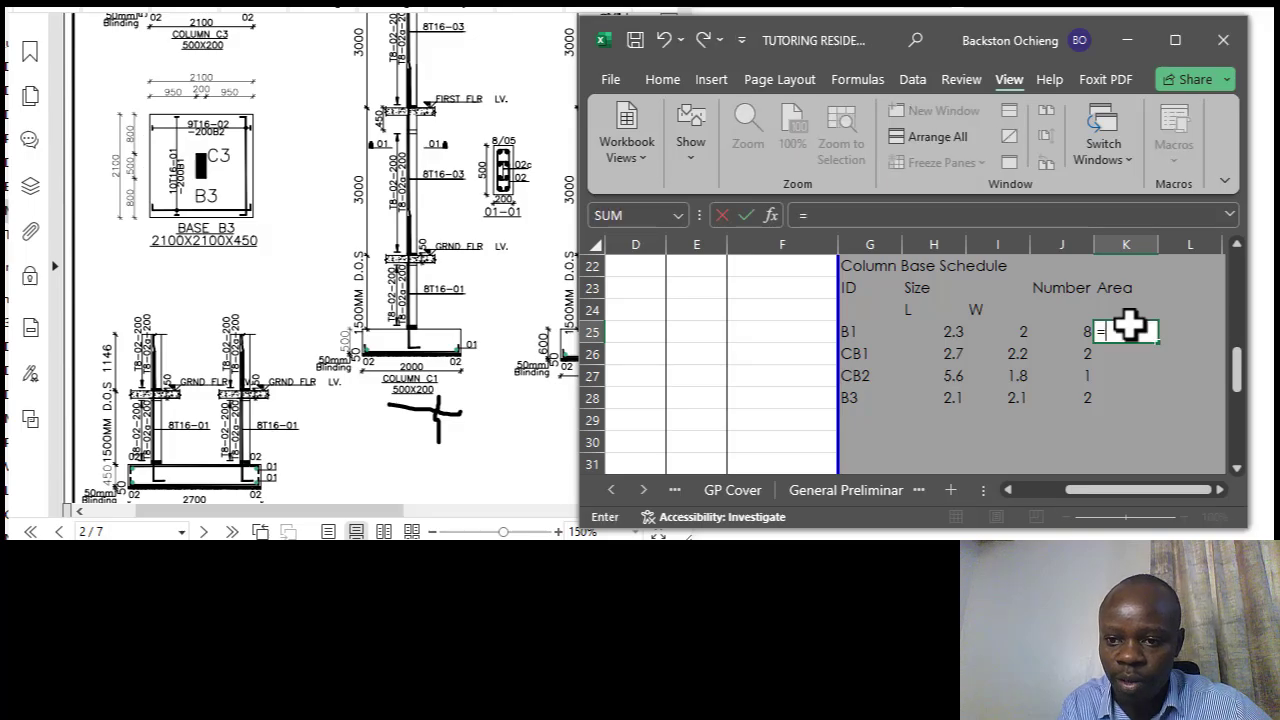
left_click(952, 337)
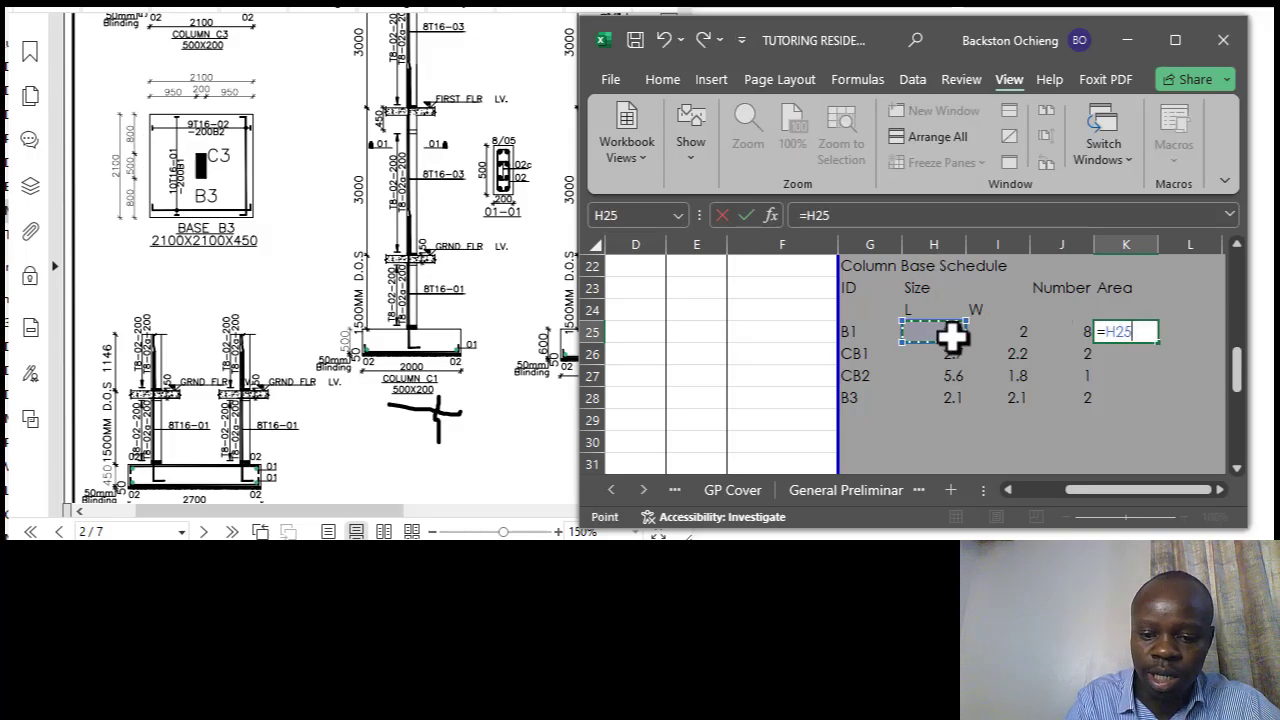
left_click(1013, 330)
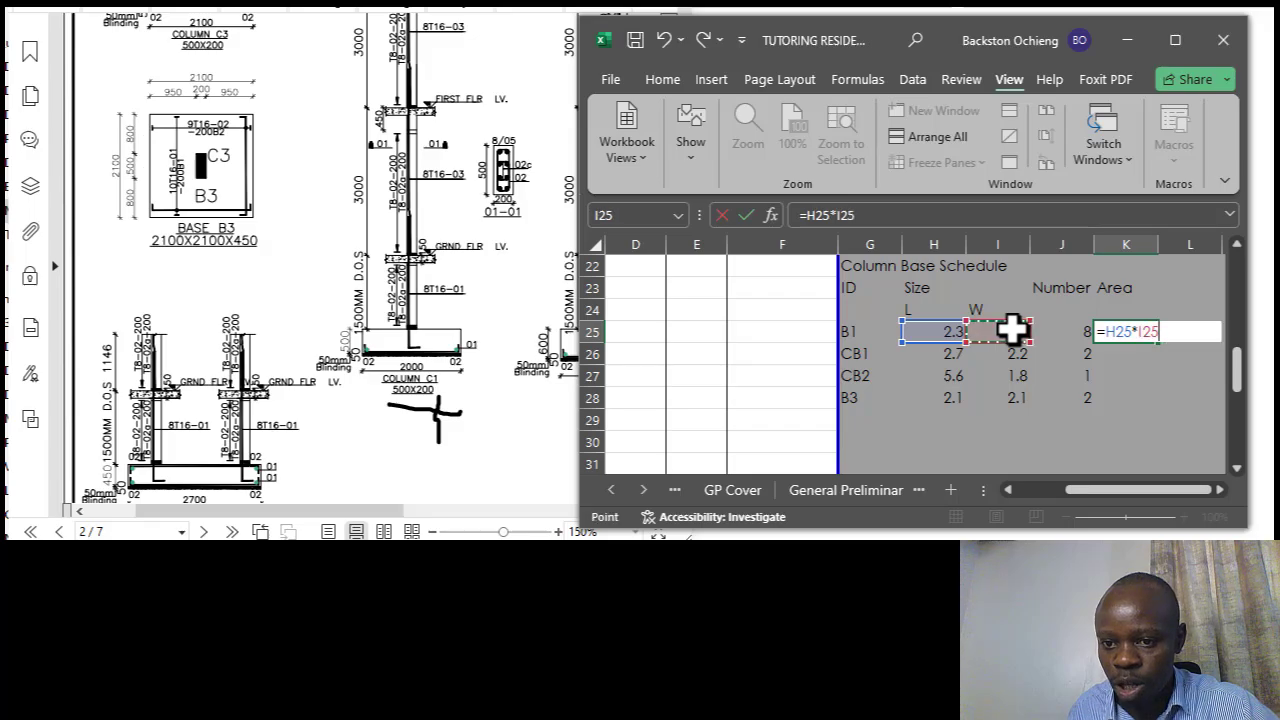
left_click(1077, 334)
key("ctrl+Return")
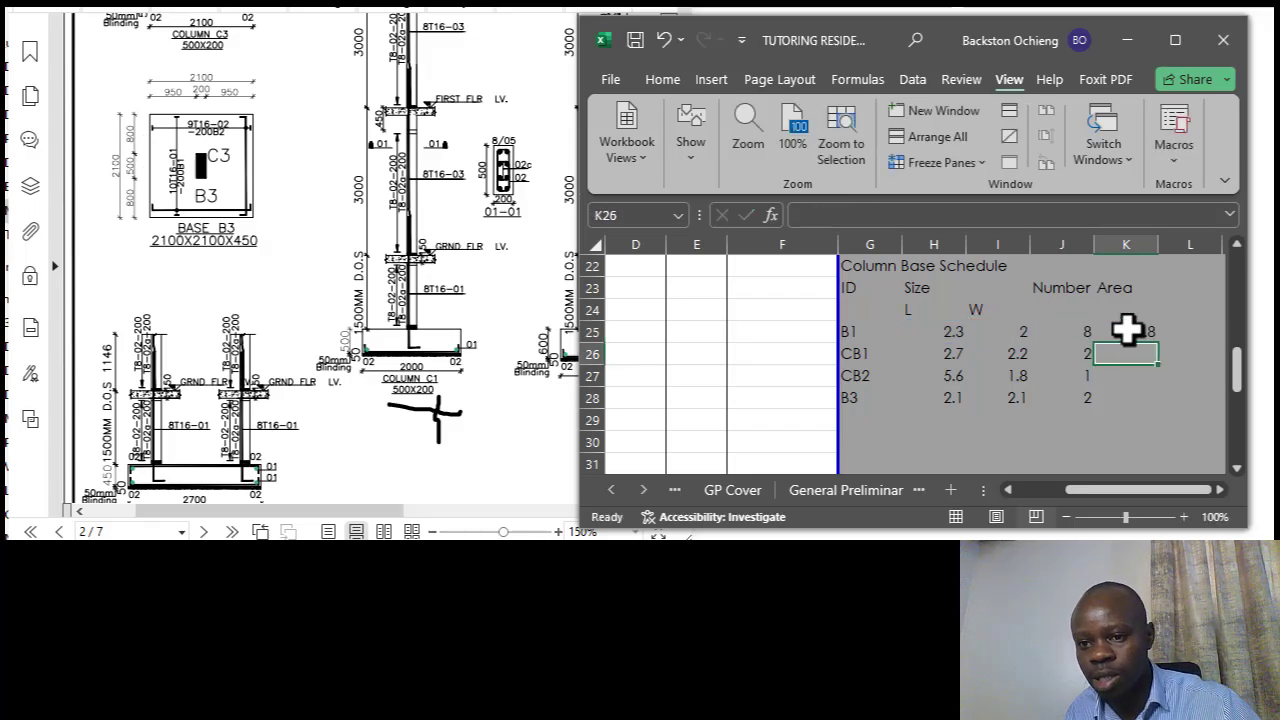
Fill the area formula from K25 down to K28 for the remaining bases and check the cell references in the copies.
left_click_drag(1161, 344, 1163, 341)
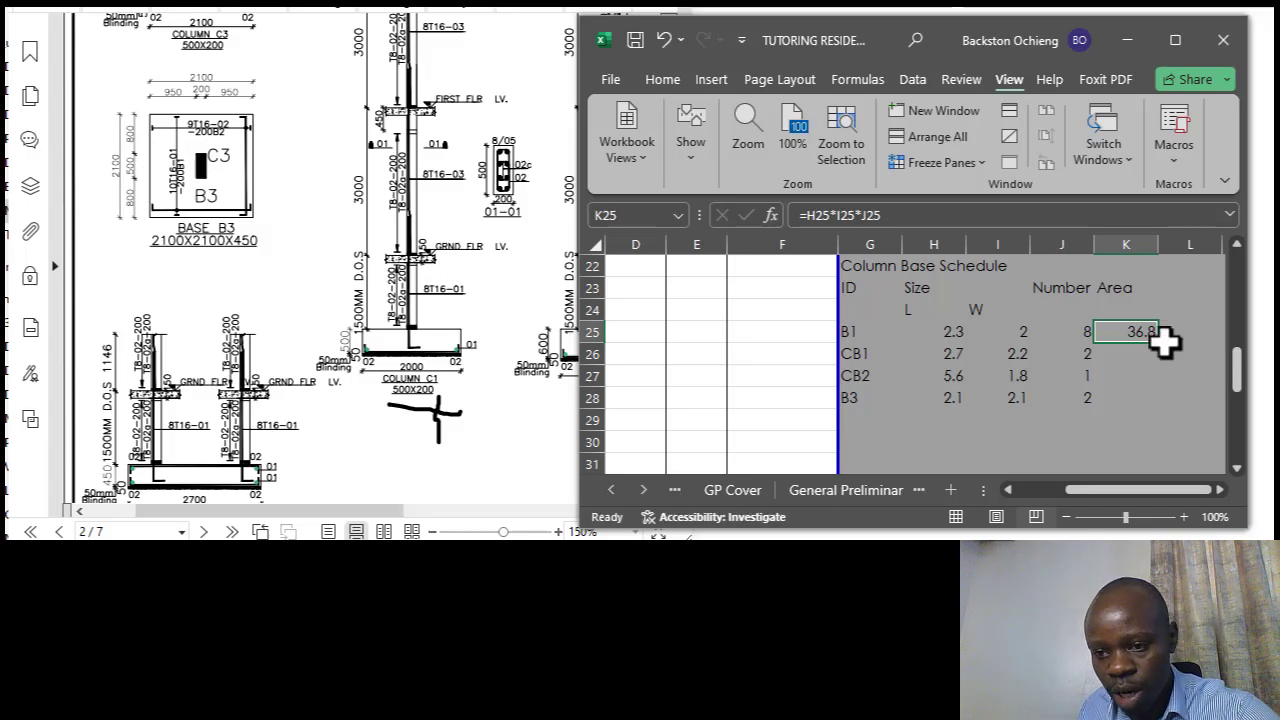
left_click(1150, 370)
left_click(1131, 331)
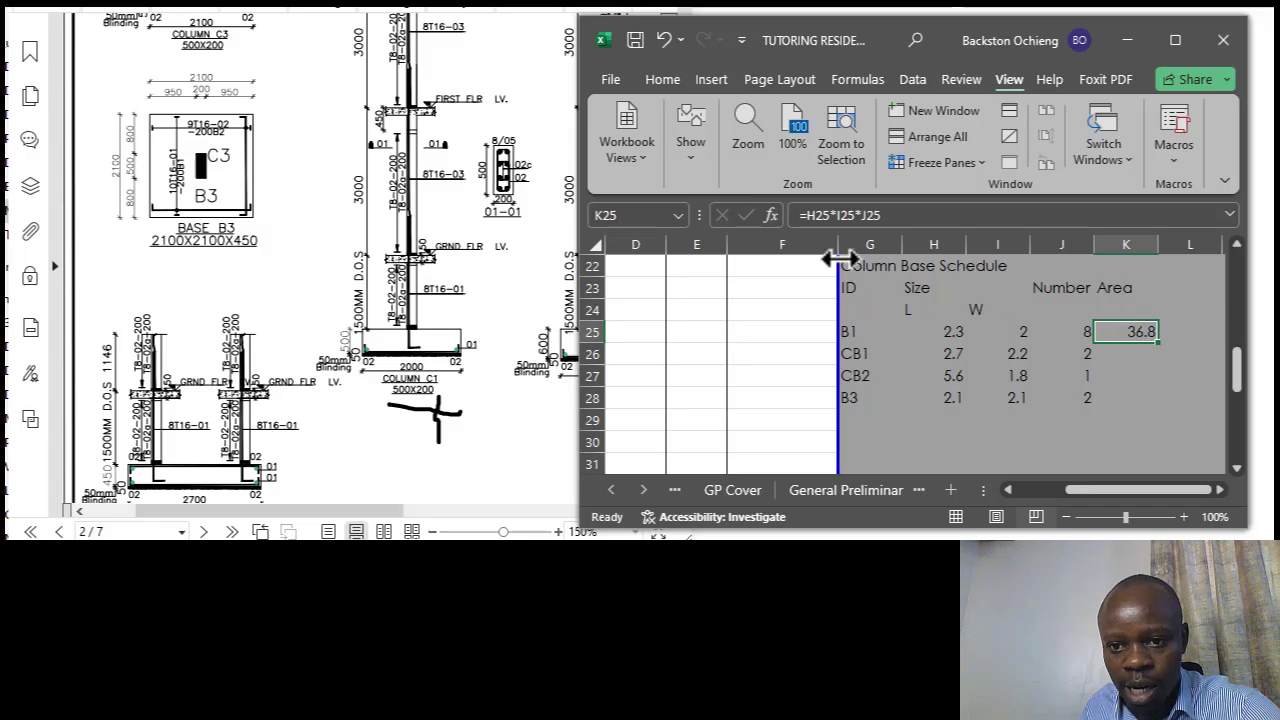
left_click(876, 215)
left_click(1143, 394)
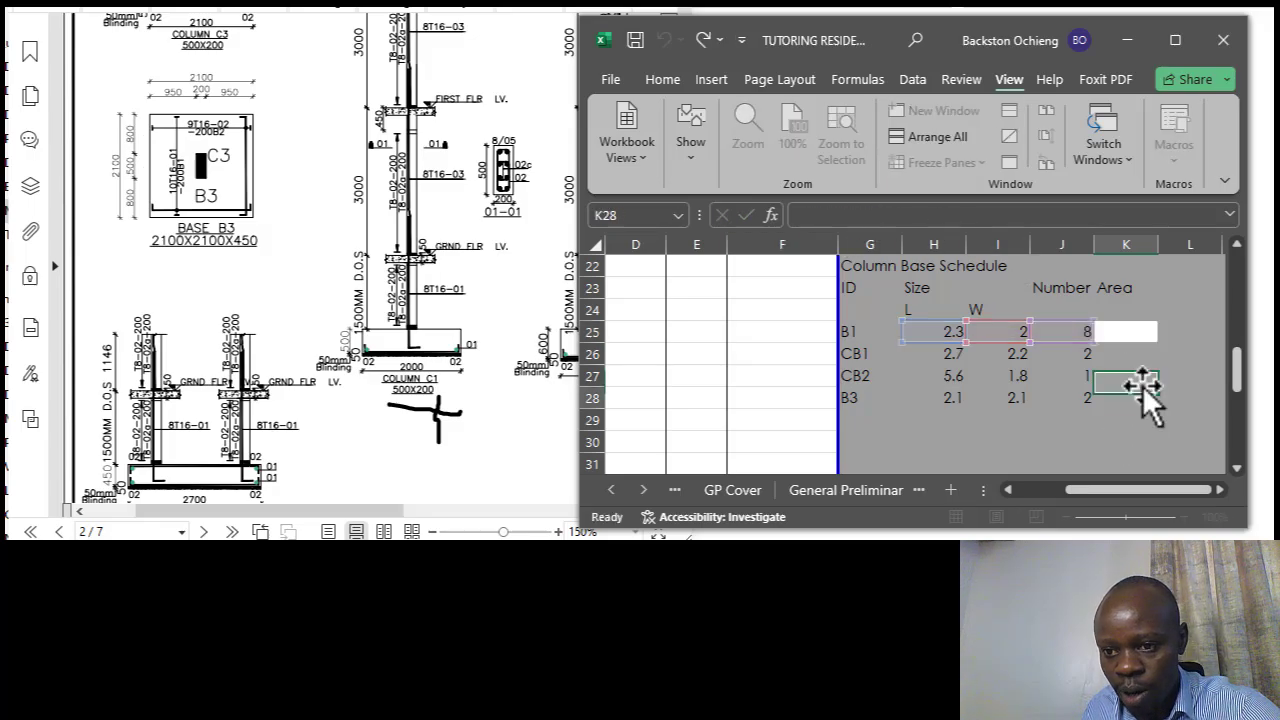
left_click(1136, 337)
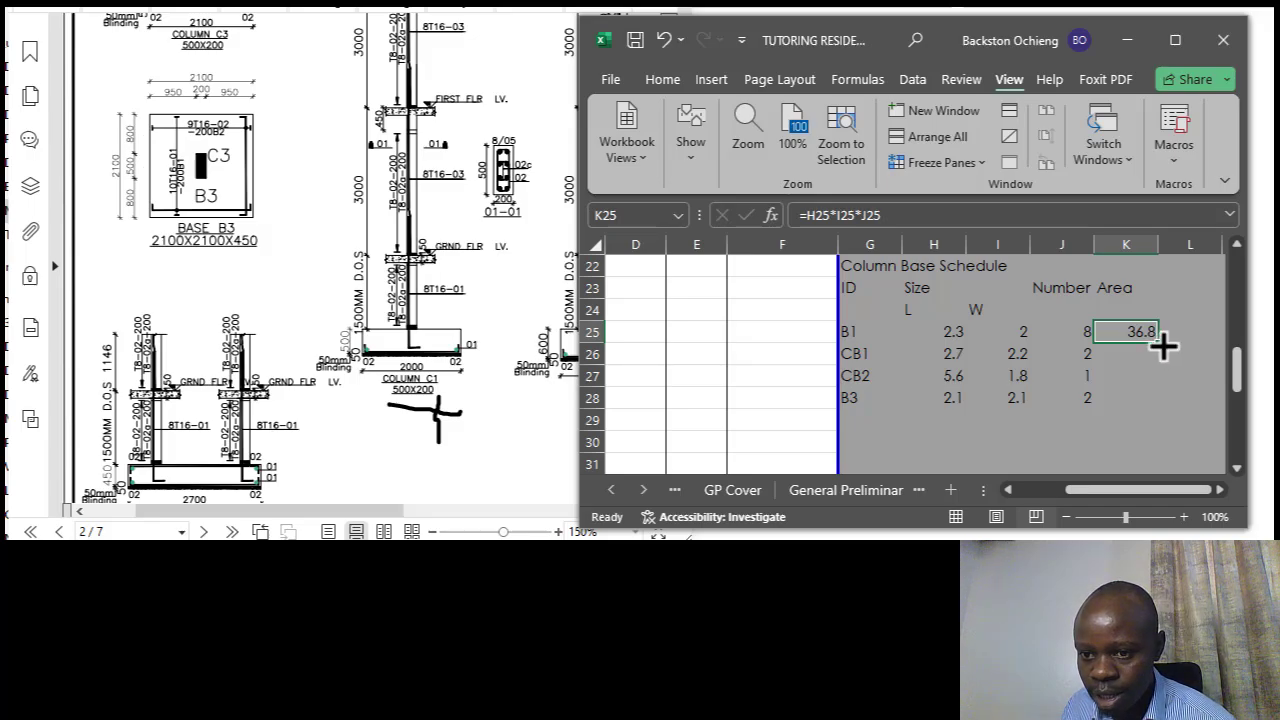
left_click_drag(1162, 345, 1168, 407)
left_click(1115, 440)
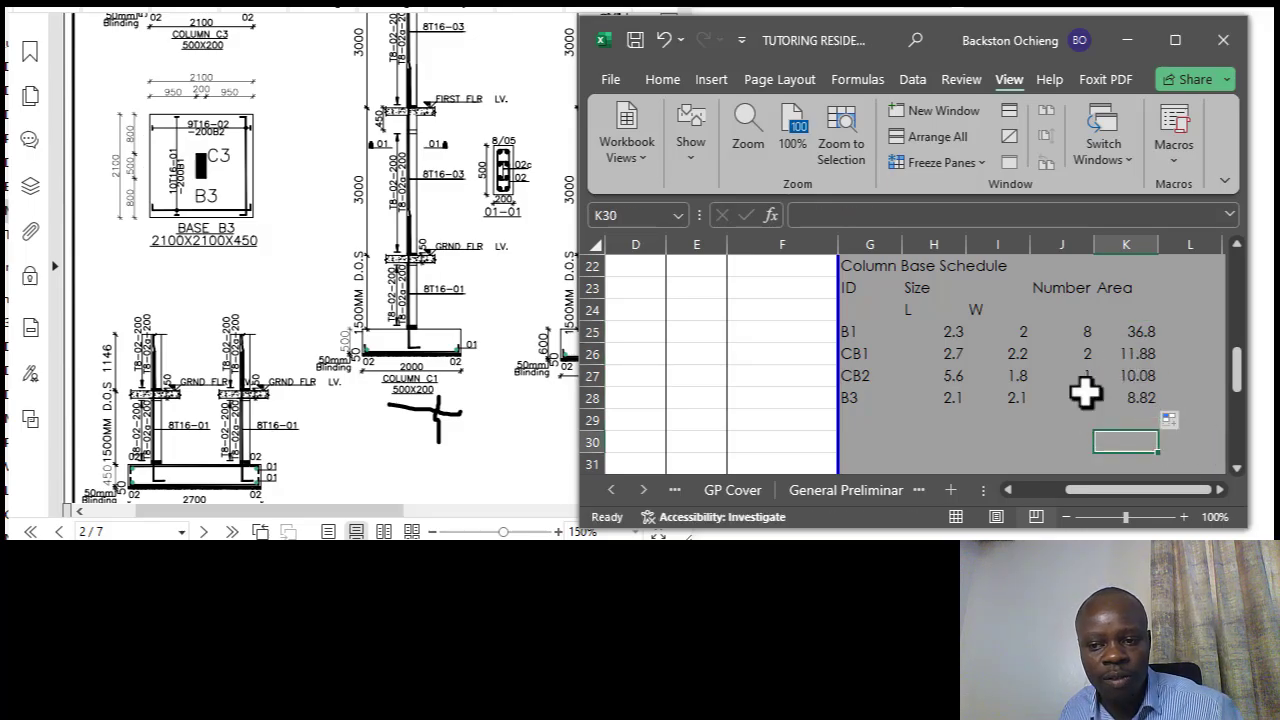
left_click(1127, 372)
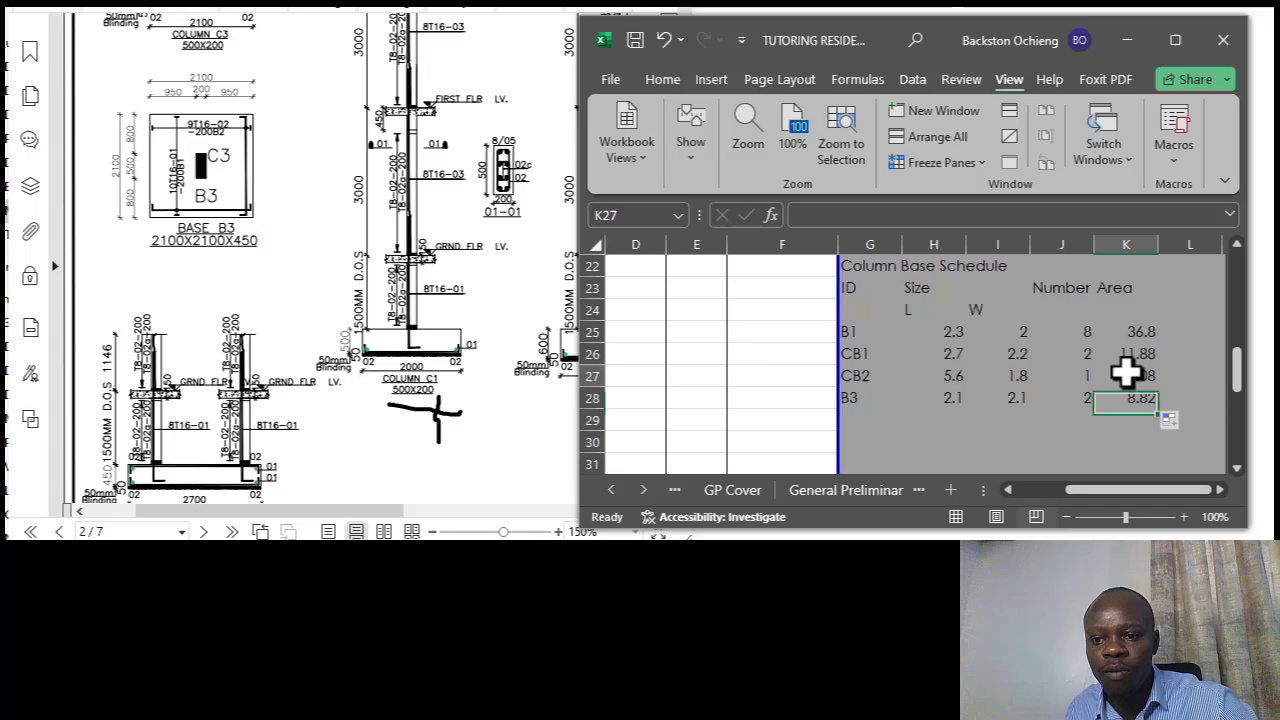
left_click(898, 213)
key("Return")
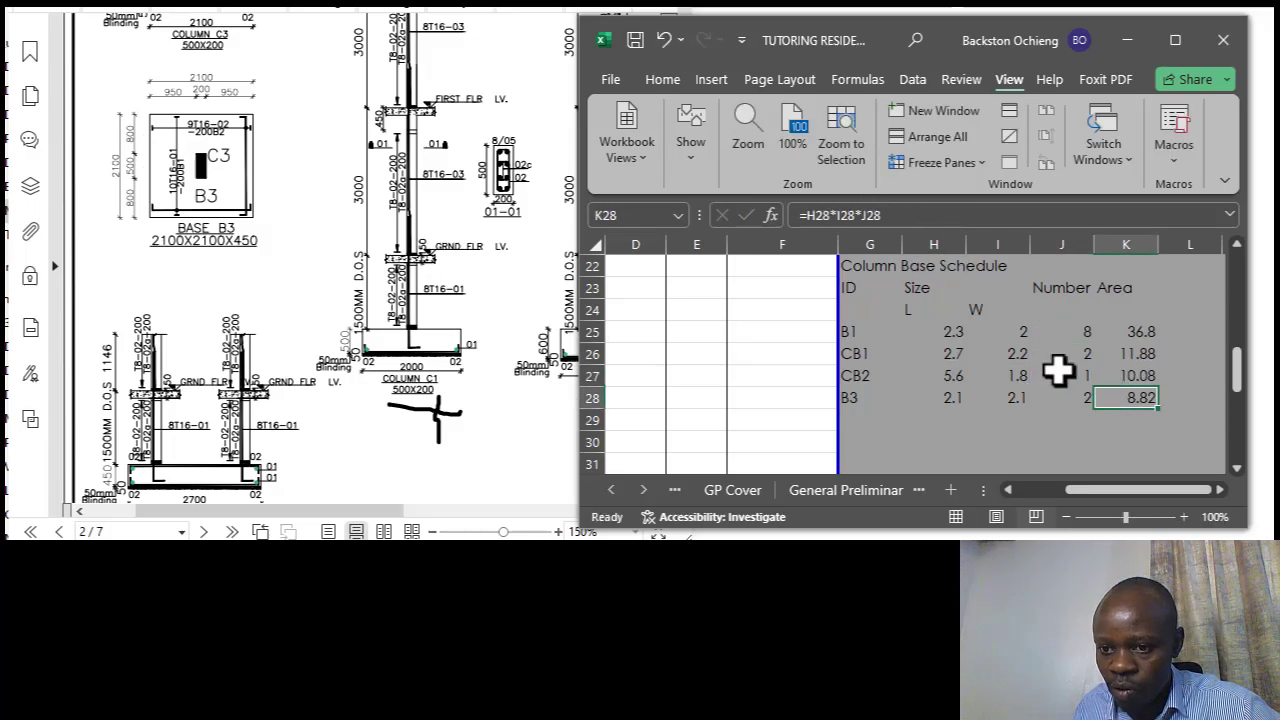
left_click(886, 218)
left_click(1150, 357)
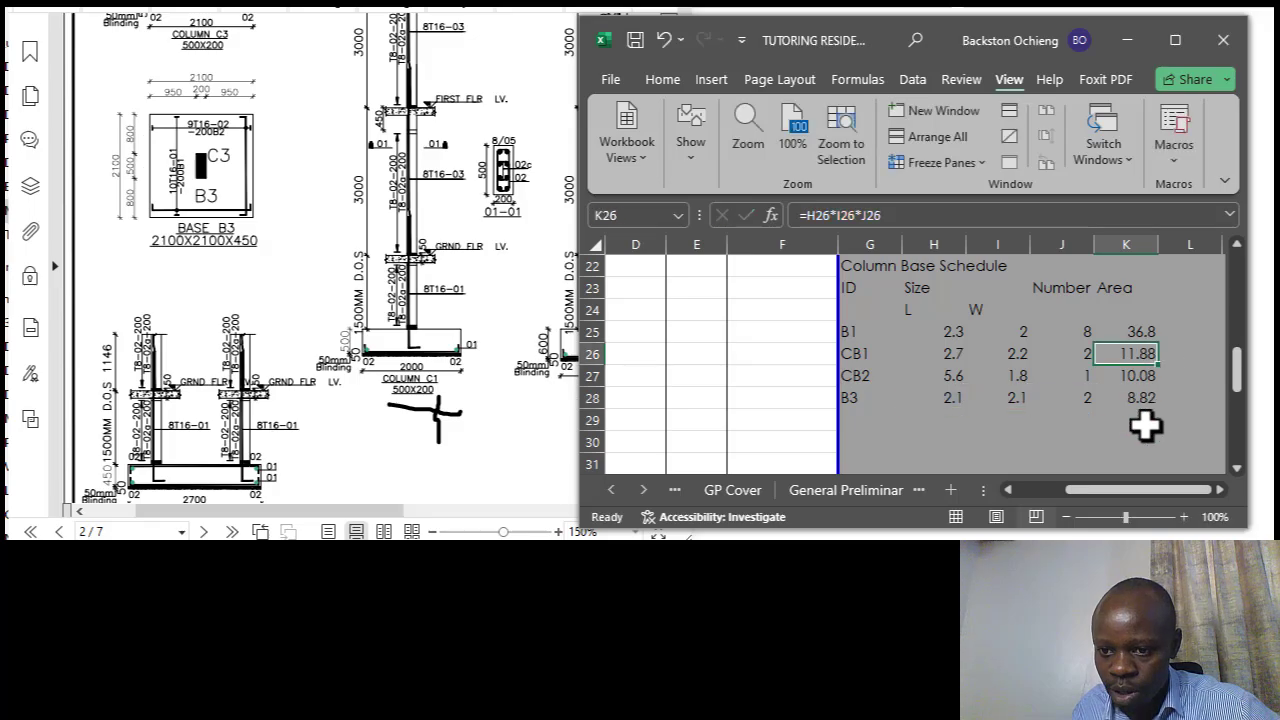
Total the base areas in K29 with the formula =SUM(K25:K28).
left_click(1138, 421)
type("=sum")
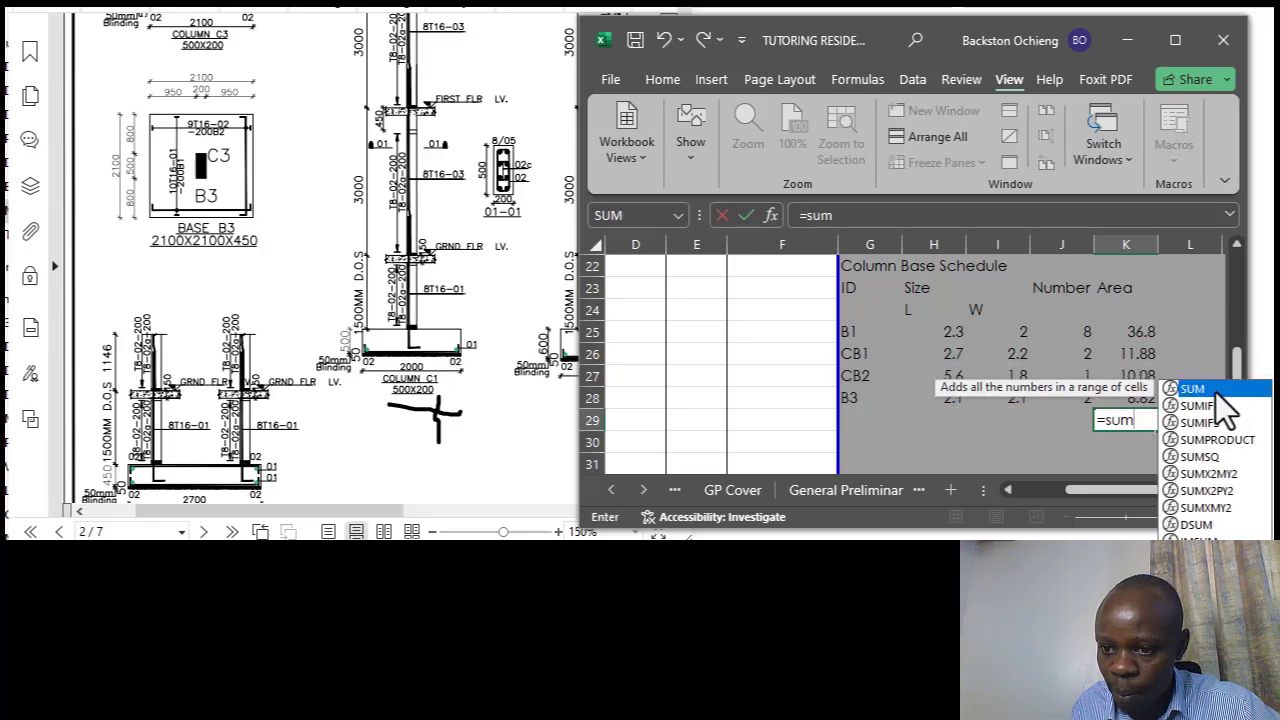
double_click(1218, 392)
left_click_drag(1136, 334, 1150, 400)
type(")")
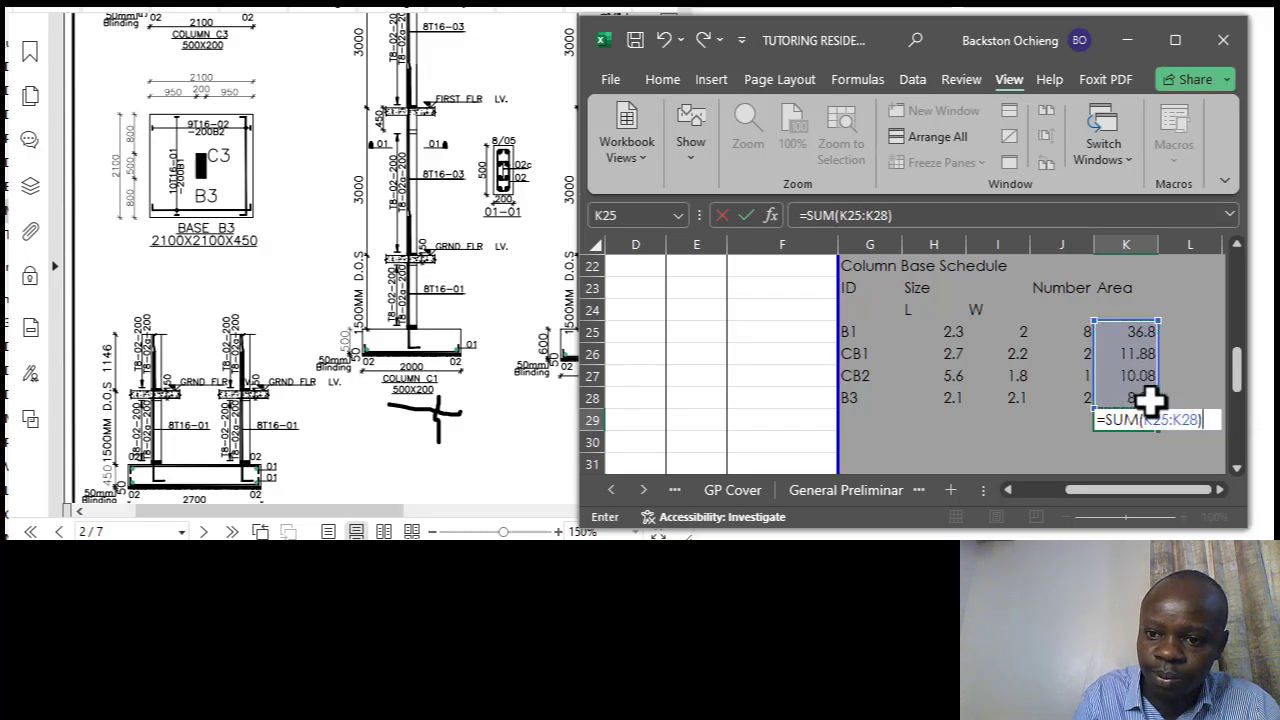
key("Return")
left_click(1137, 418)
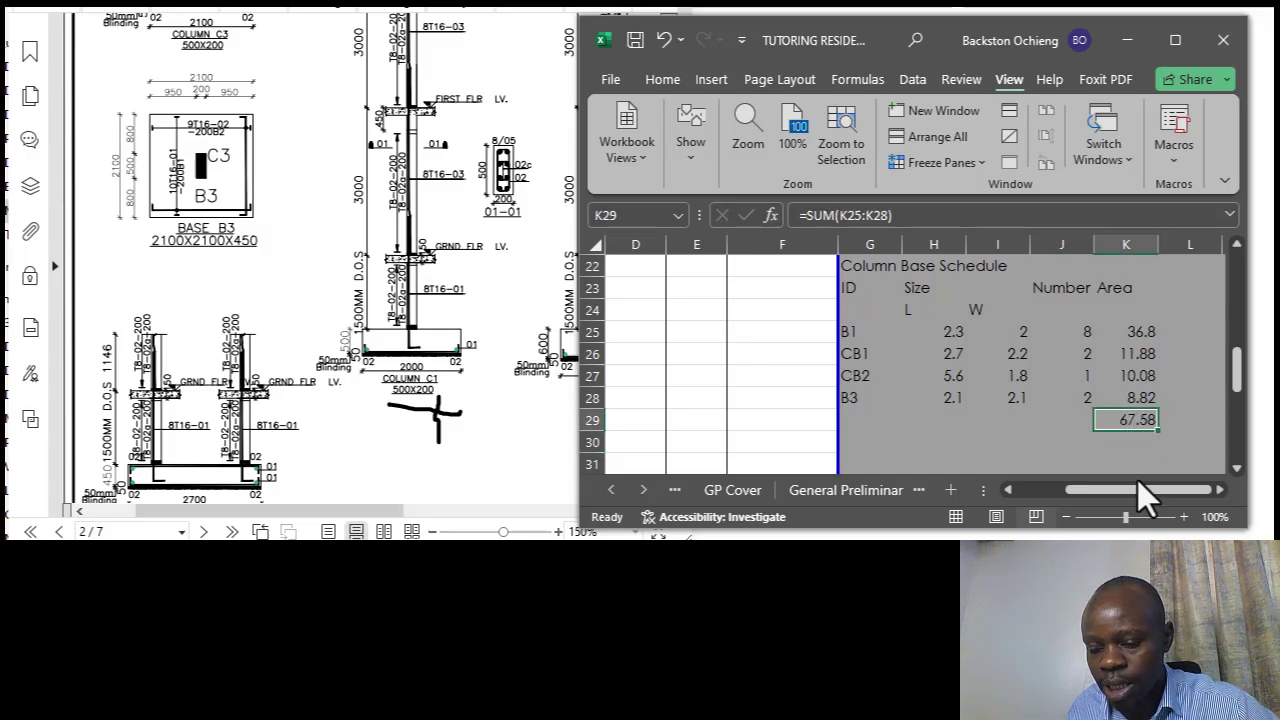
Enter 68 in D22 as the square-metre quantity for blinding under column bases.
left_click_drag(1127, 492, 1069, 494)
scroll(826, 315, "up", 1)
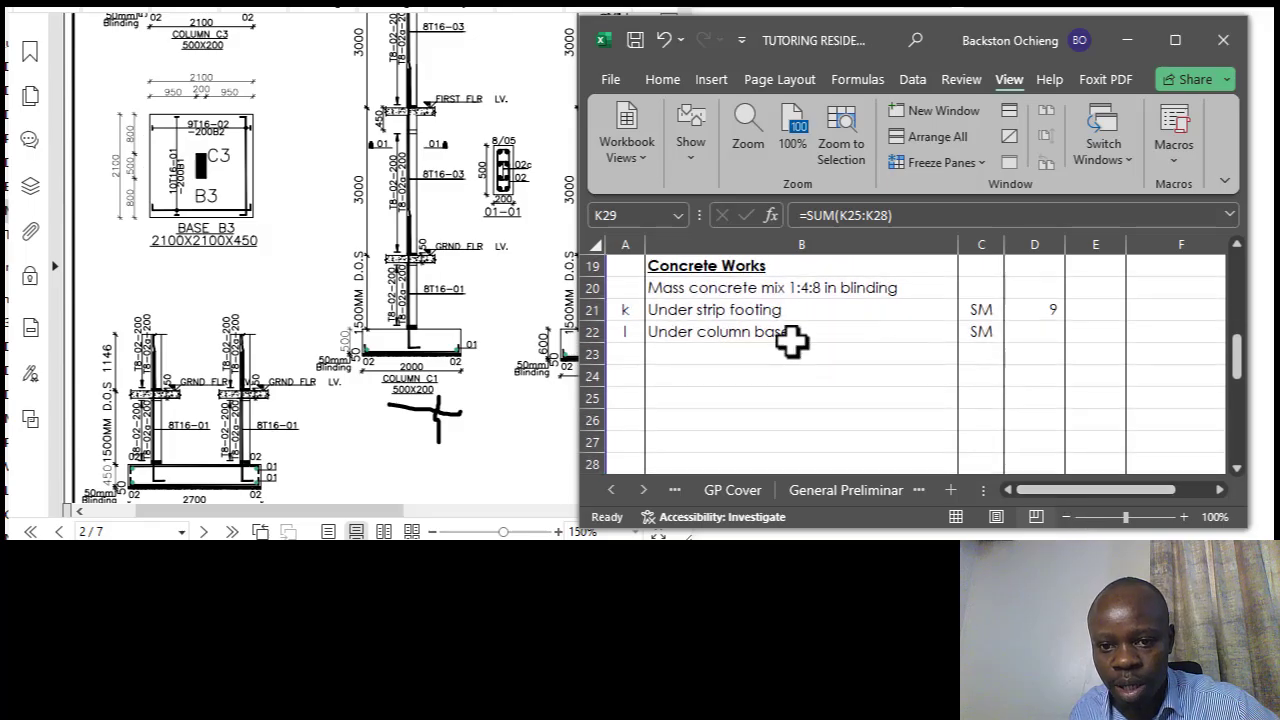
left_click(791, 336)
left_click(1032, 332)
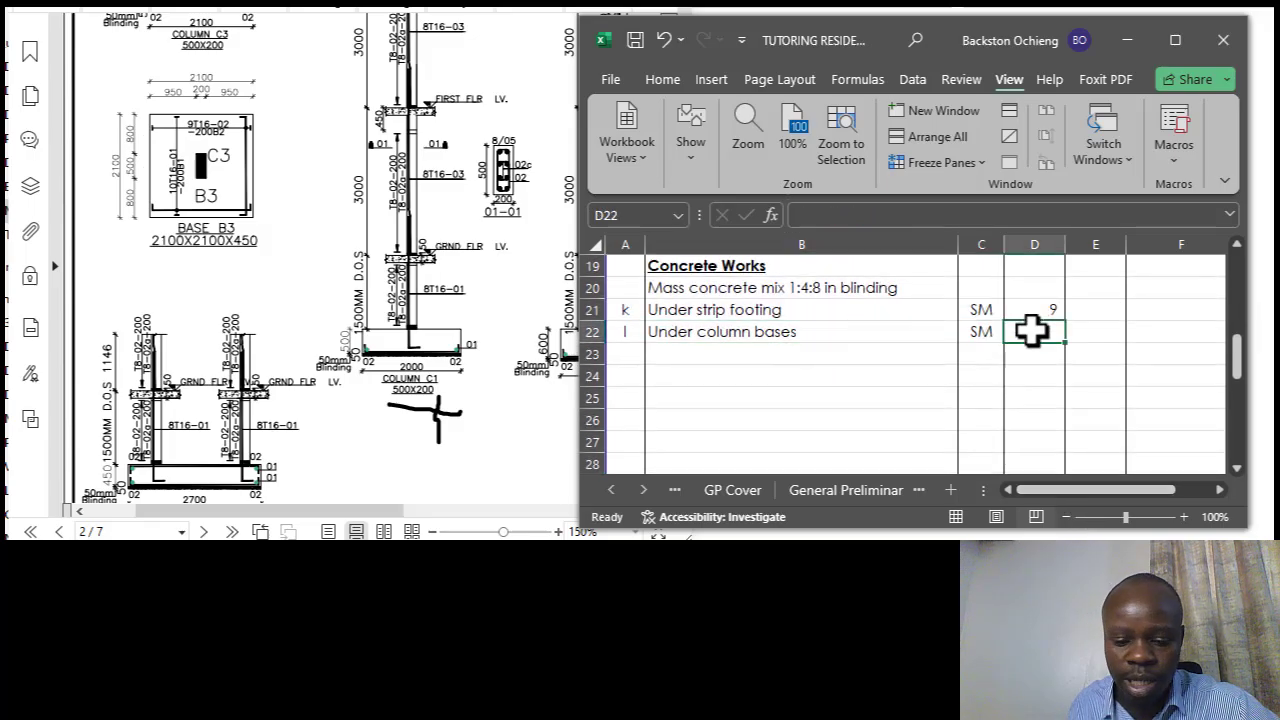
type("68")
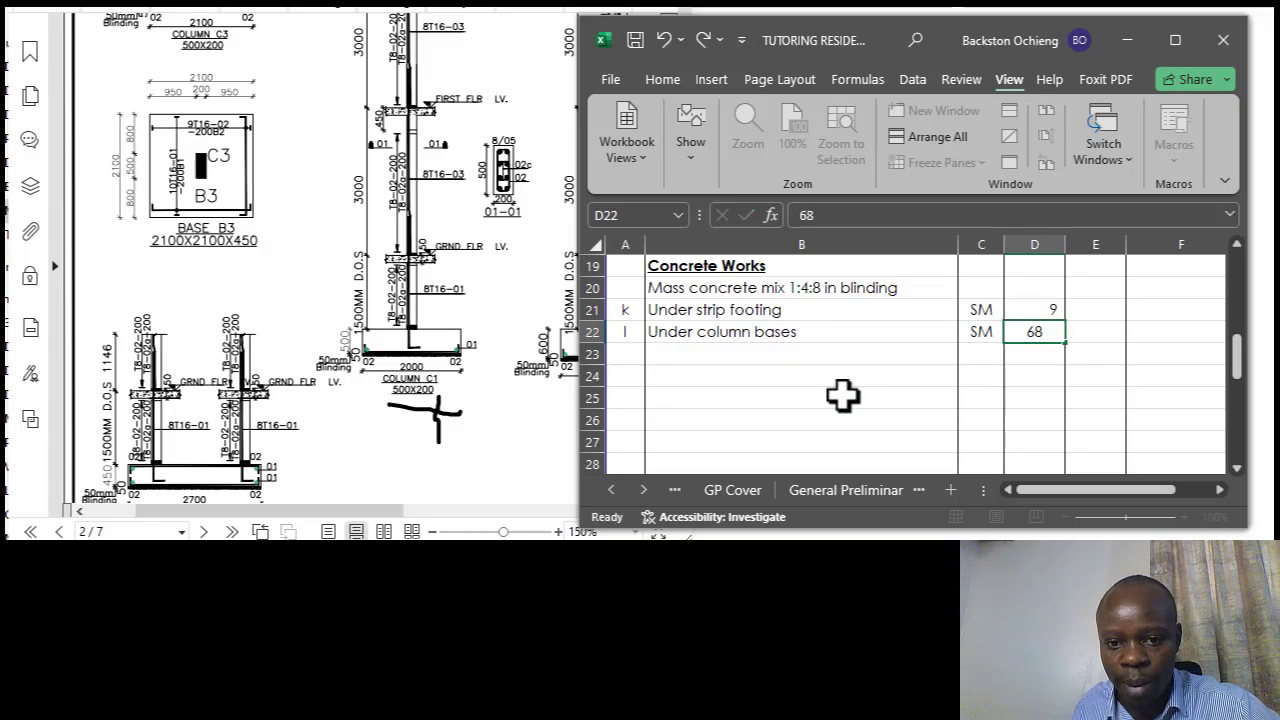
left_click(837, 395)
left_click(831, 330)
Review the mass concrete blinding description in B20 together with its strip footing and column base items.
scroll(893, 380, "up", 1)
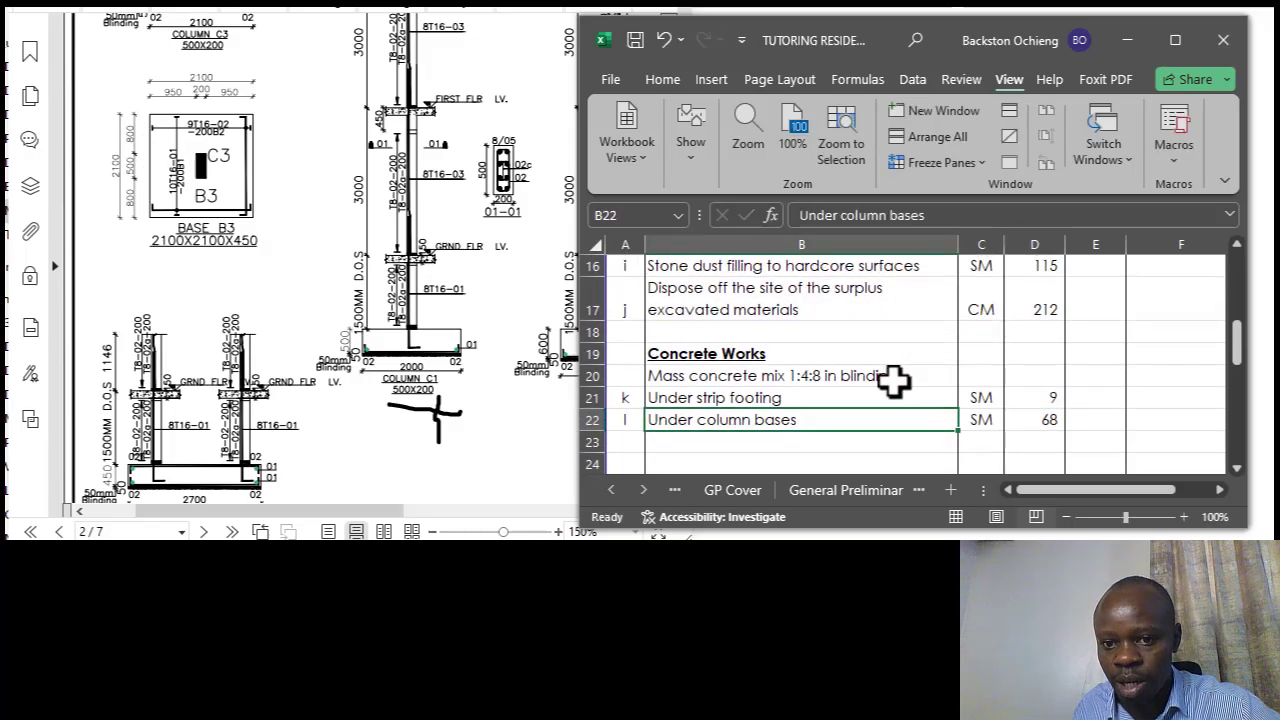
left_click(814, 378)
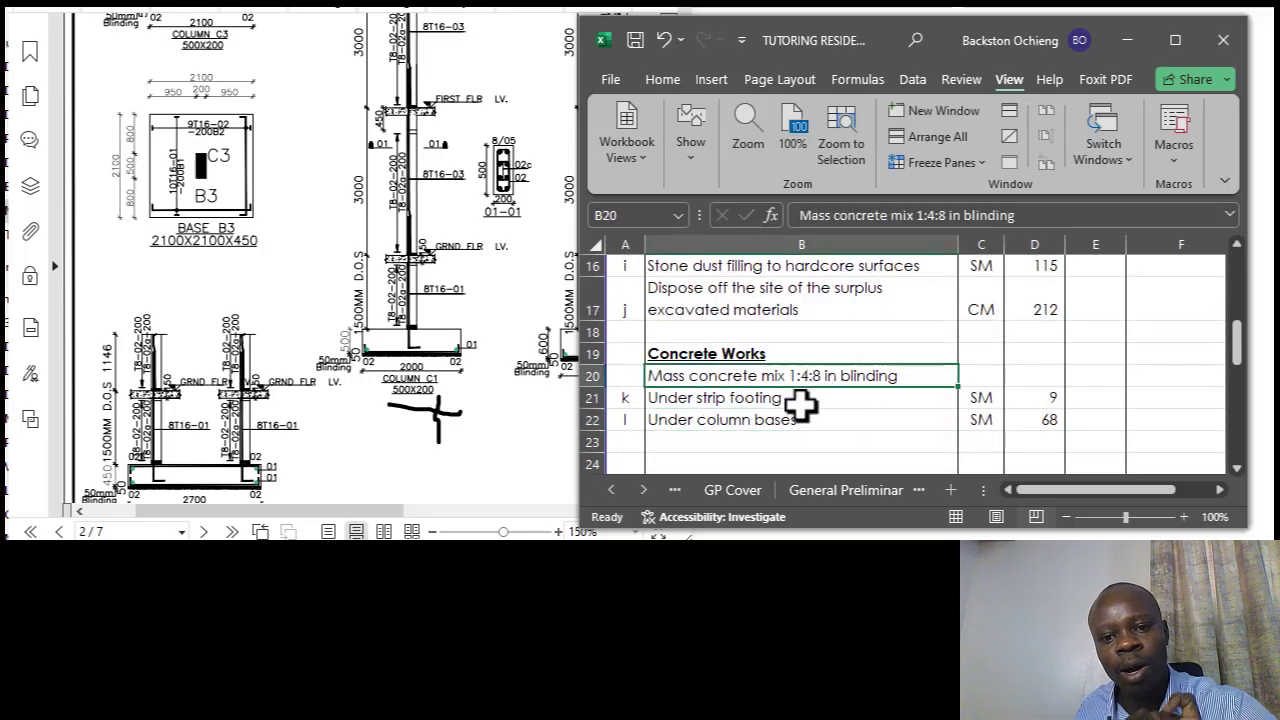
left_click(818, 395)
left_click(811, 376)
left_click(752, 400)
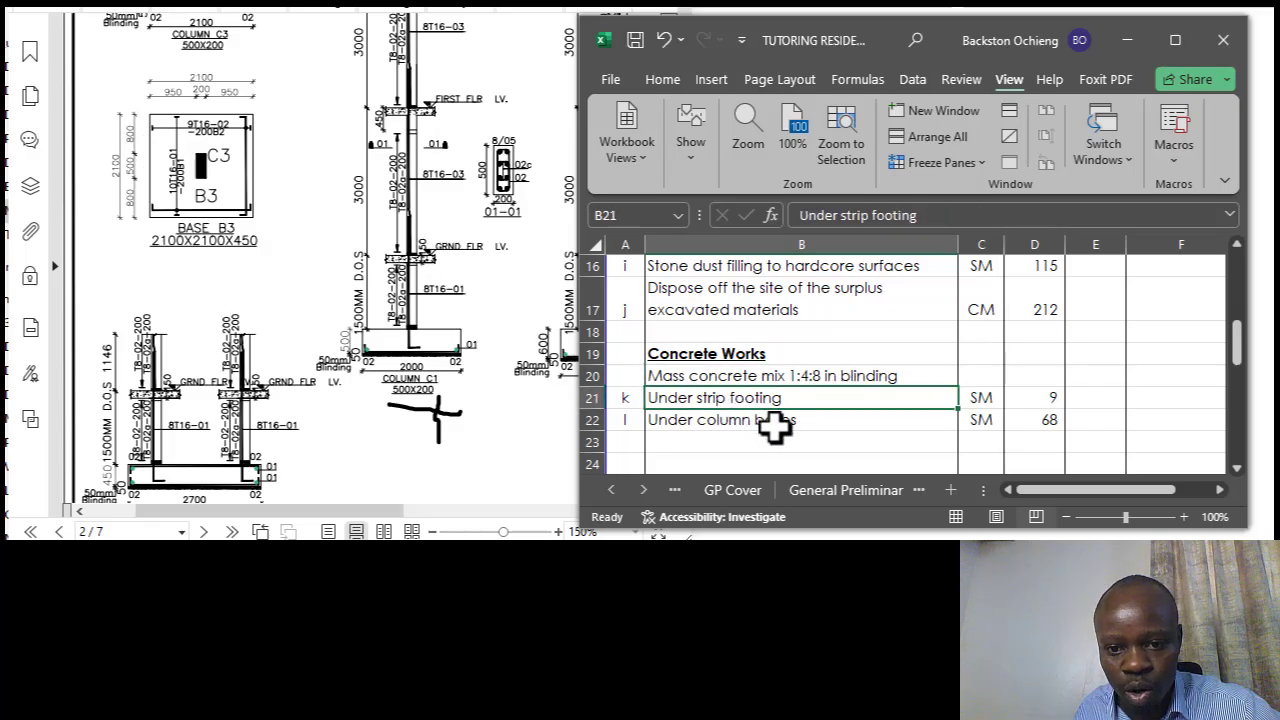
left_click(775, 425)
left_click(805, 375)
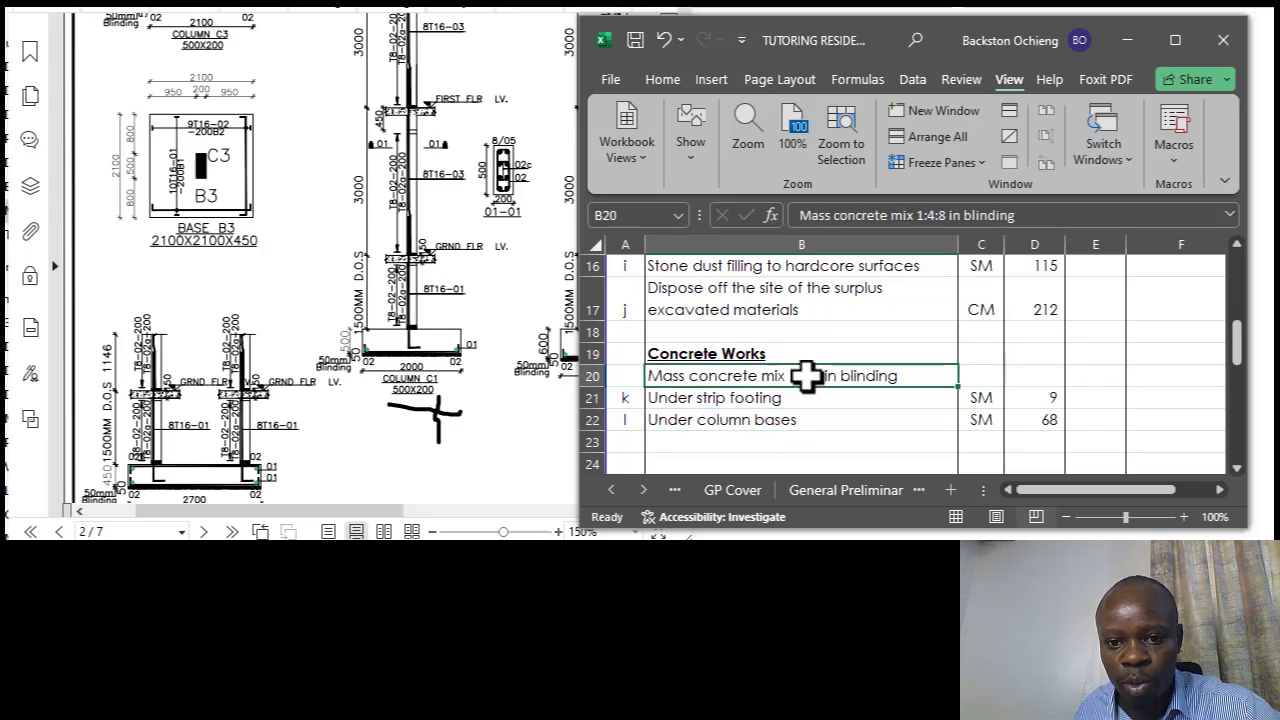
scroll(778, 428, "down", 1)
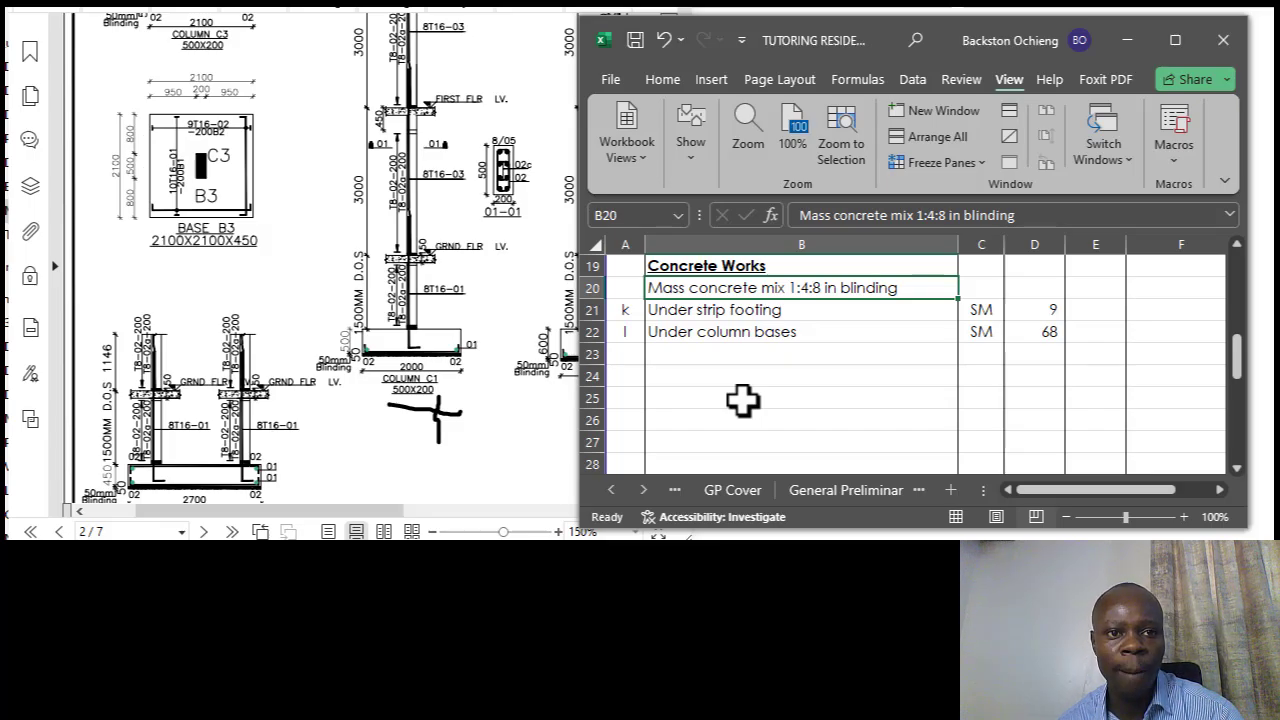
Add the heading "Reinforced concrete class 25" in B24, leaving a blank row below the blinding items.
left_click(851, 378)
left_click(806, 334)
left_click(792, 375)
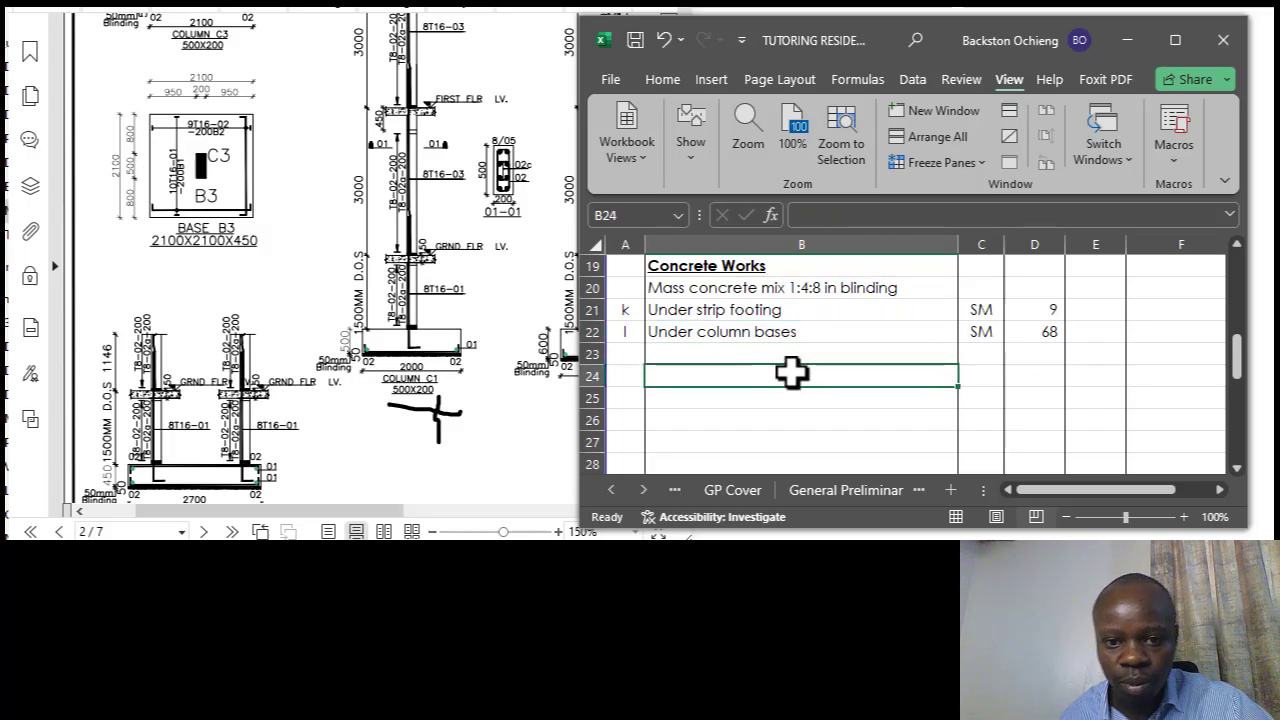
type("Re")
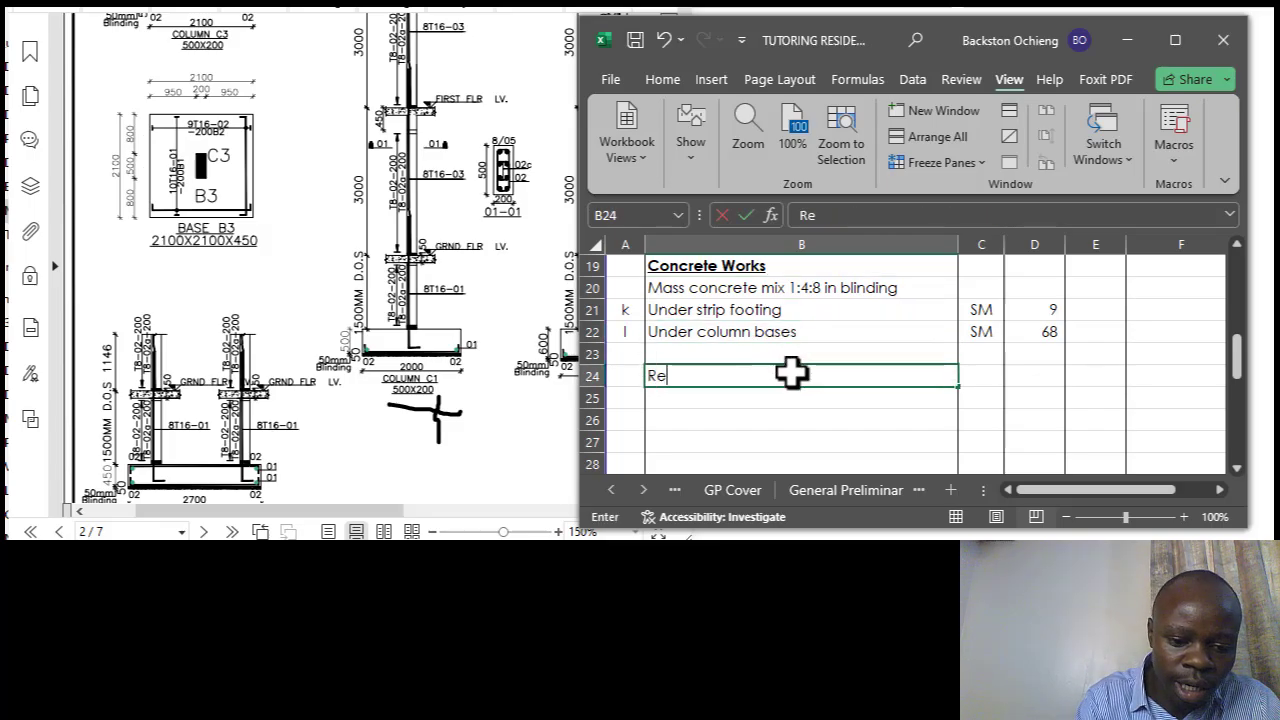
type("inforced concrete class 25")
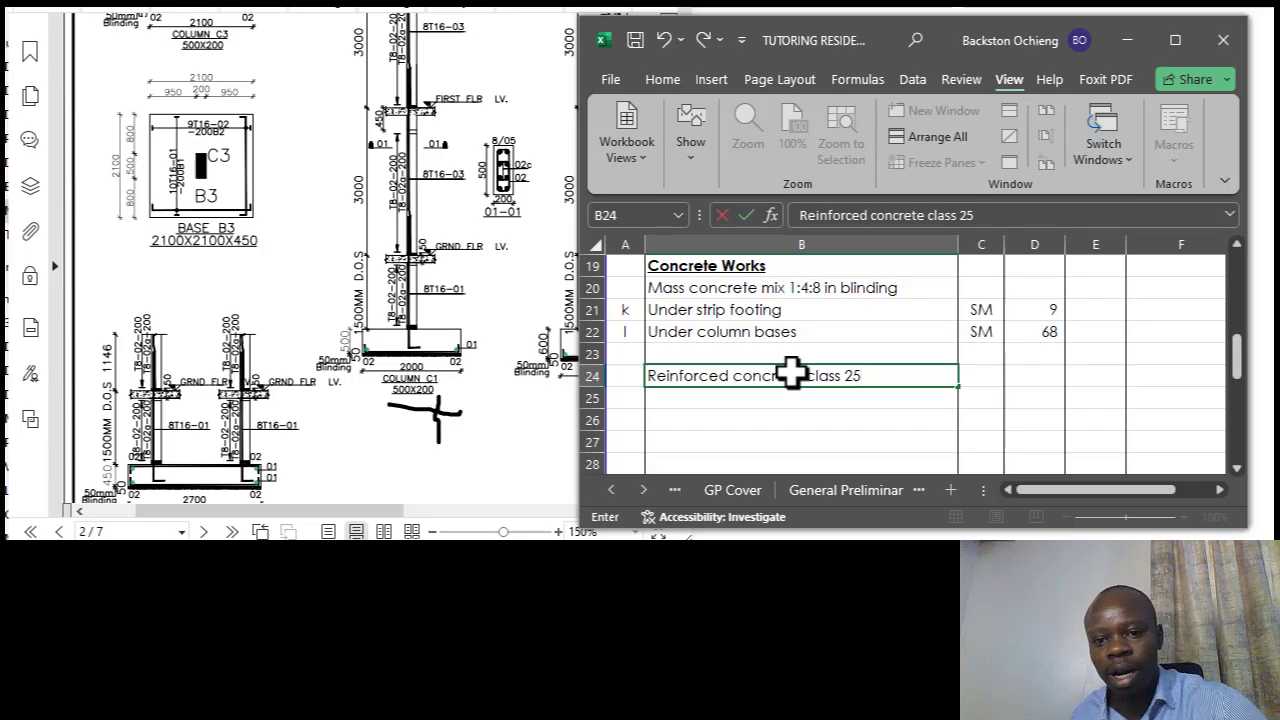
key("Return")
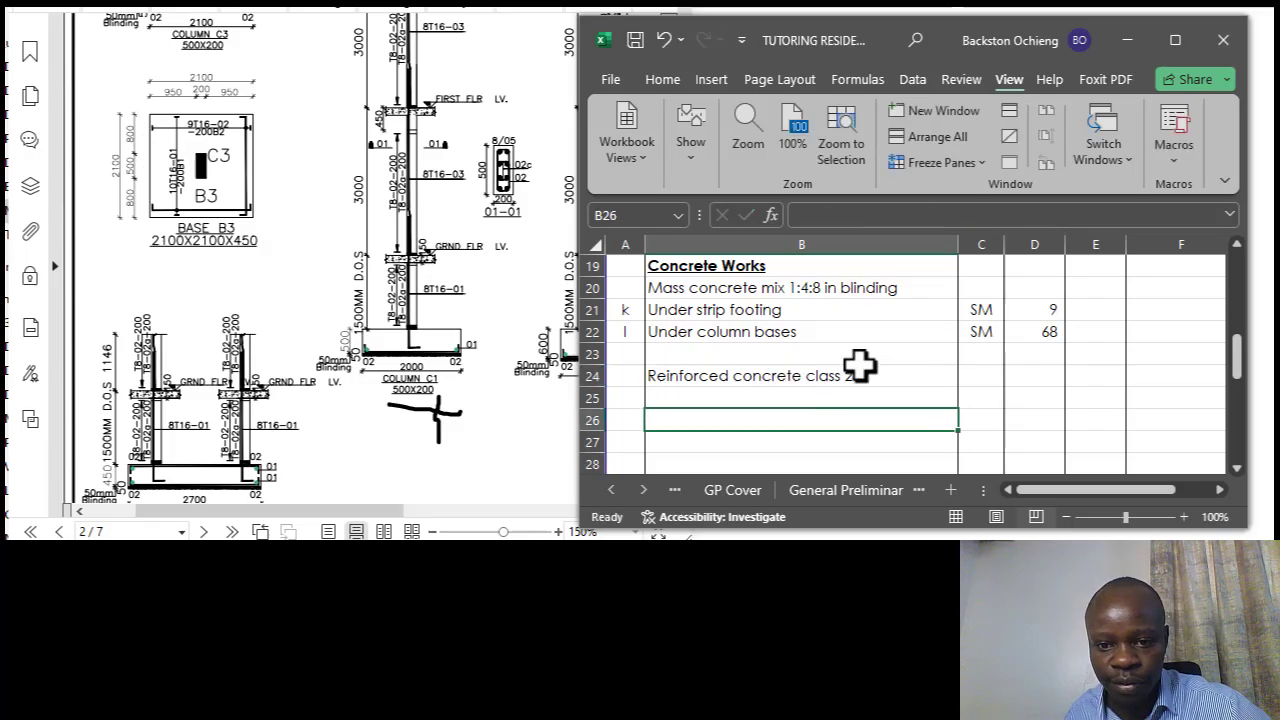
Extend the heading in B24 with the mix ratio so that it reads "Reinforced concrete class 25, mix 1:1.5:3".
left_click(855, 370)
left_click(833, 340)
left_click(834, 377)
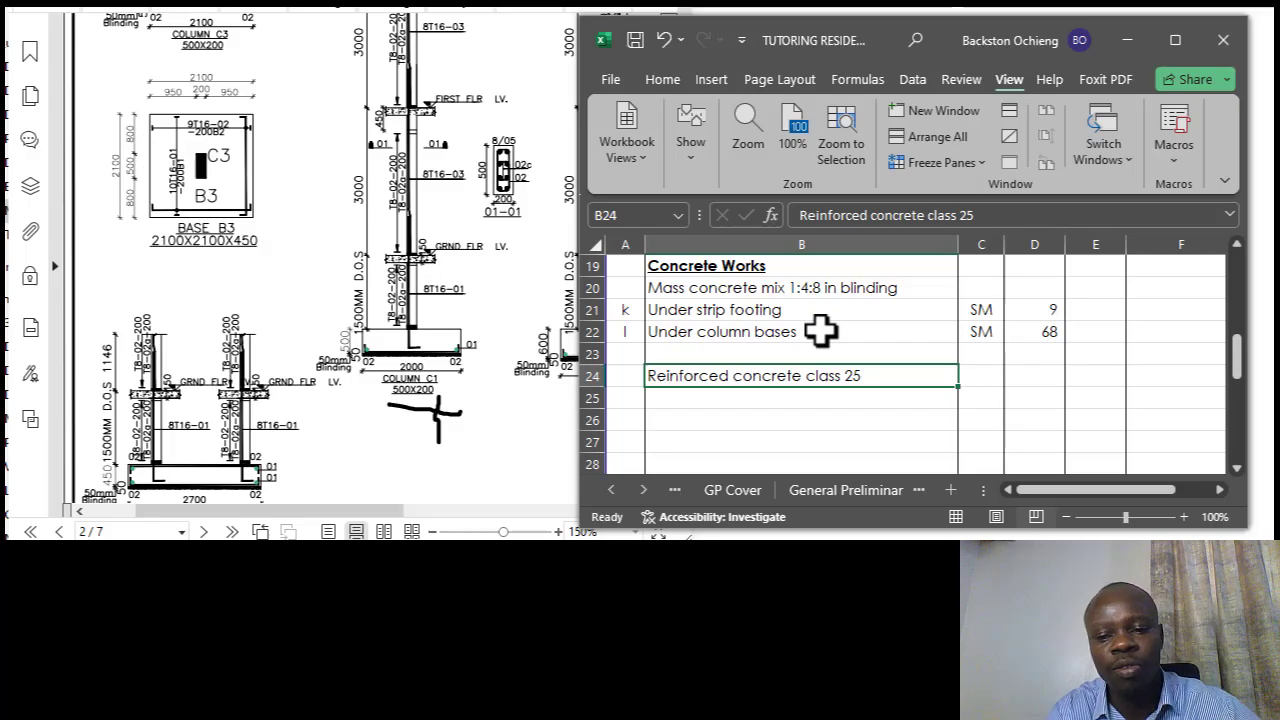
left_click(990, 220)
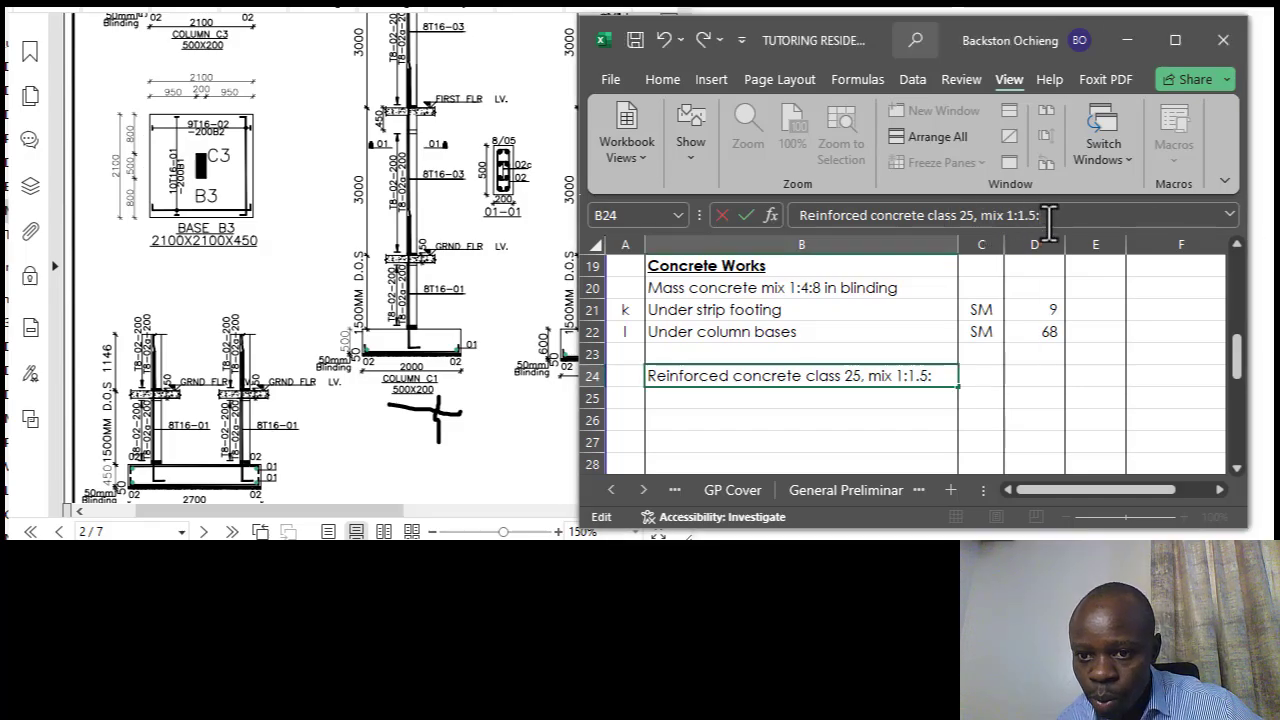
type("3")
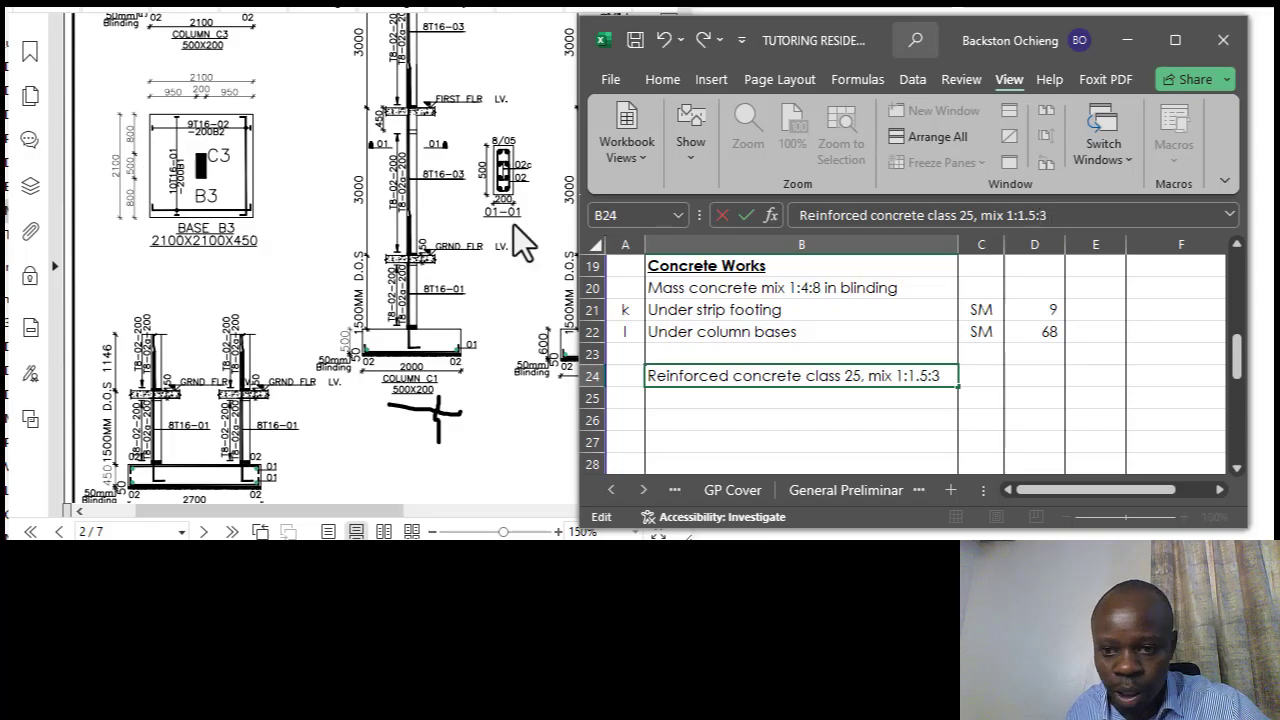
left_click(846, 318)
left_click(914, 378)
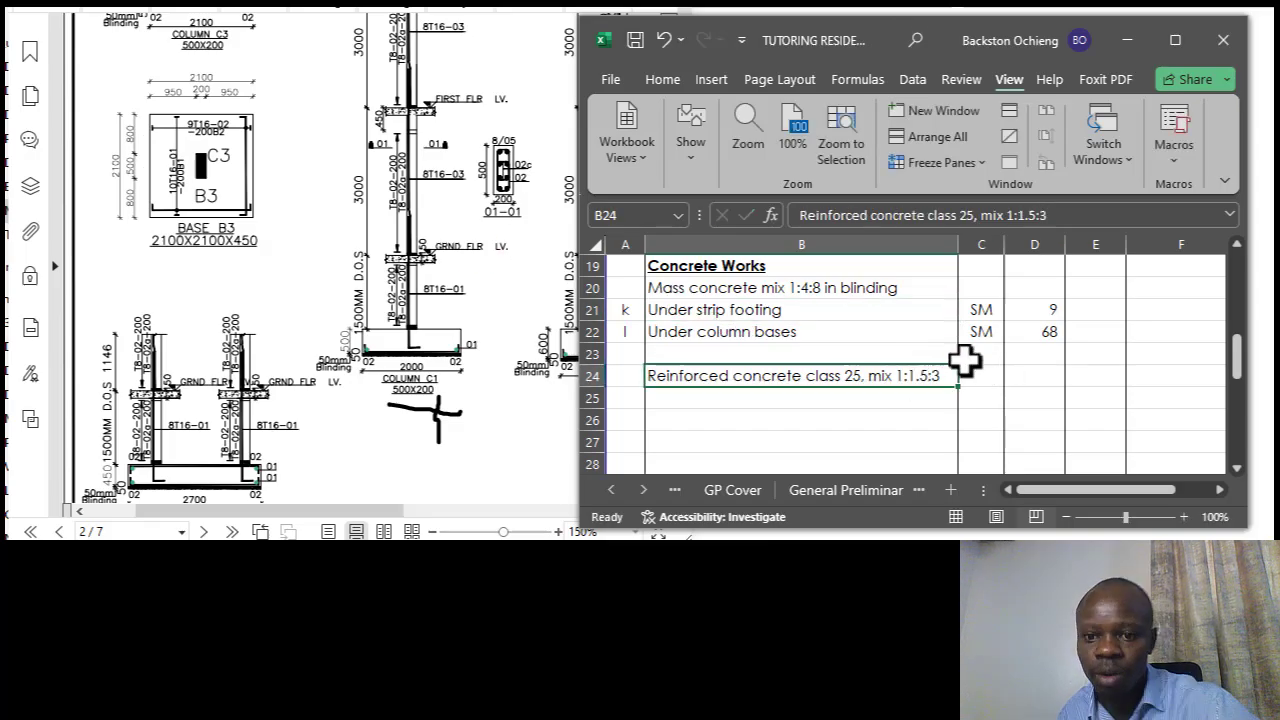
left_click(884, 331)
left_click(856, 375)
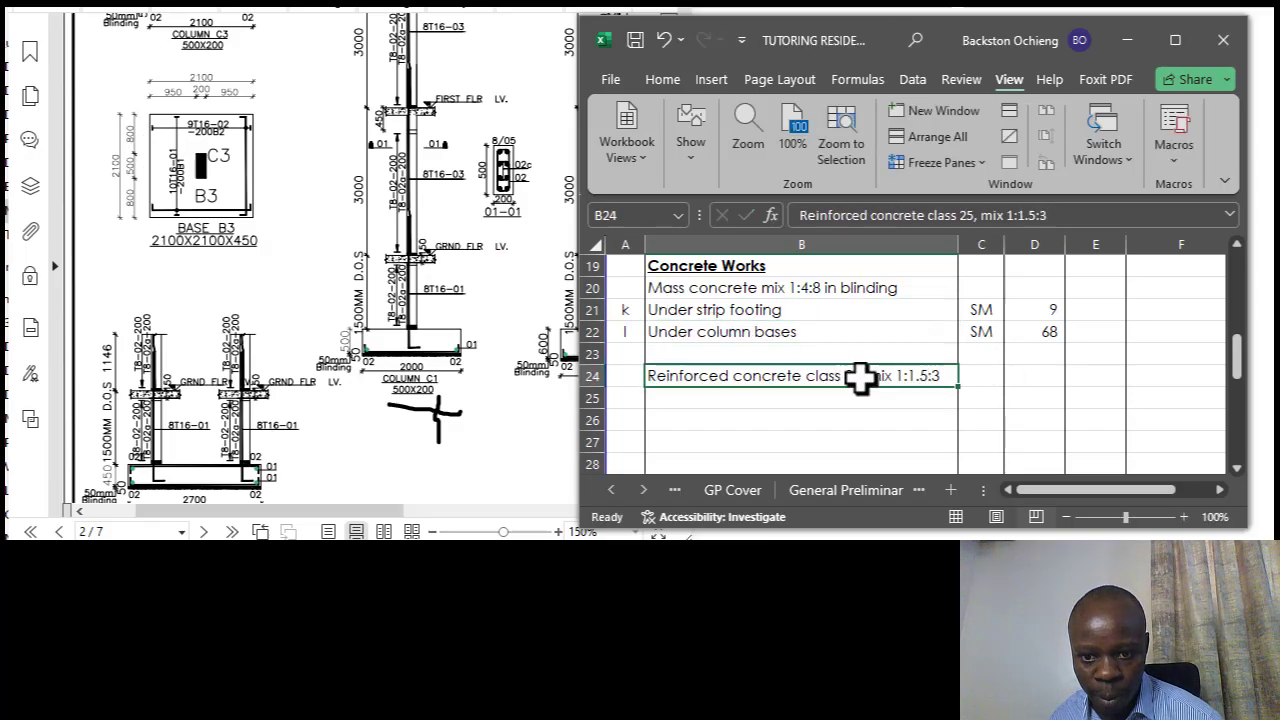
left_click(863, 399)
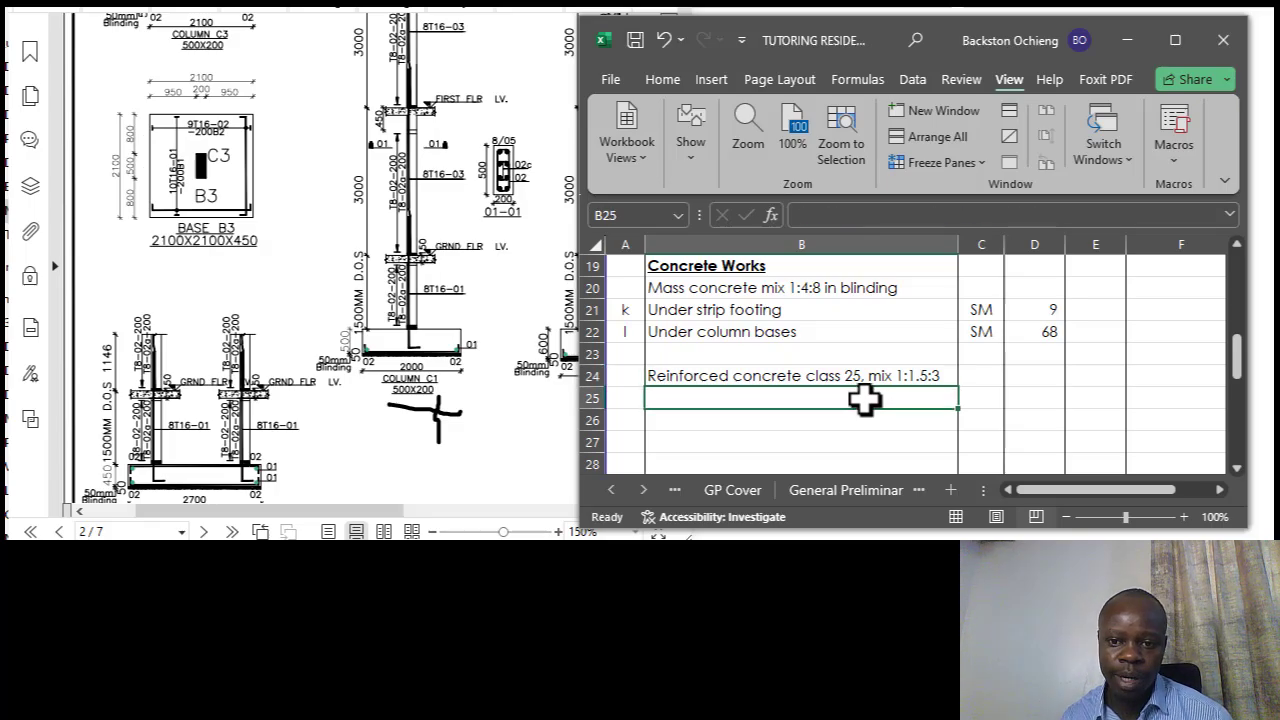
left_click(935, 372)
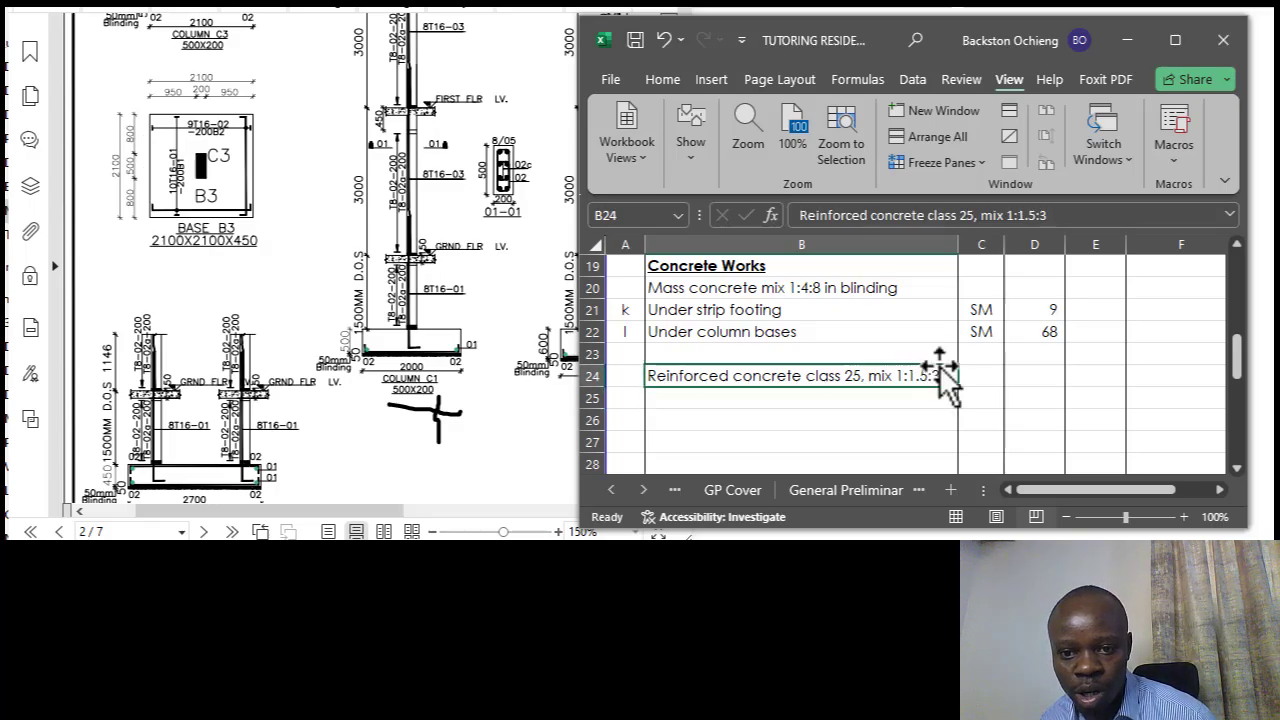
Enter the item letter m in A25, directly below the reinforced concrete heading row.
left_click(627, 405)
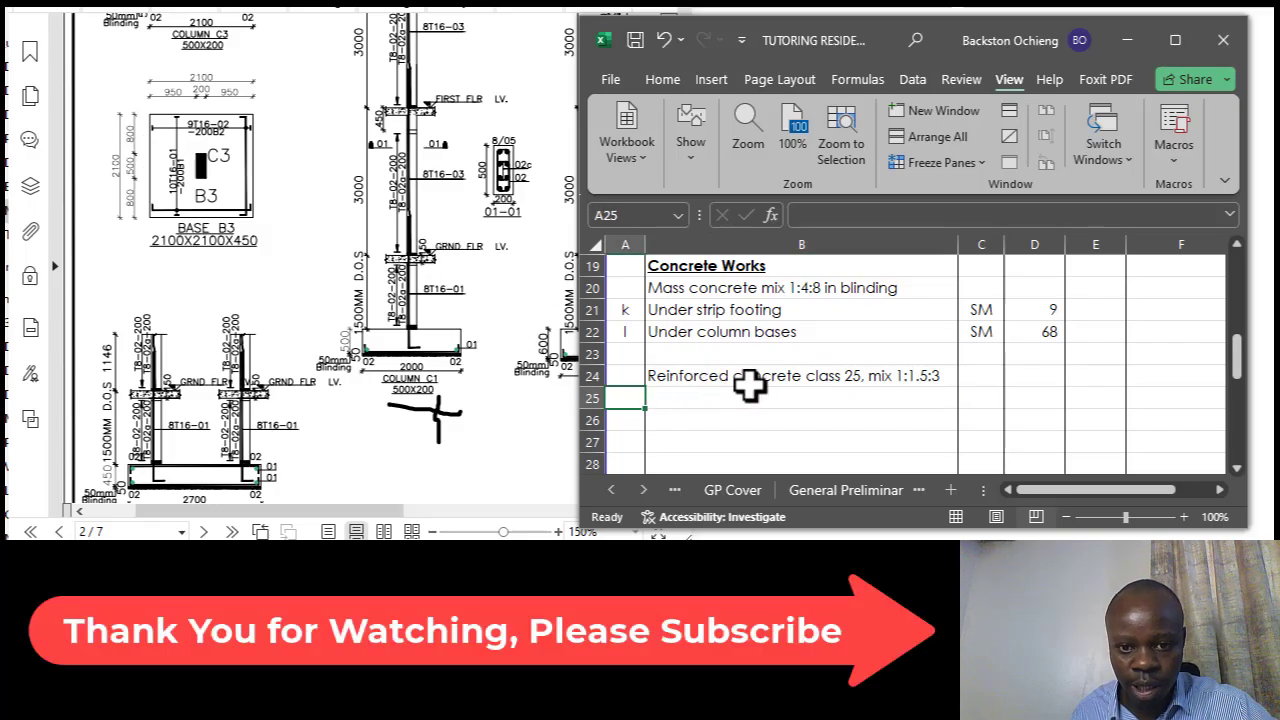
left_click(690, 402)
left_click(621, 396)
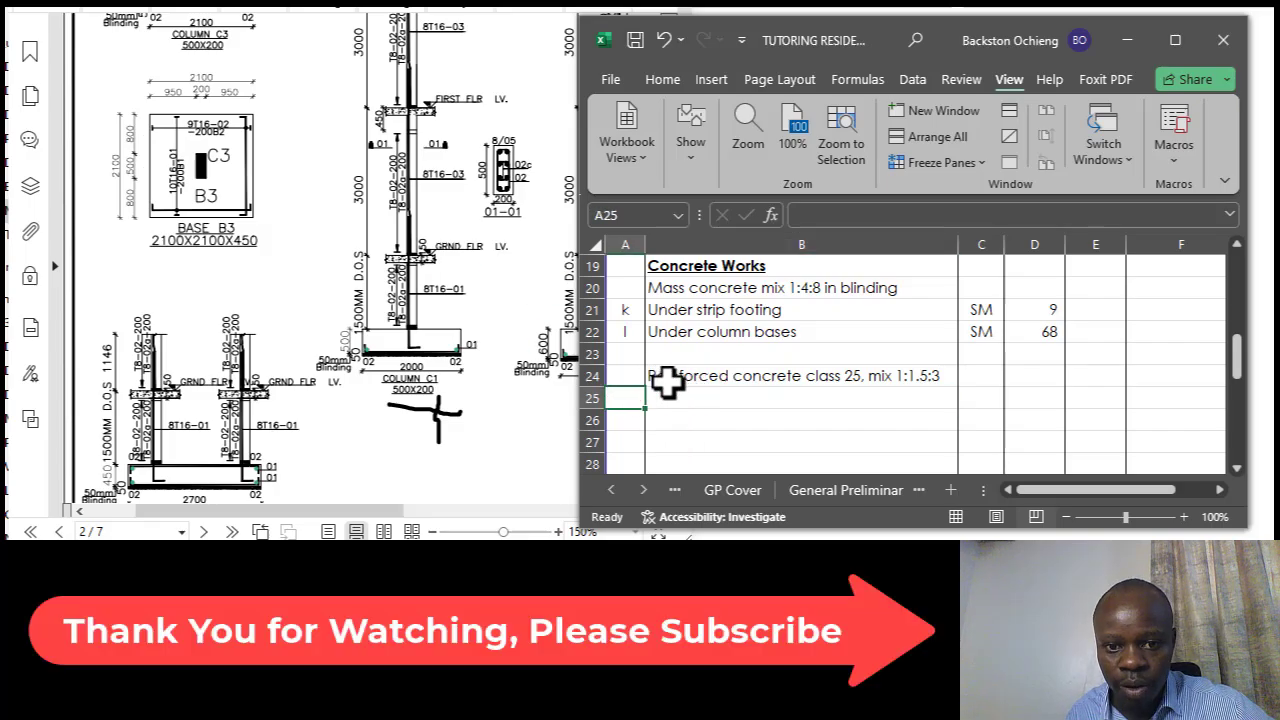
type("m")
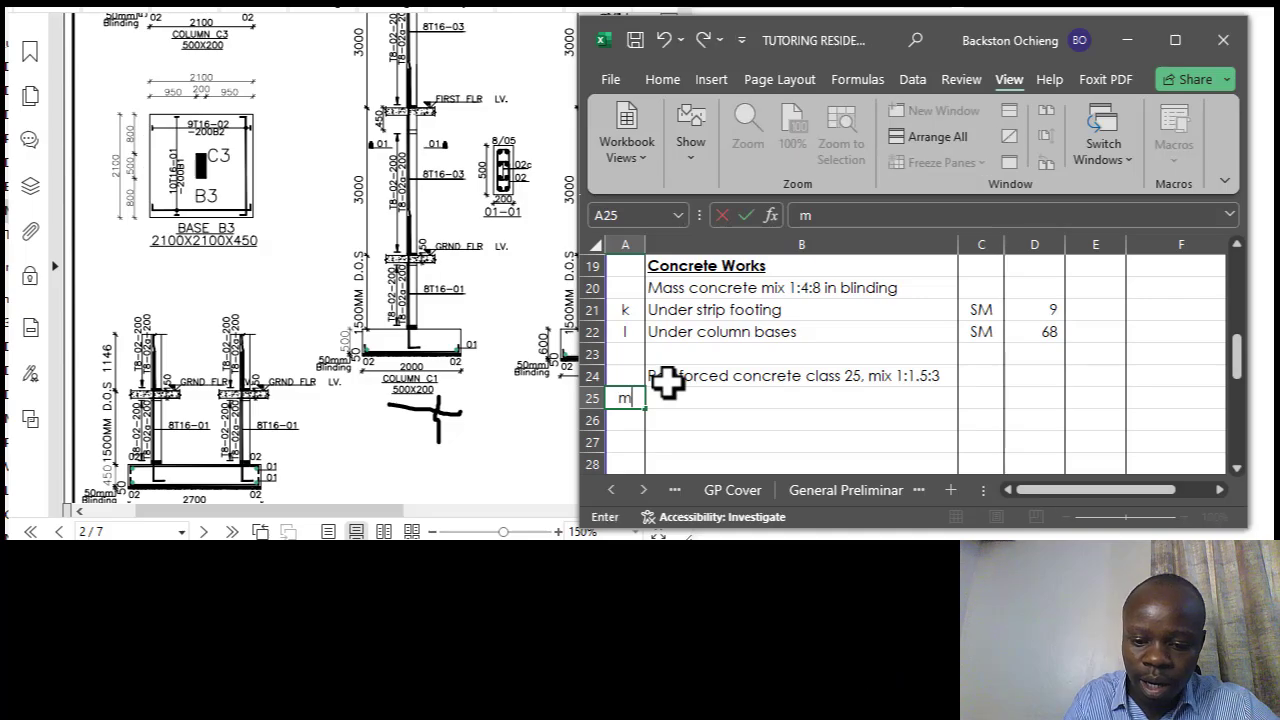
left_click(737, 336)
left_click(720, 398)
Make the mass concrete blinding heading in B20 and the reinforced concrete heading in B24 bold.
left_click(755, 289)
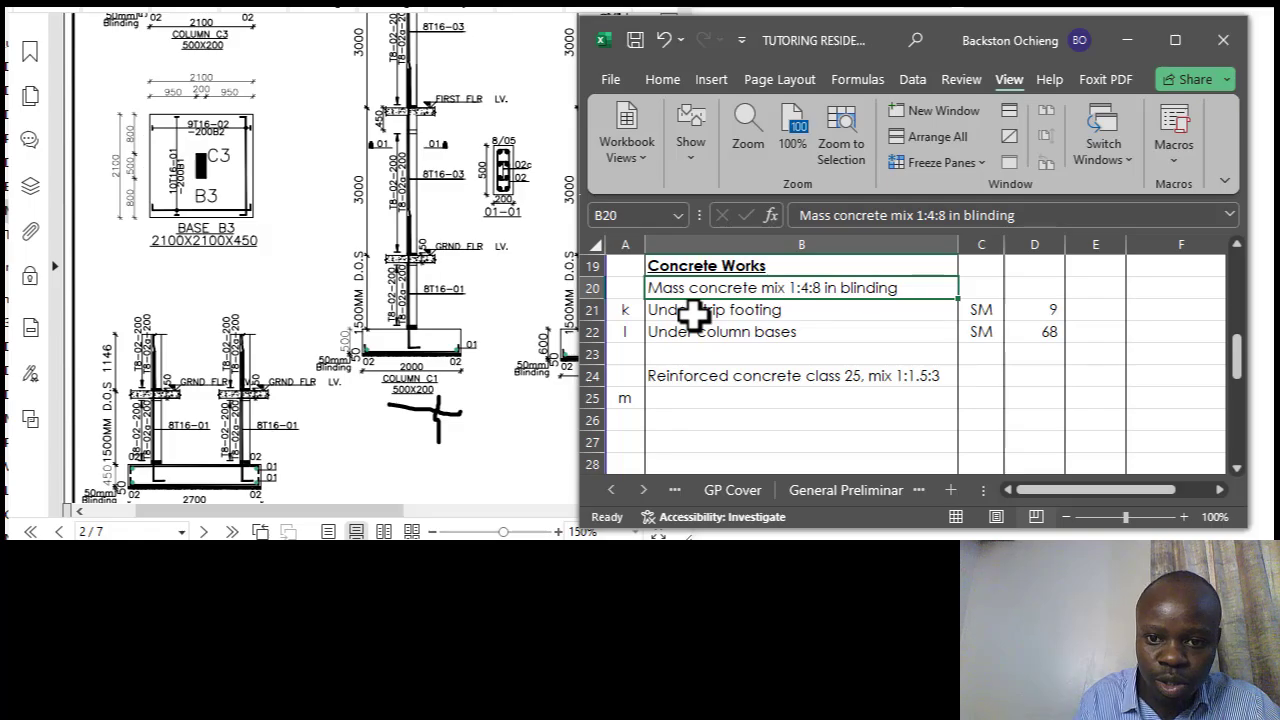
key("ctrl+b")
left_click(763, 333)
left_click(781, 378)
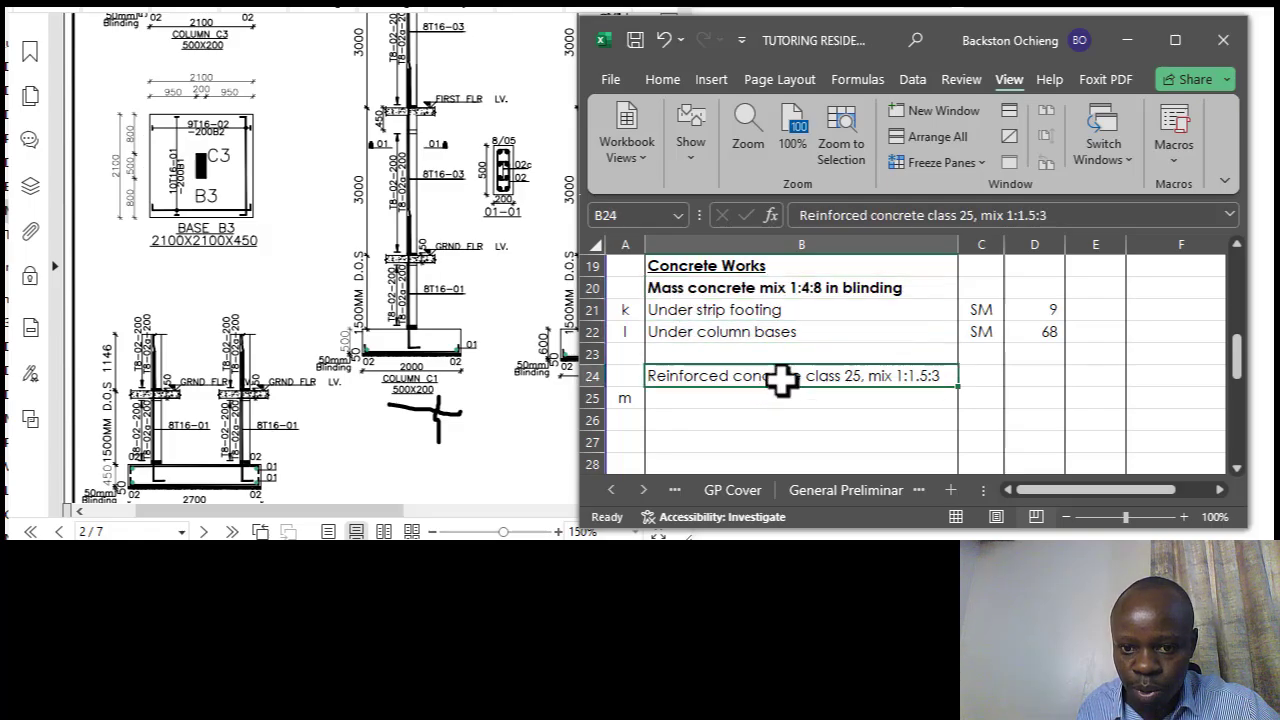
key("ctrl+b")
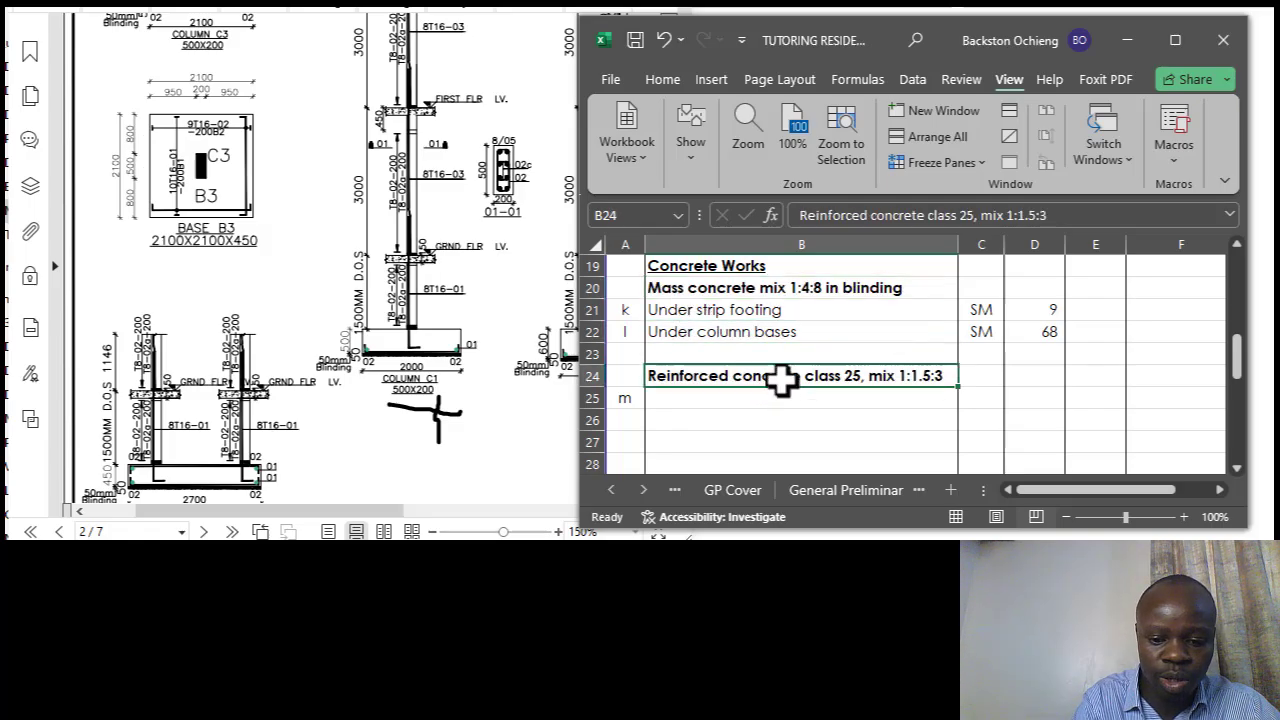
Enter "Strip footing" in B25 as the description of item m.
left_click(685, 312)
left_click(737, 334)
left_click(679, 399)
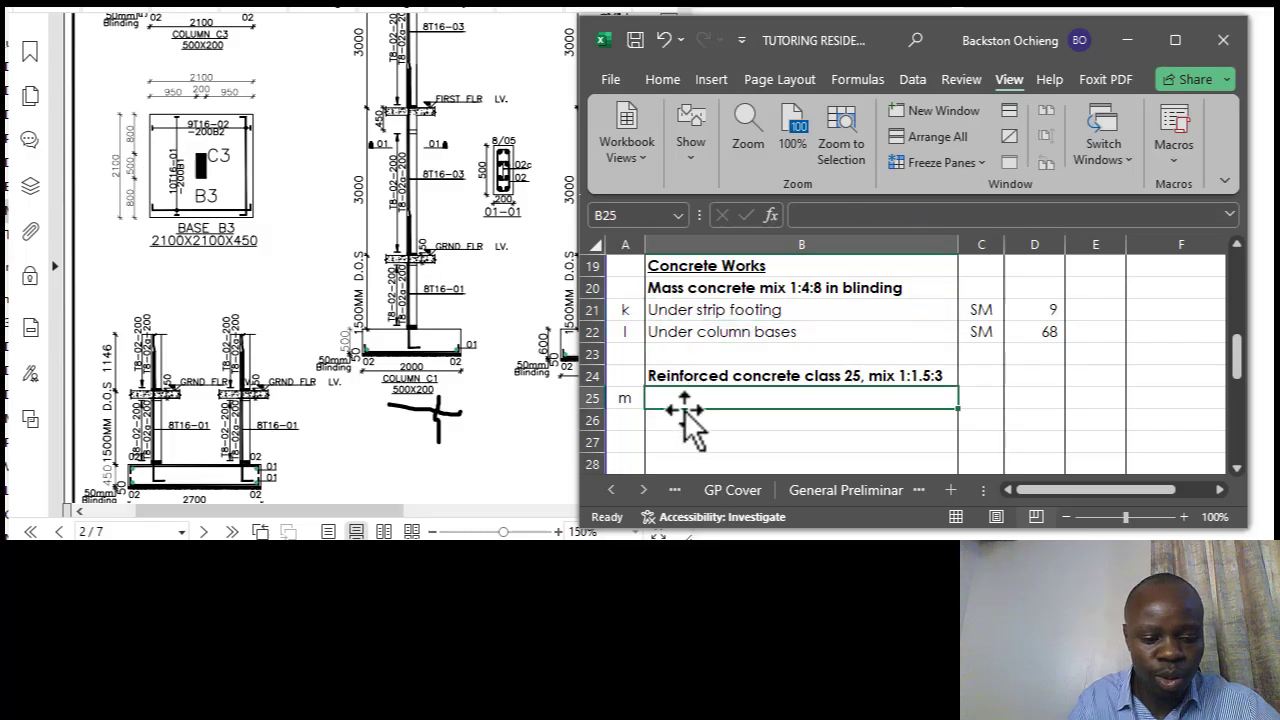
type("Strip f")
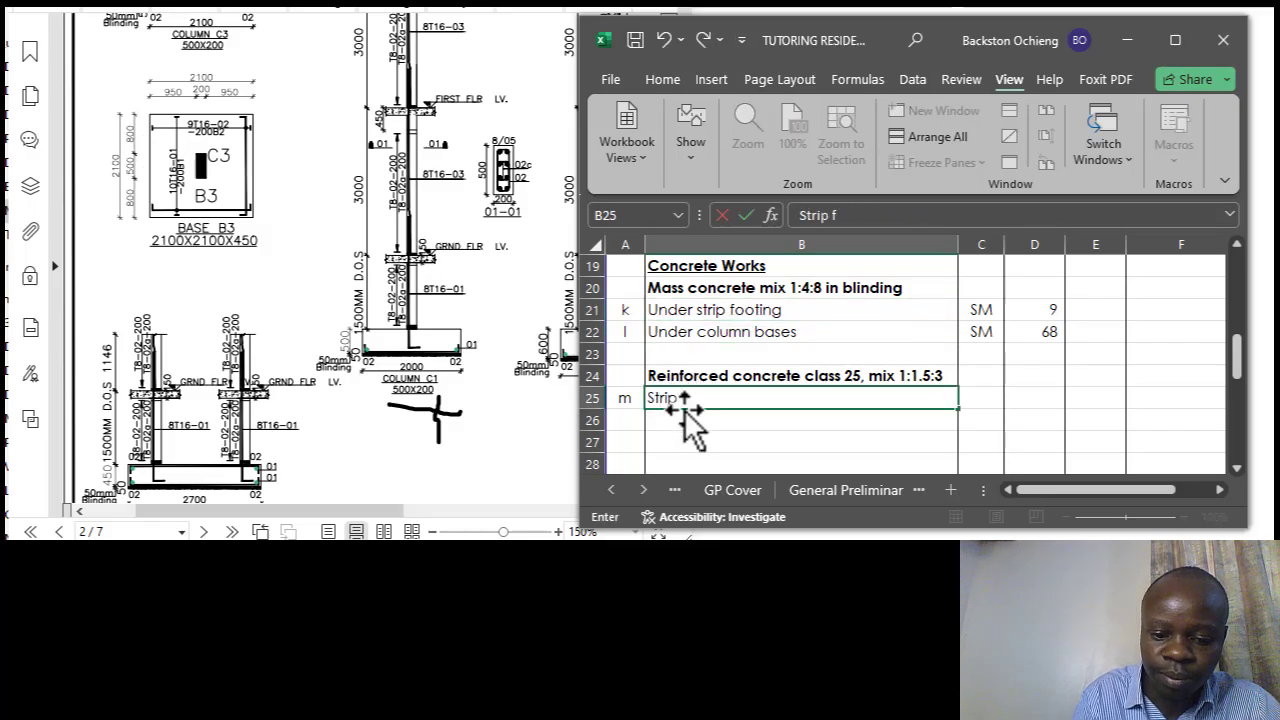
type("ooting")
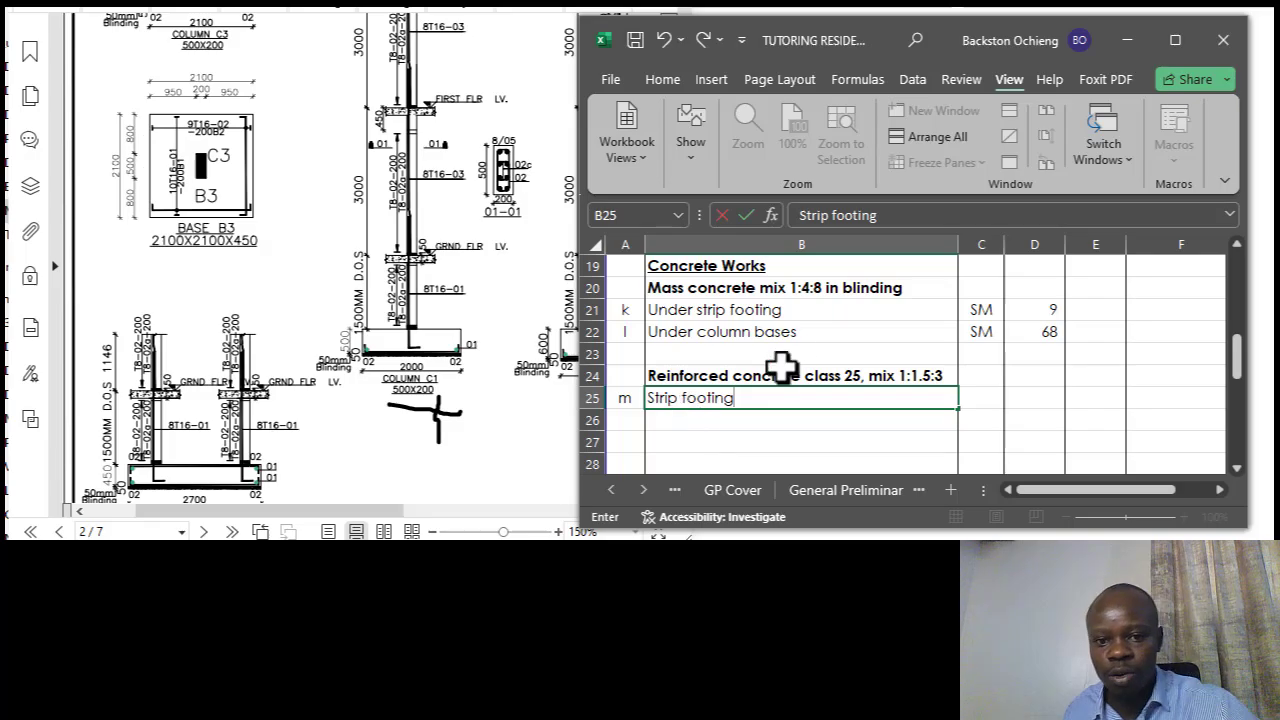
left_click(766, 353)
left_click(766, 399)
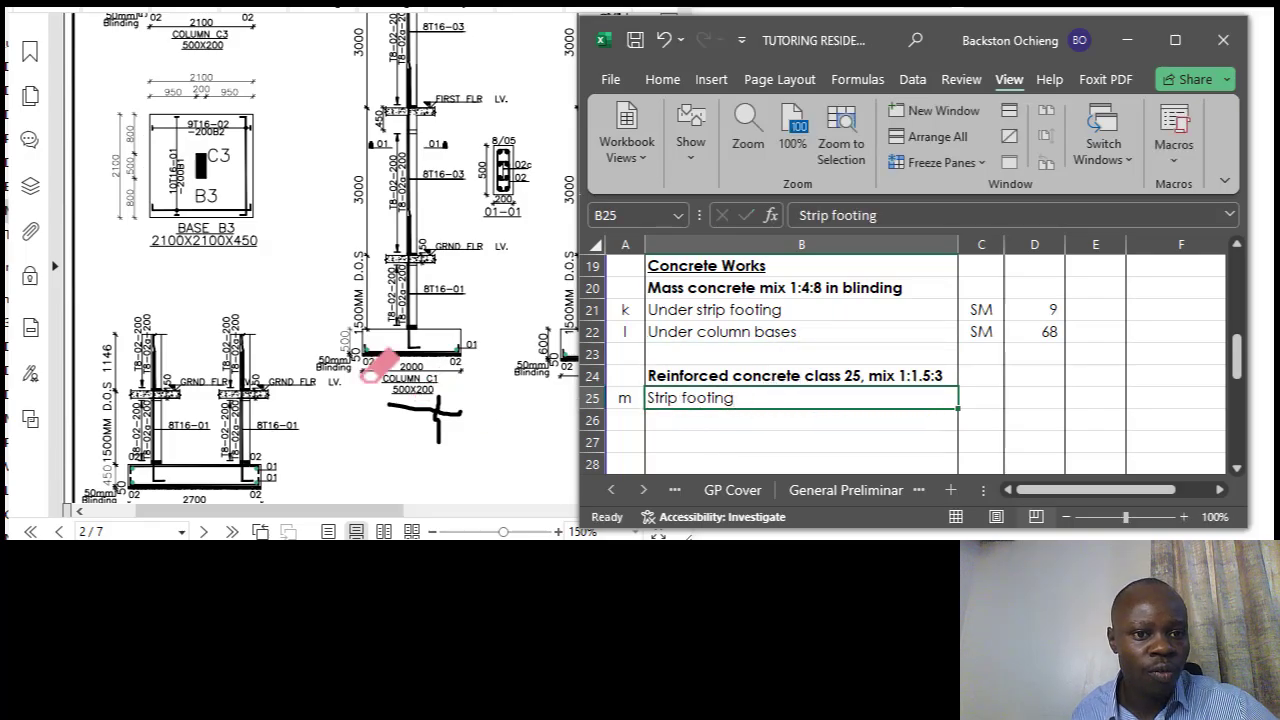
Set the unit of the reinforced concrete strip footing item to CM in C25.
scroll(300, 318, "up", 3)
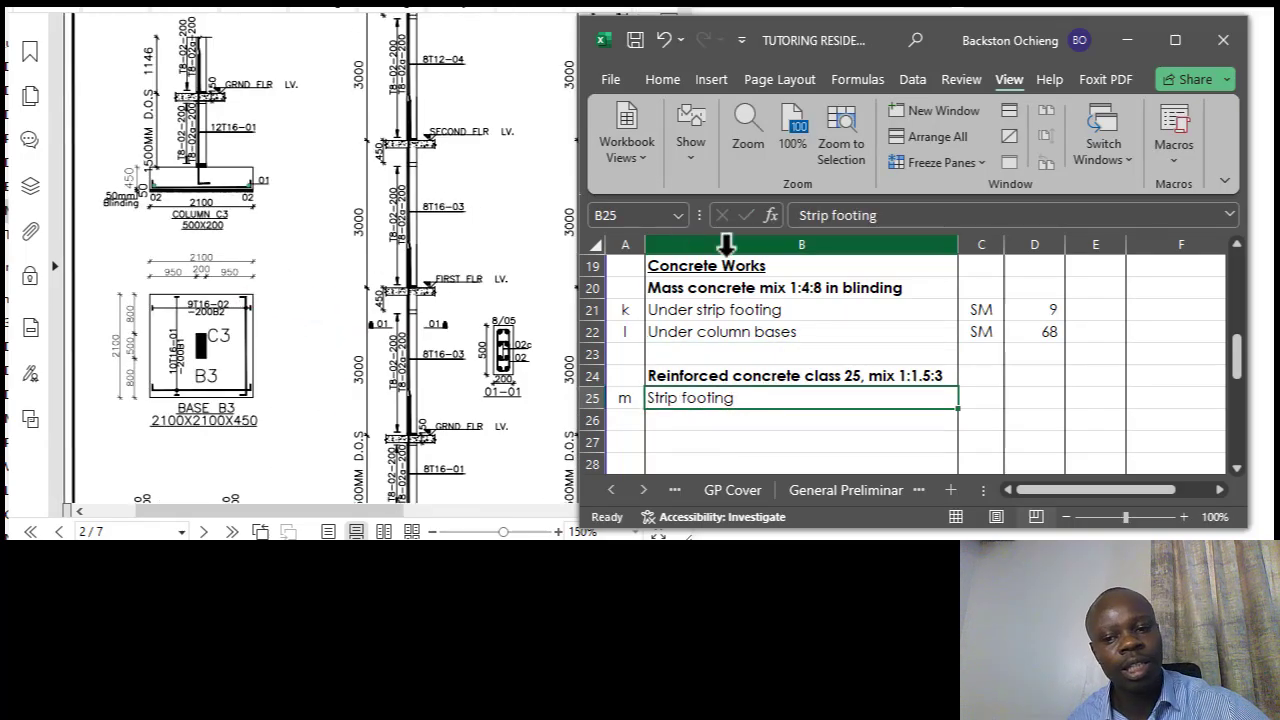
left_click(783, 318)
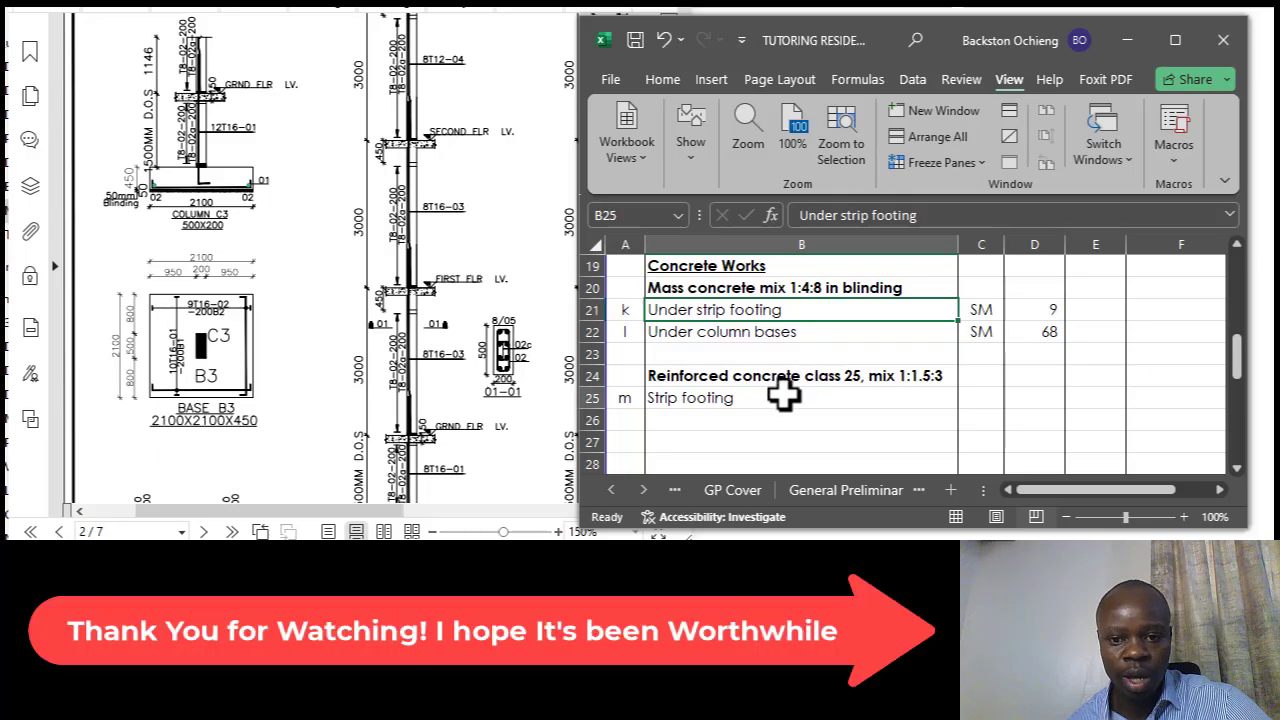
left_click(786, 400)
mouse_move(1095, 492)
left_mouse_down()
mouse_move(1132, 491)
mouse_move(1112, 495)
left_mouse_up()
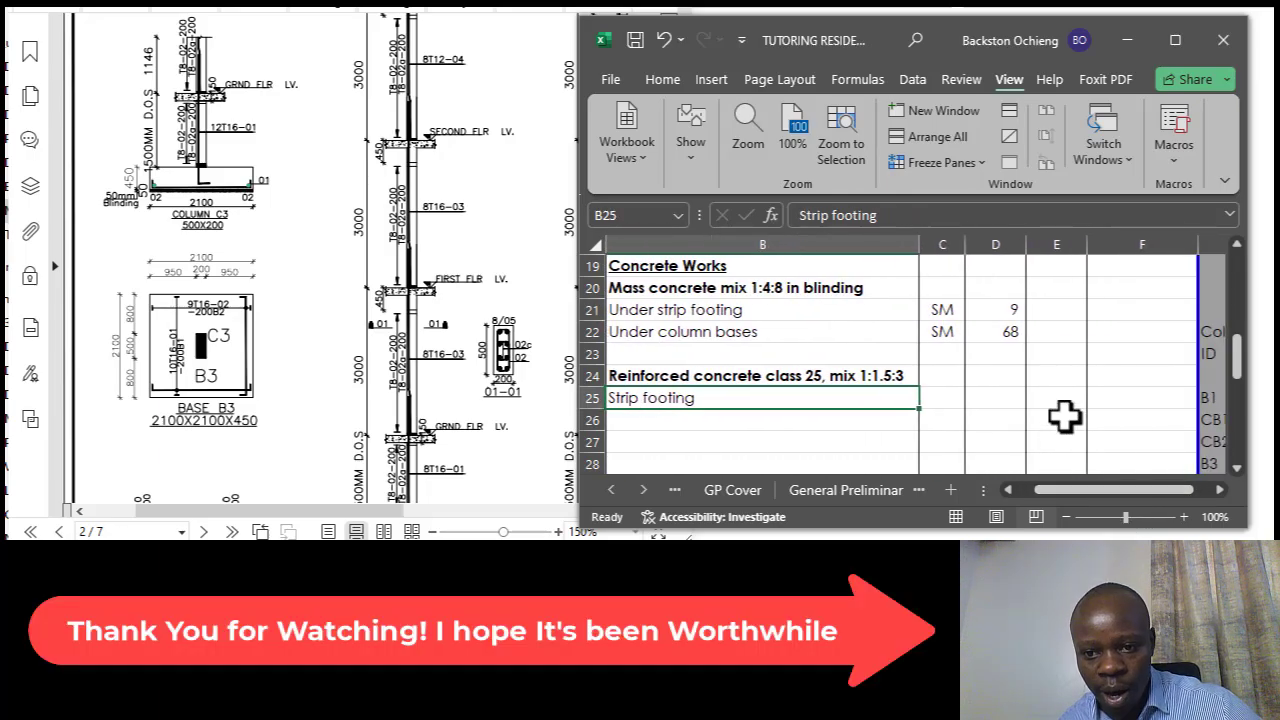
left_click(940, 399)
type("C")
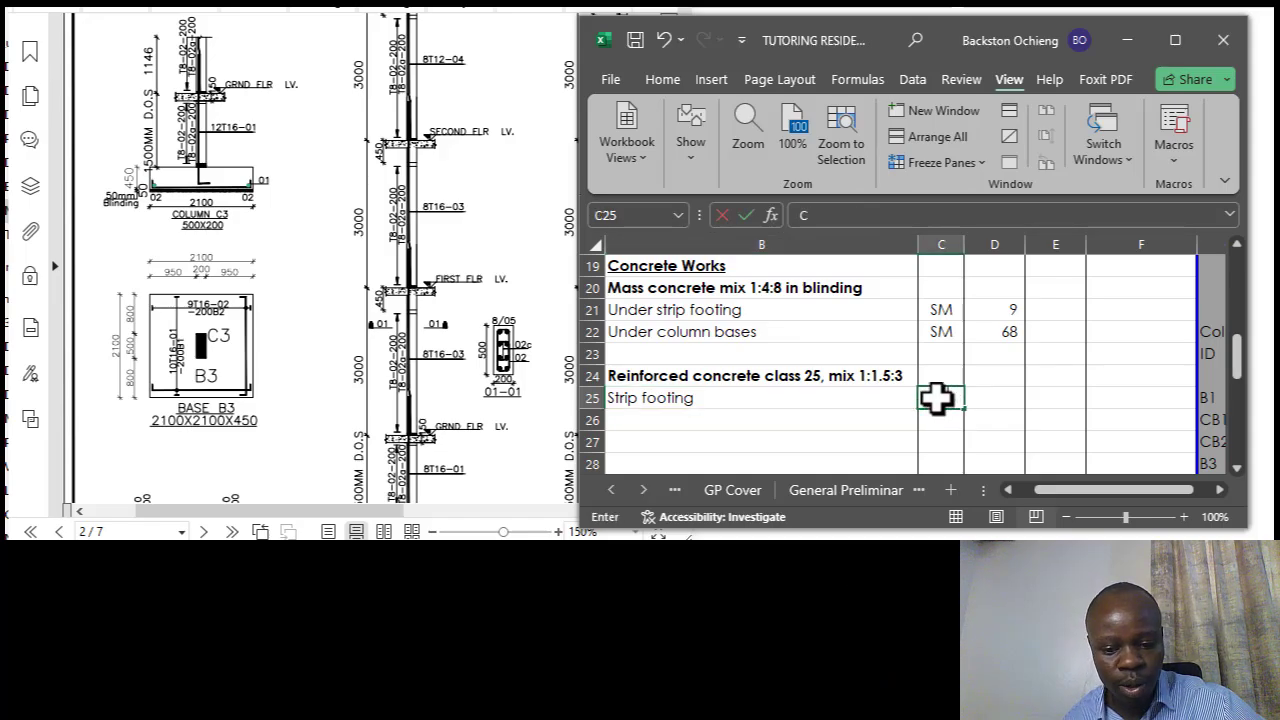
type("M")
left_click(897, 392)
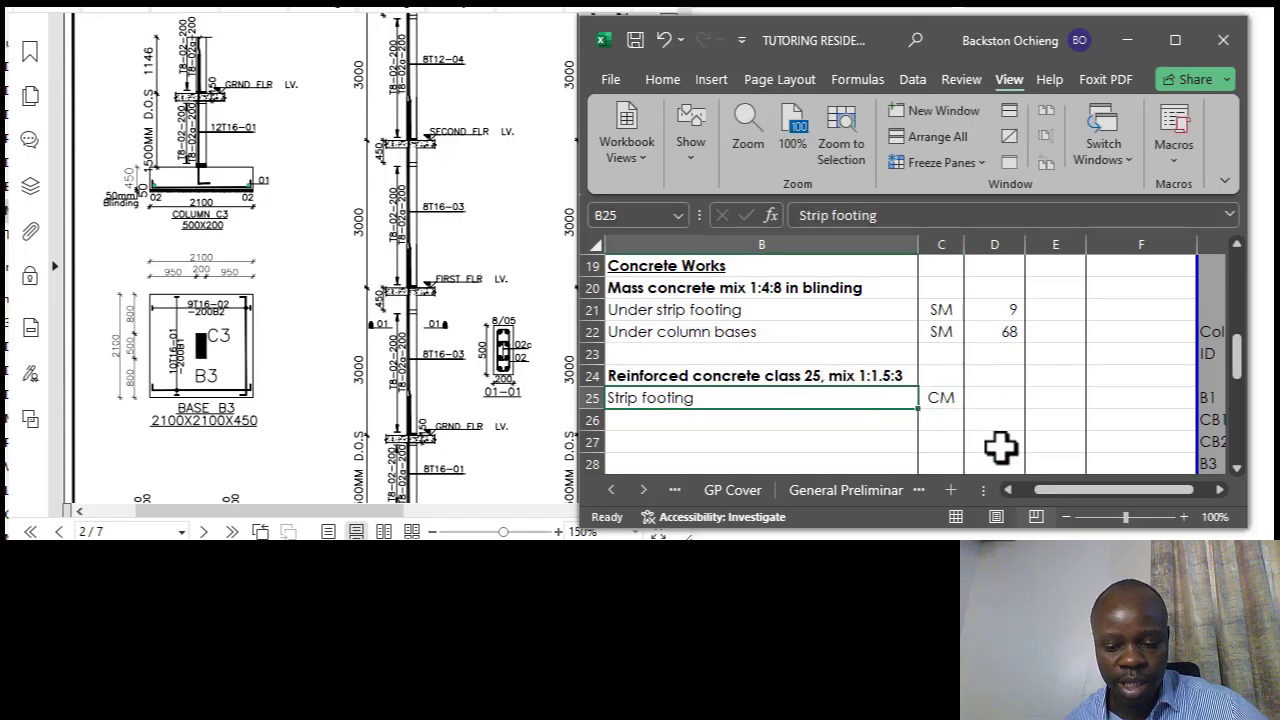
mouse_move(1053, 491)
left_mouse_down()
mouse_move(1020, 494)
mouse_move(1073, 494)
left_mouse_up()
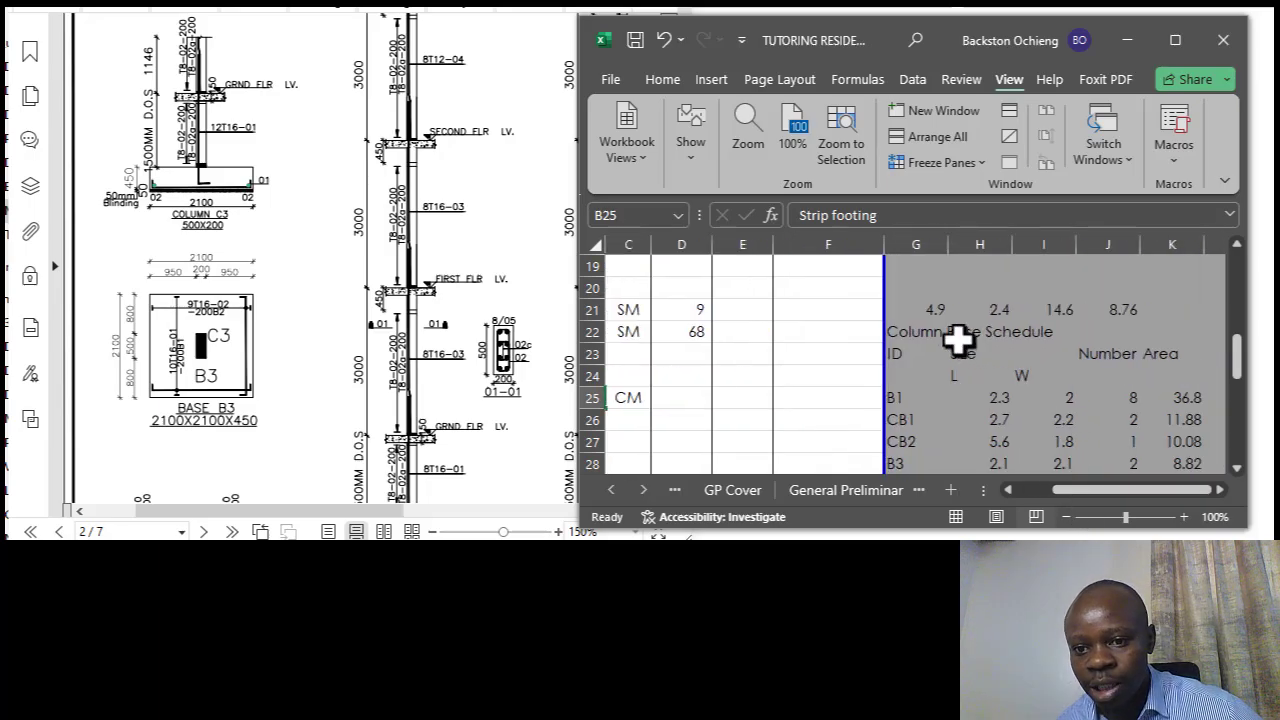
Review the strip footing length and area formulas in row 21 and the footing's width and thickness on the typical strip footing section.
left_click(930, 310)
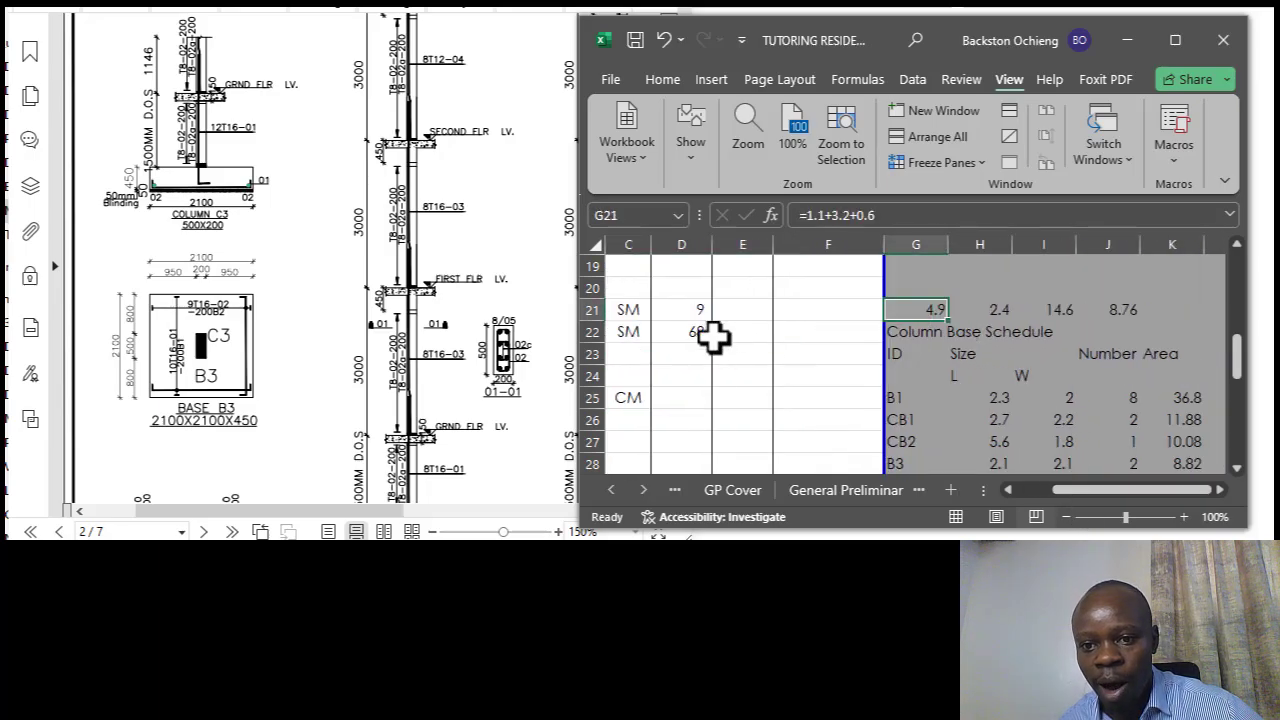
left_click(1115, 311)
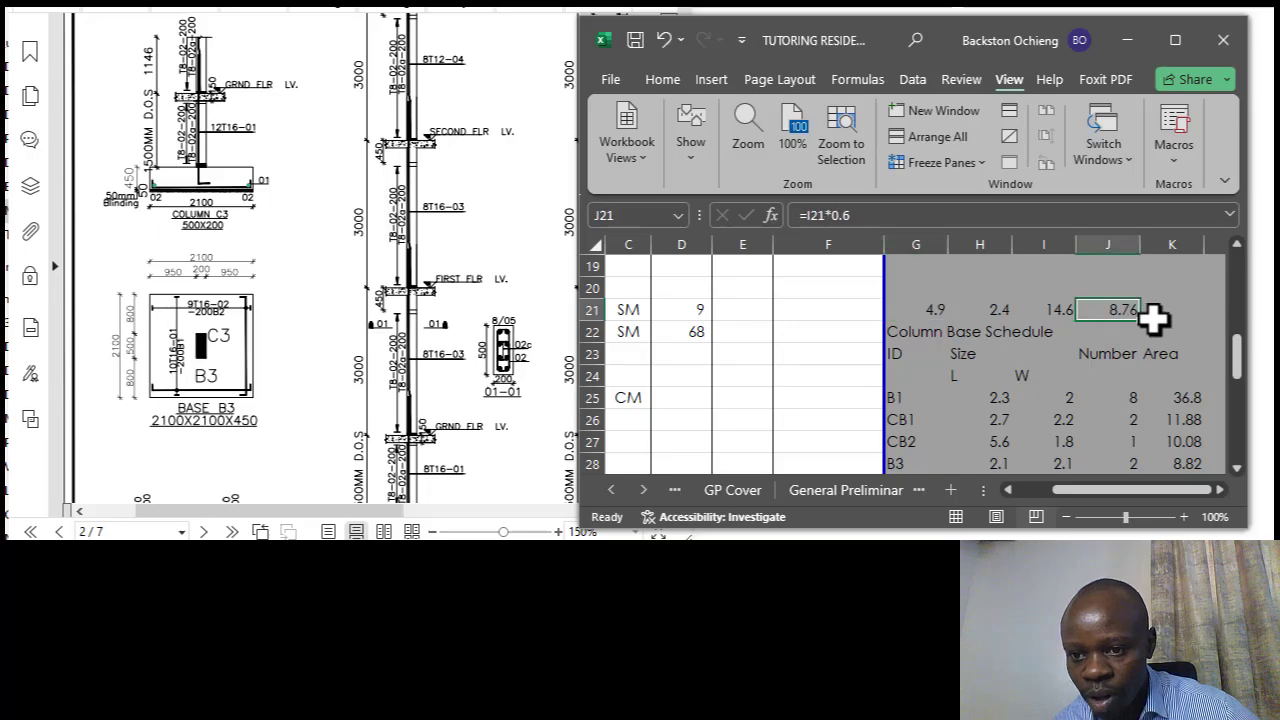
left_click(1050, 311)
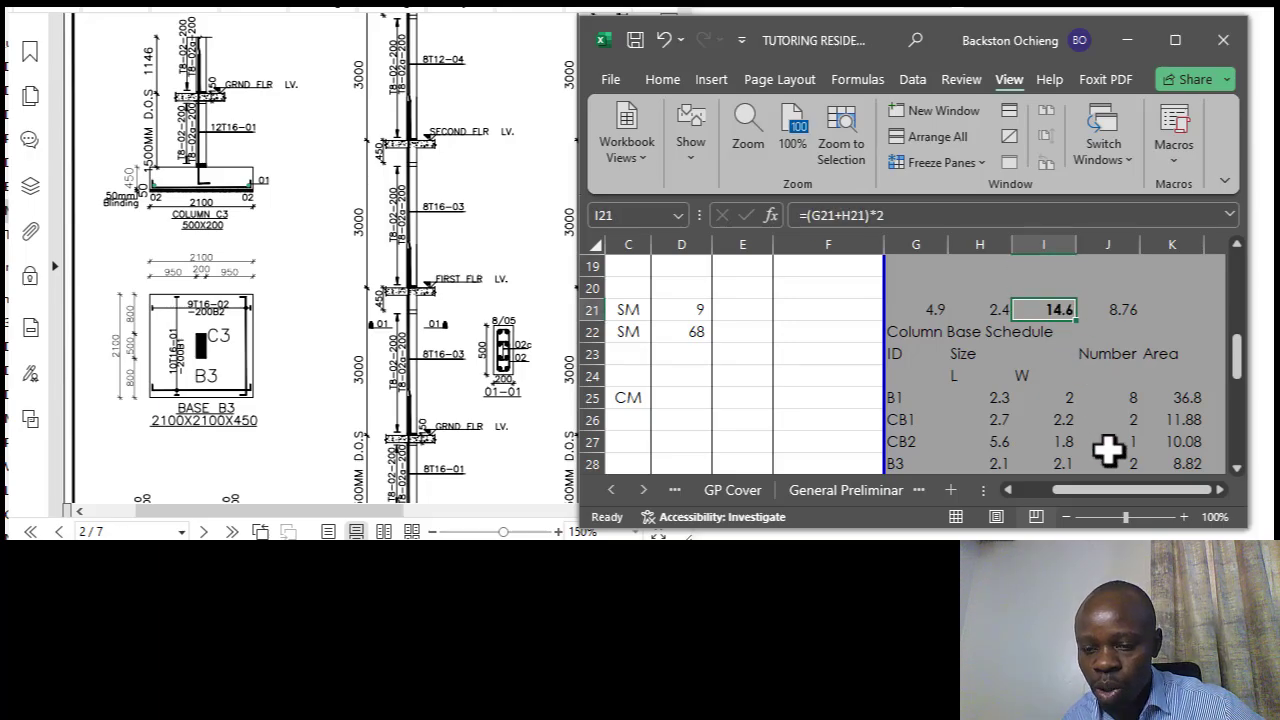
left_click_drag(1099, 491, 1100, 492)
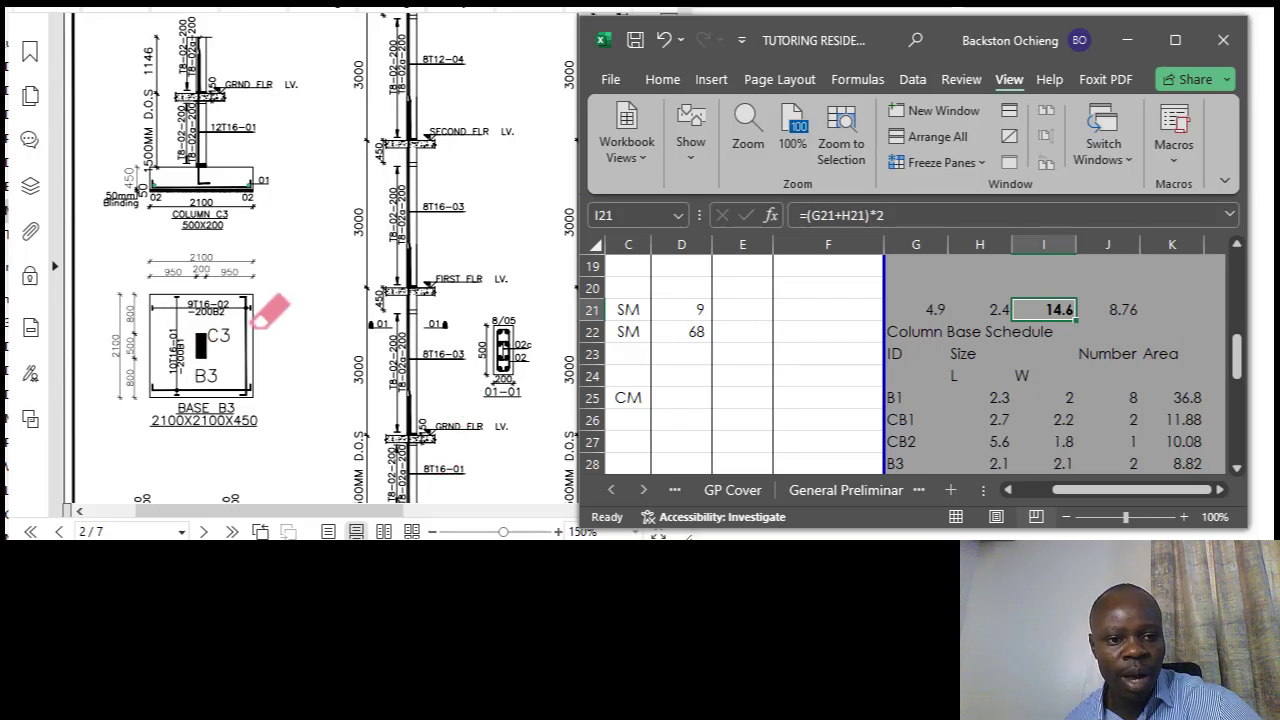
scroll(270, 290, "up", 5)
scroll(265, 265, "up", 10)
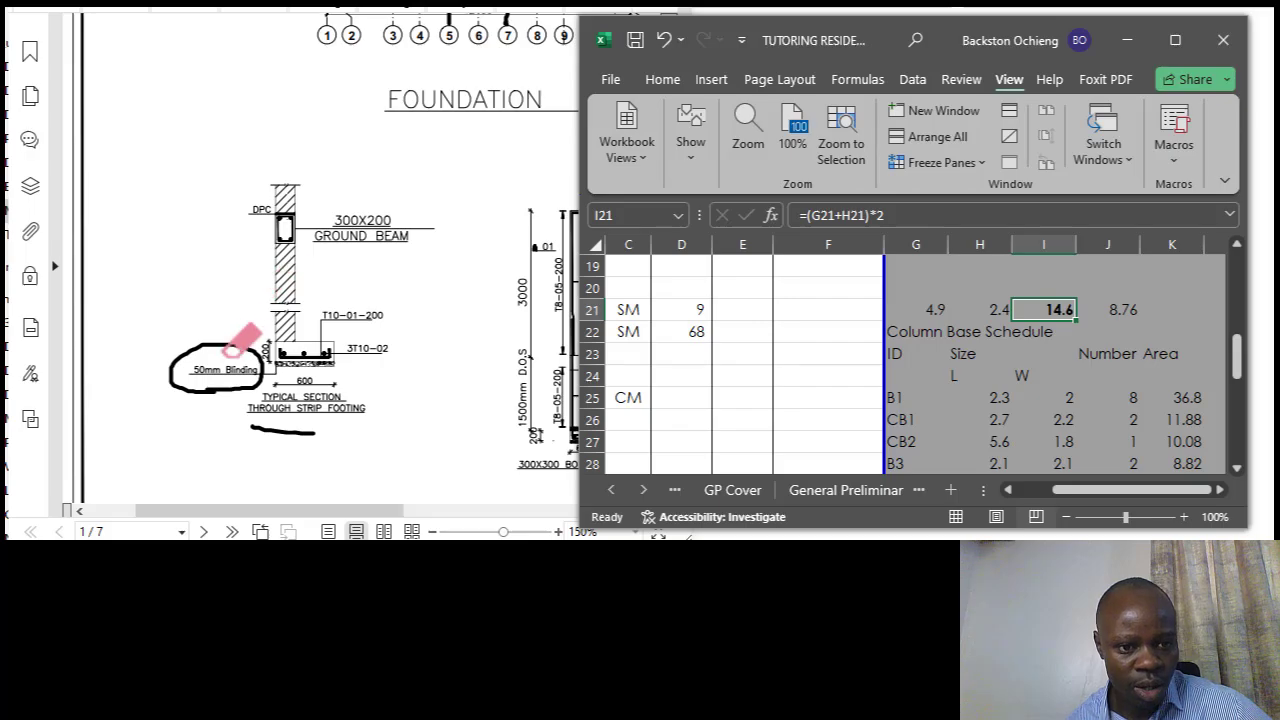
scroll(245, 332, "down", 1)
scroll(268, 312, "up", 3)
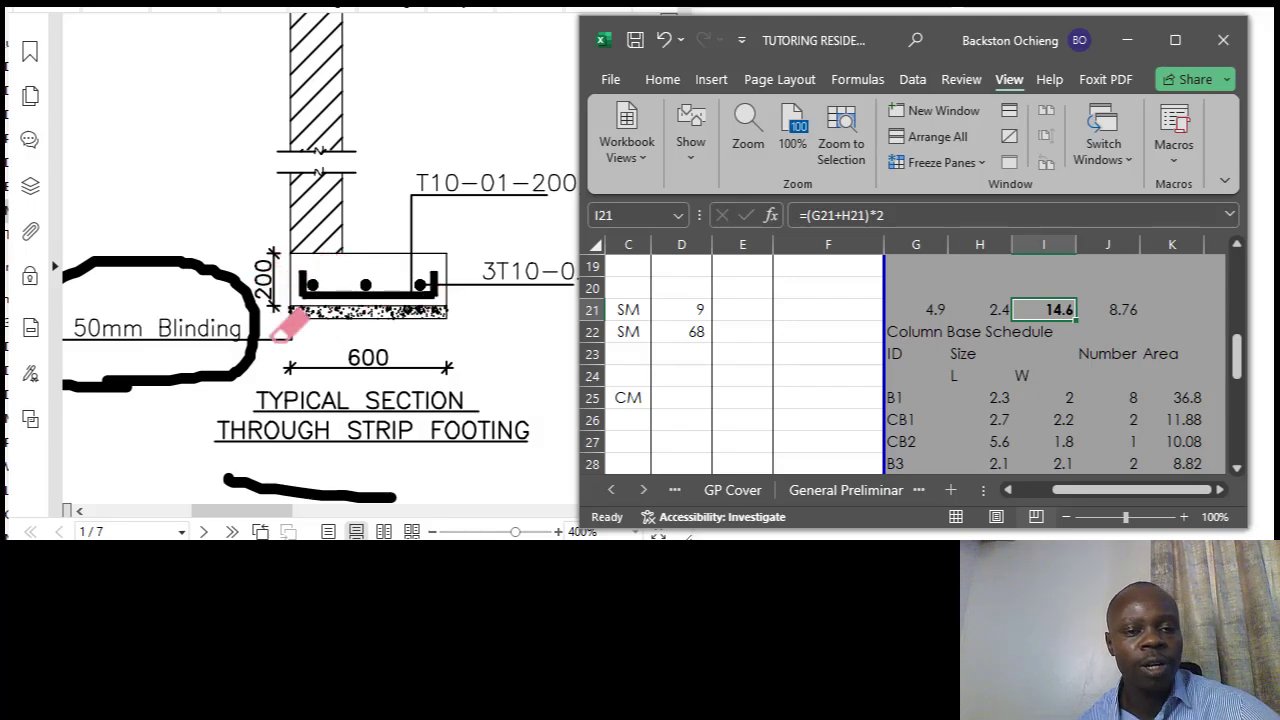
Label G30, below the column base schedule, "Footing vol".
left_click(1100, 395)
scroll(1100, 395, "down", 1)
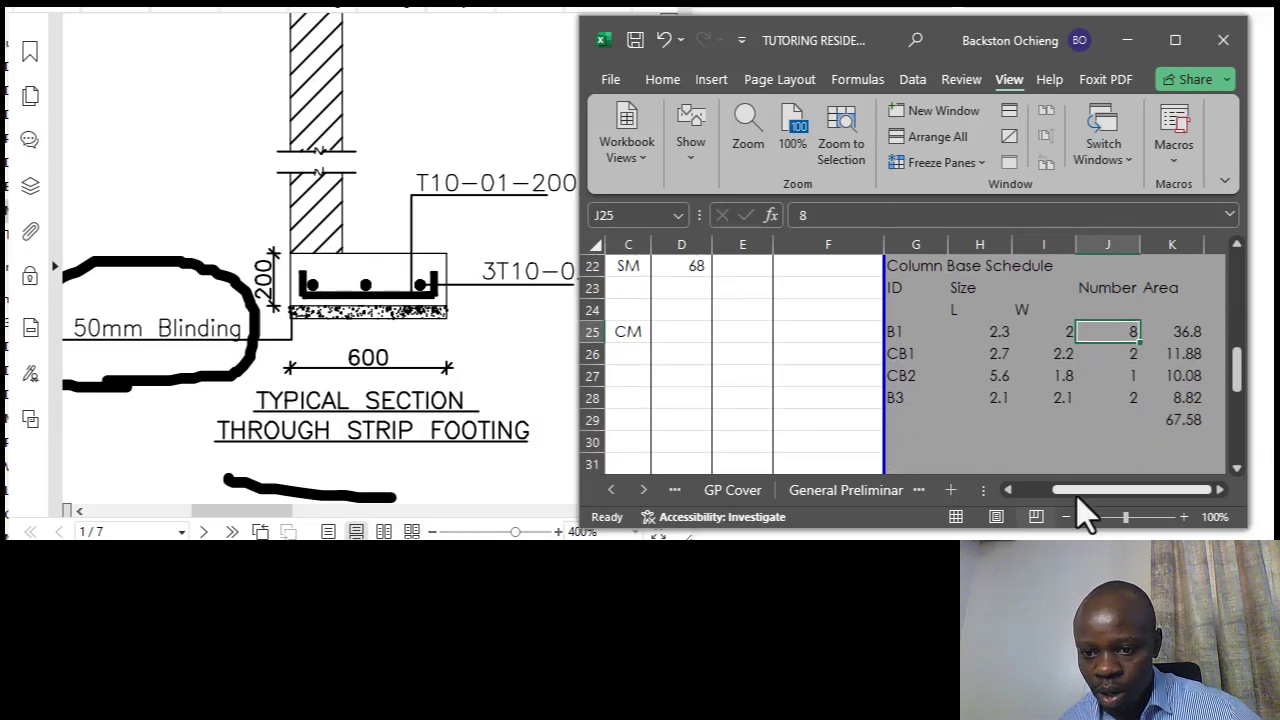
mouse_move(1067, 495)
left_mouse_down()
mouse_move(1045, 493)
mouse_move(1075, 491)
left_mouse_up()
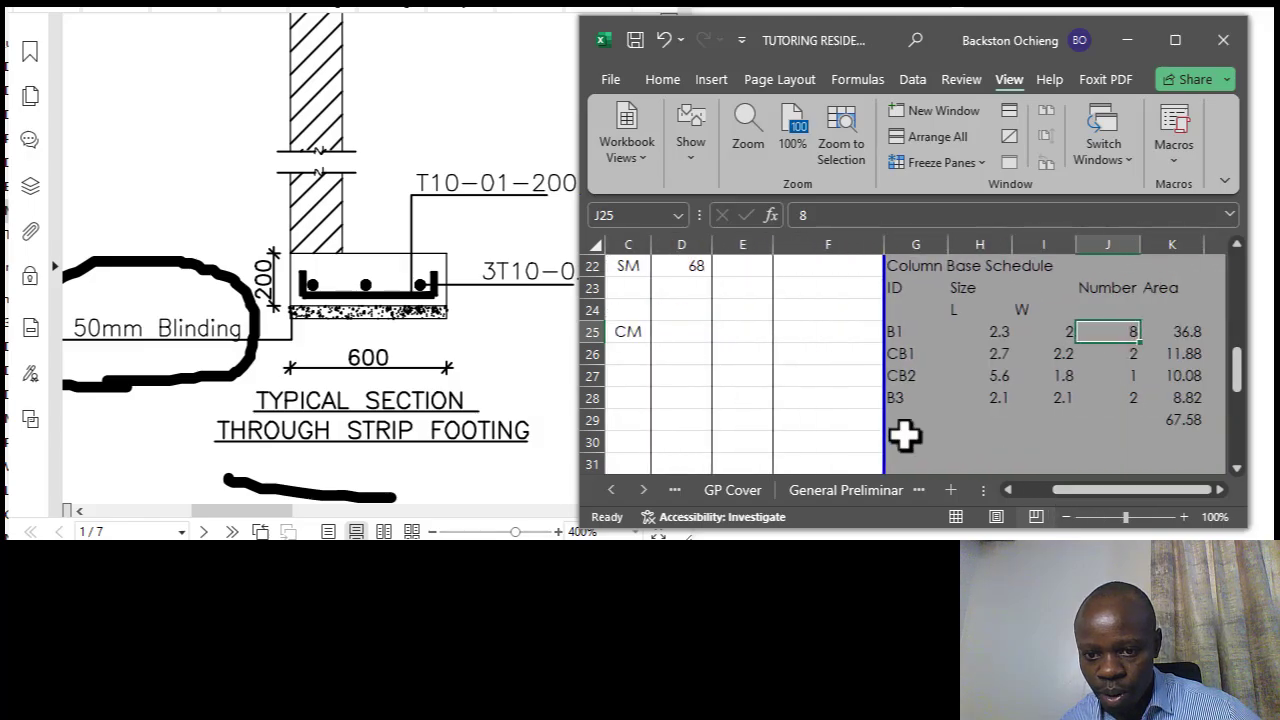
left_click(903, 435)
type("Foo")
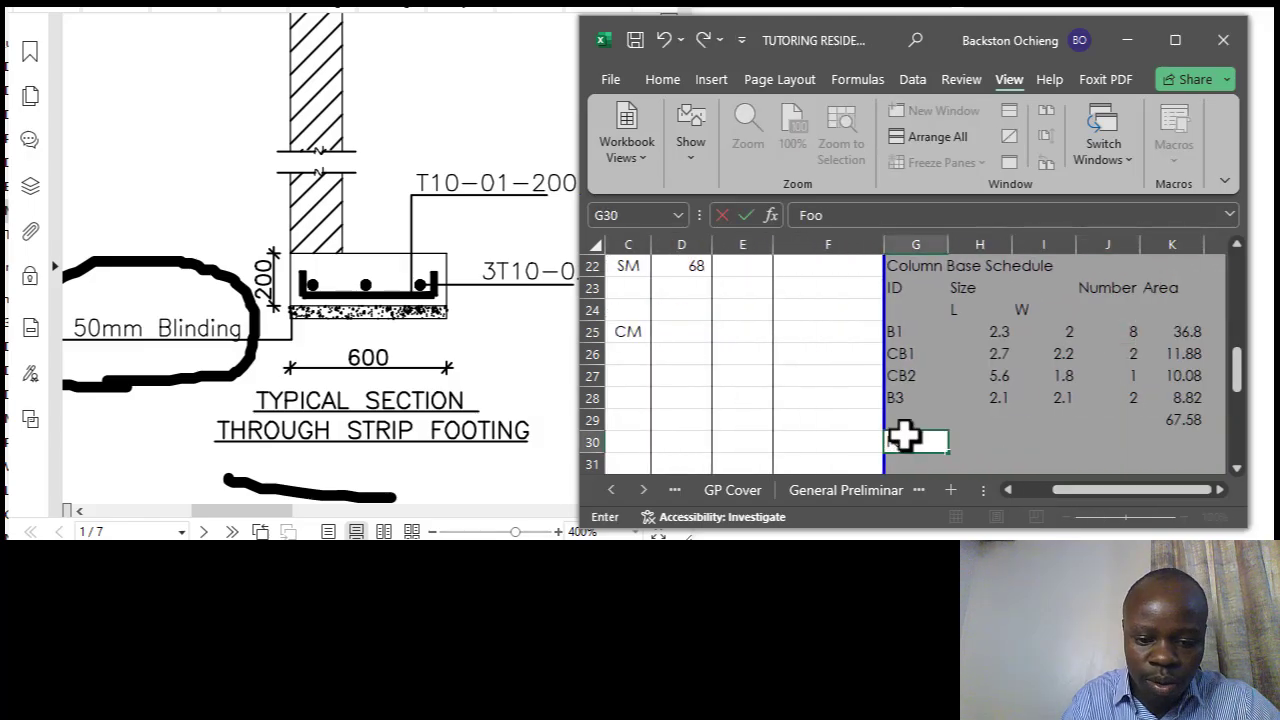
type("ting")
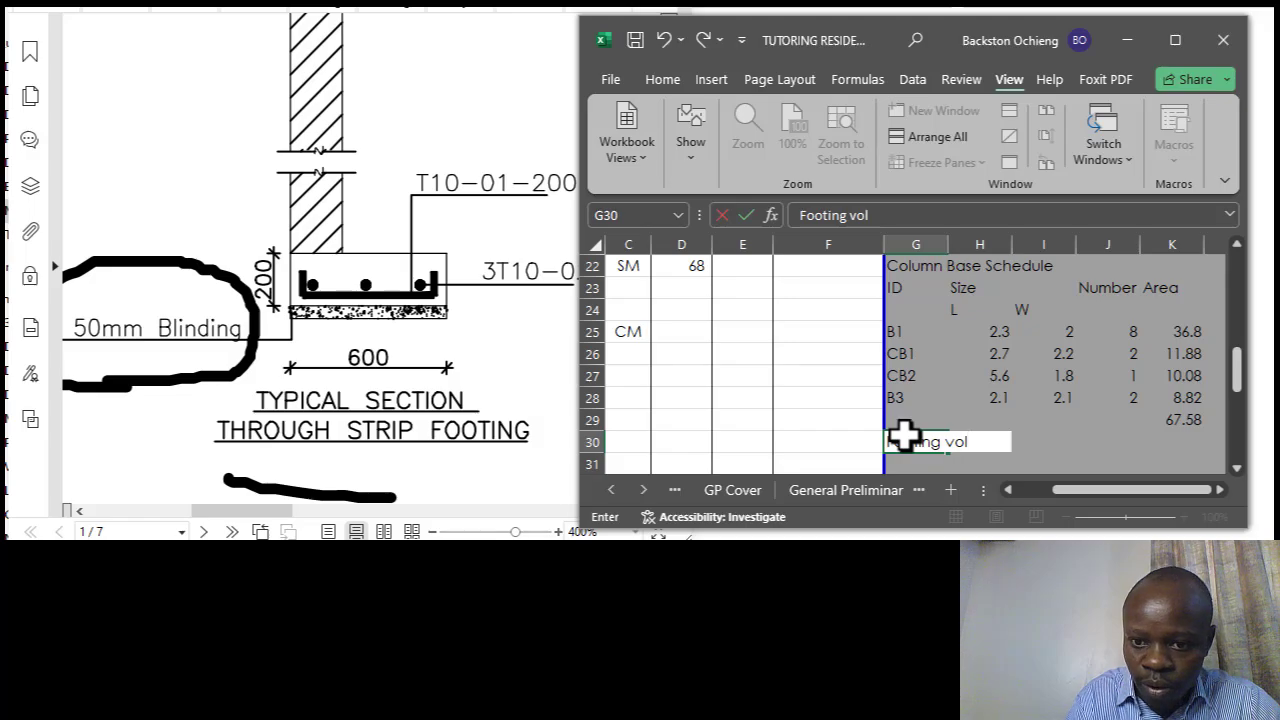
type(" vol")
Calculate the strip footing volume in I30 with the formula =I21*0.6*0.2.
left_click(1043, 443)
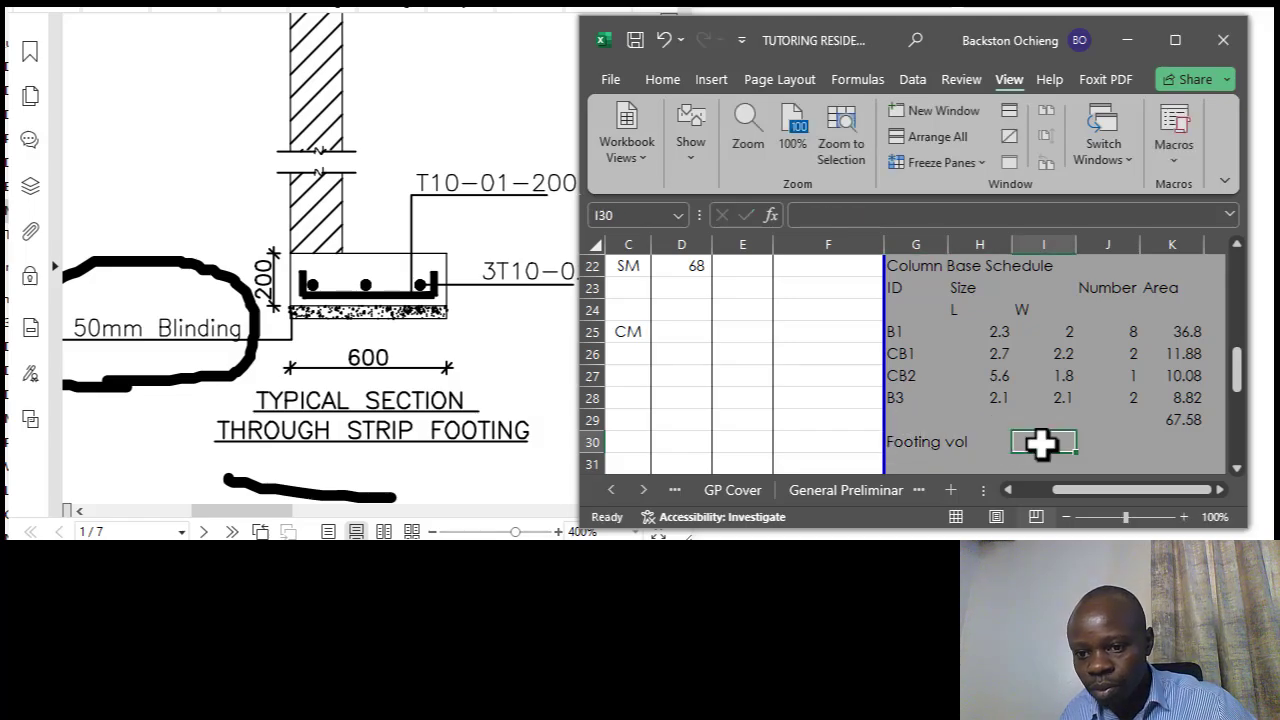
type("=")
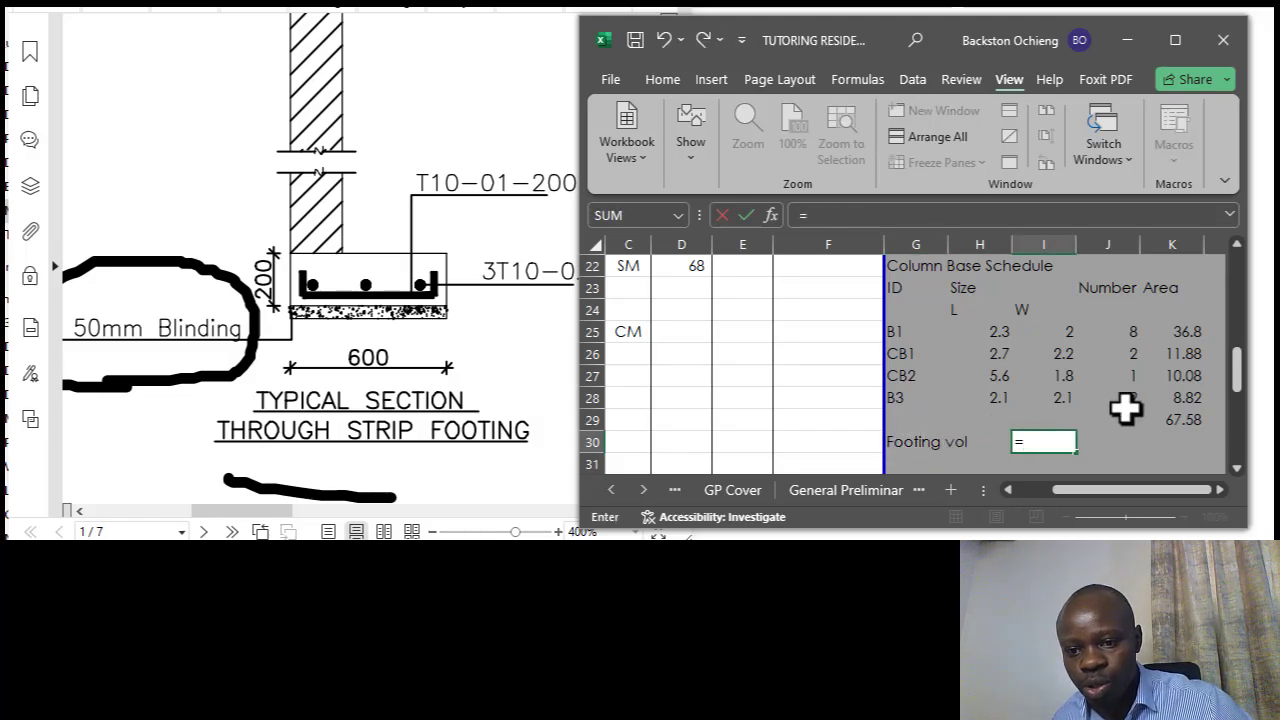
scroll(1125, 400, "up", 1)
left_click(1064, 310)
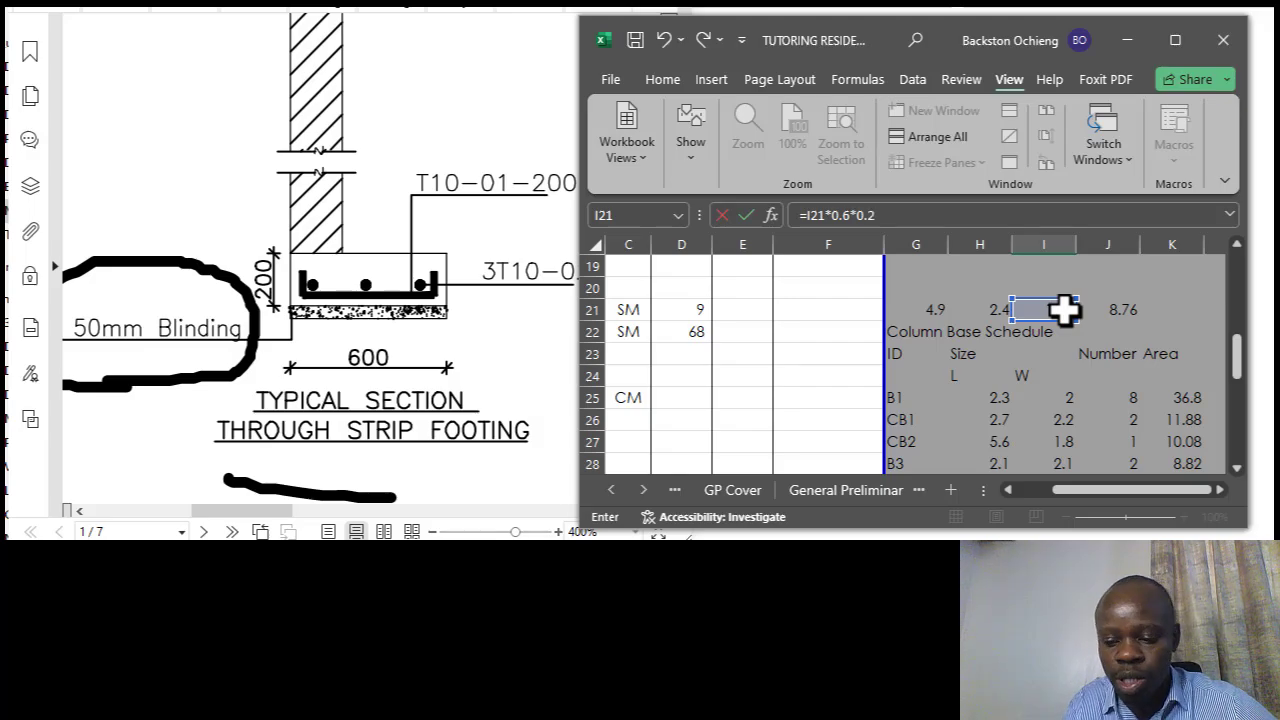
key("Return")
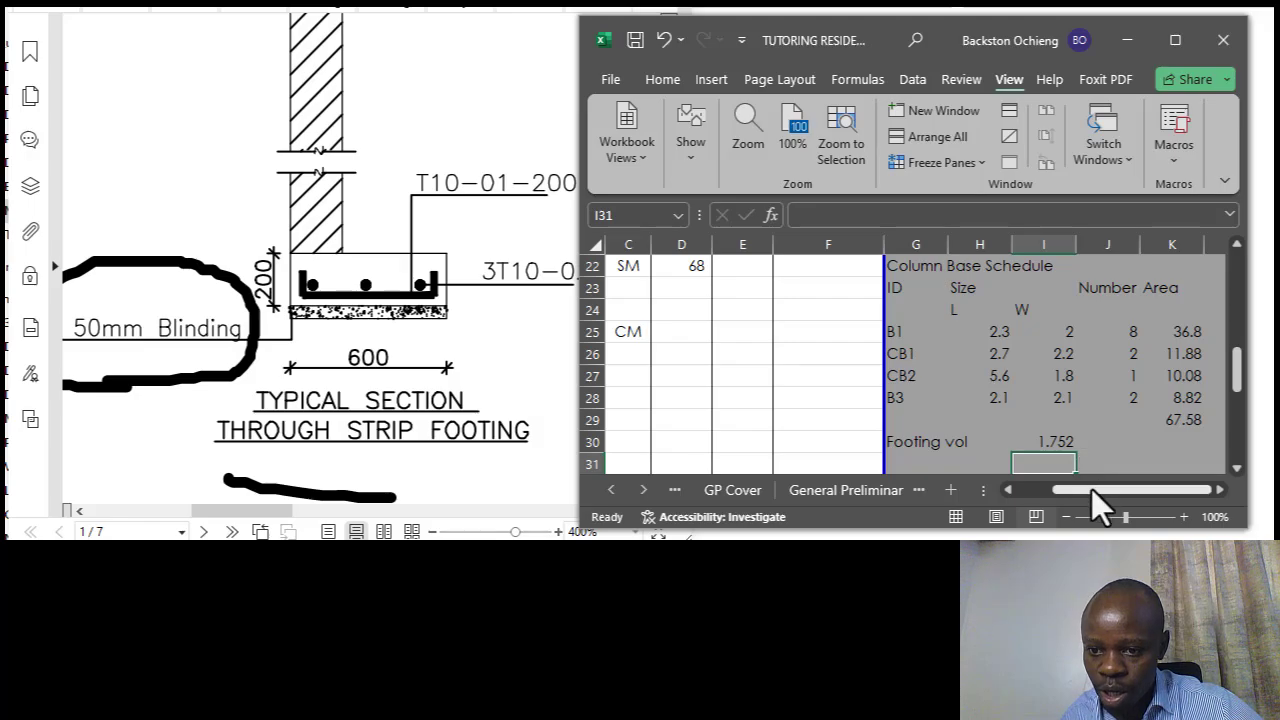
Enter 2 in D25 as the quantity of the reinforced concrete strip footing item.
left_click_drag(1091, 489, 1062, 490)
left_click(786, 335)
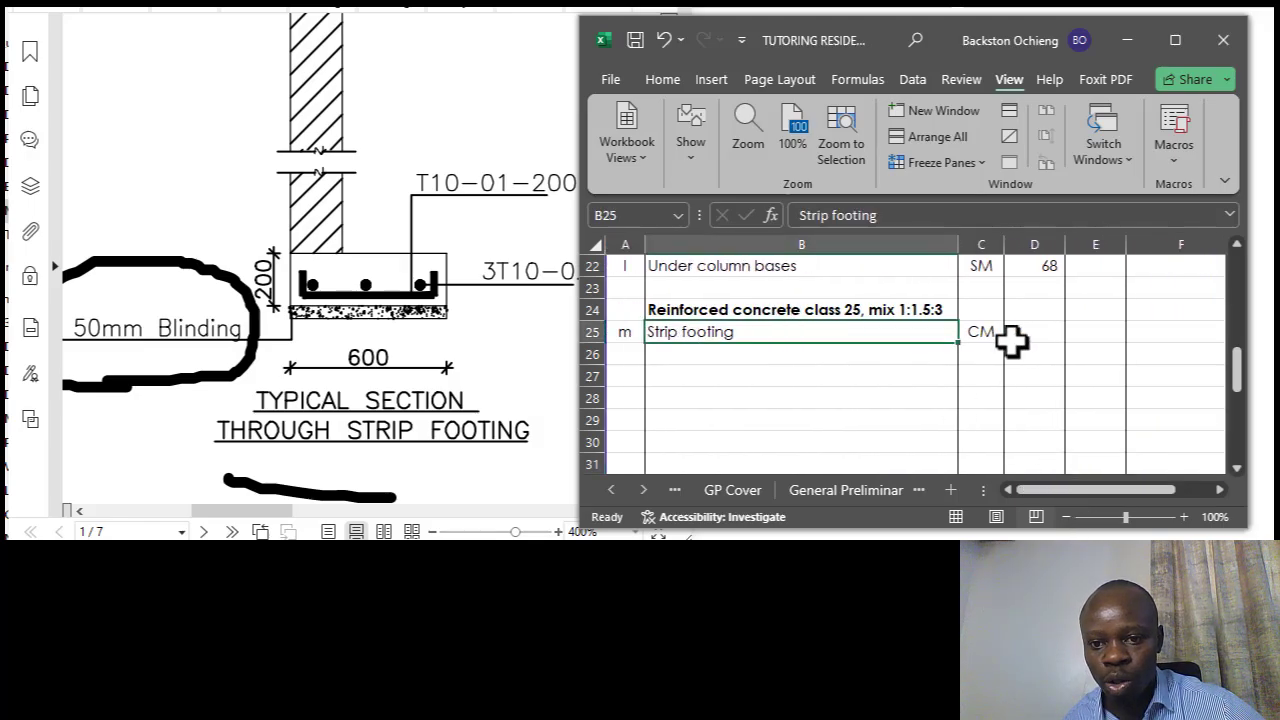
left_click(1016, 338)
type("2")
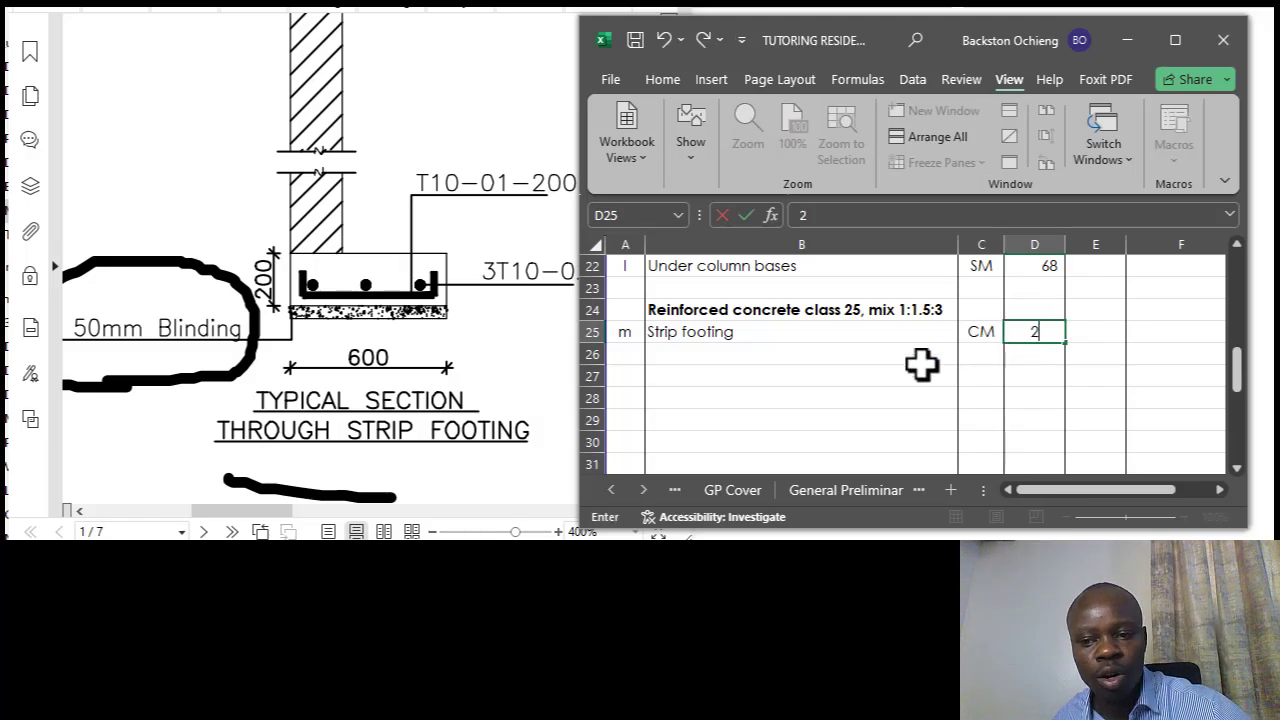
left_click(920, 365)
left_click(837, 331)
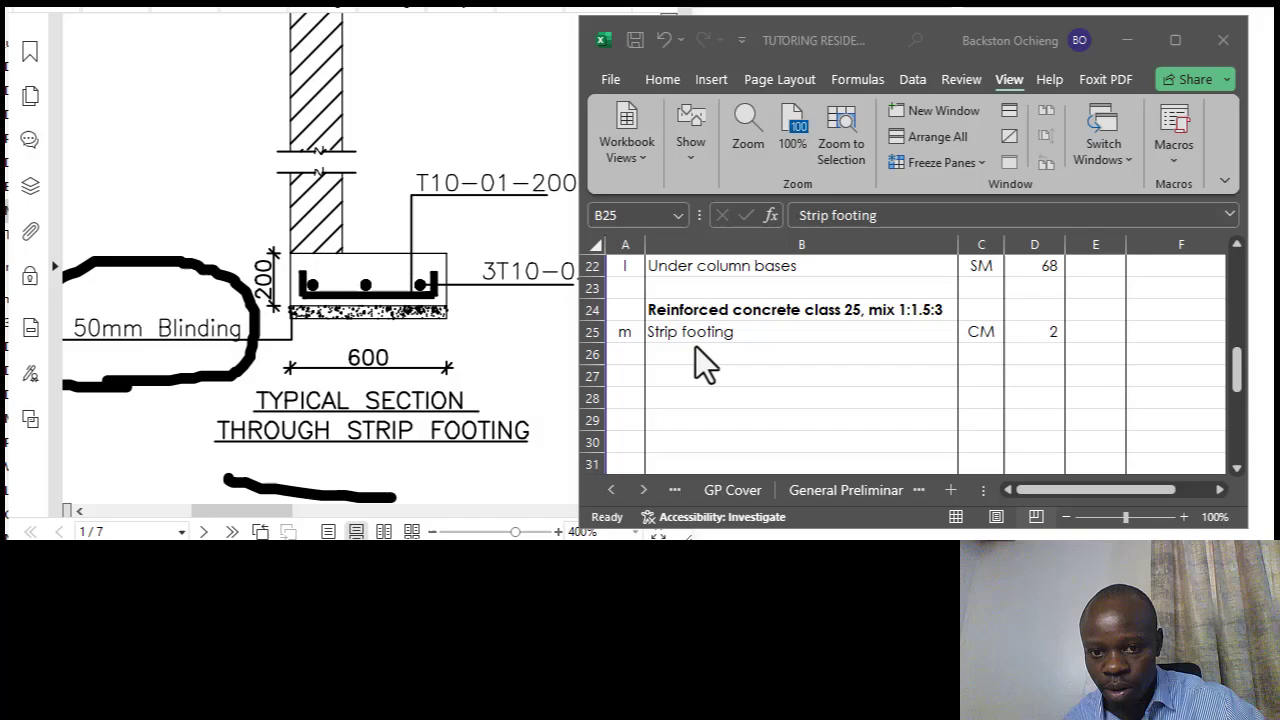
left_click(720, 341)
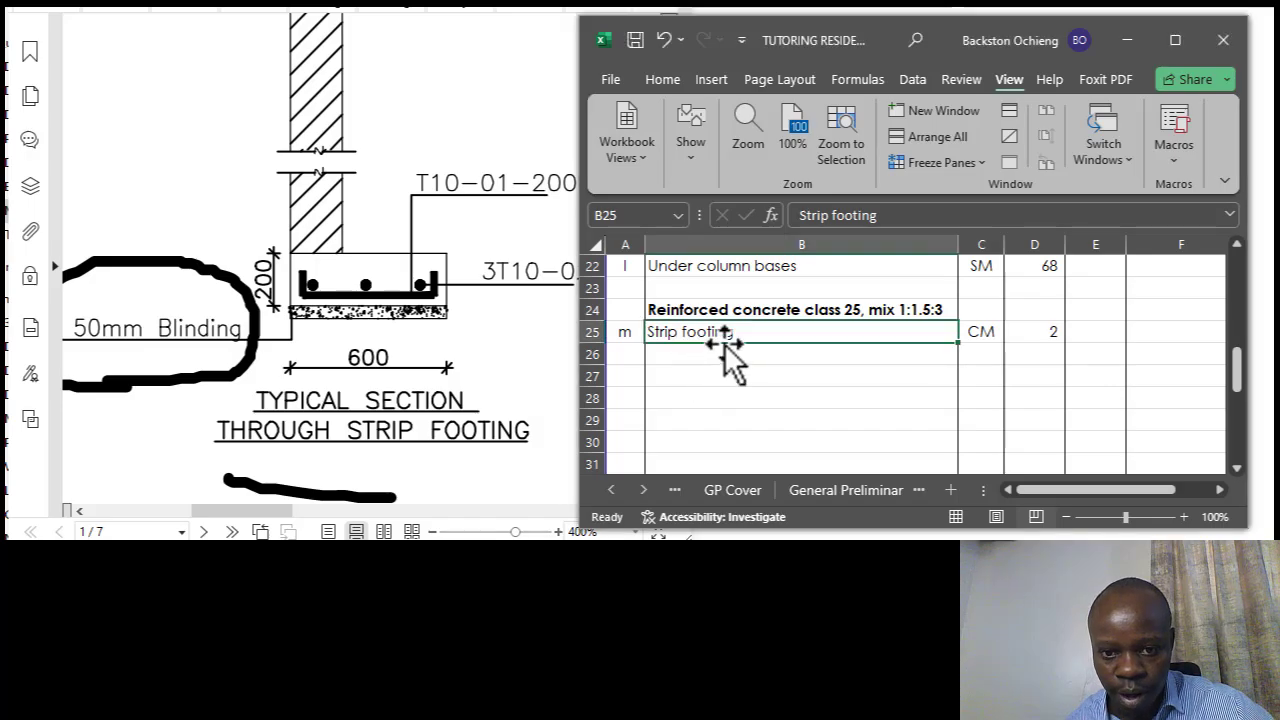
Add item n in row 26 below the strip footing item, with the description "Column bases" in B26.
left_click(615, 356)
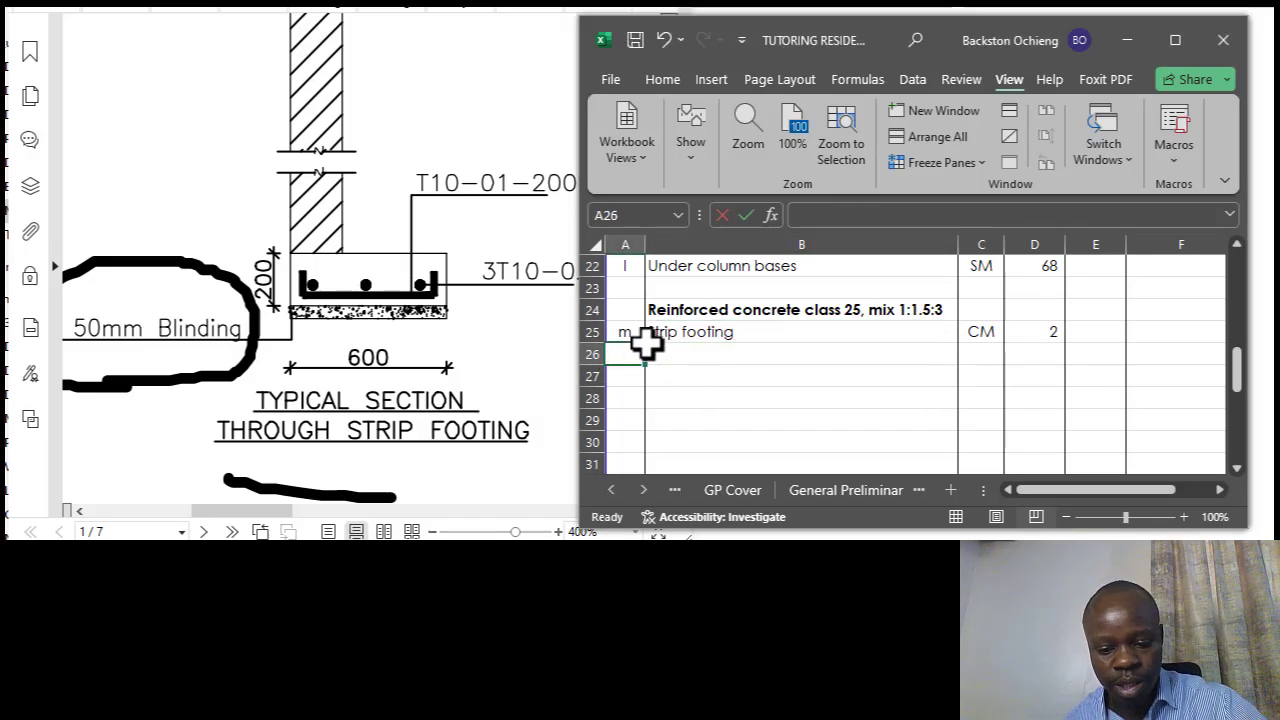
type("n")
left_click(708, 357)
scroll(790, 370, "up", 1)
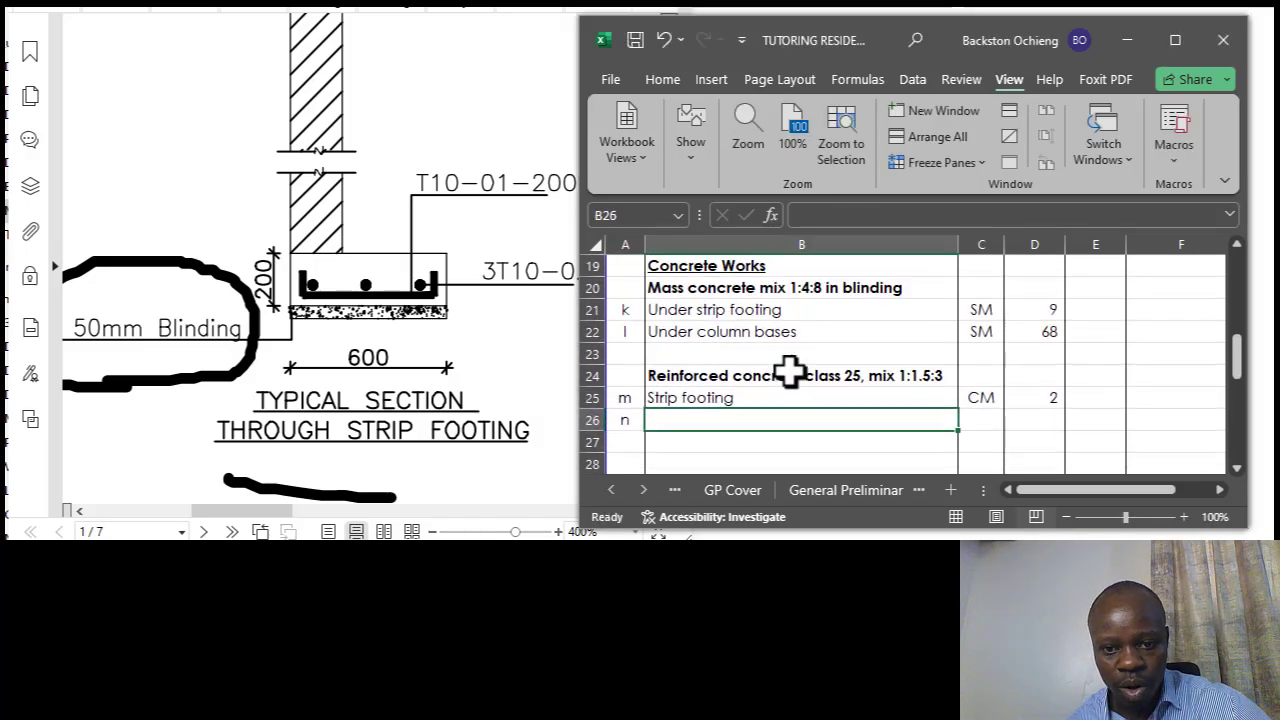
type("C")
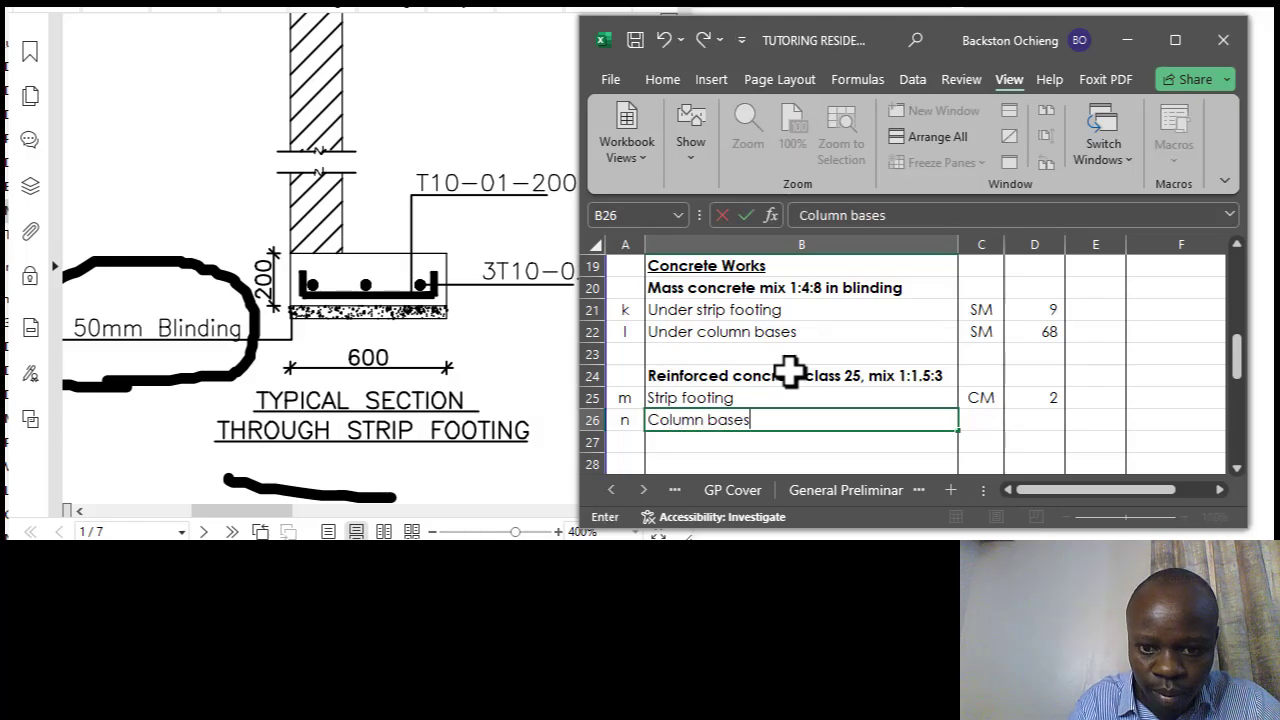
type("olumn bases")
left_click(795, 357)
left_click(788, 420)
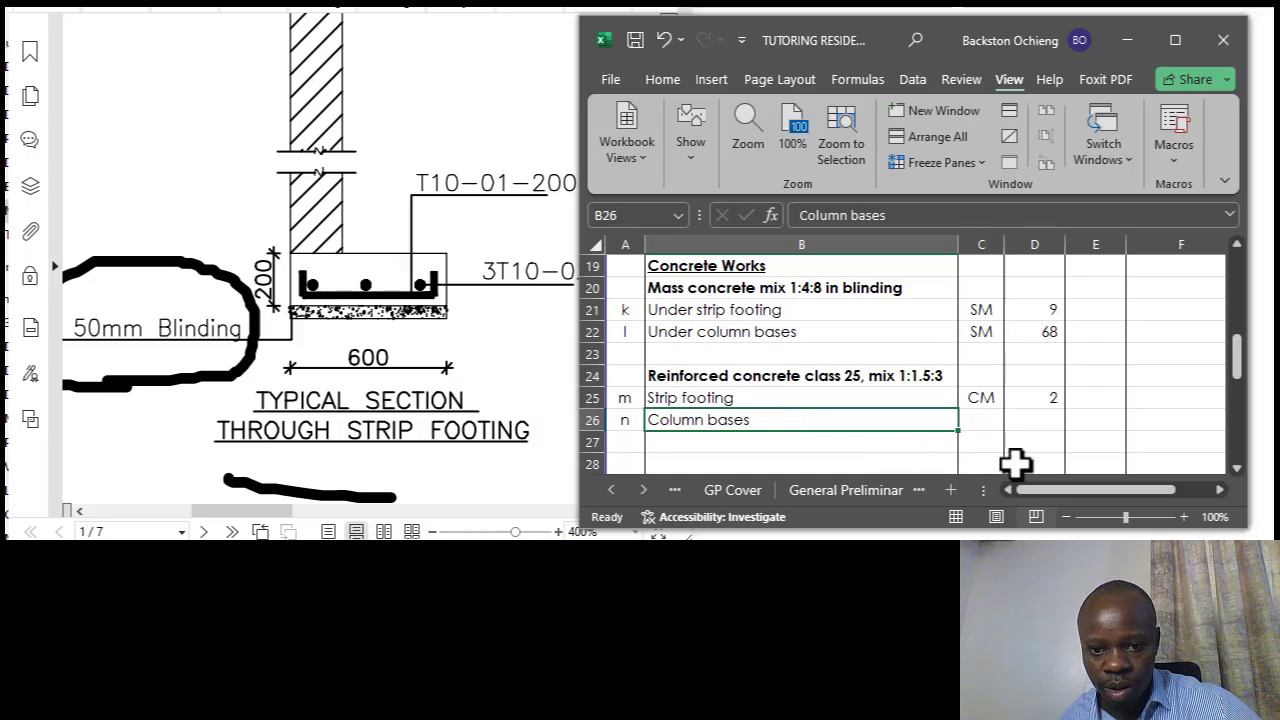
Examine the lengths and widths in the column base schedule for use in the concrete volume calculation.
left_click_drag(1050, 491, 1090, 497)
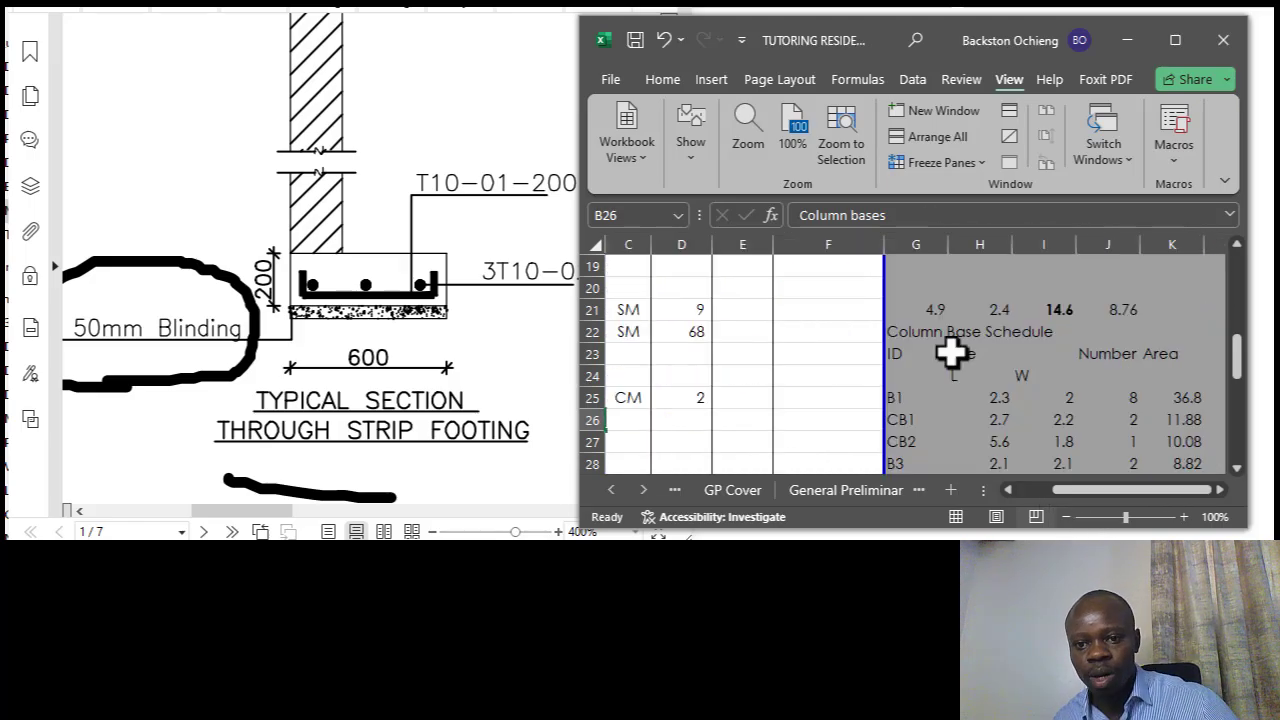
left_click(962, 354)
scroll(960, 300, "down", 1)
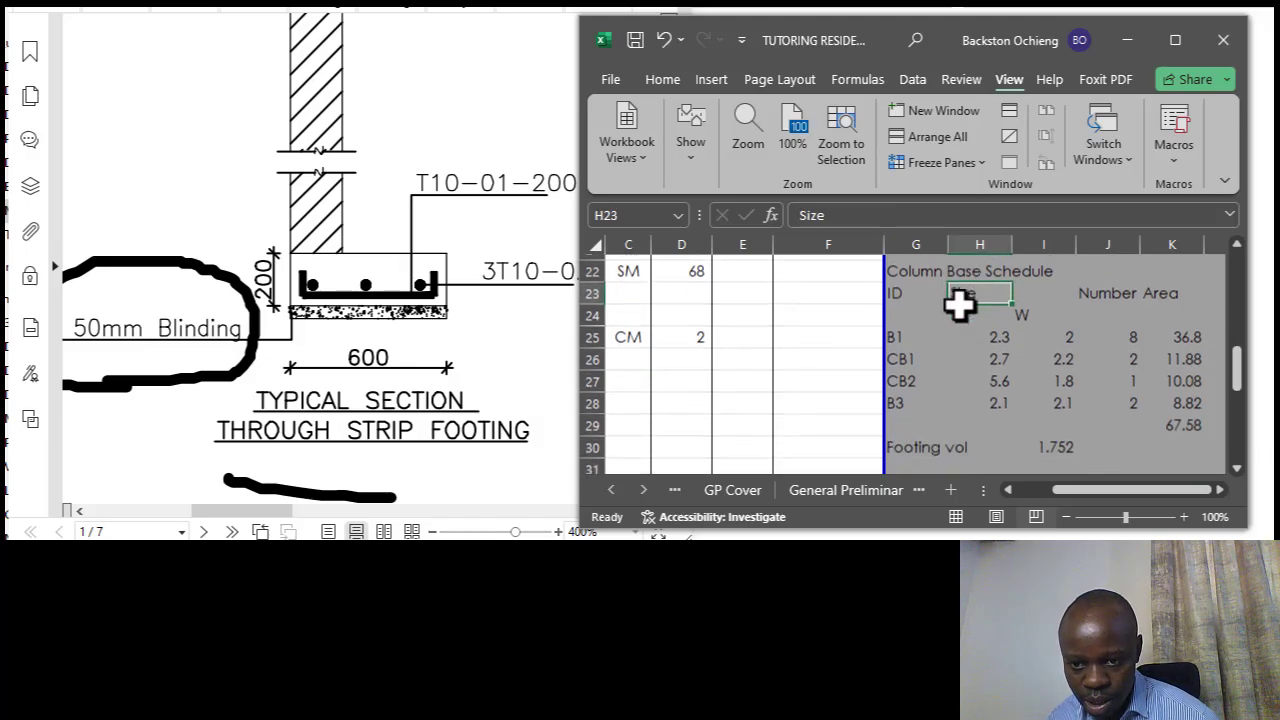
left_click(973, 309)
left_click(999, 329)
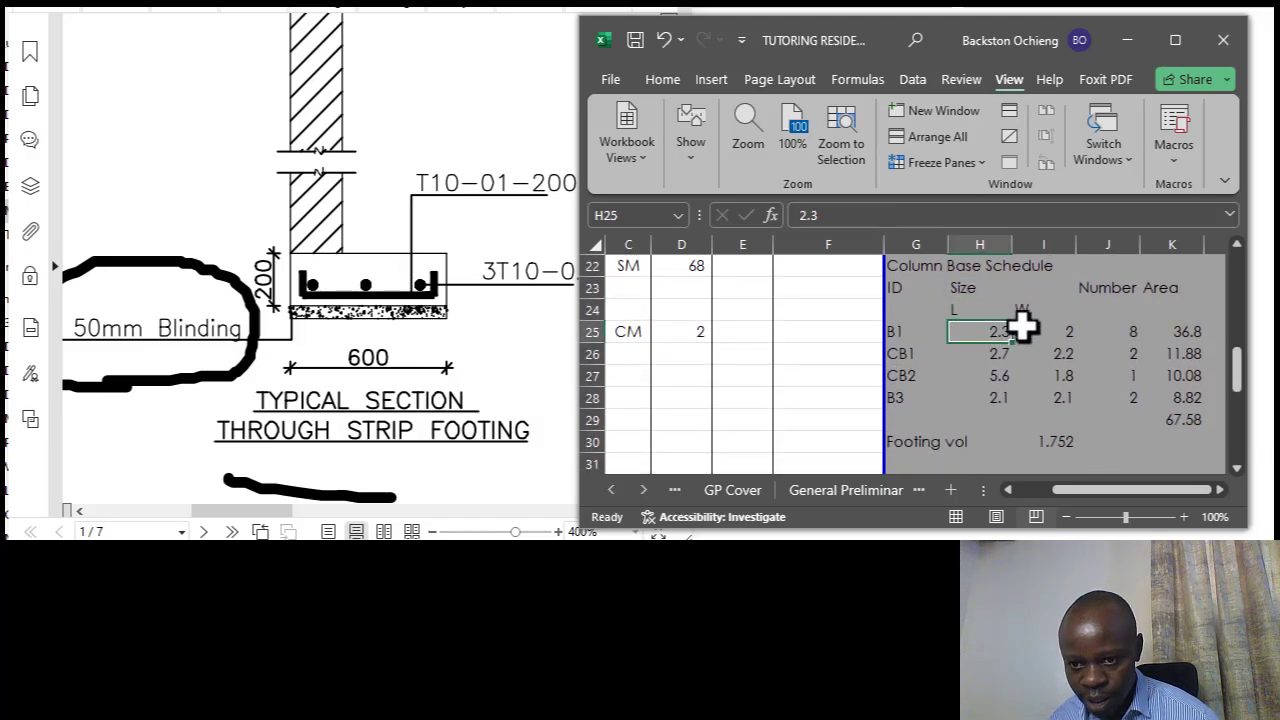
left_click(1030, 309)
left_click(1006, 333)
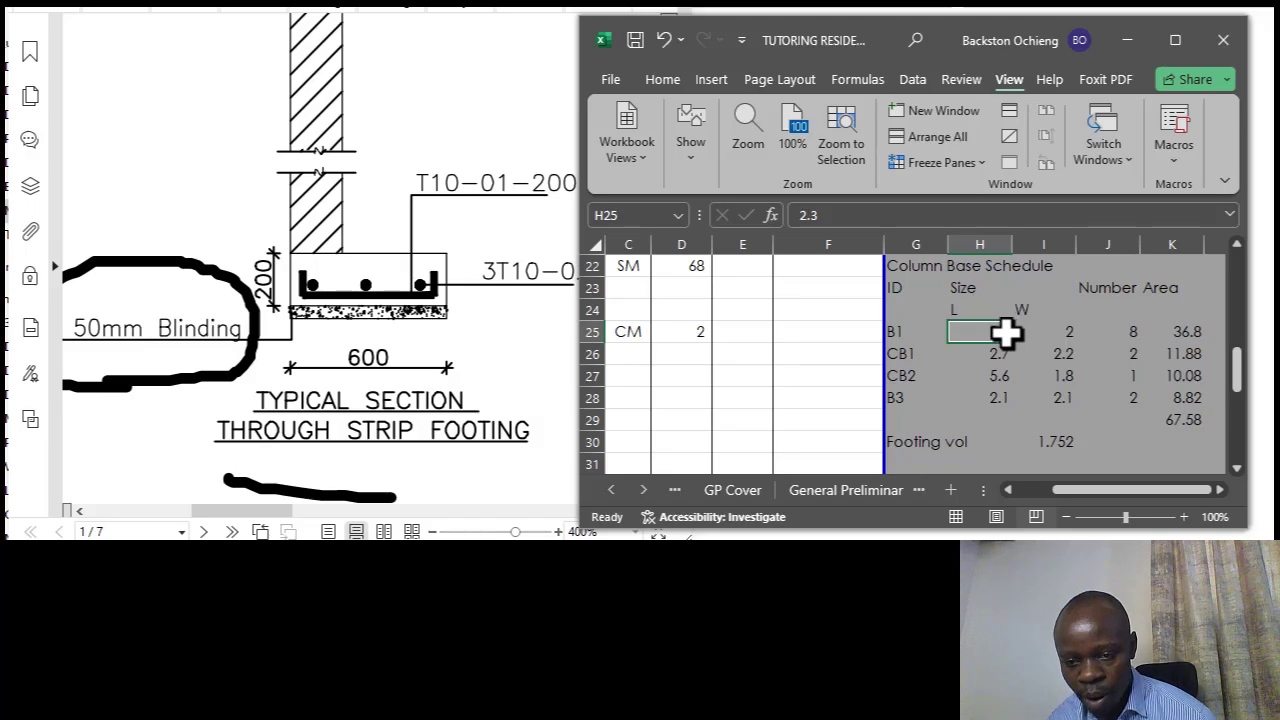
left_click_drag(1115, 487, 1140, 488)
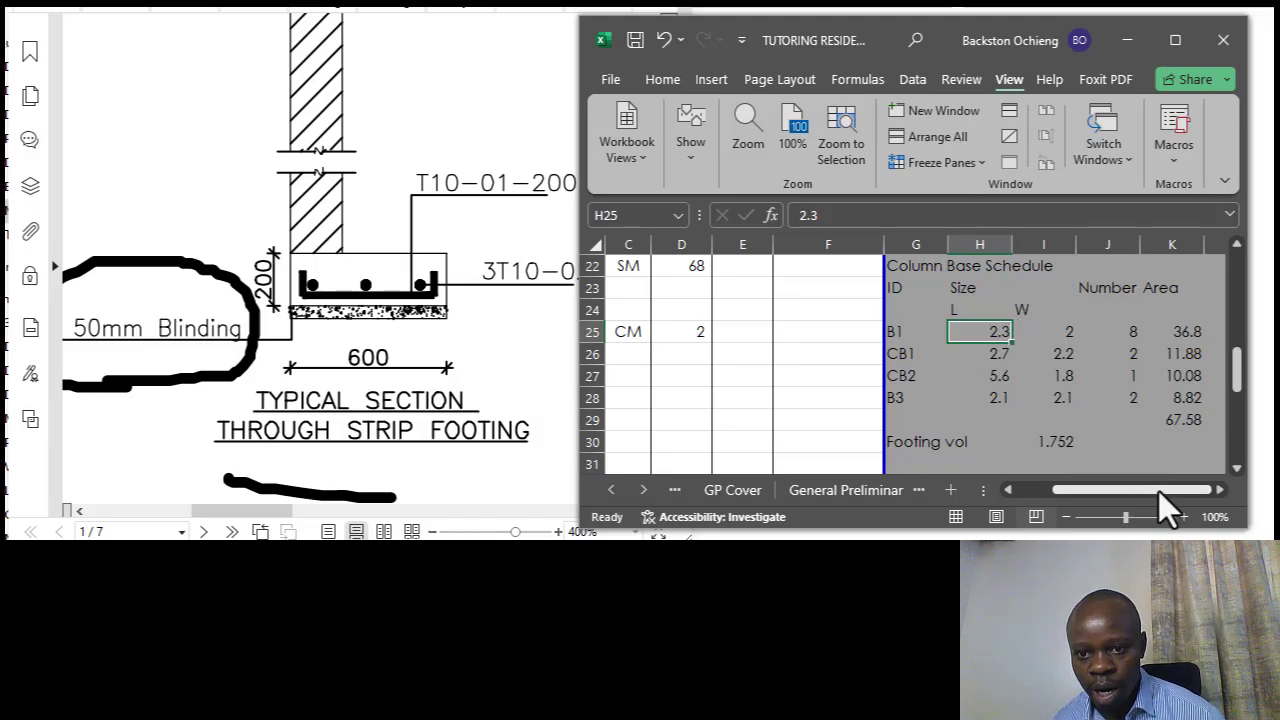
Extend the schedule title in G22 to read "Column Base Schedule (Blinding)".
left_click(929, 266)
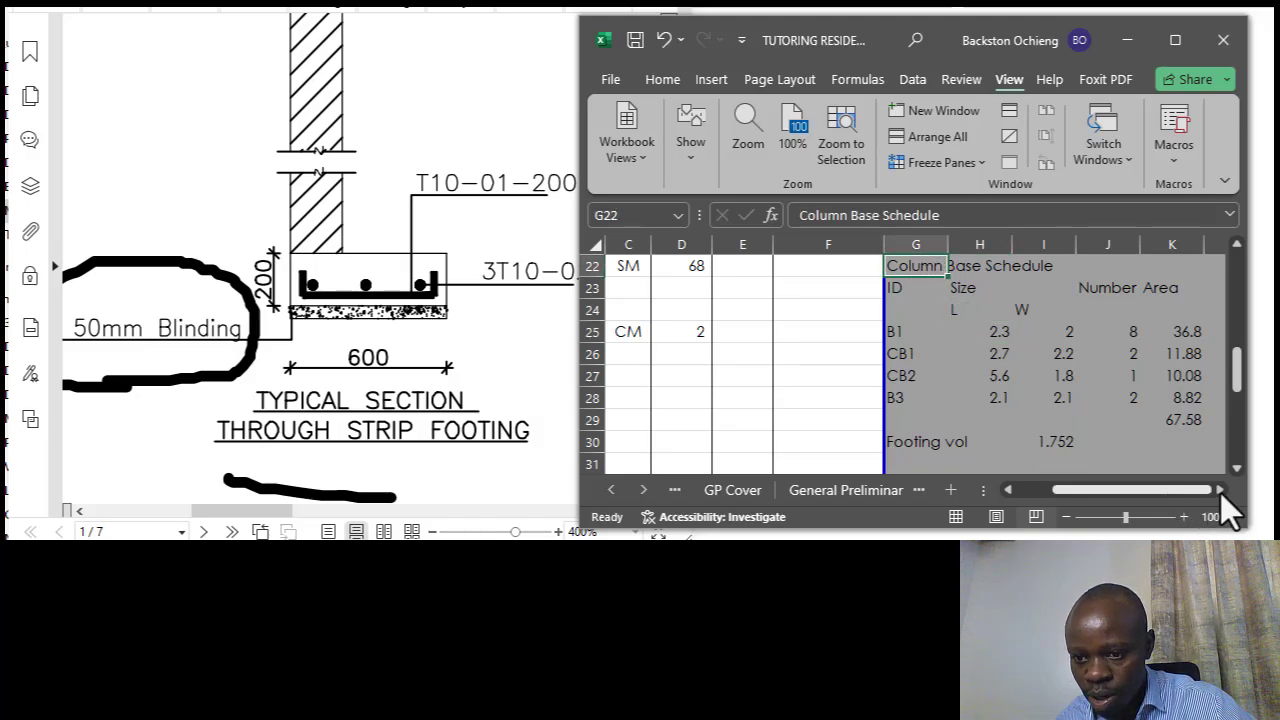
left_click_drag(1220, 492, 1224, 490)
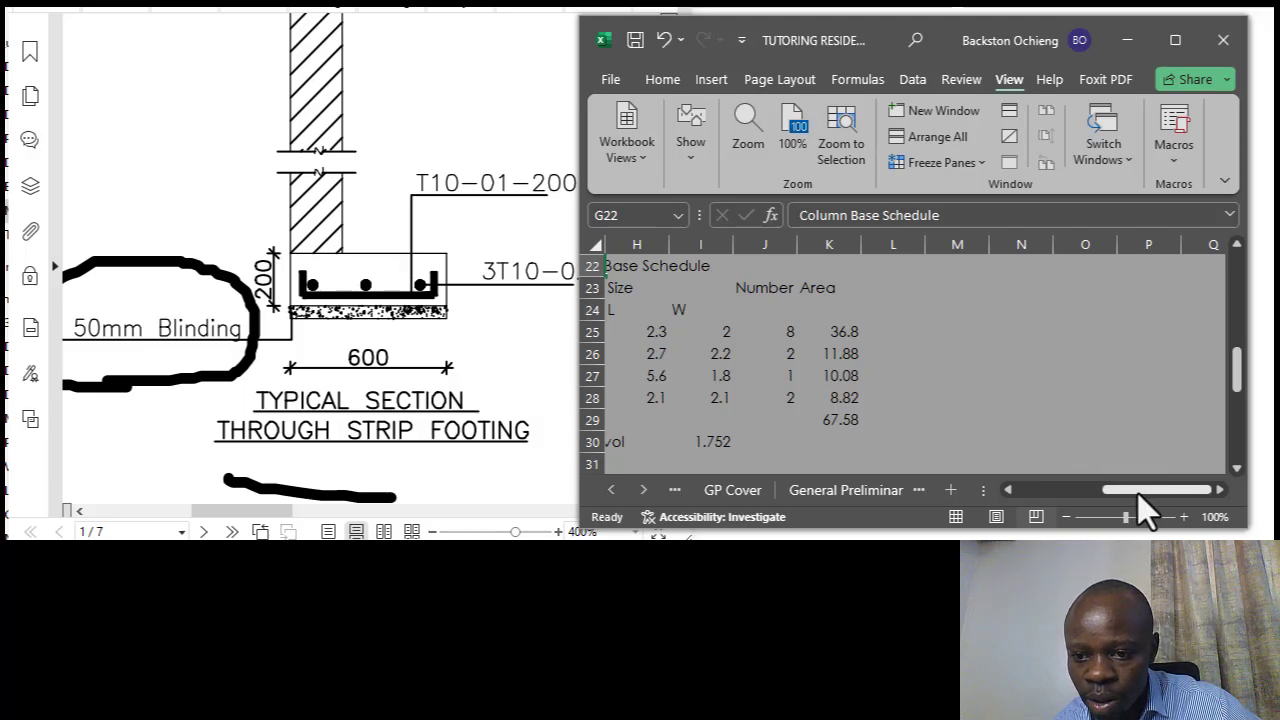
left_click_drag(1140, 490, 1112, 490)
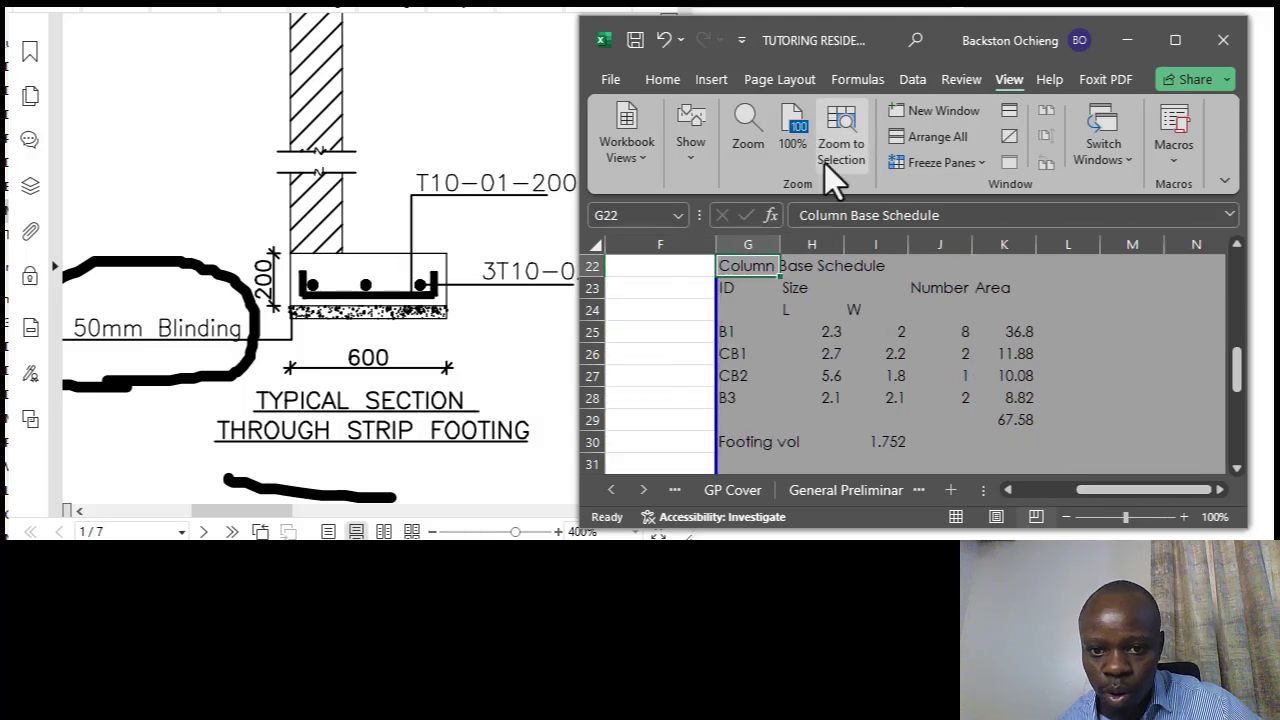
type("e")
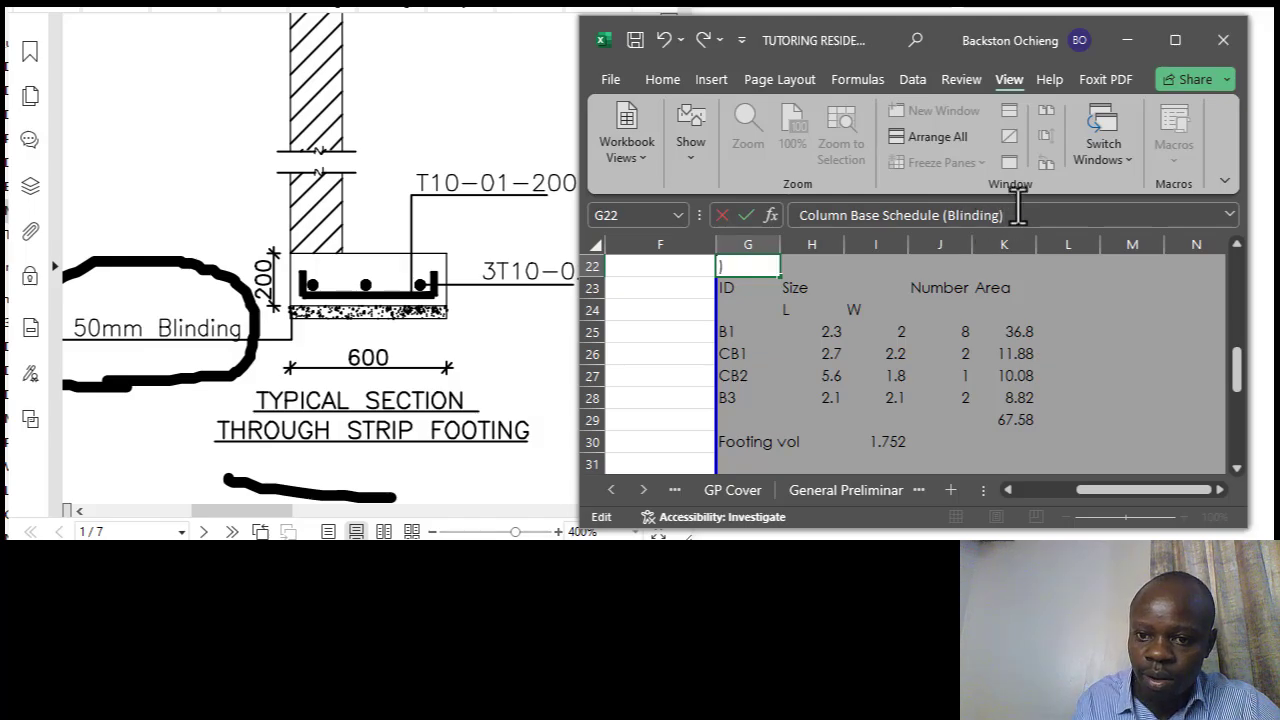
left_click(866, 350)
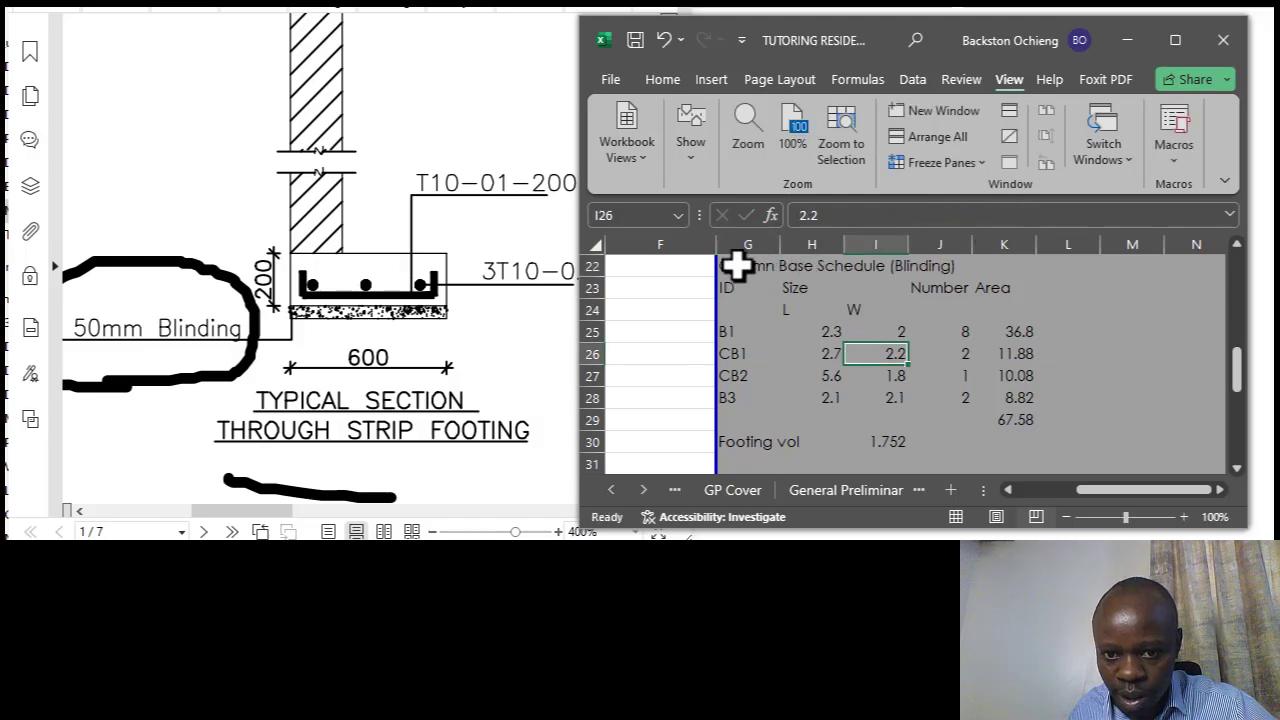
Copy the whole Column Base Schedule (Blinding) table in G22:K29, including its area total.
left_click_drag(737, 265, 1015, 418)
key("ctrl+c")
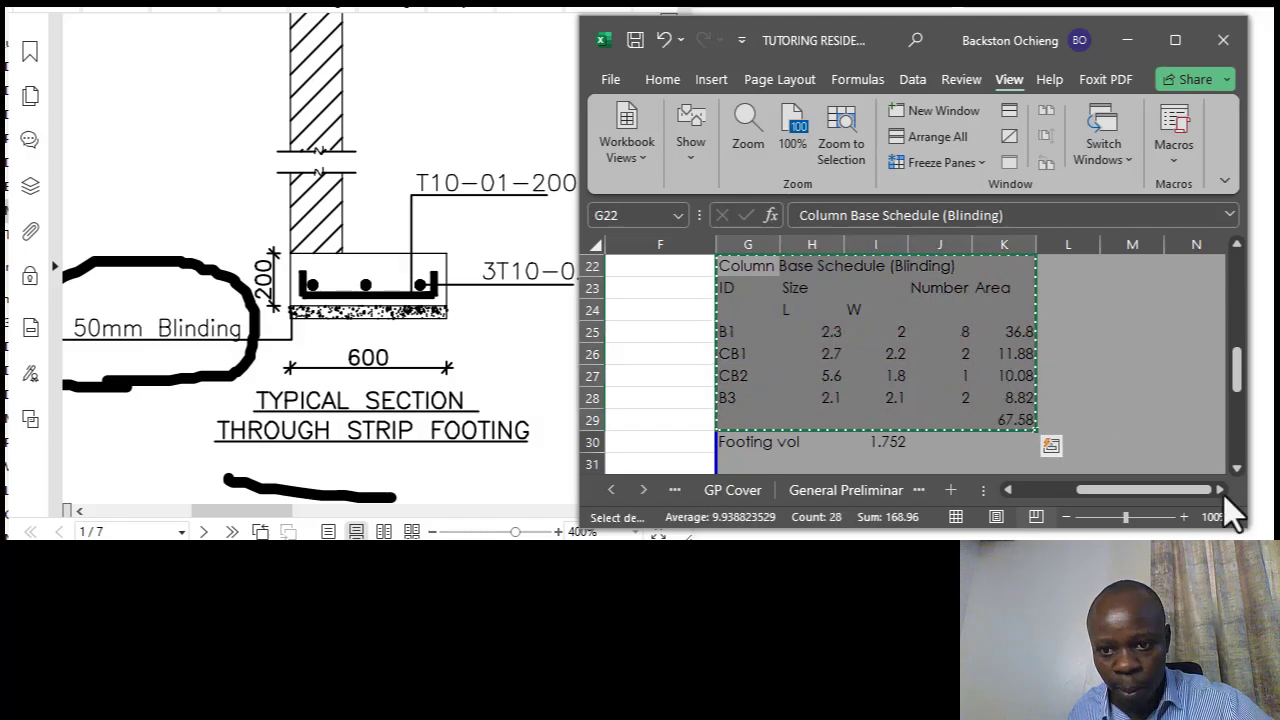
left_click(1218, 491)
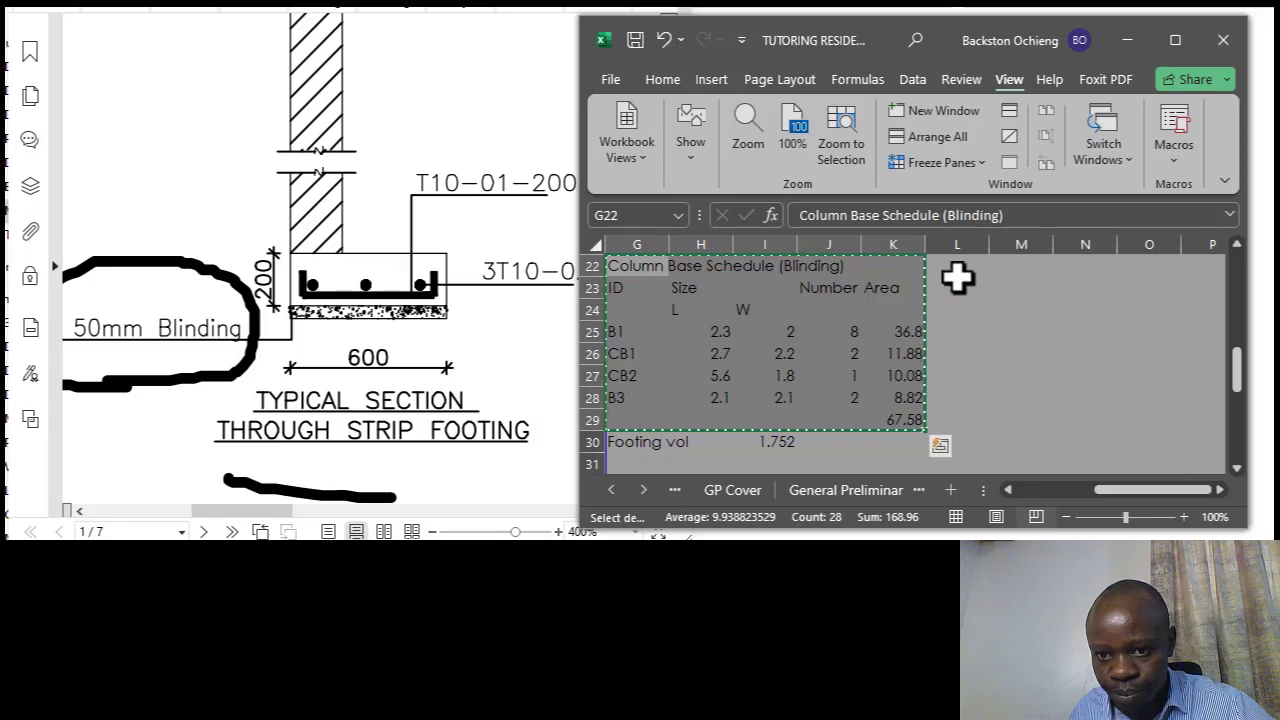
left_click(957, 266)
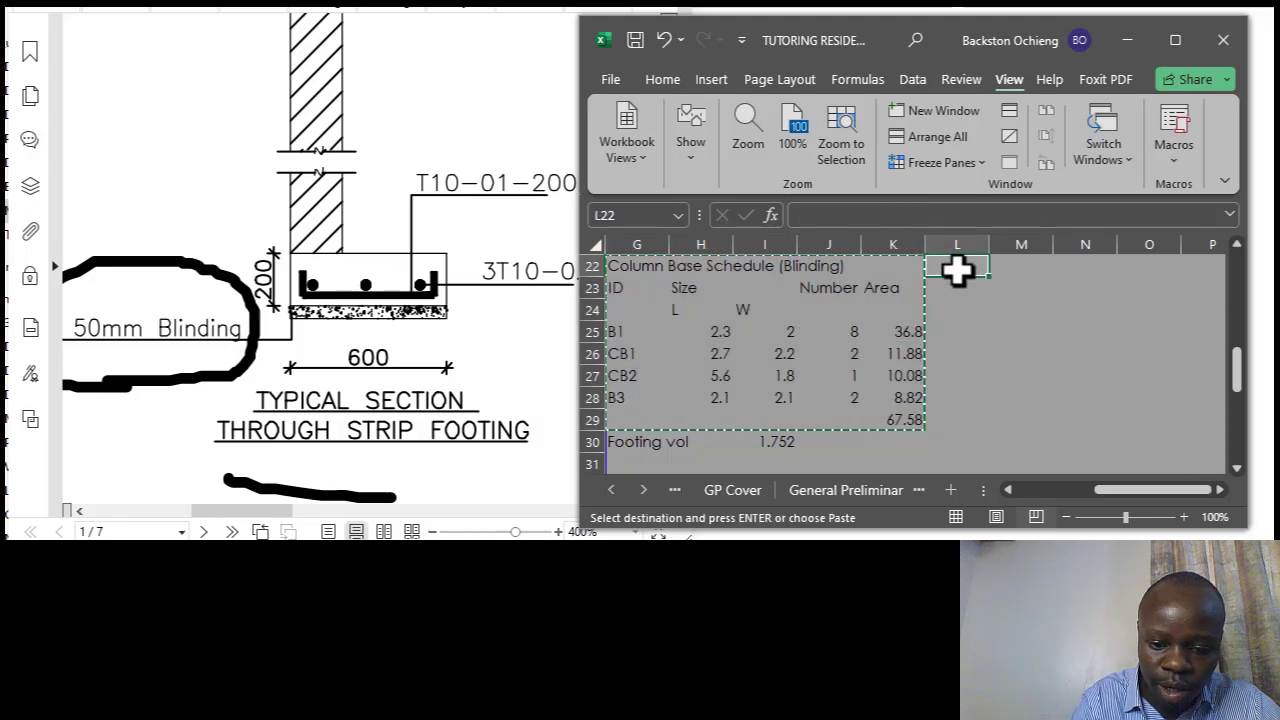
key("ctrl+v")
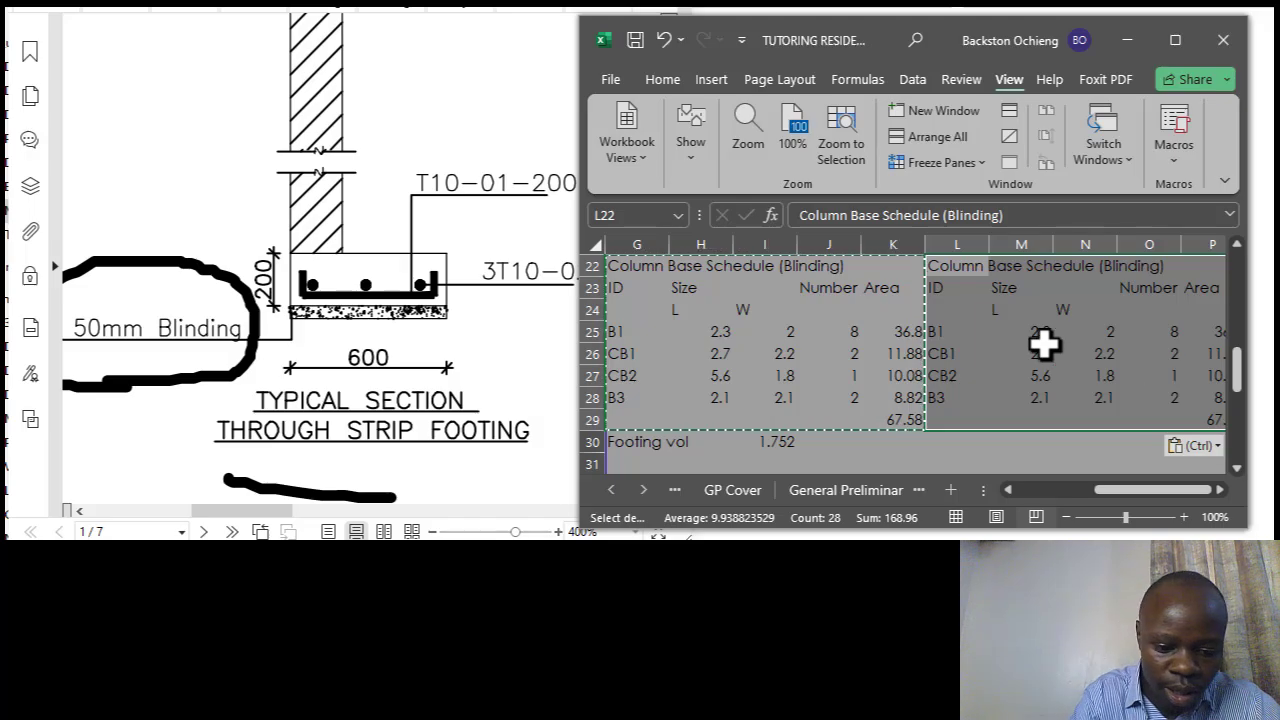
key("ctrl+z")
Paste the copied schedule starting at M22, leaving column L empty between the two tables.
left_click(1020, 268)
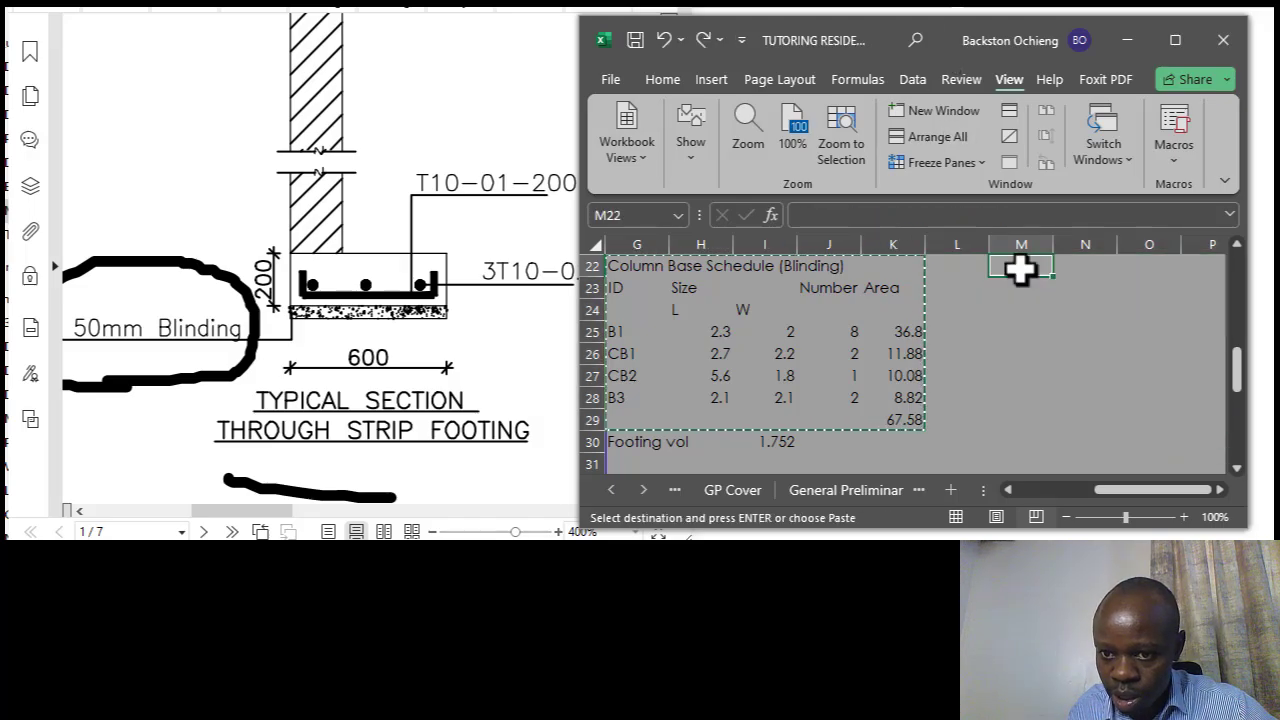
key("ctrl+v")
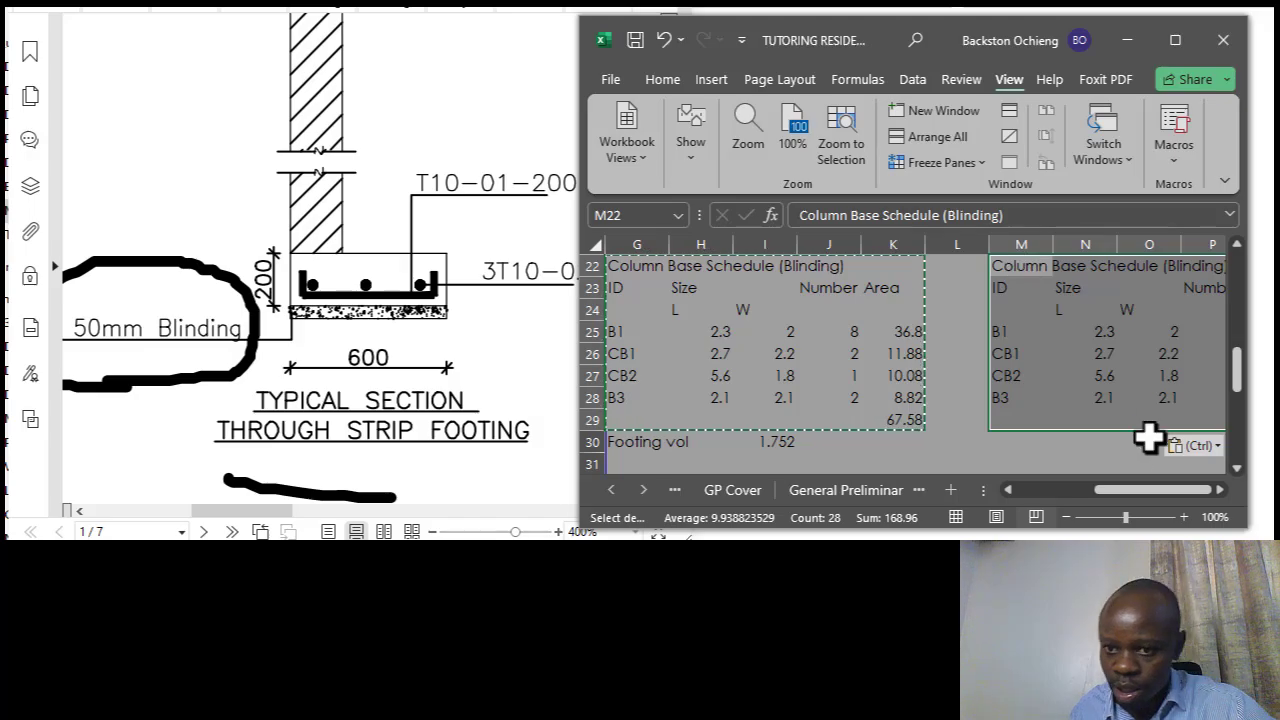
left_click(1222, 490)
left_click(1222, 490)
left_click(1018, 353)
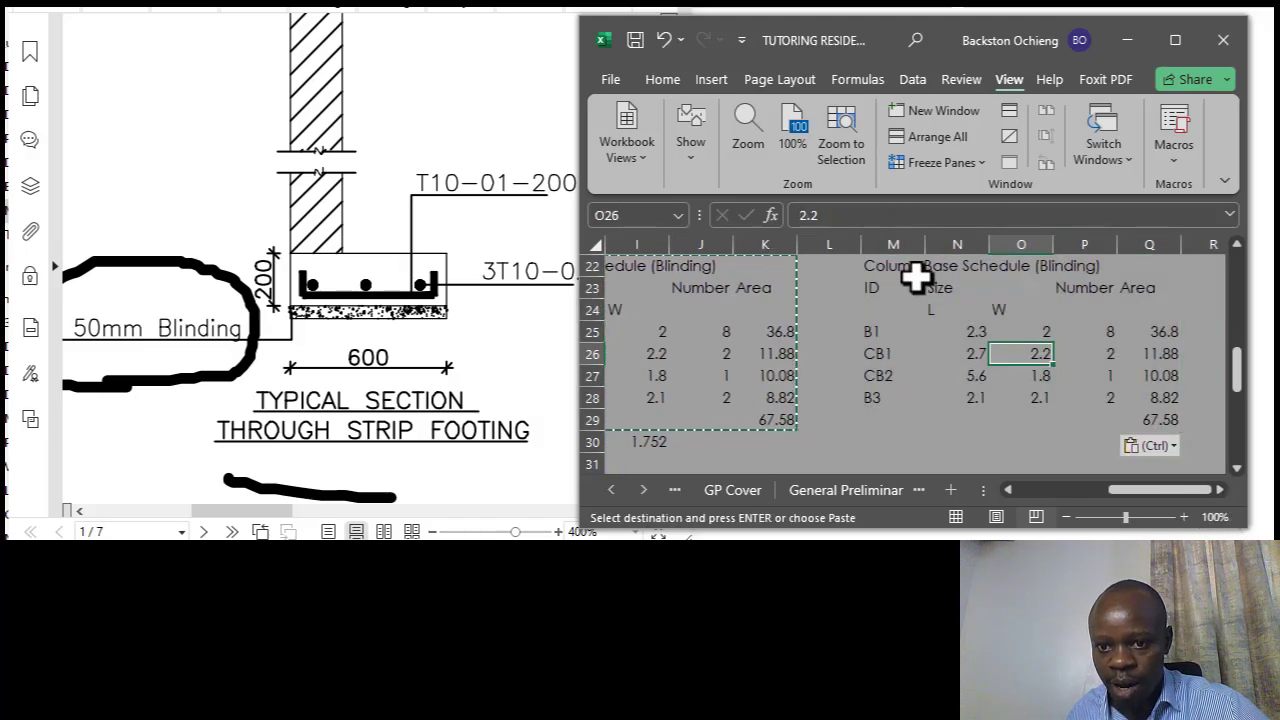
Retitle the pasted schedule in M22 as "Column Base Schedule (Conc. Bases)".
left_click(908, 268)
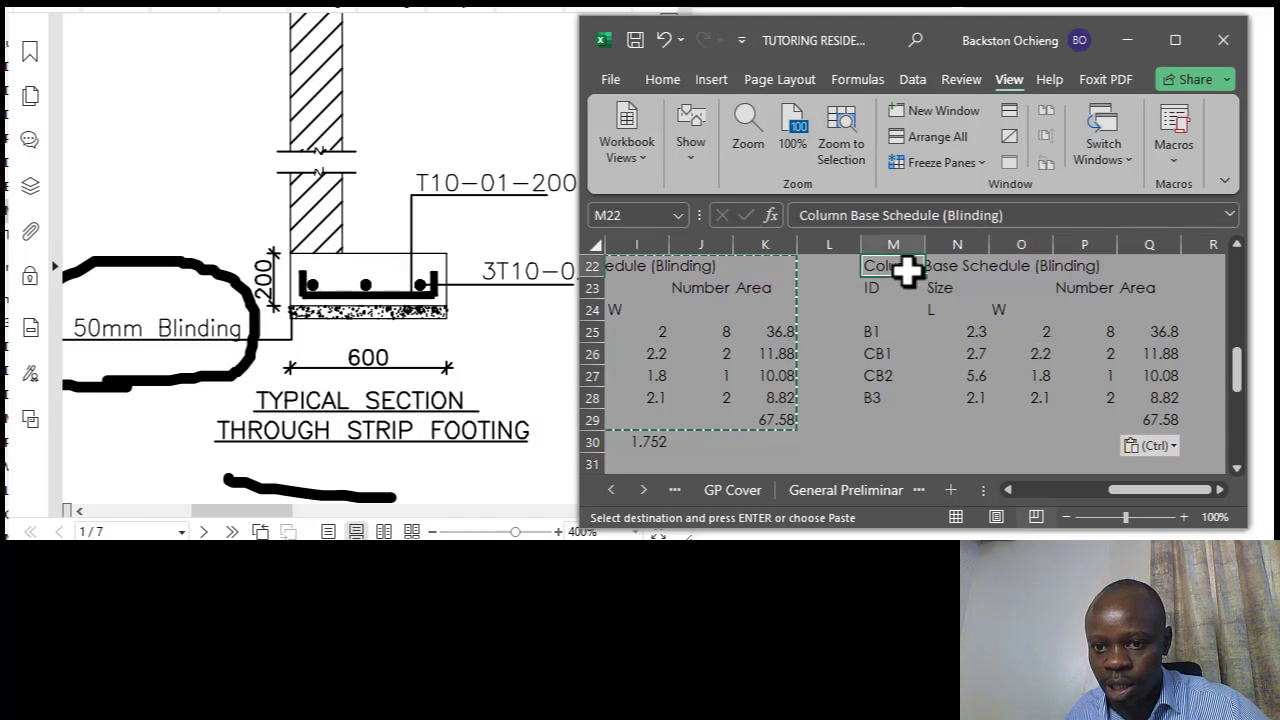
left_click(993, 215)
key("BackSpace")
key("BackSpace")
key("BackSpace")
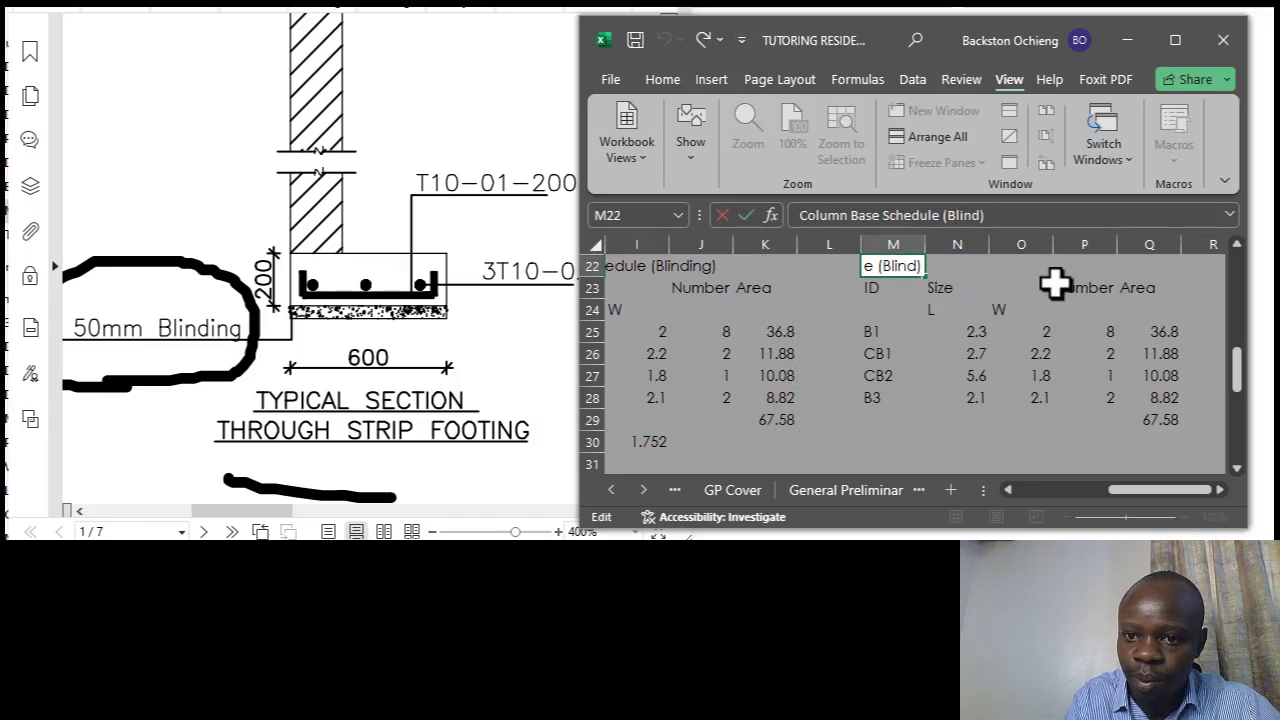
key("BackSpace")
key("BackSpace")
key("BackSpace")
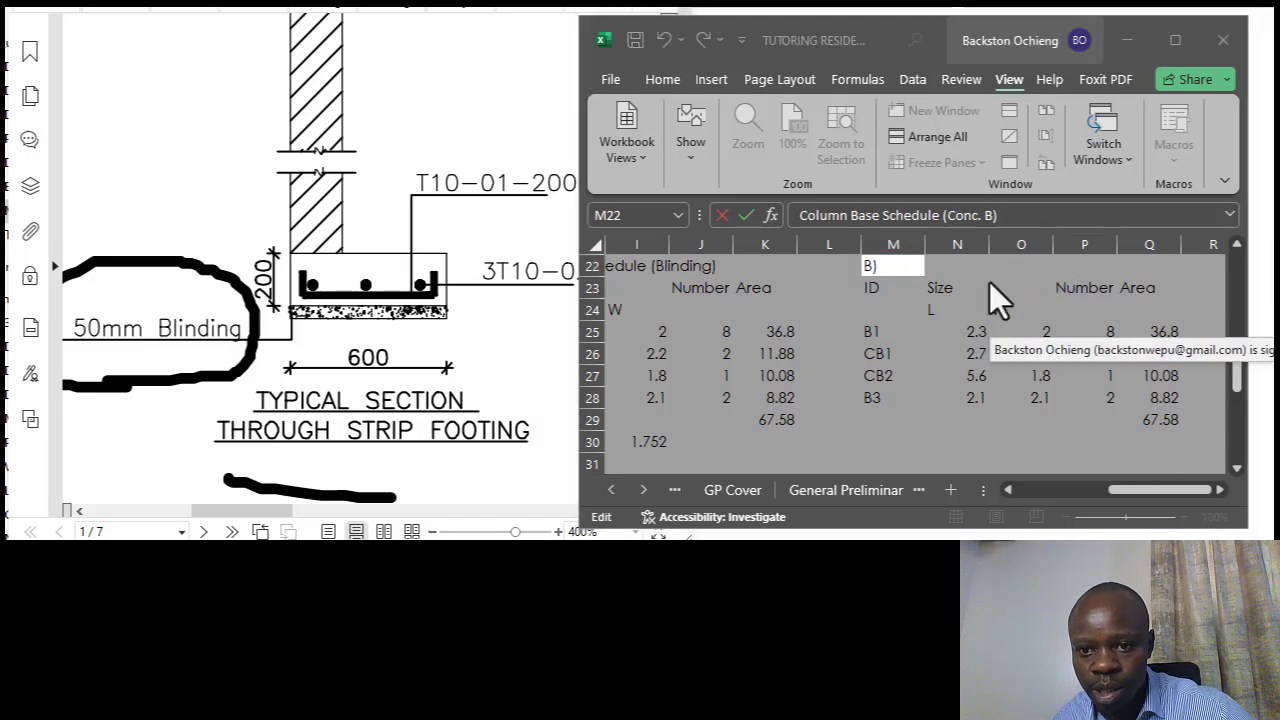
left_click(986, 214)
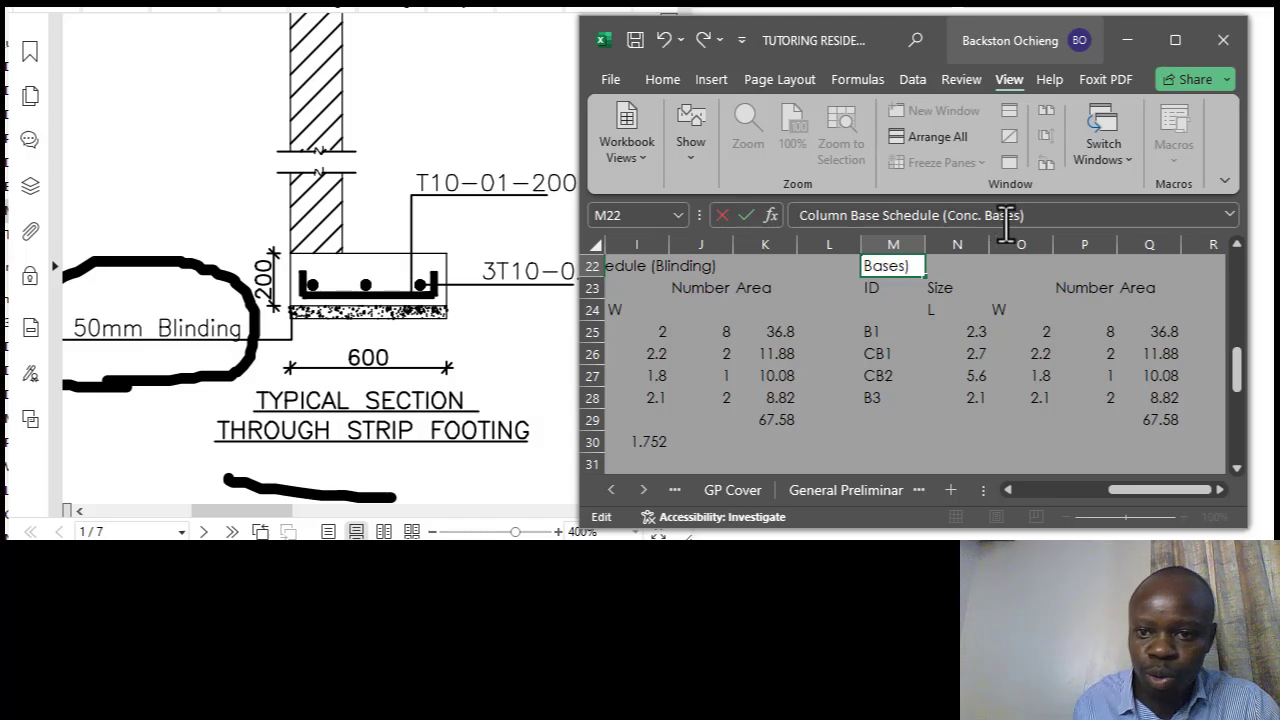
key("Return")
Examine the area total, ID column and L and W size headings of the concrete bases schedule.
left_click(1152, 420)
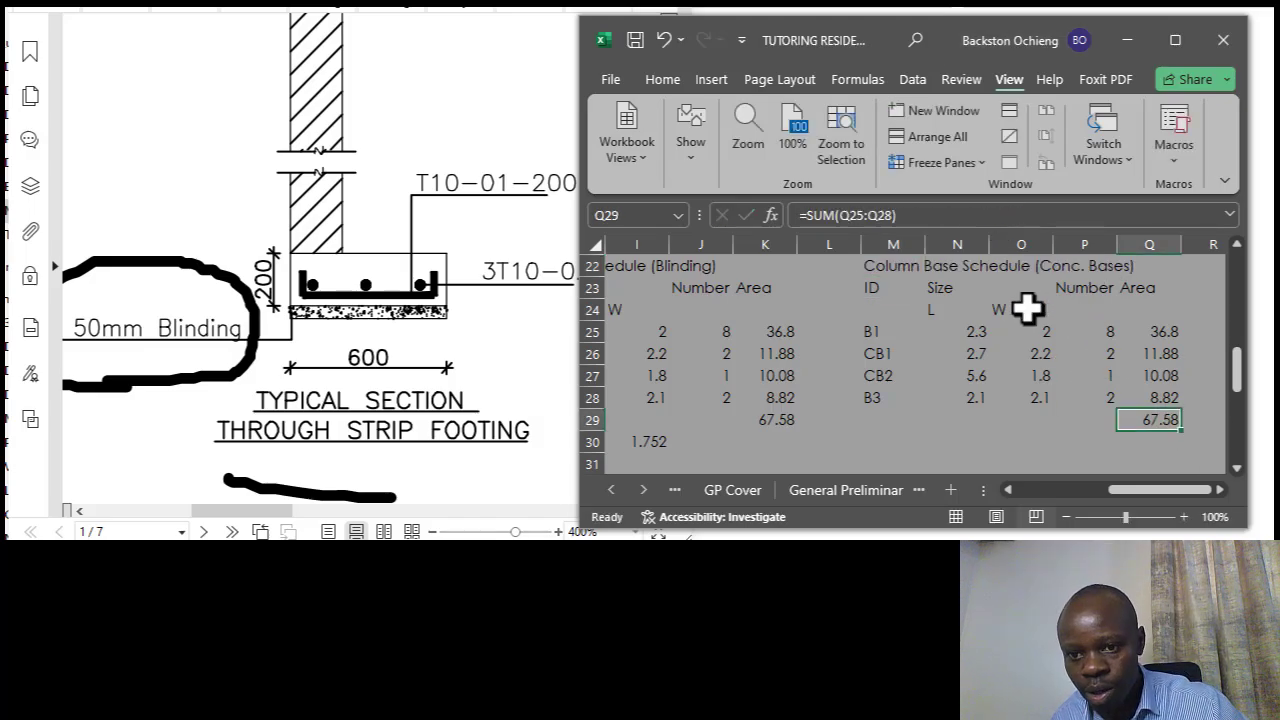
left_click(895, 264)
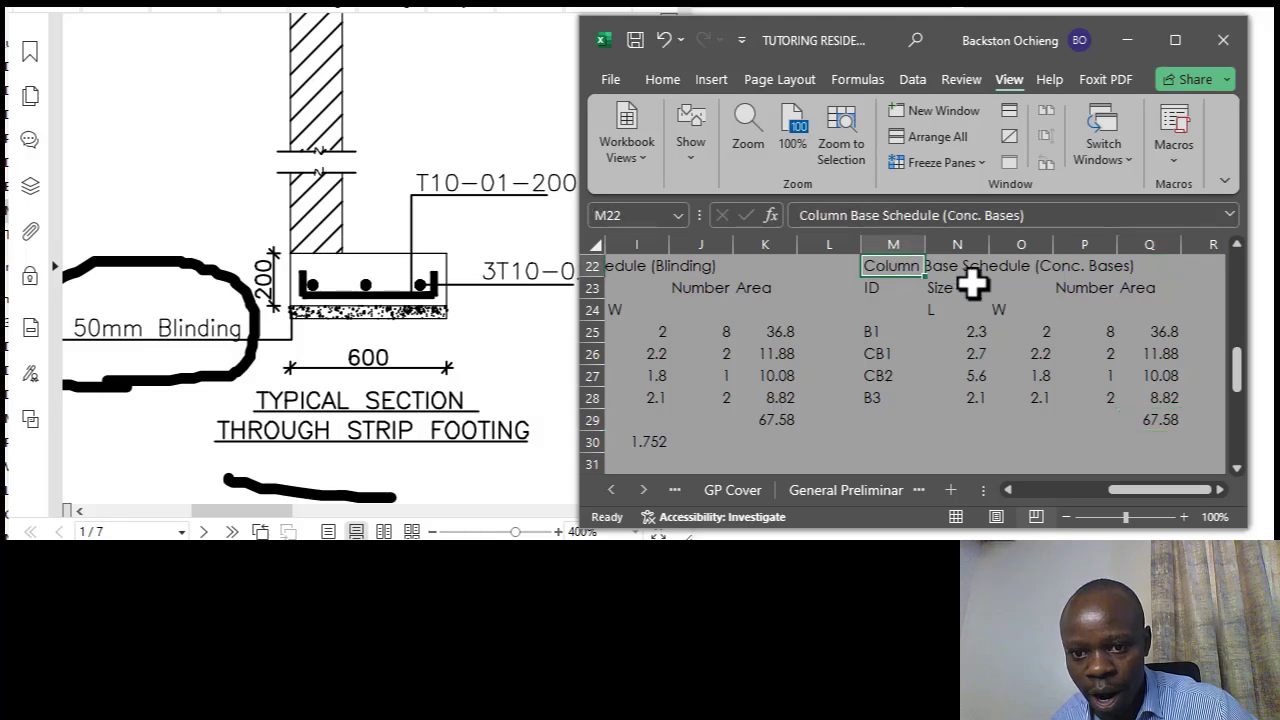
left_click(906, 367)
left_click(886, 287)
left_click(945, 290)
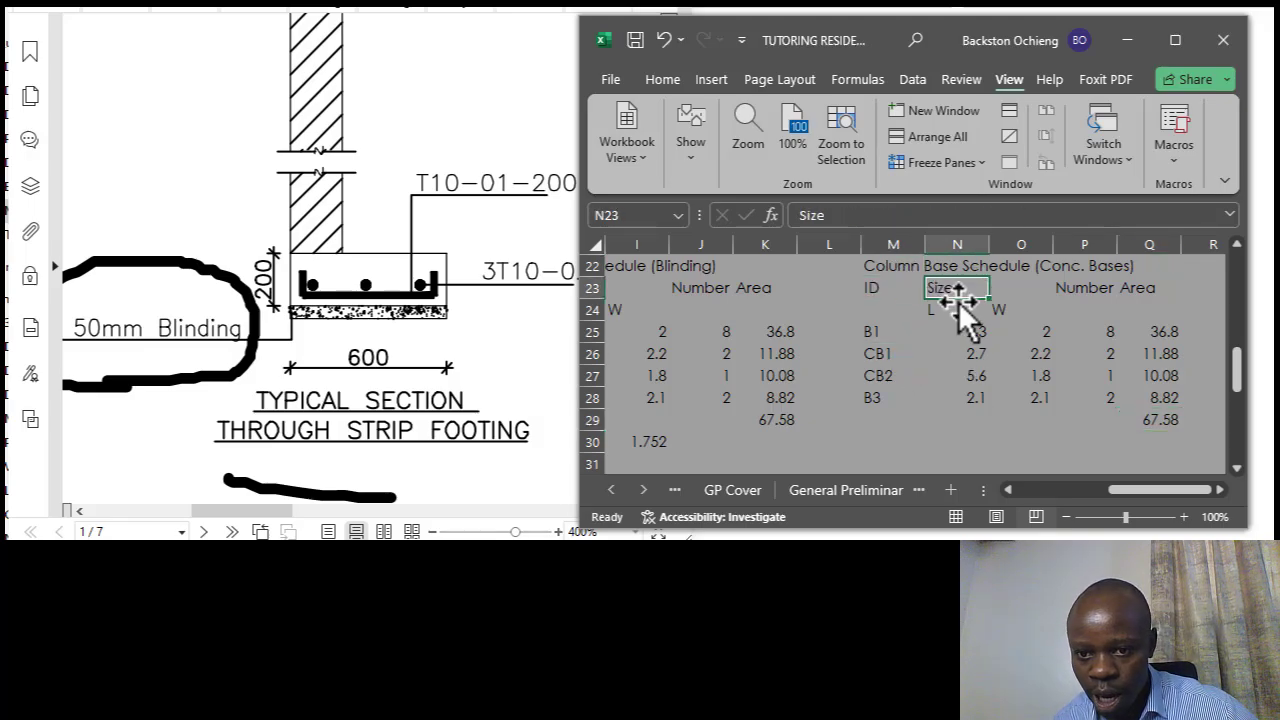
left_click(1013, 311)
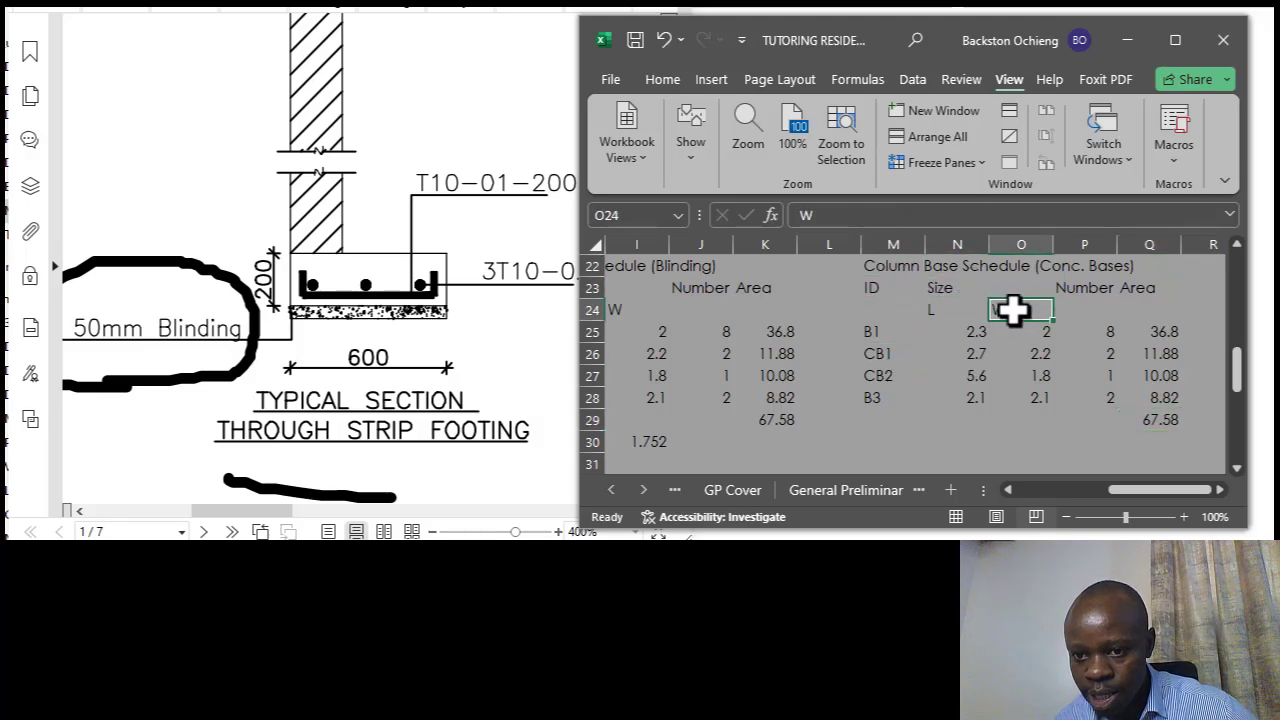
left_click(948, 312)
left_click(1020, 310)
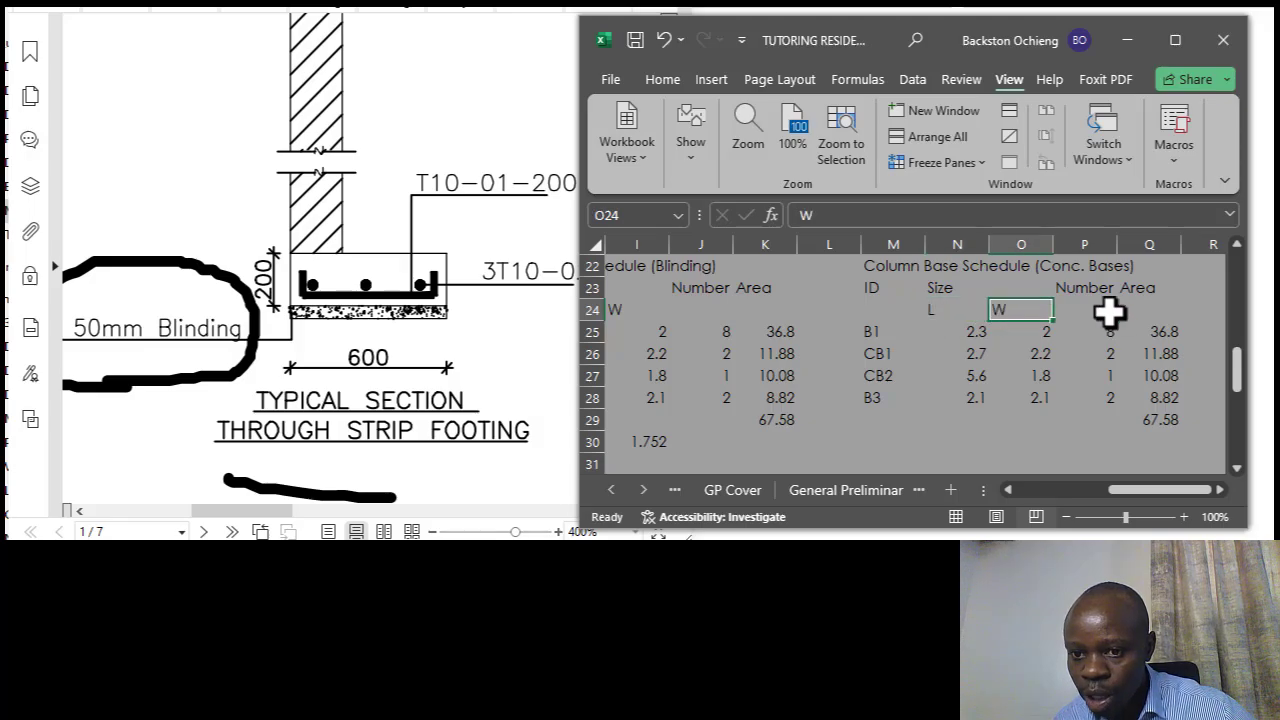
Move the Number and Area columns of the concrete bases schedule from P23:Q29 to Q23:R29, freeing column P.
left_click(1221, 490)
left_click(1221, 490)
left_click(1063, 308)
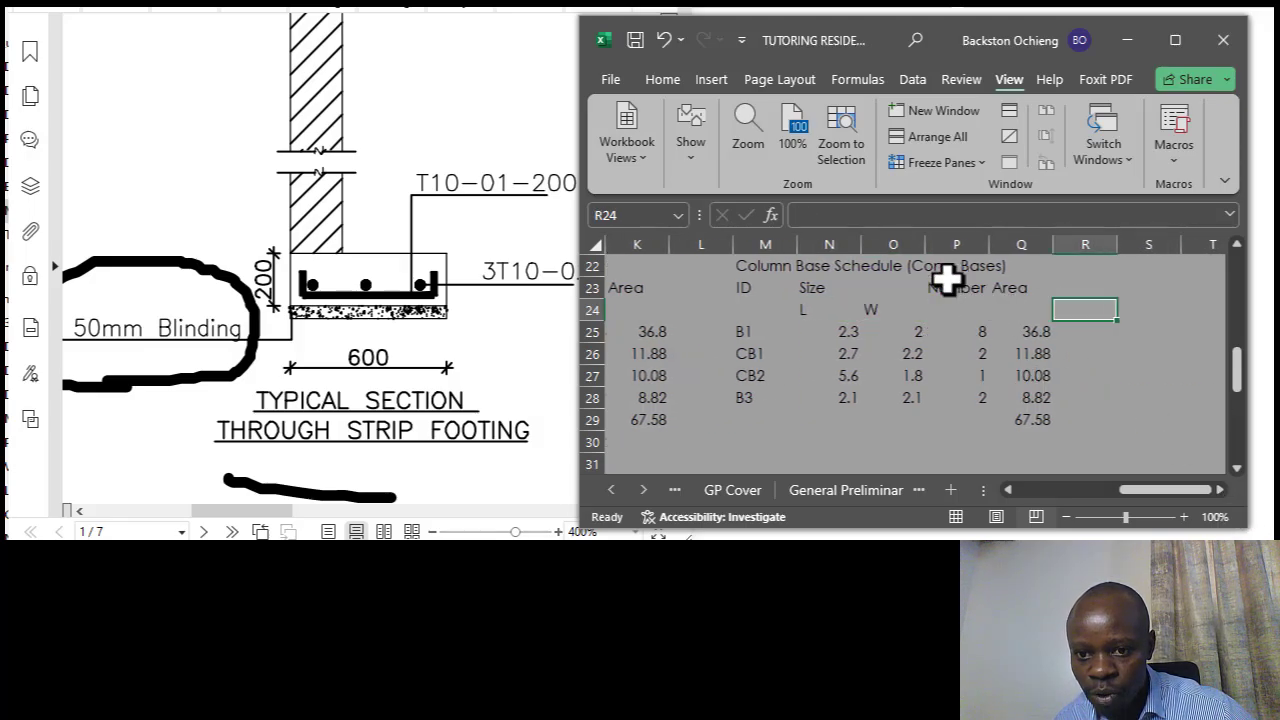
left_click_drag(948, 280, 1118, 400)
left_click(1160, 362)
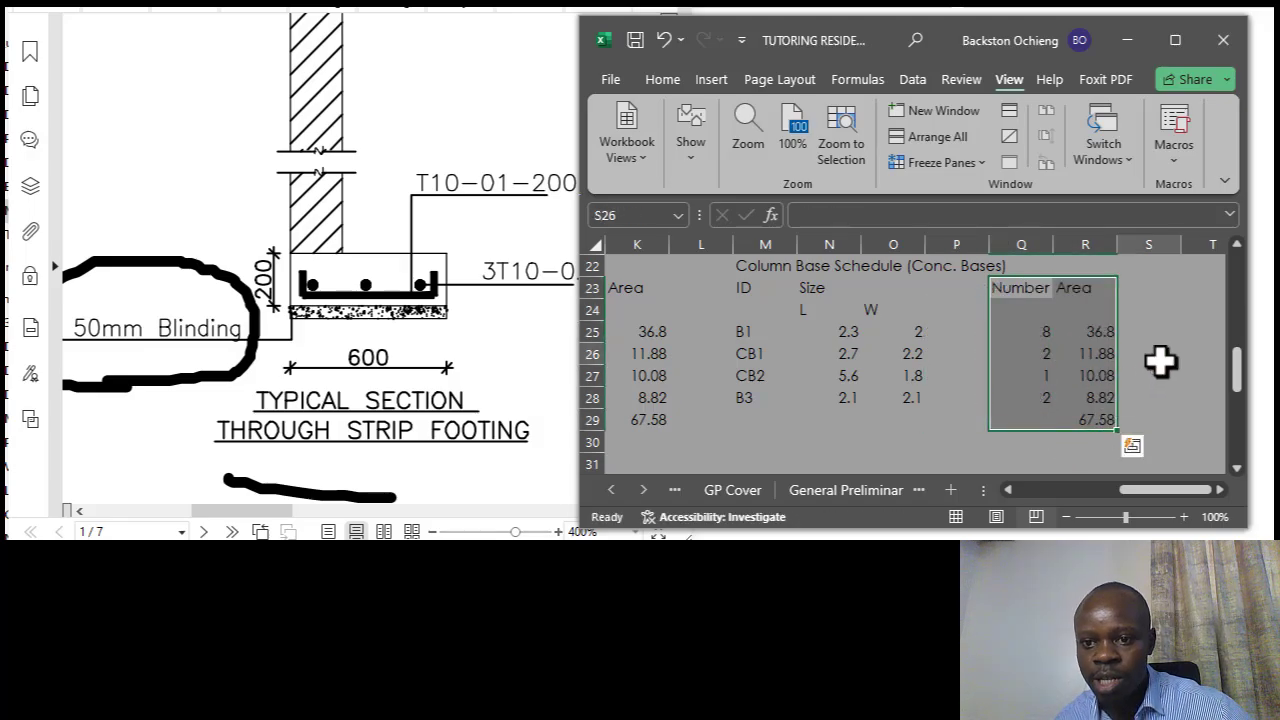
Add the depth heading "D" in P24 beside the L and W size headings.
left_click(900, 306)
left_click(935, 314)
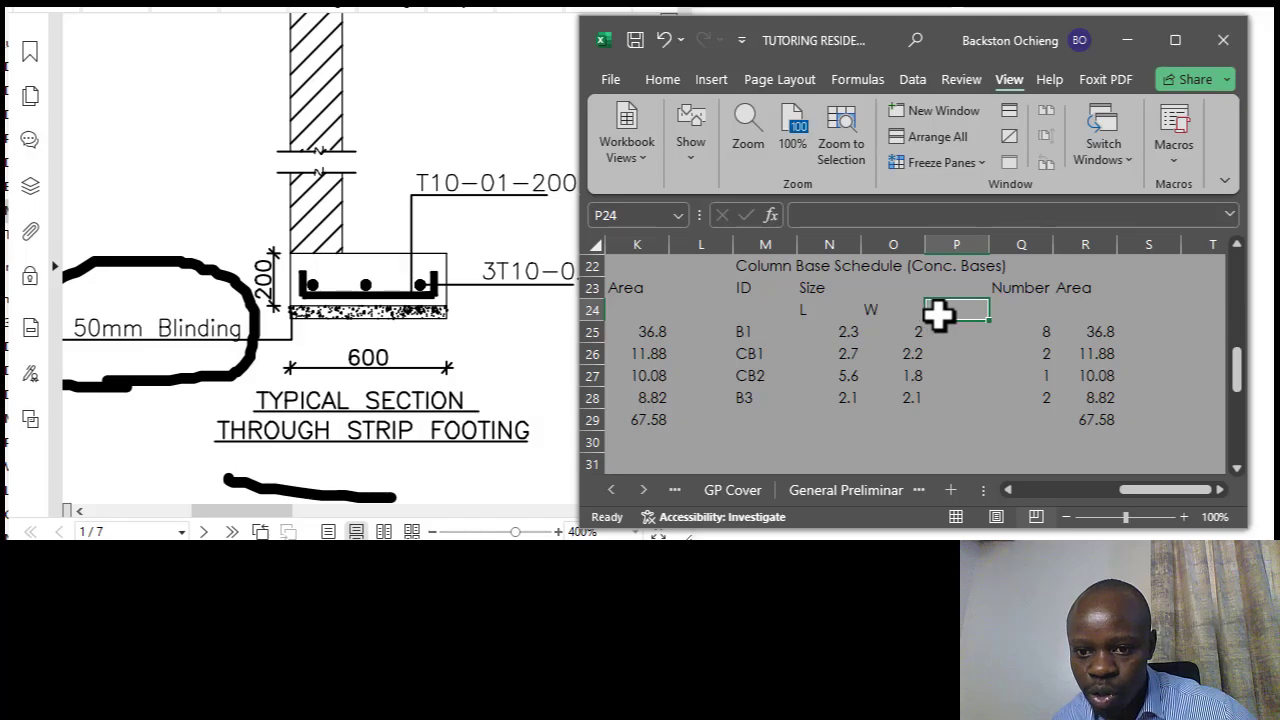
type("D")
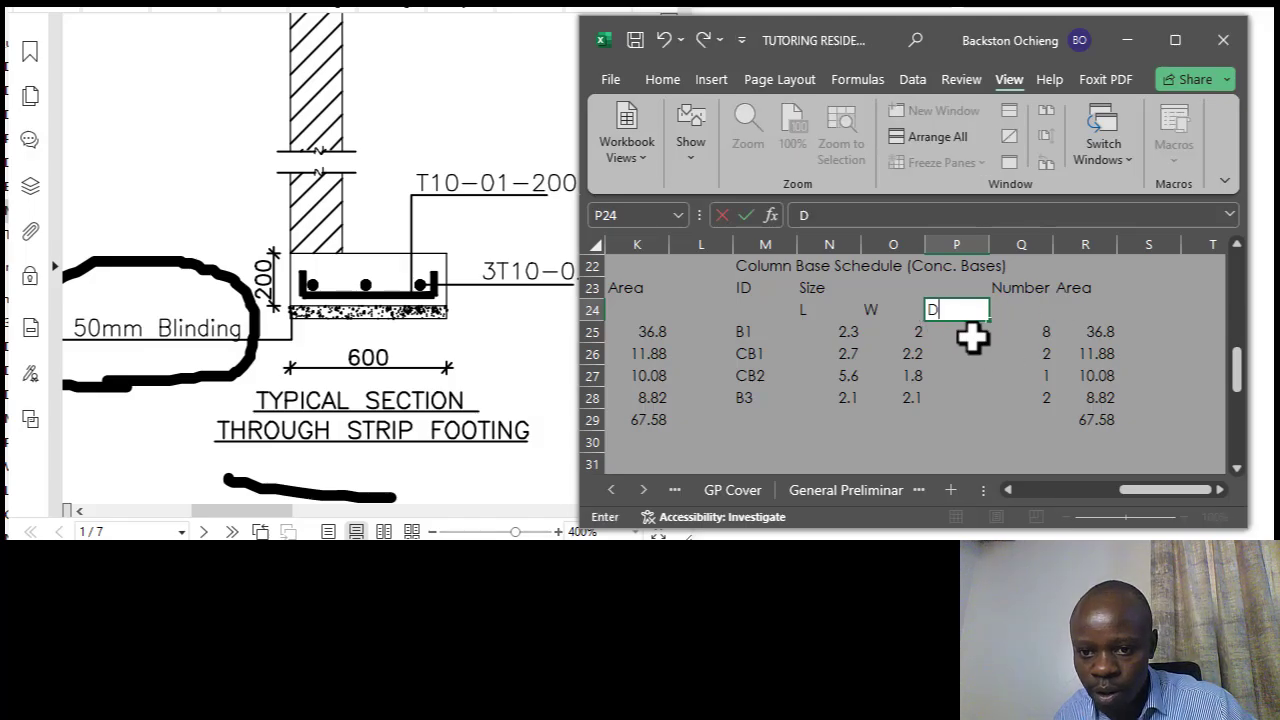
key("Return")
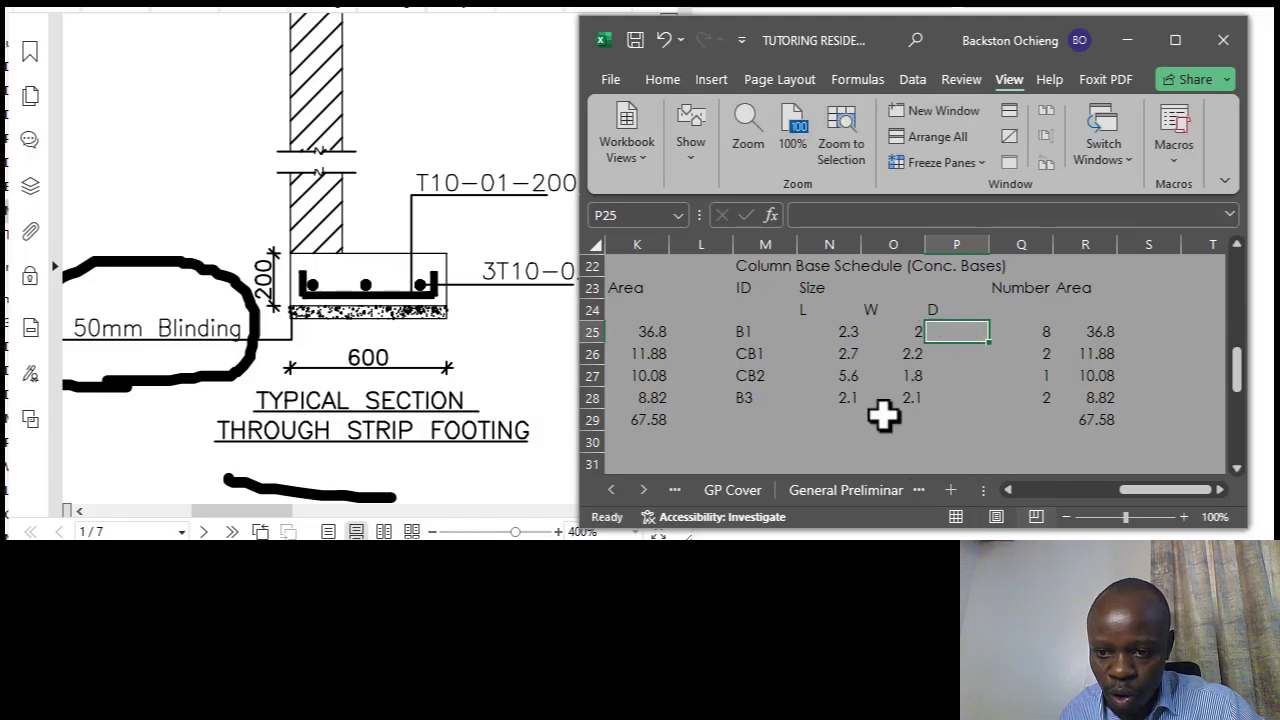
Examine the column C1 section and base B1 plan on page 2 of the drawings for the depth of base B1.
left_click_drag(718, 341, 770, 334)
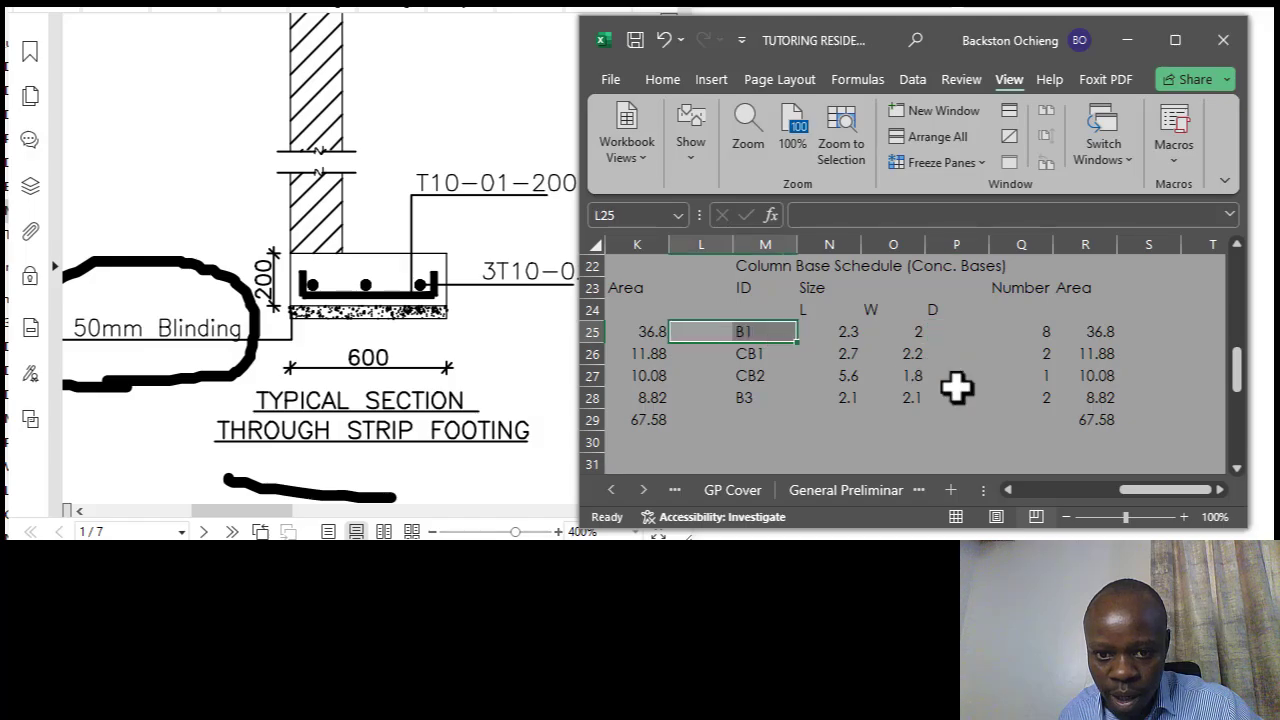
left_click(940, 330)
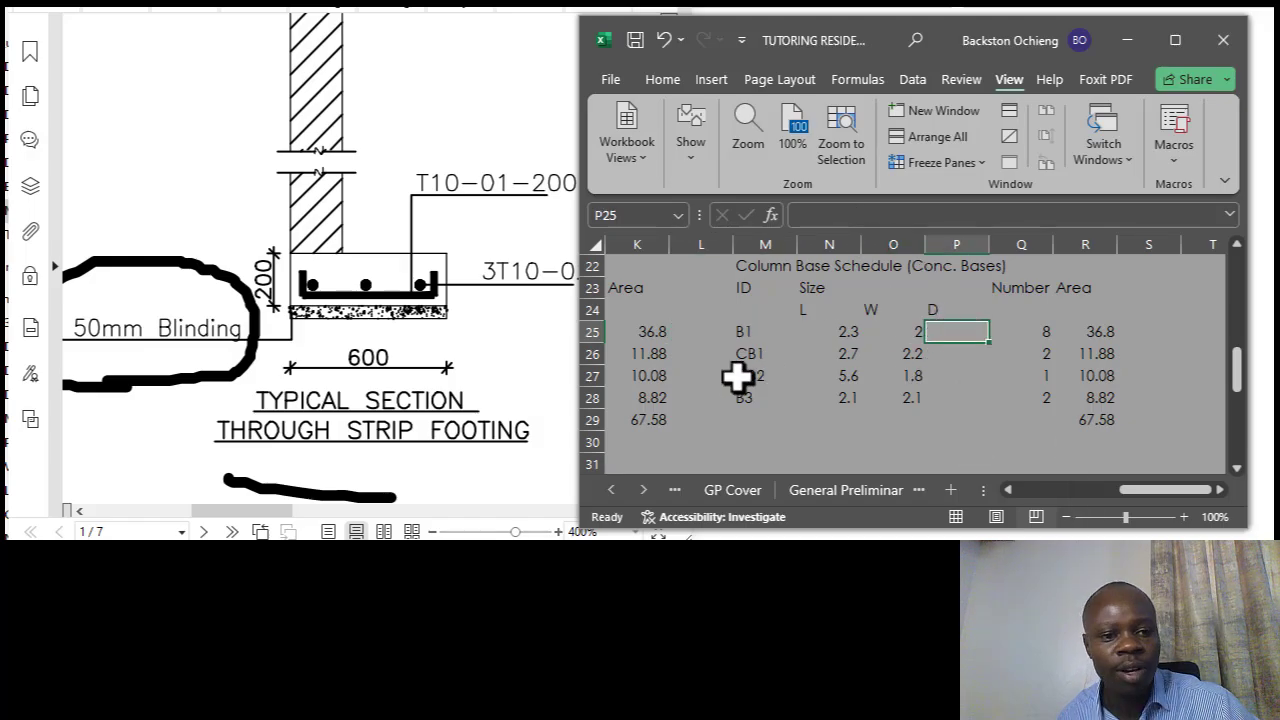
scroll(380, 245, "down", 4)
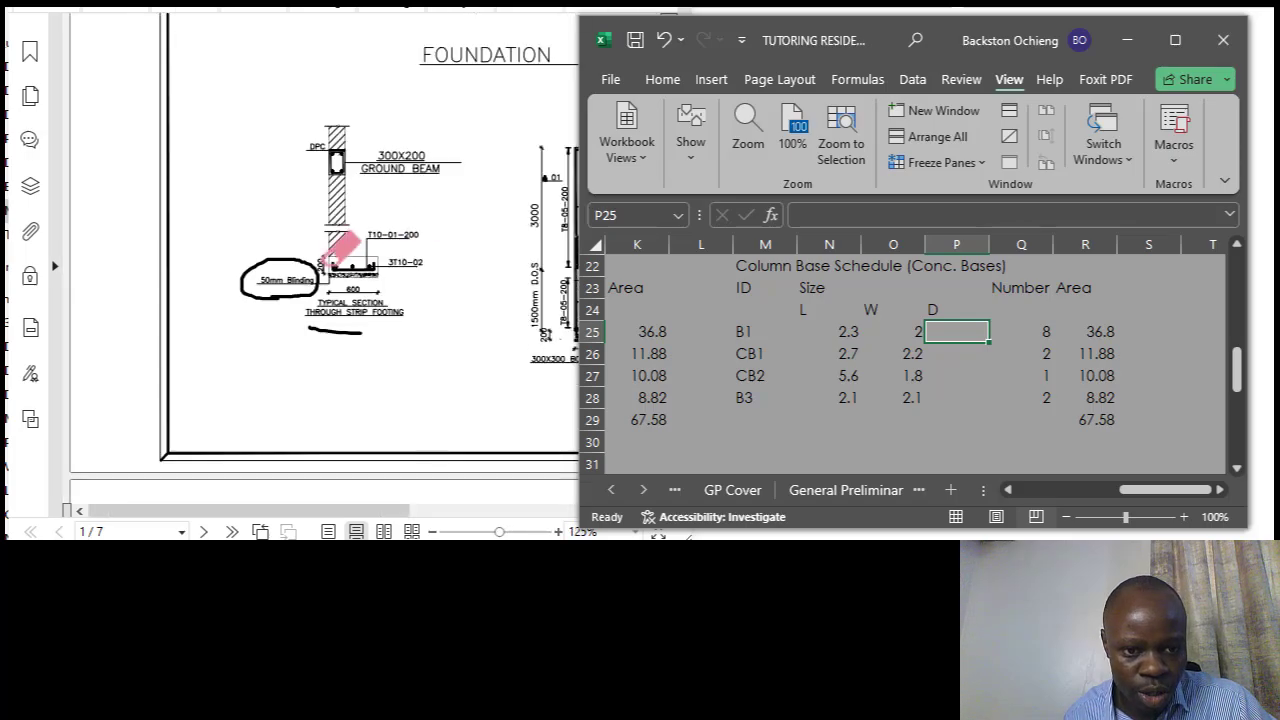
scroll(342, 246, "down", 10)
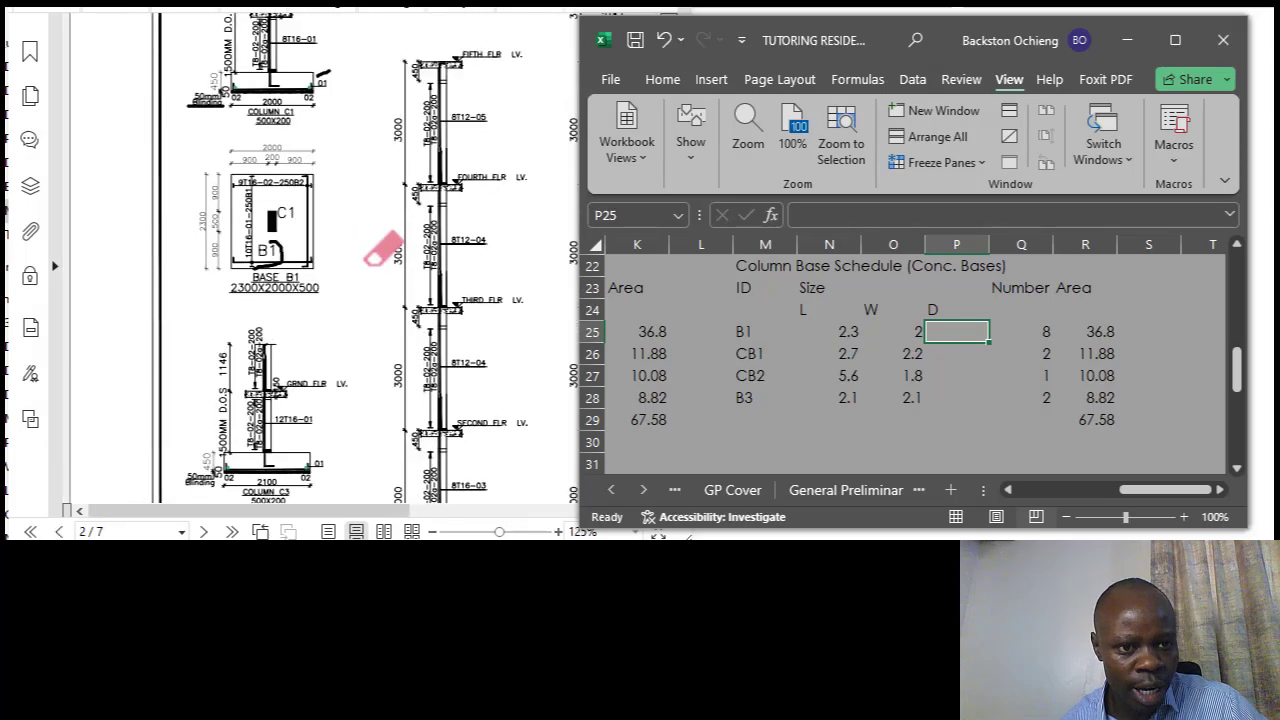
left_click(945, 376)
left_click(957, 333)
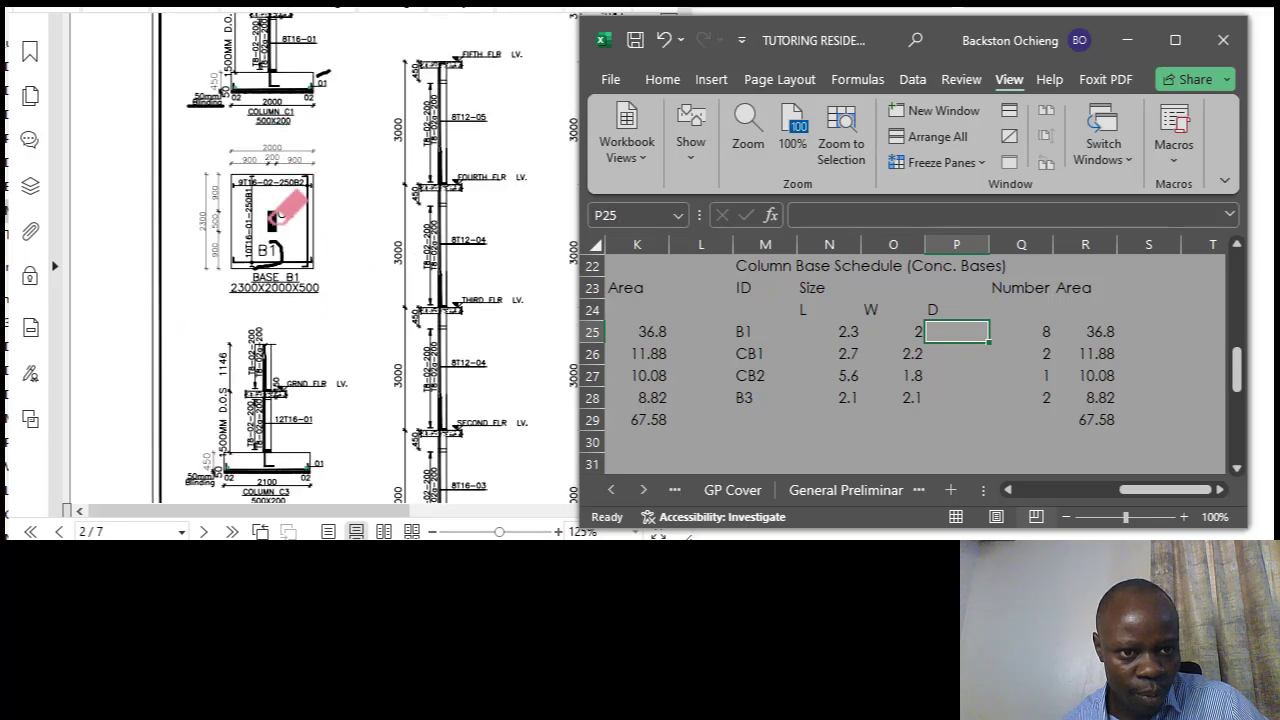
scroll(295, 266, "up", 1, "ctrl")
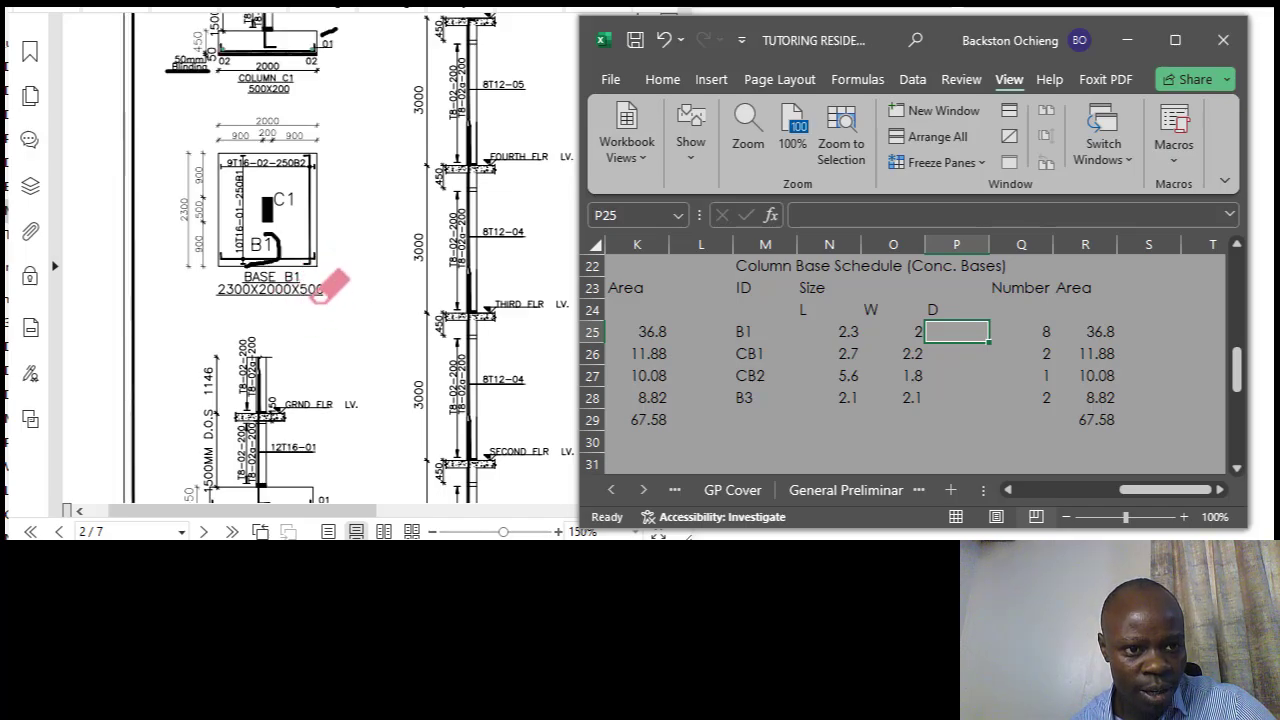
scroll(423, 200, "up", 2)
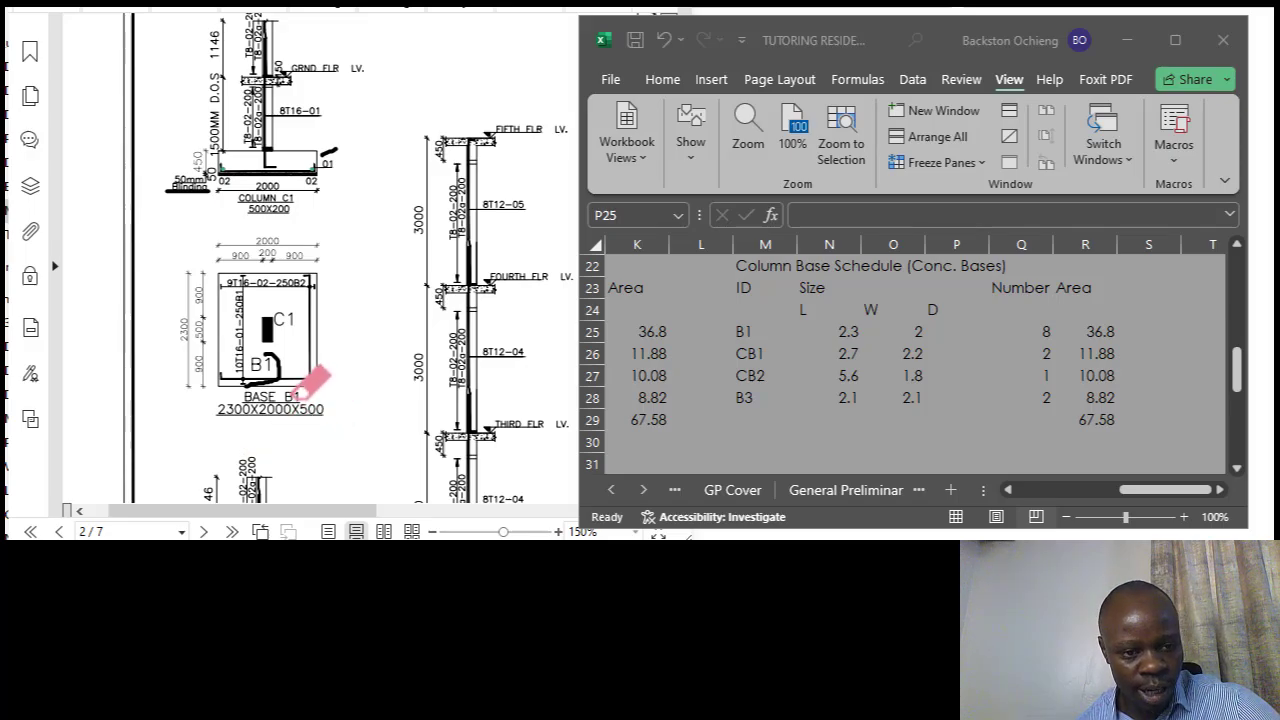
scroll(232, 162, "up", 1)
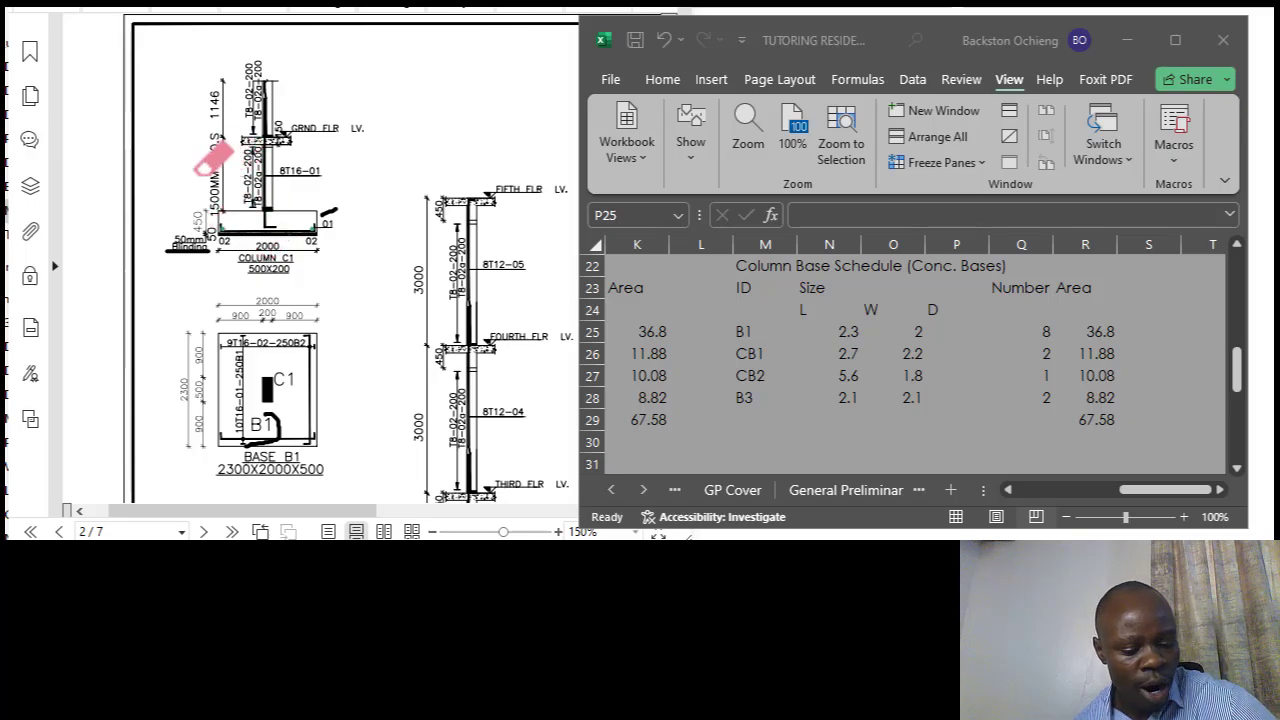
scroll(208, 200, "up", 2)
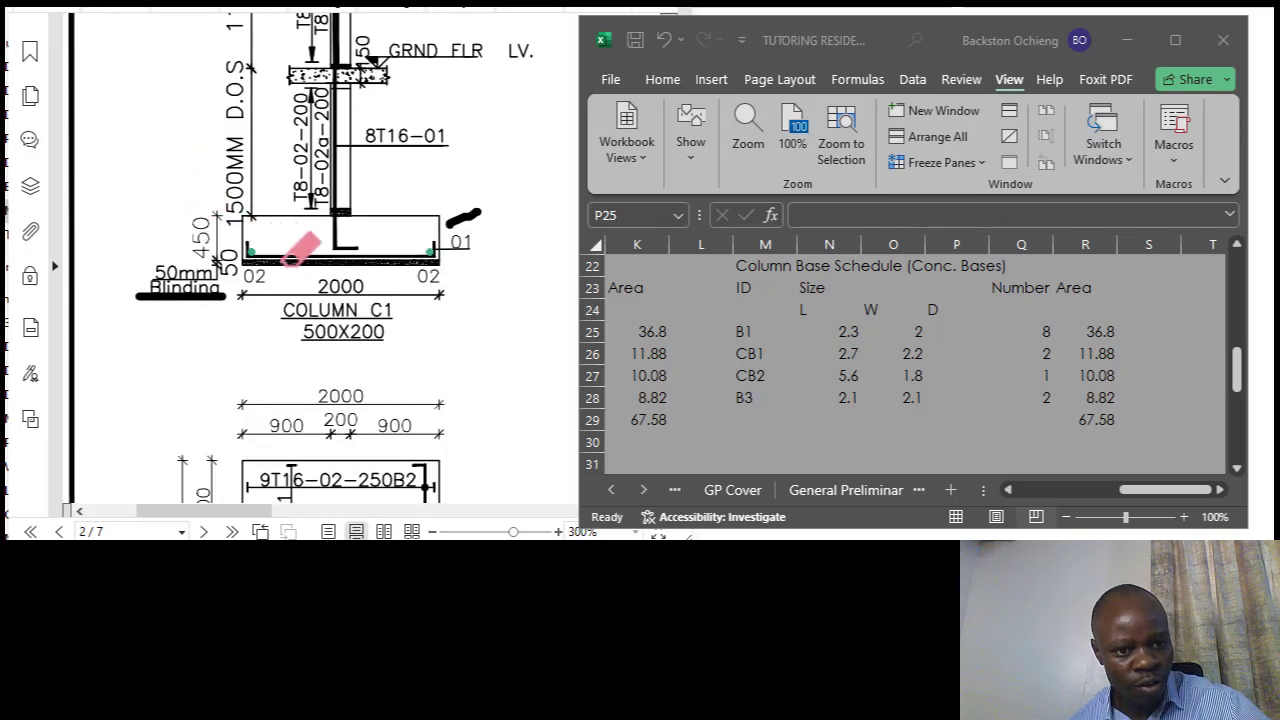
scroll(270, 236, "down", 1)
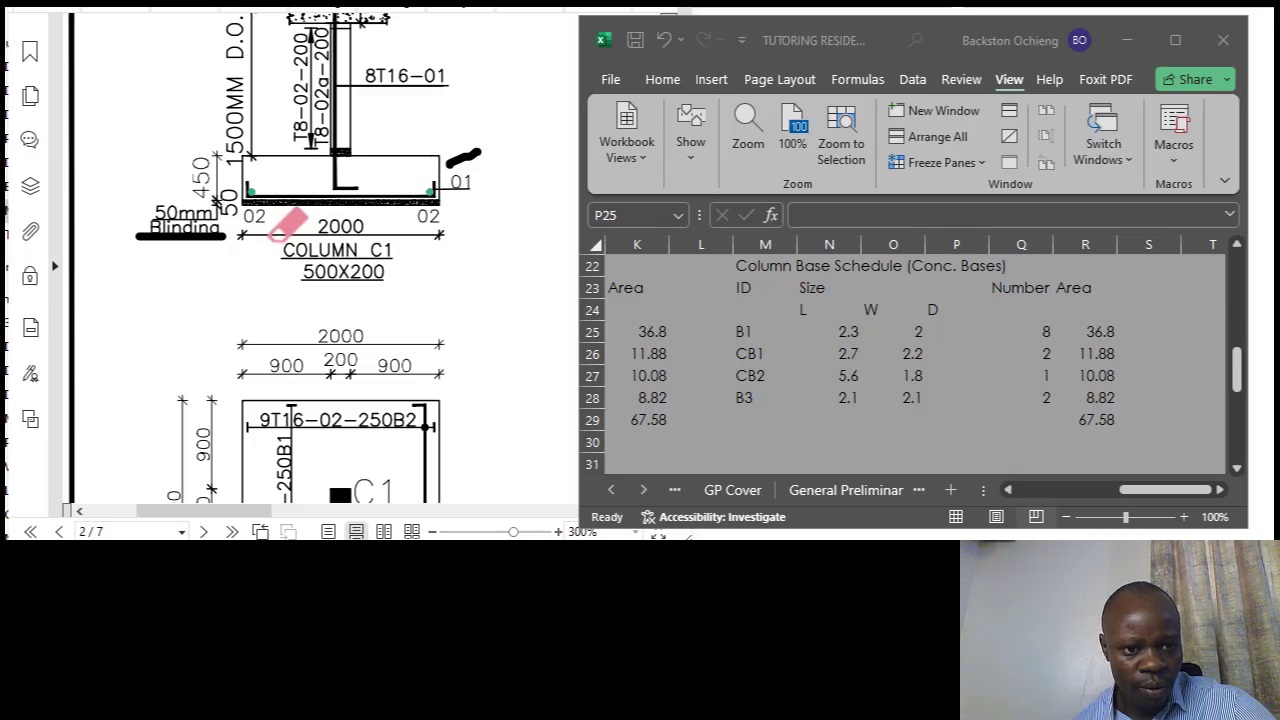
scroll(292, 228, "down", 3)
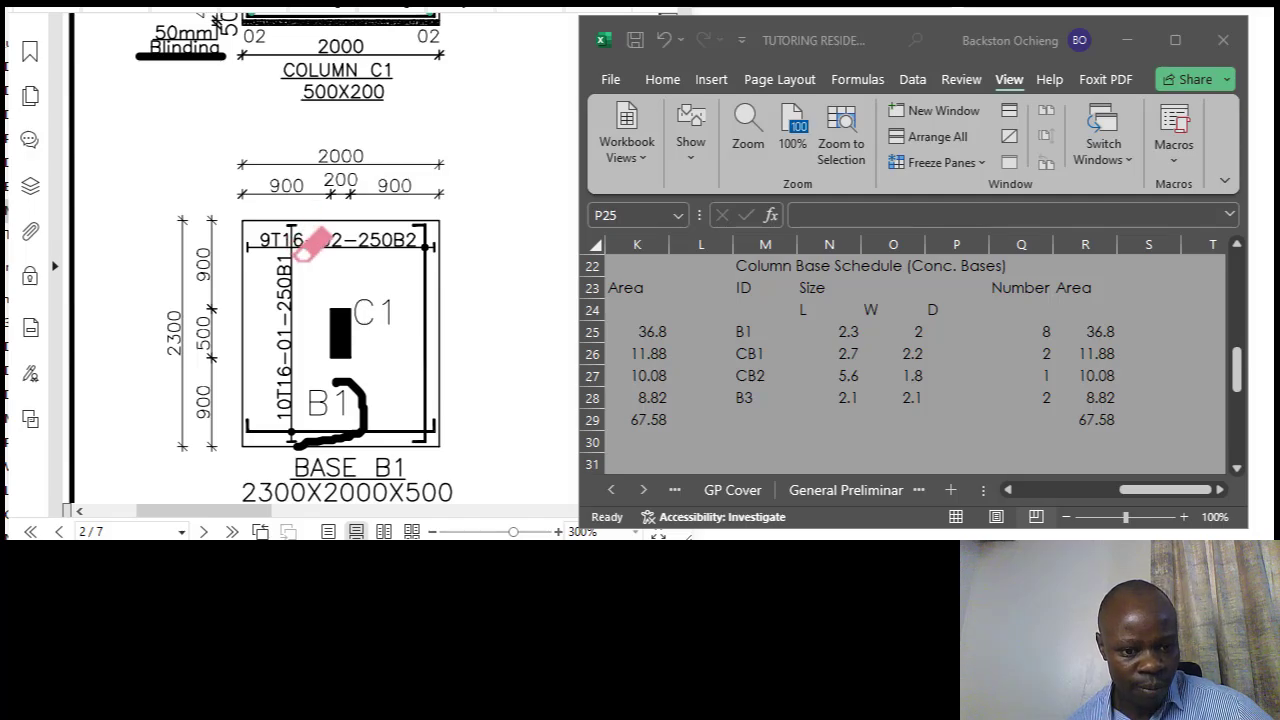
scroll(320, 255, "up", 1)
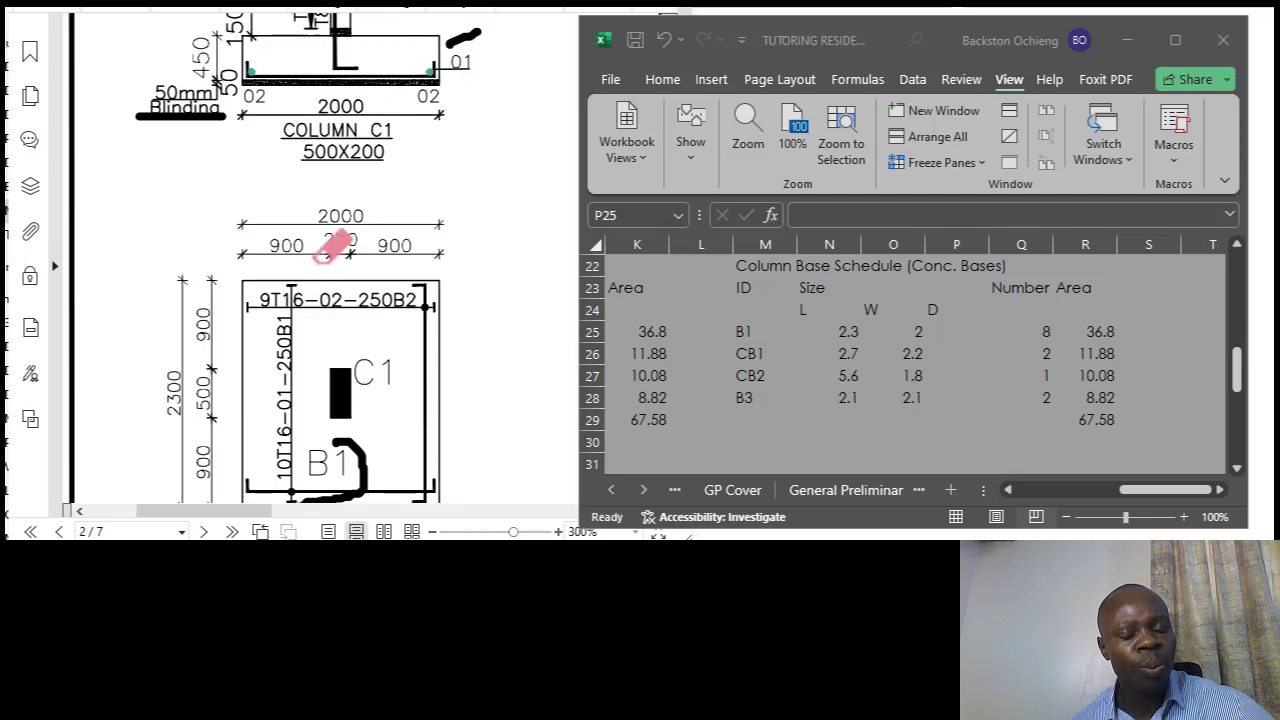
scroll(337, 245, "up", 2)
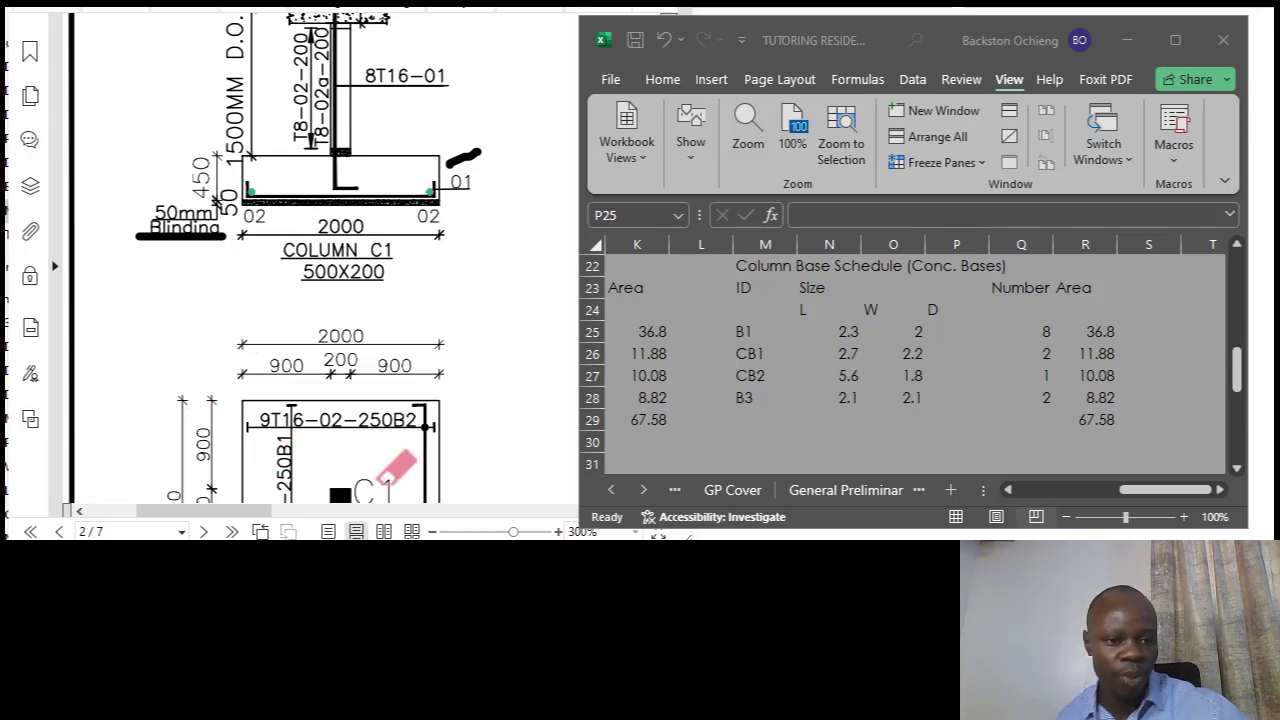
scroll(392, 467, "down", 1)
left_click(1036, 319)
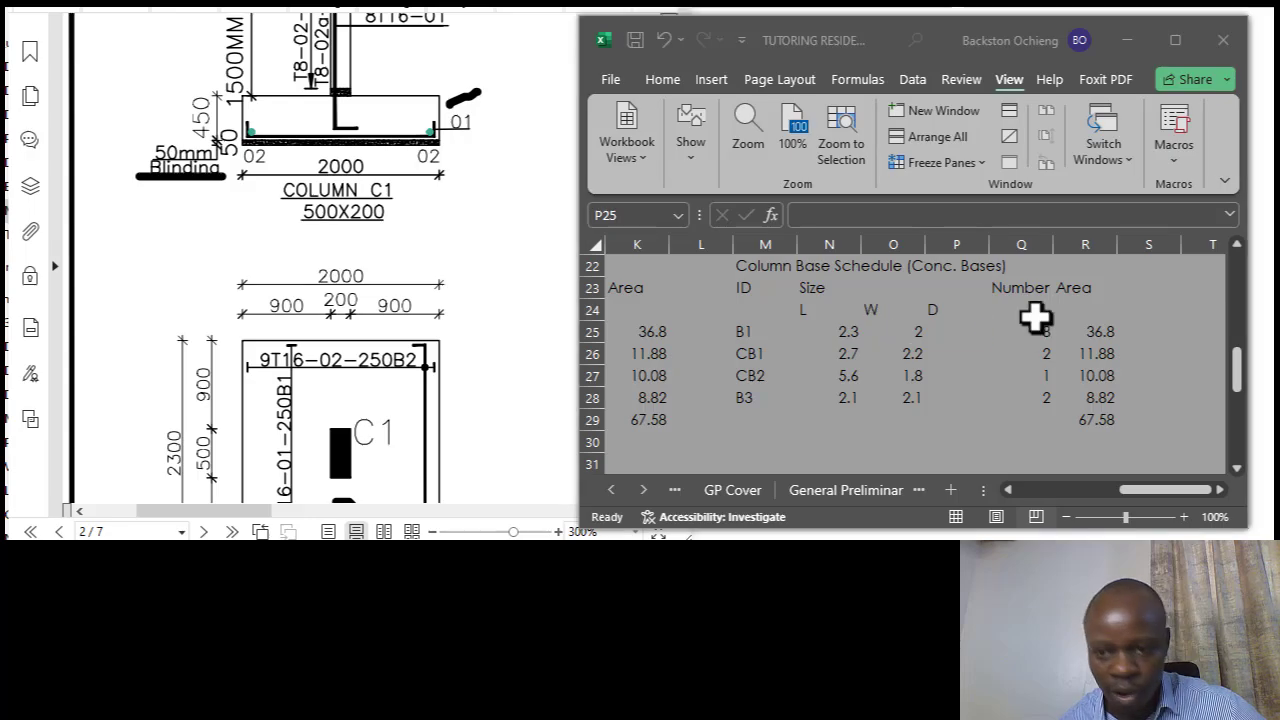
Enter a depth of 0.5 for base B1 in P25 of the column base schedule.
left_click(1001, 350)
left_click(963, 327)
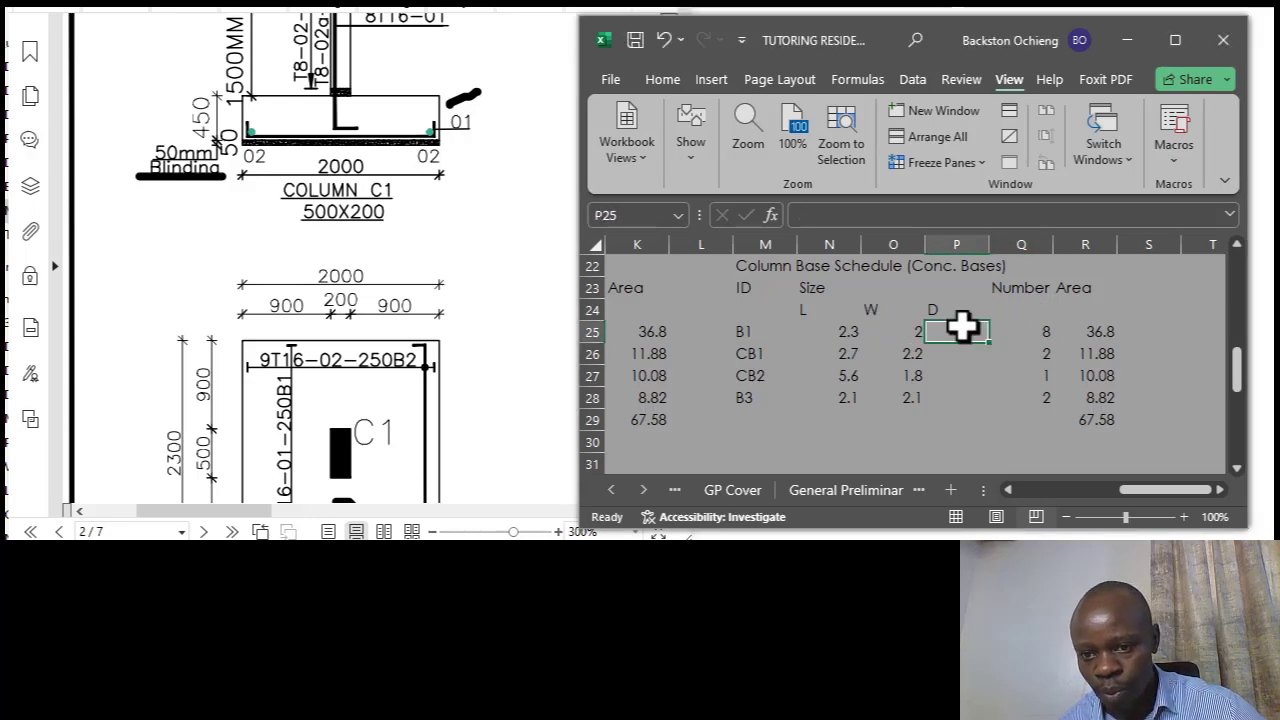
type("0.5")
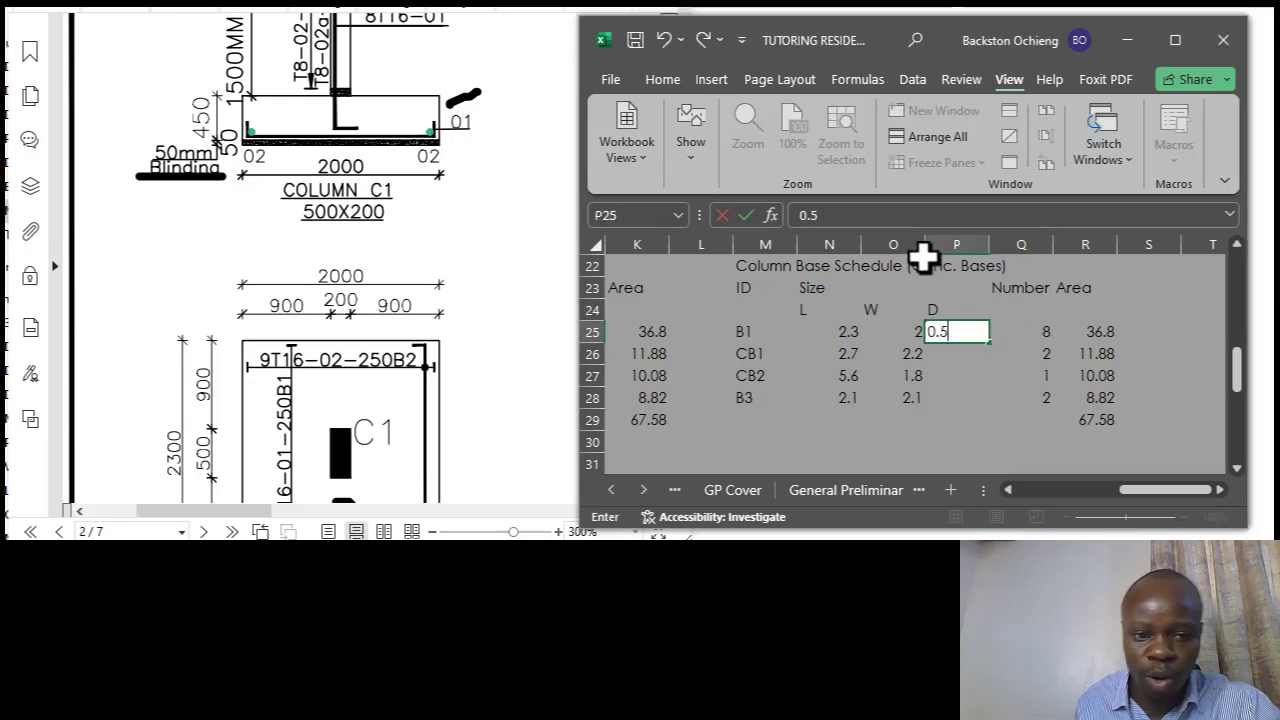
key("Return")
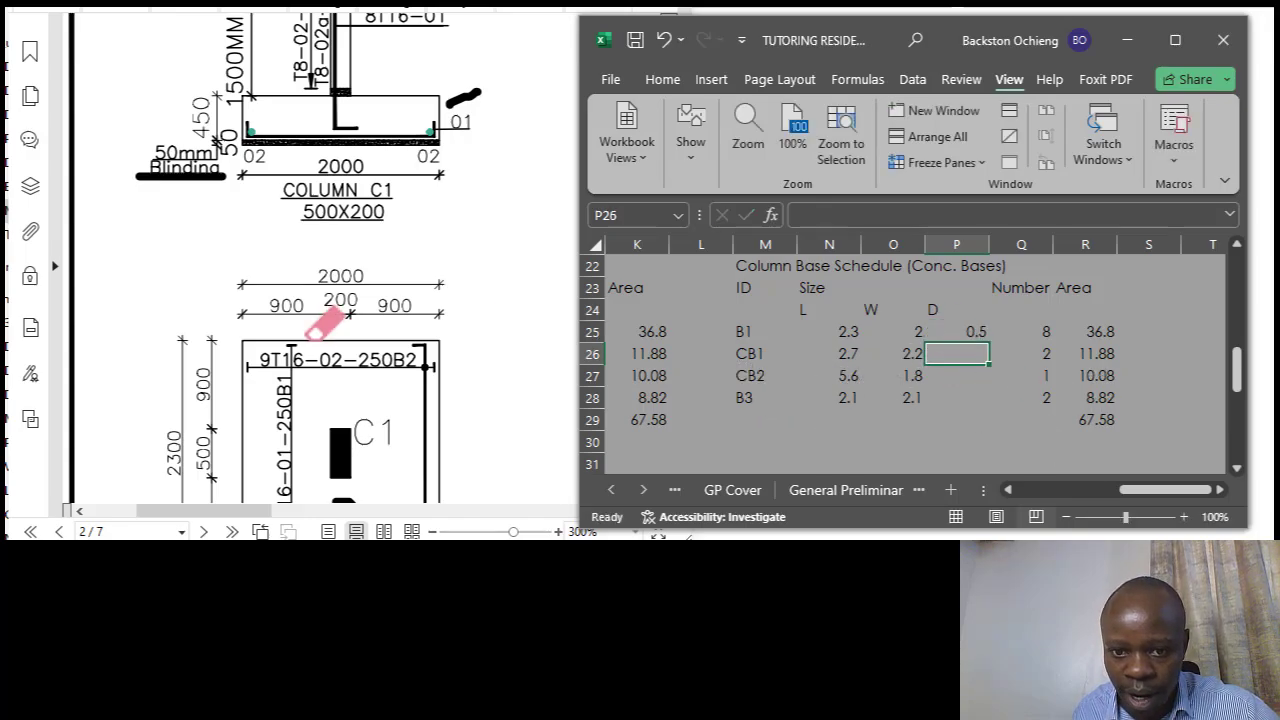
Find the base CB2 section and plan on page 2 of the drawings and enter its depth of 0.75 in P27.
scroll(277, 240, "down", 4)
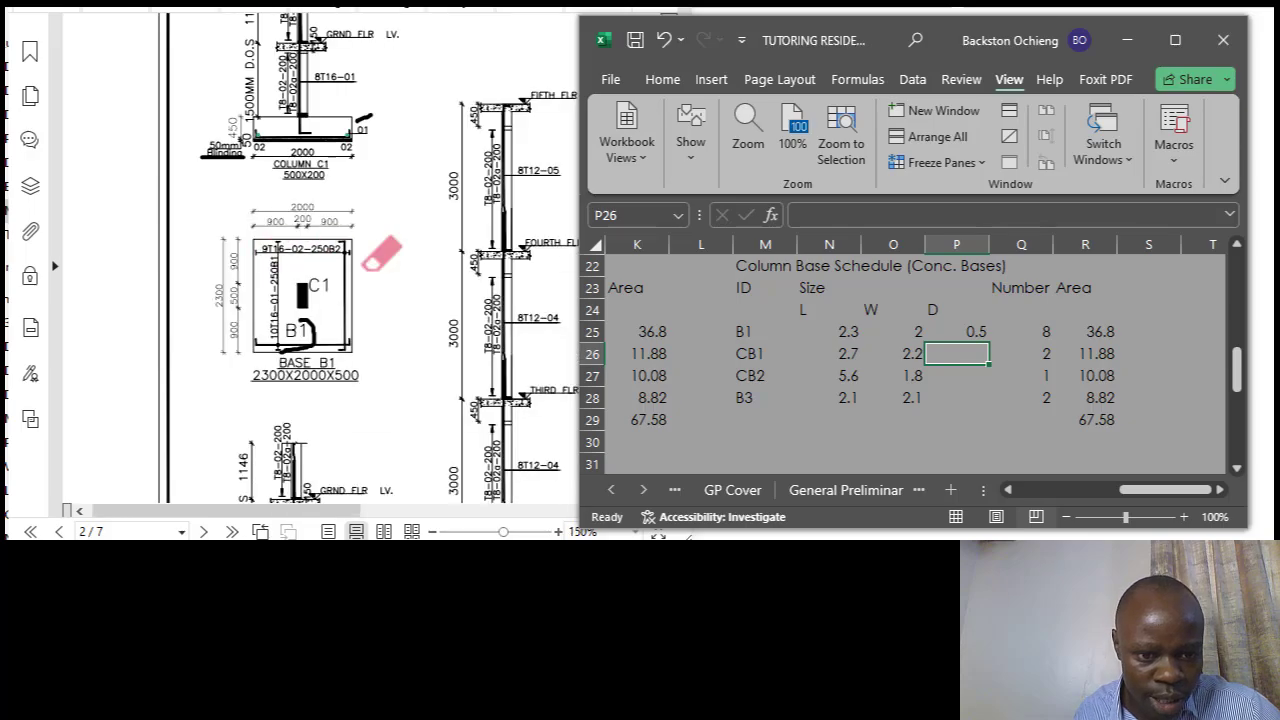
scroll(269, 286, "down", 5)
scroll(290, 306, "down", 2)
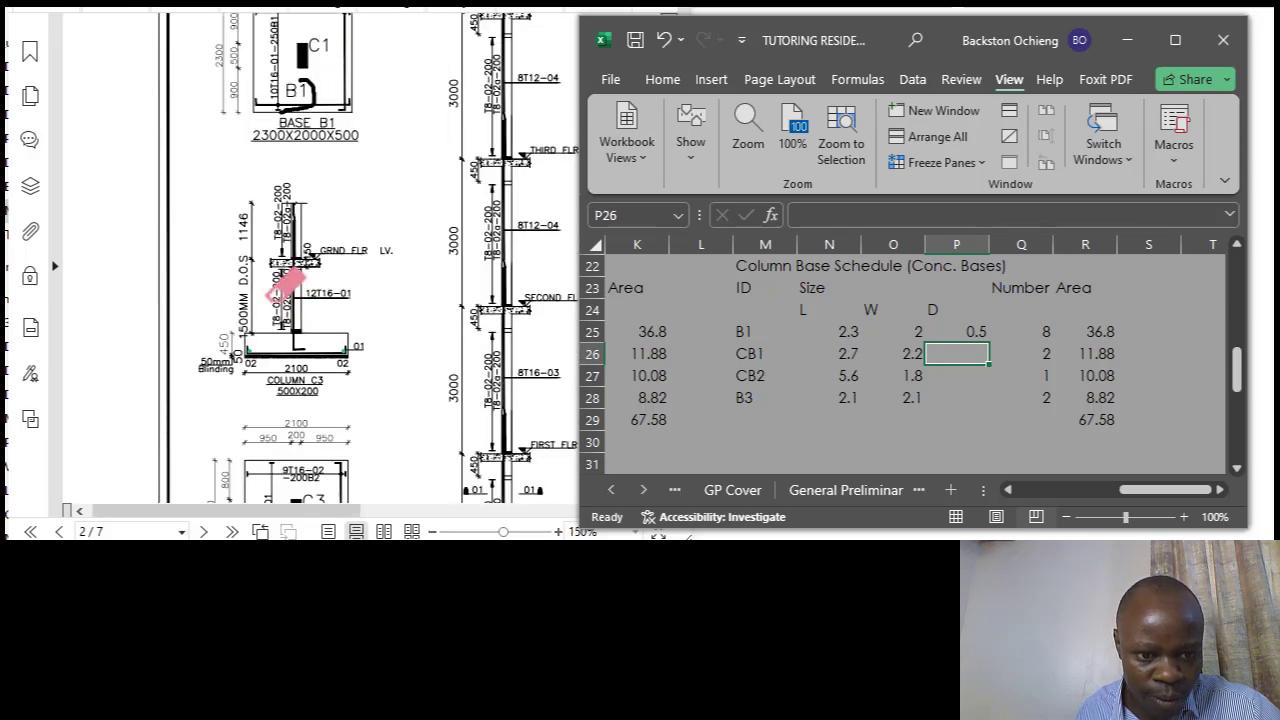
scroll(290, 290, "down", 2)
scroll(380, 430, "down", 6)
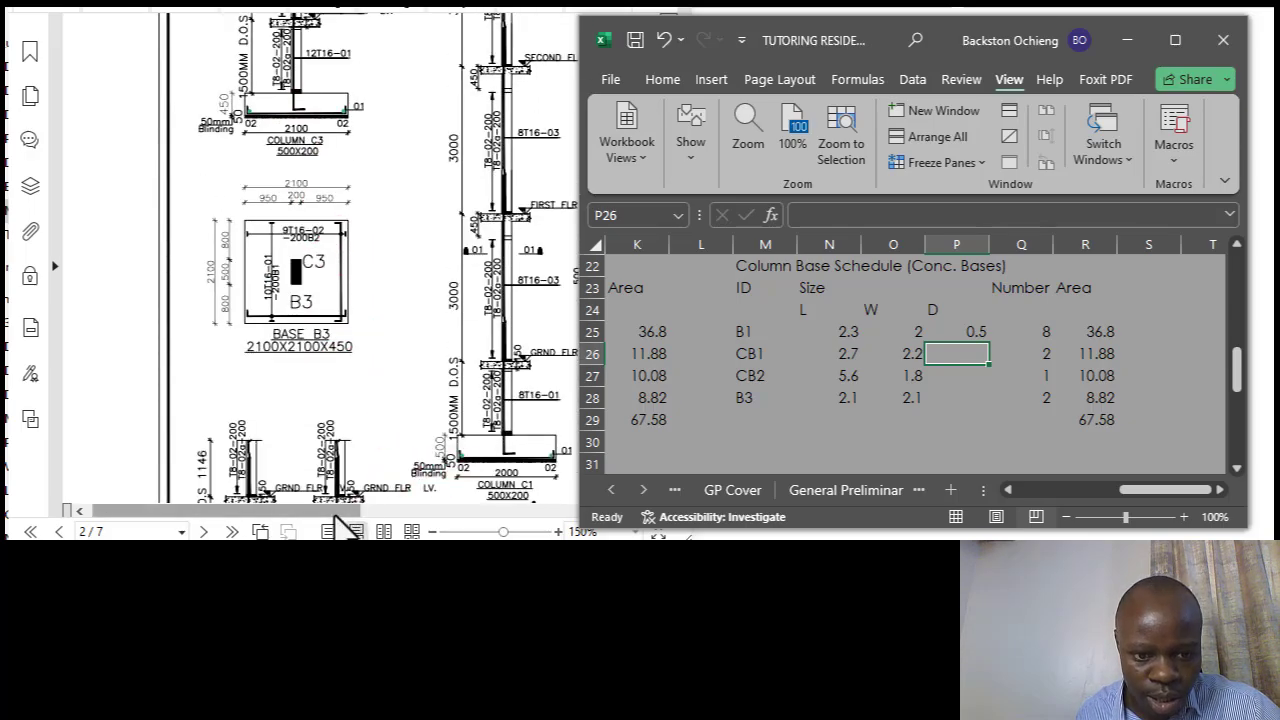
left_click_drag(336, 513, 461, 515)
scroll(418, 440, "down", 3)
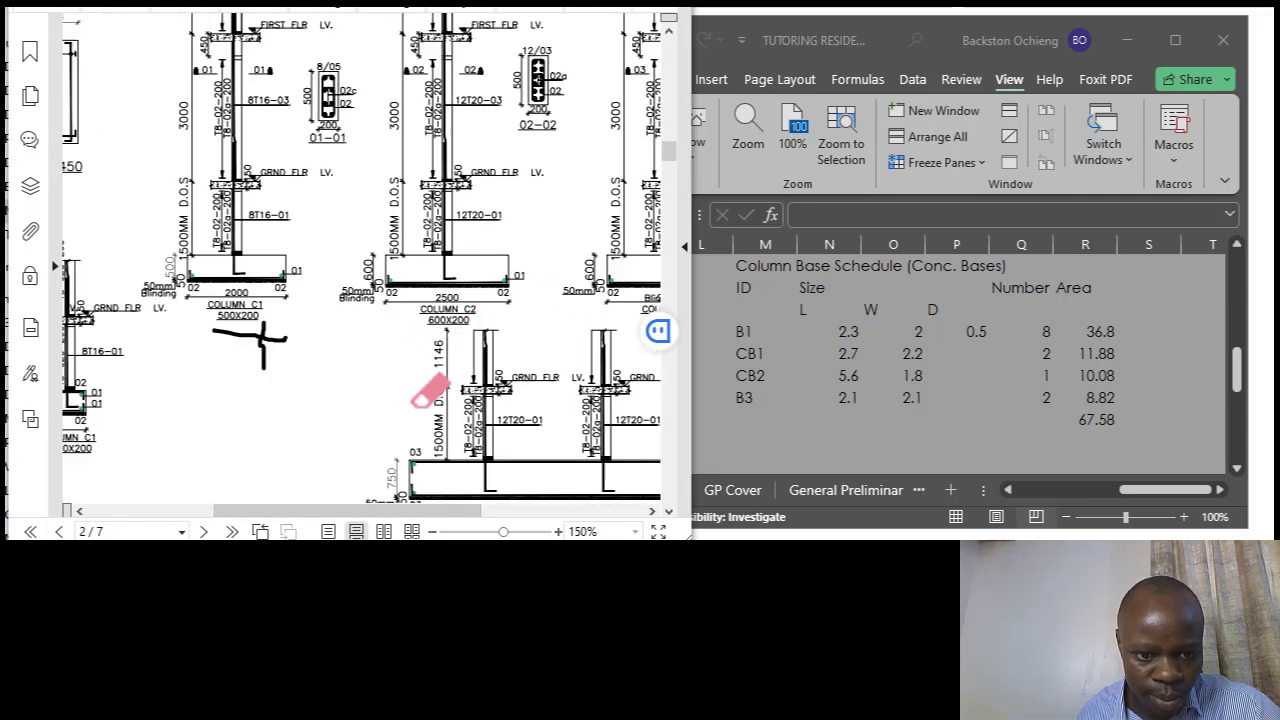
scroll(430, 395, "down", 3)
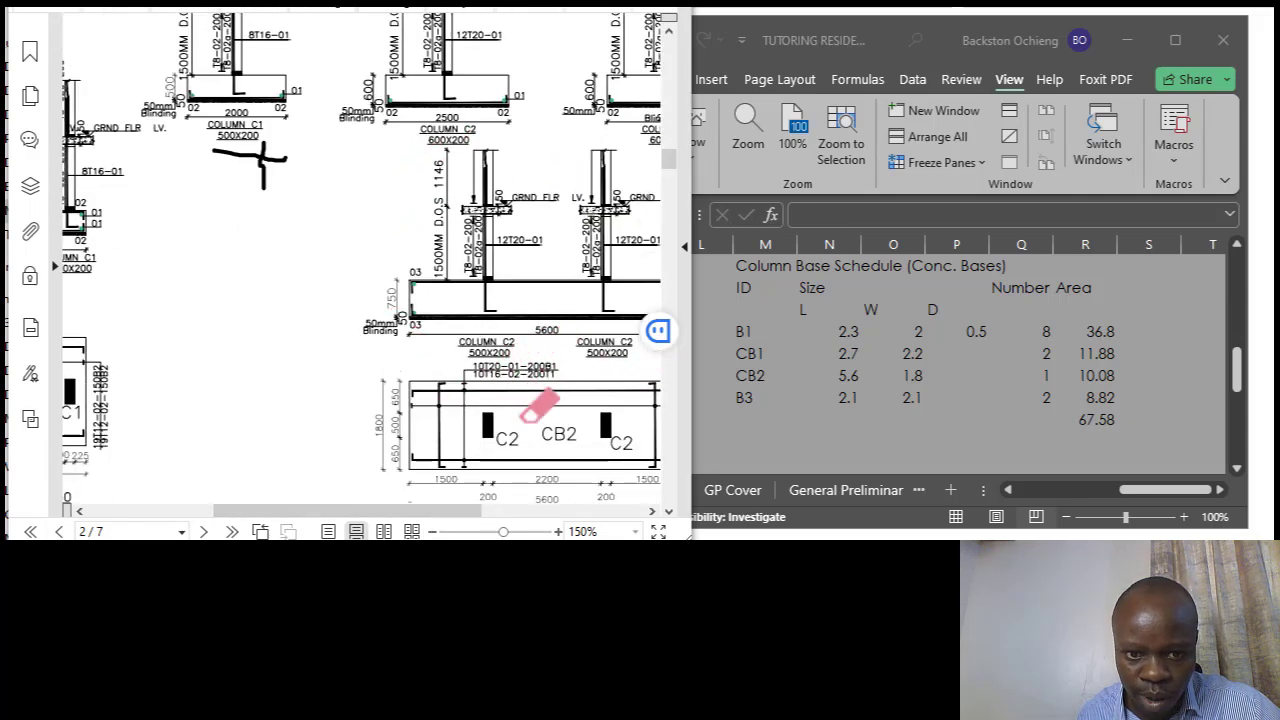
left_click_drag(426, 512, 498, 517)
scroll(406, 382, "down", 1)
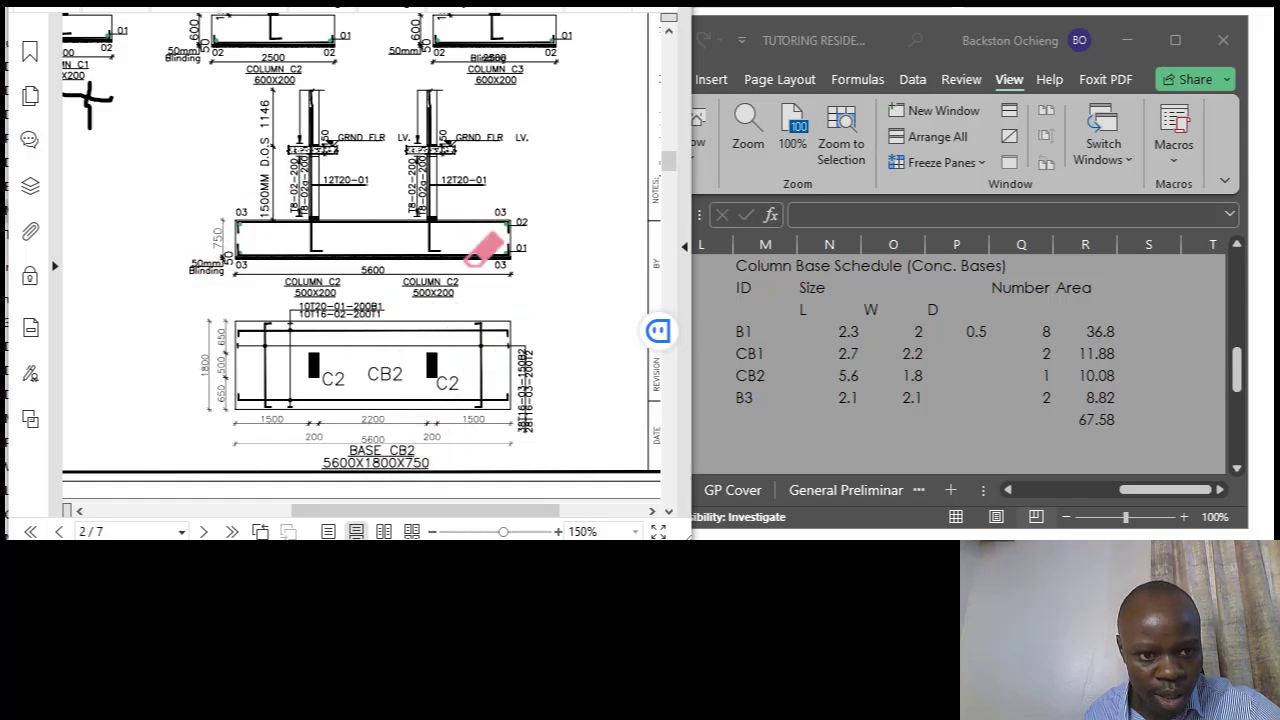
left_click(975, 355)
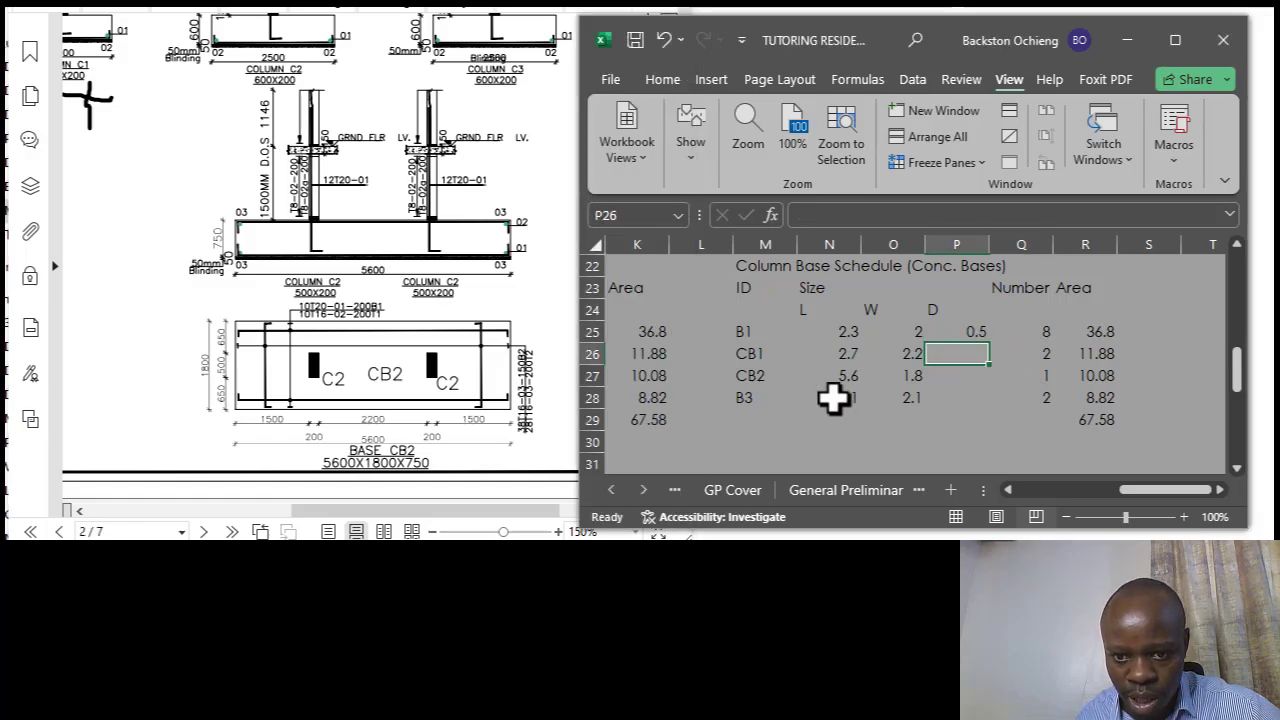
left_click(960, 378)
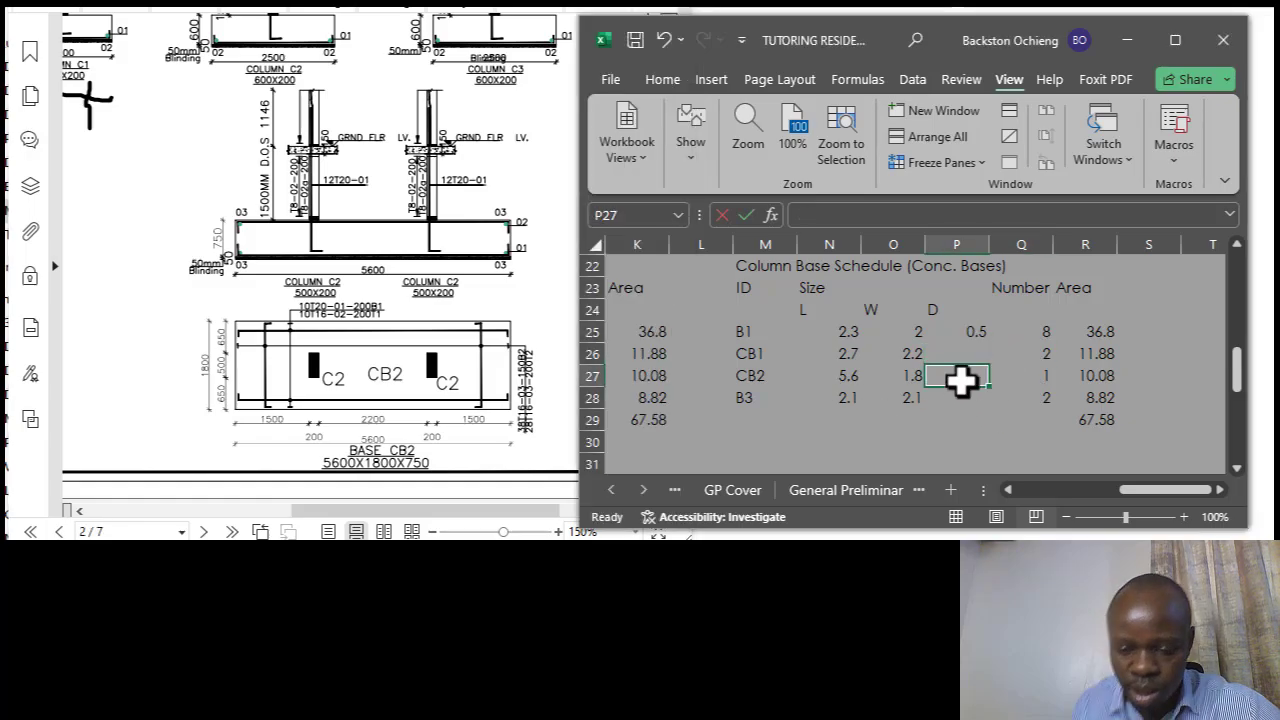
type("0.")
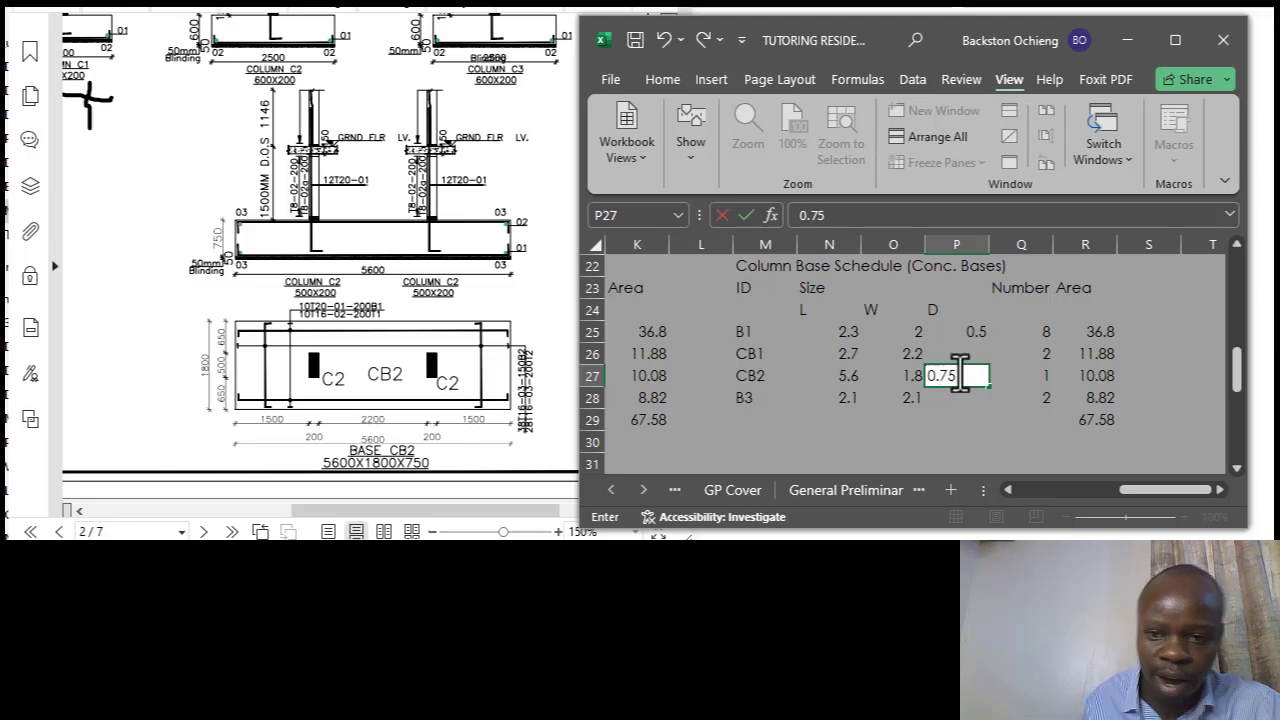
type("75")
left_click(962, 334)
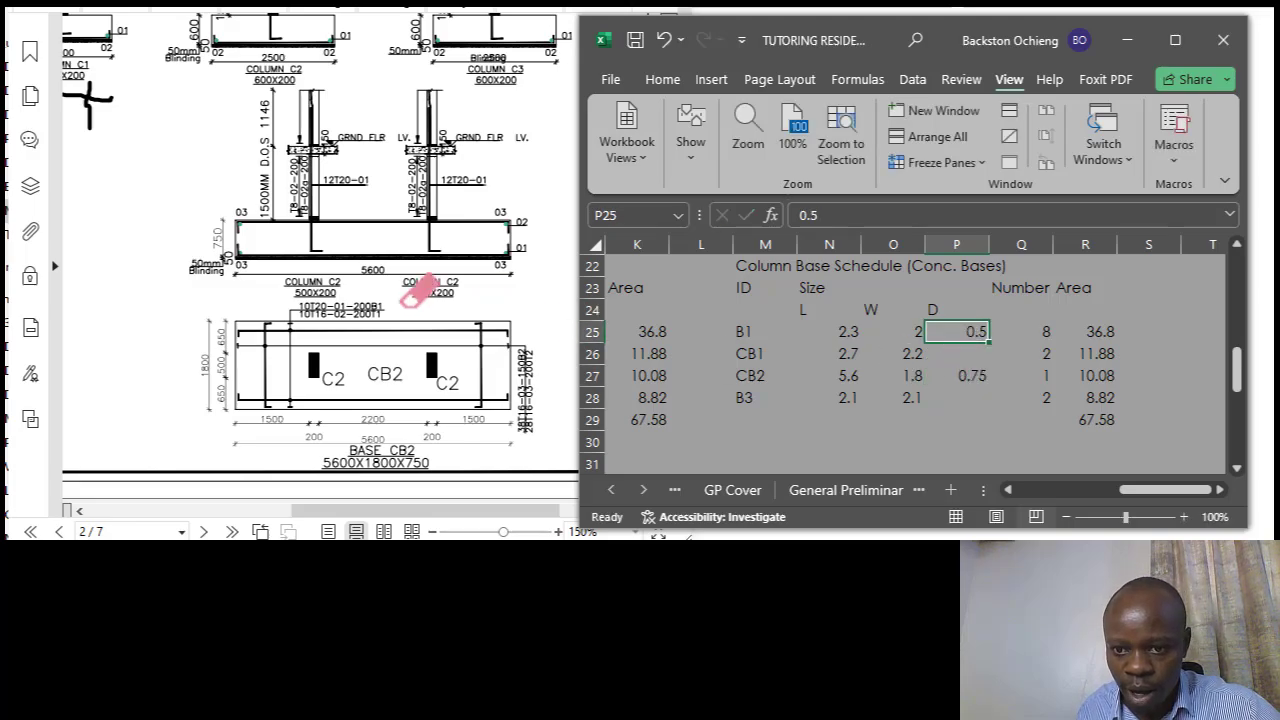
Locate the base CB1 plan in the drawings and enter its depth of 0.45 in P26.
left_click_drag(346, 512, 143, 529)
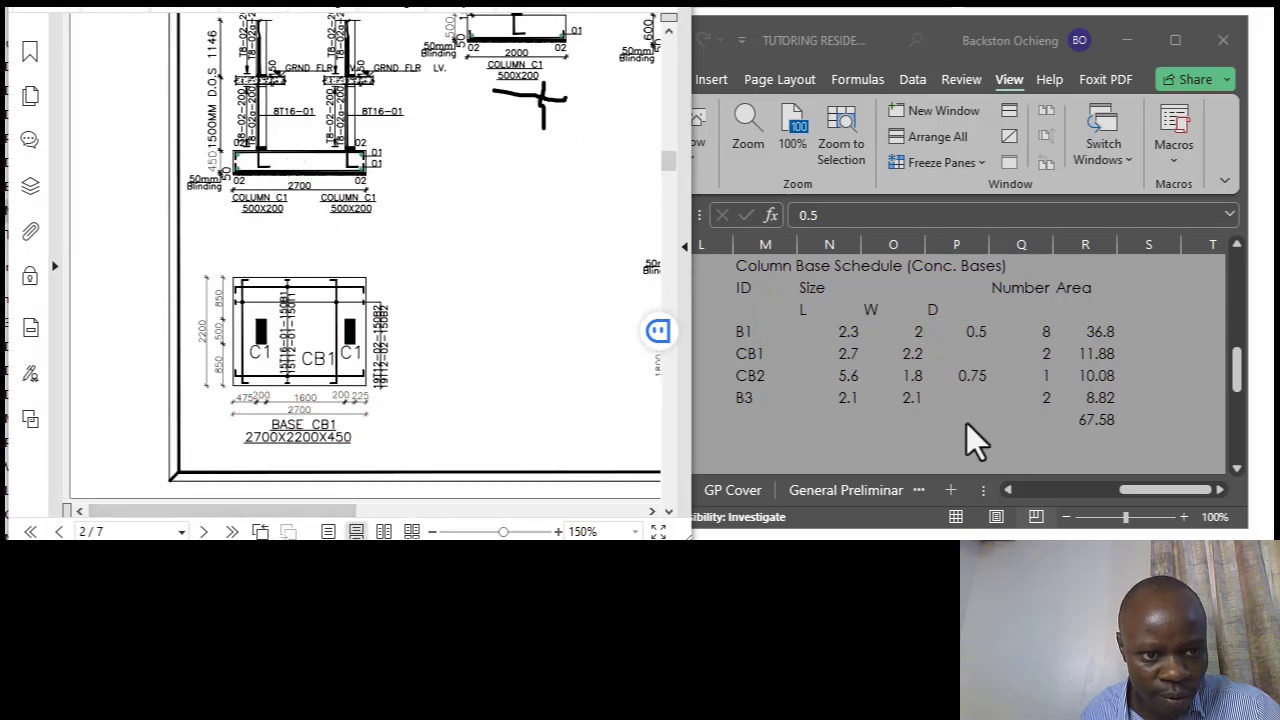
left_click(955, 385)
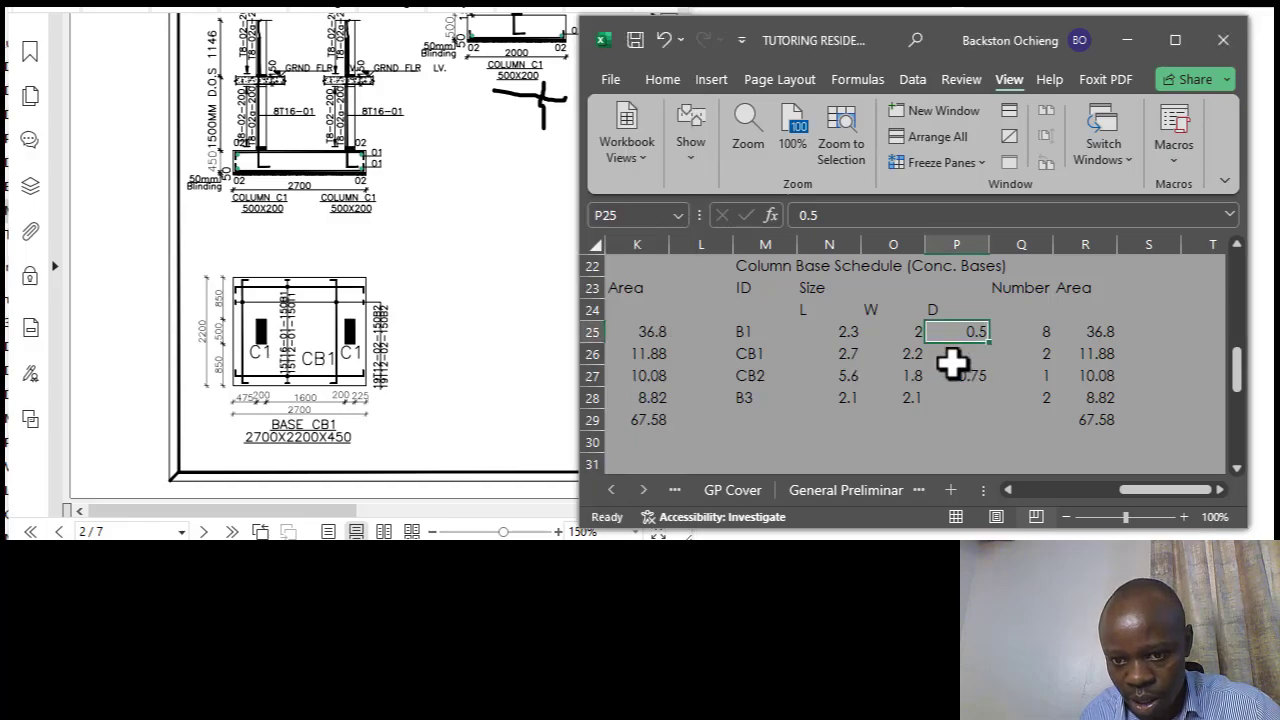
left_click(958, 356)
type("0.45")
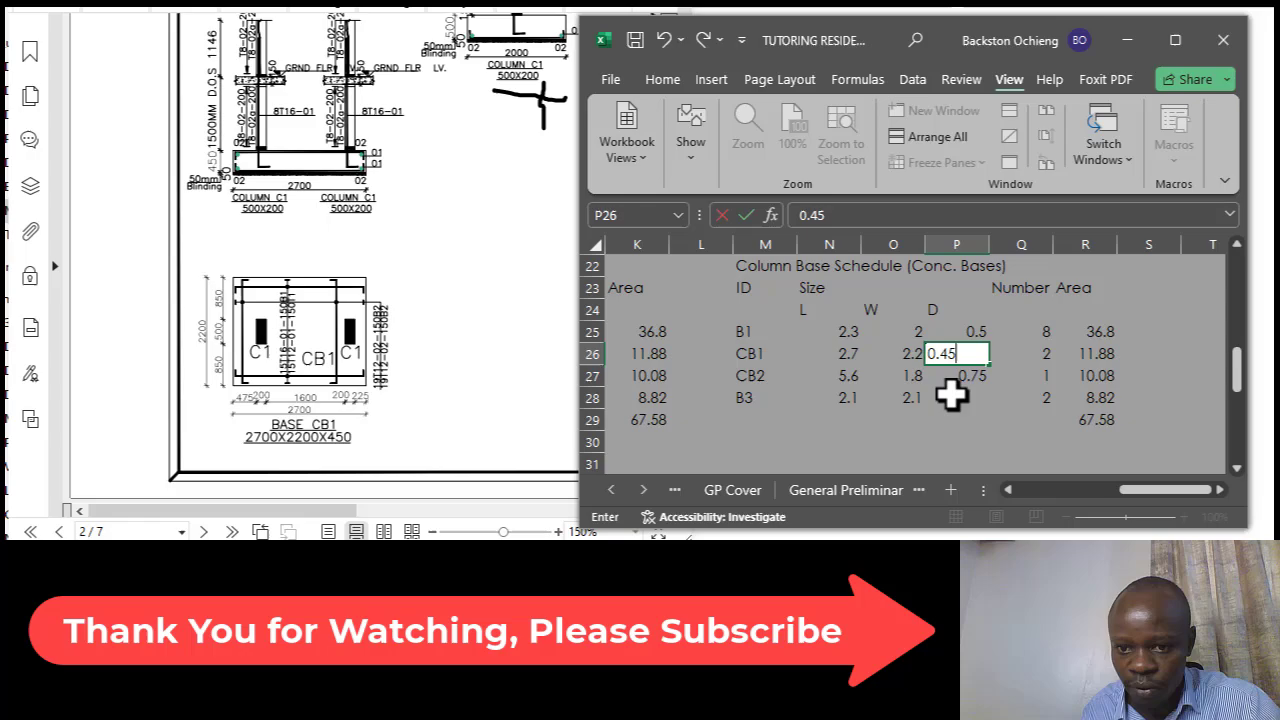
left_click(950, 398)
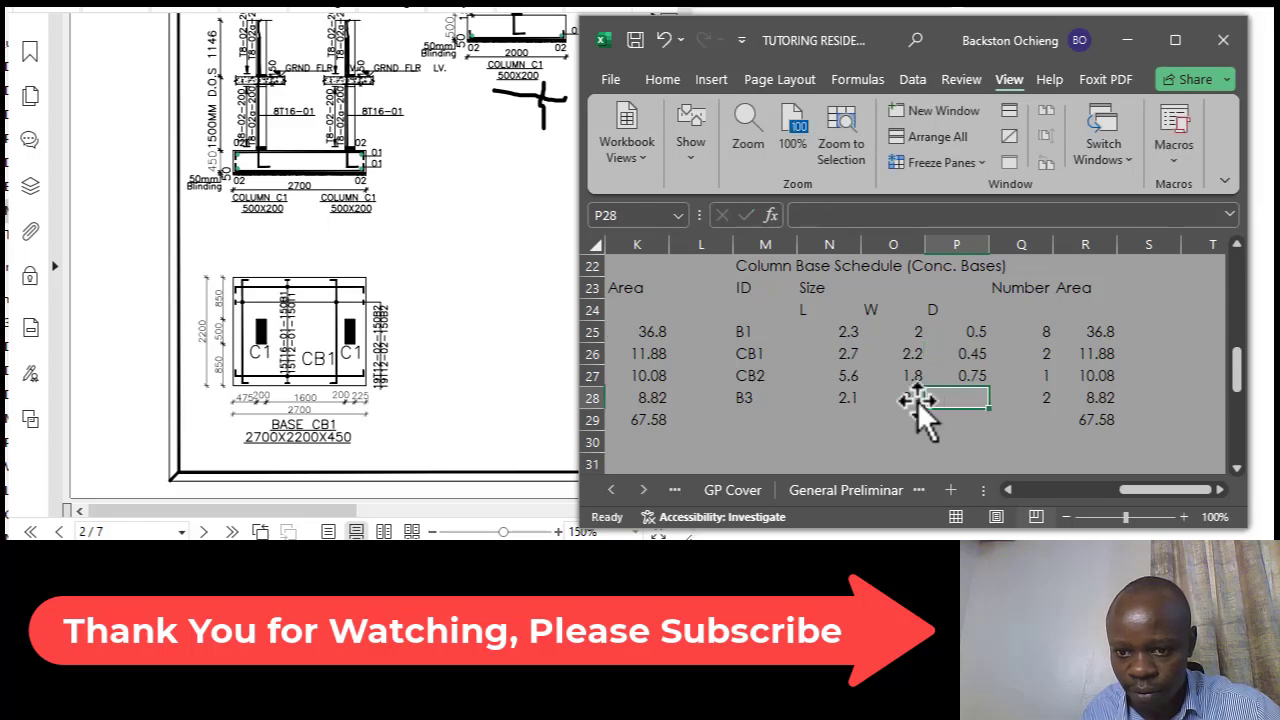
Locate the base B3 plan in the drawings and enter its depth of 0.45 in P28.
scroll(265, 215, "up", 1)
scroll(262, 220, "up", 3)
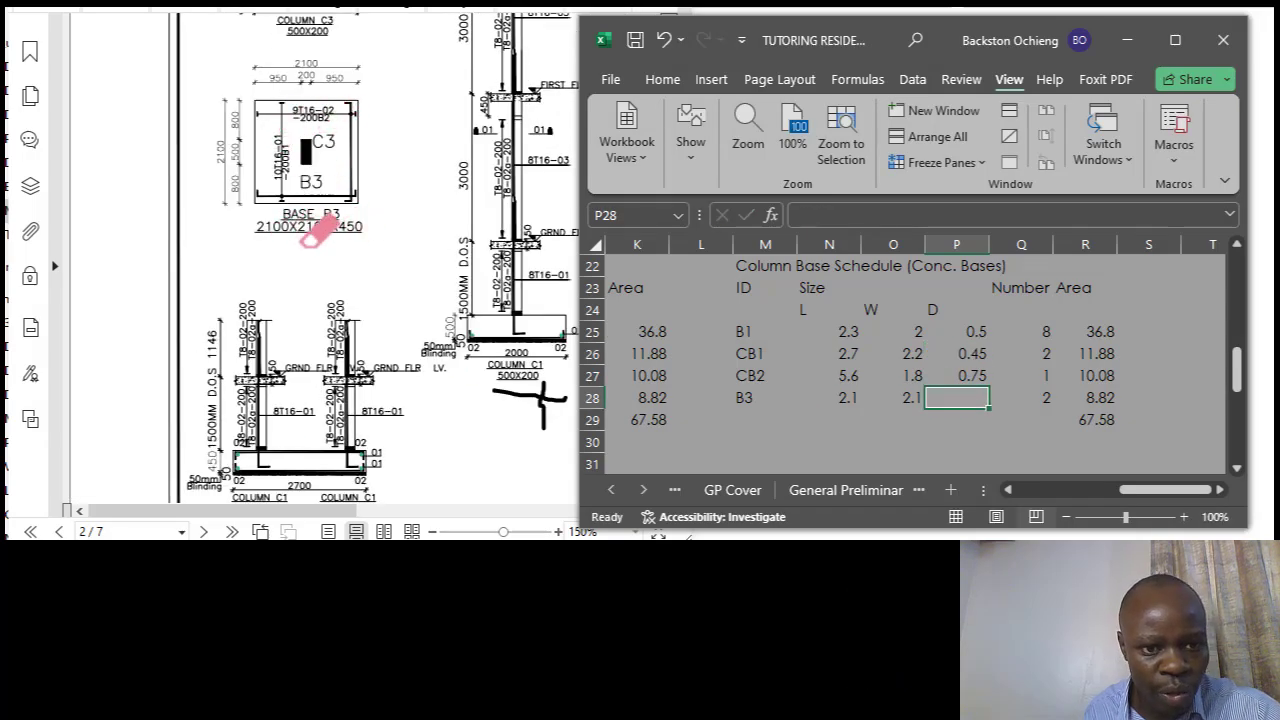
scroll(330, 148, "up", 1)
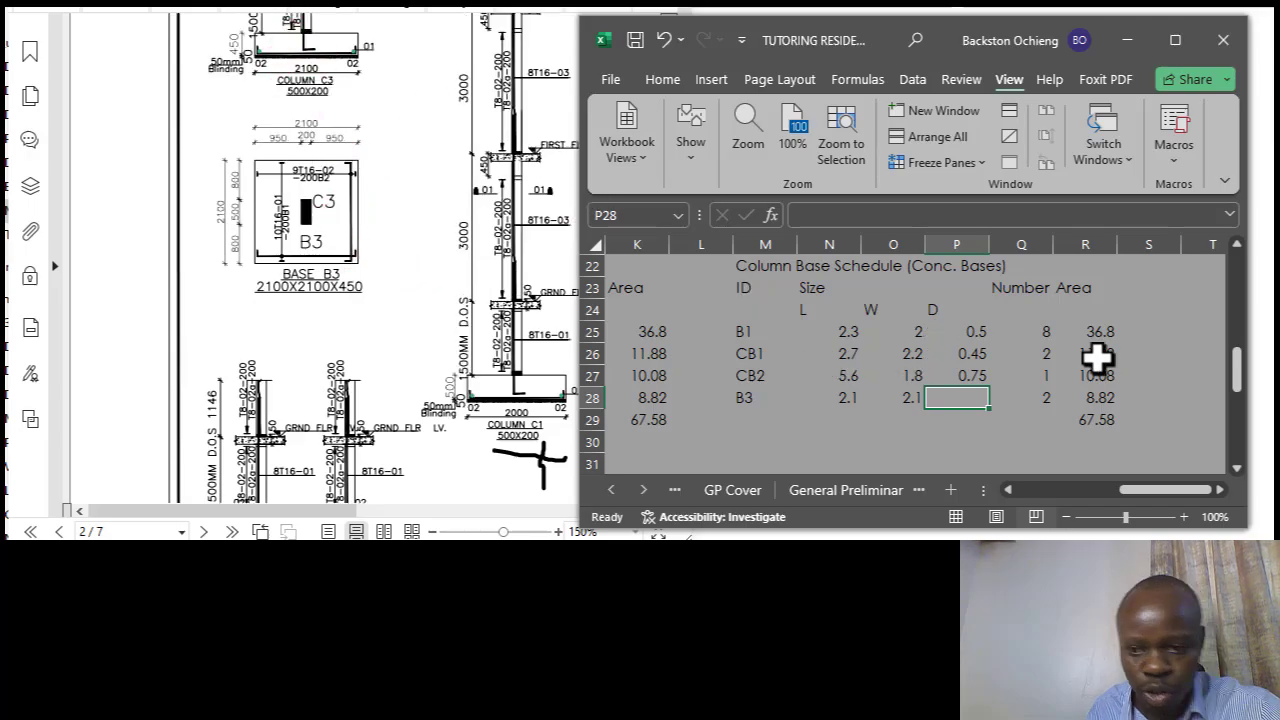
left_click_drag(1097, 372, 1050, 376)
left_click(969, 396)
type("0.")
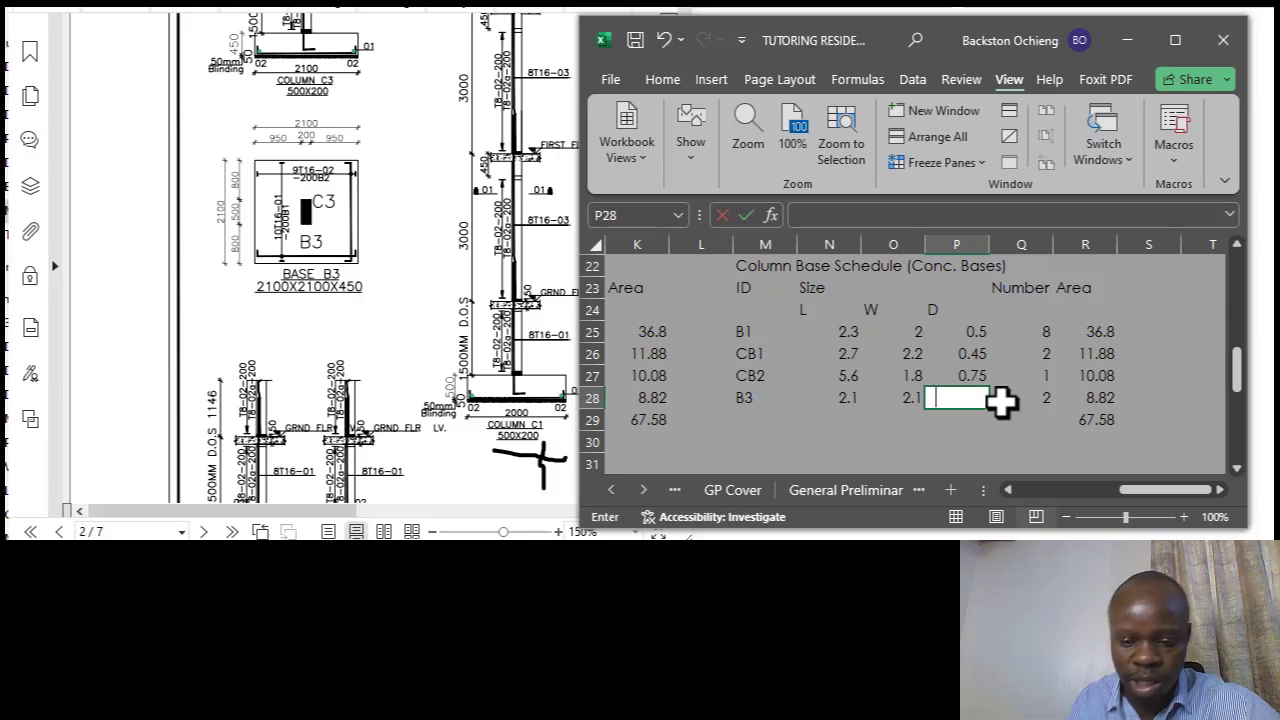
type("45")
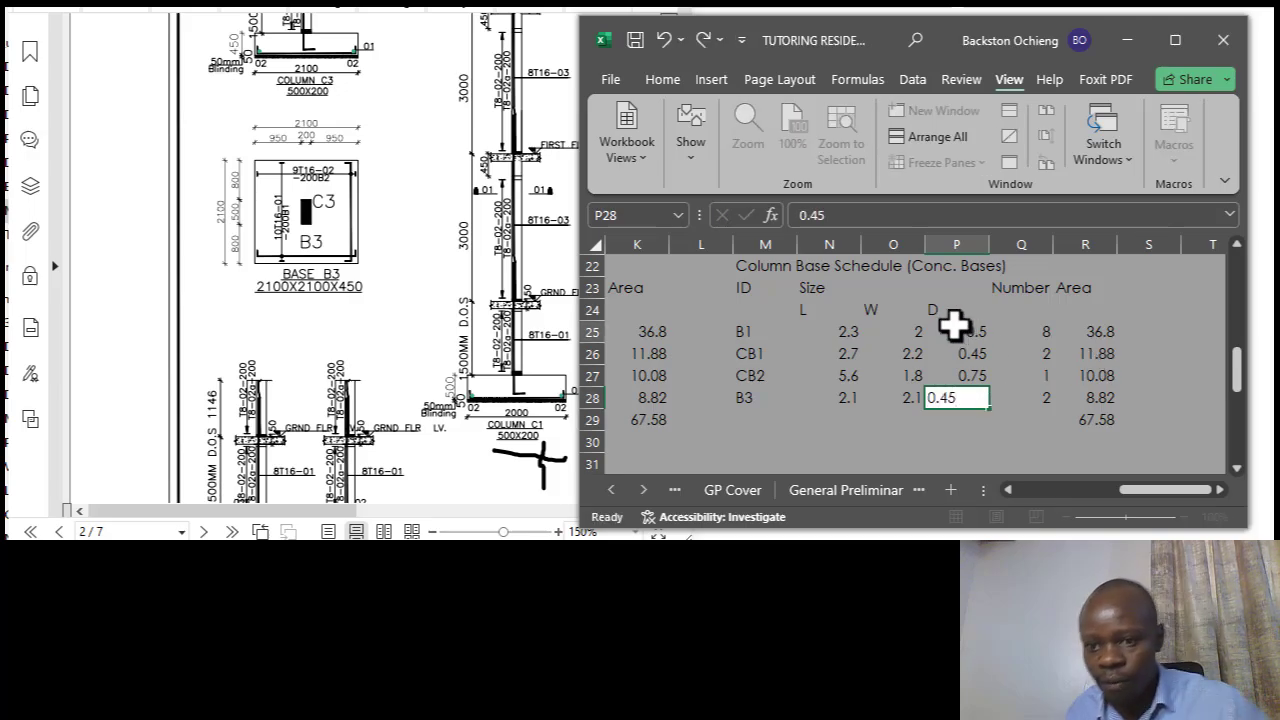
left_click(960, 333)
Replace the heading in R23 of the column base schedule with "Volume".
left_click_drag(1039, 294, 1095, 288)
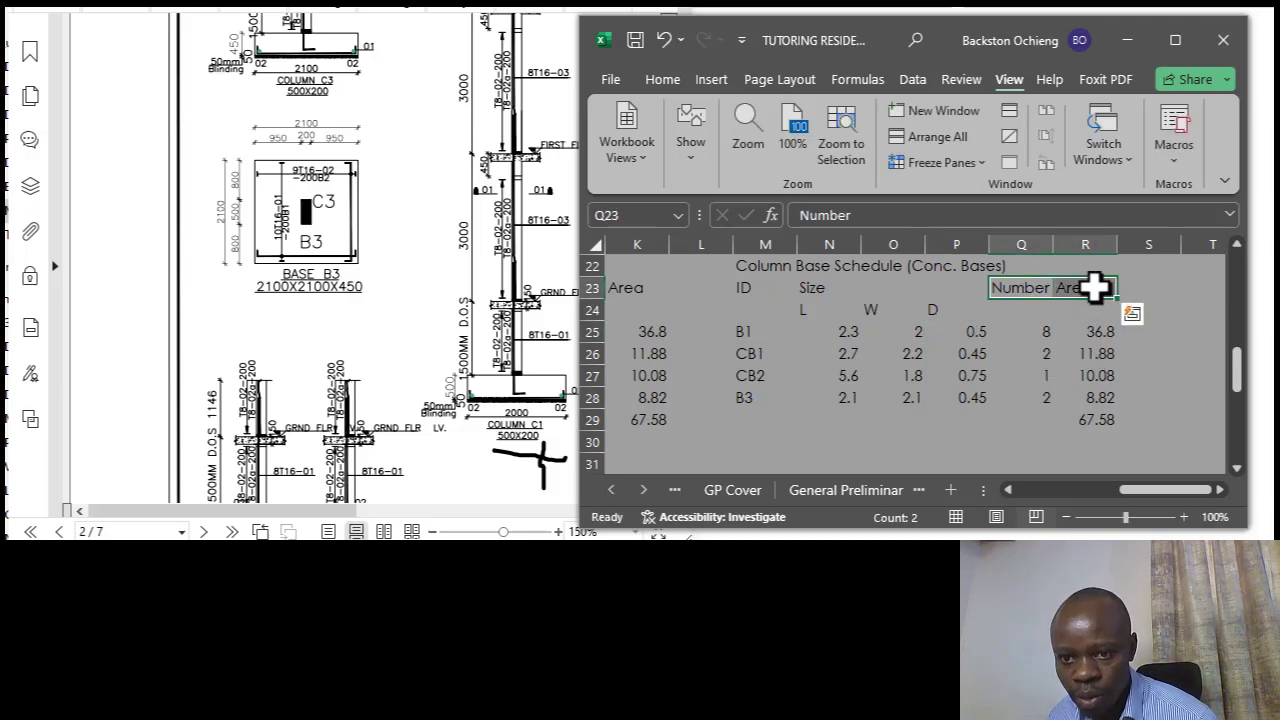
left_click(1095, 288)
type("Vol")
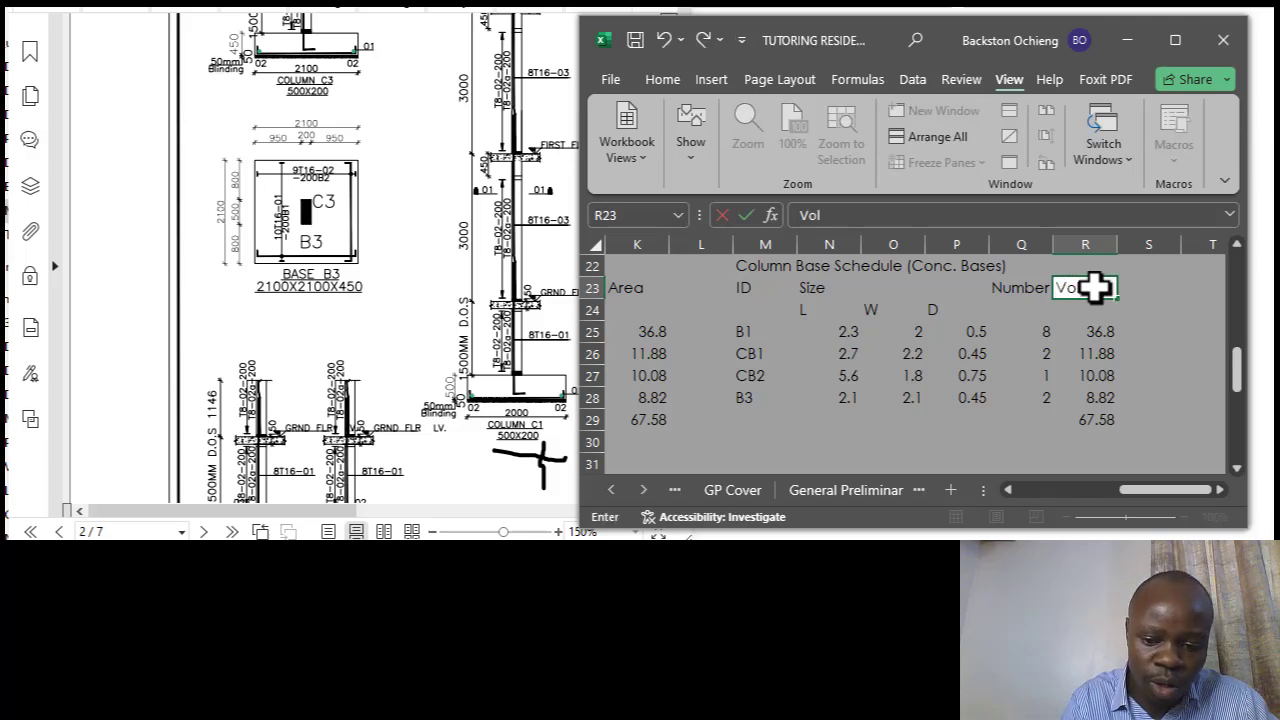
type("ume")
left_click(972, 331)
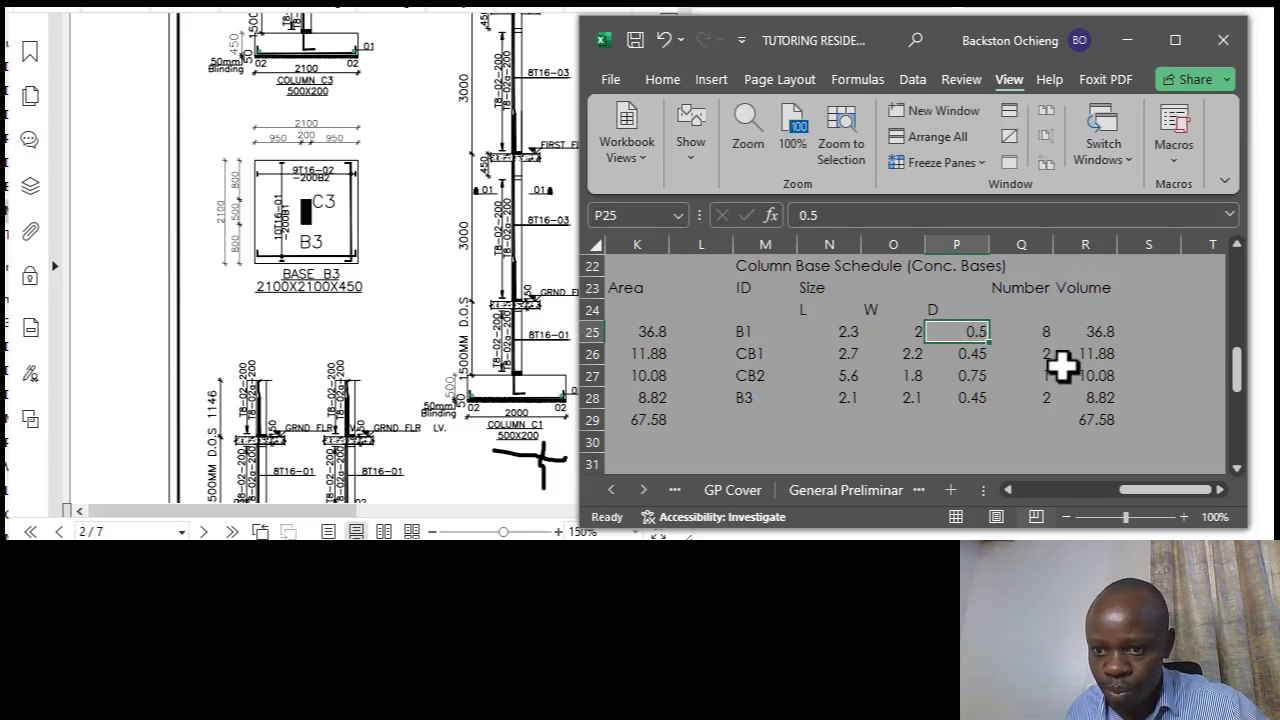
Examine the existing formulas for bases B1 and CB2 in cells R25 and R27 of the Volume column.
left_click(1080, 333)
left_click(1077, 369)
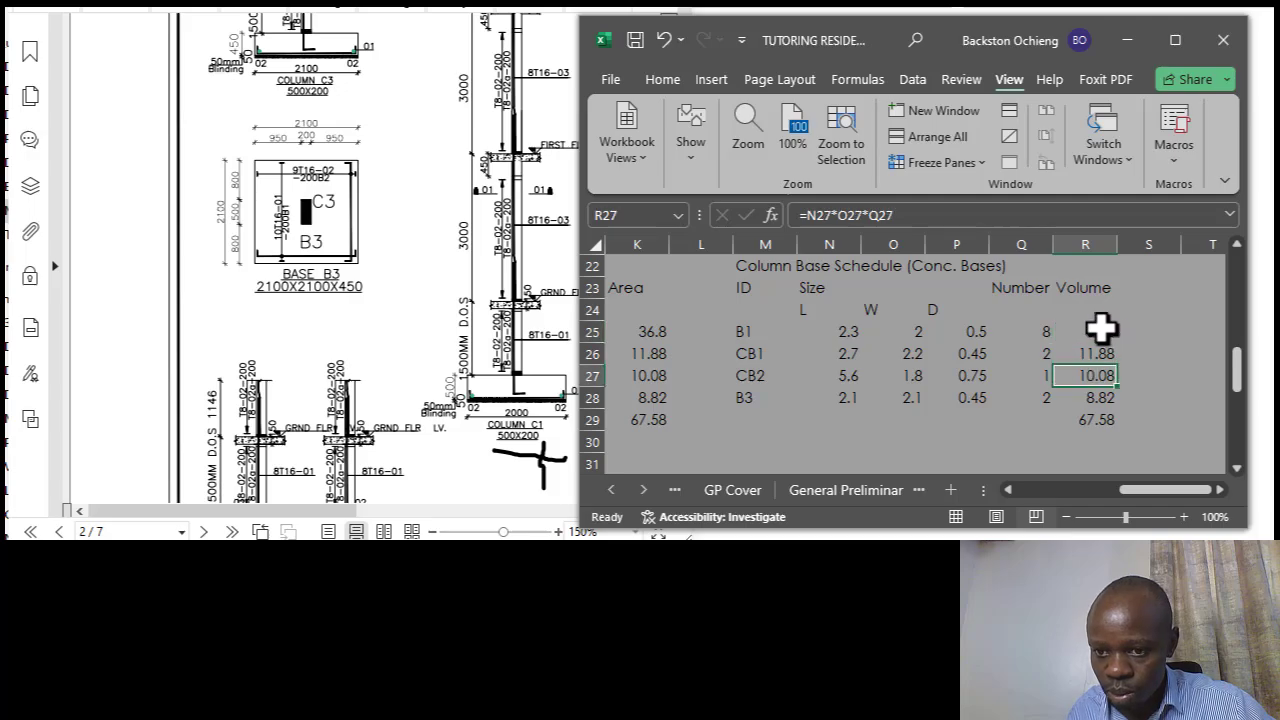
left_click(1099, 331)
left_click(1075, 369)
left_click(1086, 332)
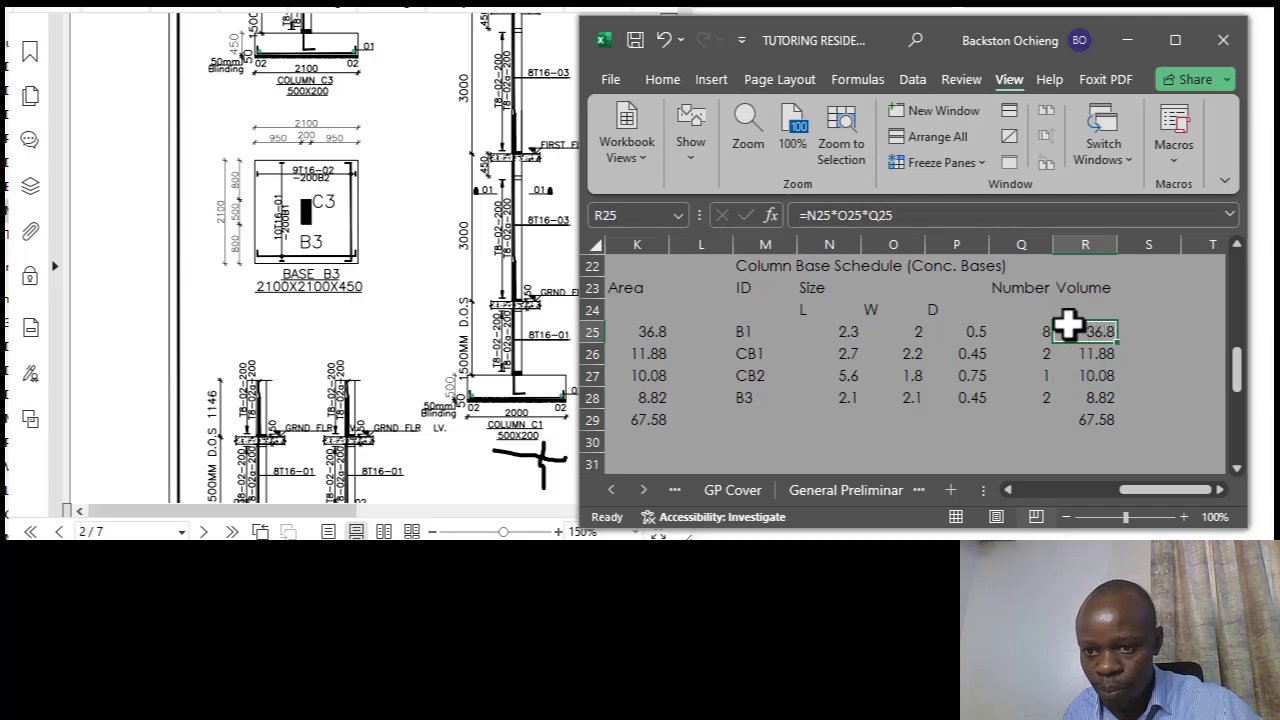
left_click(900, 215)
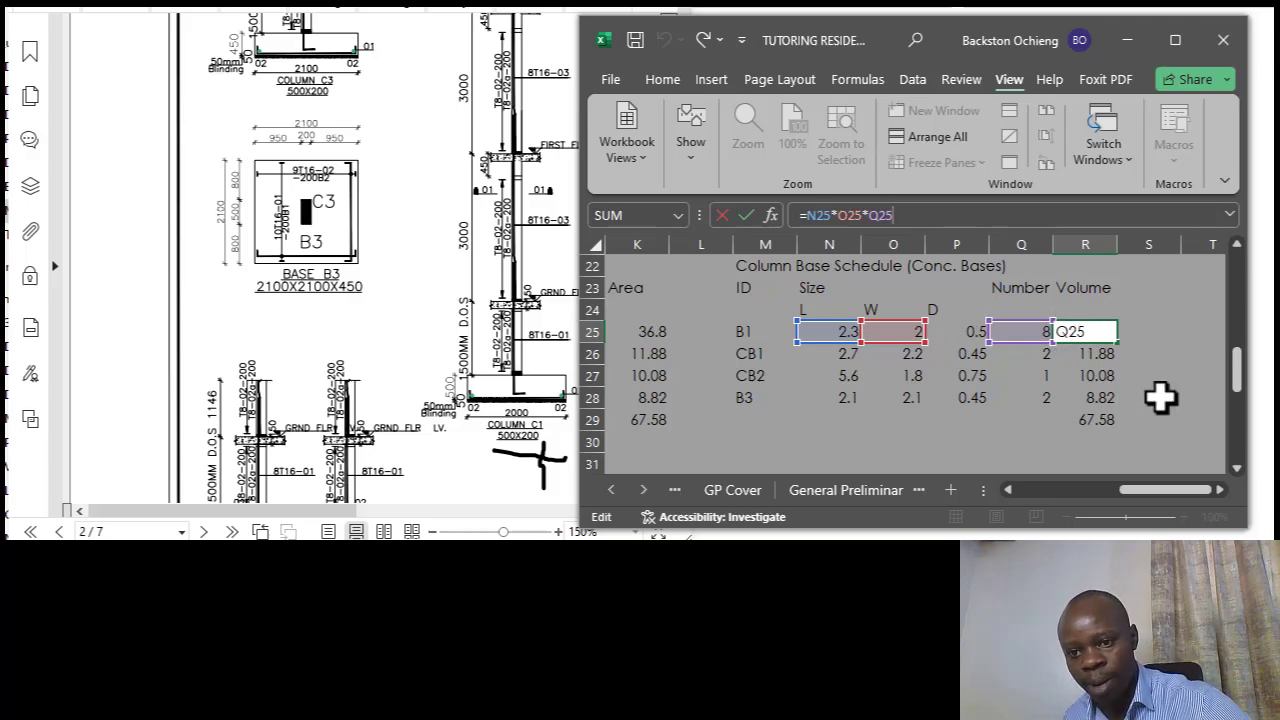
key("Tab")
Enter the volume formula =N25*O25*P25*Q25 for base B1 in R25.
left_click(1103, 334)
type("=")
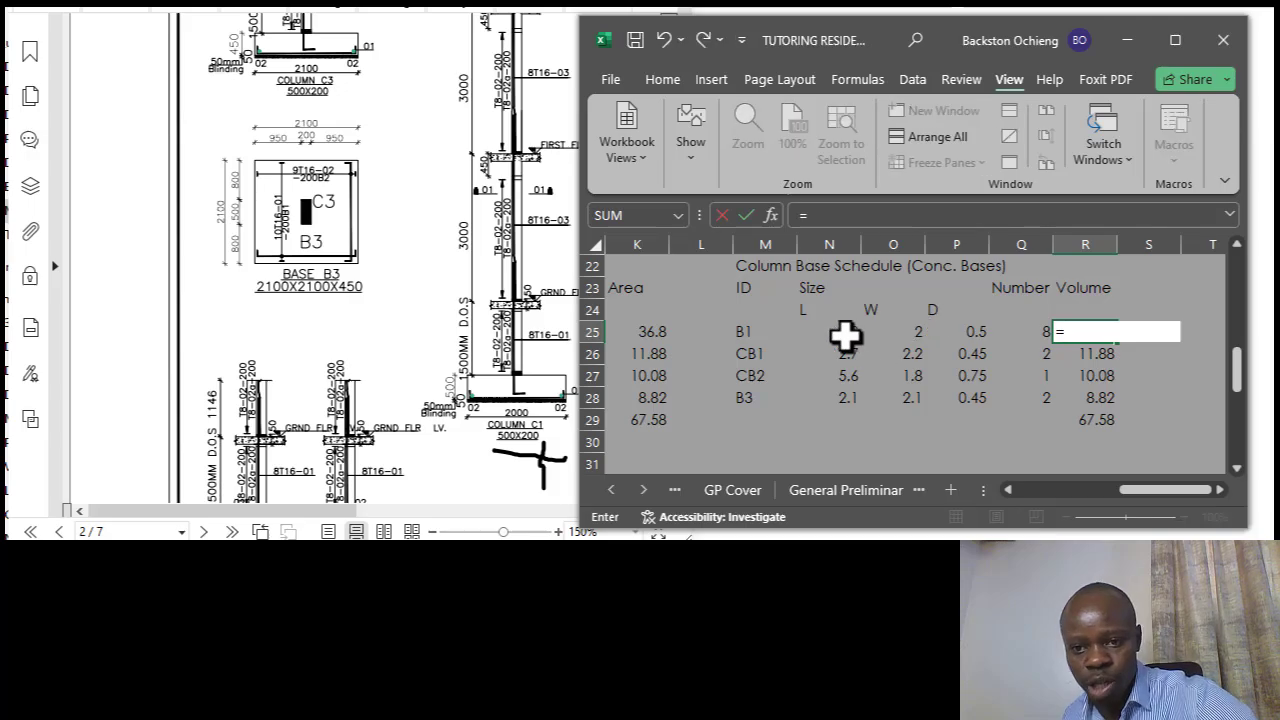
left_click(843, 333)
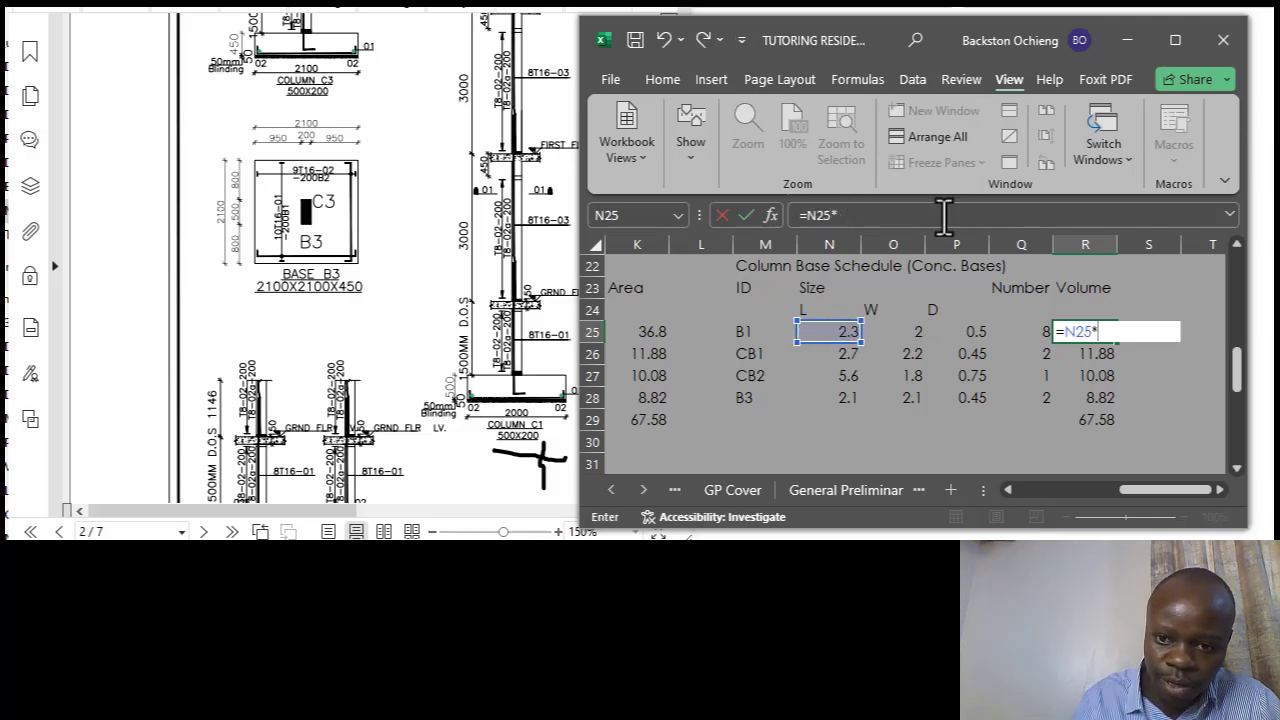
left_click(908, 334)
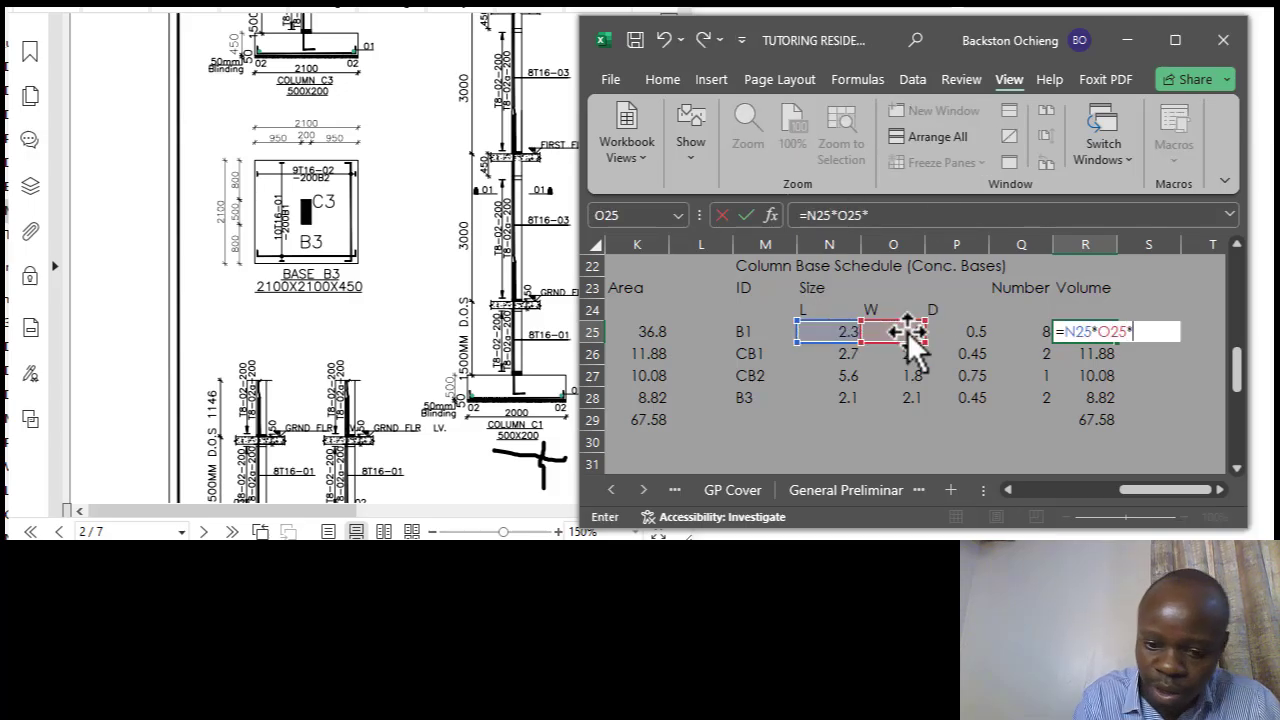
left_click(940, 331)
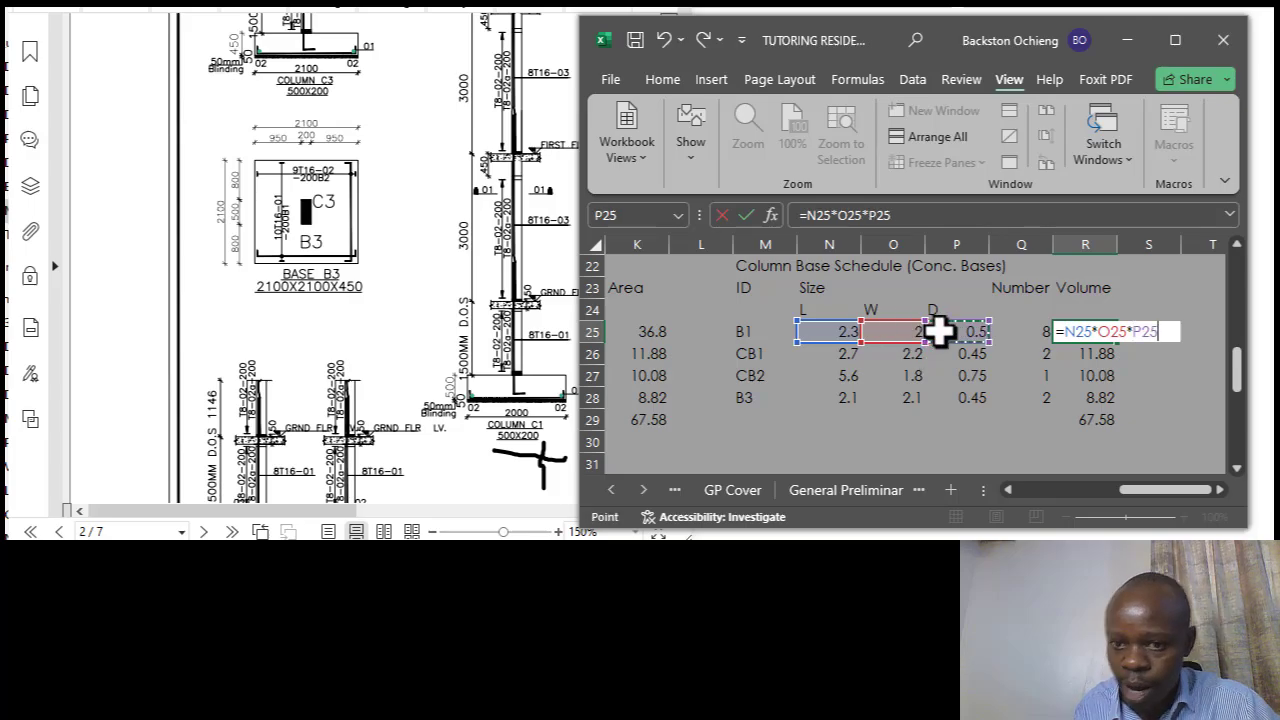
type("*")
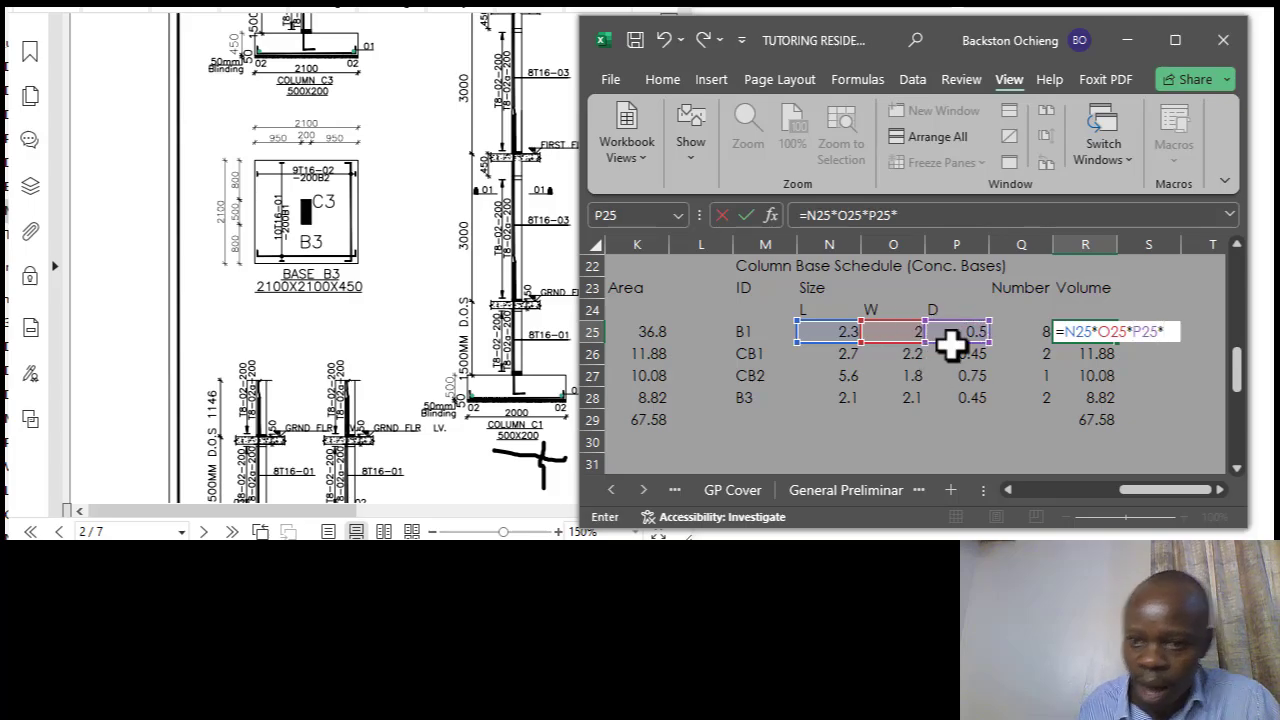
left_click(1014, 331)
key("Return")
Fill the volume formula from R25 down to R28 for bases CB1, CB2 and B3.
left_click(1100, 334)
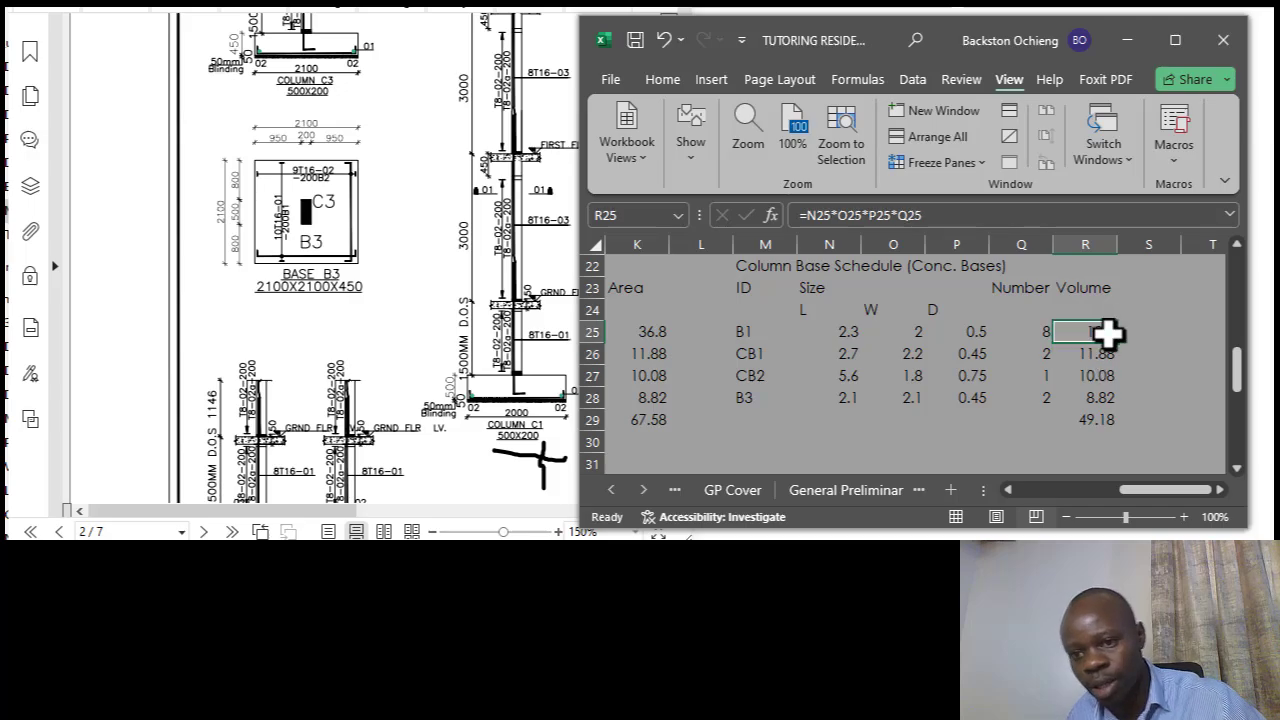
left_click_drag(1117, 342, 1128, 400)
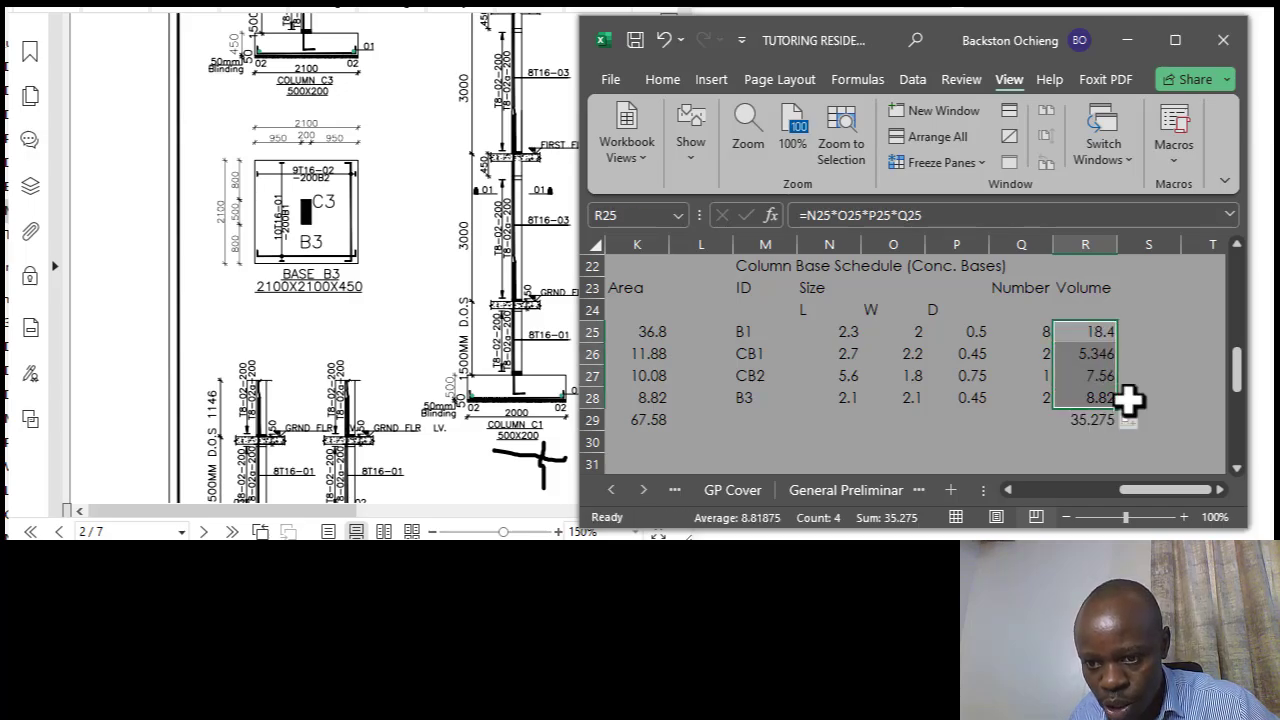
left_click(1141, 395)
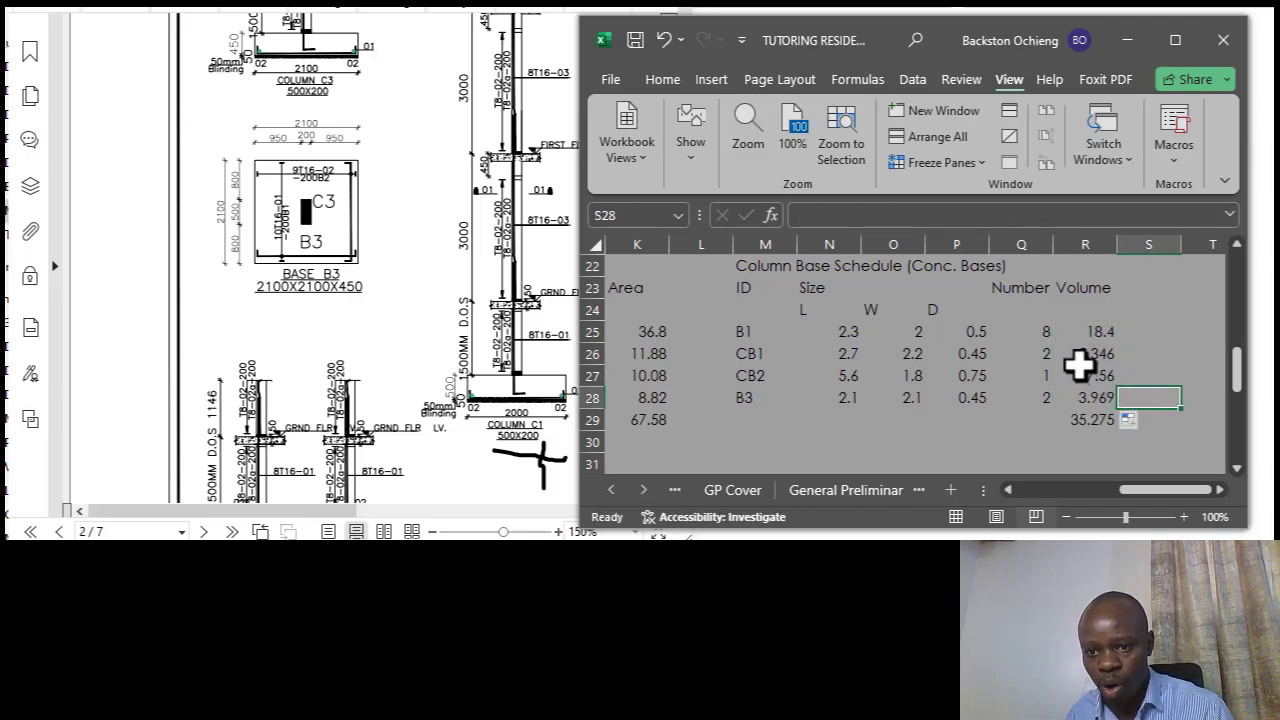
Check the range summed by the total volume formula in R29 of the column base schedule.
left_click(1090, 419)
left_click(920, 217)
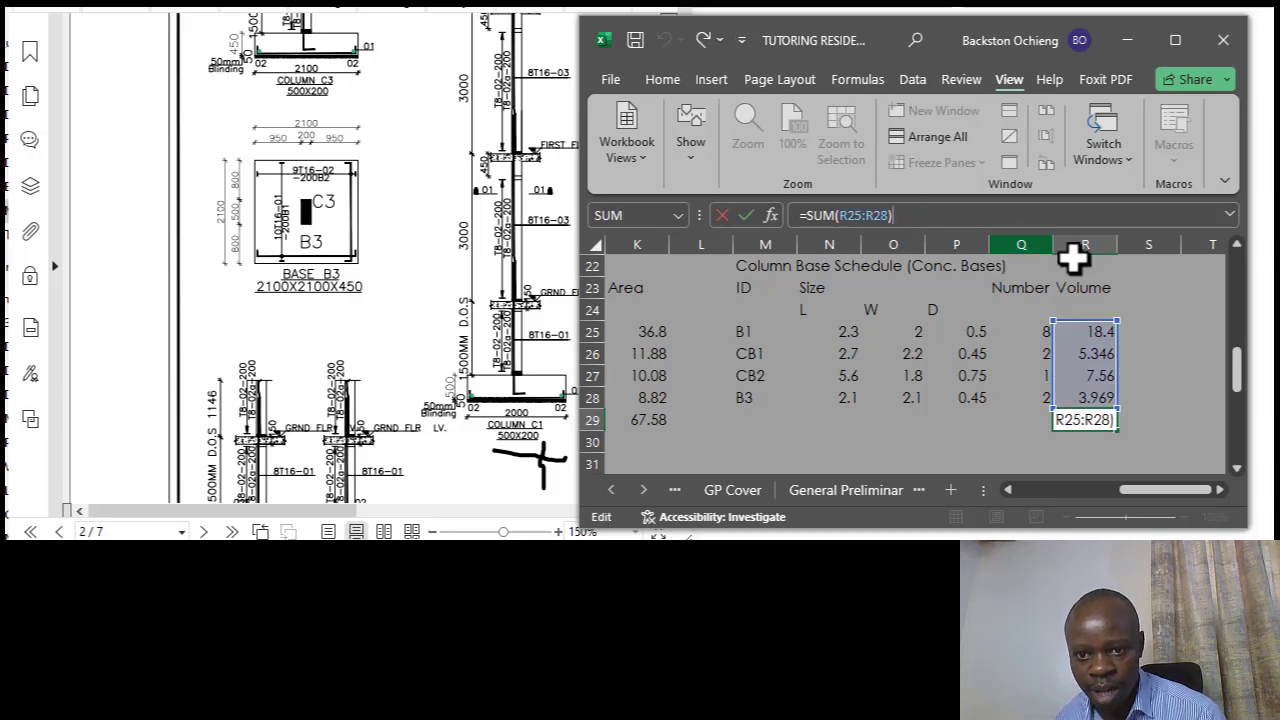
left_click(1146, 415)
left_click(1100, 422)
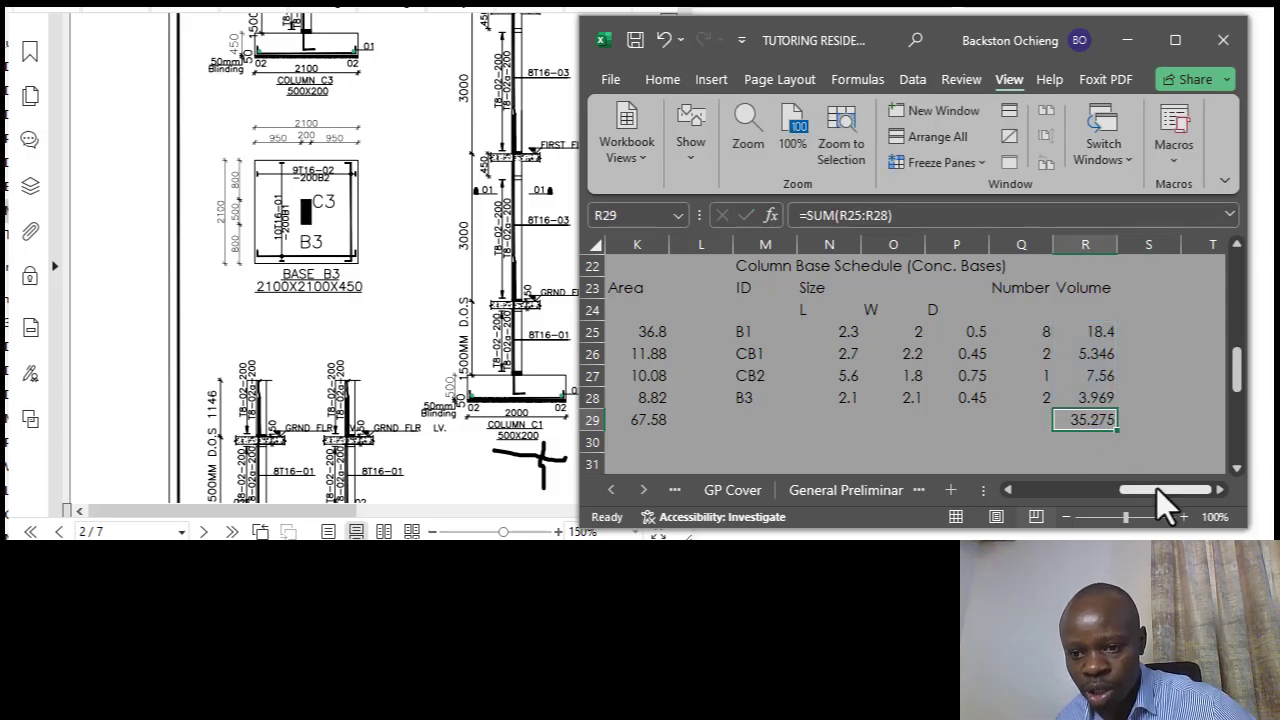
Bill the Column bases item in row 26 with unit CM and quantity 36.
left_click_drag(1156, 488, 972, 496)
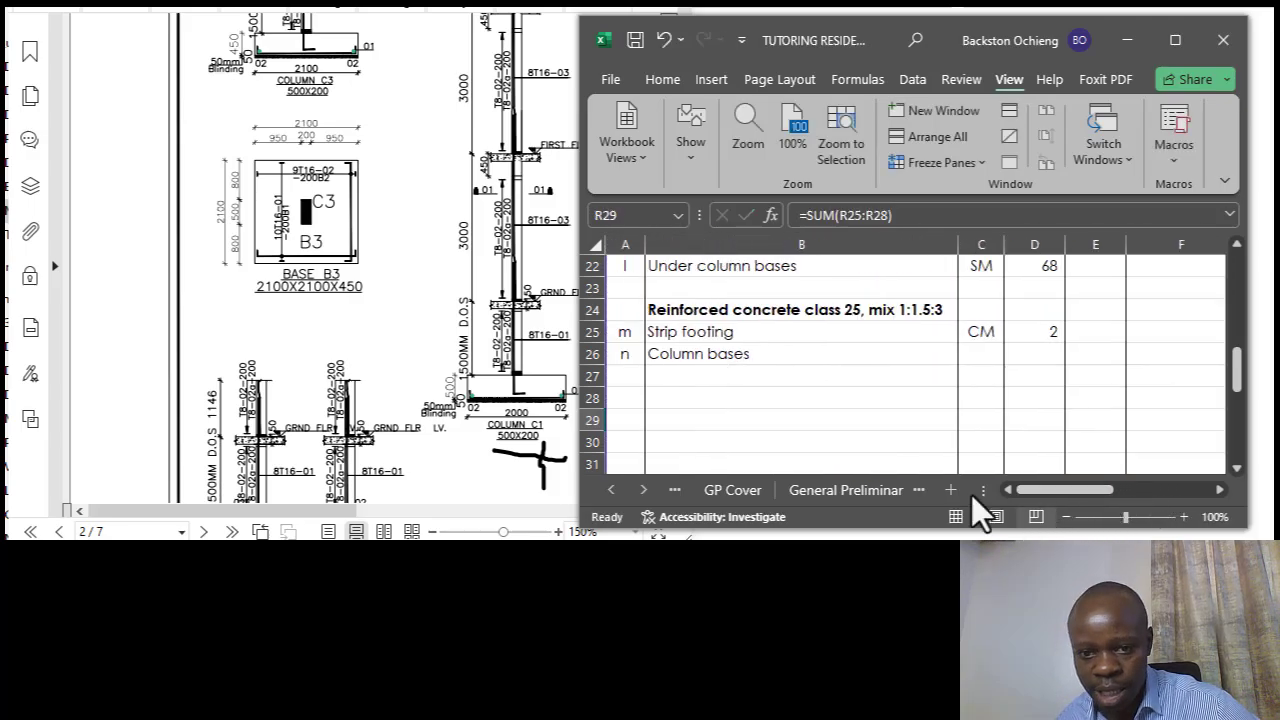
left_click(752, 354)
left_click(966, 352)
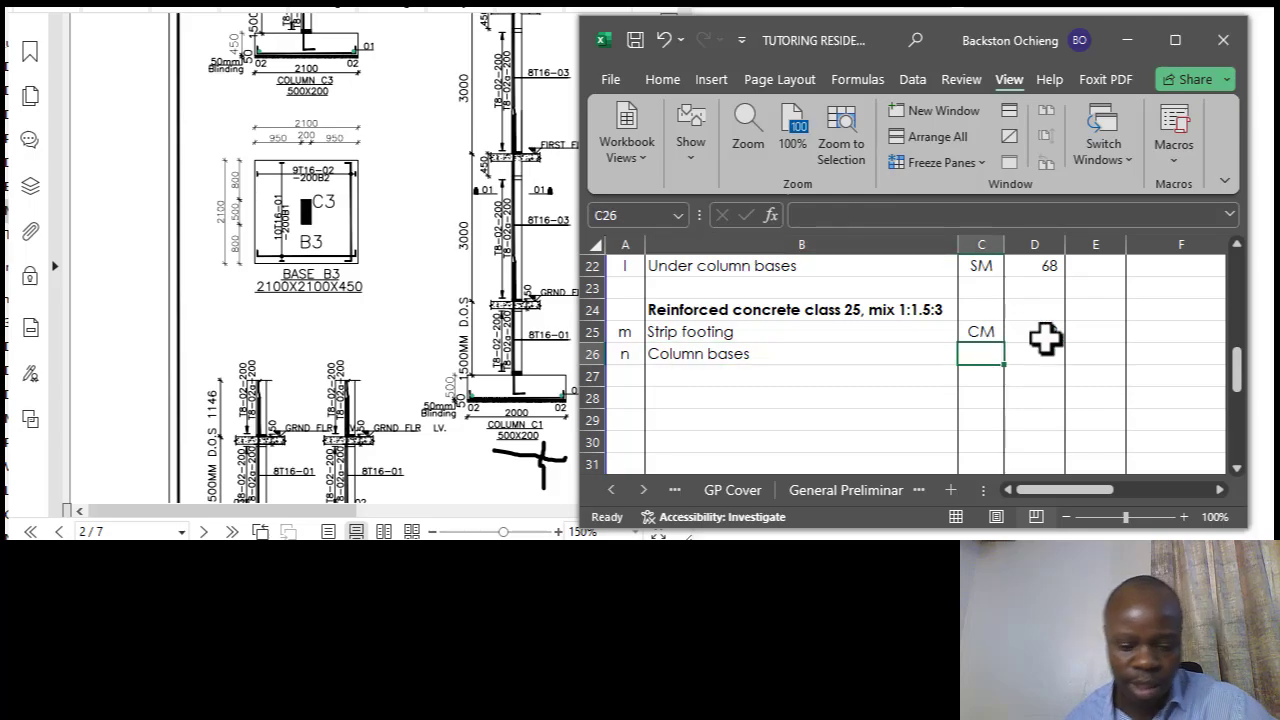
type("CM")
key("Tab")
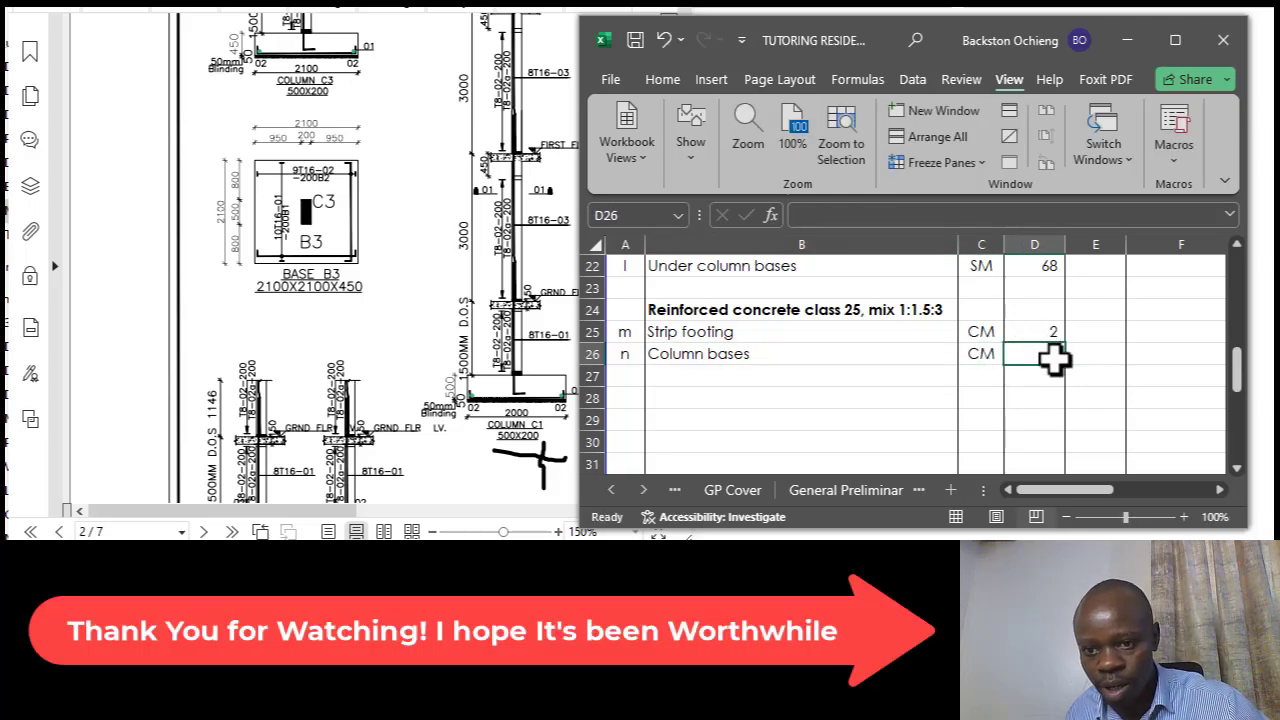
left_click(1070, 380)
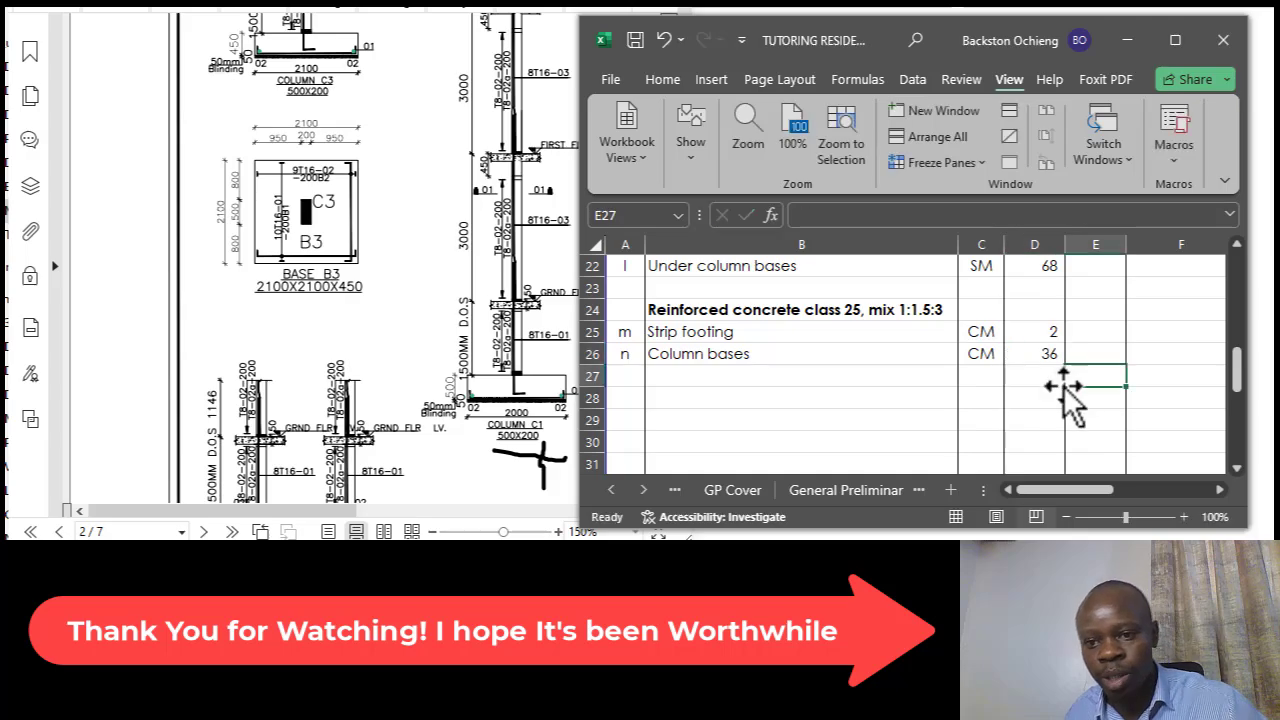
Review the Strip footing and Column bases items under the Reinforced concrete class 25, mix 1:1.5:3 heading.
left_click(766, 357)
left_click(866, 376)
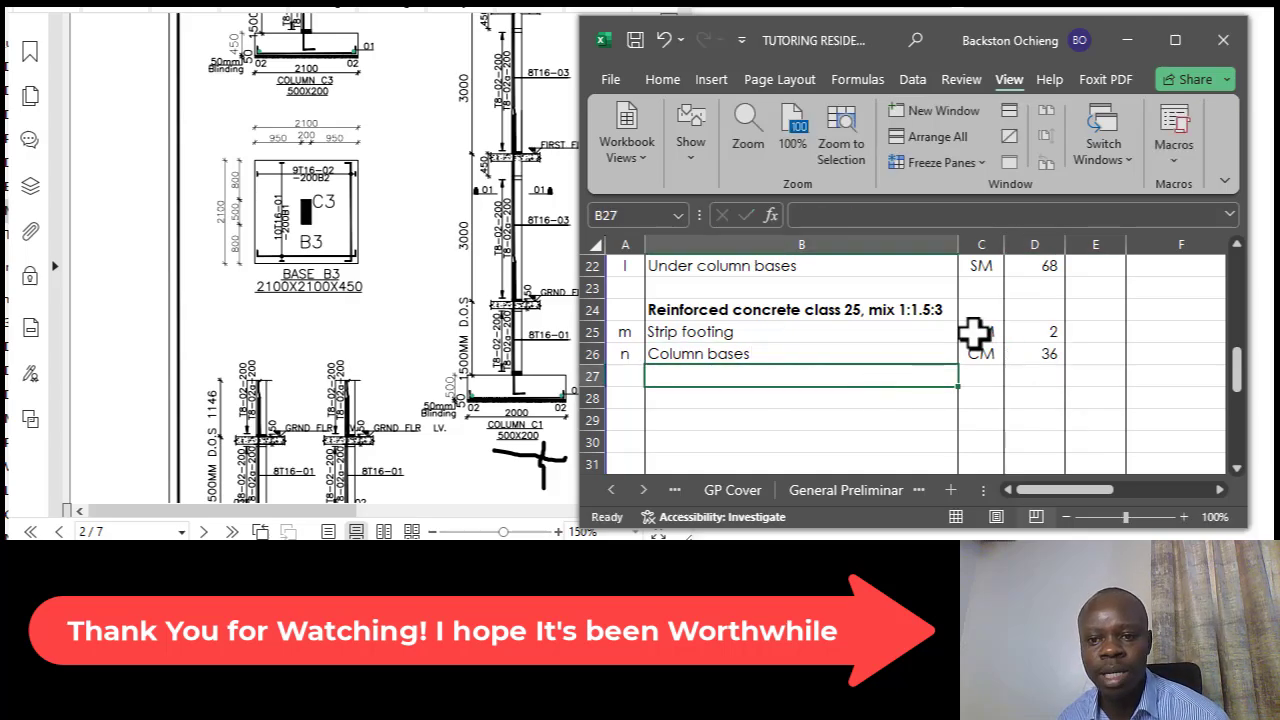
left_click(880, 313)
left_click(822, 352)
left_click(800, 337)
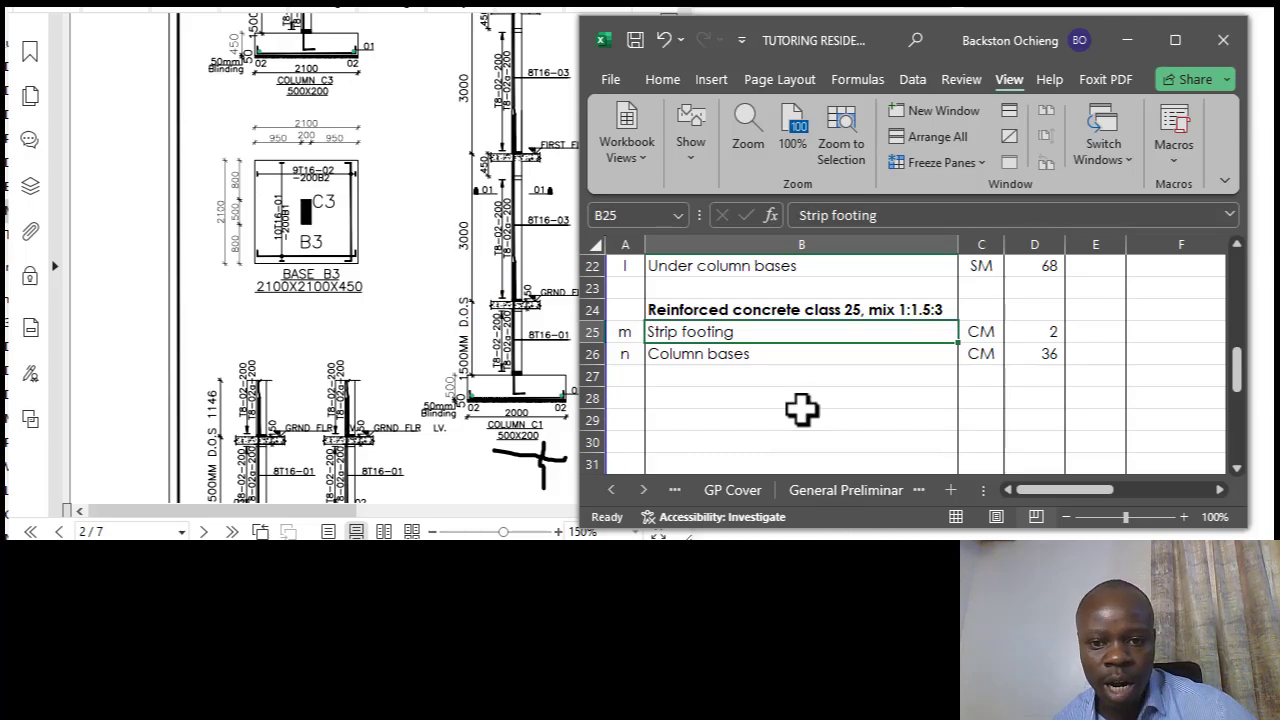
left_click(756, 378)
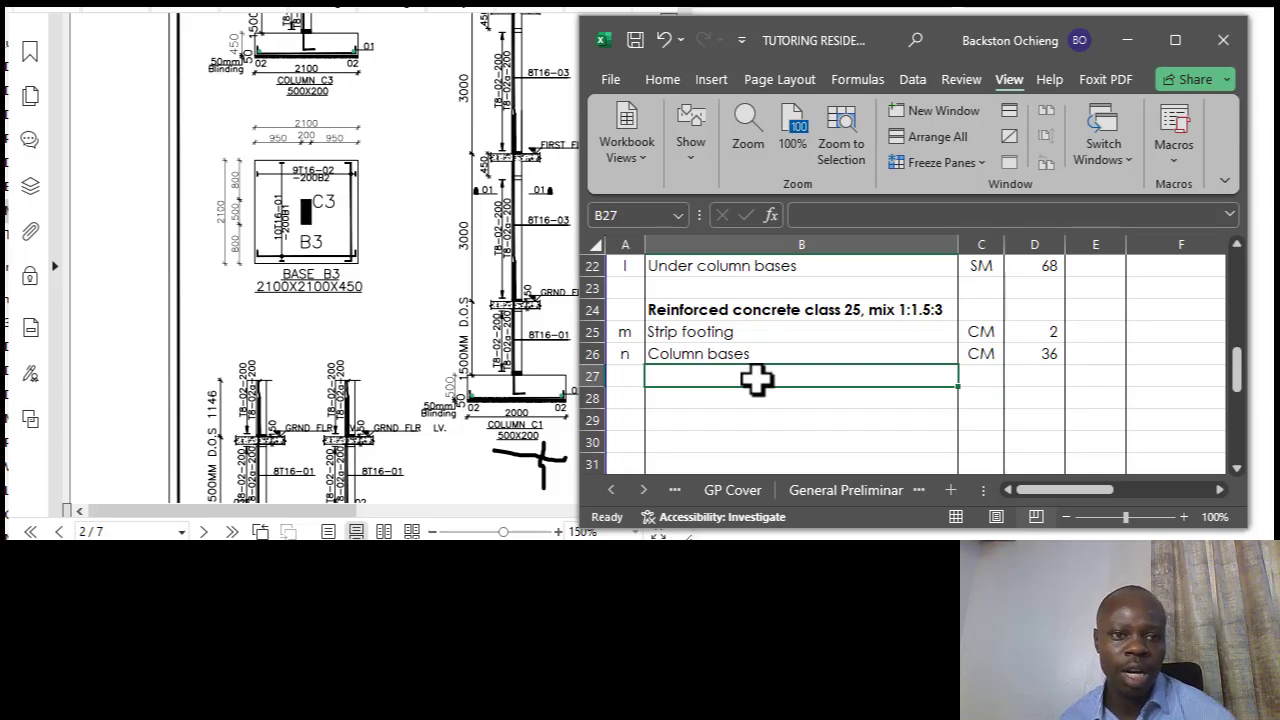
left_click(795, 315)
left_click(763, 334)
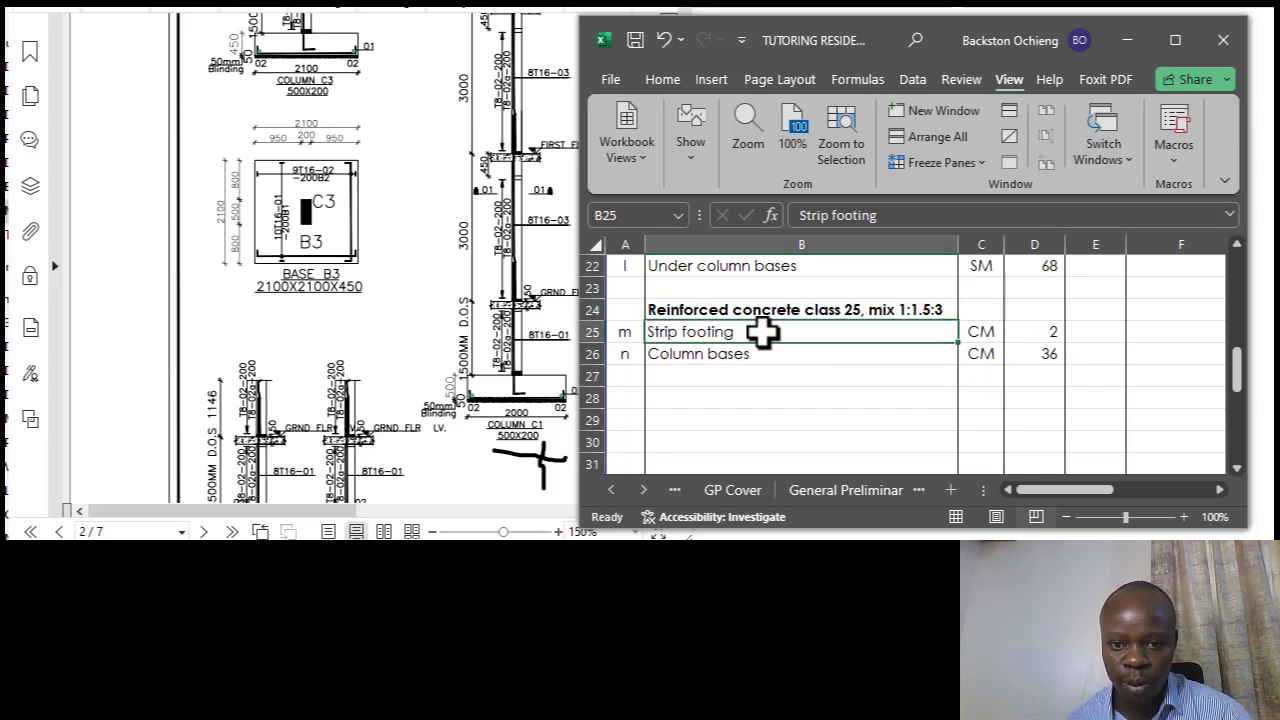
left_click(757, 354)
left_click(818, 313)
left_click(780, 335)
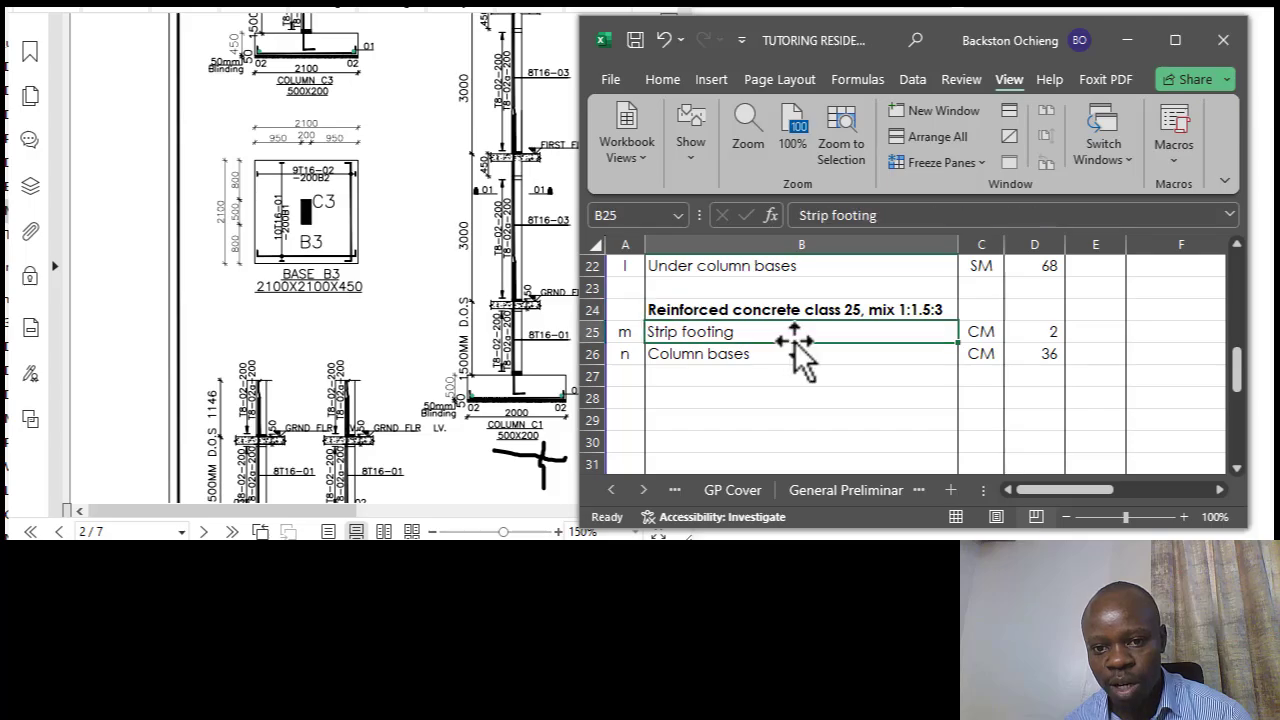